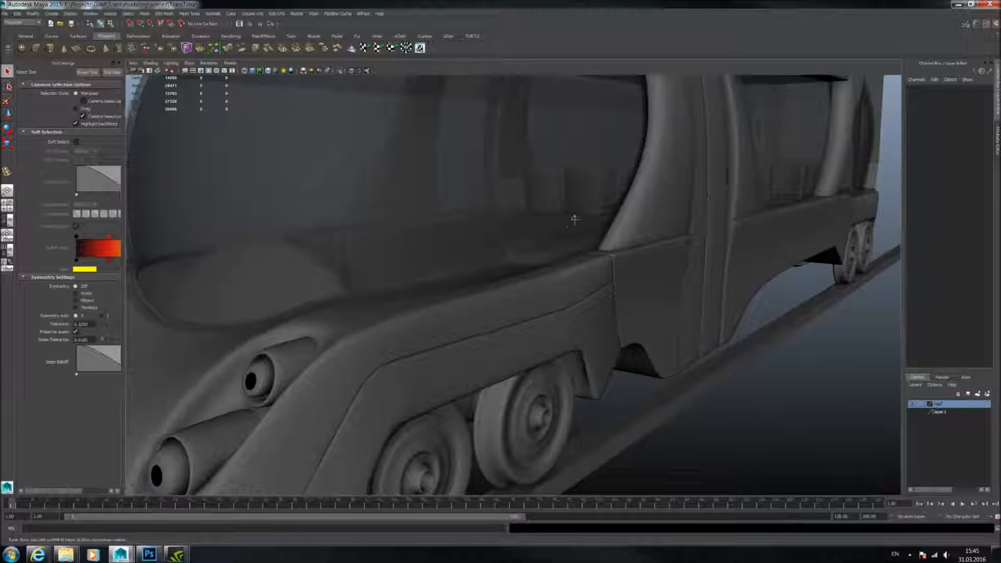
Examine the tram's side and its front wheel cover panels to see how the wheel arch is built.
{"action": "right_click_drag", "start_coordinate": [535, 215], "coordinate": [518, 203], "text": "alt"}
{"action": "left_click_drag", "start_coordinate": [518, 204], "coordinate": [546, 207], "text": "alt"}
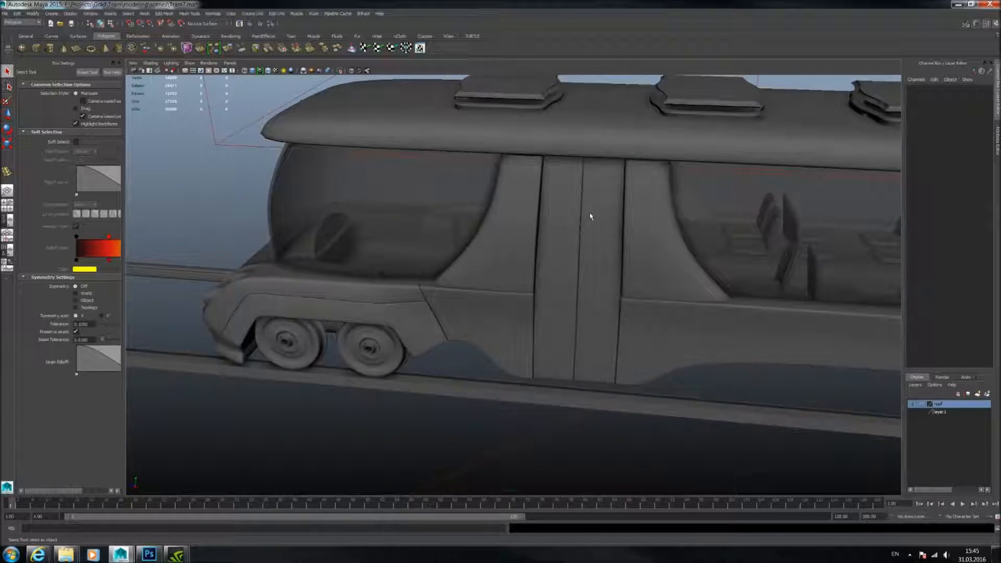
{"action": "middle_click_drag", "start_coordinate": [591, 216], "coordinate": [525, 206], "text": "alt"}
{"action": "left_click_drag", "start_coordinate": [525, 206], "coordinate": [478, 195], "text": "alt"}
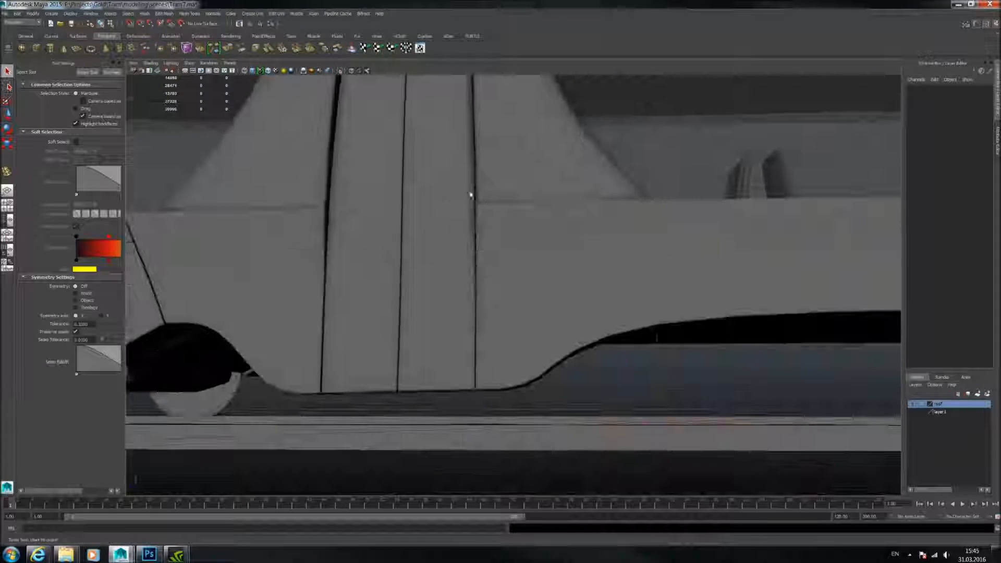
{"action": "middle_click_drag", "start_coordinate": [478, 195], "coordinate": [580, 198], "text": "alt"}
{"action": "middle_click_drag", "start_coordinate": [478, 200], "coordinate": [523, 194], "text": "alt"}
{"action": "left_click_drag", "start_coordinate": [523, 194], "coordinate": [464, 183], "text": "alt"}
{"action": "scroll", "coordinate": [411, 248], "scroll_direction": "up", "scroll_amount": 3}
{"action": "left_click", "coordinate": [412, 248]}
{"action": "mouse_move", "coordinate": [412, 248]}
{"action": "left_mouse_down", "text": "alt"}
{"action": "mouse_move", "coordinate": [431, 212]}
{"action": "mouse_move", "coordinate": [407, 219]}
{"action": "mouse_move", "coordinate": [494, 242]}
{"action": "mouse_move", "coordinate": [509, 228]}
{"action": "mouse_move", "coordinate": [566, 227]}
{"action": "mouse_move", "coordinate": [514, 205]}
{"action": "mouse_move", "coordinate": [520, 187]}
{"action": "mouse_move", "coordinate": [593, 184]}
{"action": "mouse_move", "coordinate": [400, 240]}
{"action": "left_mouse_up", "text": "alt"}
{"action": "left_click", "coordinate": [388, 264]}
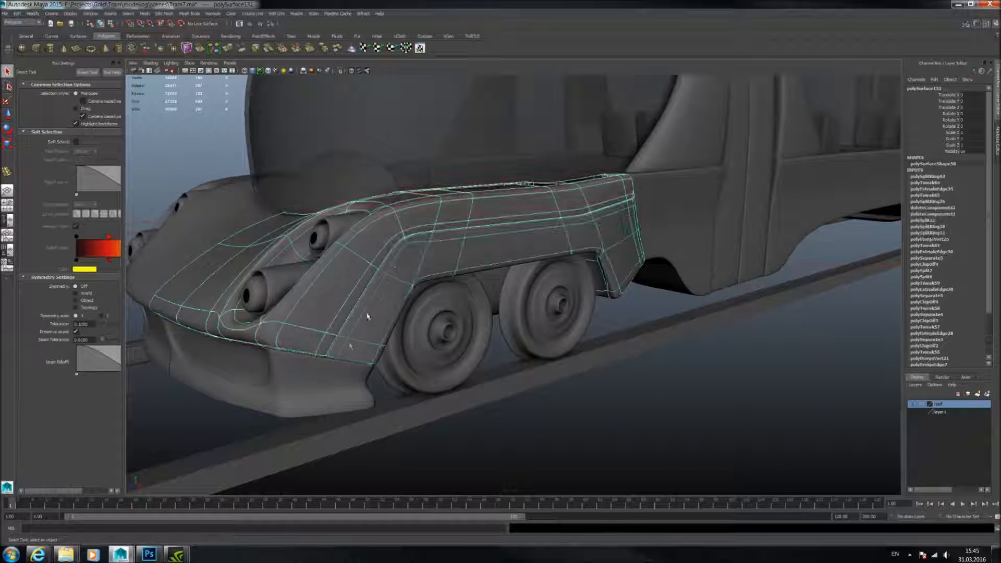
{"action": "left_click", "coordinate": [327, 372], "text": "shift"}
{"action": "left_click", "coordinate": [420, 289], "text": "shift"}
{"action": "left_click_drag", "start_coordinate": [448, 259], "coordinate": [496, 231], "text": "alt"}
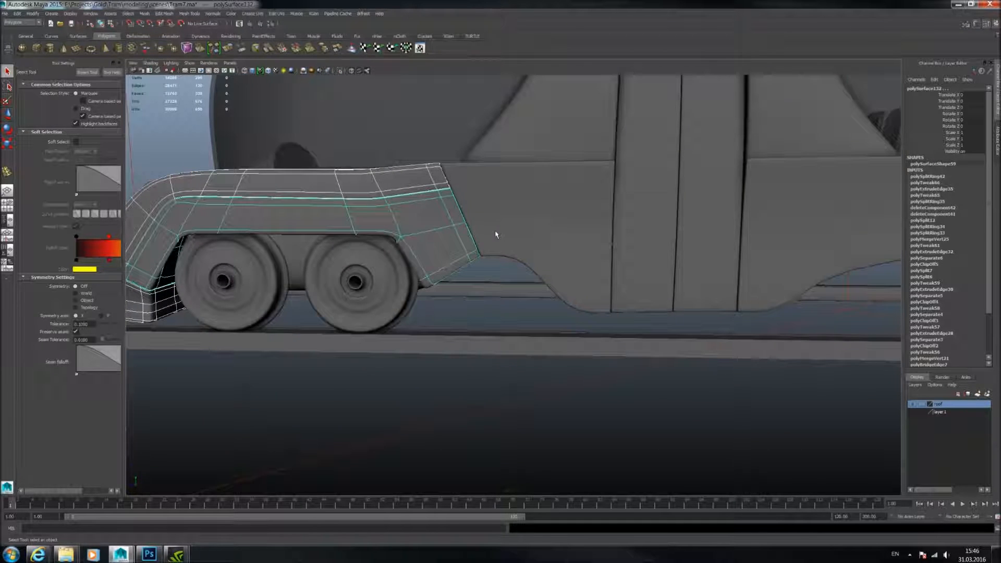
Examine the rear wheel cover around the two rear wheels from the side and up close.
{"action": "left_click", "coordinate": [485, 271]}
{"action": "scroll", "coordinate": [485, 271], "scroll_direction": "down", "scroll_amount": 3}
{"action": "middle_click_drag", "start_coordinate": [745, 255], "coordinate": [573, 254], "text": "alt"}
{"action": "left_click_drag", "start_coordinate": [573, 254], "coordinate": [519, 255], "text": "alt"}
{"action": "left_click", "coordinate": [530, 304]}
{"action": "left_click_drag", "start_coordinate": [530, 304], "coordinate": [525, 268], "text": "alt"}
{"action": "scroll", "coordinate": [459, 255], "scroll_direction": "up", "scroll_amount": 3}
{"action": "left_click_drag", "start_coordinate": [459, 254], "coordinate": [514, 257], "text": "alt"}
{"action": "middle_click_drag", "start_coordinate": [514, 257], "coordinate": [483, 268], "text": "alt"}
{"action": "left_click_drag", "start_coordinate": [483, 268], "coordinate": [502, 261], "text": "alt"}
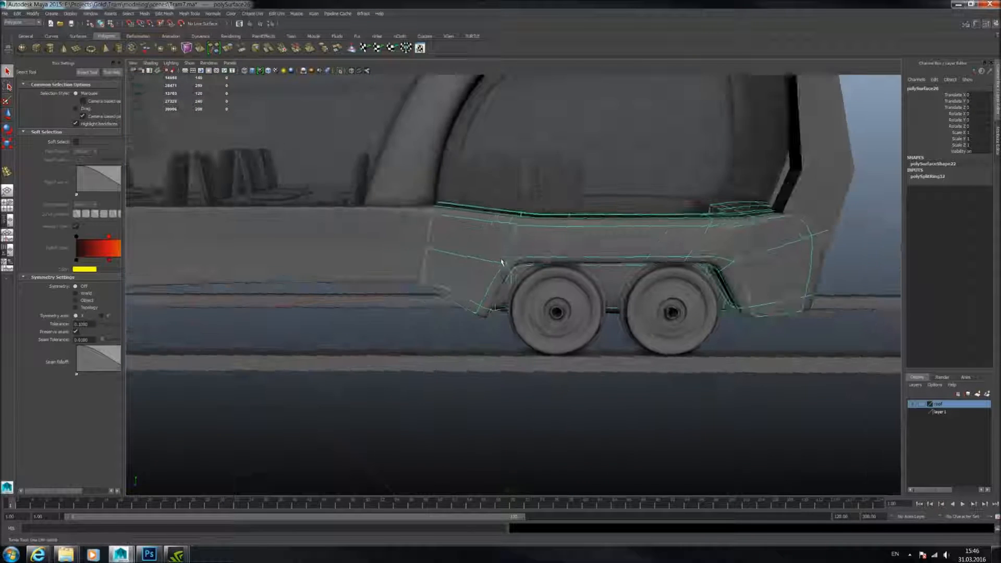
{"action": "middle_click_drag", "start_coordinate": [502, 261], "coordinate": [486, 270], "text": "alt"}
{"action": "scroll", "coordinate": [486, 271], "scroll_direction": "up", "scroll_amount": 1}
{"action": "left_click_drag", "start_coordinate": [485, 270], "coordinate": [502, 262], "text": "alt"}
{"action": "scroll", "coordinate": [502, 261], "scroll_direction": "up", "scroll_amount": 3}
{"action": "middle_click_drag", "start_coordinate": [502, 261], "coordinate": [477, 252], "text": "alt"}
Isolate the rear wheel cover and extract its central underside block of faces as a separate piece.
{"action": "left_click_drag", "start_coordinate": [310, 67], "coordinate": [452, 260], "text": "alt"}
{"action": "right_click_drag", "start_coordinate": [434, 214], "coordinate": [434, 233]}
{"action": "left_click_drag", "start_coordinate": [433, 233], "coordinate": [292, 356], "text": "alt"}
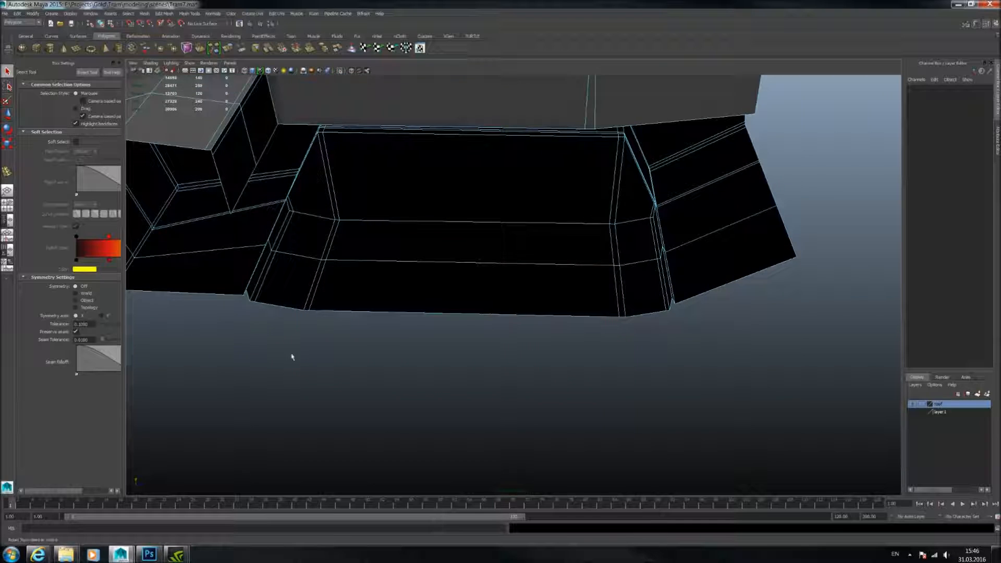
{"action": "left_click_drag", "start_coordinate": [623, 243], "coordinate": [235, 262]}
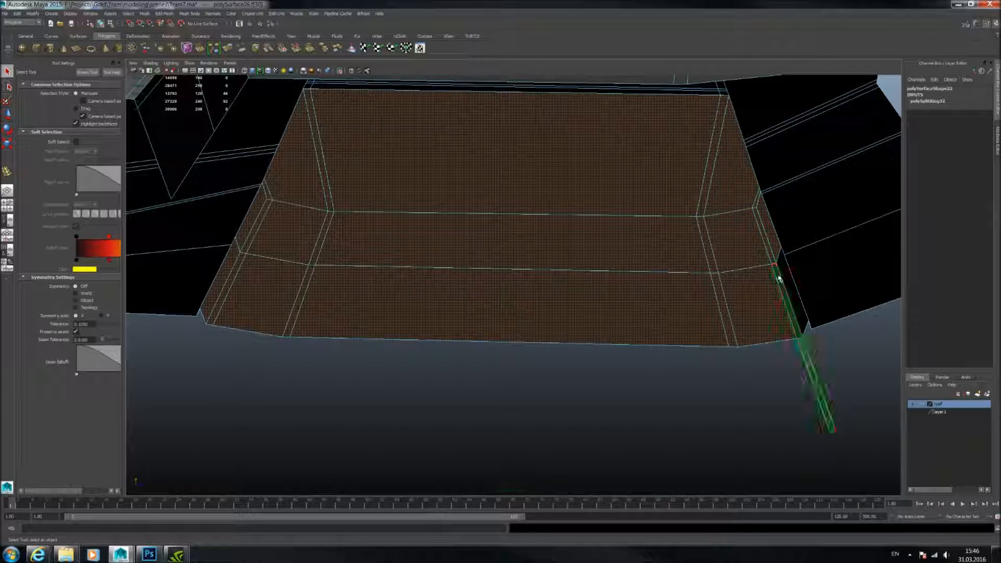
{"action": "left_click_drag", "start_coordinate": [749, 311], "coordinate": [552, 216], "text": "alt"}
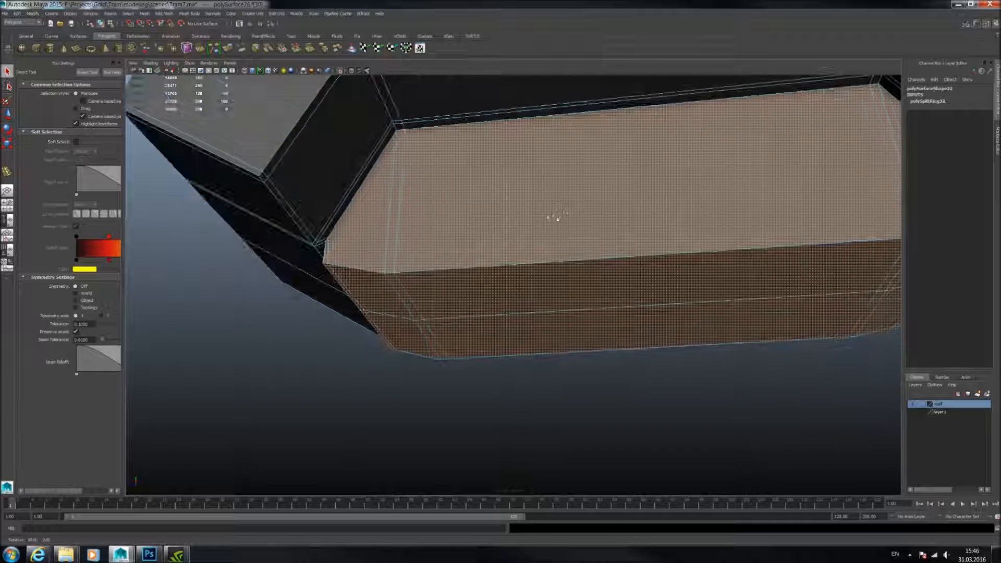
{"action": "left_click", "coordinate": [157, 50]}
Turn on smooth preview for the extracted underside piece and select the remaining rear wheel cover.
{"action": "left_click_drag", "start_coordinate": [574, 156], "coordinate": [431, 206], "text": "alt"}
{"action": "left_click", "coordinate": [441, 204]}
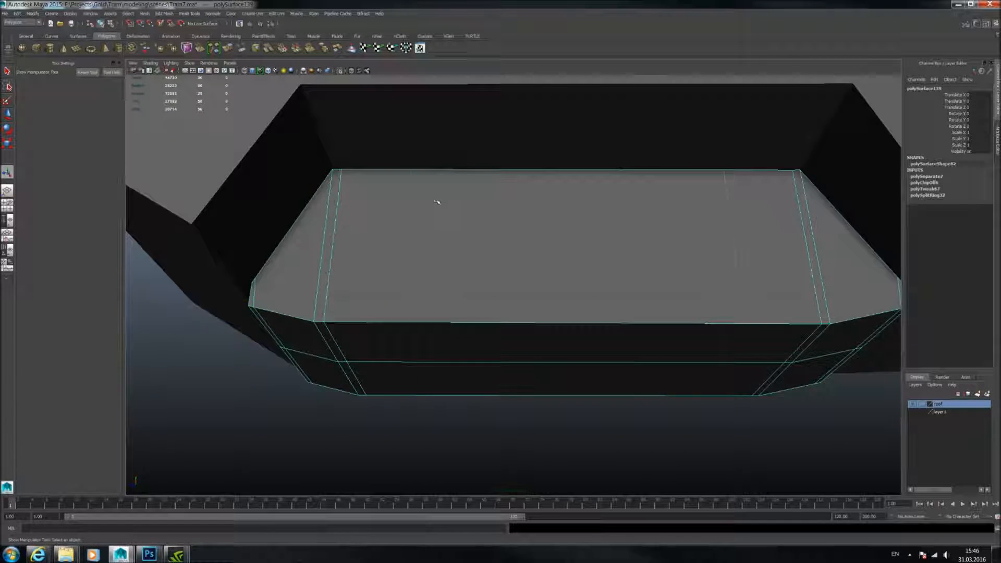
{"action": "key", "text": "3"}
{"action": "right_click_drag", "start_coordinate": [432, 204], "coordinate": [416, 207], "text": "alt"}
{"action": "left_click", "coordinate": [405, 191]}
Examine the remaining rear wheel cover both on its own and within the full tram.
{"action": "left_click_drag", "start_coordinate": [438, 168], "coordinate": [531, 196], "text": "alt"}
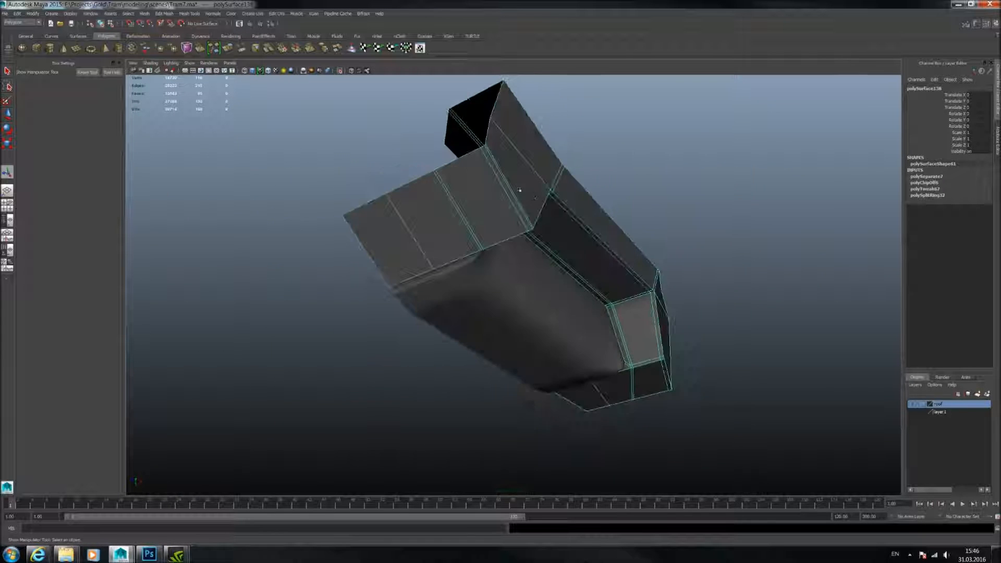
{"action": "left_click", "coordinate": [340, 71]}
{"action": "left_click_drag", "start_coordinate": [438, 172], "coordinate": [514, 236], "text": "alt"}
{"action": "left_click", "coordinate": [340, 71]}
{"action": "left_click_drag", "start_coordinate": [489, 157], "coordinate": [432, 229], "text": "alt"}
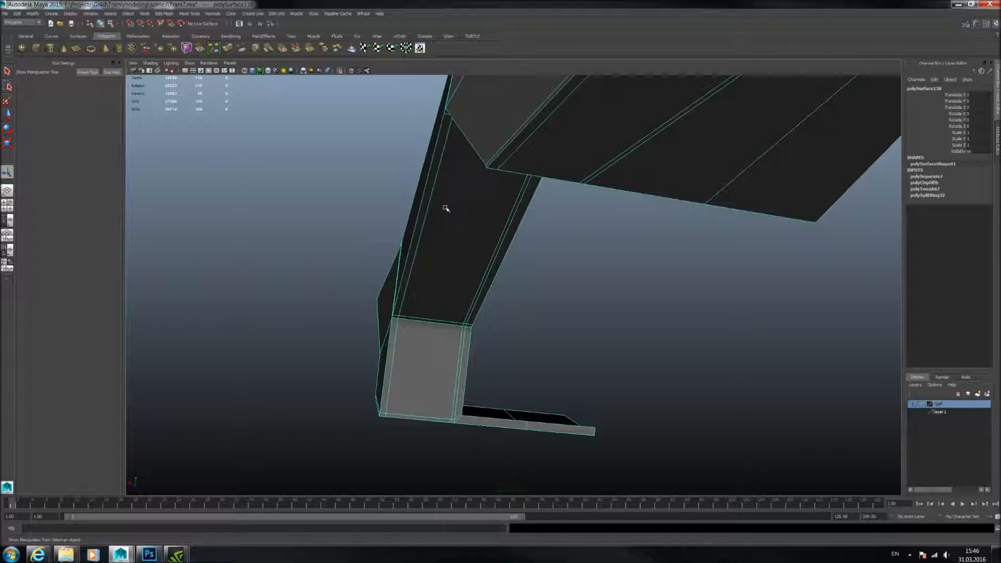
{"action": "left_click", "coordinate": [340, 71]}
{"action": "left_click_drag", "start_coordinate": [397, 136], "coordinate": [553, 190], "text": "alt"}
Compare the front wheel arch trim with the unsmoothed wheel cover around the rear wheels.
{"action": "left_click", "coordinate": [565, 184]}
{"action": "left_click", "coordinate": [340, 71]}
{"action": "left_click_drag", "start_coordinate": [573, 156], "coordinate": [500, 230], "text": "alt"}
{"action": "left_click", "coordinate": [339, 71]}
{"action": "left_click_drag", "start_coordinate": [413, 194], "coordinate": [505, 304], "text": "alt"}
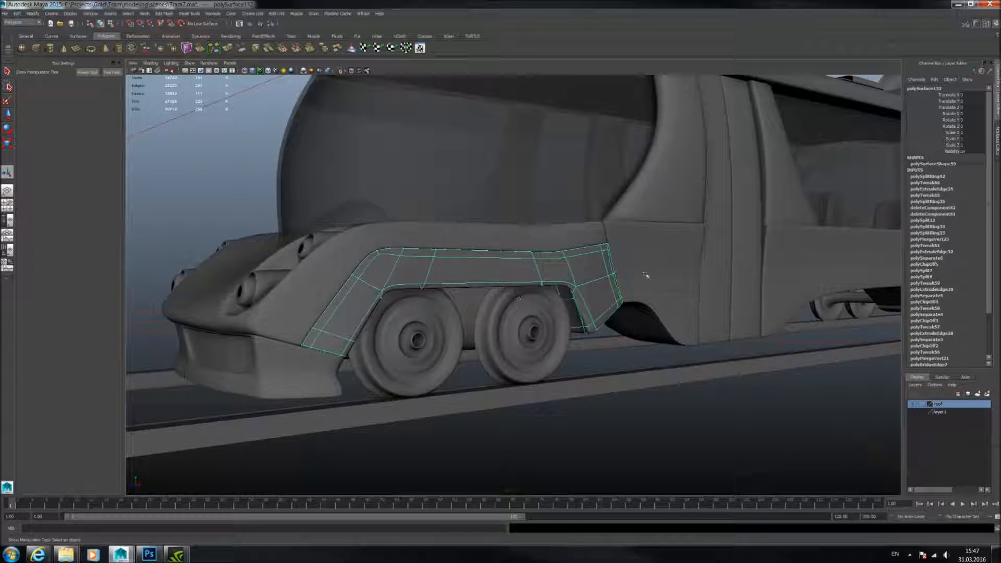
{"action": "left_click_drag", "start_coordinate": [646, 275], "coordinate": [760, 283], "text": "alt"}
{"action": "middle_click_drag", "start_coordinate": [760, 283], "coordinate": [385, 271], "text": "alt"}
{"action": "left_click_drag", "start_coordinate": [386, 271], "coordinate": [584, 261], "text": "alt"}
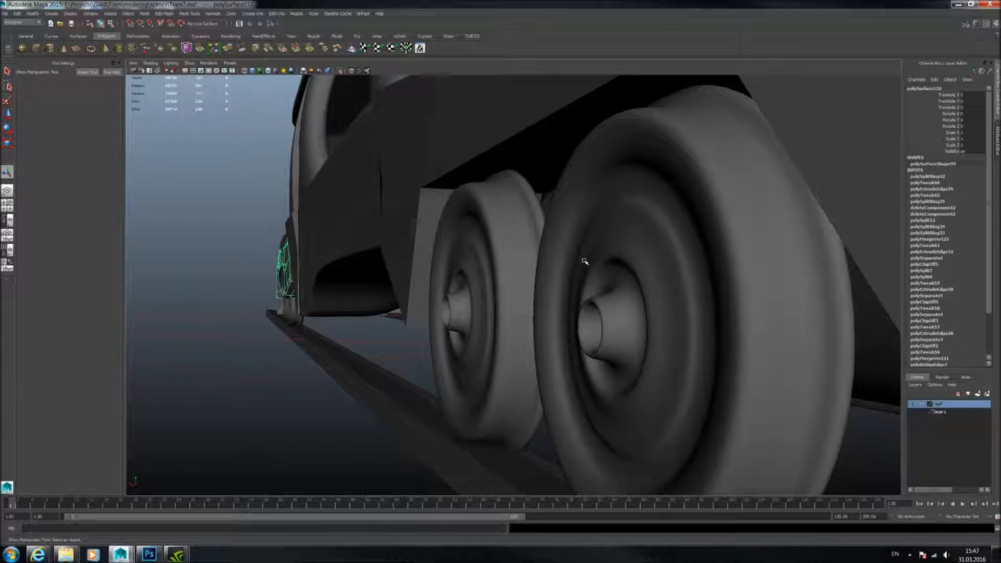
{"action": "left_click", "coordinate": [496, 162]}
{"action": "mouse_move", "coordinate": [505, 184]}
{"action": "left_mouse_down", "text": "alt"}
{"action": "mouse_move", "coordinate": [493, 188]}
{"action": "mouse_move", "coordinate": [523, 185]}
{"action": "mouse_move", "coordinate": [516, 192]}
{"action": "left_mouse_up", "text": "alt"}
{"action": "right_click_drag", "start_coordinate": [516, 192], "coordinate": [528, 244], "text": "alt"}
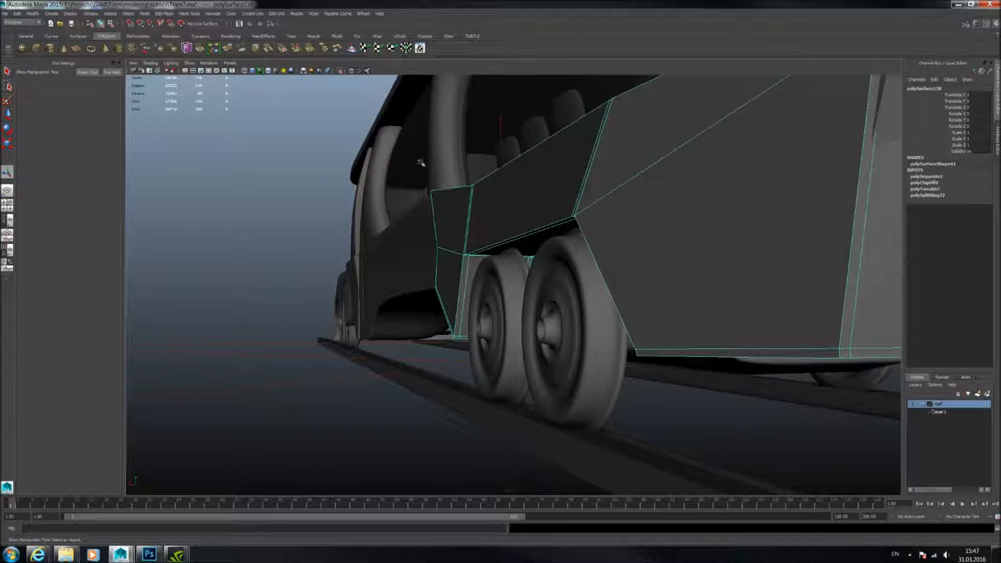
Isolate the rear wheel cover and examine the long inner arch face and the narrow strips along its edges.
{"action": "left_click", "coordinate": [339, 70]}
{"action": "left_click_drag", "start_coordinate": [610, 221], "coordinate": [542, 336], "text": "alt"}
{"action": "right_click_drag", "start_coordinate": [542, 337], "coordinate": [527, 275], "text": "alt"}
{"action": "middle_click_drag", "start_coordinate": [427, 134], "coordinate": [415, 243], "text": "alt"}
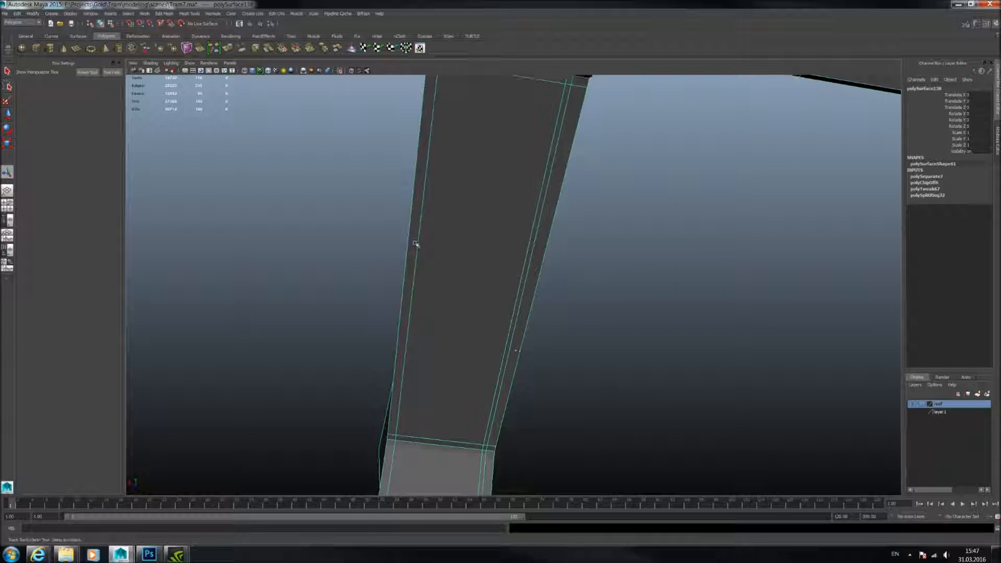
{"action": "right_click_drag", "start_coordinate": [415, 247], "coordinate": [415, 261]}
{"action": "left_click", "coordinate": [520, 252]}
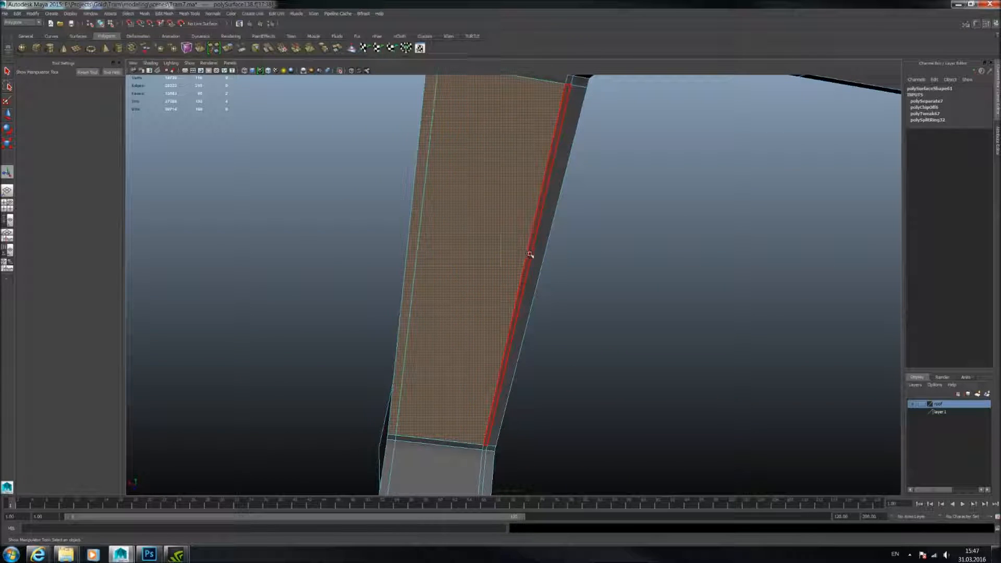
{"action": "left_click_drag", "start_coordinate": [535, 260], "coordinate": [533, 217], "text": "alt"}
{"action": "right_click_drag", "start_coordinate": [533, 216], "coordinate": [600, 312], "text": "alt"}
{"action": "middle_click_drag", "start_coordinate": [599, 313], "coordinate": [694, 433], "text": "alt"}
{"action": "left_click_drag", "start_coordinate": [694, 433], "coordinate": [598, 274], "text": "alt"}
{"action": "middle_click_drag", "start_coordinate": [560, 412], "coordinate": [590, 247], "text": "alt"}
{"action": "left_click_drag", "start_coordinate": [589, 229], "coordinate": [564, 244], "text": "alt"}
{"action": "key", "text": "f"}
{"action": "right_click_drag", "start_coordinate": [564, 243], "coordinate": [380, 257], "text": "alt"}
{"action": "left_click_drag", "start_coordinate": [380, 257], "coordinate": [498, 255], "text": "alt"}
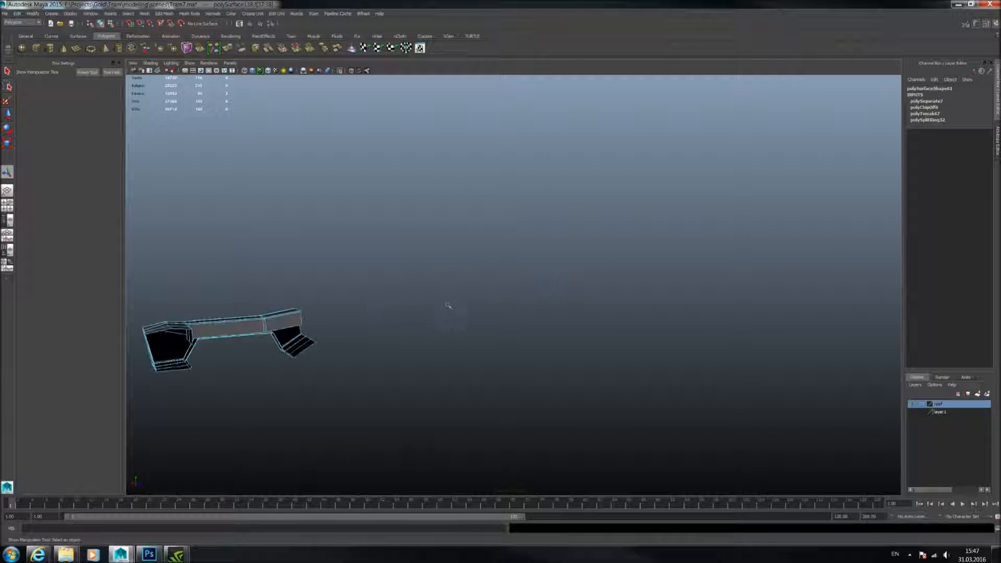
{"action": "mouse_move", "coordinate": [480, 298]}
{"action": "left_mouse_down", "text": "alt"}
{"action": "mouse_move", "coordinate": [349, 297]}
{"action": "mouse_move", "coordinate": [469, 286]}
{"action": "left_mouse_up", "text": "alt"}
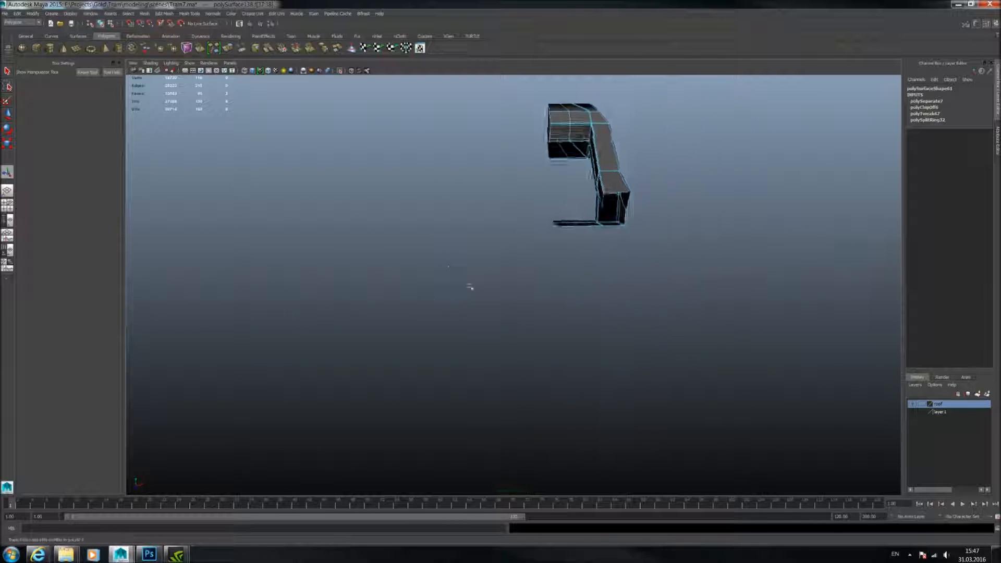
{"action": "left_click_drag", "start_coordinate": [611, 283], "coordinate": [442, 185], "text": "alt"}
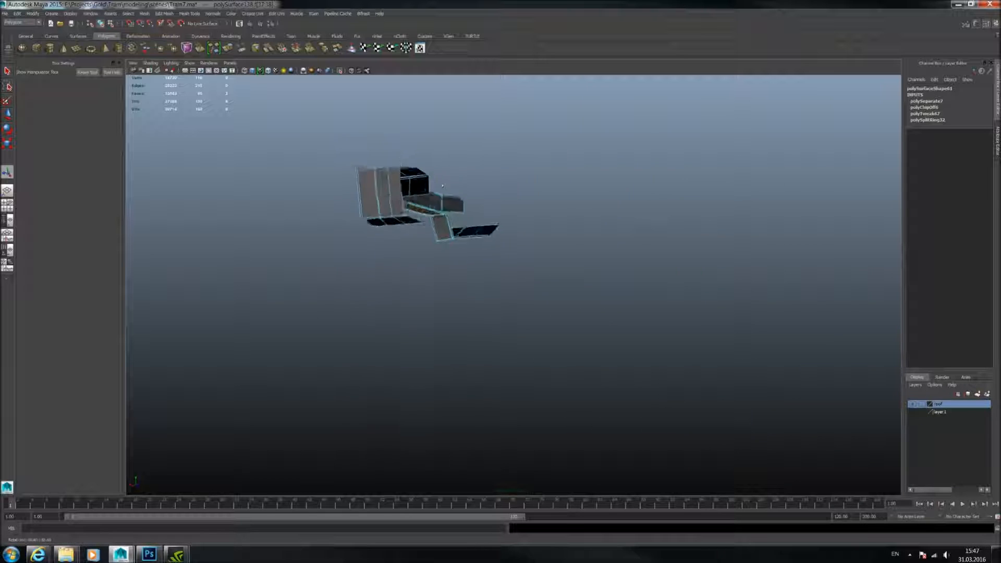
{"action": "left_click_drag", "start_coordinate": [531, 294], "coordinate": [421, 247], "text": "alt"}
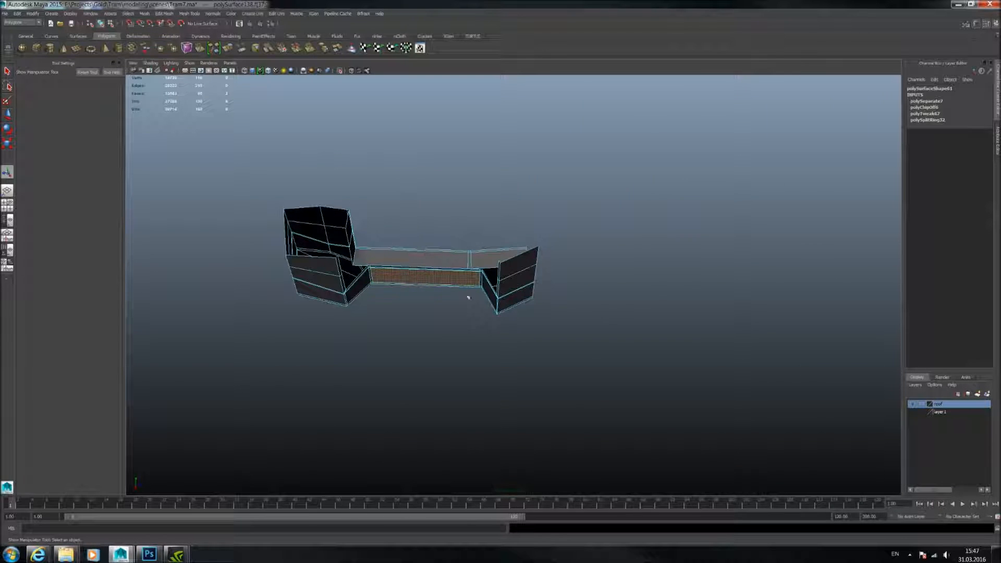
{"action": "key", "text": "f"}
{"action": "left_click_drag", "start_coordinate": [539, 259], "coordinate": [478, 259], "text": "alt"}
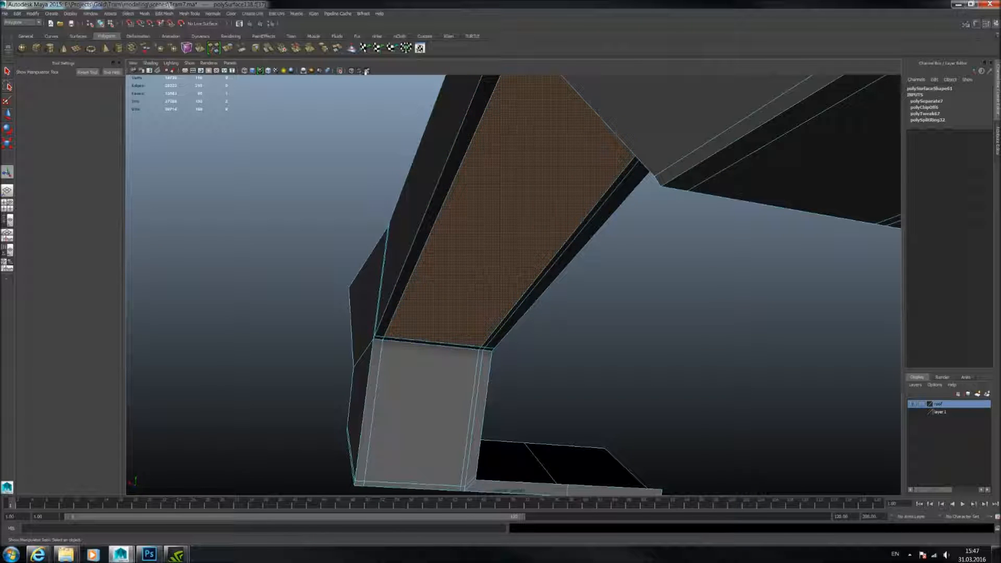
Check the wheel arch's inner face and its narrow edge strip above the wheels in the full tram.
{"action": "left_click", "coordinate": [339, 70]}
{"action": "left_click_drag", "start_coordinate": [397, 208], "coordinate": [483, 215], "text": "alt"}
{"action": "middle_click_drag", "start_coordinate": [482, 214], "coordinate": [991, 109], "text": "alt"}
{"action": "scroll", "coordinate": [480, 205], "scroll_direction": "up", "scroll_amount": 3}
{"action": "left_click", "coordinate": [477, 202]}
{"action": "left_click_drag", "start_coordinate": [469, 194], "coordinate": [501, 179], "text": "alt"}
{"action": "left_click", "coordinate": [511, 223]}
{"action": "right_click_drag", "start_coordinate": [501, 179], "coordinate": [499, 197]}
{"action": "left_click", "coordinate": [469, 205]}
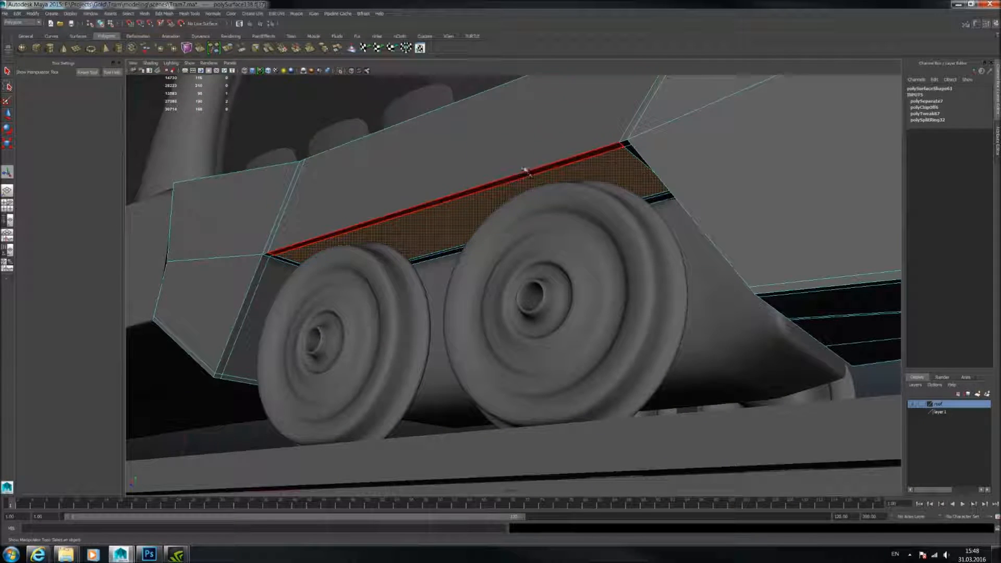
{"action": "key", "text": "Delete"}
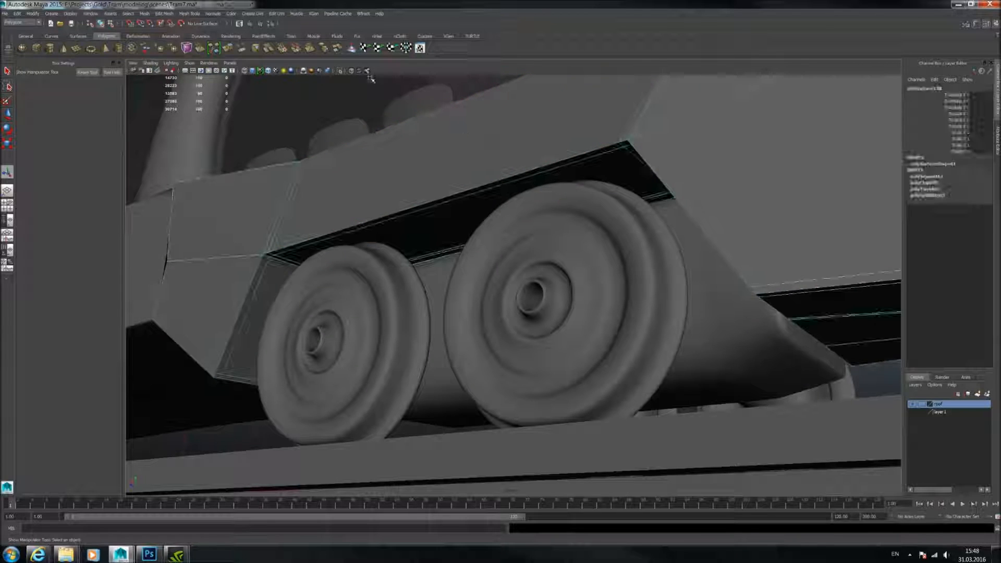
Isolate the rear wheel cover and extrude the wheel arch's long inner face inward with a local Z translation of about -0.345.
{"action": "left_click", "coordinate": [340, 71]}
{"action": "left_click_drag", "start_coordinate": [469, 219], "coordinate": [603, 228], "text": "alt"}
{"action": "left_click", "coordinate": [562, 205]}
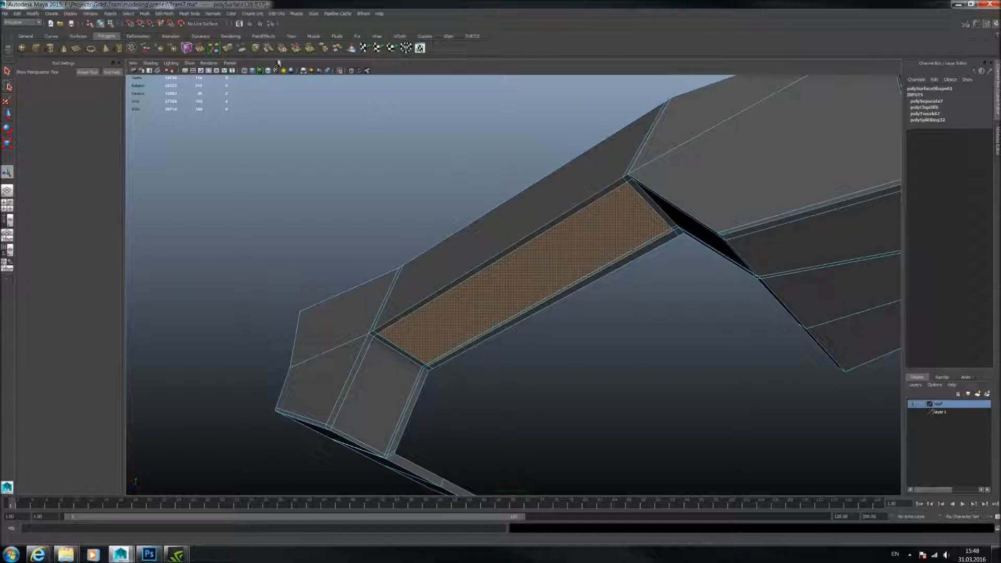
{"action": "key", "text": "ctrl+e"}
{"action": "left_click_drag", "start_coordinate": [603, 228], "coordinate": [251, 181], "text": "alt"}
{"action": "right_click_drag", "start_coordinate": [380, 277], "coordinate": [512, 325], "text": "alt"}
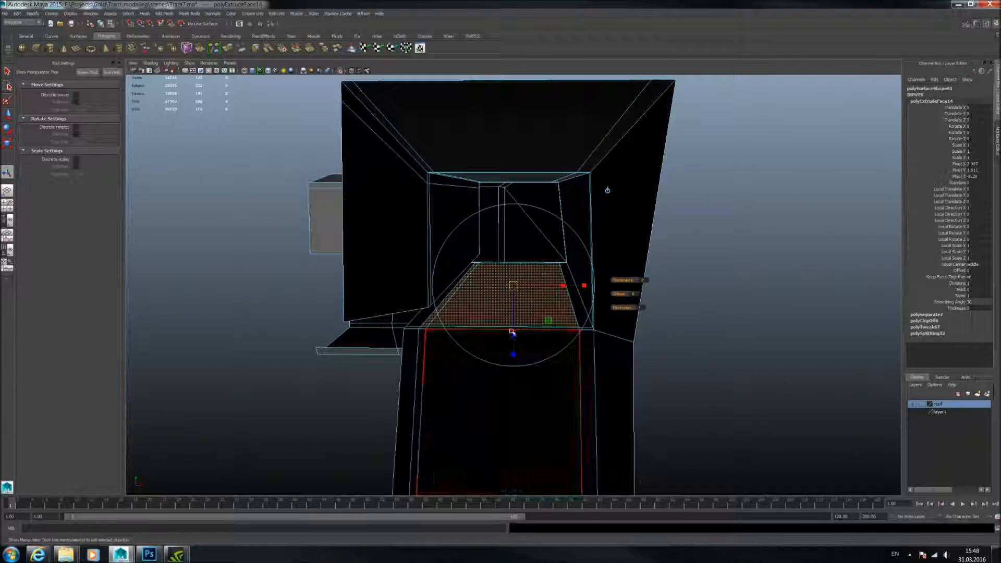
{"action": "left_click_drag", "start_coordinate": [518, 284], "coordinate": [591, 256], "text": "alt"}
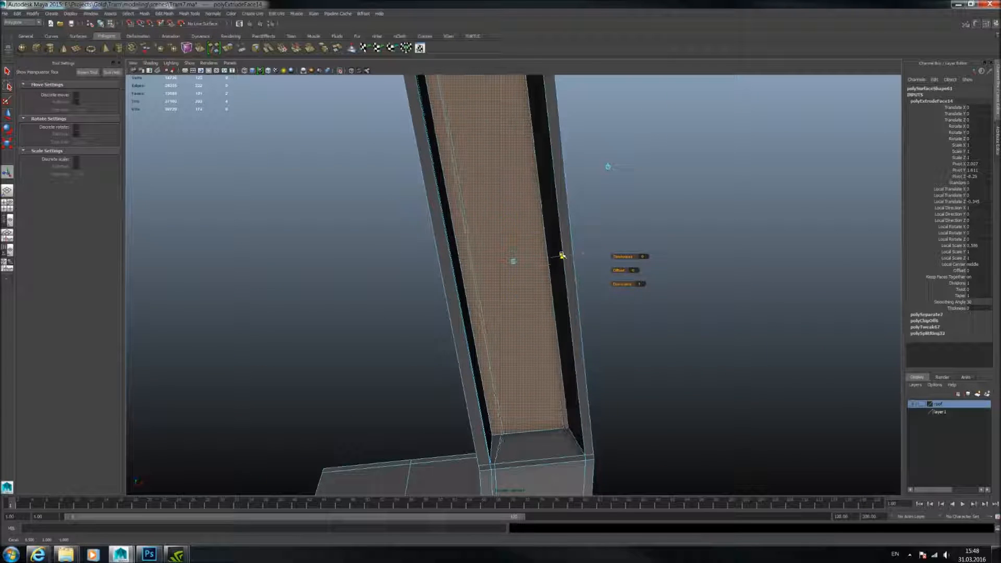
{"action": "left_click_drag", "start_coordinate": [489, 242], "coordinate": [479, 247], "text": "alt"}
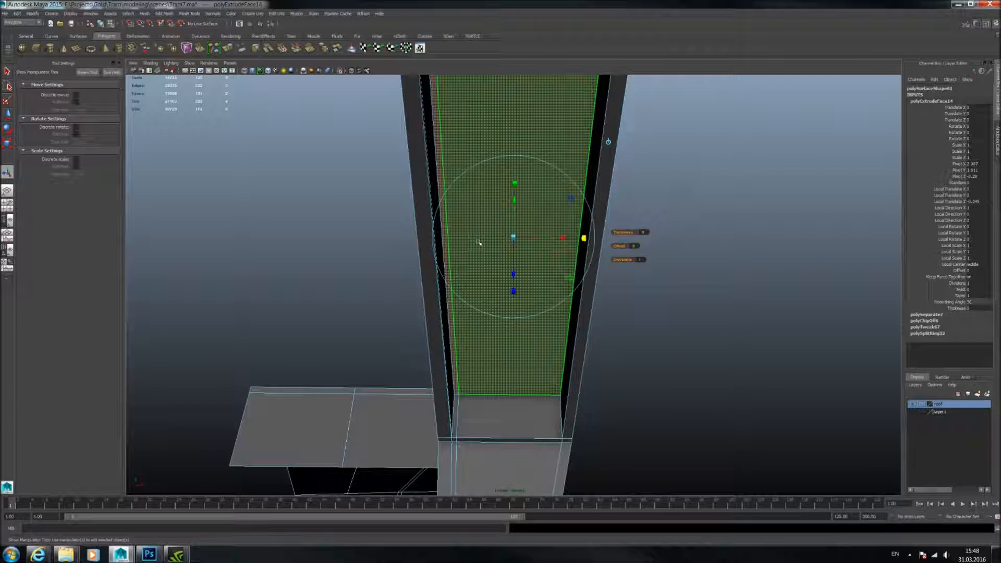
Move the long edges of the recessed arch face closer together and turn on smooth preview for the cover.
{"action": "left_click", "coordinate": [474, 234]}
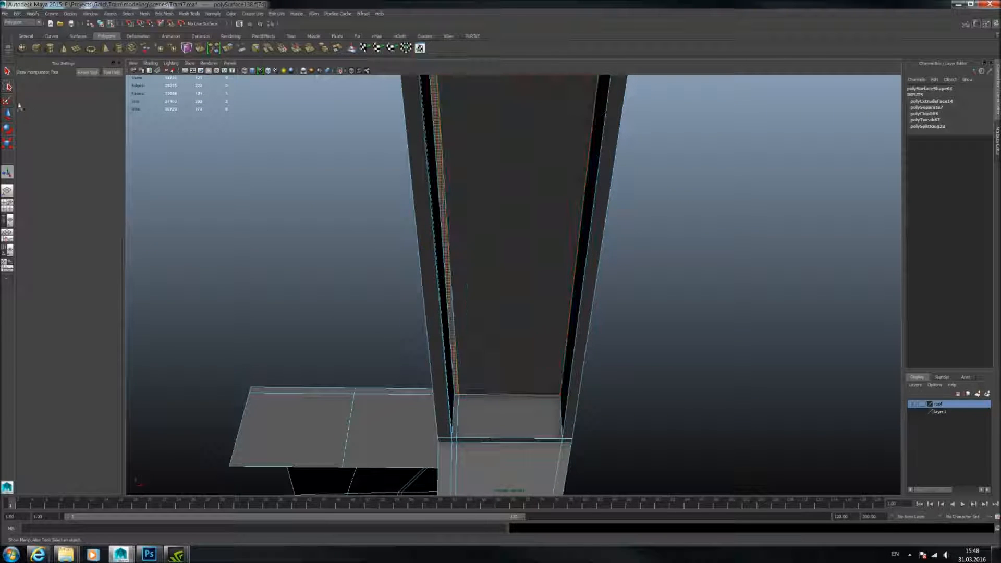
{"action": "middle_click_drag", "start_coordinate": [292, 190], "coordinate": [328, 192], "text": "shift"}
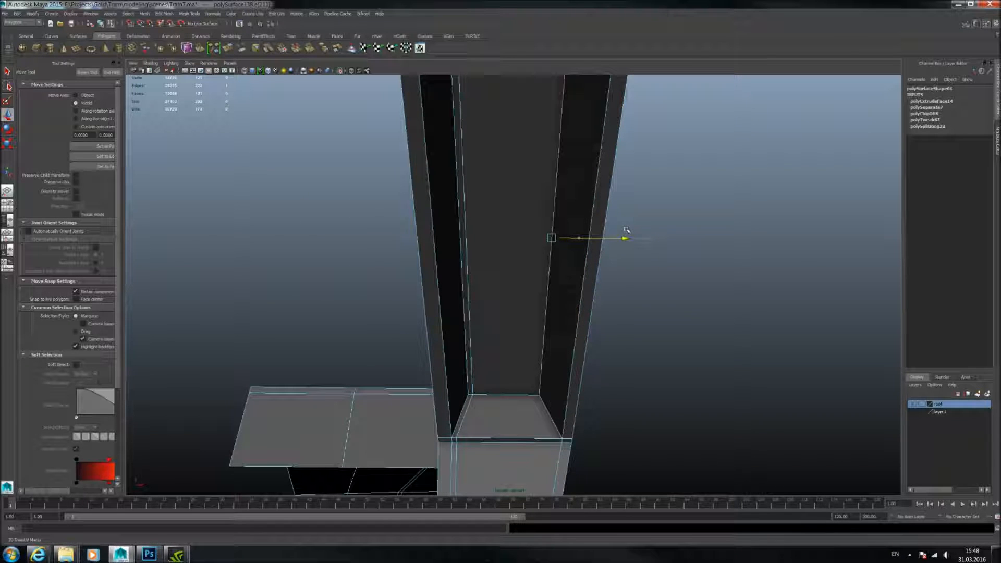
{"action": "key", "text": "3"}
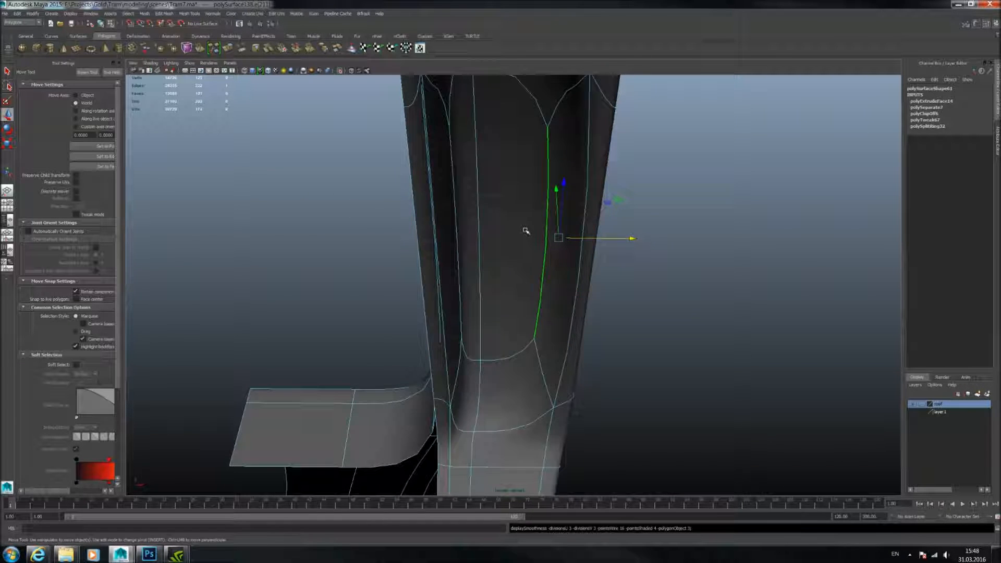
{"action": "key", "text": "F8"}
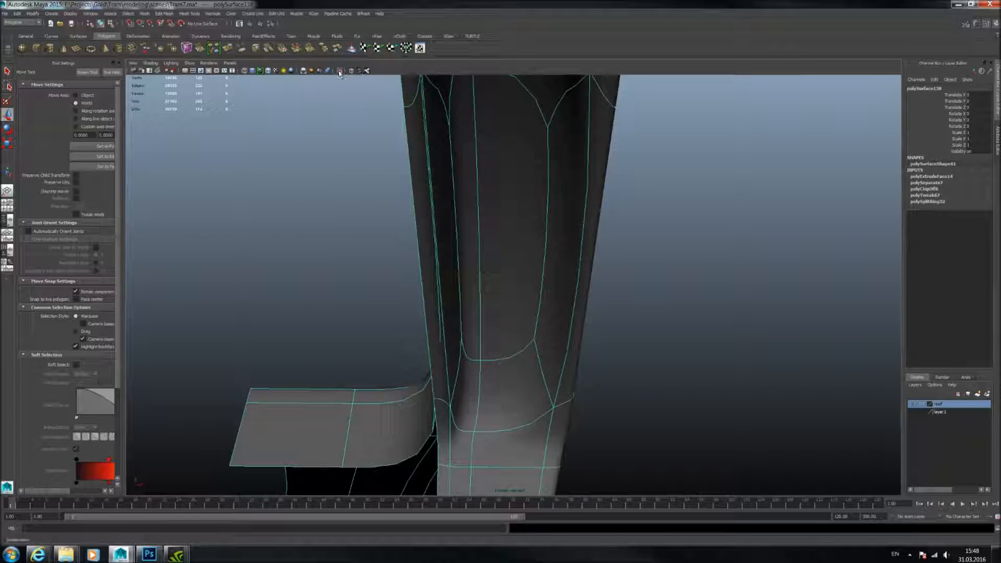
{"action": "left_click", "coordinate": [339, 71]}
Check the recessed wheel arch in the full tram with the rear wheel and the cover previewed smoothed.
{"action": "left_click_drag", "start_coordinate": [559, 183], "coordinate": [659, 243], "text": "alt"}
{"action": "scroll", "coordinate": [536, 228], "scroll_direction": "down", "scroll_amount": 4}
{"action": "left_click", "coordinate": [711, 230]}
{"action": "left_click", "coordinate": [576, 293]}
{"action": "left_click_drag", "start_coordinate": [612, 273], "coordinate": [461, 264], "text": "alt"}
{"action": "left_click", "coordinate": [485, 263]}
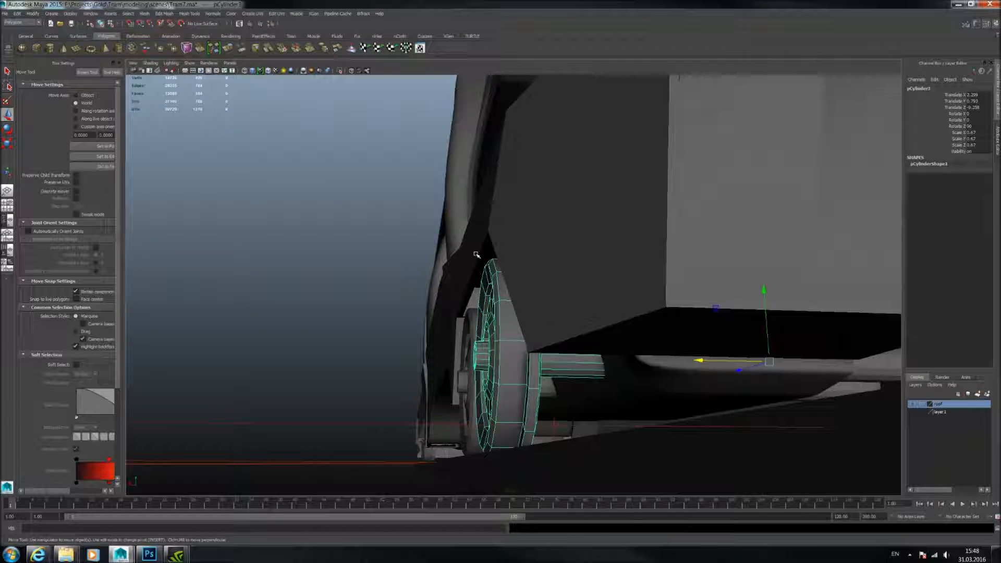
{"action": "key", "text": "3"}
{"action": "left_click", "coordinate": [486, 247]}
{"action": "key", "text": "1"}
Examine the smoothed wheel arch around both rear wheels and return the cover to unsmoothed display.
{"action": "left_click_drag", "start_coordinate": [458, 290], "coordinate": [613, 292], "text": "alt"}
{"action": "scroll", "coordinate": [545, 287], "scroll_direction": "down", "scroll_amount": 2}
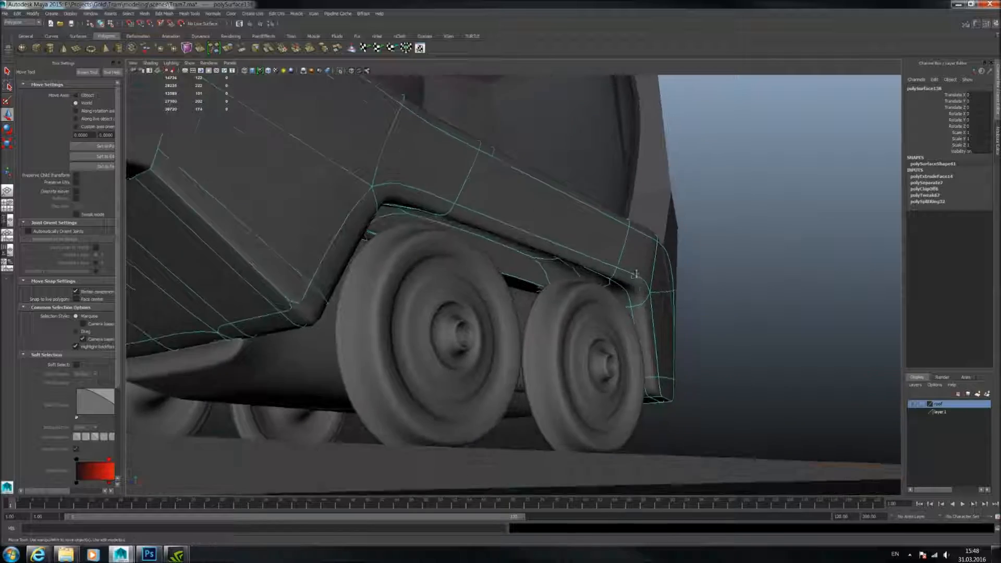
{"action": "scroll", "coordinate": [612, 293], "scroll_direction": "up", "scroll_amount": 3}
{"action": "left_click_drag", "start_coordinate": [537, 286], "coordinate": [469, 285], "text": "alt"}
{"action": "scroll", "coordinate": [493, 286], "scroll_direction": "down", "scroll_amount": 3}
{"action": "left_click_drag", "start_coordinate": [599, 284], "coordinate": [540, 286], "text": "alt"}
{"action": "scroll", "coordinate": [615, 249], "scroll_direction": "down", "scroll_amount": 3}
{"action": "left_click_drag", "start_coordinate": [616, 250], "coordinate": [542, 282], "text": "alt"}
{"action": "left_click_drag", "start_coordinate": [561, 266], "coordinate": [529, 301], "text": "alt"}
{"action": "key", "text": "1"}
Adjust the rear pillar's lower inner corner vertex to fit against the top of the wheel cover.
{"action": "right_click_drag", "start_coordinate": [507, 287], "coordinate": [469, 278]}
{"action": "left_click", "coordinate": [510, 280]}
{"action": "left_click_drag", "start_coordinate": [474, 290], "coordinate": [541, 351], "text": "alt"}
{"action": "middle_click_drag", "start_coordinate": [579, 337], "coordinate": [554, 282], "text": "alt"}
{"action": "right_click_drag", "start_coordinate": [554, 282], "coordinate": [605, 292], "text": "alt"}
{"action": "left_click_drag", "start_coordinate": [507, 322], "coordinate": [536, 309]}
{"action": "left_click_drag", "start_coordinate": [593, 294], "coordinate": [336, 301], "text": "alt"}
{"action": "right_click_drag", "start_coordinate": [464, 341], "coordinate": [432, 335], "text": "alt"}
{"action": "left_click_drag", "start_coordinate": [458, 357], "coordinate": [476, 261], "text": "alt"}
{"action": "scroll", "coordinate": [450, 293], "scroll_direction": "down", "scroll_amount": 4}
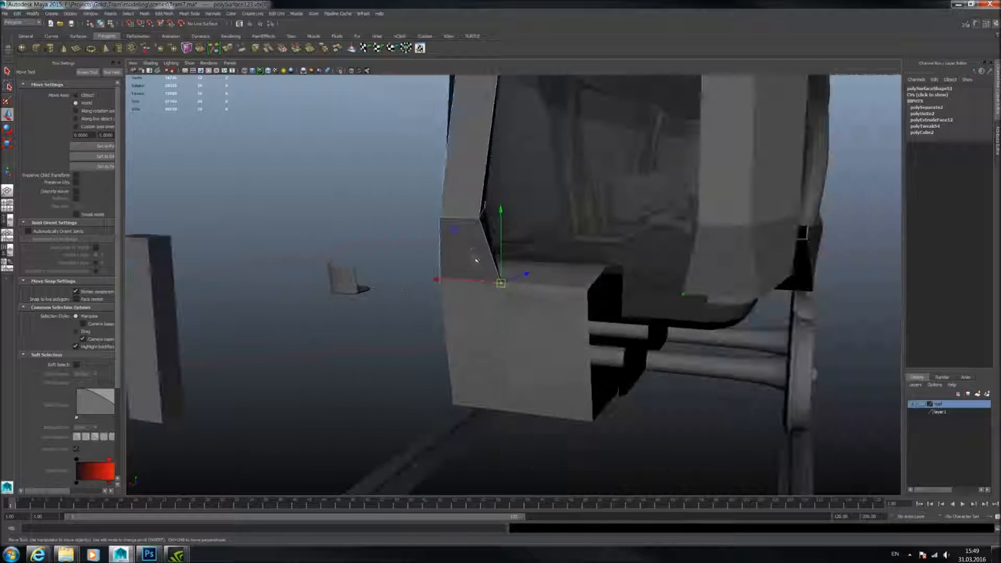
Examine how the rear pillar sits on the wheel cover from close up, from behind and along the whole tram.
{"action": "middle_click_drag", "start_coordinate": [476, 261], "coordinate": [490, 334], "text": "alt"}
{"action": "left_click_drag", "start_coordinate": [459, 307], "coordinate": [543, 283], "text": "alt"}
{"action": "middle_click_drag", "start_coordinate": [544, 282], "coordinate": [543, 345], "text": "alt"}
{"action": "left_click_drag", "start_coordinate": [543, 345], "coordinate": [503, 189], "text": "alt"}
{"action": "left_click_drag", "start_coordinate": [522, 334], "coordinate": [485, 315], "text": "alt"}
{"action": "scroll", "coordinate": [532, 306], "scroll_direction": "down", "scroll_amount": 2}
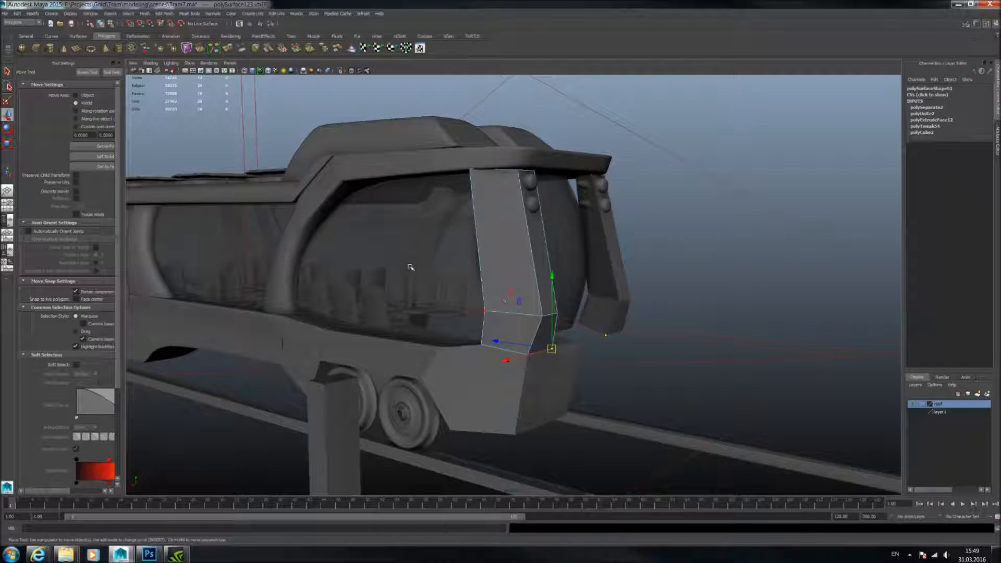
{"action": "left_click_drag", "start_coordinate": [540, 273], "coordinate": [499, 275], "text": "alt"}
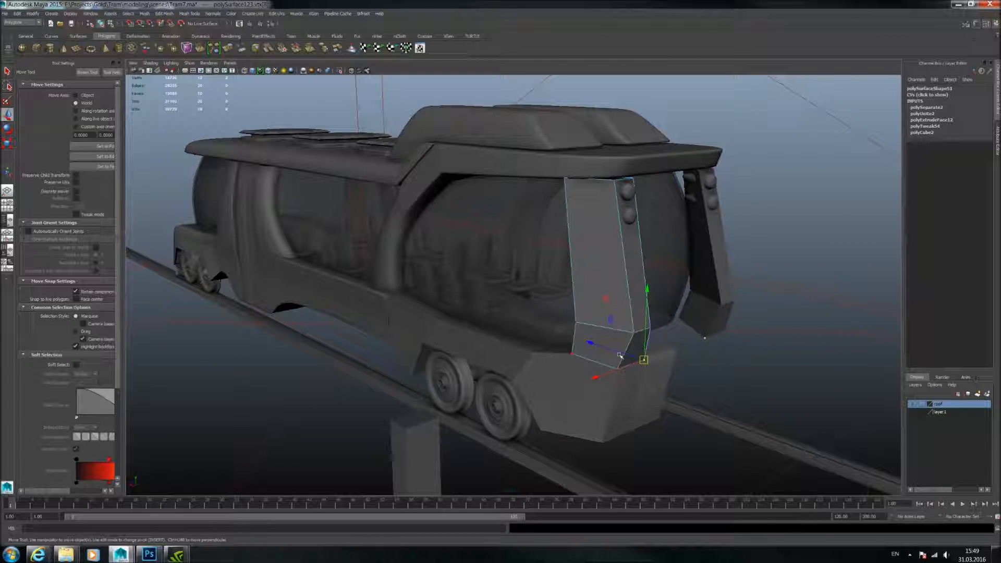
{"action": "left_click_drag", "start_coordinate": [617, 355], "coordinate": [537, 291], "text": "alt"}
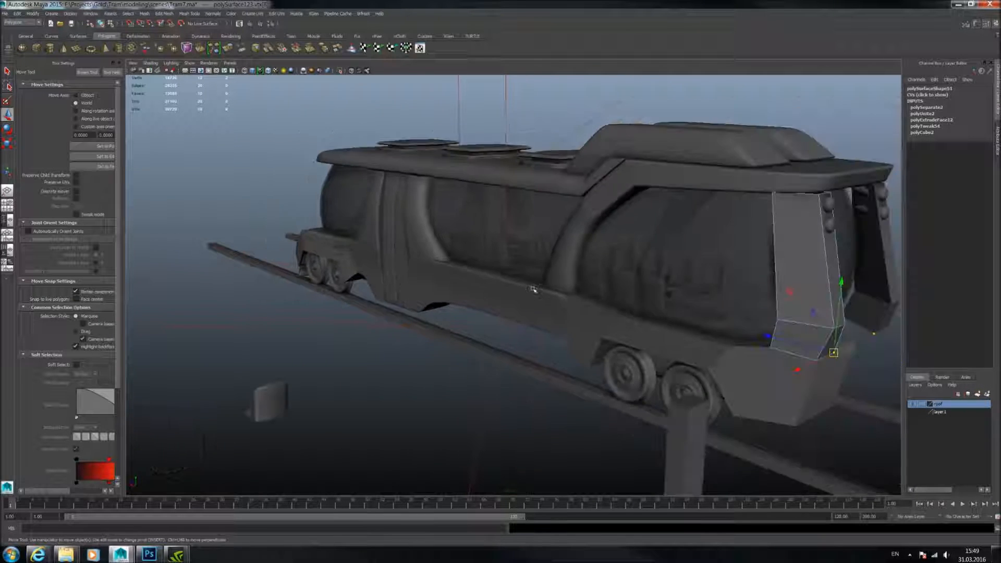
{"action": "middle_click_drag", "start_coordinate": [536, 290], "coordinate": [281, 253], "text": "alt"}
{"action": "left_click_drag", "start_coordinate": [301, 235], "coordinate": [520, 274], "text": "alt"}
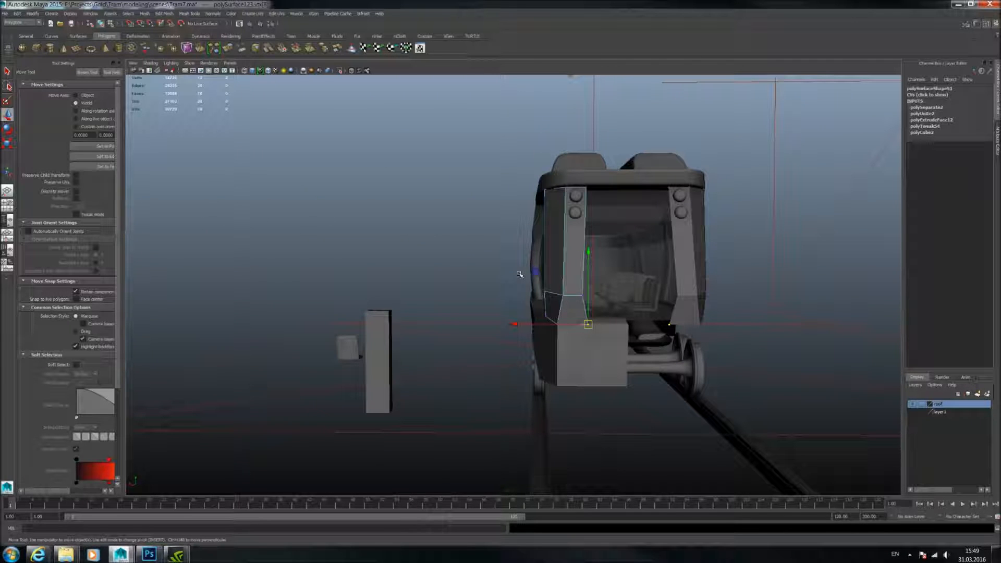
{"action": "left_click_drag", "start_coordinate": [581, 292], "coordinate": [550, 269], "text": "alt"}
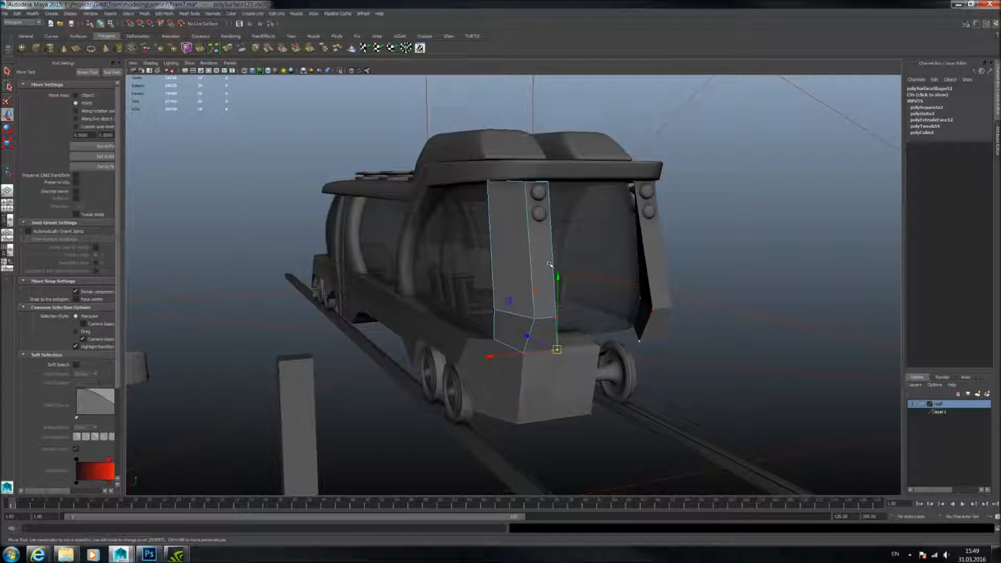
{"action": "mouse_move", "coordinate": [538, 269]}
{"action": "left_mouse_down", "text": "alt"}
{"action": "mouse_move", "coordinate": [483, 275]}
{"action": "mouse_move", "coordinate": [522, 296]}
{"action": "mouse_move", "coordinate": [512, 330]}
{"action": "mouse_move", "coordinate": [512, 287]}
{"action": "mouse_move", "coordinate": [502, 297]}
{"action": "mouse_move", "coordinate": [534, 286]}
{"action": "mouse_move", "coordinate": [440, 280]}
{"action": "mouse_move", "coordinate": [469, 286]}
{"action": "mouse_move", "coordinate": [503, 326]}
{"action": "mouse_move", "coordinate": [486, 289]}
{"action": "mouse_move", "coordinate": [529, 285]}
{"action": "mouse_move", "coordinate": [539, 266]}
{"action": "left_mouse_up", "text": "alt"}
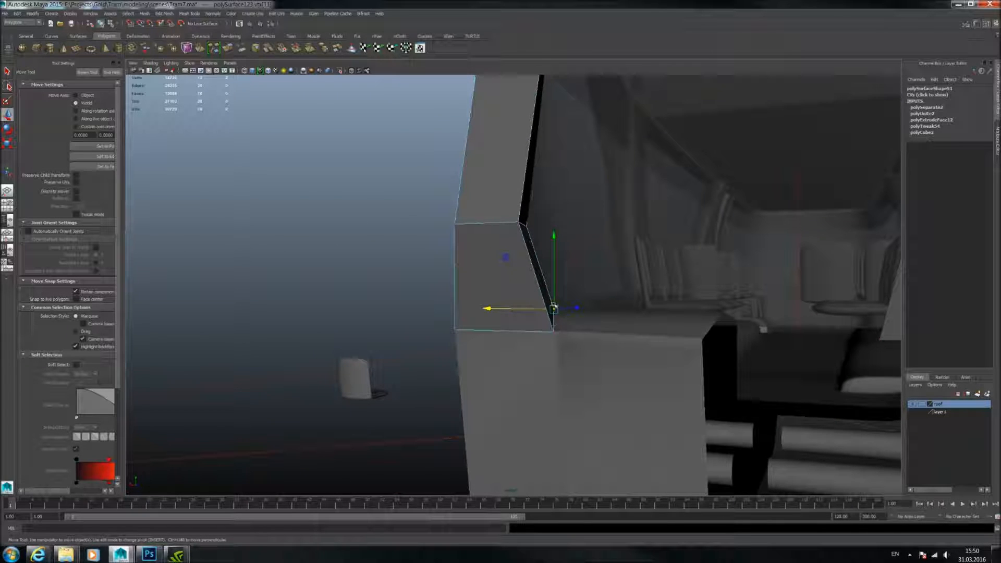
Move the rear pillar's lower inner vertex slightly sideways along X and clear the selection.
{"action": "left_click_drag", "start_coordinate": [512, 309], "coordinate": [524, 304]}
{"action": "left_click_drag", "start_coordinate": [452, 285], "coordinate": [573, 273], "text": "alt"}
{"action": "right_click_drag", "start_coordinate": [574, 273], "coordinate": [597, 260]}
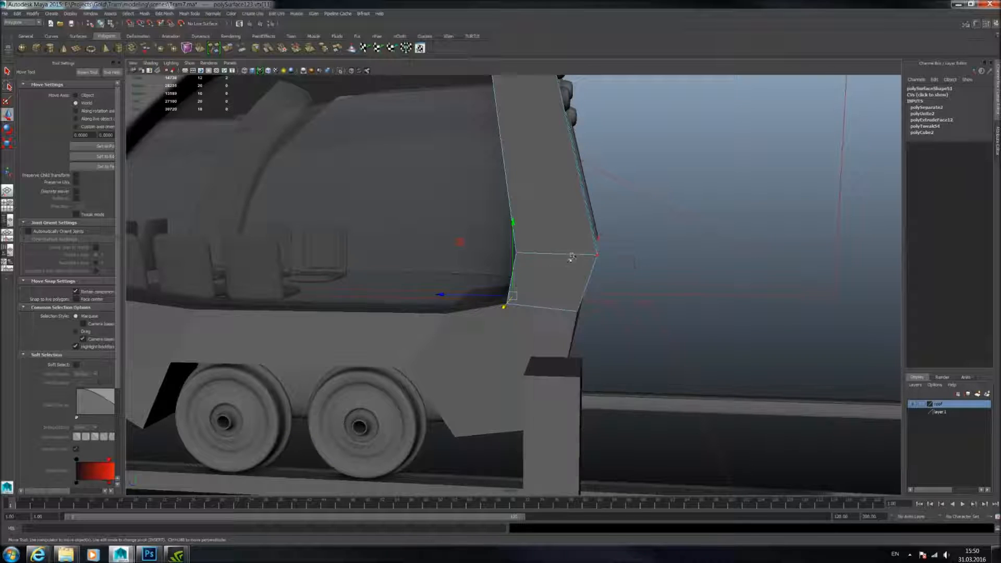
{"action": "right_click_drag", "start_coordinate": [526, 254], "coordinate": [570, 290]}
{"action": "left_click_drag", "start_coordinate": [570, 290], "coordinate": [594, 270], "text": "alt"}
{"action": "left_click", "coordinate": [594, 270]}
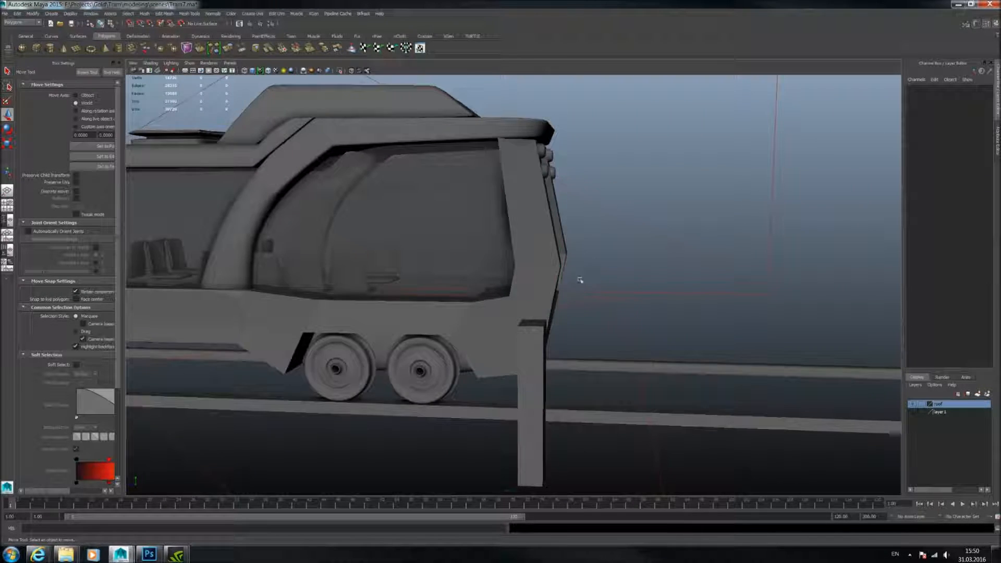
Select the rear pillar and the wheel cover together and examine the joint between them.
{"action": "scroll", "coordinate": [554, 291], "scroll_direction": "up", "scroll_amount": 5}
{"action": "left_click", "coordinate": [530, 308]}
{"action": "left_click", "coordinate": [558, 289], "text": "shift"}
{"action": "scroll", "coordinate": [558, 289], "scroll_direction": "down", "scroll_amount": 6}
{"action": "left_click_drag", "start_coordinate": [558, 288], "coordinate": [594, 264], "text": "alt"}
{"action": "scroll", "coordinate": [483, 260], "scroll_direction": "up", "scroll_amount": 5}
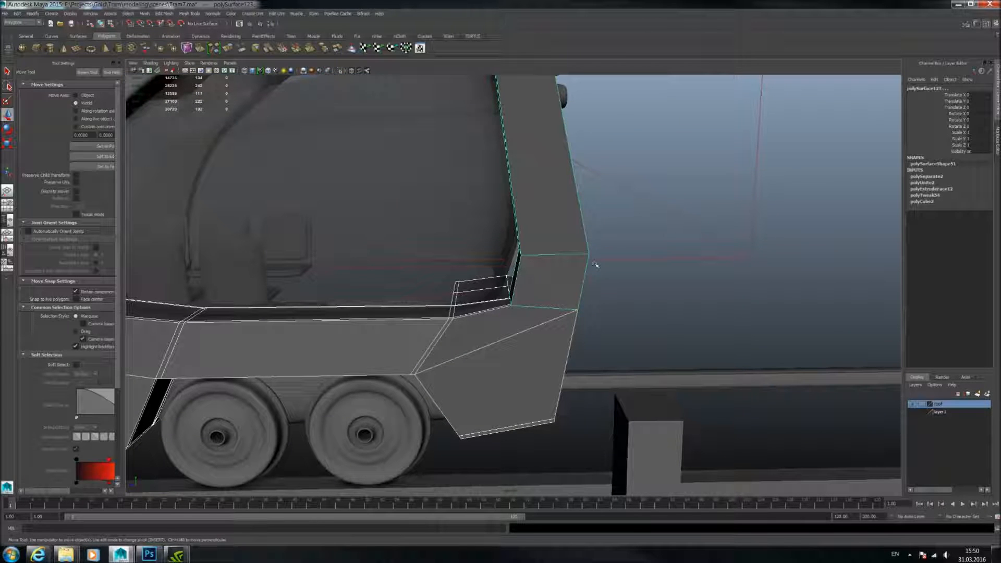
{"action": "left_click_drag", "start_coordinate": [582, 277], "coordinate": [486, 302], "text": "alt"}
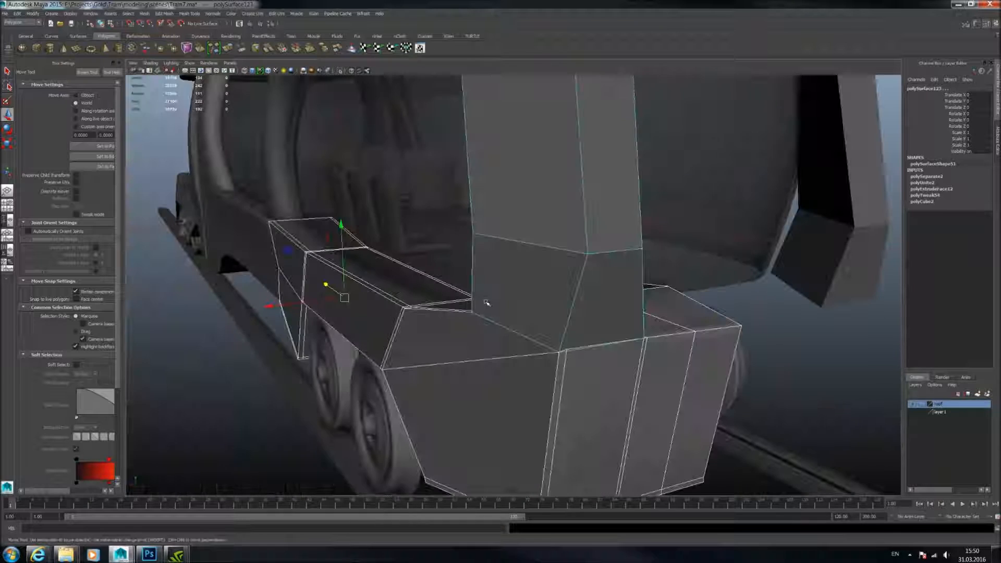
{"action": "left_click", "coordinate": [512, 313]}
{"action": "key", "text": "f"}
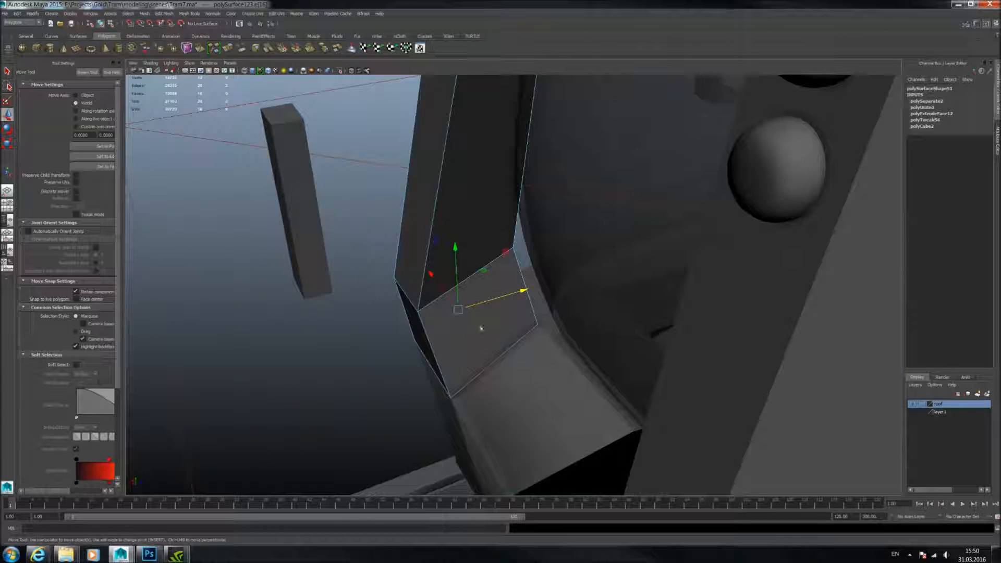
Isolate the rear pillar and delete its bottom face.
{"action": "left_click_drag", "start_coordinate": [503, 342], "coordinate": [536, 319], "text": "alt"}
{"action": "key", "text": "F8"}
{"action": "left_click", "coordinate": [512, 311]}
{"action": "right_click_drag", "start_coordinate": [512, 300], "coordinate": [512, 282]}
{"action": "left_click", "coordinate": [341, 71]}
{"action": "left_click_drag", "start_coordinate": [471, 161], "coordinate": [495, 121], "text": "alt"}
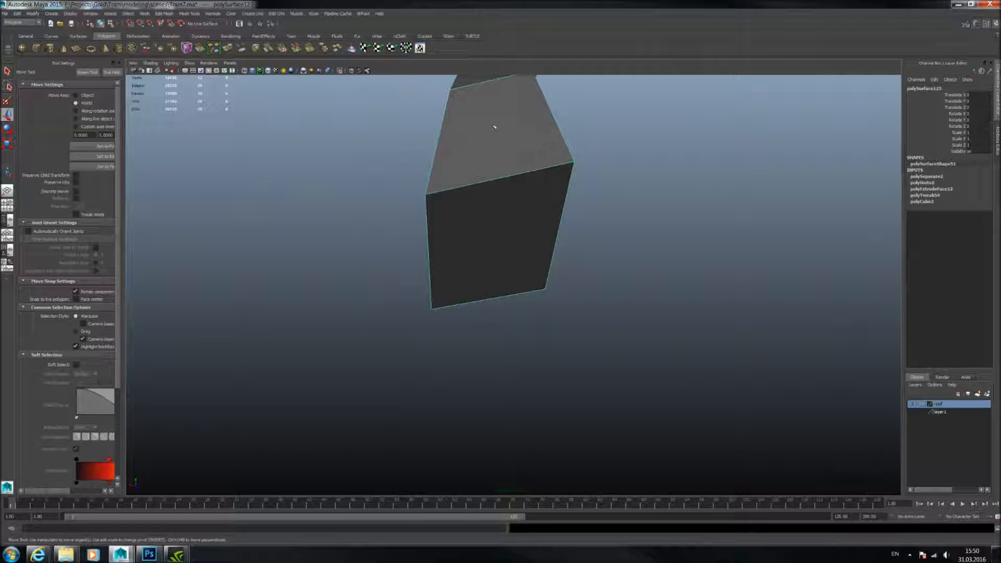
{"action": "key", "text": "F11"}
{"action": "left_click", "coordinate": [481, 197]}
{"action": "key", "text": "Delete"}
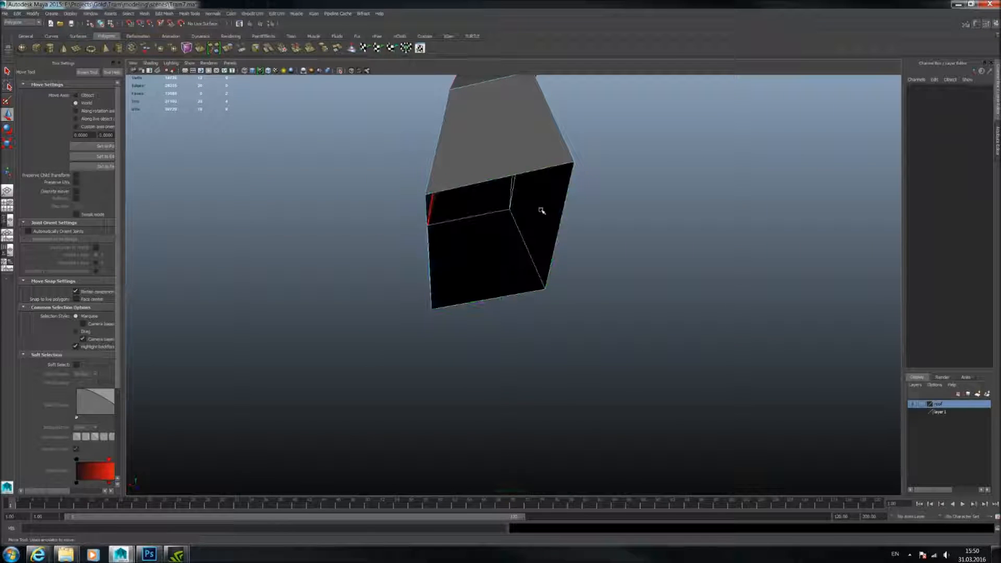
Extrude the open border edges at the pillar's bottom and scale them slightly inward.
{"action": "right_click_drag", "start_coordinate": [555, 203], "coordinate": [560, 160]}
{"action": "left_click", "coordinate": [561, 161]}
{"action": "left_click_drag", "start_coordinate": [561, 161], "coordinate": [511, 230], "text": "alt"}
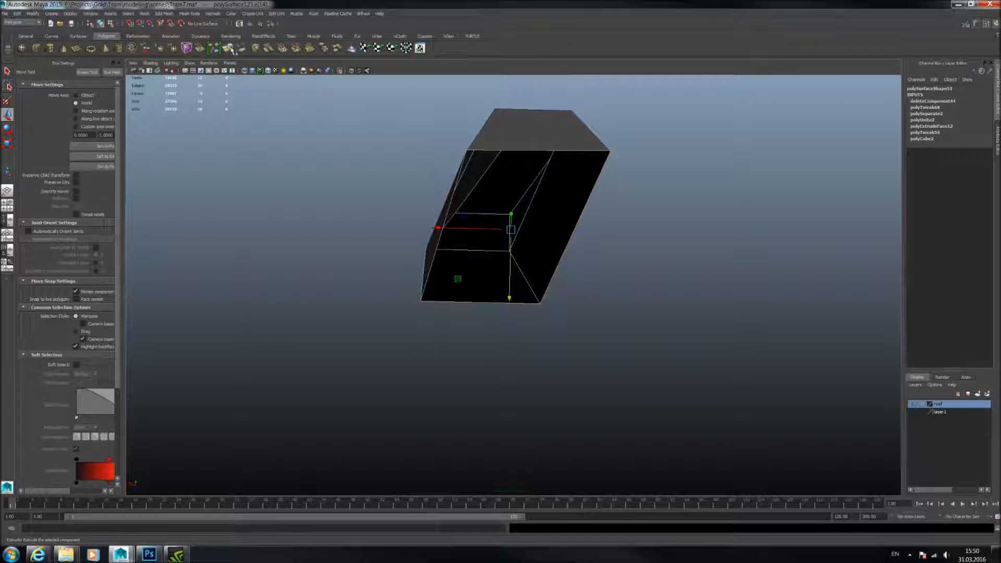
{"action": "left_click", "coordinate": [231, 50]}
{"action": "key", "text": "r"}
{"action": "left_click_drag", "start_coordinate": [510, 252], "coordinate": [505, 254]}
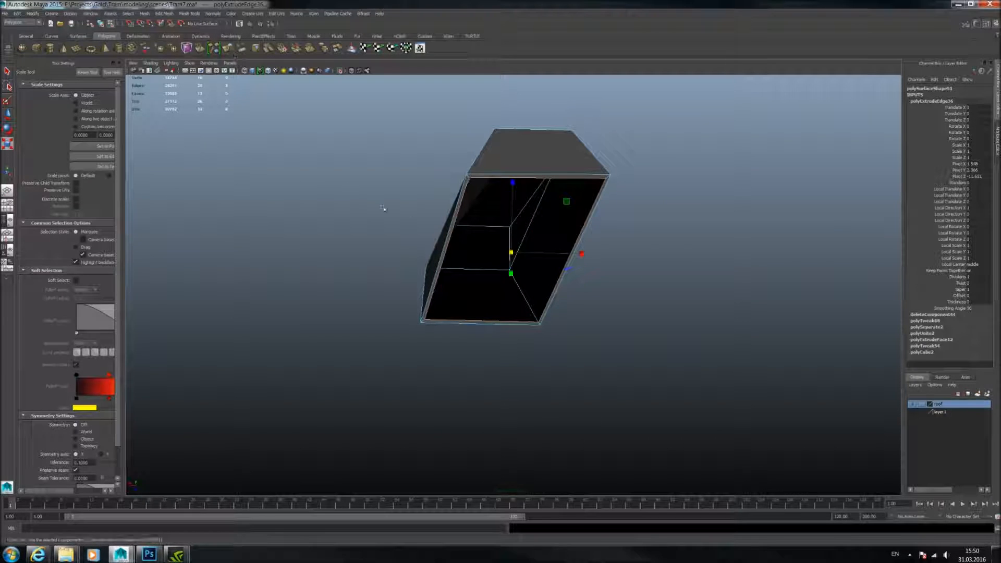
Extrude the pillar's bottom border a second time and scale it further inward into a wider rim.
{"action": "key", "text": "ctrl+e"}
{"action": "left_click", "coordinate": [8, 141]}
{"action": "left_click_drag", "start_coordinate": [510, 252], "coordinate": [491, 199]}
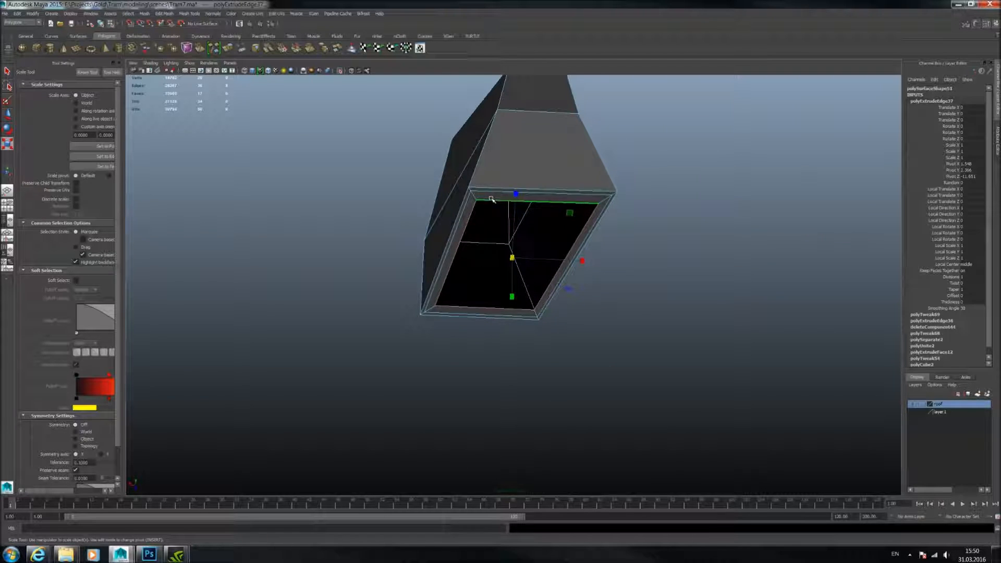
Examine the smoothed pillar base in the full tram where it meets the rear wheel cover.
{"action": "left_click_drag", "start_coordinate": [365, 209], "coordinate": [562, 300], "text": "alt"}
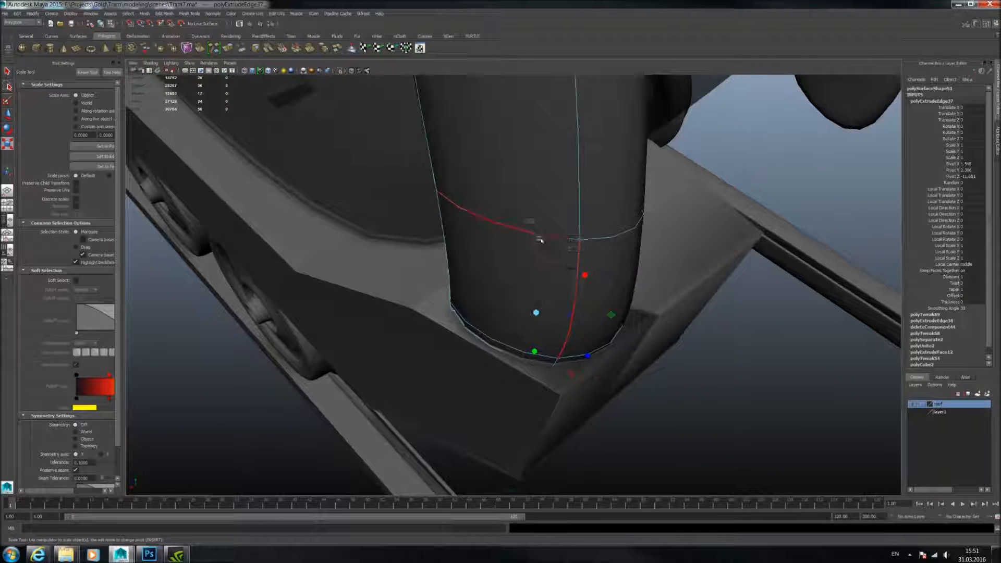
{"action": "left_click_drag", "start_coordinate": [536, 261], "coordinate": [538, 201], "text": "alt"}
{"action": "left_click", "coordinate": [541, 289]}
{"action": "left_click_drag", "start_coordinate": [514, 255], "coordinate": [456, 258], "text": "alt"}
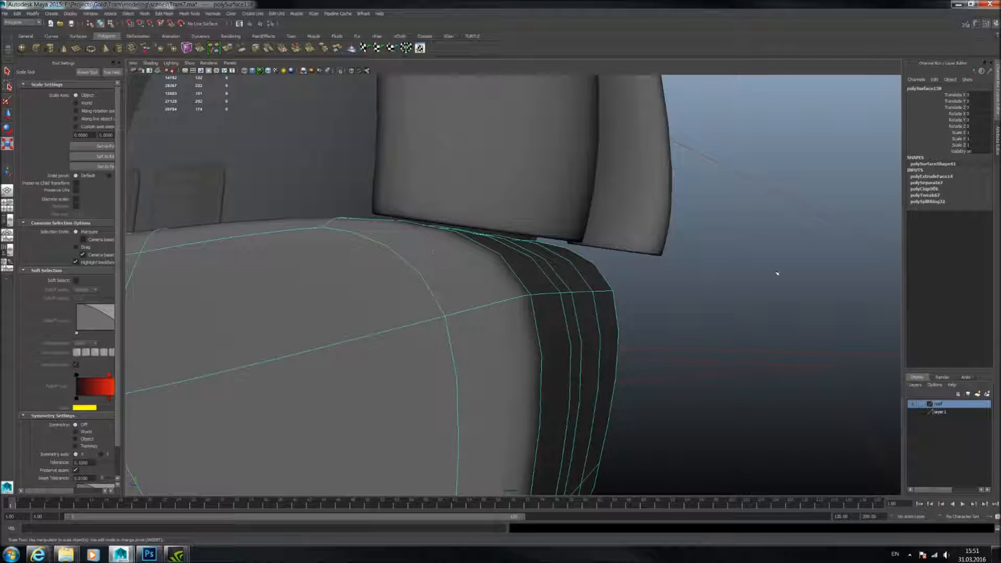
{"action": "left_click", "coordinate": [490, 229]}
{"action": "left_click_drag", "start_coordinate": [490, 229], "coordinate": [458, 193], "text": "alt"}
{"action": "left_click_drag", "start_coordinate": [458, 230], "coordinate": [563, 240], "text": "alt"}
{"action": "middle_click_drag", "start_coordinate": [235, 271], "coordinate": [430, 218], "text": "alt"}
Select the front wheel cover, frame it and turn on its smooth preview.
{"action": "scroll", "coordinate": [430, 219], "scroll_direction": "up", "scroll_amount": 1}
{"action": "left_click", "coordinate": [298, 277]}
{"action": "key", "text": "f"}
{"action": "left_click_drag", "start_coordinate": [295, 279], "coordinate": [503, 243], "text": "alt"}
{"action": "key", "text": "3"}
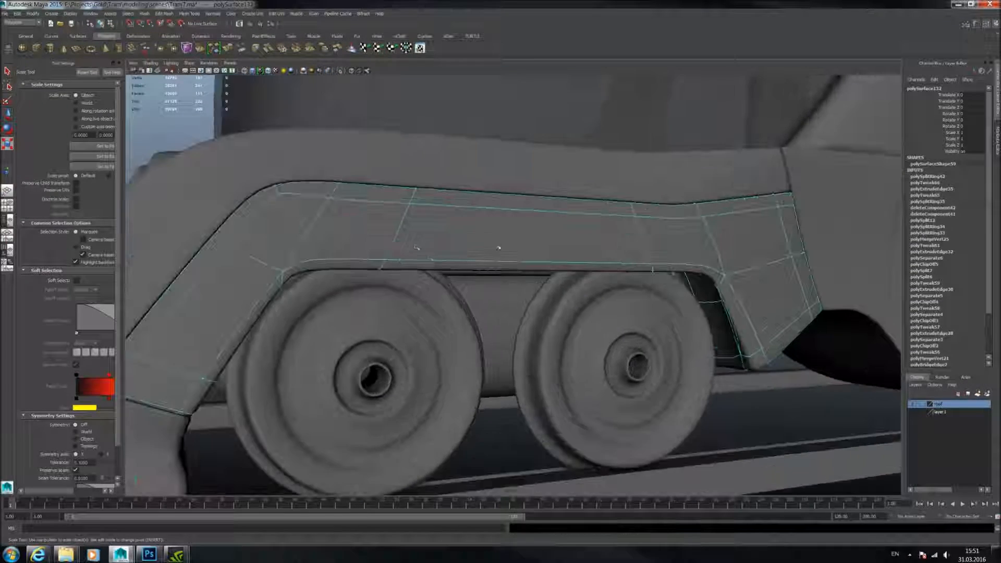
Examine the seam along the smoothed front wheel cover and the tram's side panels up to the rear corner.
{"action": "middle_click_drag", "start_coordinate": [283, 230], "coordinate": [505, 277], "text": "alt"}
{"action": "left_click", "coordinate": [432, 216]}
{"action": "left_click_drag", "start_coordinate": [432, 216], "coordinate": [643, 330], "text": "alt"}
{"action": "right_click_drag", "start_coordinate": [643, 331], "coordinate": [730, 347], "text": "alt"}
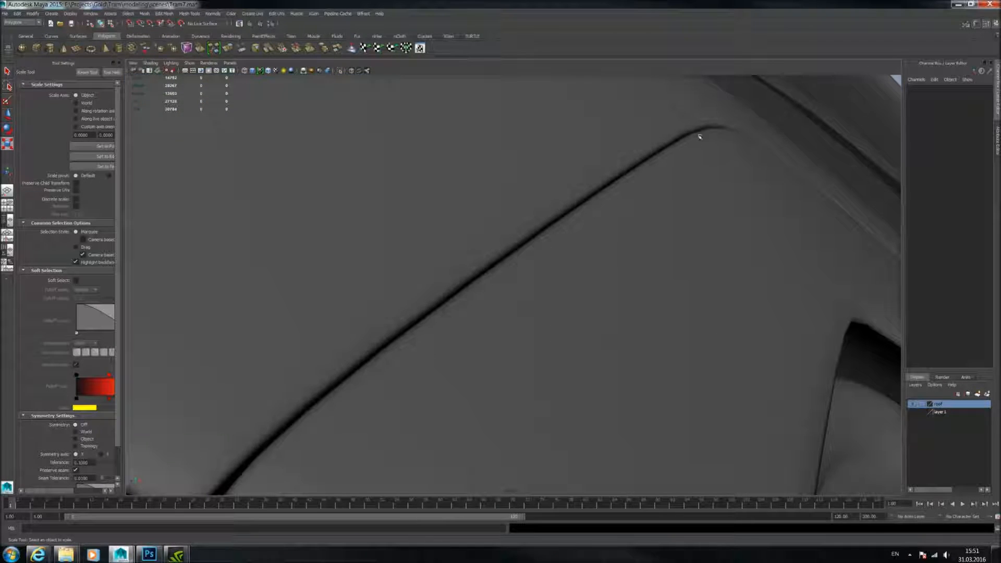
{"action": "right_click_drag", "start_coordinate": [654, 173], "coordinate": [521, 212], "text": "alt"}
{"action": "left_click_drag", "start_coordinate": [521, 212], "coordinate": [485, 221], "text": "alt"}
{"action": "middle_click_drag", "start_coordinate": [626, 229], "coordinate": [472, 201], "text": "alt"}
{"action": "right_click_drag", "start_coordinate": [472, 201], "coordinate": [465, 244], "text": "alt"}
{"action": "left_click_drag", "start_coordinate": [465, 245], "coordinate": [540, 237], "text": "alt"}
{"action": "middle_click_drag", "start_coordinate": [540, 237], "coordinate": [505, 233], "text": "alt"}
{"action": "left_click_drag", "start_coordinate": [505, 232], "coordinate": [487, 252], "text": "alt"}
Check the rear wheel cover in smooth preview together with the pillars from behind and from the side.
{"action": "left_click", "coordinate": [462, 239]}
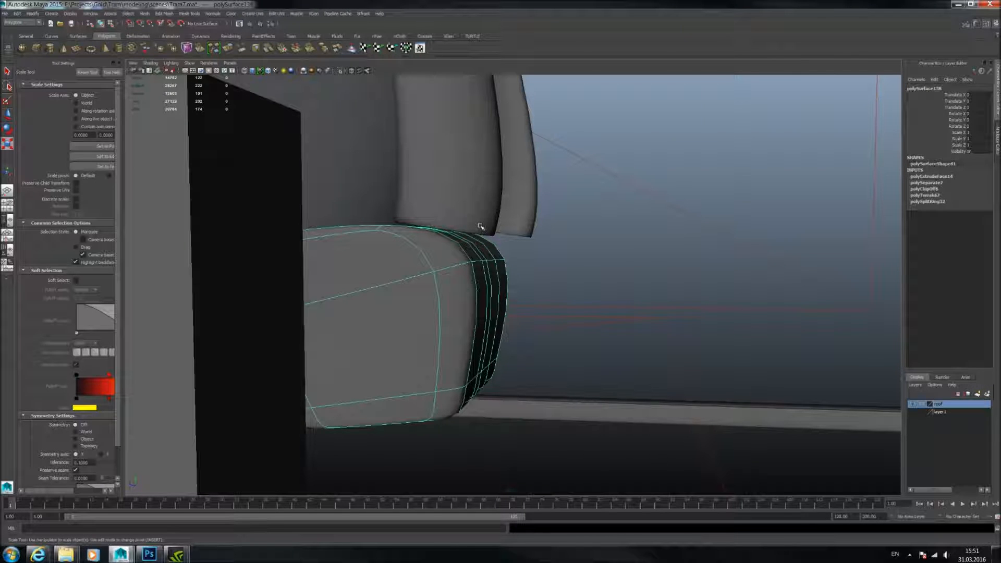
{"action": "key", "text": "1"}
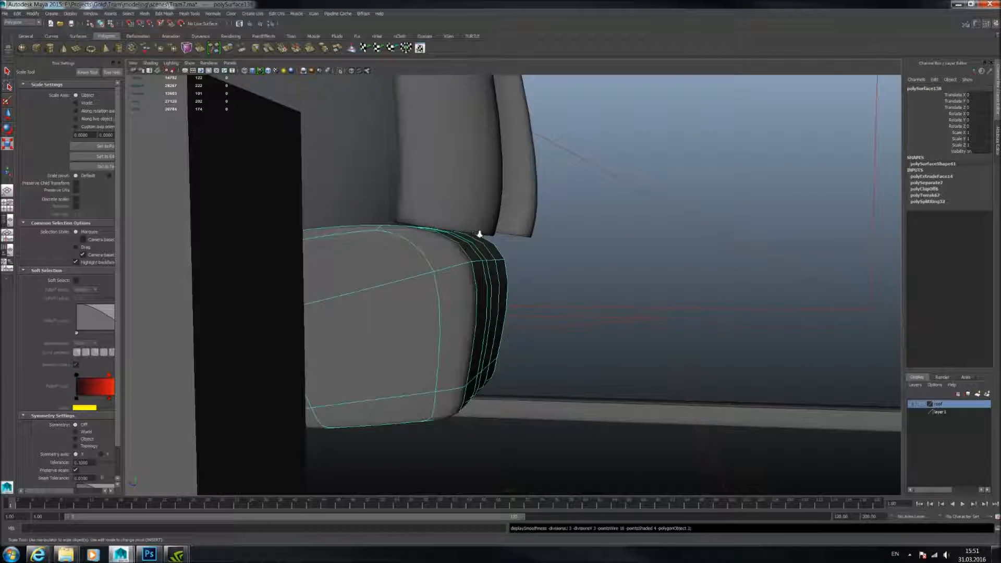
{"action": "right_click_drag", "start_coordinate": [479, 234], "coordinate": [443, 234], "text": "alt"}
{"action": "left_click_drag", "start_coordinate": [443, 233], "coordinate": [425, 237], "text": "alt"}
{"action": "middle_click_drag", "start_coordinate": [424, 237], "coordinate": [557, 235], "text": "alt"}
{"action": "left_click_drag", "start_coordinate": [556, 235], "coordinate": [468, 230], "text": "alt"}
{"action": "middle_click_drag", "start_coordinate": [467, 230], "coordinate": [536, 233], "text": "alt"}
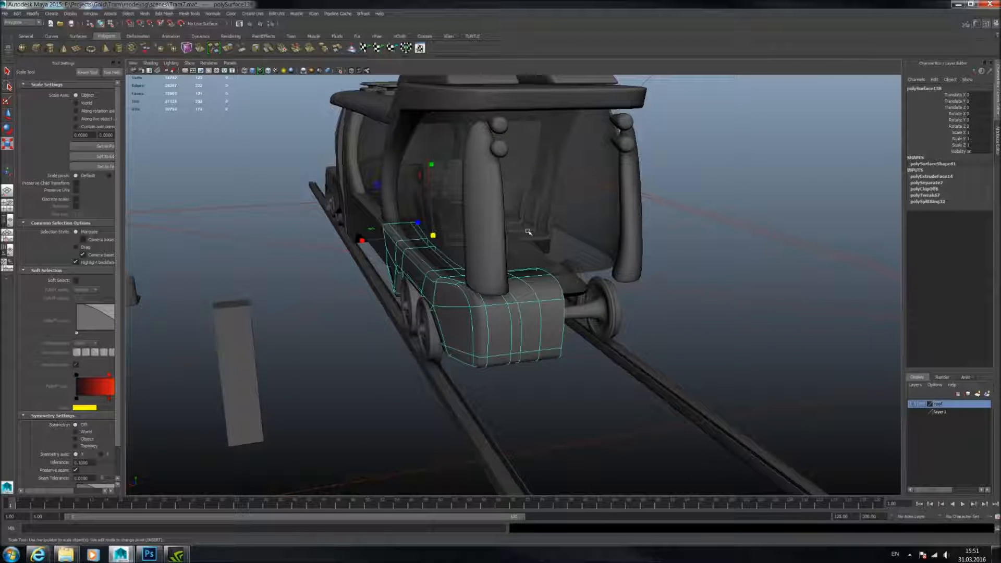
{"action": "left_click_drag", "start_coordinate": [513, 231], "coordinate": [543, 219], "text": "alt"}
{"action": "key", "text": "3"}
{"action": "left_click", "coordinate": [686, 212]}
{"action": "left_click_drag", "start_coordinate": [686, 212], "coordinate": [600, 245], "text": "alt"}
{"action": "scroll", "coordinate": [600, 245], "scroll_direction": "up", "scroll_amount": 3}
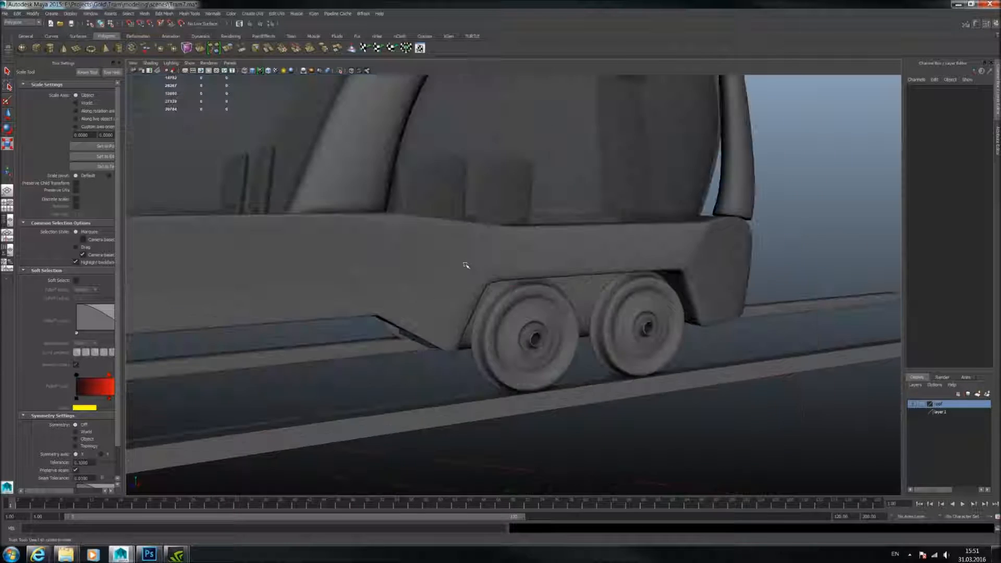
Isolate the rear wheel cover unsmoothed and select its open inner border edges, leaving out the wheel arch edges.
{"action": "left_click", "coordinate": [469, 241]}
{"action": "left_click_drag", "start_coordinate": [433, 213], "coordinate": [465, 230], "text": "alt"}
{"action": "left_click", "coordinate": [340, 71]}
{"action": "scroll", "coordinate": [466, 232], "scroll_direction": "up", "scroll_amount": 2}
{"action": "right_click_drag", "start_coordinate": [384, 238], "coordinate": [385, 219]}
{"action": "key", "text": "1"}
{"action": "double_click", "coordinate": [358, 228]}
{"action": "left_click_drag", "start_coordinate": [359, 227], "coordinate": [446, 232], "text": "alt"}
{"action": "scroll", "coordinate": [600, 218], "scroll_direction": "down", "scroll_amount": 5}
{"action": "left_click_drag", "start_coordinate": [325, 258], "coordinate": [548, 362], "text": "ctrl"}
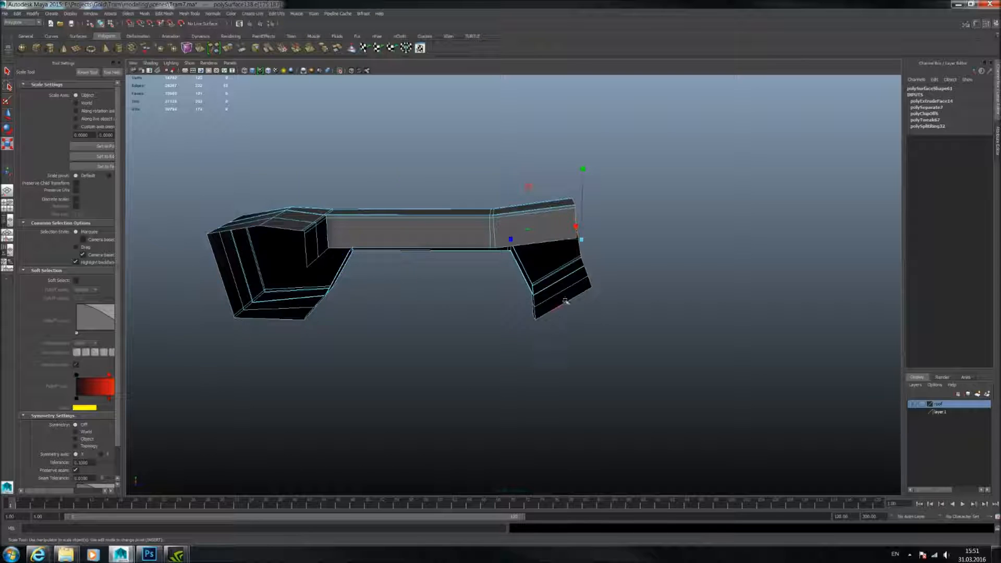
{"action": "middle_click_drag", "start_coordinate": [550, 263], "coordinate": [469, 284], "text": "alt"}
{"action": "scroll", "coordinate": [469, 284], "scroll_direction": "up", "scroll_amount": 4}
{"action": "left_click_drag", "start_coordinate": [495, 282], "coordinate": [459, 264], "text": "alt"}
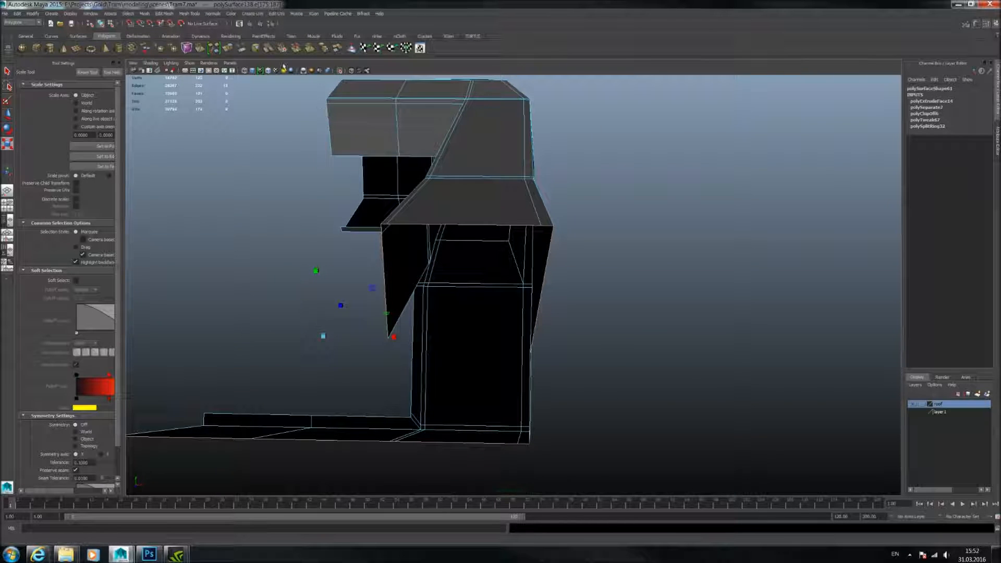
Try to extrude the wheel cover's selected border edges and scale them inward.
{"action": "left_click", "coordinate": [230, 50]}
{"action": "middle_click_drag", "start_coordinate": [464, 213], "coordinate": [490, 178], "text": "alt"}
{"action": "left_click", "coordinate": [7, 144]}
{"action": "left_click_drag", "start_coordinate": [344, 304], "coordinate": [331, 302]}
{"action": "key", "text": "ctrl+z"}
{"action": "key", "text": "ctrl+z"}
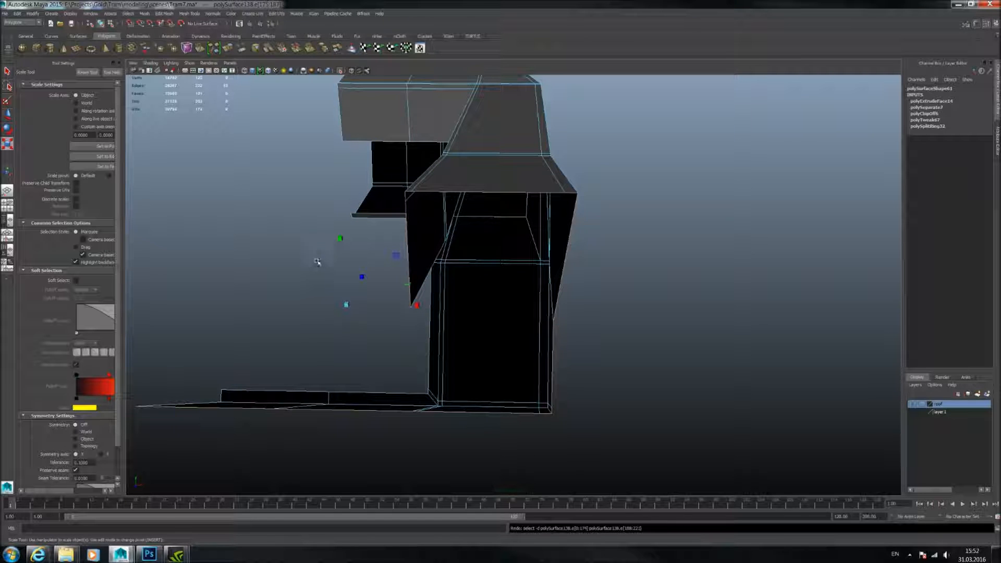
Extrude the wheel cover's border edges inward along local Z to form a flange around the open side.
{"action": "left_click_drag", "start_coordinate": [398, 247], "coordinate": [341, 216], "text": "alt"}
{"action": "left_click_drag", "start_coordinate": [345, 278], "coordinate": [374, 211], "text": "alt"}
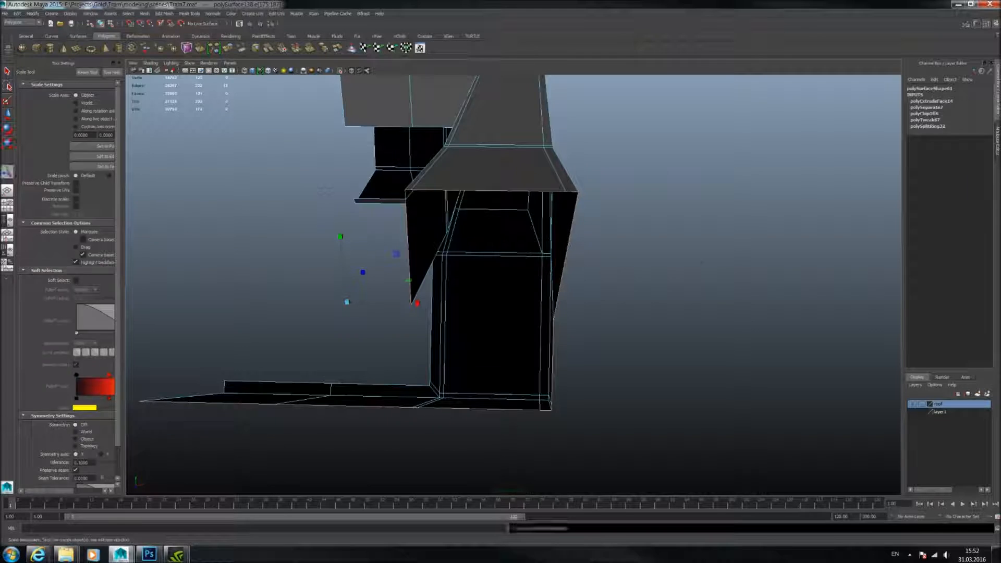
{"action": "key", "text": "ctrl+e"}
{"action": "left_click_drag", "start_coordinate": [417, 300], "coordinate": [419, 263], "text": "alt"}
{"action": "left_click_drag", "start_coordinate": [623, 281], "coordinate": [593, 273]}
{"action": "middle_click_drag", "start_coordinate": [475, 263], "coordinate": [508, 261], "text": "alt"}
{"action": "scroll", "coordinate": [508, 261], "scroll_direction": "up", "scroll_amount": 4}
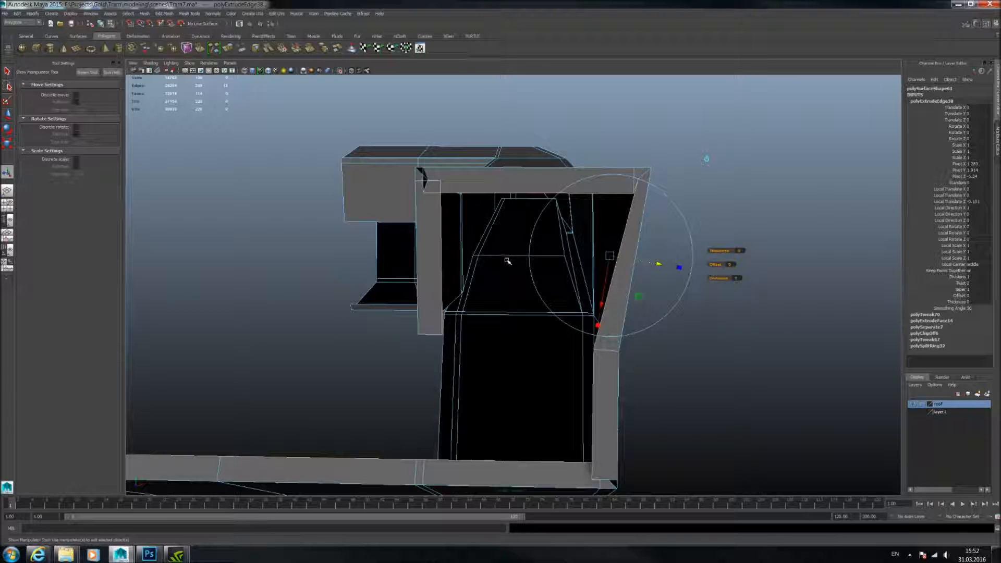
Move the overlapping flange vertices at one upper inner corner of the wheel cover apart to form a clean mitred corner.
{"action": "middle_click_drag", "start_coordinate": [452, 232], "coordinate": [475, 273], "text": "alt"}
{"action": "scroll", "coordinate": [458, 264], "scroll_direction": "up", "scroll_amount": 4}
{"action": "right_click_drag", "start_coordinate": [419, 218], "coordinate": [371, 216]}
{"action": "scroll", "coordinate": [450, 242], "scroll_direction": "up", "scroll_amount": 2}
{"action": "middle_click_drag", "start_coordinate": [451, 242], "coordinate": [494, 277], "text": "alt"}
{"action": "scroll", "coordinate": [426, 219], "scroll_direction": "up", "scroll_amount": 3}
{"action": "left_click", "coordinate": [396, 233]}
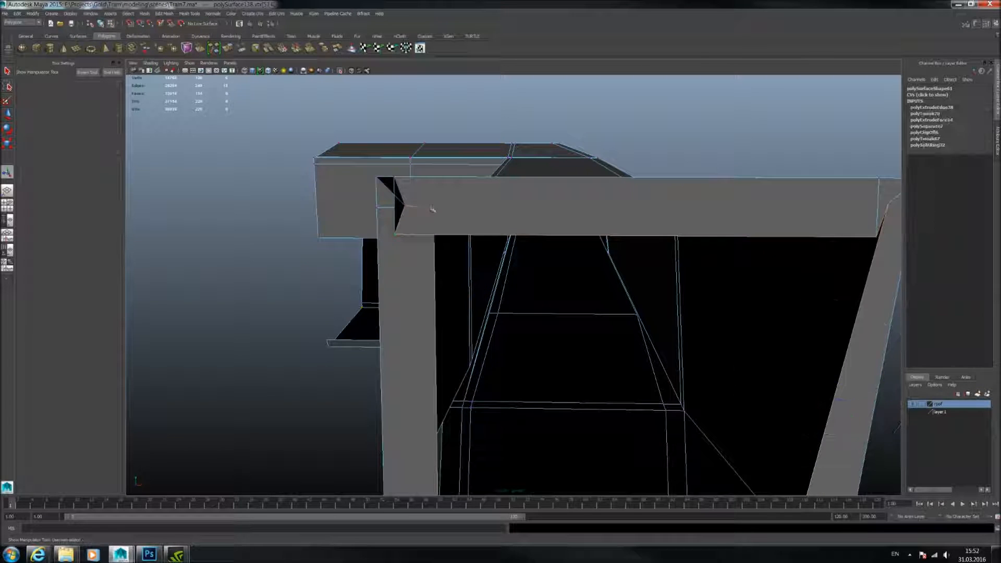
{"action": "left_click_drag", "start_coordinate": [436, 212], "coordinate": [540, 199], "text": "alt"}
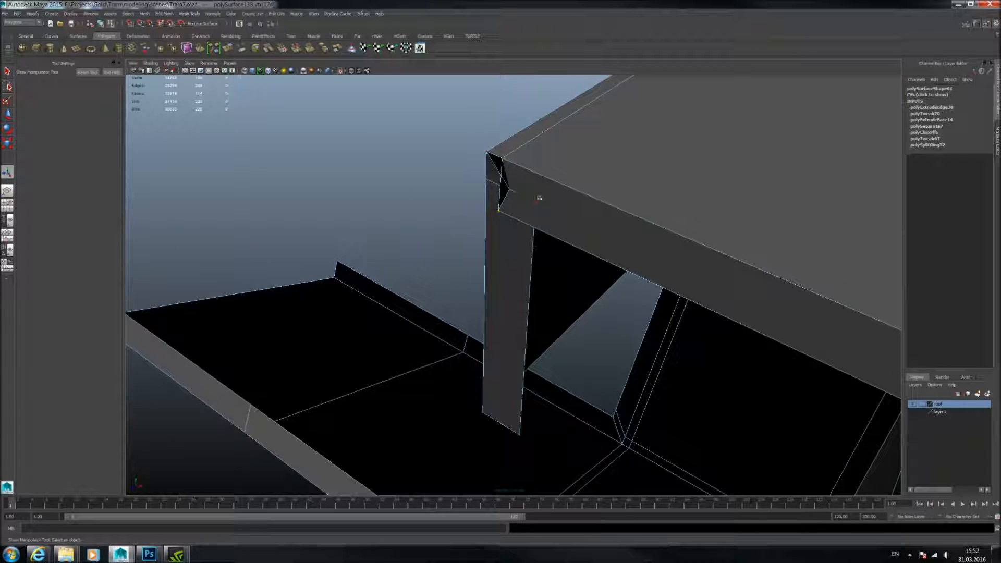
{"action": "left_click_drag", "start_coordinate": [544, 238], "coordinate": [576, 222], "text": "alt"}
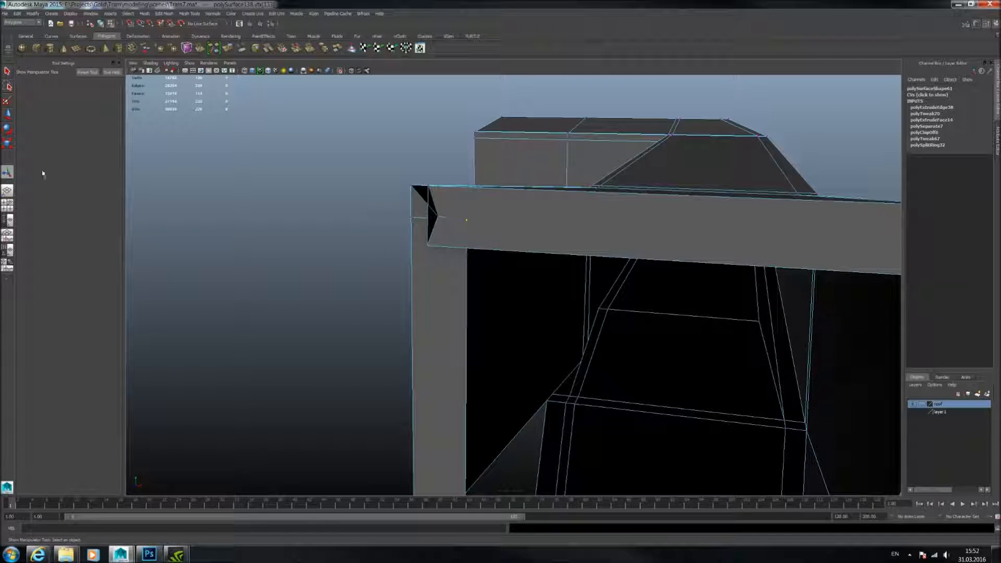
{"action": "left_click", "coordinate": [9, 114]}
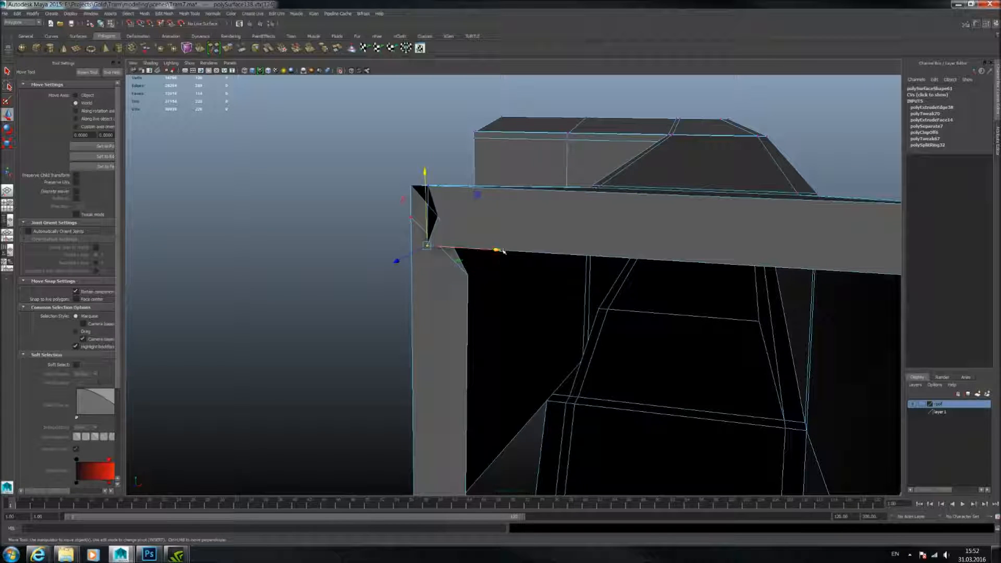
{"action": "left_click_drag", "start_coordinate": [480, 236], "coordinate": [426, 186], "text": "alt"}
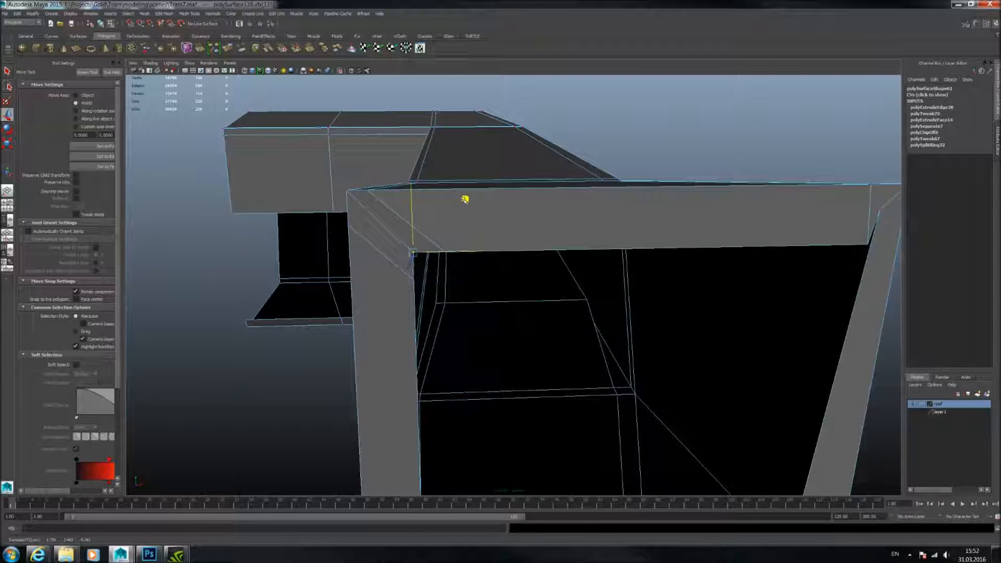
Align the mitred upper corner's flange vertices along Z in side view with the cover's slanted end edge.
{"action": "left_click_drag", "start_coordinate": [498, 204], "coordinate": [525, 236], "text": "alt"}
{"action": "key", "text": "space"}
{"action": "key", "text": "space"}
{"action": "scroll", "coordinate": [641, 339], "scroll_direction": "down", "scroll_amount": 8}
{"action": "middle_click_drag", "start_coordinate": [763, 323], "coordinate": [446, 307], "text": "alt"}
{"action": "scroll", "coordinate": [446, 307], "scroll_direction": "up", "scroll_amount": 2}
{"action": "scroll", "coordinate": [497, 284], "scroll_direction": "up", "scroll_amount": 8}
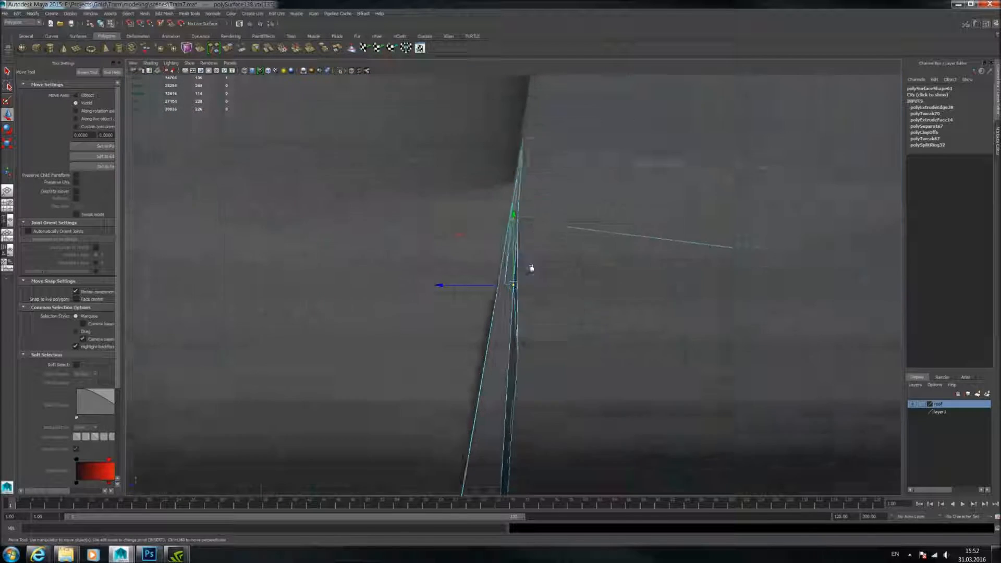
{"action": "left_click_drag", "start_coordinate": [531, 268], "coordinate": [461, 267], "text": "alt"}
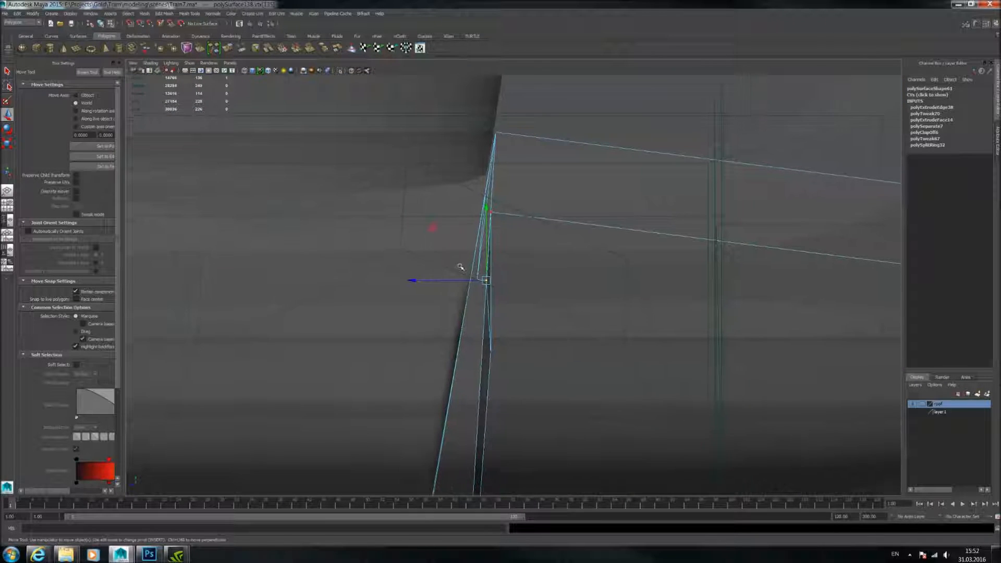
{"action": "scroll", "coordinate": [513, 287], "scroll_direction": "up", "scroll_amount": 4}
{"action": "scroll", "coordinate": [495, 289], "scroll_direction": "down", "scroll_amount": 10}
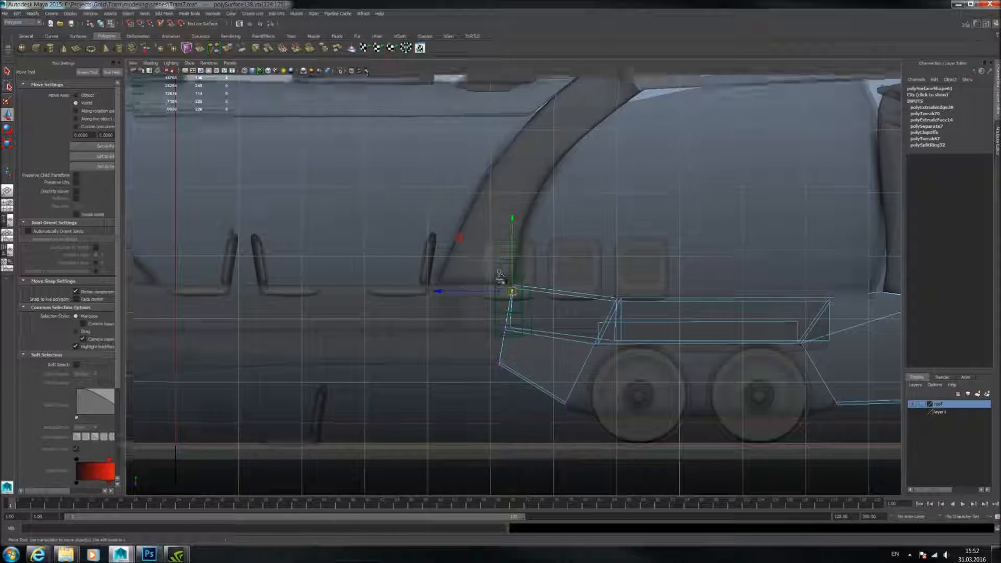
{"action": "scroll", "coordinate": [516, 300], "scroll_direction": "up", "scroll_amount": 5}
{"action": "scroll", "coordinate": [518, 303], "scroll_direction": "up", "scroll_amount": 5}
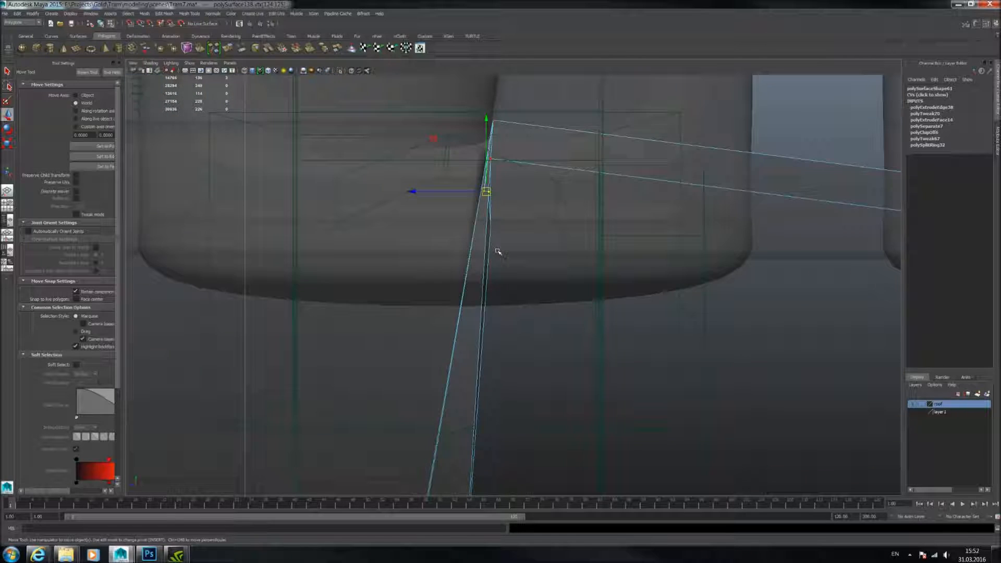
{"action": "middle_click_drag", "start_coordinate": [498, 247], "coordinate": [498, 266], "text": "alt"}
{"action": "scroll", "coordinate": [496, 258], "scroll_direction": "up", "scroll_amount": 4}
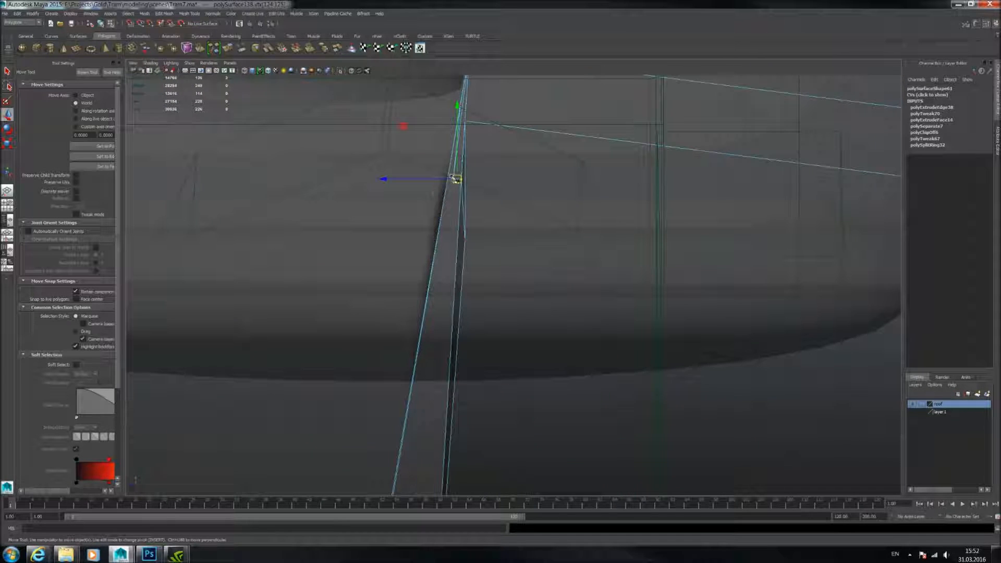
{"action": "left_click_drag", "start_coordinate": [381, 180], "coordinate": [390, 179]}
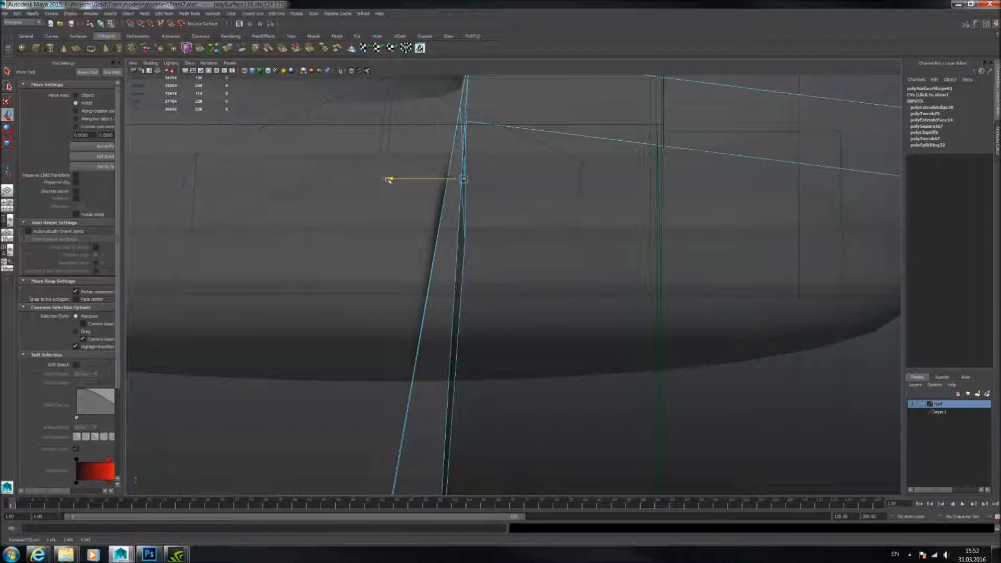
{"action": "left_click_drag", "start_coordinate": [428, 241], "coordinate": [390, 239]}
{"action": "key", "text": "space"}
{"action": "key", "text": "space"}
Shift the flange vertex at the opposite upper corner sideways to separate the overlapping geometry.
{"action": "left_click_drag", "start_coordinate": [639, 195], "coordinate": [655, 219], "text": "alt"}
{"action": "left_click_drag", "start_coordinate": [395, 191], "coordinate": [593, 216], "text": "alt"}
{"action": "left_click", "coordinate": [386, 222]}
{"action": "left_click", "coordinate": [552, 224]}
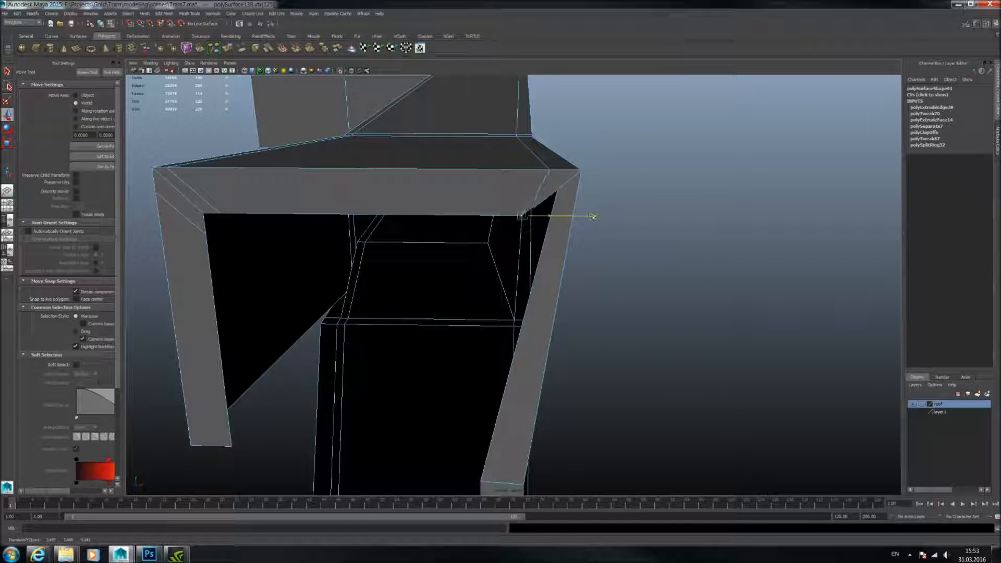
{"action": "left_click", "coordinate": [581, 170]}
{"action": "left_click_drag", "start_coordinate": [603, 207], "coordinate": [521, 167], "text": "alt"}
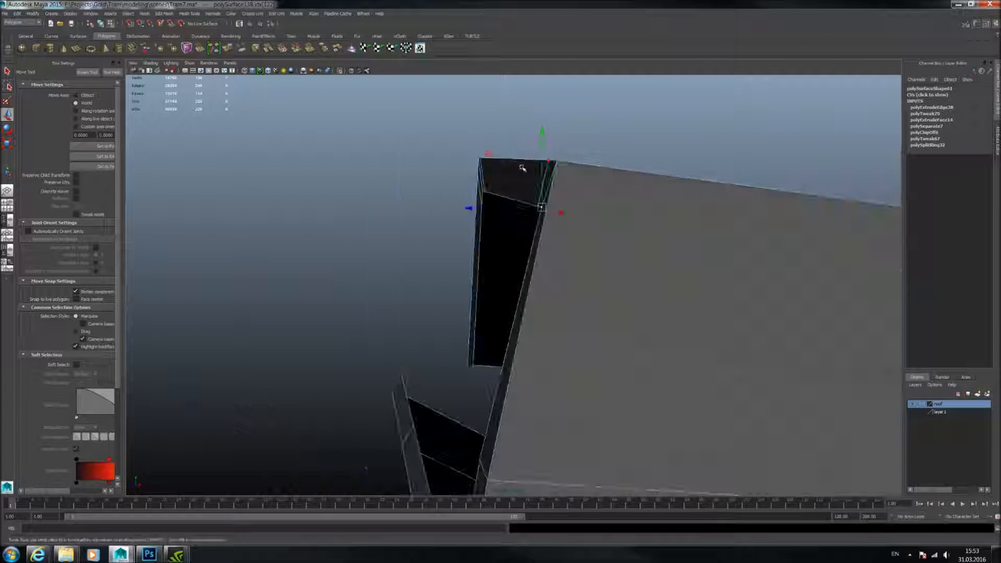
Align the opposite upper corner's flange vertex along Z in side view onto the cover's slanted end edge.
{"action": "key", "text": "space"}
{"action": "key", "text": "space"}
{"action": "left_click_drag", "start_coordinate": [594, 273], "coordinate": [594, 371], "text": "alt"}
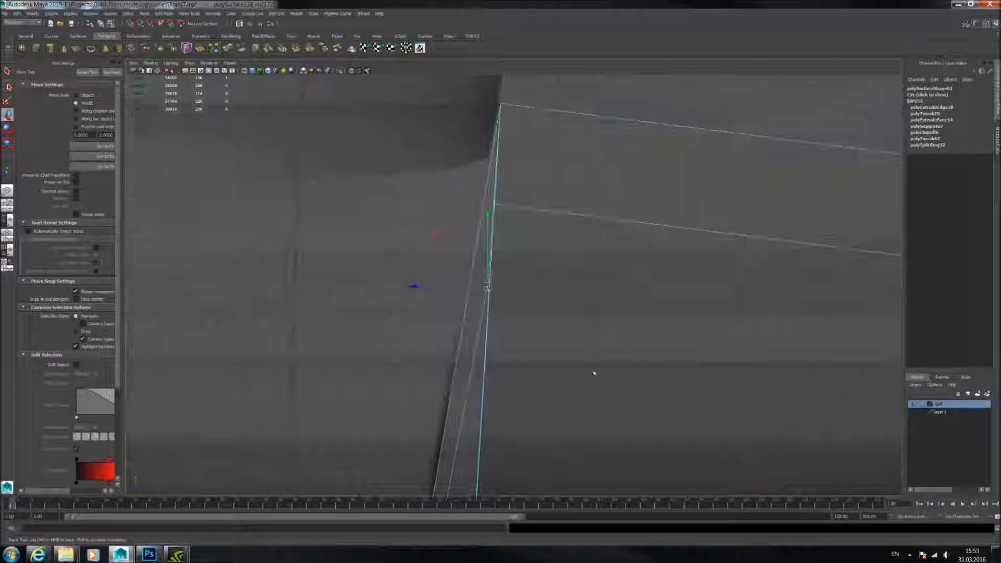
{"action": "left_click_drag", "start_coordinate": [418, 287], "coordinate": [403, 289]}
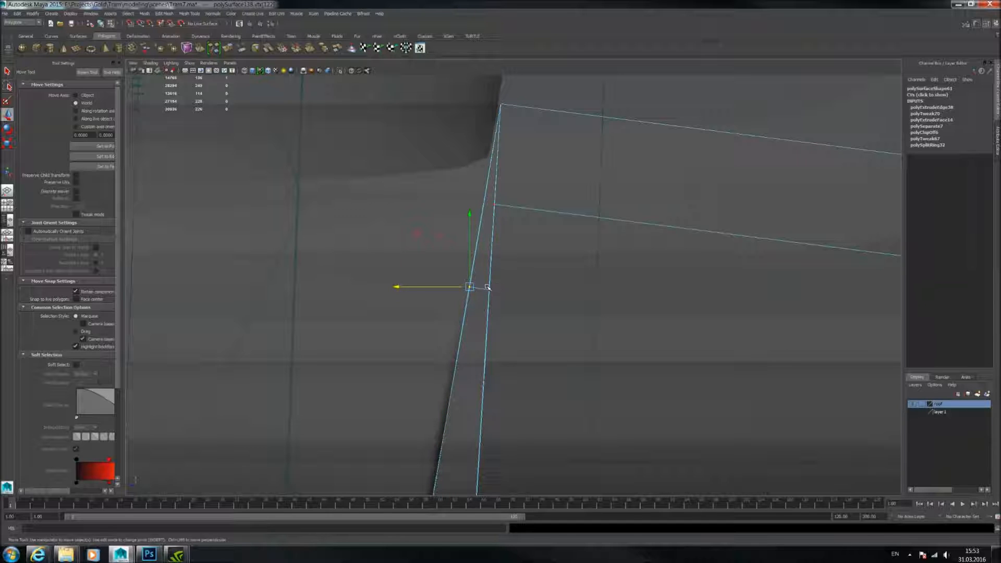
{"action": "key", "text": "space"}
{"action": "key", "text": "space"}
Reposition the crossed flange vertices at the lower corner and align them along Z with the end edge in side view.
{"action": "left_click_drag", "start_coordinate": [648, 167], "coordinate": [489, 281], "text": "alt"}
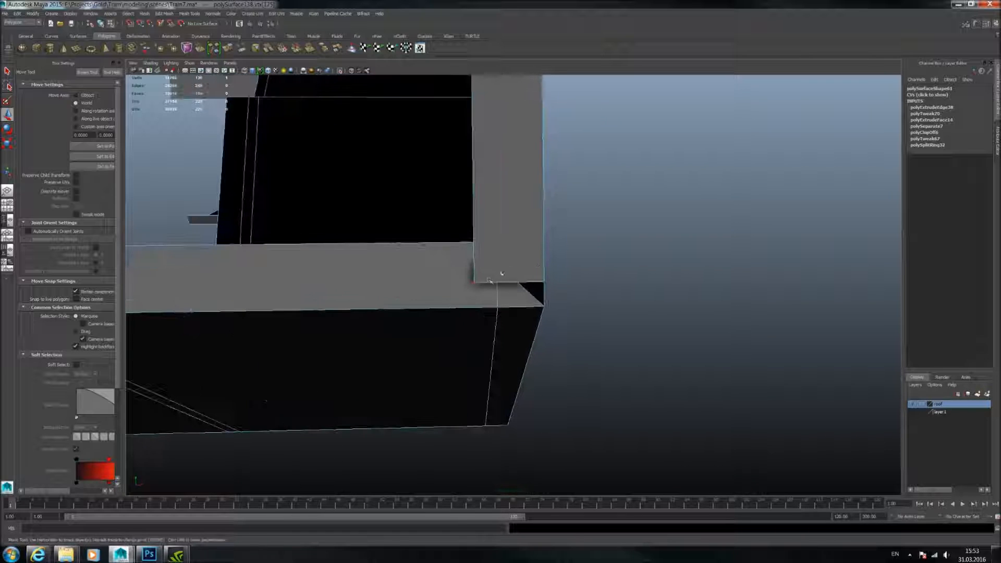
{"action": "left_click_drag", "start_coordinate": [471, 209], "coordinate": [520, 257]}
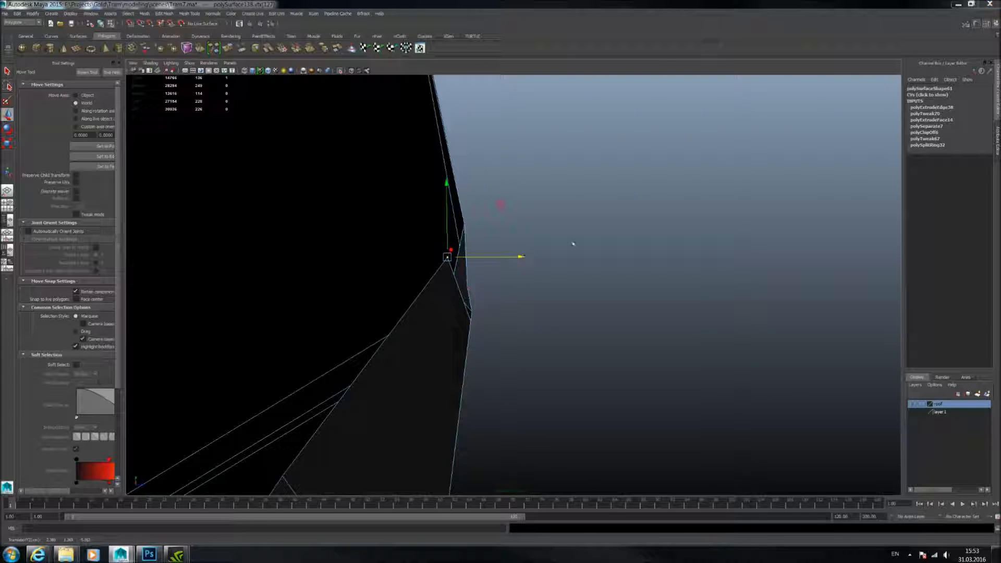
{"action": "key", "text": "space"}
{"action": "scroll", "coordinate": [665, 315], "scroll_direction": "down", "scroll_amount": 2}
{"action": "key", "text": "space"}
{"action": "left_click_drag", "start_coordinate": [688, 364], "coordinate": [516, 271], "text": "alt"}
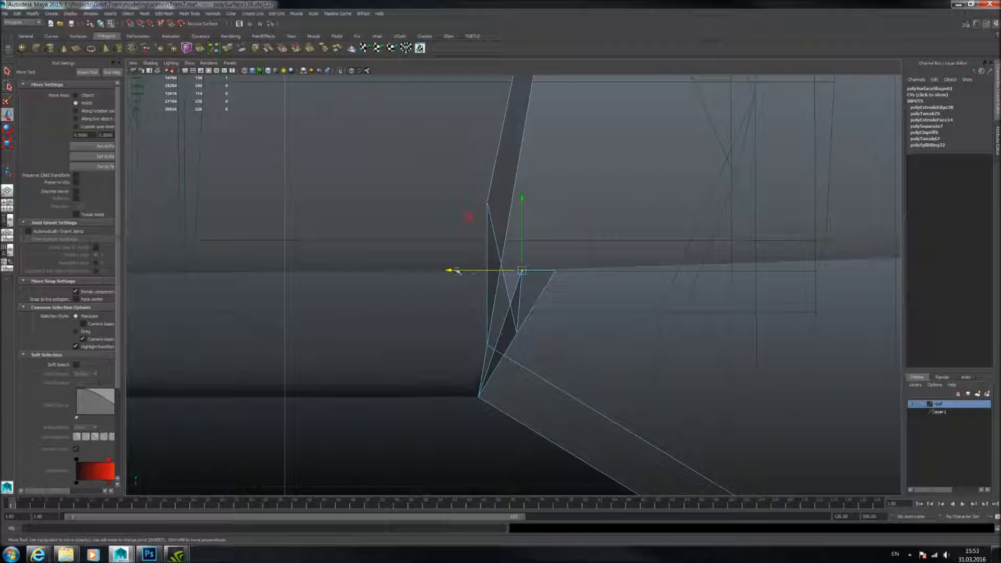
{"action": "left_click_drag", "start_coordinate": [444, 270], "coordinate": [574, 289]}
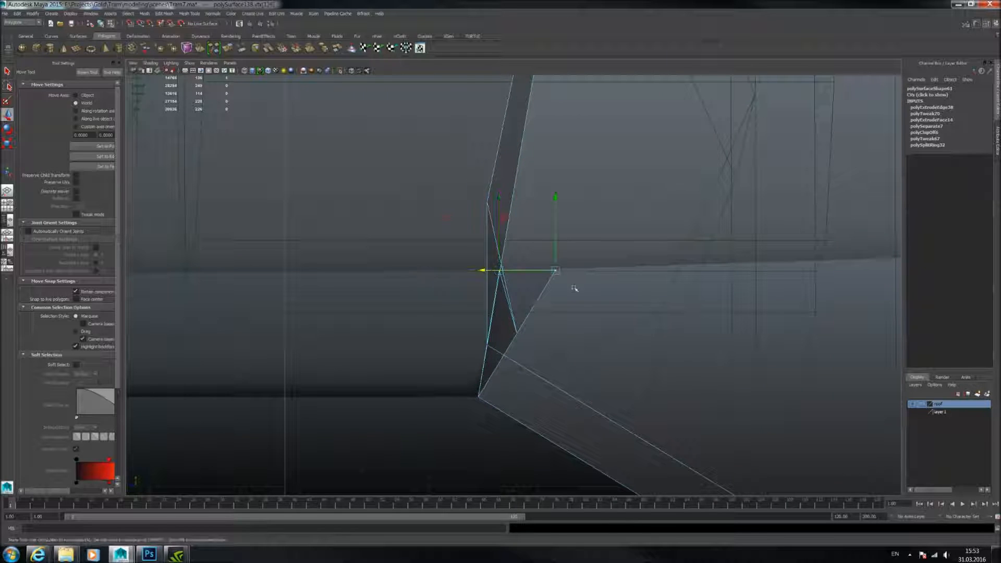
{"action": "left_click_drag", "start_coordinate": [484, 270], "coordinate": [428, 273]}
{"action": "left_click", "coordinate": [522, 343]}
{"action": "left_click_drag", "start_coordinate": [444, 330], "coordinate": [420, 330]}
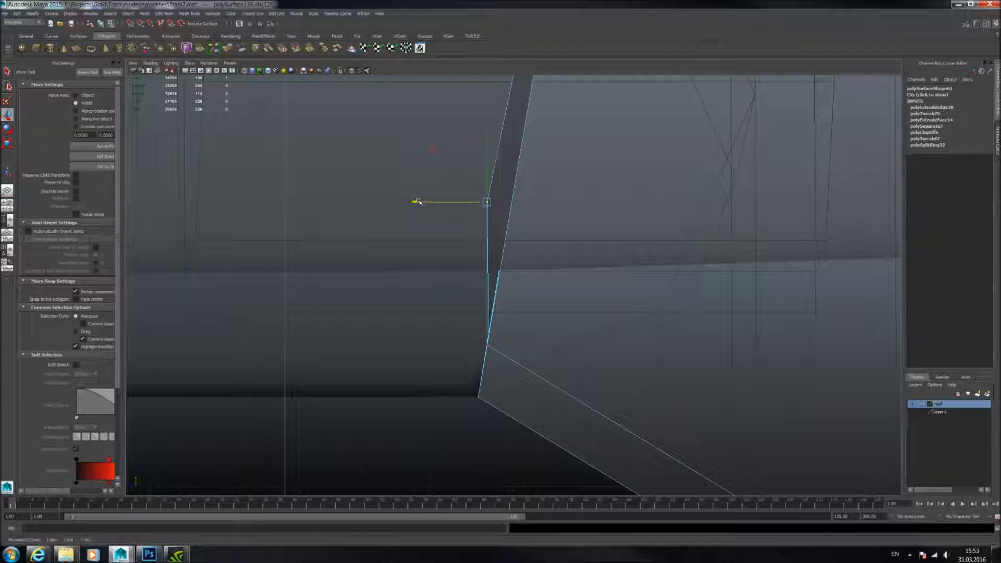
{"action": "left_click_drag", "start_coordinate": [417, 202], "coordinate": [444, 204]}
{"action": "key", "text": "space"}
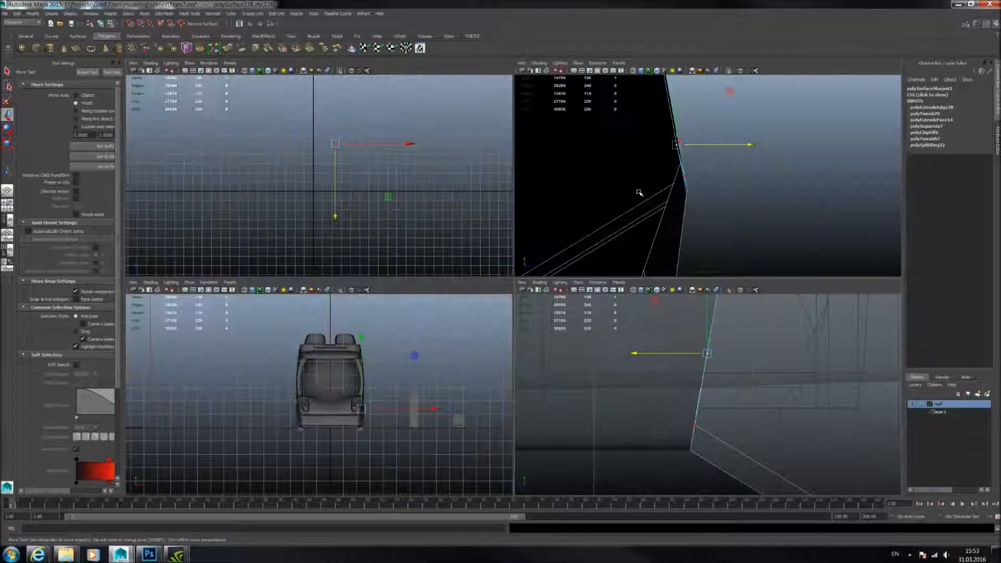
Move the remaining inner vertex of the lower flange corner into place and align it along Z with the end edge.
{"action": "key", "text": "space"}
{"action": "left_click_drag", "start_coordinate": [650, 193], "coordinate": [562, 195], "text": "alt"}
{"action": "left_click_drag", "start_coordinate": [503, 257], "coordinate": [506, 282], "text": "alt"}
{"action": "left_click", "coordinate": [513, 271]}
{"action": "middle_click_drag", "start_coordinate": [513, 271], "coordinate": [524, 293], "text": "alt"}
{"action": "left_click_drag", "start_coordinate": [512, 263], "coordinate": [517, 214], "text": "alt"}
{"action": "left_click", "coordinate": [533, 273]}
{"action": "left_click", "coordinate": [525, 289]}
{"action": "key", "text": "space"}
{"action": "key", "text": "space"}
{"action": "left_click_drag", "start_coordinate": [418, 264], "coordinate": [426, 266]}
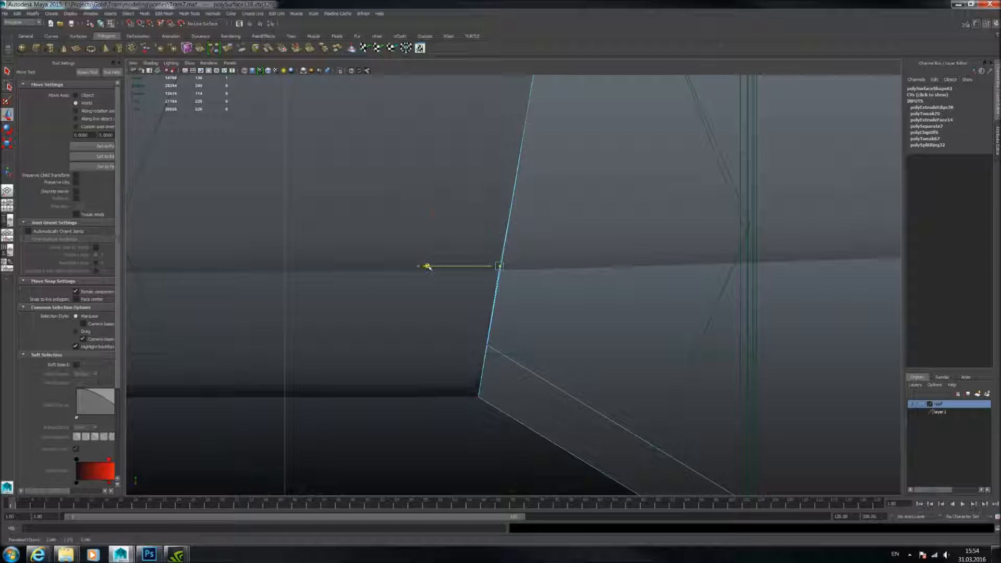
{"action": "key", "text": "space"}
{"action": "key", "text": "space"}
Adjust the height of the inner flange vertices at the wheel cover's lower corner to even out the mitre.
{"action": "left_click_drag", "start_coordinate": [659, 206], "coordinate": [529, 267], "text": "alt"}
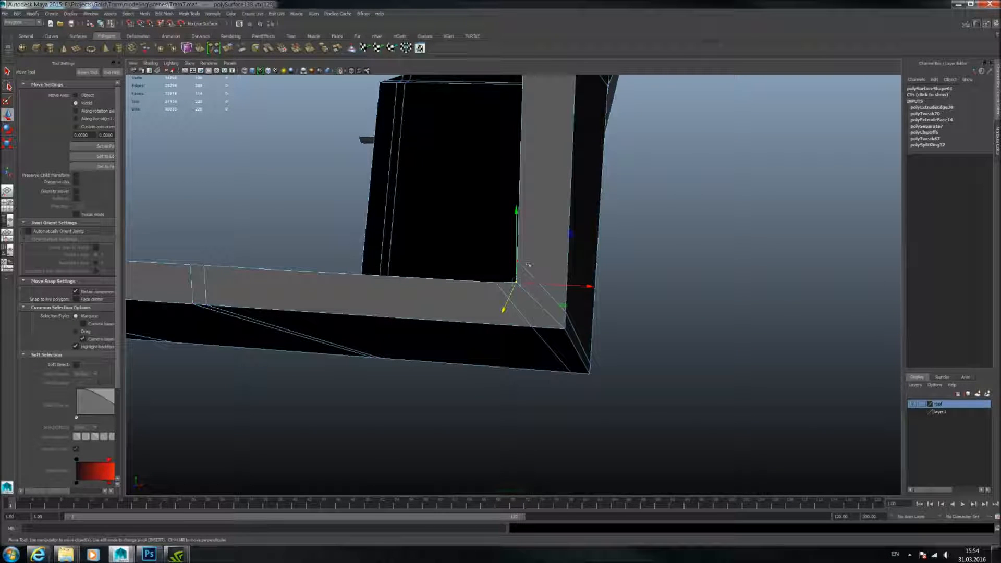
{"action": "left_click_drag", "start_coordinate": [520, 197], "coordinate": [495, 218]}
{"action": "left_click", "coordinate": [495, 285]}
{"action": "middle_click_drag", "start_coordinate": [500, 263], "coordinate": [704, 263], "text": "alt"}
{"action": "right_click_drag", "start_coordinate": [704, 263], "coordinate": [556, 257], "text": "alt"}
{"action": "left_click_drag", "start_coordinate": [557, 257], "coordinate": [636, 250], "text": "alt"}
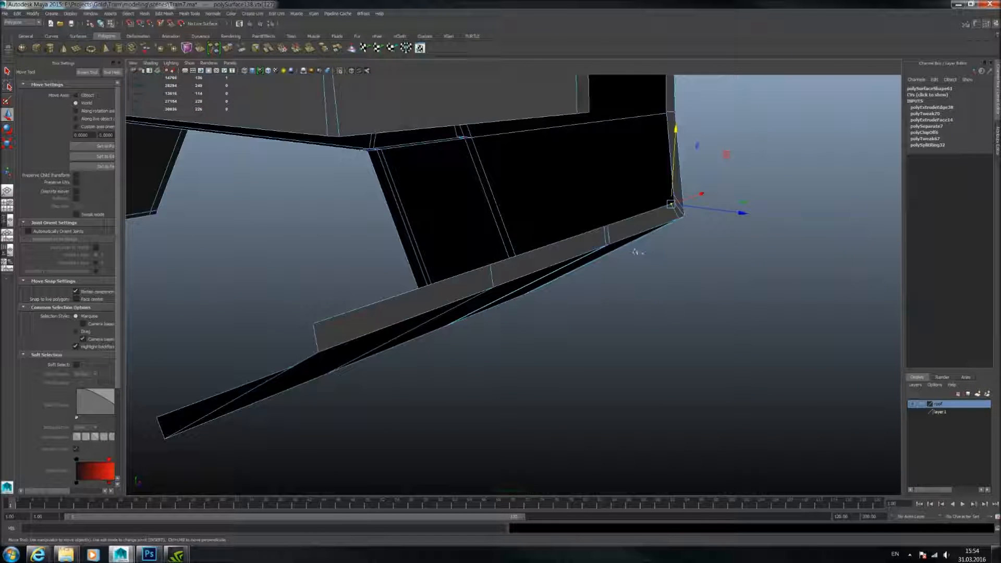
Turn on smooth preview for the wheel cover and insert an edge loop close to its flanged end to sharpen the border.
{"action": "key", "text": "3"}
{"action": "right_click_drag", "start_coordinate": [604, 245], "coordinate": [627, 232]}
{"action": "left_click_drag", "start_coordinate": [627, 232], "coordinate": [505, 226], "text": "alt"}
{"action": "right_click_drag", "start_coordinate": [505, 226], "coordinate": [469, 228], "text": "alt"}
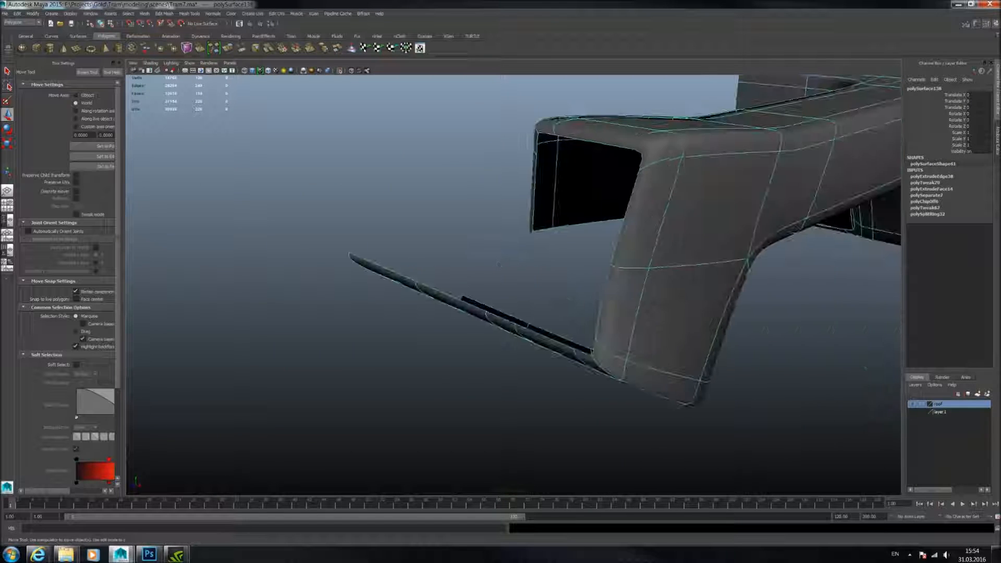
{"action": "left_click_drag", "start_coordinate": [595, 232], "coordinate": [520, 230], "text": "alt"}
{"action": "left_click", "coordinate": [189, 14]}
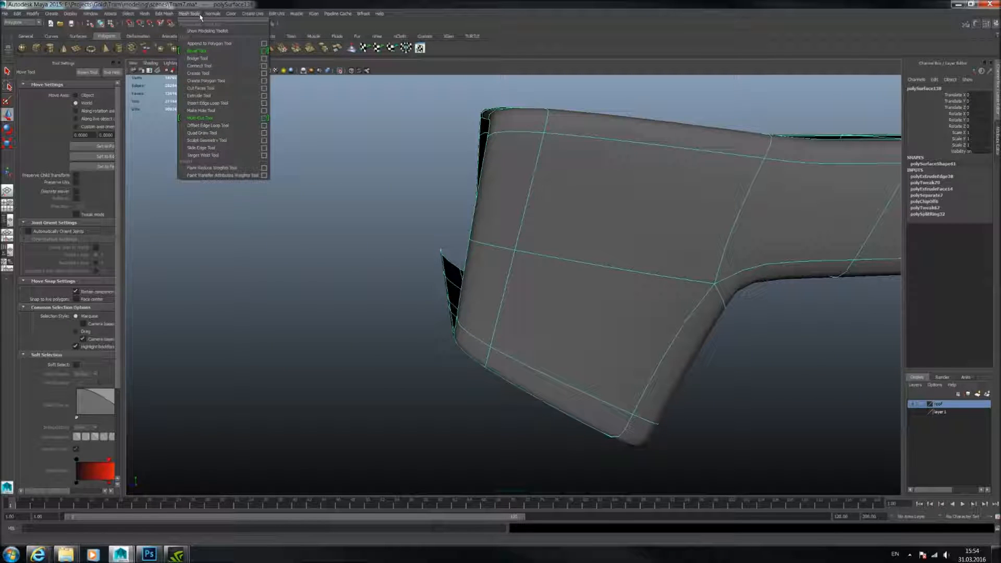
{"action": "left_click", "coordinate": [208, 103]}
{"action": "left_click_drag", "start_coordinate": [525, 140], "coordinate": [463, 223], "text": "alt"}
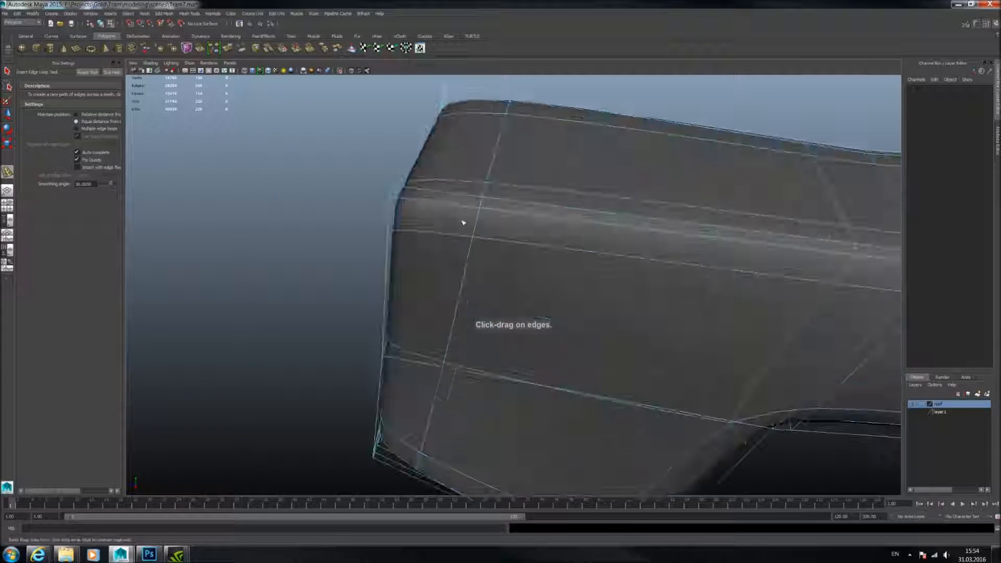
{"action": "left_click_drag", "start_coordinate": [399, 198], "coordinate": [396, 199]}
Show the full tram again and examine the seam between the wheel cover and the adjoining side panel, toggling the panel's smooth preview.
{"action": "right_click_drag", "start_coordinate": [453, 205], "coordinate": [485, 197]}
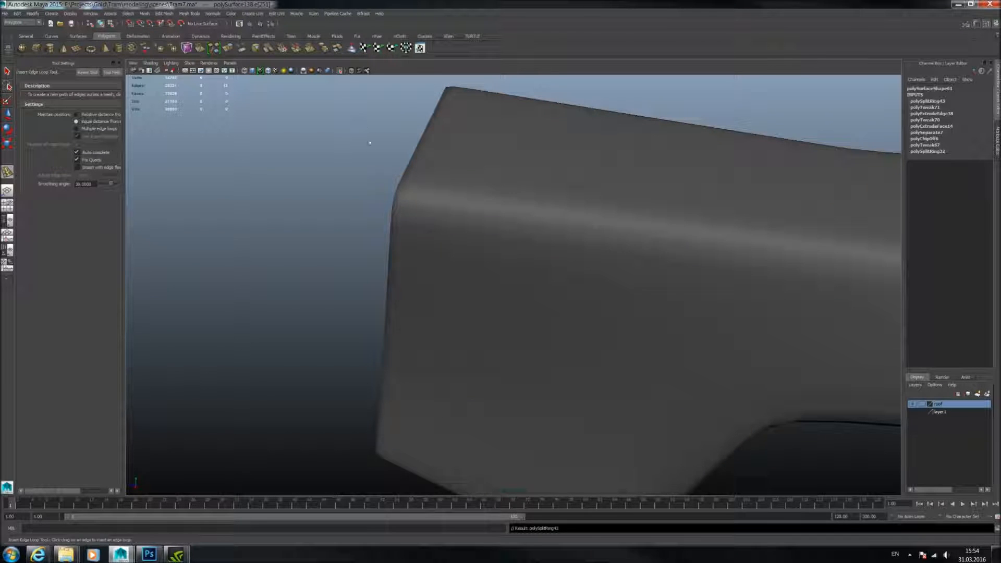
{"action": "left_click", "coordinate": [340, 71]}
{"action": "left_click_drag", "start_coordinate": [470, 198], "coordinate": [399, 173], "text": "alt"}
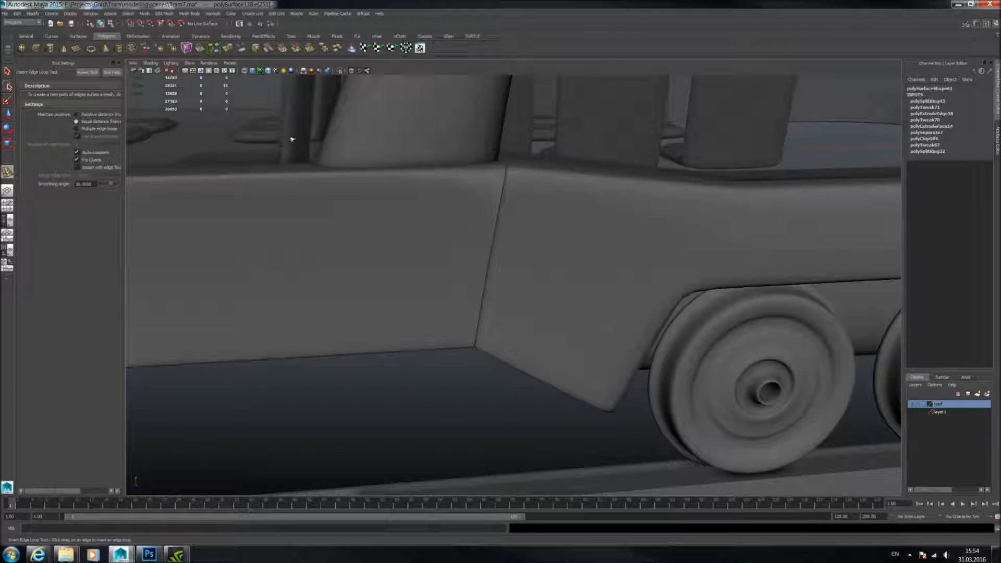
{"action": "key", "text": "q"}
{"action": "left_click_drag", "start_coordinate": [522, 240], "coordinate": [490, 219], "text": "alt"}
{"action": "left_click", "coordinate": [449, 265]}
{"action": "left_click_drag", "start_coordinate": [464, 286], "coordinate": [509, 311], "text": "alt"}
{"action": "left_click", "coordinate": [424, 350]}
{"action": "left_click_drag", "start_coordinate": [438, 250], "coordinate": [380, 258], "text": "alt"}
{"action": "scroll", "coordinate": [452, 289], "scroll_direction": "up", "scroll_amount": 3}
{"action": "left_click", "coordinate": [414, 259]}
{"action": "key", "text": "1"}
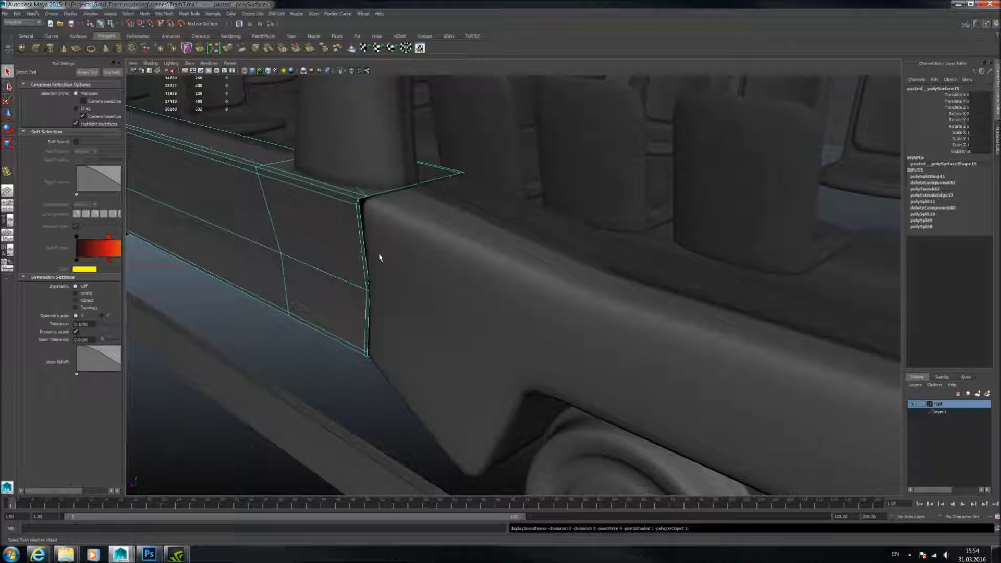
{"action": "key", "text": "3"}
{"action": "left_click", "coordinate": [337, 378]}
Examine the centre piece between the wheel axles from below with and without smoothing, and review the whole tram from the side.
{"action": "scroll", "coordinate": [380, 366], "scroll_direction": "down", "scroll_amount": 5}
{"action": "left_click_drag", "start_coordinate": [381, 367], "coordinate": [639, 298], "text": "alt"}
{"action": "scroll", "coordinate": [521, 301], "scroll_direction": "up", "scroll_amount": 5}
{"action": "left_click_drag", "start_coordinate": [629, 262], "coordinate": [527, 259], "text": "alt"}
{"action": "left_click", "coordinate": [476, 239]}
{"action": "scroll", "coordinate": [473, 237], "scroll_direction": "up", "scroll_amount": 3}
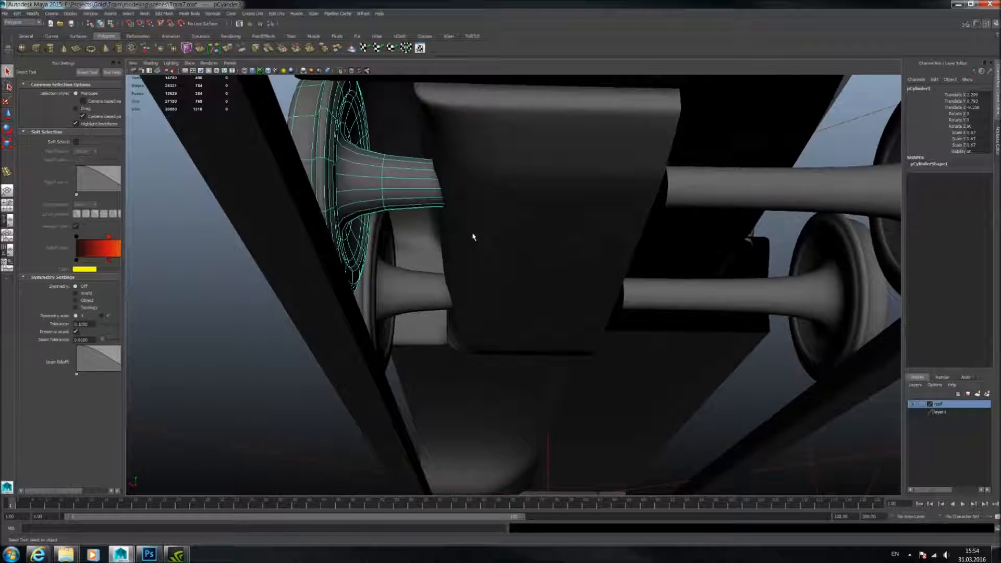
{"action": "left_click_drag", "start_coordinate": [473, 237], "coordinate": [408, 206], "text": "alt"}
{"action": "left_click", "coordinate": [520, 277]}
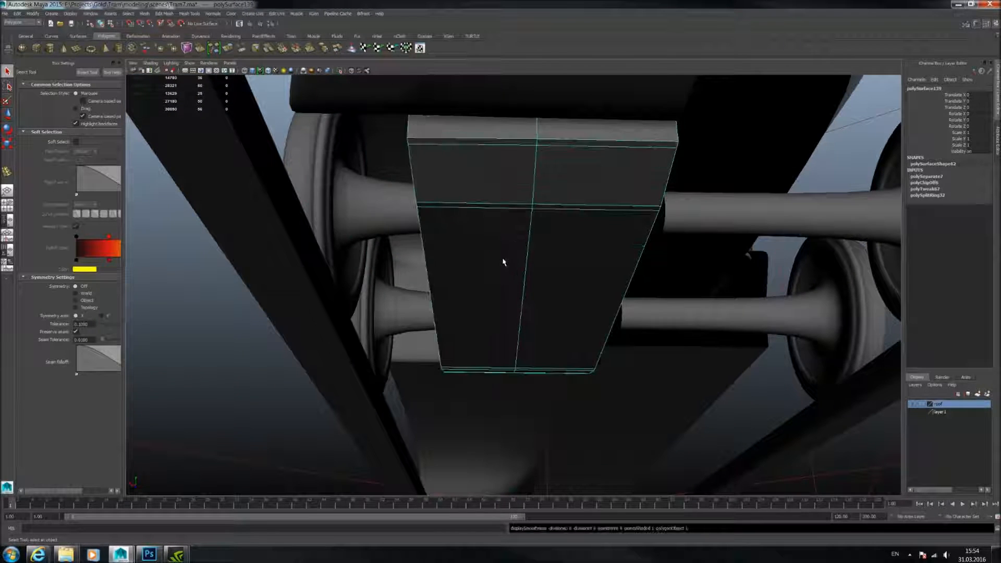
{"action": "left_click", "coordinate": [254, 357]}
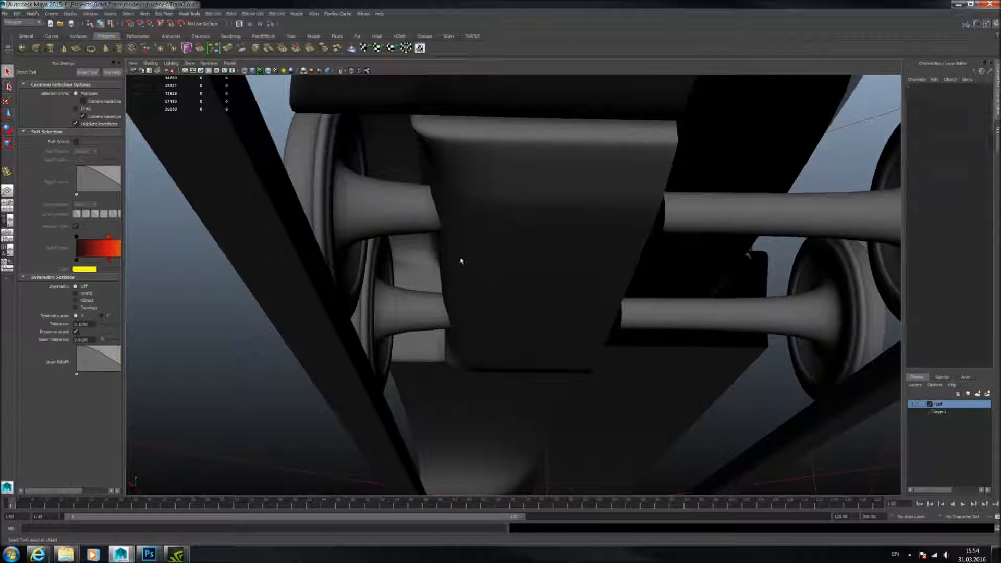
{"action": "left_click_drag", "start_coordinate": [432, 241], "coordinate": [528, 288], "text": "alt"}
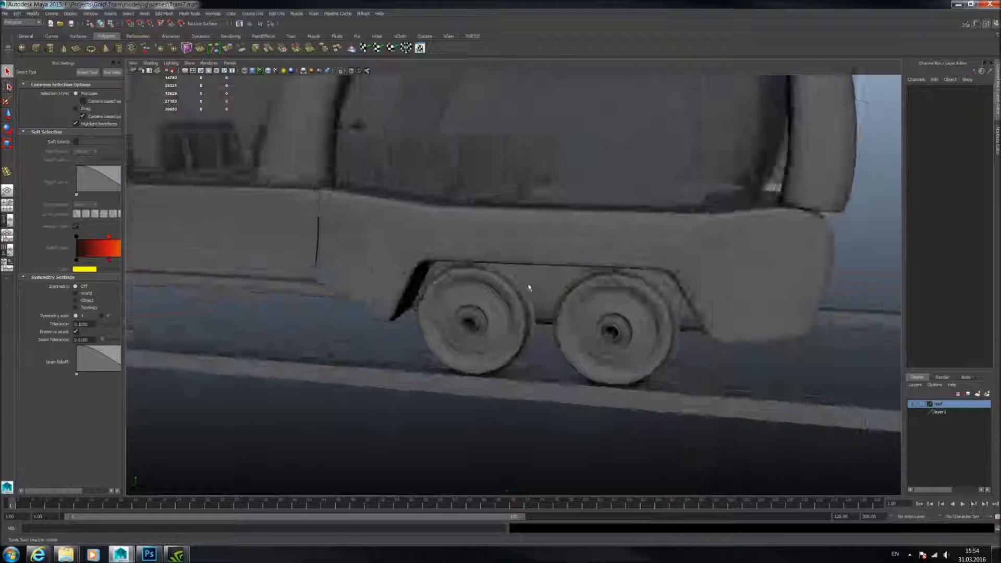
{"action": "right_click_drag", "start_coordinate": [529, 288], "coordinate": [527, 213], "text": "alt"}
{"action": "middle_click_drag", "start_coordinate": [527, 212], "coordinate": [710, 287], "text": "alt"}
{"action": "left_click_drag", "start_coordinate": [385, 286], "coordinate": [422, 292], "text": "alt"}
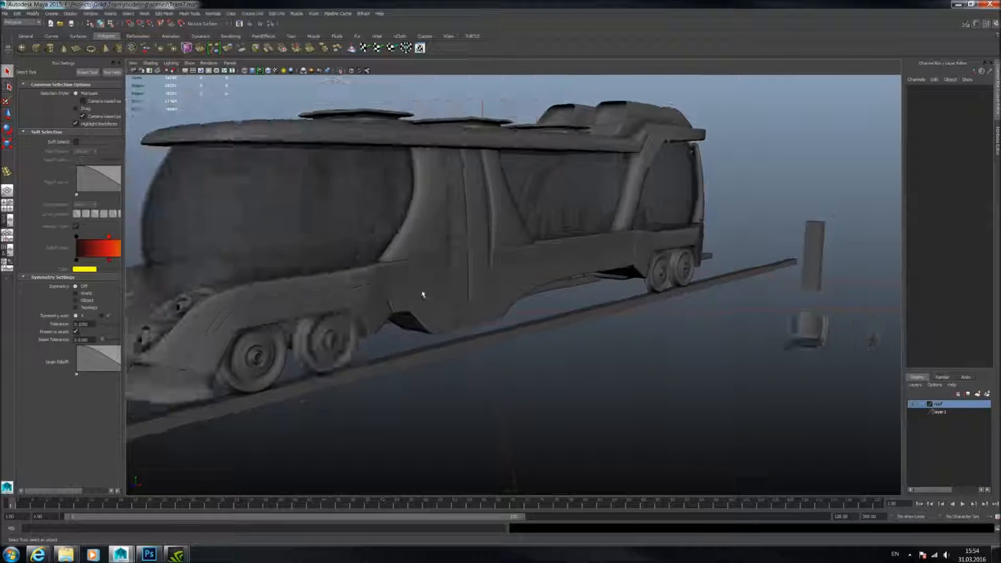
Review the tram from outside and inside the cabin, examining the repeated passenger seats and selecting one backrest.
{"action": "middle_click_drag", "start_coordinate": [422, 292], "coordinate": [567, 293], "text": "alt"}
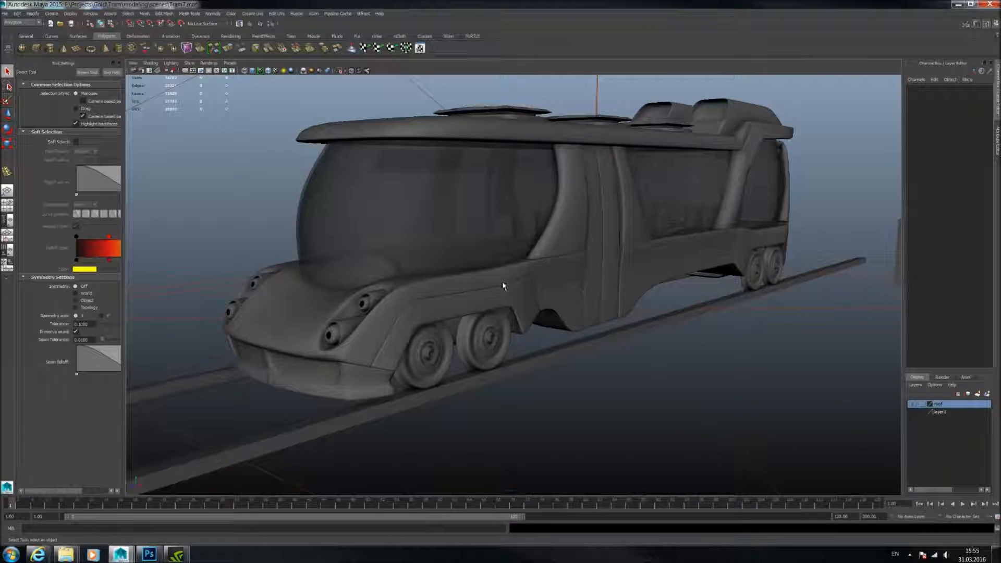
{"action": "left_click_drag", "start_coordinate": [504, 287], "coordinate": [473, 280], "text": "alt"}
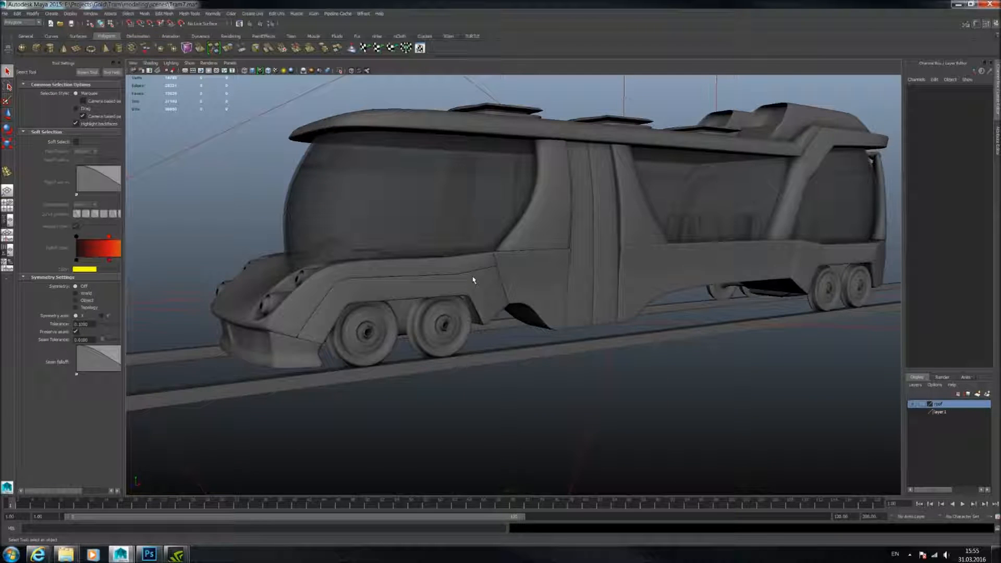
{"action": "left_click_drag", "start_coordinate": [485, 274], "coordinate": [556, 296], "text": "alt"}
{"action": "right_click_drag", "start_coordinate": [554, 296], "coordinate": [757, 344], "text": "alt"}
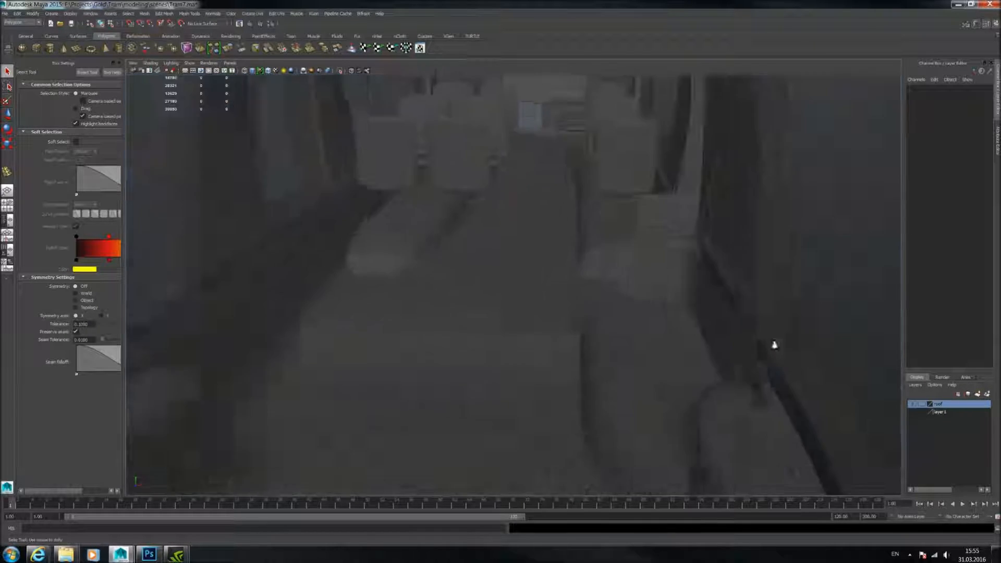
{"action": "left_click_drag", "start_coordinate": [577, 323], "coordinate": [597, 316], "text": "alt"}
{"action": "scroll", "coordinate": [596, 313], "scroll_direction": "up", "scroll_amount": 3}
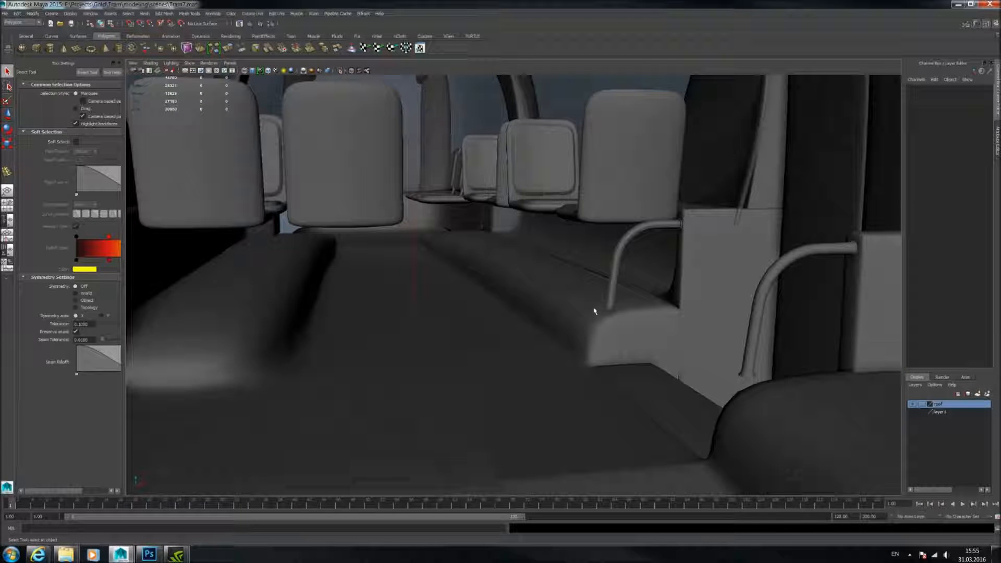
{"action": "middle_click_drag", "start_coordinate": [587, 301], "coordinate": [572, 348], "text": "alt"}
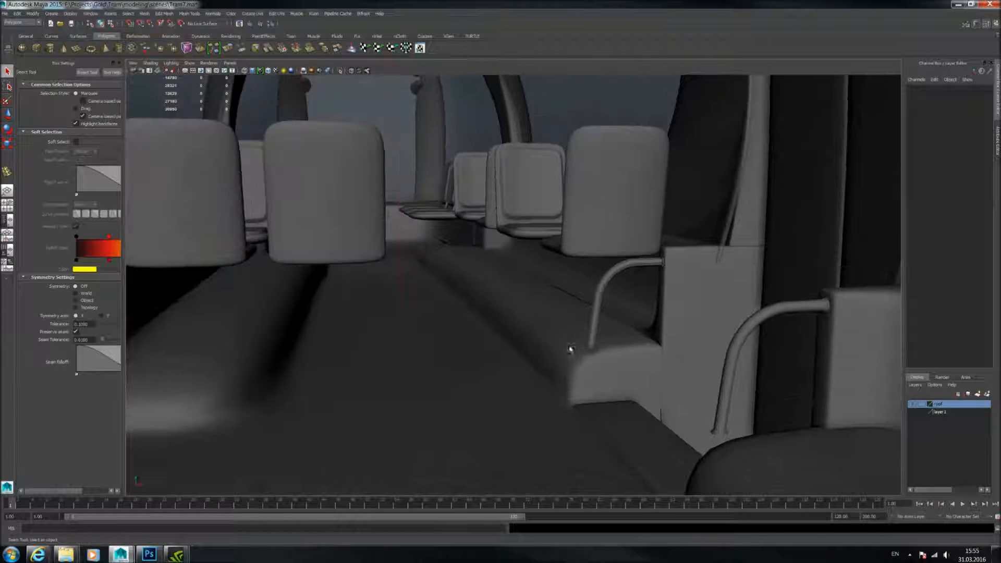
{"action": "left_click_drag", "start_coordinate": [575, 295], "coordinate": [610, 296], "text": "alt"}
{"action": "left_click", "coordinate": [422, 193]}
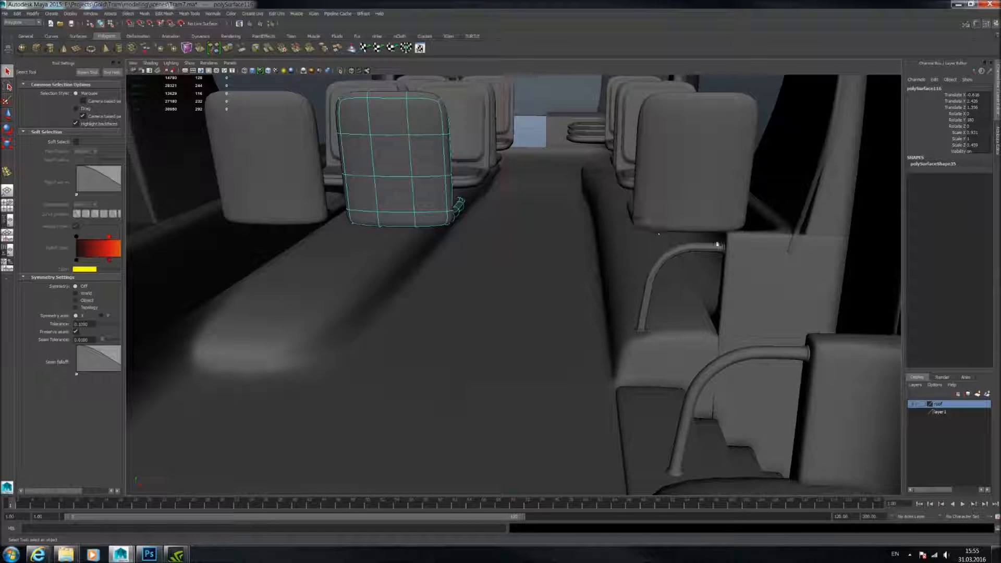
Frame the separate seat standing outside the tram and examine its cushions from the front, side and above.
{"action": "middle_click_drag", "start_coordinate": [641, 263], "coordinate": [447, 261], "text": "alt"}
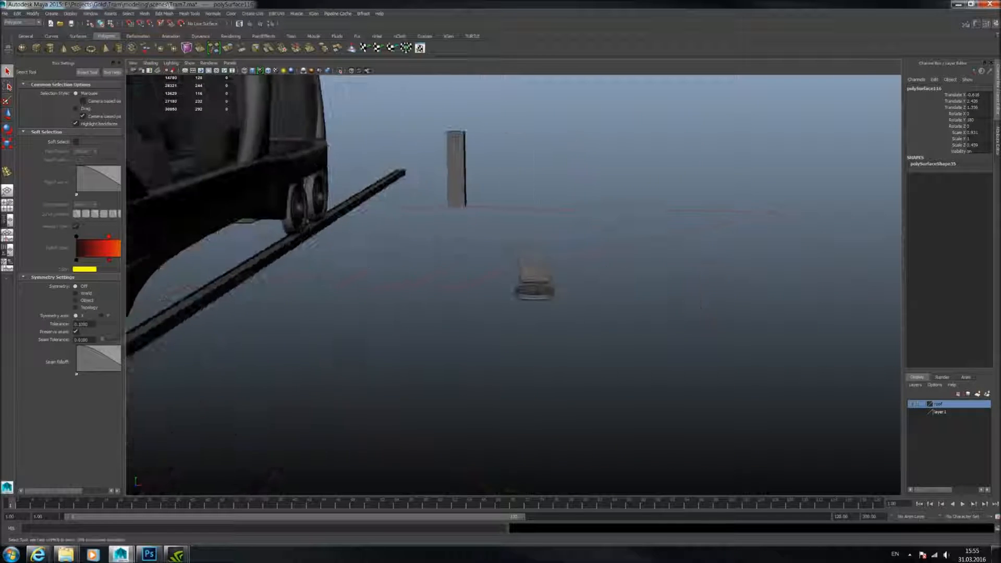
{"action": "right_click_drag", "start_coordinate": [447, 262], "coordinate": [494, 264], "text": "alt"}
{"action": "left_click_drag", "start_coordinate": [494, 263], "coordinate": [478, 266], "text": "alt"}
{"action": "middle_click_drag", "start_coordinate": [788, 284], "coordinate": [469, 316], "text": "alt"}
{"action": "left_click", "coordinate": [442, 388]}
{"action": "key", "text": "f"}
{"action": "left_click_drag", "start_coordinate": [505, 340], "coordinate": [585, 330], "text": "alt"}
{"action": "left_click_drag", "start_coordinate": [526, 316], "coordinate": [594, 316], "text": "alt"}
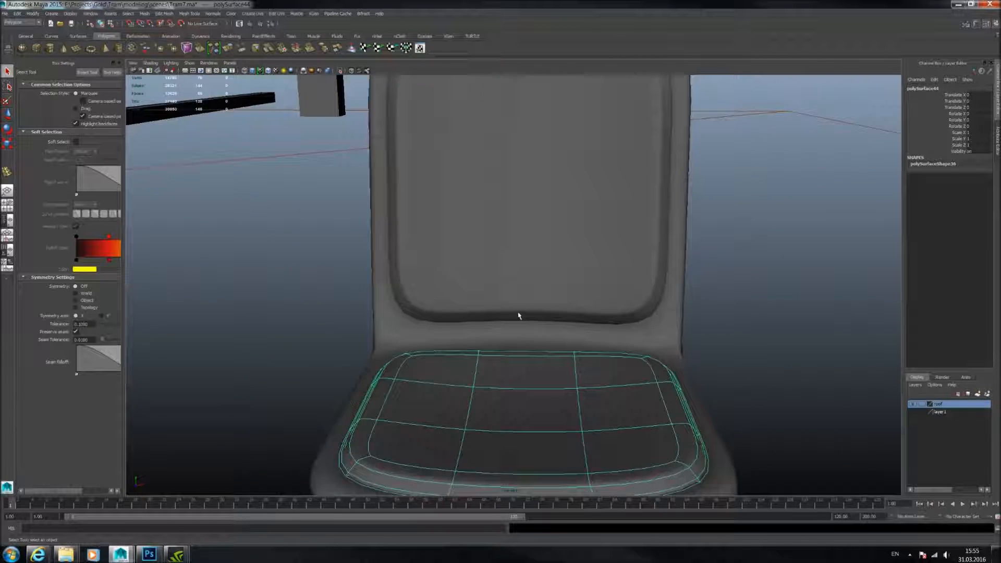
{"action": "scroll", "coordinate": [516, 316], "scroll_direction": "down", "scroll_amount": 5}
{"action": "left_click_drag", "start_coordinate": [510, 320], "coordinate": [591, 348], "text": "alt"}
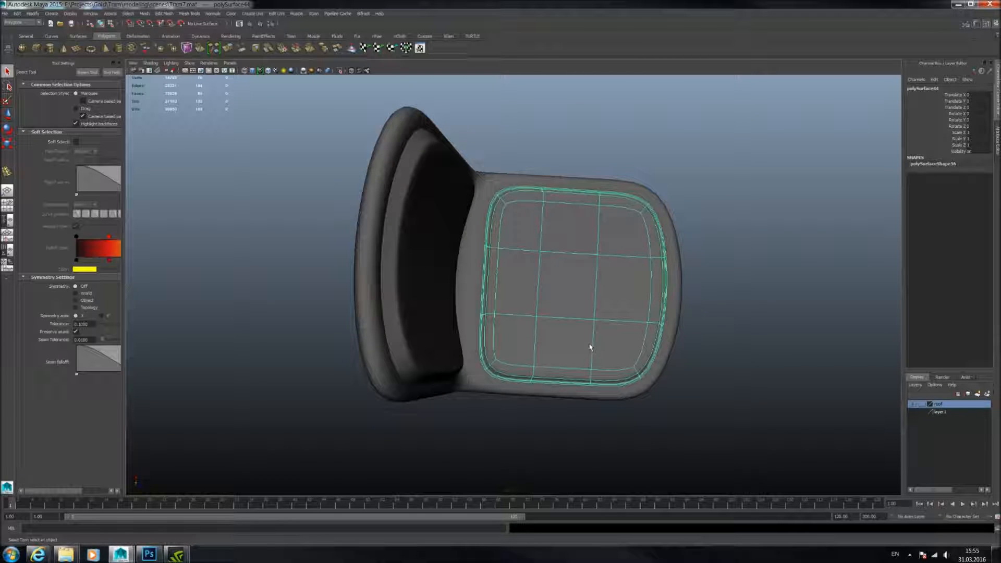
{"action": "left_click_drag", "start_coordinate": [608, 351], "coordinate": [888, 305], "text": "alt"}
Open the Duplicate Special options and place the dialog beside the seat.
{"action": "key", "text": "ctrl+shift+d"}
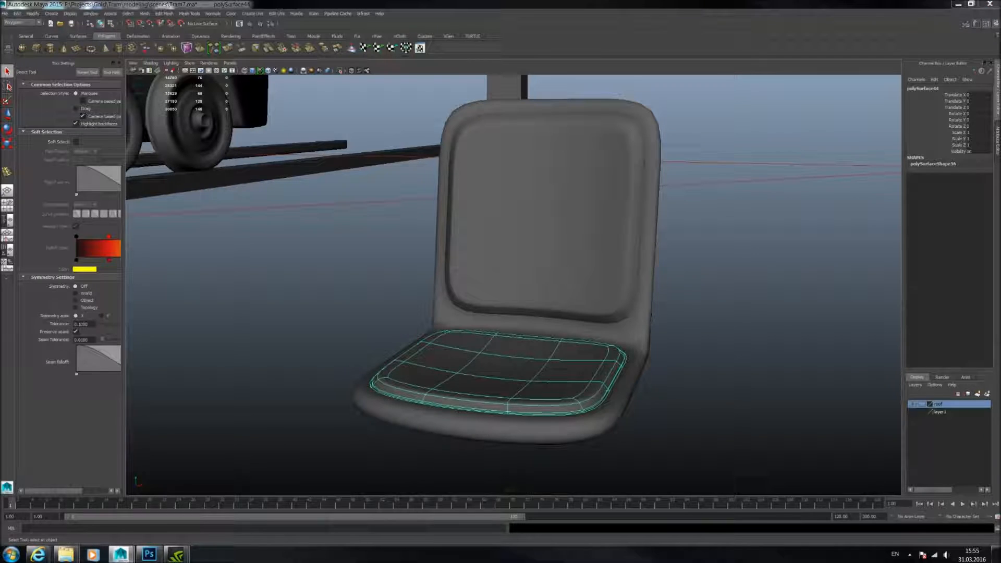
{"action": "left_click", "coordinate": [750, 251]}
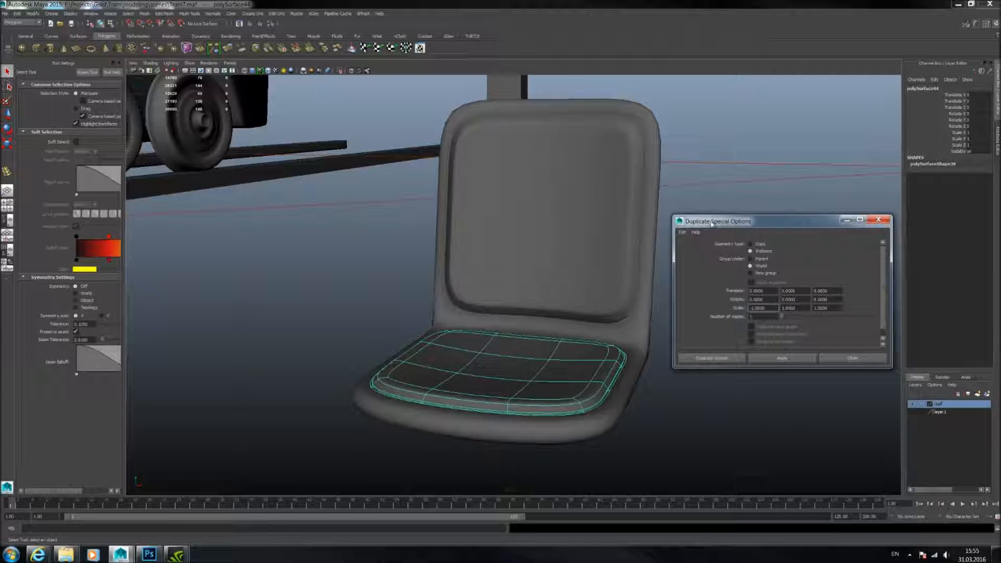
{"action": "left_click", "coordinate": [17, 13]}
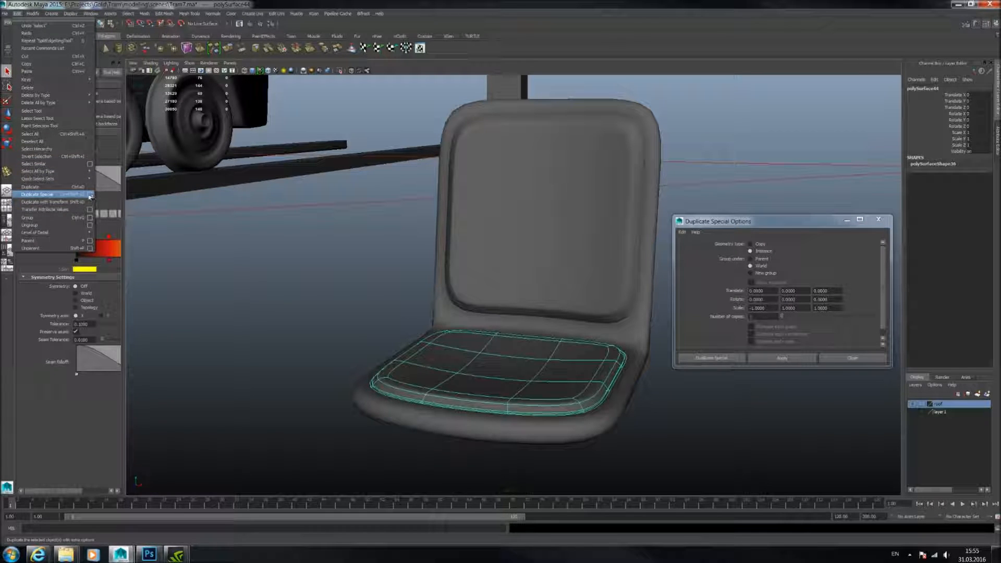
{"action": "left_click", "coordinate": [768, 231]}
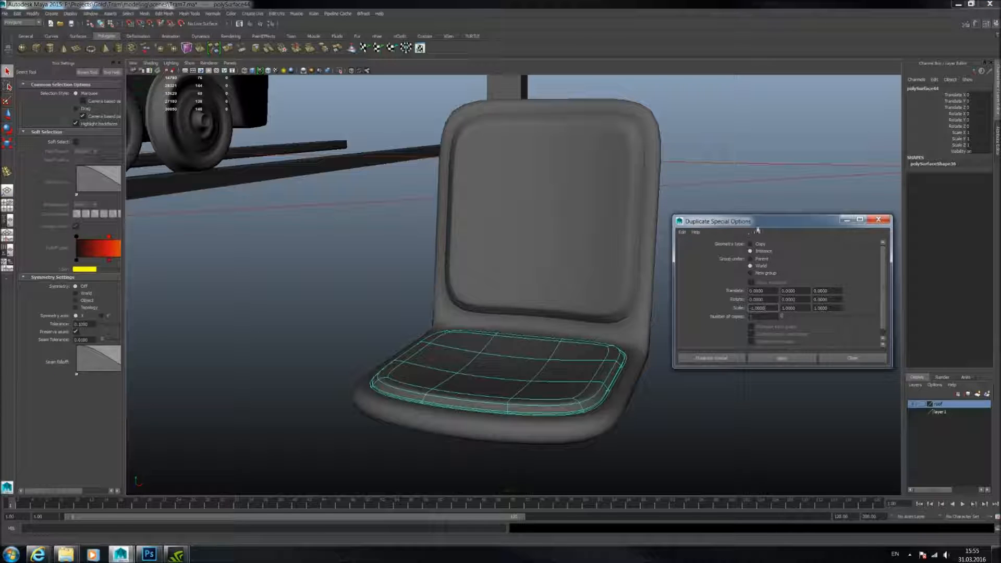
{"action": "left_click_drag", "start_coordinate": [769, 231], "coordinate": [756, 231]}
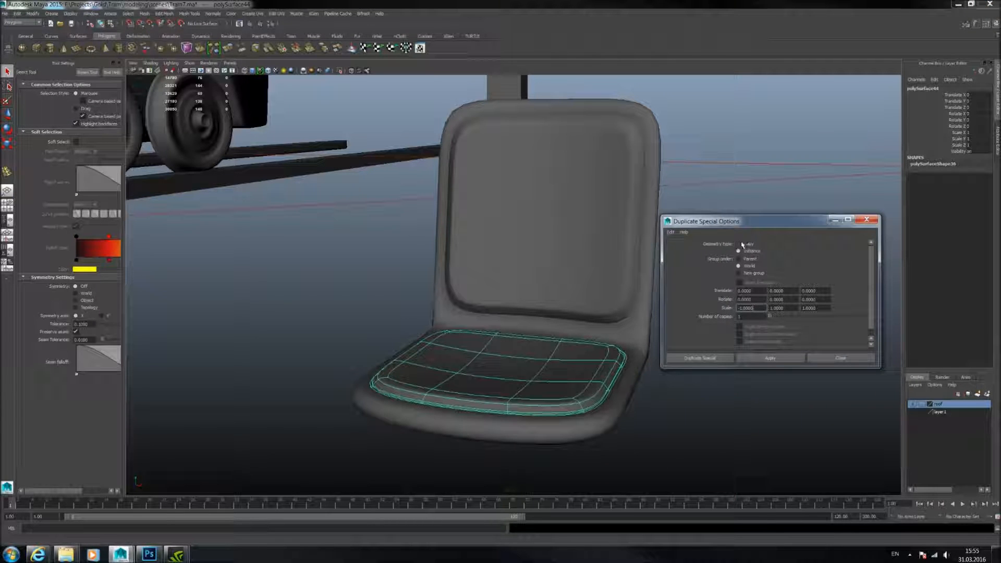
Try a plain duplicate of the seat's backrest cushion moved off to the side, and delete it.
{"action": "left_click", "coordinate": [508, 225]}
{"action": "key", "text": "ctrl+d"}
{"action": "left_click", "coordinate": [8, 115]}
{"action": "middle_click_drag", "start_coordinate": [444, 191], "coordinate": [266, 174], "text": "shift"}
{"action": "key", "text": "Delete"}
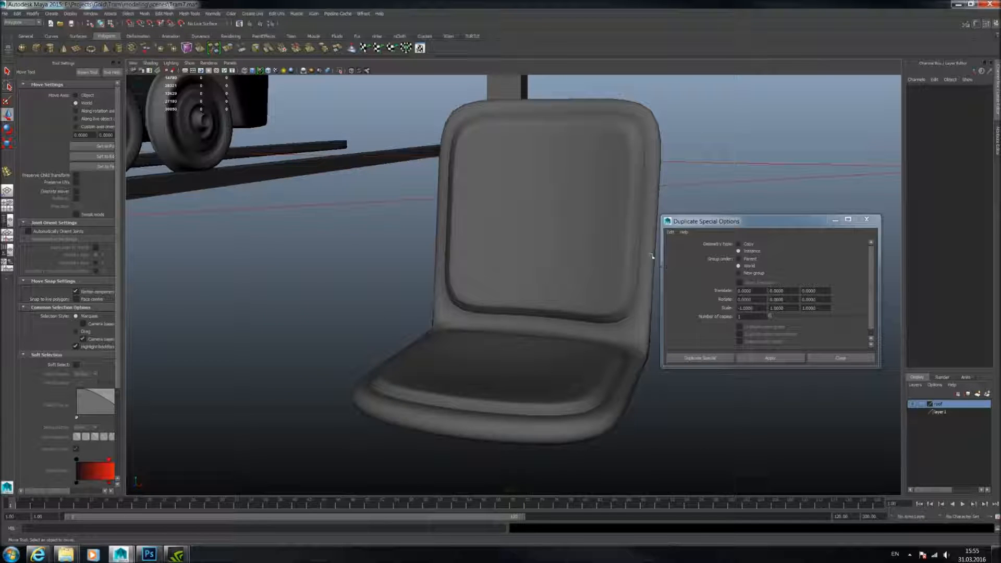
Create an instance of the backrest cushion with an X scale of -1 and move it beside the seat.
{"action": "left_click", "coordinate": [531, 221]}
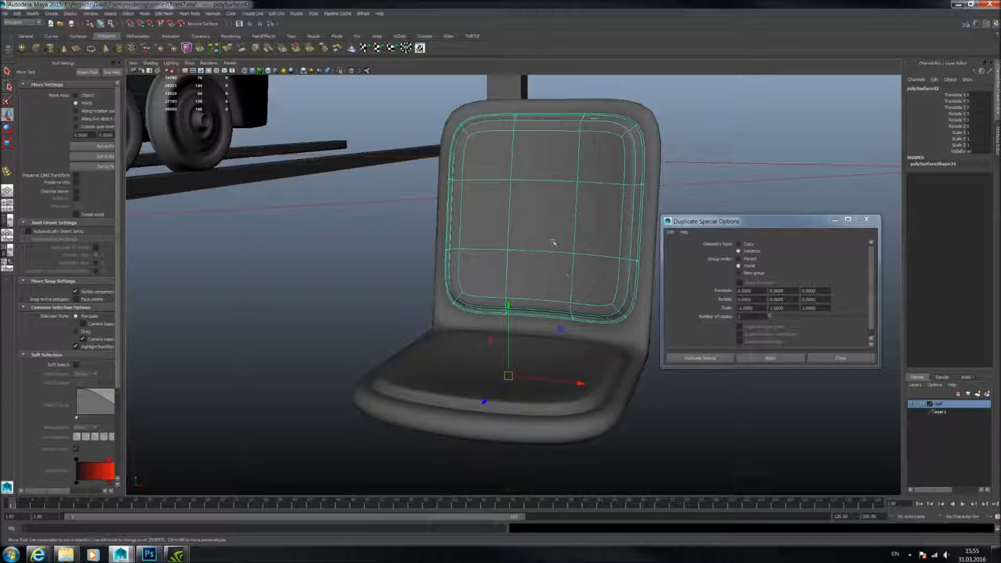
{"action": "left_click", "coordinate": [780, 361]}
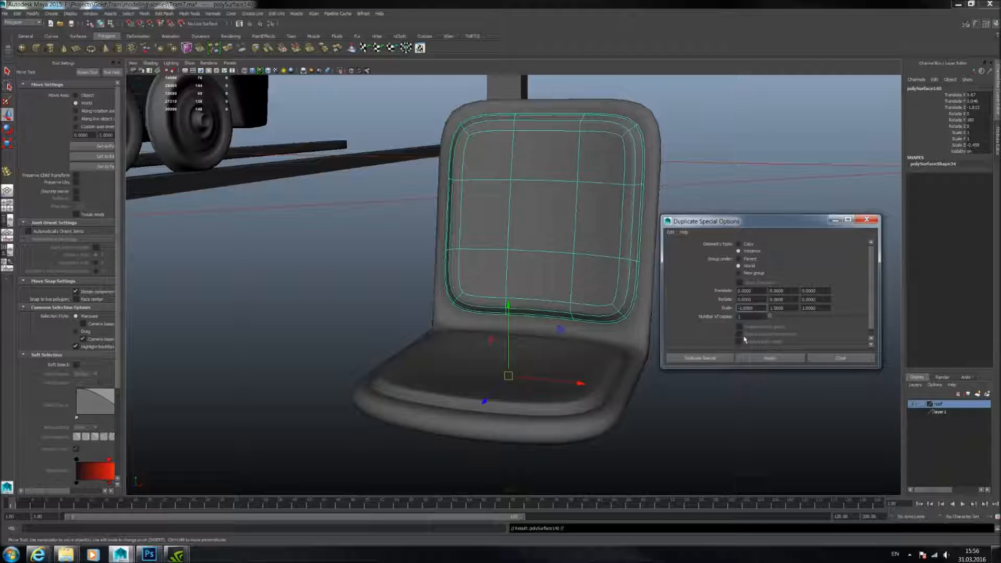
{"action": "left_click_drag", "start_coordinate": [575, 395], "coordinate": [313, 345]}
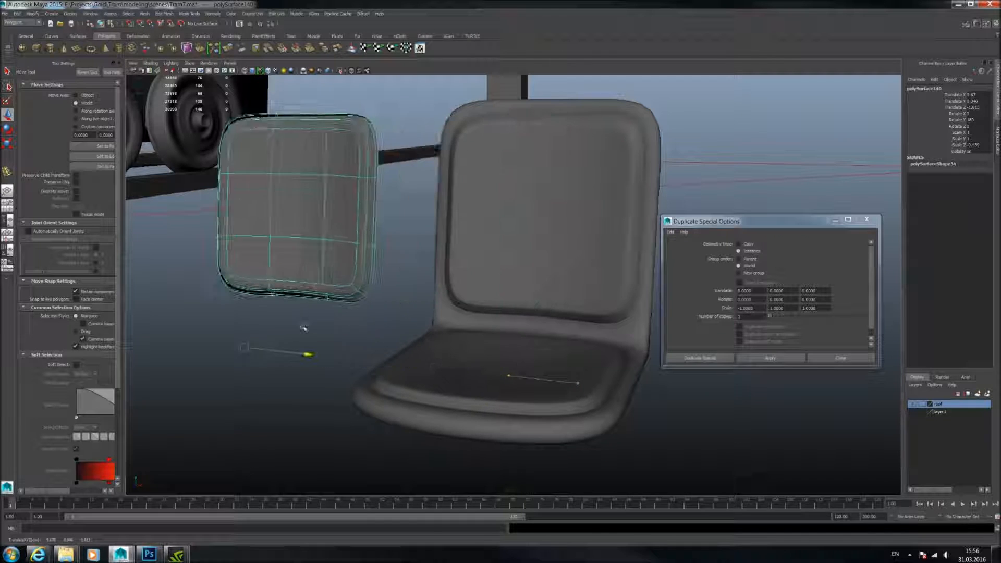
Try shifting the original backrest cushion's centre face to demonstrate the linked edit on the instance.
{"action": "left_click", "coordinate": [576, 241]}
{"action": "right_click", "coordinate": [540, 230]}
{"action": "left_click", "coordinate": [539, 245]}
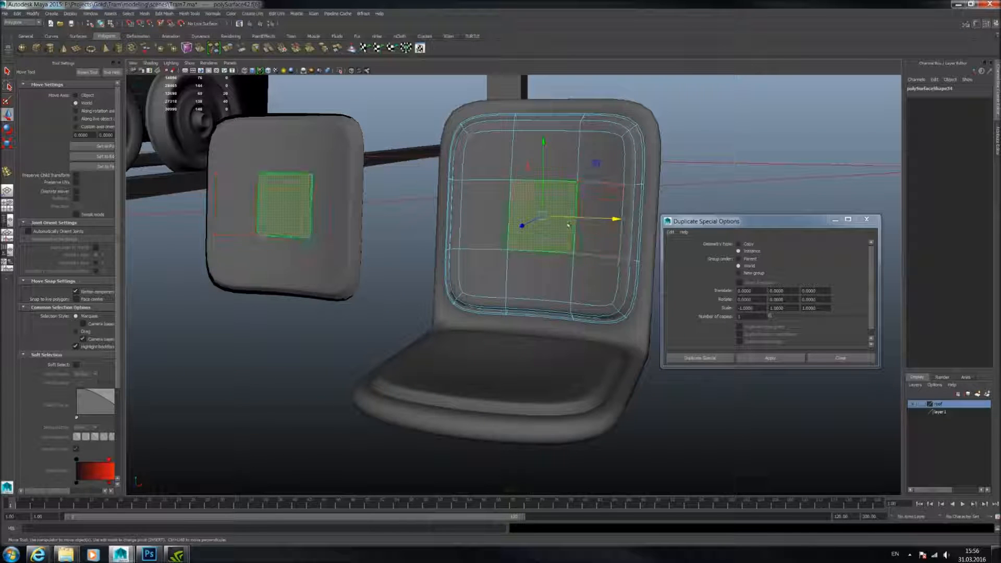
{"action": "left_click_drag", "start_coordinate": [545, 211], "coordinate": [574, 205]}
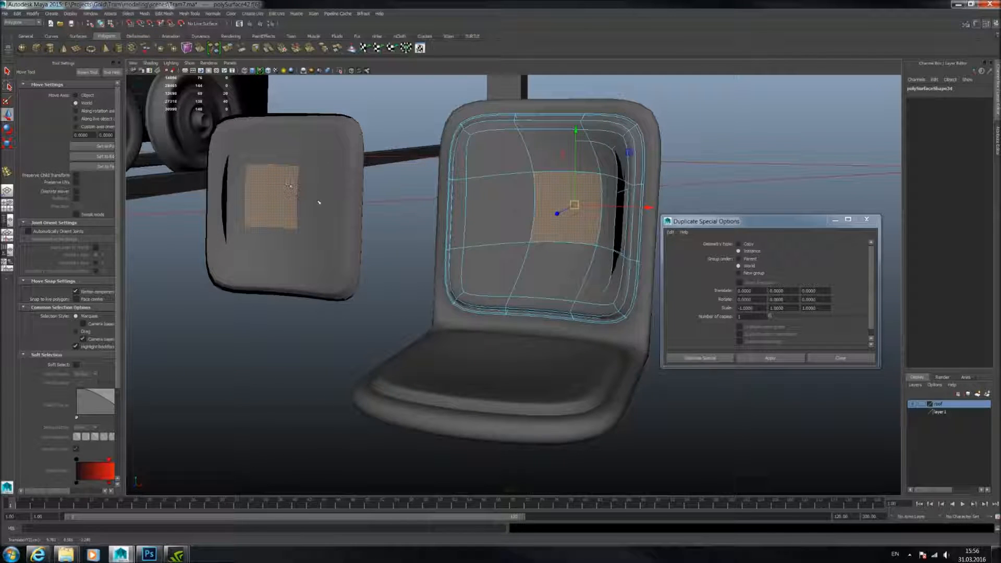
Return to object mode and delete the instanced backrest cushion.
{"action": "right_click", "coordinate": [514, 213]}
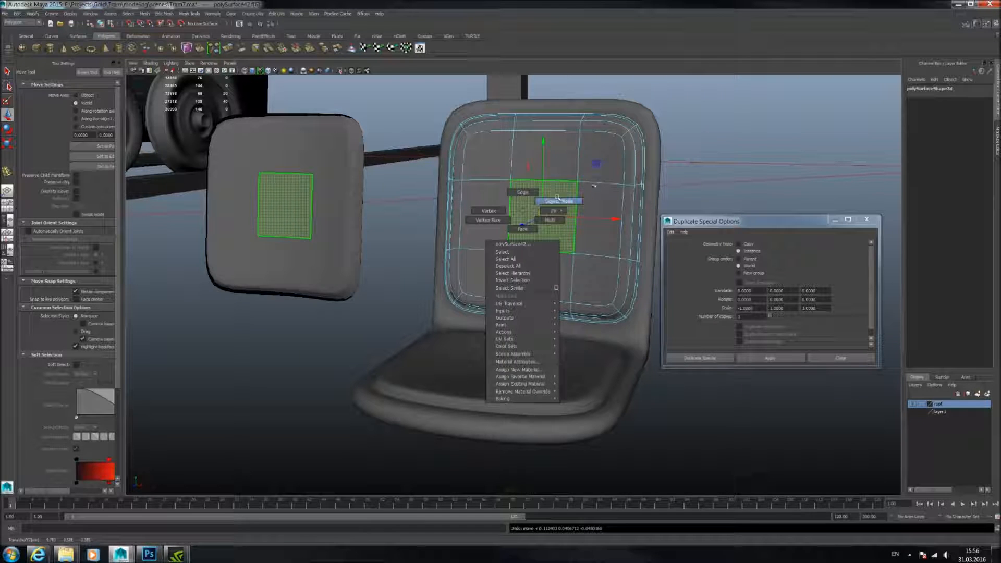
{"action": "left_click", "coordinate": [545, 195]}
{"action": "left_click", "coordinate": [306, 207]}
{"action": "key", "text": "Delete"}
Select the original backrest cushion and set the Duplicate Special X scale to -1.
{"action": "left_click", "coordinate": [580, 257]}
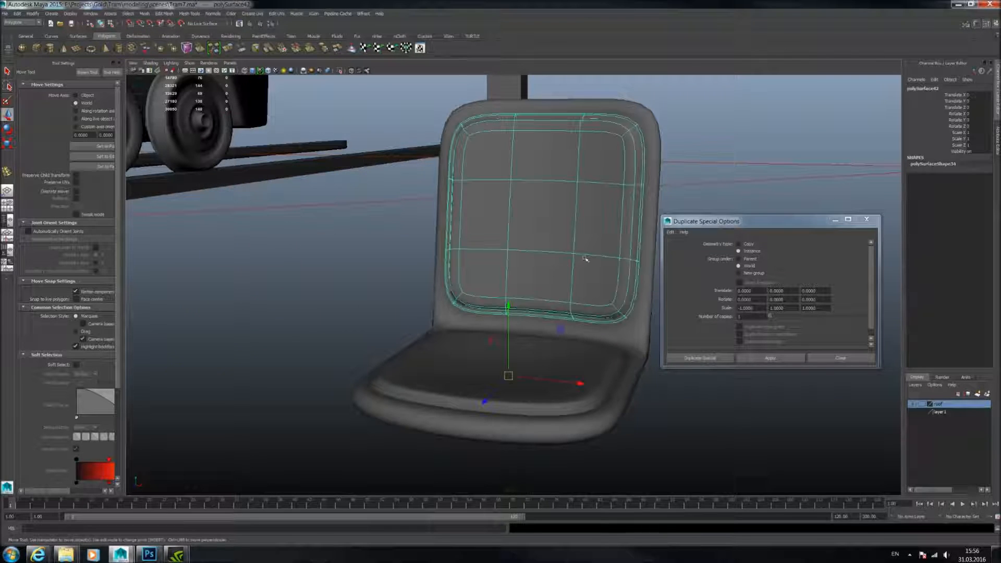
{"action": "scroll", "coordinate": [581, 257], "scroll_direction": "up", "scroll_amount": 5}
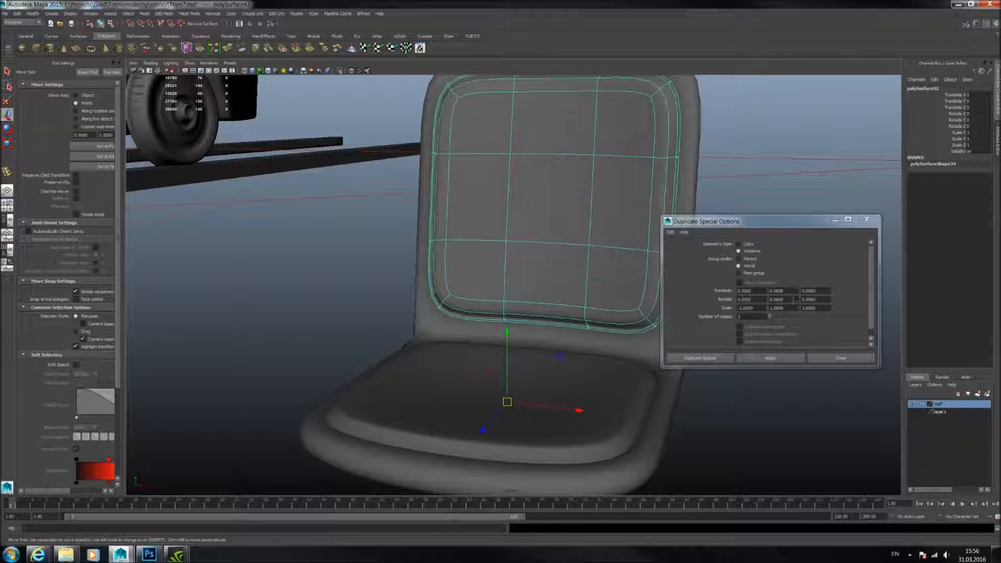
{"action": "scroll", "coordinate": [604, 295], "scroll_direction": "down", "scroll_amount": 3}
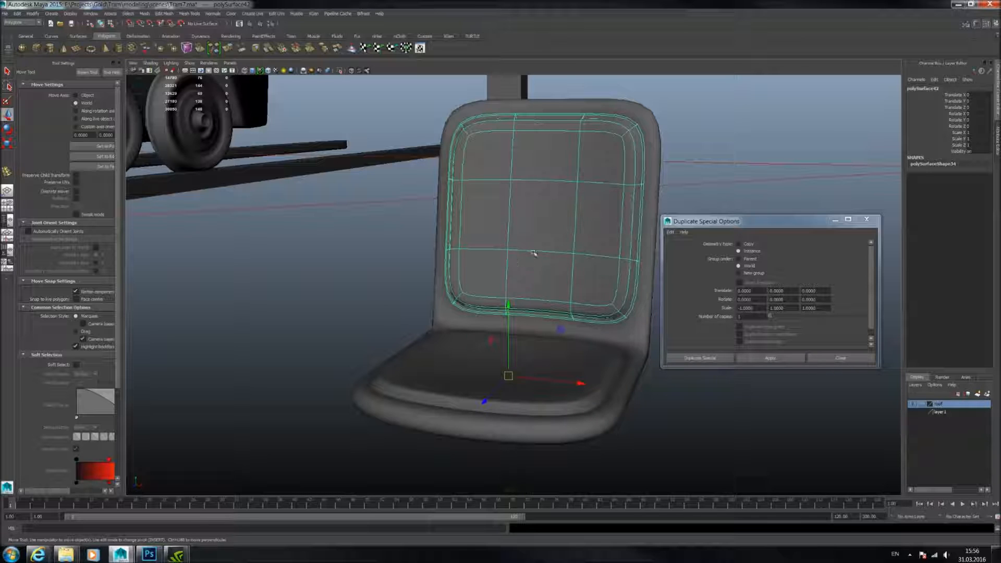
{"action": "left_click", "coordinate": [759, 309]}
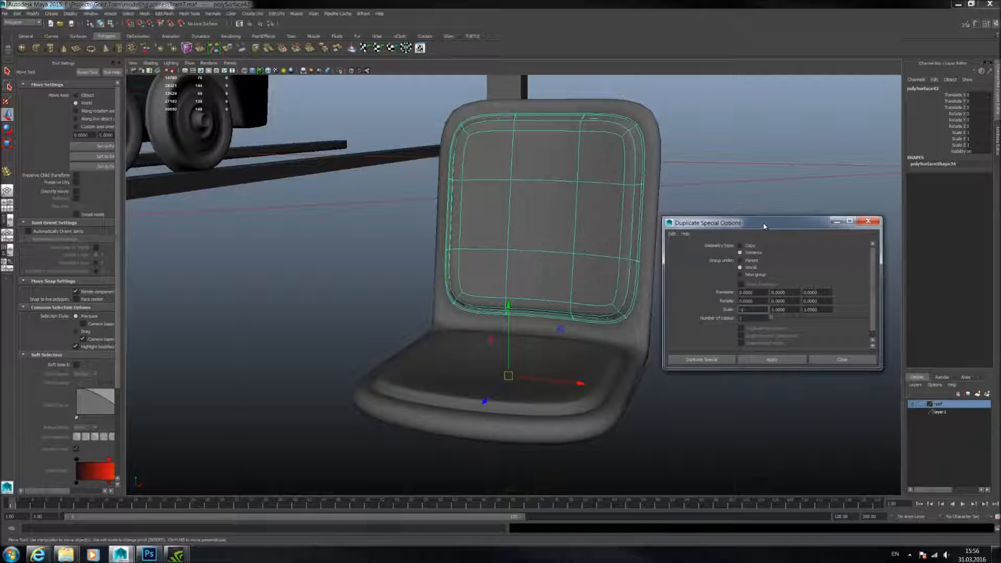
{"action": "left_click_drag", "start_coordinate": [740, 221], "coordinate": [774, 247]}
Return to the cabin interior, look over the rows of instanced seats and select a single seat's backrest.
{"action": "scroll", "coordinate": [542, 241], "scroll_direction": "down", "scroll_amount": 5}
{"action": "scroll", "coordinate": [558, 306], "scroll_direction": "down", "scroll_amount": 3}
{"action": "middle_click_drag", "start_coordinate": [543, 241], "coordinate": [664, 358], "text": "alt"}
{"action": "left_click_drag", "start_coordinate": [664, 358], "coordinate": [447, 302], "text": "alt"}
{"action": "middle_click_drag", "start_coordinate": [447, 302], "coordinate": [657, 296], "text": "alt"}
{"action": "scroll", "coordinate": [657, 295], "scroll_direction": "up", "scroll_amount": 5}
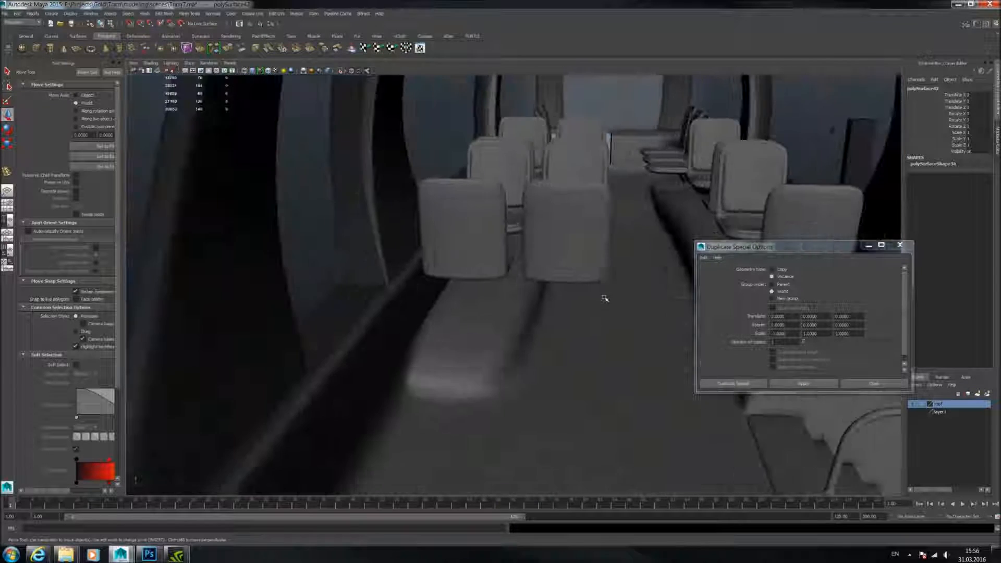
{"action": "middle_click_drag", "start_coordinate": [603, 273], "coordinate": [471, 312], "text": "alt"}
{"action": "scroll", "coordinate": [590, 274], "scroll_direction": "up", "scroll_amount": 2}
{"action": "left_click", "coordinate": [590, 278]}
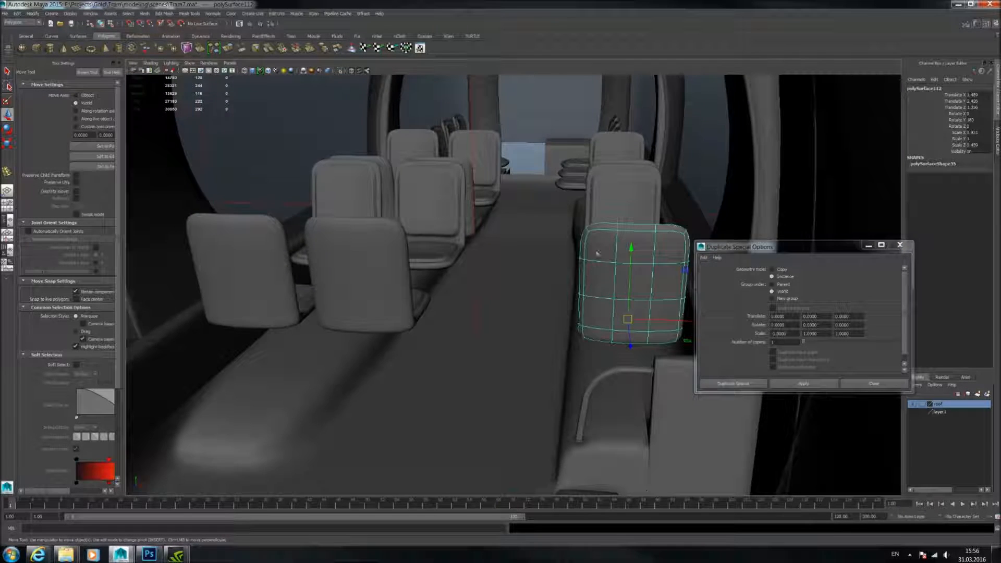
Hide the roof layer and view the seat rows and the separate seat from above.
{"action": "scroll", "coordinate": [596, 253], "scroll_direction": "down", "scroll_amount": 3}
{"action": "scroll", "coordinate": [803, 333], "scroll_direction": "down", "scroll_amount": 1}
{"action": "left_click", "coordinate": [915, 405]}
{"action": "scroll", "coordinate": [621, 226], "scroll_direction": "down", "scroll_amount": 4}
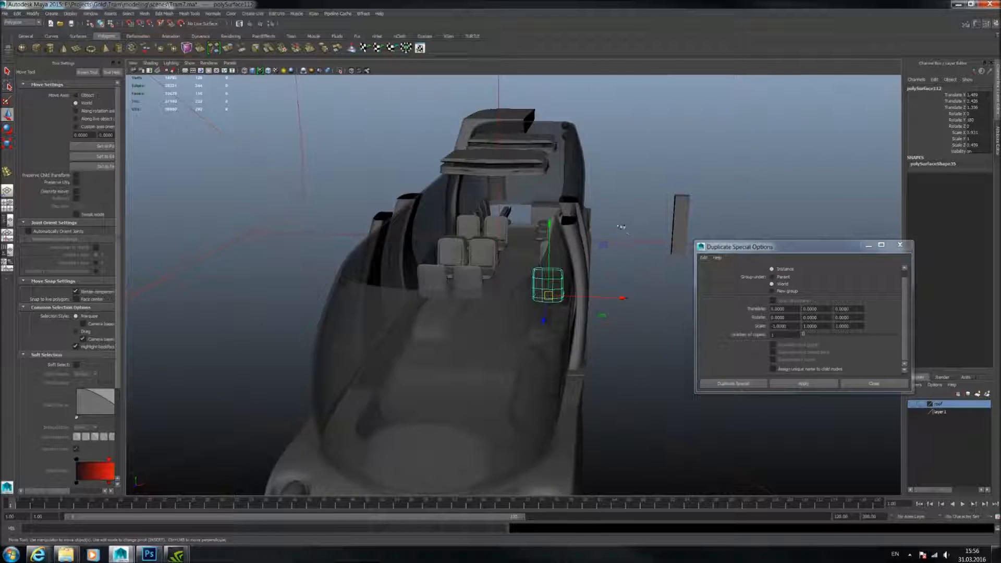
{"action": "left_click_drag", "start_coordinate": [453, 229], "coordinate": [678, 237], "text": "alt"}
{"action": "scroll", "coordinate": [594, 255], "scroll_direction": "up", "scroll_amount": 3}
Try moving a face of the separate seat's cushion to show the linked edit on all cabin seats, and undo it.
{"action": "left_click", "coordinate": [645, 229]}
{"action": "right_click_drag", "start_coordinate": [643, 233], "coordinate": [649, 236]}
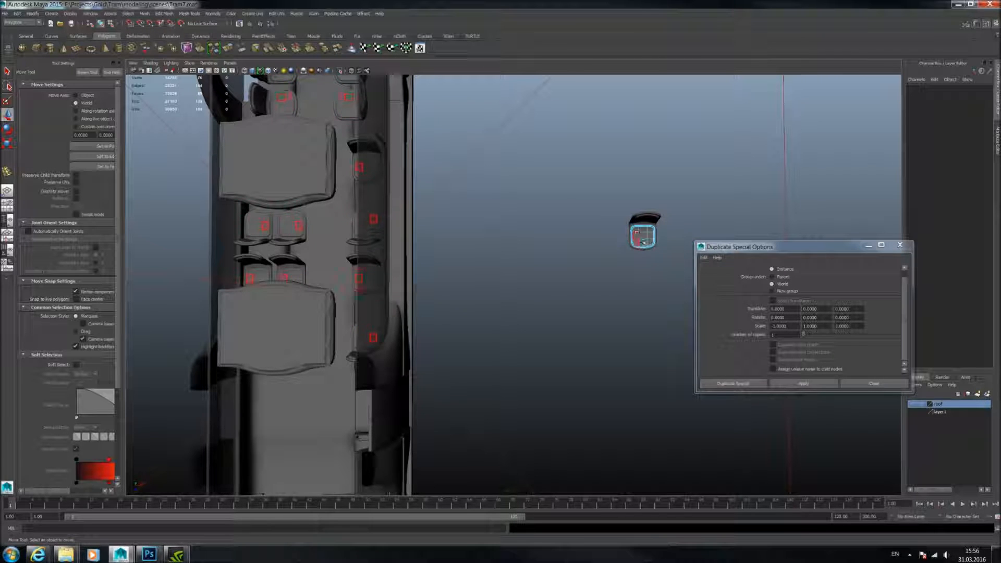
{"action": "left_click", "coordinate": [643, 234]}
{"action": "left_click_drag", "start_coordinate": [643, 235], "coordinate": [594, 174]}
{"action": "key", "text": "ctrl+z"}
{"action": "right_click_drag", "start_coordinate": [642, 233], "coordinate": [665, 215]}
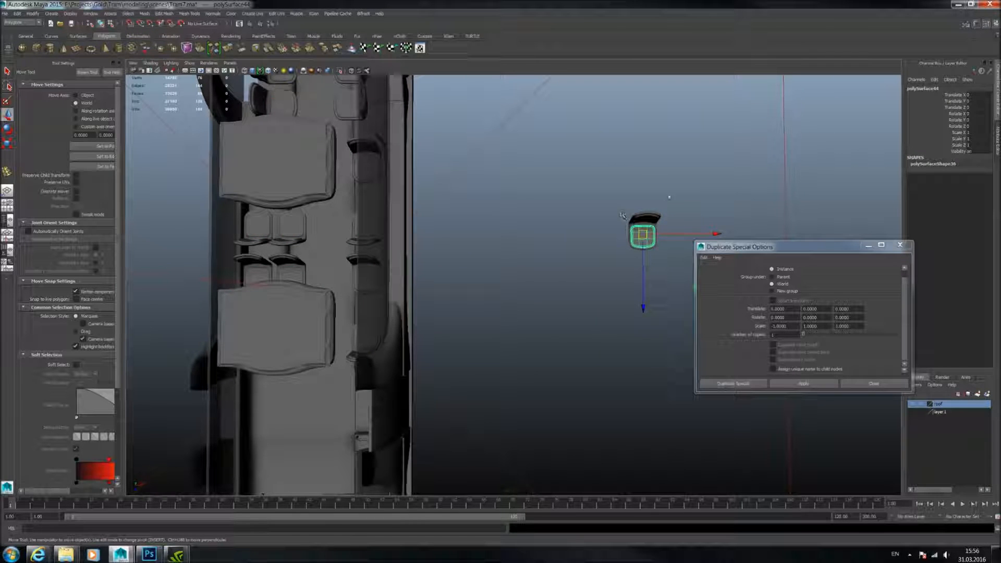
Examine the tram's front end and front wheels, and minimize the Duplicate Special options.
{"action": "left_click_drag", "start_coordinate": [620, 303], "coordinate": [521, 295], "text": "alt"}
{"action": "right_click_drag", "start_coordinate": [522, 295], "coordinate": [587, 298], "text": "alt"}
{"action": "left_click_drag", "start_coordinate": [509, 298], "coordinate": [438, 289], "text": "alt"}
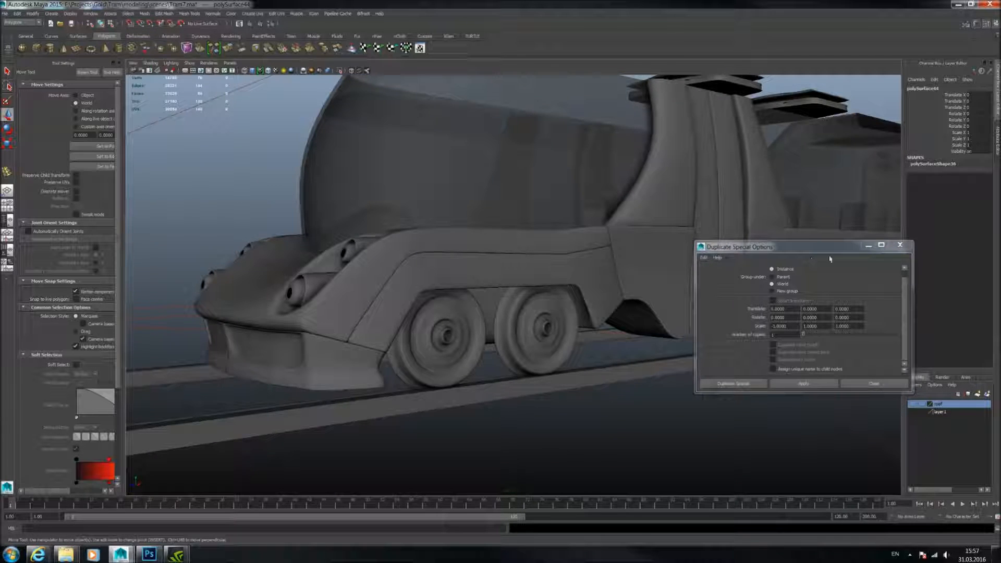
{"action": "left_click_drag", "start_coordinate": [661, 243], "coordinate": [624, 259], "text": "alt"}
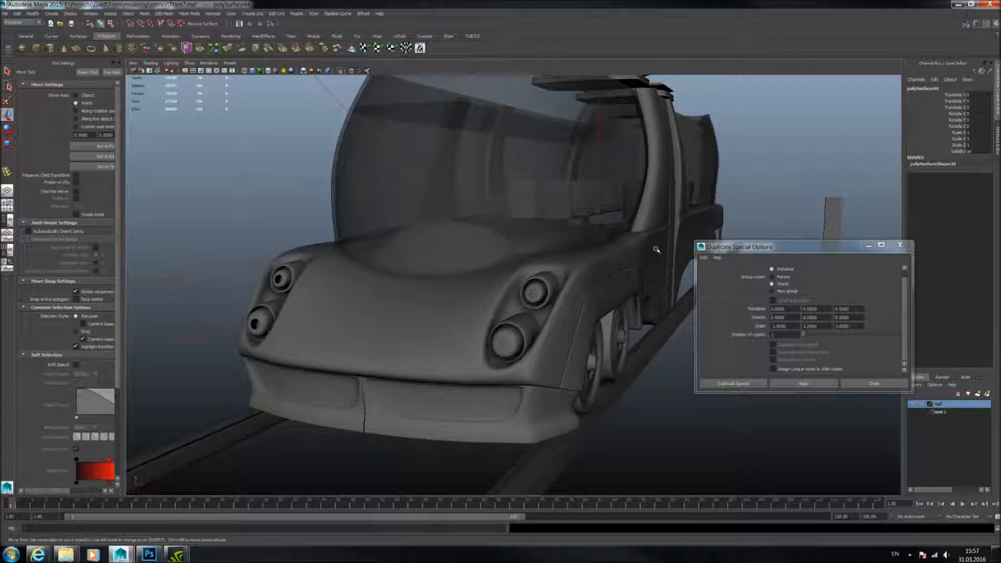
{"action": "left_click", "coordinate": [869, 246]}
Inspect the seats from above and the tram's side, selecting the lower side panel and the pillar above it.
{"action": "left_click_drag", "start_coordinate": [772, 244], "coordinate": [661, 240], "text": "alt"}
{"action": "right_click_drag", "start_coordinate": [662, 239], "coordinate": [656, 368], "text": "alt"}
{"action": "left_click_drag", "start_coordinate": [719, 268], "coordinate": [518, 253], "text": "alt"}
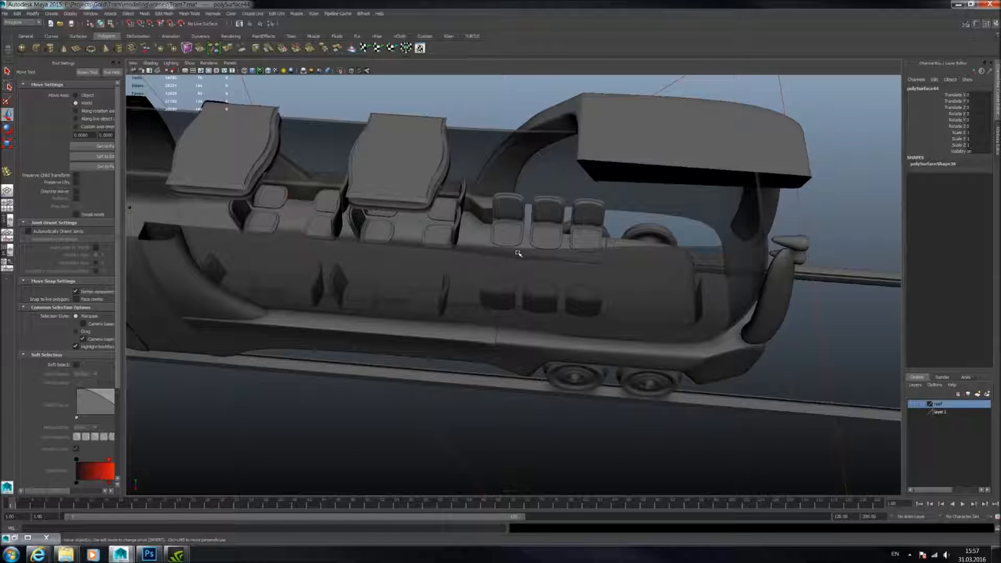
{"action": "left_click_drag", "start_coordinate": [745, 313], "coordinate": [505, 268], "text": "alt"}
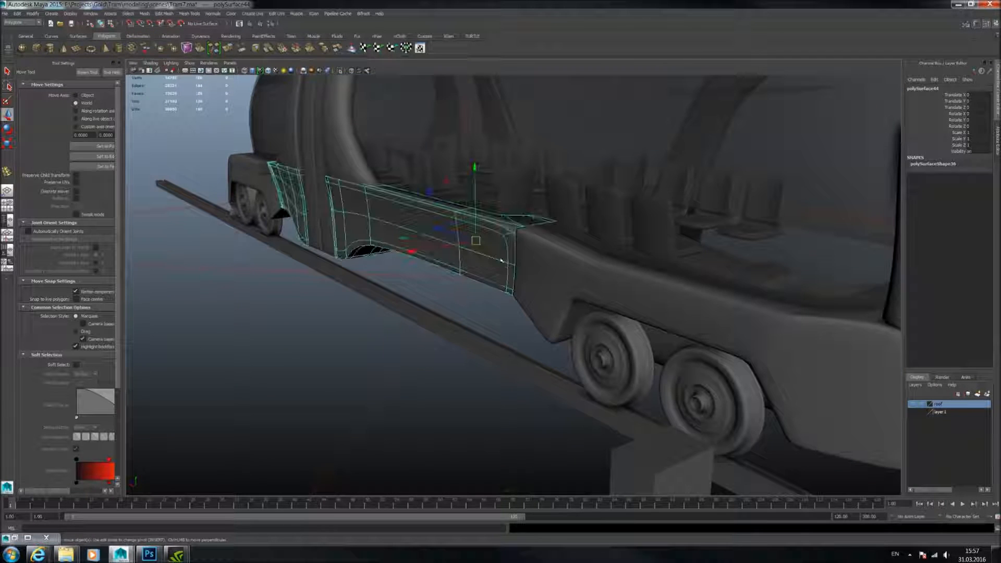
{"action": "left_click", "coordinate": [505, 268]}
{"action": "left_click", "coordinate": [340, 78]}
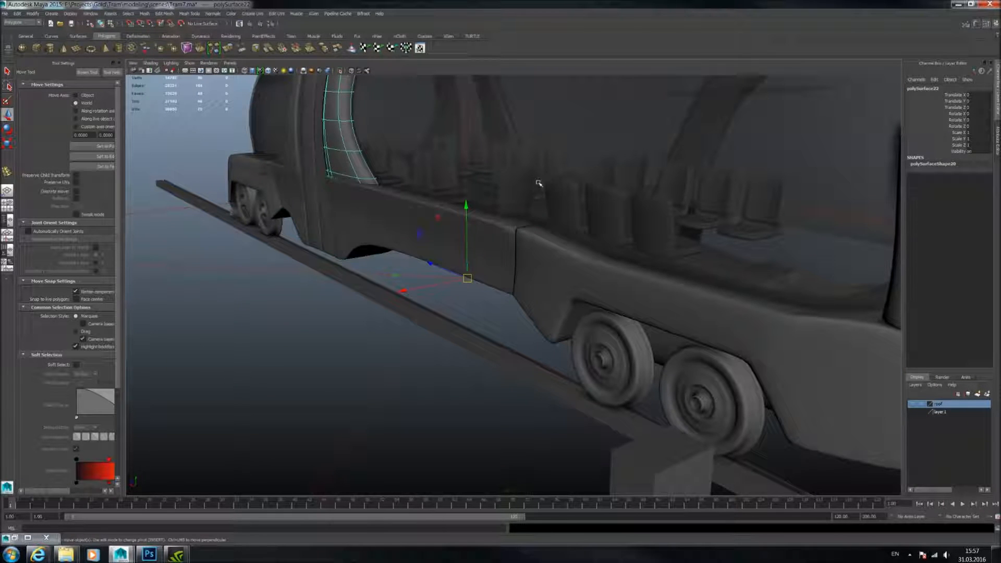
Isolate the lower side panel between the front and rear wheels and show it without smoothing.
{"action": "left_click", "coordinate": [446, 244]}
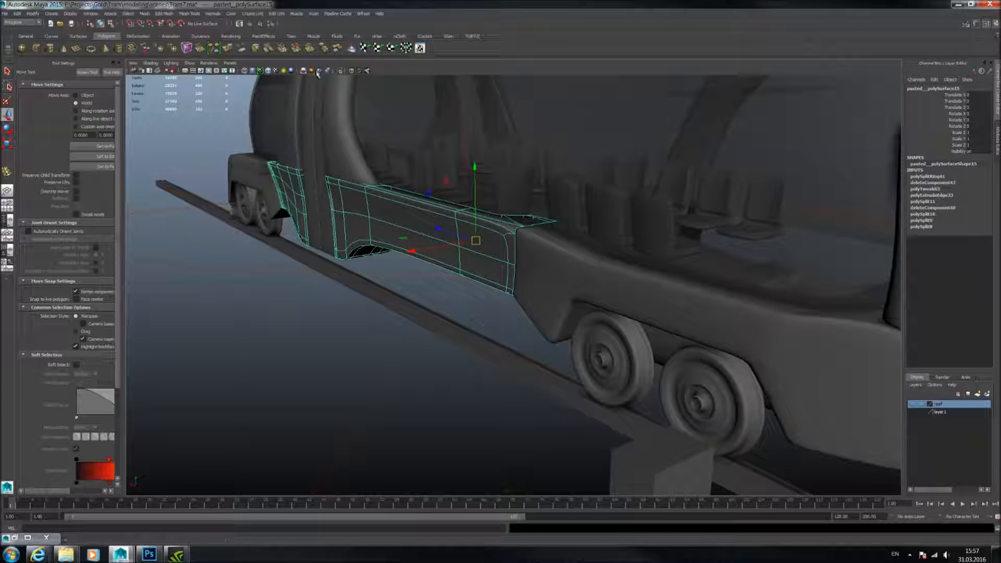
{"action": "left_click", "coordinate": [339, 71]}
{"action": "left_click_drag", "start_coordinate": [600, 188], "coordinate": [509, 286], "text": "alt"}
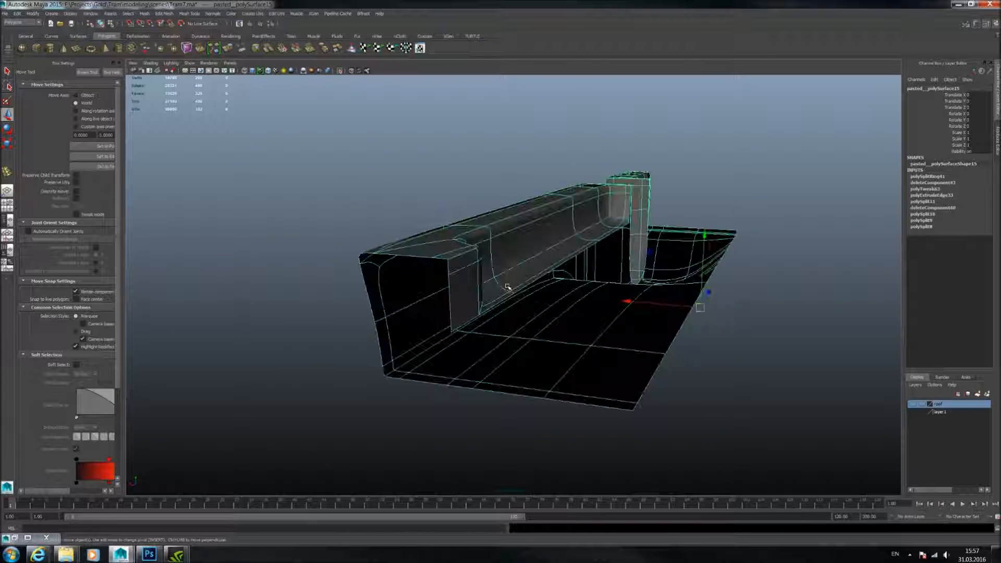
{"action": "scroll", "coordinate": [427, 283], "scroll_direction": "up", "scroll_amount": 3}
{"action": "key", "text": "1"}
Switch to edge selection and select the border edge loop of the isolated side panel.
{"action": "left_click_drag", "start_coordinate": [421, 277], "coordinate": [431, 299], "text": "alt"}
{"action": "middle_click_drag", "start_coordinate": [431, 300], "coordinate": [447, 271], "text": "alt"}
{"action": "right_click", "coordinate": [354, 270]}
{"action": "right_click_drag", "start_coordinate": [353, 270], "coordinate": [356, 259]}
{"action": "double_click", "coordinate": [358, 256]}
{"action": "left_click_drag", "start_coordinate": [524, 274], "coordinate": [411, 273], "text": "alt"}
{"action": "scroll", "coordinate": [546, 295], "scroll_direction": "down", "scroll_amount": 2}
{"action": "left_click_drag", "start_coordinate": [568, 295], "coordinate": [606, 295], "text": "alt"}
{"action": "scroll", "coordinate": [606, 295], "scroll_direction": "down", "scroll_amount": 2}
{"action": "middle_click_drag", "start_coordinate": [670, 302], "coordinate": [617, 292], "text": "alt"}
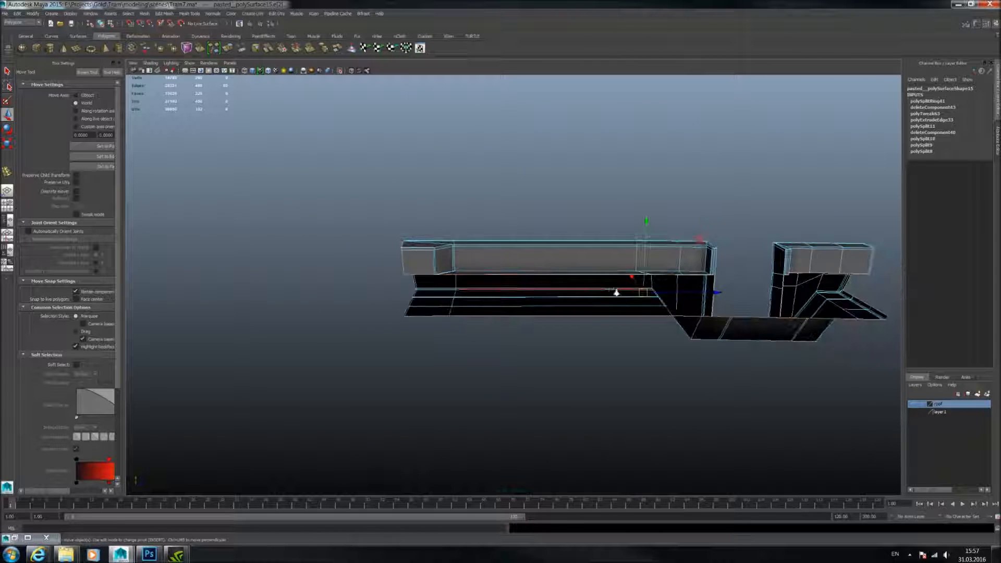
Remove the unneeded edges from the selection, keeping only the border edges at the panel's rear end.
{"action": "scroll", "coordinate": [617, 292], "scroll_direction": "down", "scroll_amount": 2}
{"action": "left_click_drag", "start_coordinate": [818, 208], "coordinate": [458, 339], "text": "ctrl"}
{"action": "scroll", "coordinate": [451, 308], "scroll_direction": "up", "scroll_amount": 3}
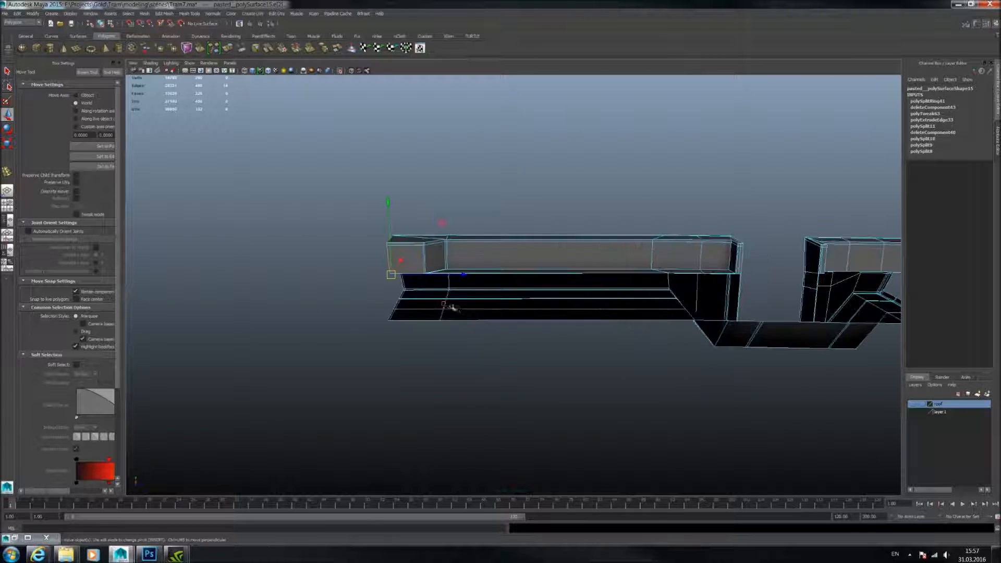
{"action": "middle_click_drag", "start_coordinate": [509, 307], "coordinate": [632, 306], "text": "alt"}
{"action": "scroll", "coordinate": [519, 304], "scroll_direction": "up", "scroll_amount": 3}
{"action": "left_click_drag", "start_coordinate": [519, 303], "coordinate": [591, 336], "text": "alt"}
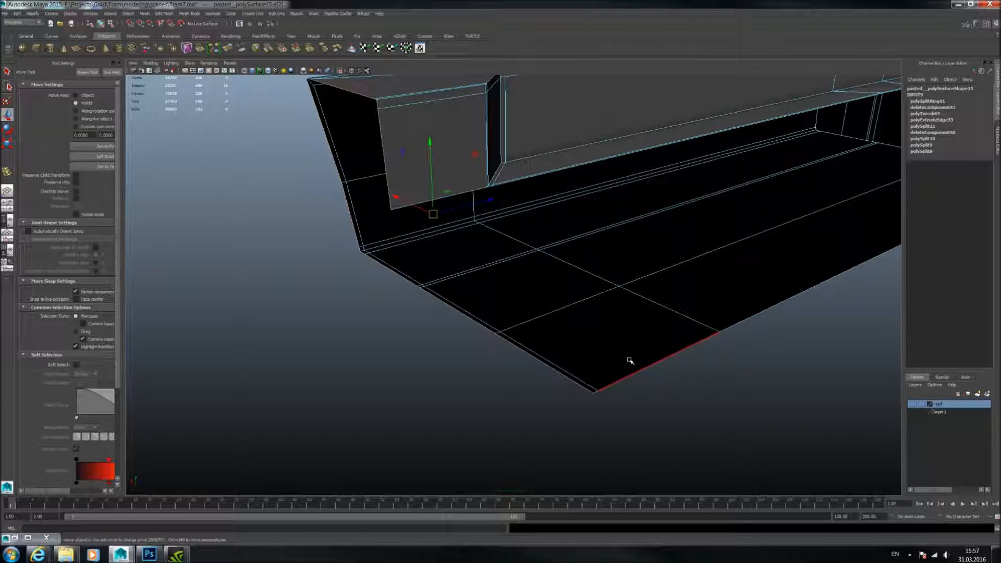
{"action": "left_click_drag", "start_coordinate": [637, 351], "coordinate": [598, 408], "text": "ctrl"}
{"action": "left_click_drag", "start_coordinate": [464, 323], "coordinate": [498, 317], "text": "alt"}
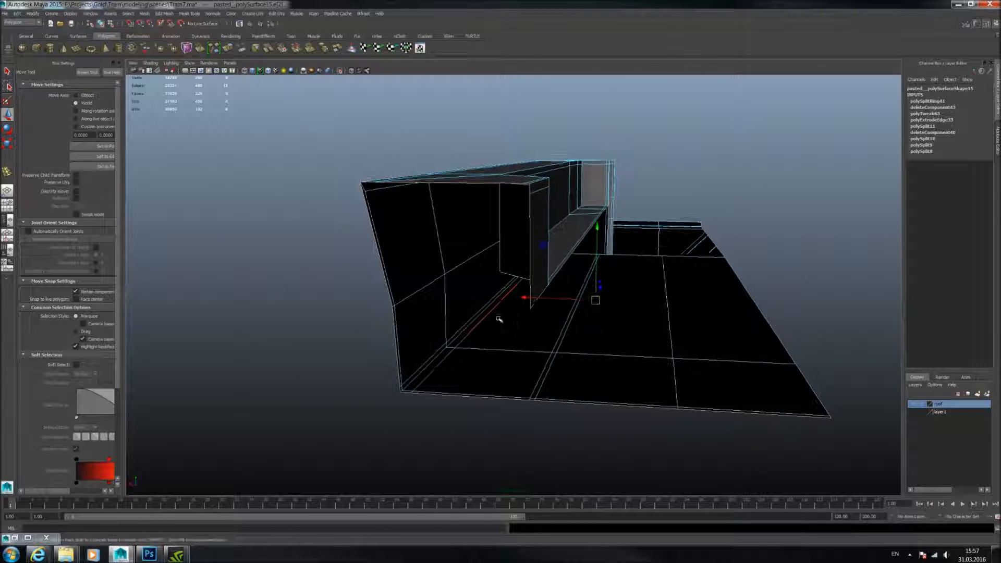
Extrude the selected end edges inward to form a lip around the panel's rear opening.
{"action": "left_click", "coordinate": [228, 49]}
{"action": "left_click_drag", "start_coordinate": [469, 230], "coordinate": [700, 384], "text": "alt"}
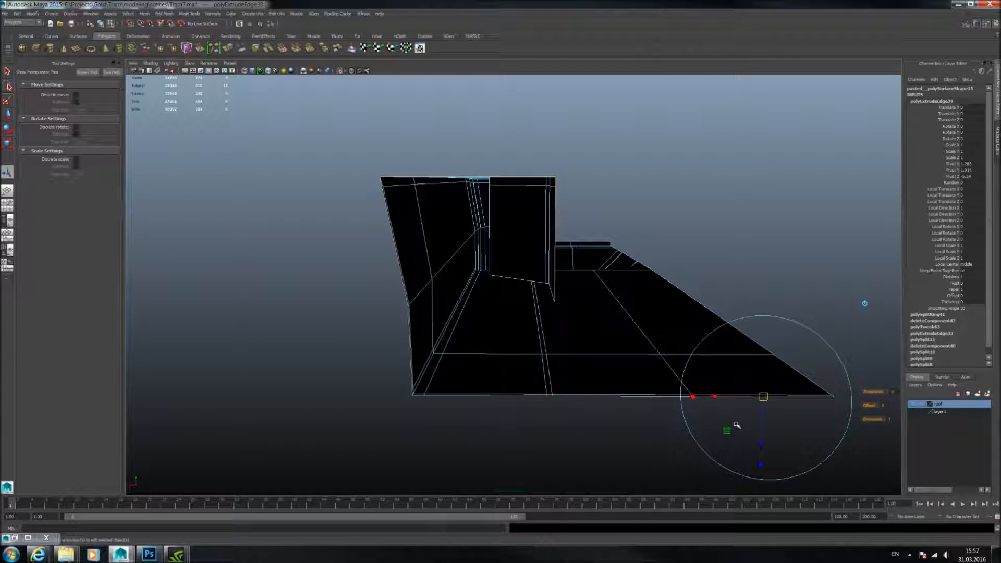
{"action": "mouse_move", "coordinate": [760, 443]}
{"action": "left_mouse_down"}
{"action": "mouse_move", "coordinate": [762, 415]}
{"action": "mouse_move", "coordinate": [763, 428]}
{"action": "left_mouse_up"}
Move the extruded lip's vertices at the panel's upper inner corner into line to form a clean mitred corner.
{"action": "middle_click_drag", "start_coordinate": [530, 289], "coordinate": [389, 404], "text": "alt"}
{"action": "scroll", "coordinate": [493, 306], "scroll_direction": "up", "scroll_amount": 4}
{"action": "scroll", "coordinate": [509, 304], "scroll_direction": "up", "scroll_amount": 4}
{"action": "right_click", "coordinate": [462, 273]}
{"action": "right_click_drag", "start_coordinate": [462, 273], "coordinate": [428, 272]}
{"action": "left_click_drag", "start_coordinate": [479, 256], "coordinate": [483, 273], "text": "alt"}
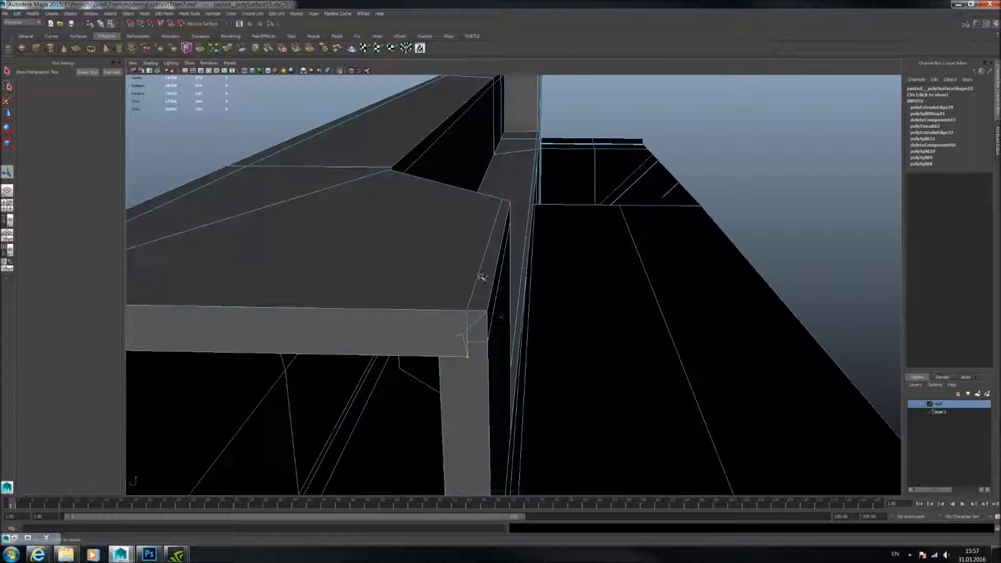
{"action": "left_click", "coordinate": [449, 345]}
{"action": "left_click", "coordinate": [436, 341]}
{"action": "key", "text": "w"}
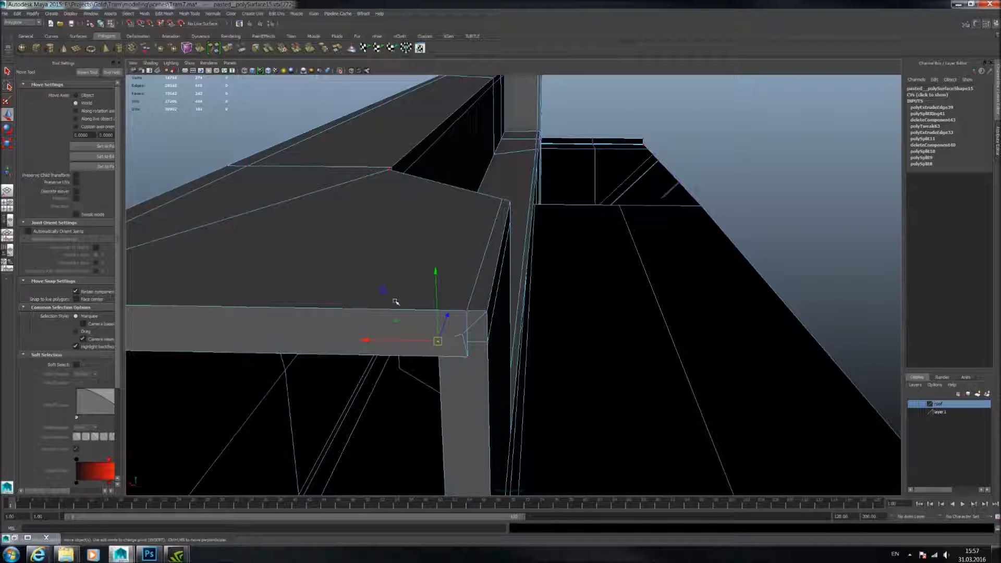
{"action": "left_click_drag", "start_coordinate": [397, 301], "coordinate": [462, 284], "text": "alt"}
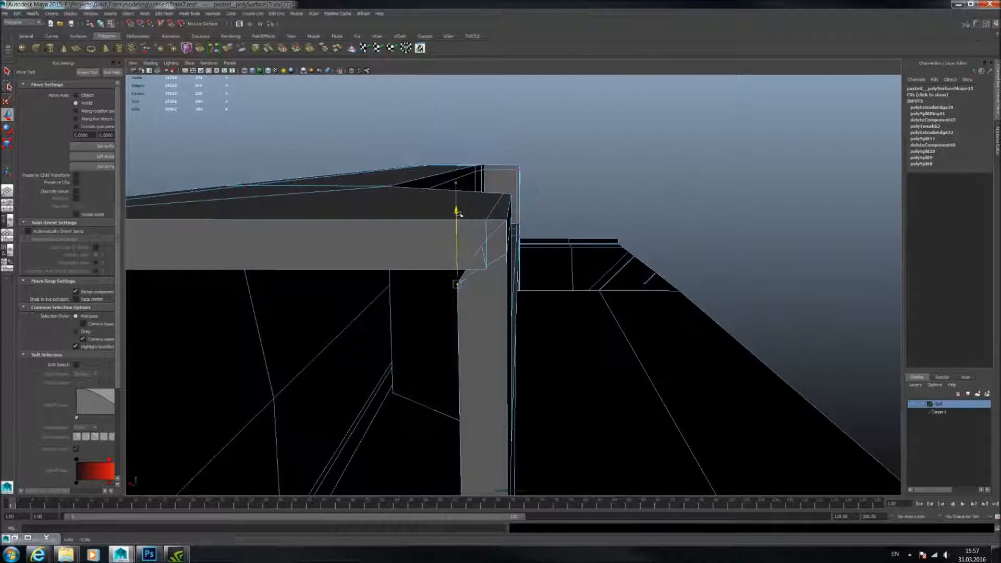
{"action": "left_click_drag", "start_coordinate": [411, 268], "coordinate": [359, 269]}
{"action": "left_click", "coordinate": [456, 289]}
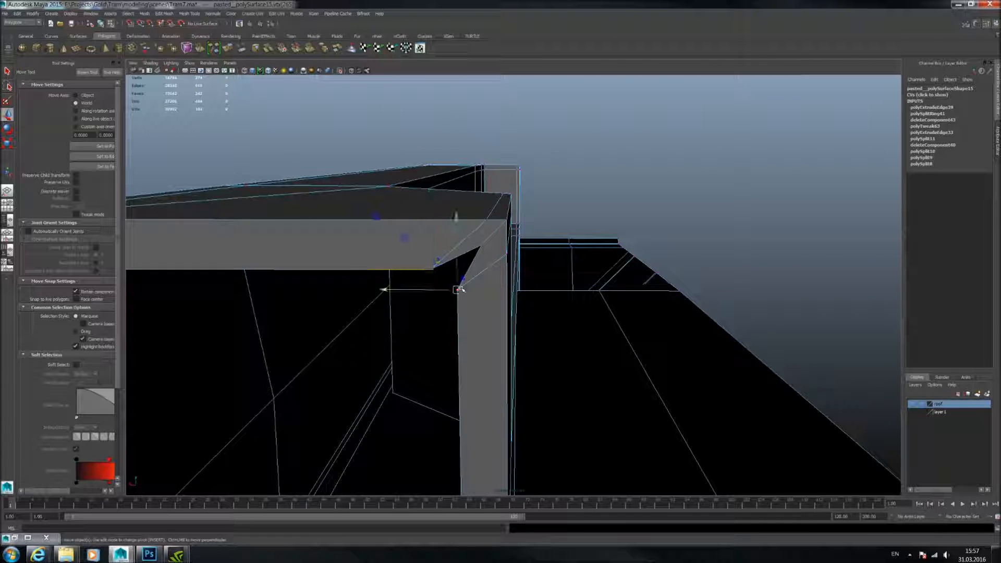
{"action": "left_click_drag", "start_coordinate": [456, 219], "coordinate": [485, 243]}
{"action": "left_click", "coordinate": [481, 245]}
{"action": "middle_click_drag", "start_coordinate": [455, 133], "coordinate": [429, 157]}
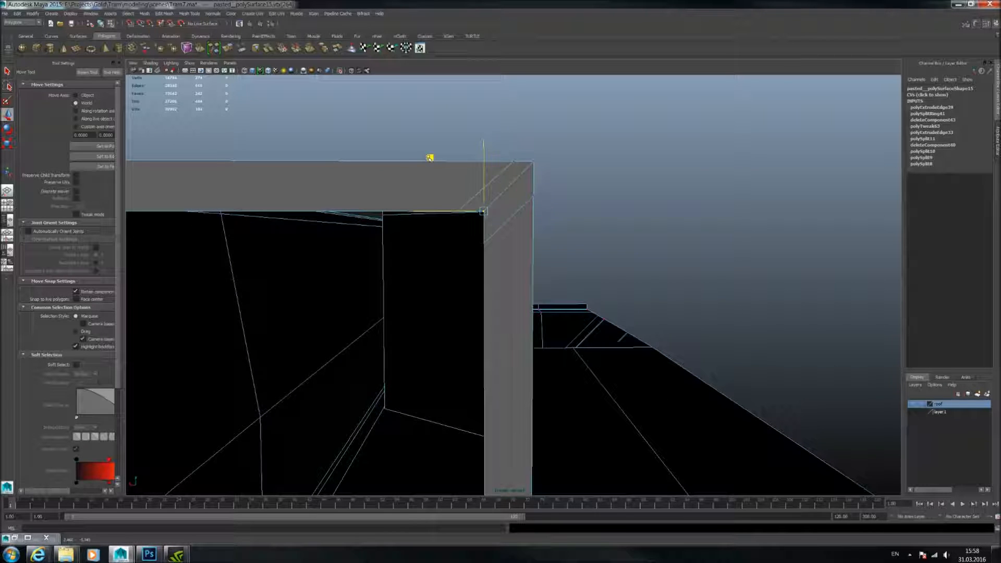
Reposition the extruded lip's vertices at the panel's upper outer corner to square up the inner edge.
{"action": "middle_click_drag", "start_coordinate": [318, 208], "coordinate": [482, 204], "text": "alt"}
{"action": "left_click_drag", "start_coordinate": [481, 203], "coordinate": [496, 227], "text": "alt"}
{"action": "left_click", "coordinate": [288, 230]}
{"action": "middle_click_drag", "start_coordinate": [351, 251], "coordinate": [394, 228], "text": "alt"}
{"action": "left_click_drag", "start_coordinate": [394, 227], "coordinate": [401, 246], "text": "alt"}
{"action": "left_click", "coordinate": [379, 289]}
{"action": "left_click_drag", "start_coordinate": [364, 293], "coordinate": [420, 276]}
{"action": "left_click", "coordinate": [359, 264]}
{"action": "left_click_drag", "start_coordinate": [308, 166], "coordinate": [335, 197]}
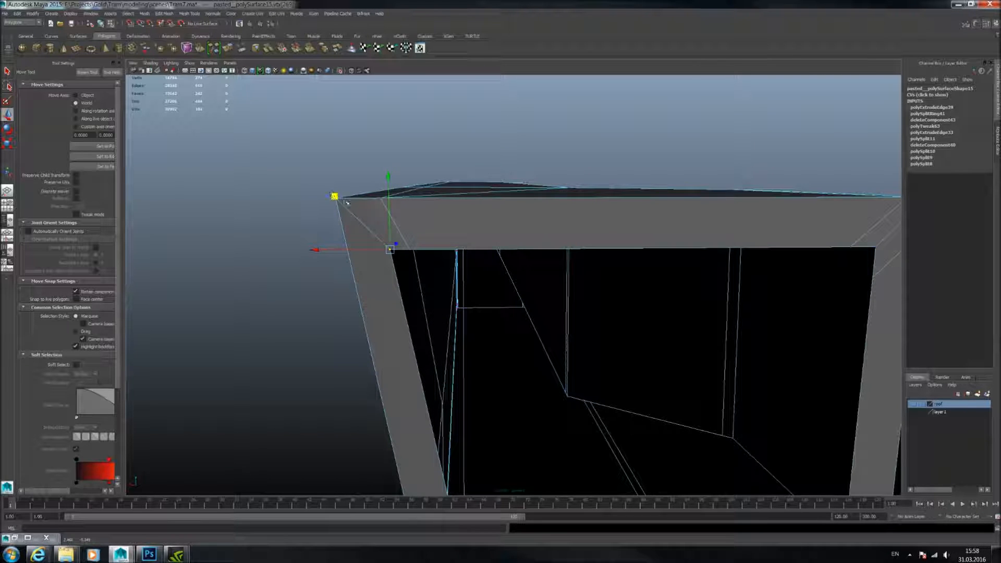
{"action": "left_click", "coordinate": [411, 251]}
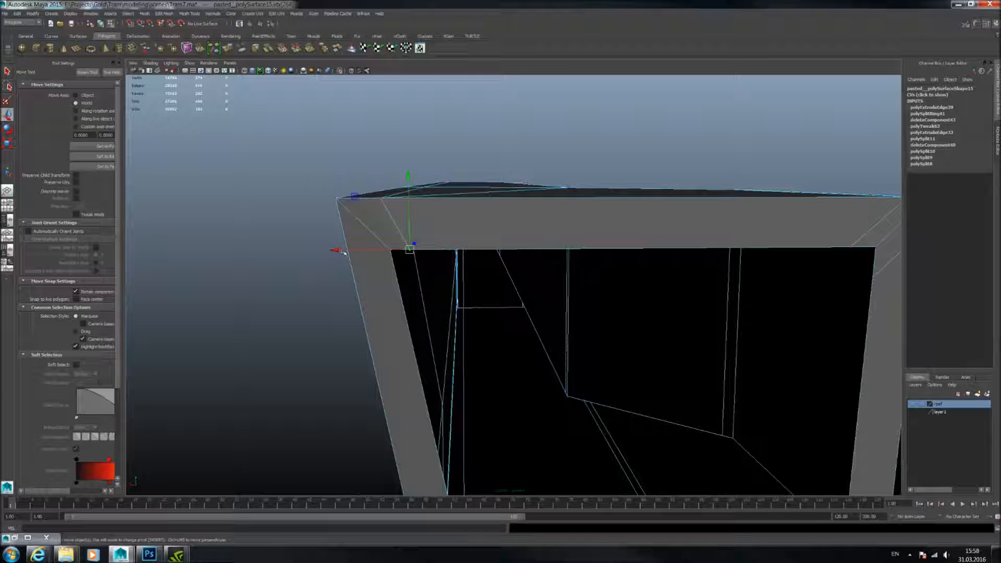
Align the extruded lip's vertices at the panel's lower outer corner, undoing a stray change along the way.
{"action": "middle_click_drag", "start_coordinate": [433, 300], "coordinate": [447, 253], "text": "alt"}
{"action": "mouse_move", "coordinate": [485, 332]}
{"action": "middle_mouse_down", "text": "alt"}
{"action": "mouse_move", "coordinate": [480, 194]}
{"action": "mouse_move", "coordinate": [501, 257]}
{"action": "mouse_move", "coordinate": [478, 268]}
{"action": "mouse_move", "coordinate": [474, 299]}
{"action": "middle_mouse_up", "text": "alt"}
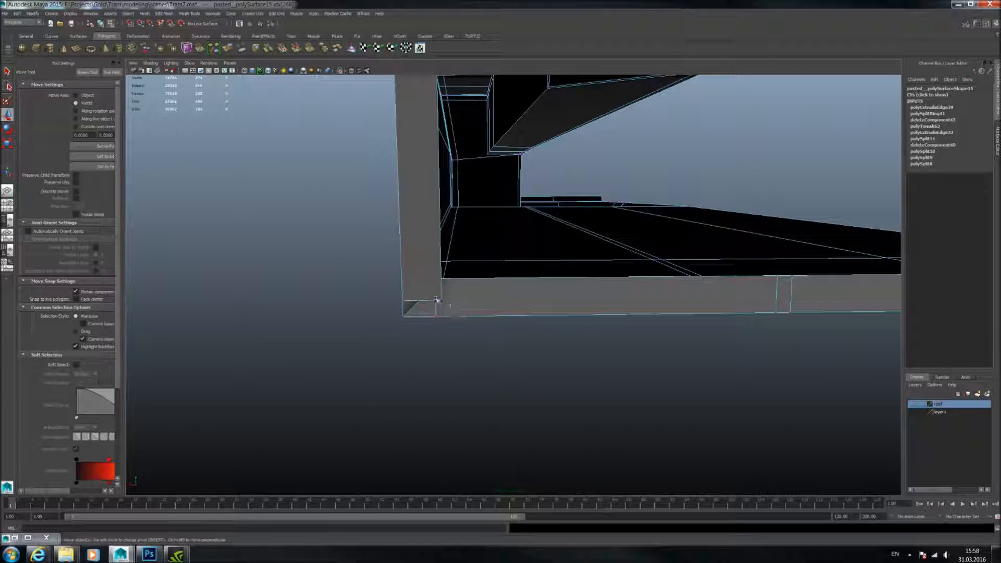
{"action": "left_click_drag", "start_coordinate": [440, 239], "coordinate": [440, 196]}
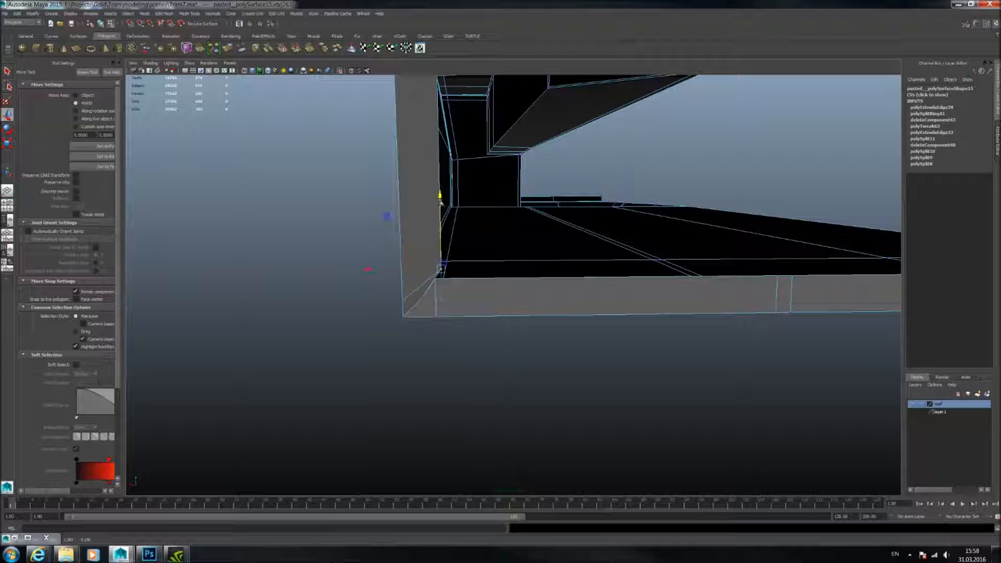
{"action": "left_click", "coordinate": [432, 279]}
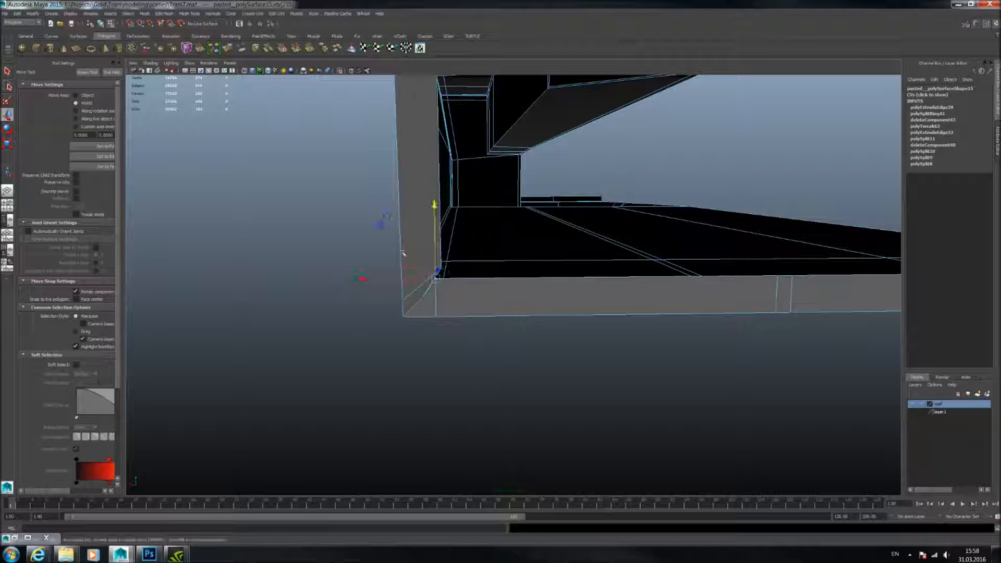
{"action": "left_click_drag", "start_coordinate": [435, 207], "coordinate": [438, 214]}
{"action": "left_click_drag", "start_coordinate": [364, 282], "coordinate": [380, 282]}
{"action": "left_click", "coordinate": [428, 297]}
{"action": "left_click", "coordinate": [425, 295]}
{"action": "left_click_drag", "start_coordinate": [368, 243], "coordinate": [389, 228]}
{"action": "scroll", "coordinate": [444, 278], "scroll_direction": "up", "scroll_amount": 2}
{"action": "left_click", "coordinate": [428, 281]}
{"action": "left_click_drag", "start_coordinate": [441, 265], "coordinate": [459, 226], "text": "alt"}
{"action": "left_click", "coordinate": [455, 184]}
{"action": "key", "text": "ctrl+z"}
{"action": "left_click_drag", "start_coordinate": [451, 178], "coordinate": [451, 178]}
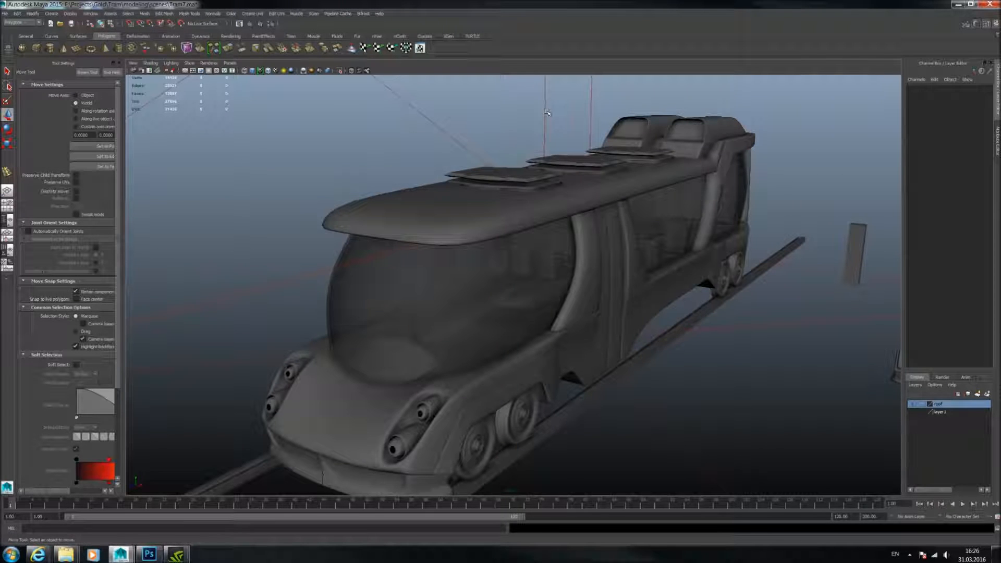
Examine the whole tram from the front and side, and the panel joints beside the rear wheels.
{"action": "left_click_drag", "start_coordinate": [658, 197], "coordinate": [617, 170], "text": "alt"}
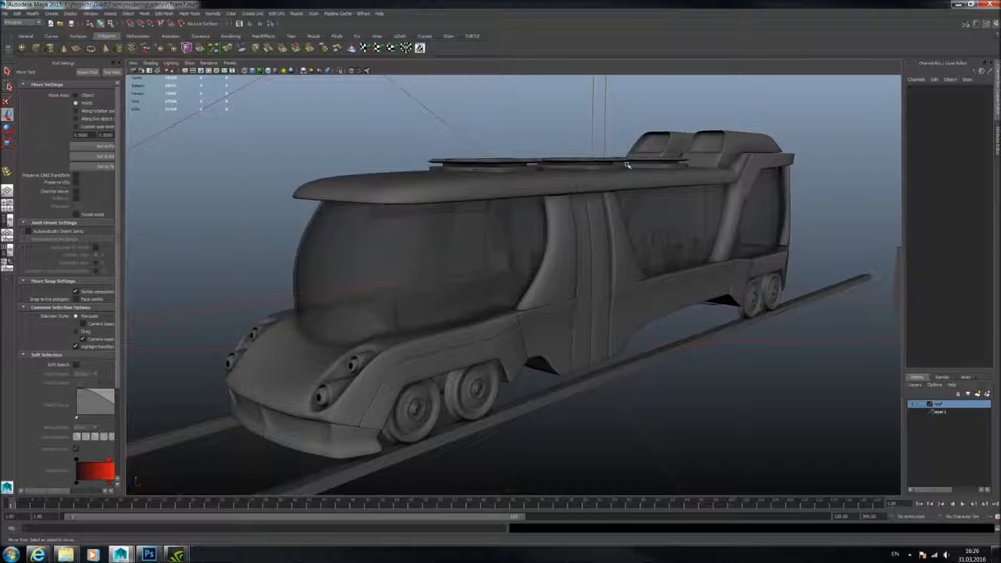
{"action": "left_click_drag", "start_coordinate": [702, 167], "coordinate": [652, 179], "text": "alt"}
{"action": "middle_click_drag", "start_coordinate": [652, 179], "coordinate": [574, 157], "text": "alt"}
{"action": "right_click_drag", "start_coordinate": [574, 156], "coordinate": [629, 164], "text": "alt"}
{"action": "left_click_drag", "start_coordinate": [617, 164], "coordinate": [585, 164], "text": "alt"}
{"action": "middle_click_drag", "start_coordinate": [585, 163], "coordinate": [677, 157], "text": "alt"}
{"action": "right_click_drag", "start_coordinate": [677, 157], "coordinate": [590, 156], "text": "alt"}
{"action": "middle_click_drag", "start_coordinate": [591, 155], "coordinate": [715, 150], "text": "alt"}
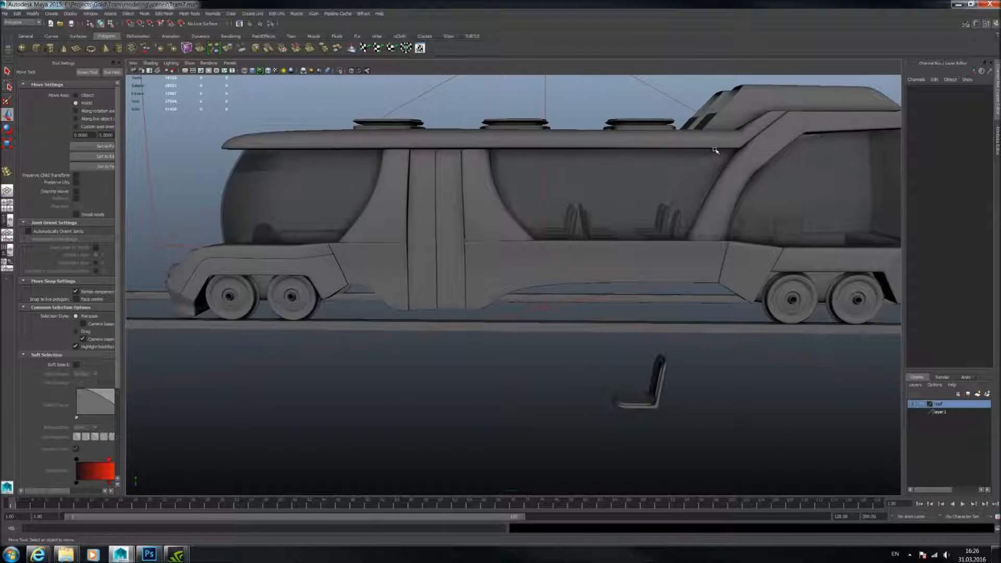
{"action": "left_click_drag", "start_coordinate": [715, 151], "coordinate": [641, 145], "text": "alt"}
{"action": "right_click_drag", "start_coordinate": [641, 145], "coordinate": [724, 175], "text": "alt"}
{"action": "left_click_drag", "start_coordinate": [724, 174], "coordinate": [718, 175], "text": "alt"}
{"action": "middle_click_drag", "start_coordinate": [717, 174], "coordinate": [655, 197], "text": "alt"}
{"action": "left_click_drag", "start_coordinate": [655, 196], "coordinate": [682, 208], "text": "alt"}
{"action": "middle_click_drag", "start_coordinate": [682, 208], "coordinate": [659, 170], "text": "alt"}
{"action": "right_click_drag", "start_coordinate": [653, 193], "coordinate": [797, 261], "text": "alt"}
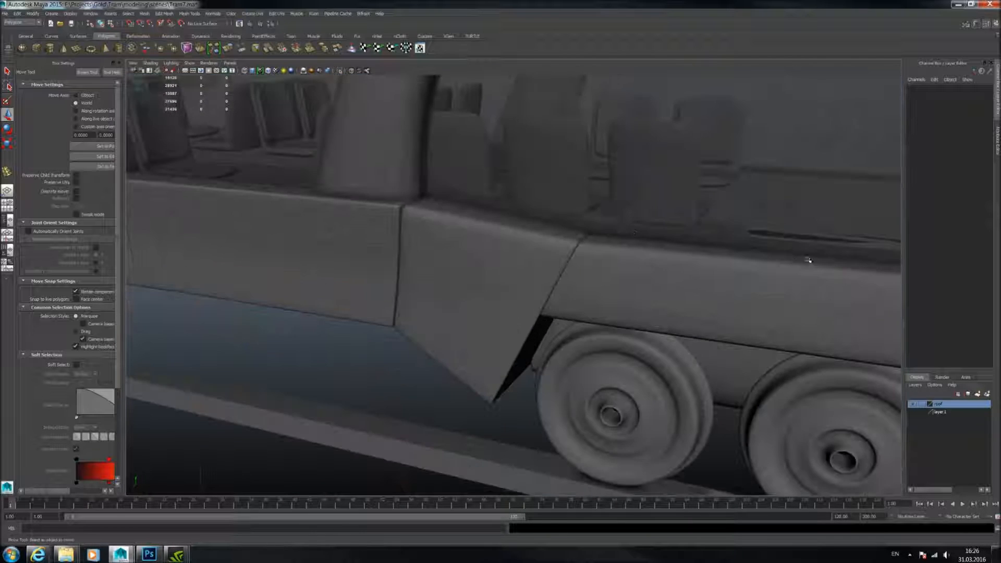
Select the body panels around the rear wheels and examine them from the side and from underneath.
{"action": "left_click", "coordinate": [506, 235]}
{"action": "left_click_drag", "start_coordinate": [506, 236], "coordinate": [610, 259], "text": "alt"}
{"action": "left_click", "coordinate": [799, 308], "text": "shift"}
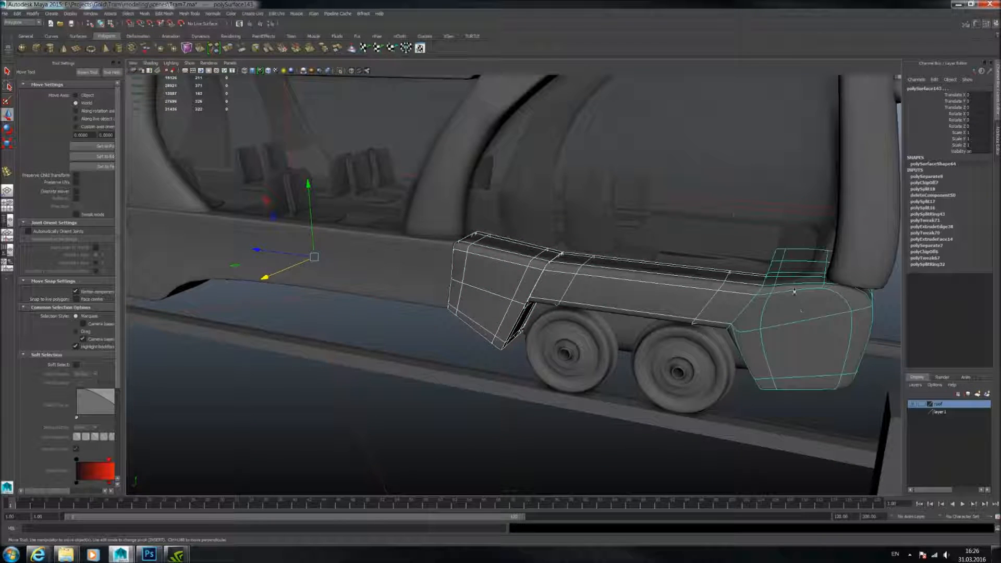
{"action": "middle_click_drag", "start_coordinate": [697, 201], "coordinate": [659, 183], "text": "alt"}
{"action": "right_click_drag", "start_coordinate": [713, 212], "coordinate": [766, 230], "text": "alt"}
{"action": "left_click_drag", "start_coordinate": [368, 202], "coordinate": [561, 207], "text": "alt"}
{"action": "left_click", "coordinate": [692, 183], "text": "shift"}
{"action": "left_click_drag", "start_coordinate": [639, 188], "coordinate": [650, 150], "text": "alt"}
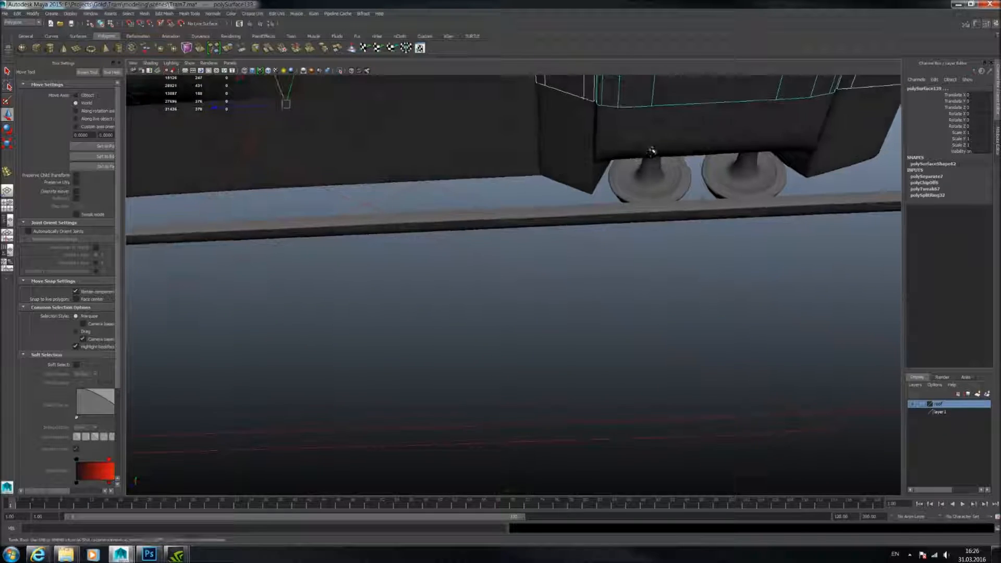
{"action": "middle_click_drag", "start_coordinate": [650, 150], "coordinate": [636, 218], "text": "alt"}
{"action": "middle_click_drag", "start_coordinate": [640, 177], "coordinate": [630, 303], "text": "alt"}
{"action": "left_click_drag", "start_coordinate": [630, 303], "coordinate": [629, 321], "text": "alt"}
{"action": "middle_click_drag", "start_coordinate": [630, 321], "coordinate": [628, 304], "text": "alt"}
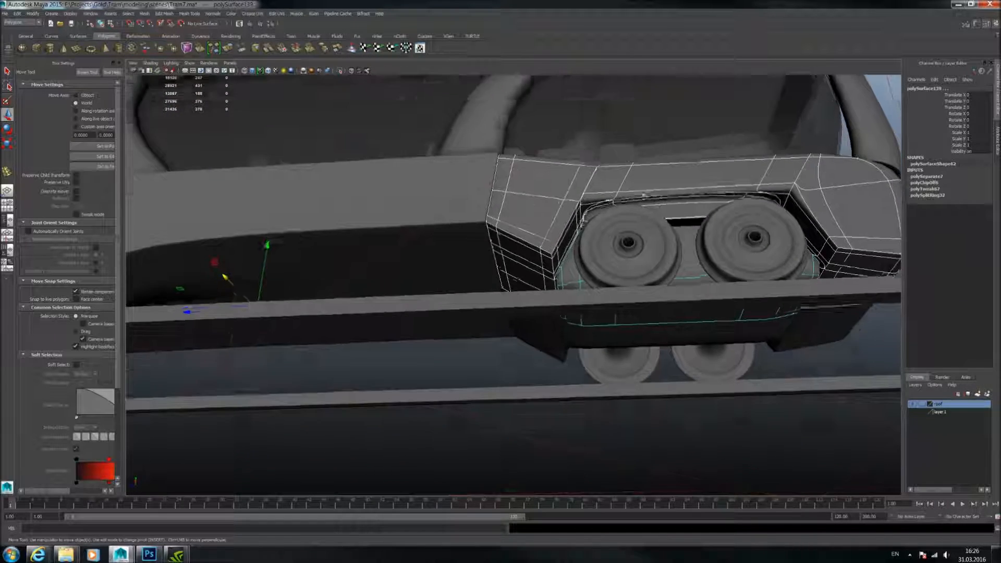
{"action": "right_click_drag", "start_coordinate": [576, 266], "coordinate": [628, 265], "text": "alt"}
{"action": "left_click_drag", "start_coordinate": [534, 174], "coordinate": [593, 270], "text": "alt"}
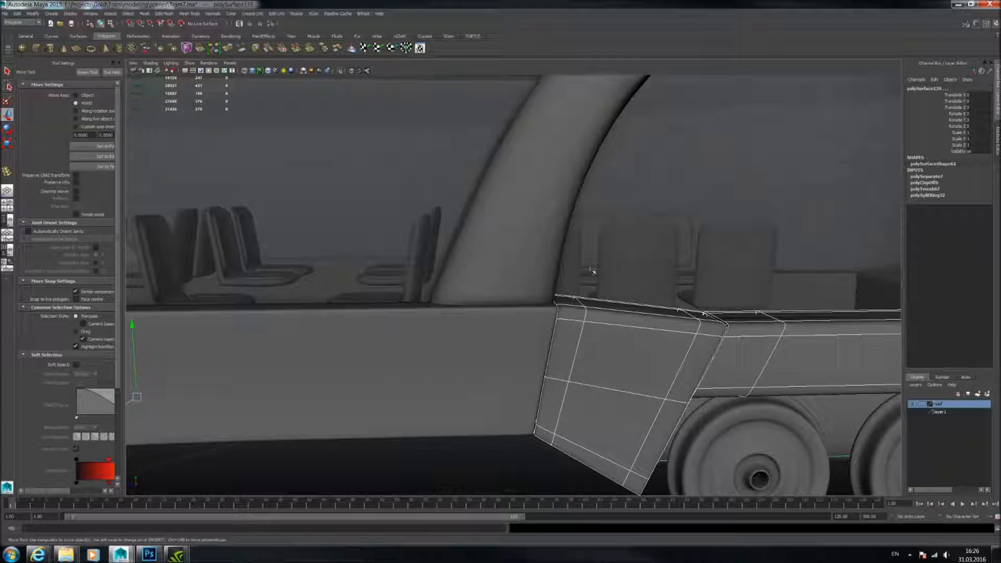
Select the lower side panel with the adjoining angled panel to inspect their joint, and clear the selection.
{"action": "left_click", "coordinate": [548, 324]}
{"action": "left_click", "coordinate": [583, 328], "text": "shift"}
{"action": "left_click_drag", "start_coordinate": [617, 286], "coordinate": [545, 281], "text": "alt"}
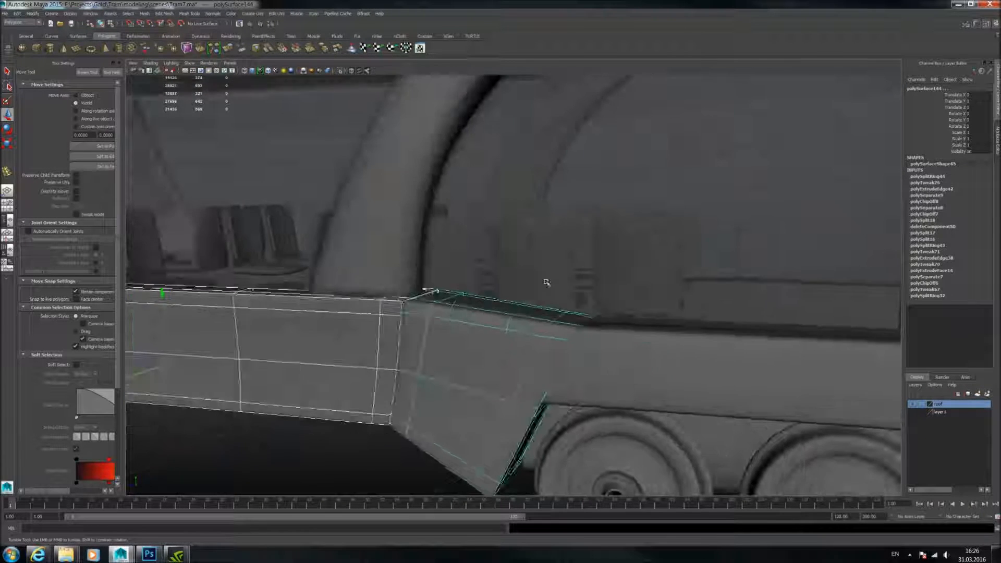
{"action": "left_click", "coordinate": [341, 438]}
Examine the joint between the rear curved pillar and the side panel, toggling the smooth preview off and on.
{"action": "scroll", "coordinate": [416, 342], "scroll_direction": "down", "scroll_amount": 3}
{"action": "left_click_drag", "start_coordinate": [459, 303], "coordinate": [405, 351], "text": "alt"}
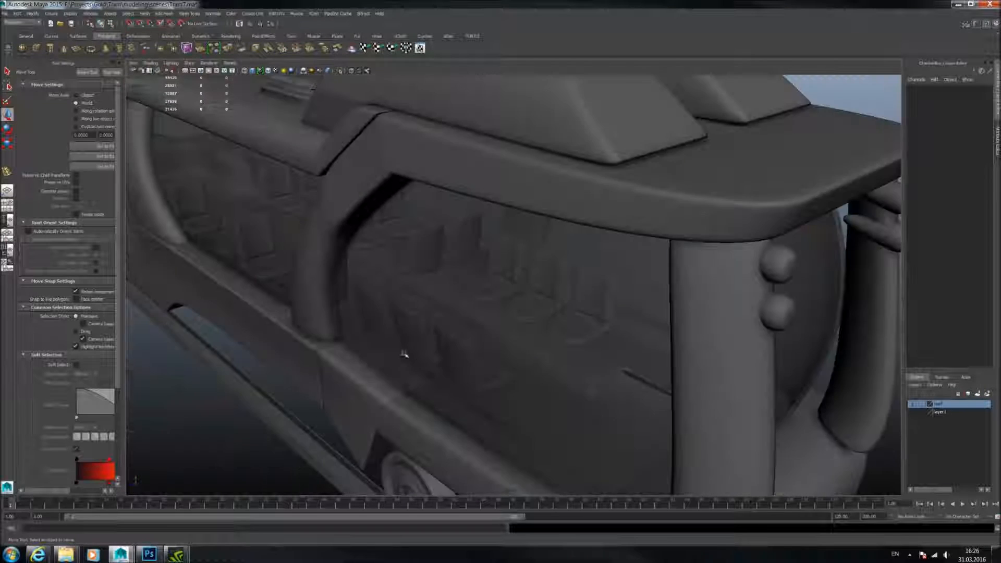
{"action": "middle_click_drag", "start_coordinate": [405, 350], "coordinate": [501, 311], "text": "alt"}
{"action": "scroll", "coordinate": [501, 311], "scroll_direction": "up", "scroll_amount": 4}
{"action": "left_click_drag", "start_coordinate": [501, 311], "coordinate": [445, 327], "text": "alt"}
{"action": "left_click", "coordinate": [388, 307]}
{"action": "key", "text": "1"}
{"action": "key", "text": "3"}
{"action": "left_click", "coordinate": [352, 285]}
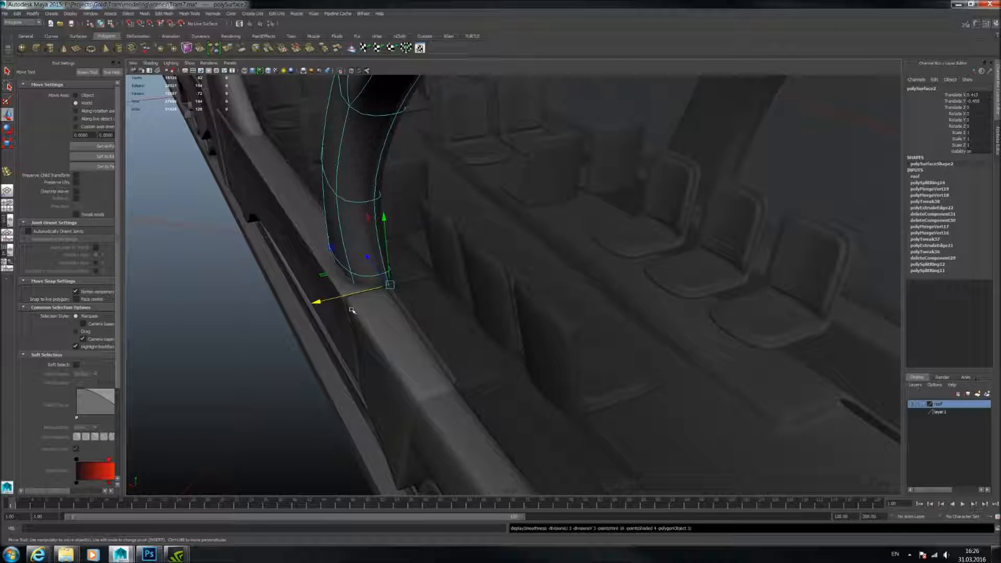
{"action": "left_click", "coordinate": [245, 335]}
Select the angled panel ahead of the rear wheels and examine its joints and inner return beside the wheel.
{"action": "left_click_drag", "start_coordinate": [281, 333], "coordinate": [469, 292], "text": "alt"}
{"action": "right_click_drag", "start_coordinate": [469, 292], "coordinate": [548, 328], "text": "alt"}
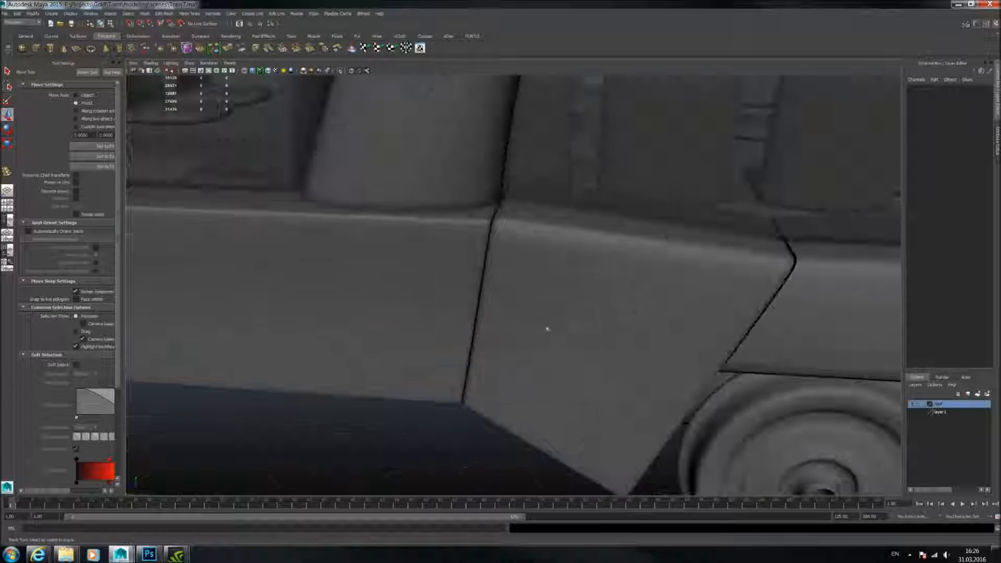
{"action": "left_click", "coordinate": [565, 310]}
{"action": "left_click_drag", "start_coordinate": [568, 309], "coordinate": [580, 282], "text": "alt"}
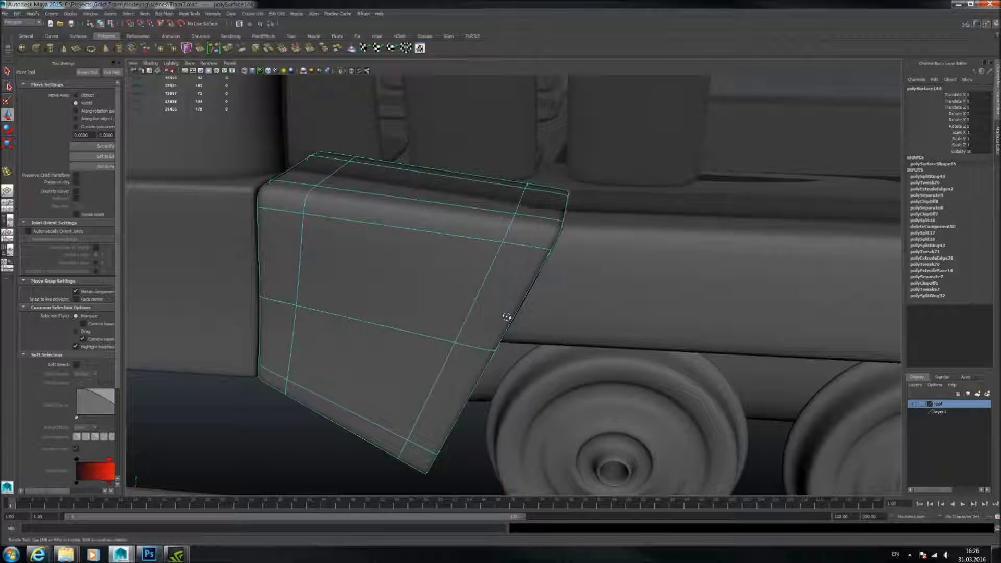
{"action": "left_click_drag", "start_coordinate": [507, 317], "coordinate": [496, 301], "text": "alt"}
{"action": "middle_click_drag", "start_coordinate": [422, 218], "coordinate": [436, 241], "text": "alt"}
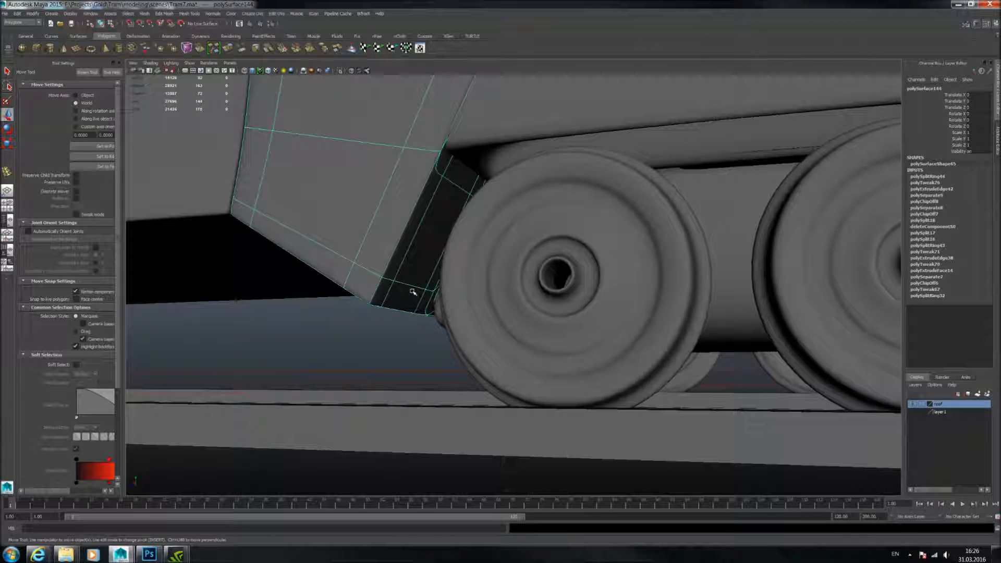
{"action": "right_click_drag", "start_coordinate": [406, 181], "coordinate": [402, 209], "text": "alt"}
{"action": "left_click_drag", "start_coordinate": [487, 196], "coordinate": [544, 238], "text": "alt"}
{"action": "left_click_drag", "start_coordinate": [542, 197], "coordinate": [437, 213], "text": "alt"}
Compare the upper corner where the angled panel meets the side panel with smoothing off and on.
{"action": "left_click_drag", "start_coordinate": [618, 221], "coordinate": [627, 339], "text": "alt"}
{"action": "right_click_drag", "start_coordinate": [627, 339], "coordinate": [662, 318], "text": "alt"}
{"action": "middle_click_drag", "start_coordinate": [644, 308], "coordinate": [626, 353], "text": "alt"}
{"action": "right_click_drag", "start_coordinate": [626, 353], "coordinate": [656, 352], "text": "alt"}
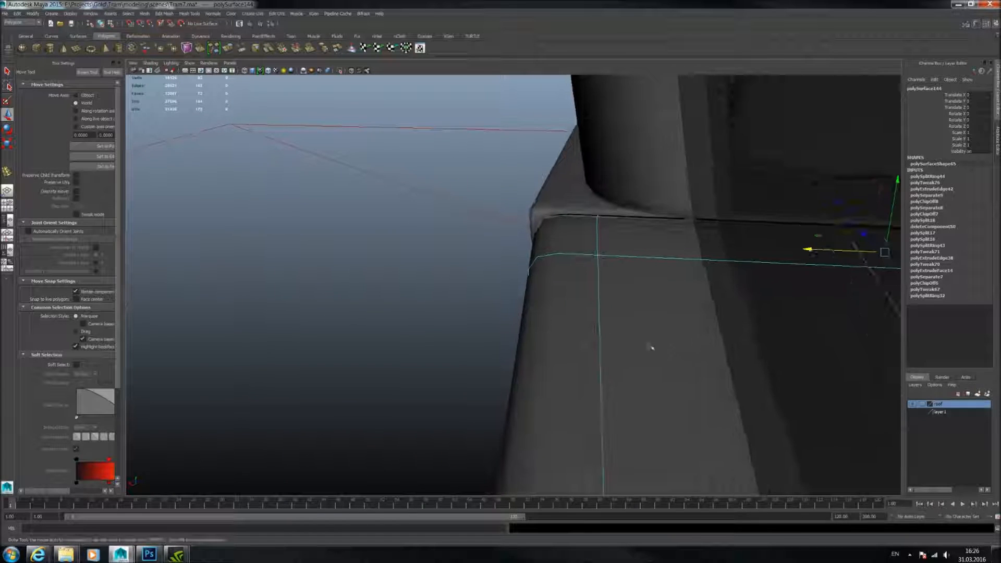
{"action": "key", "text": "1"}
{"action": "left_click", "coordinate": [568, 208]}
{"action": "key", "text": "1"}
{"action": "key", "text": "3"}
{"action": "left_click", "coordinate": [556, 233]}
{"action": "key", "text": "3"}
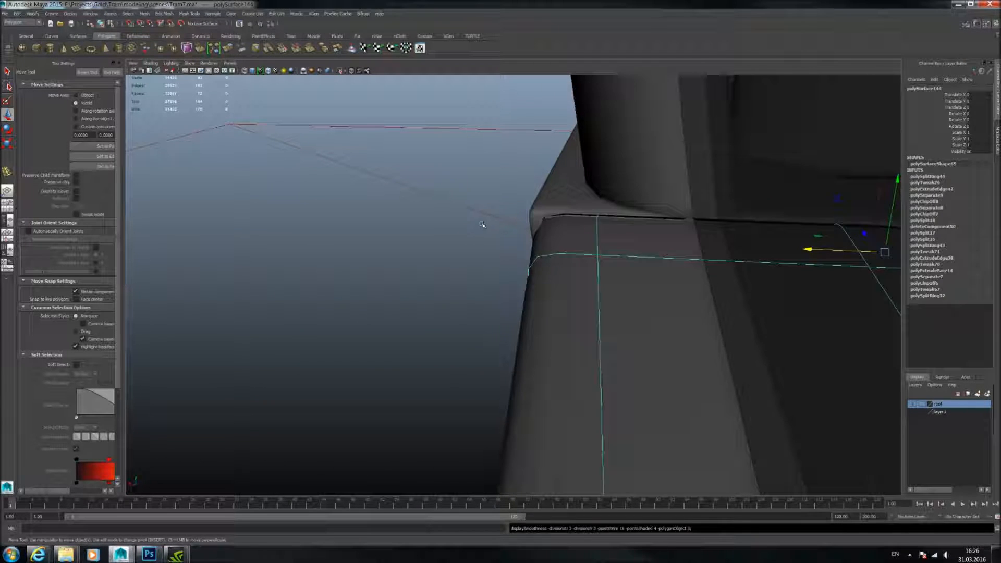
Insert an edge loop in the unsmoothed angled panel ahead of the rear wheels and check its smoothed corner.
{"action": "left_click_drag", "start_coordinate": [503, 279], "coordinate": [615, 259], "text": "alt"}
{"action": "key", "text": "1"}
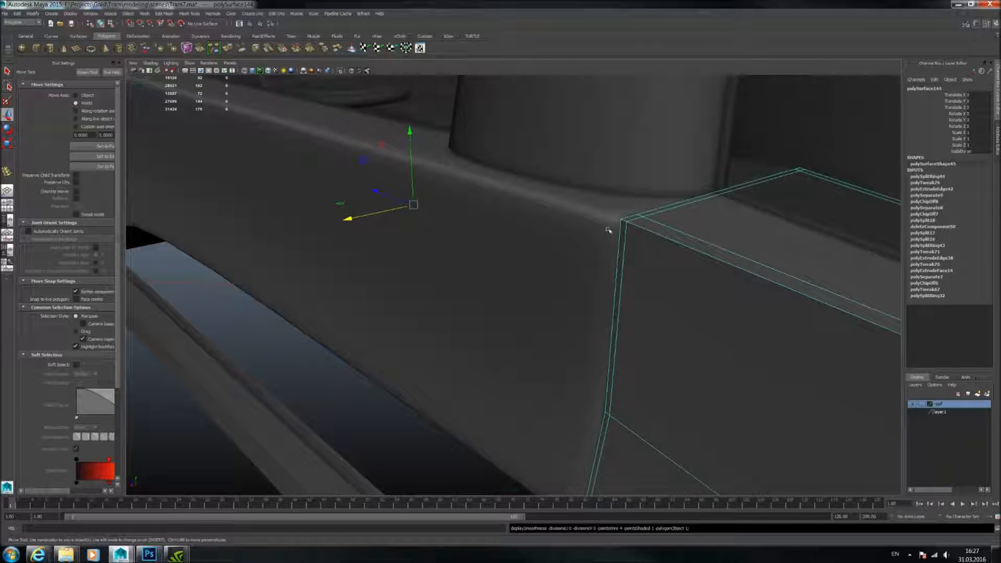
{"action": "left_click_drag", "start_coordinate": [735, 269], "coordinate": [195, 186], "text": "alt"}
{"action": "left_click", "coordinate": [7, 172]}
{"action": "left_click_drag", "start_coordinate": [444, 235], "coordinate": [440, 235]}
{"action": "left_click_drag", "start_coordinate": [509, 228], "coordinate": [576, 249], "text": "alt"}
{"action": "middle_click_drag", "start_coordinate": [576, 249], "coordinate": [487, 240], "text": "alt"}
{"action": "left_click_drag", "start_coordinate": [488, 240], "coordinate": [469, 264], "text": "alt"}
{"action": "right_click_drag", "start_coordinate": [469, 264], "coordinate": [497, 243]}
{"action": "scroll", "coordinate": [490, 245], "scroll_direction": "down", "scroll_amount": 2}
{"action": "left_click_drag", "start_coordinate": [490, 246], "coordinate": [640, 295], "text": "alt"}
{"action": "scroll", "coordinate": [652, 296], "scroll_direction": "up", "scroll_amount": 2}
{"action": "left_click_drag", "start_coordinate": [581, 282], "coordinate": [497, 261], "text": "alt"}
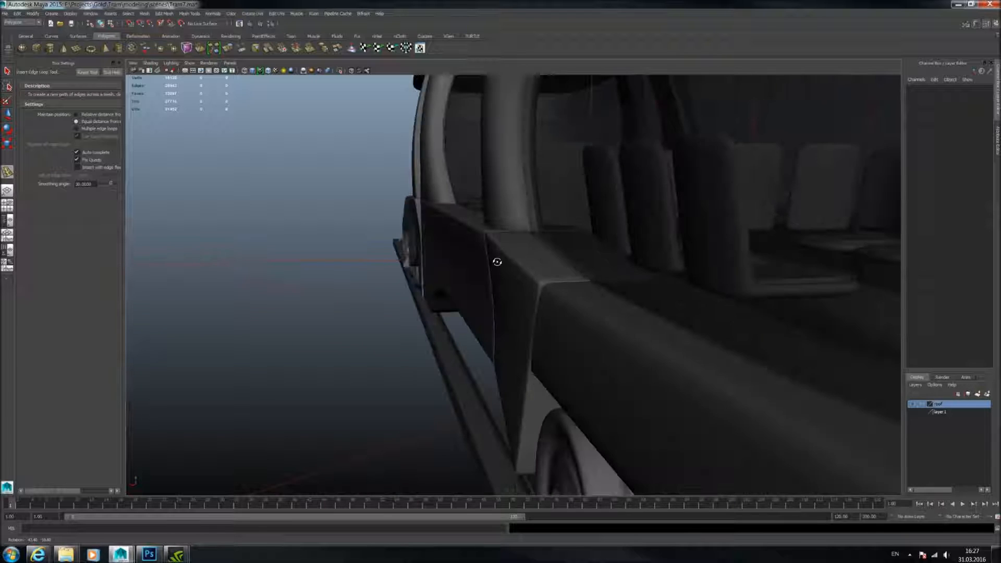
Leave the edge loop tool and examine the joints between the side panels around the rear wheels.
{"action": "left_click", "coordinate": [7, 71]}
{"action": "left_click_drag", "start_coordinate": [459, 240], "coordinate": [572, 295], "text": "alt"}
{"action": "scroll", "coordinate": [552, 243], "scroll_direction": "up", "scroll_amount": 1}
{"action": "scroll", "coordinate": [534, 255], "scroll_direction": "down", "scroll_amount": 3}
{"action": "scroll", "coordinate": [529, 272], "scroll_direction": "down", "scroll_amount": 3}
{"action": "scroll", "coordinate": [514, 271], "scroll_direction": "up", "scroll_amount": 4}
{"action": "scroll", "coordinate": [509, 286], "scroll_direction": "up", "scroll_amount": 2}
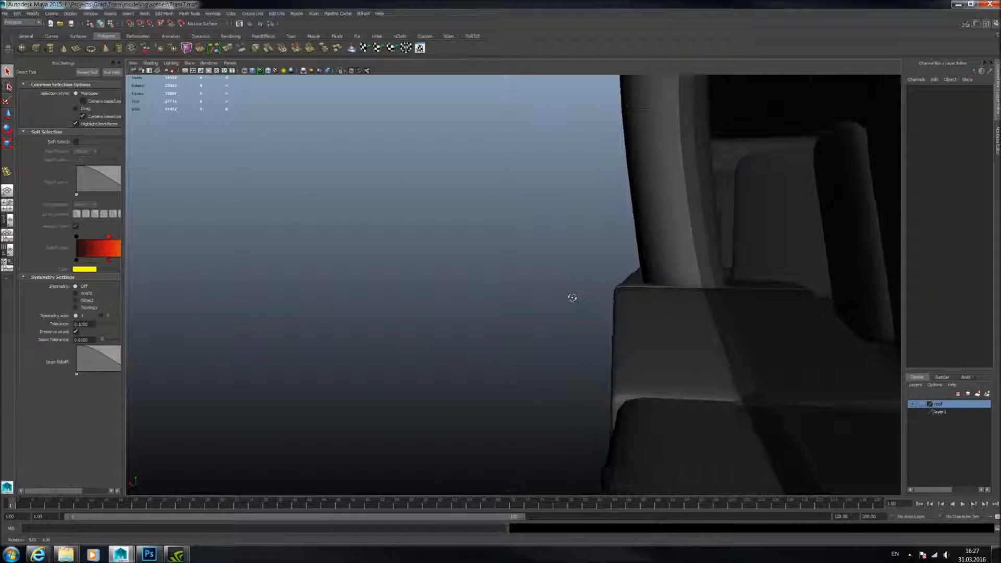
{"action": "right_click_drag", "start_coordinate": [572, 296], "coordinate": [653, 298], "text": "alt"}
{"action": "left_click_drag", "start_coordinate": [653, 298], "coordinate": [511, 282], "text": "alt"}
{"action": "scroll", "coordinate": [593, 306], "scroll_direction": "down", "scroll_amount": 1}
Isolate the side panel above the rear wheels, examine its open end, and return to the full tram from the interior.
{"action": "left_click", "coordinate": [504, 298]}
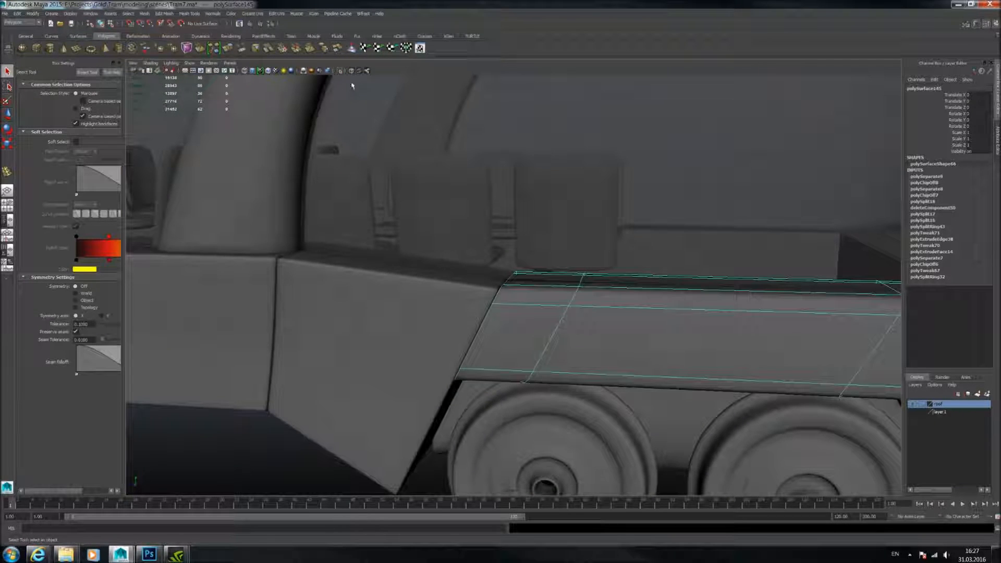
{"action": "left_click", "coordinate": [340, 71]}
{"action": "left_click_drag", "start_coordinate": [417, 179], "coordinate": [499, 199], "text": "alt"}
{"action": "scroll", "coordinate": [483, 248], "scroll_direction": "up", "scroll_amount": 3}
{"action": "left_click_drag", "start_coordinate": [483, 248], "coordinate": [543, 280], "text": "alt"}
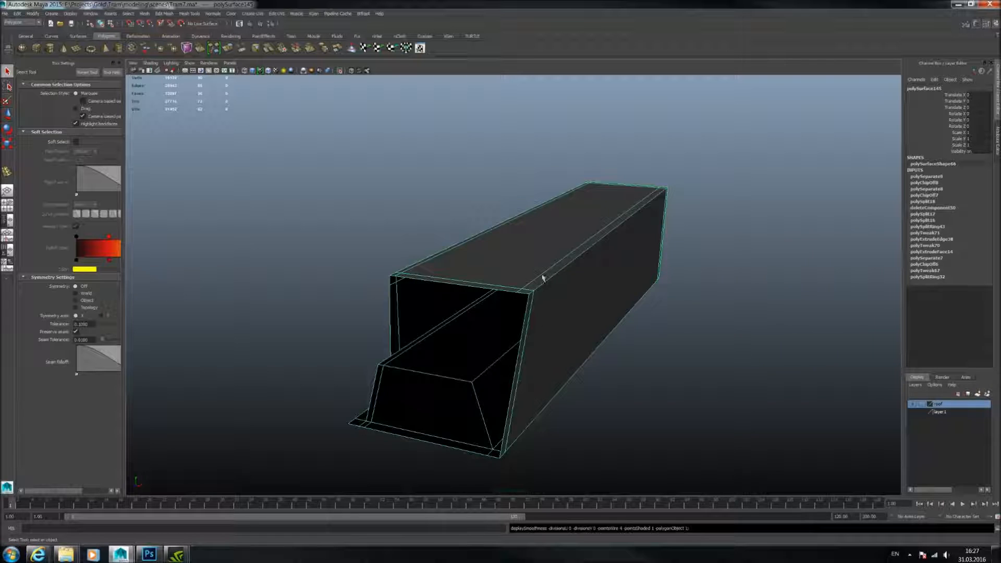
{"action": "middle_click_drag", "start_coordinate": [542, 280], "coordinate": [554, 236], "text": "alt"}
{"action": "left_click_drag", "start_coordinate": [554, 236], "coordinate": [605, 228], "text": "alt"}
{"action": "left_click", "coordinate": [340, 71]}
{"action": "left_click_drag", "start_coordinate": [482, 235], "coordinate": [539, 191], "text": "alt"}
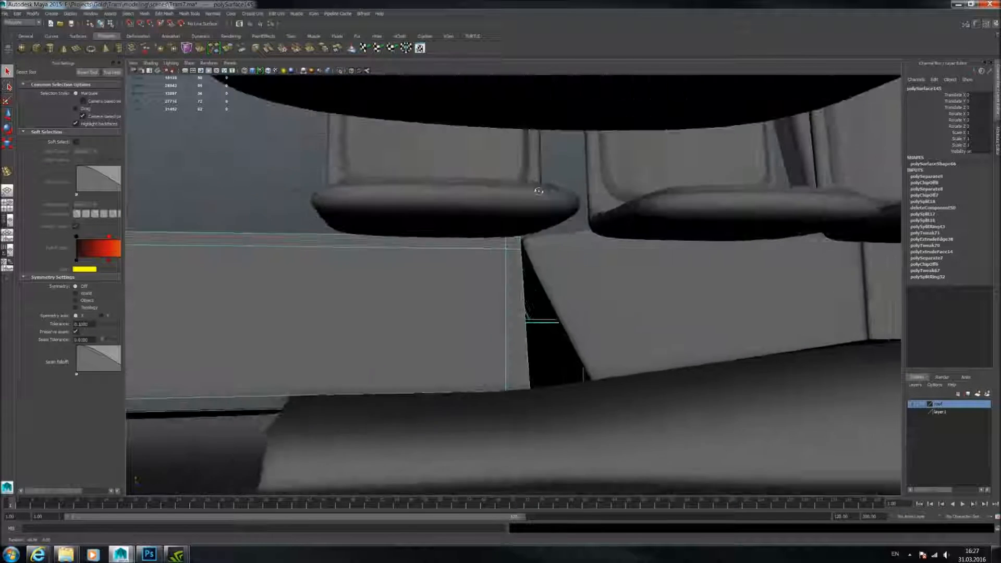
Compare the gap at the inner joint beside the seats with smoothing on and off.
{"action": "left_click", "coordinate": [548, 262]}
{"action": "key", "text": "3"}
{"action": "key", "text": "1"}
{"action": "mouse_move", "coordinate": [589, 288]}
{"action": "left_mouse_down", "text": "alt"}
{"action": "mouse_move", "coordinate": [584, 281]}
{"action": "mouse_move", "coordinate": [597, 279]}
{"action": "mouse_move", "coordinate": [581, 264]}
{"action": "mouse_move", "coordinate": [577, 293]}
{"action": "left_mouse_up", "text": "alt"}
{"action": "left_click", "coordinate": [482, 346]}
{"action": "left_click_drag", "start_coordinate": [535, 328], "coordinate": [505, 293], "text": "alt"}
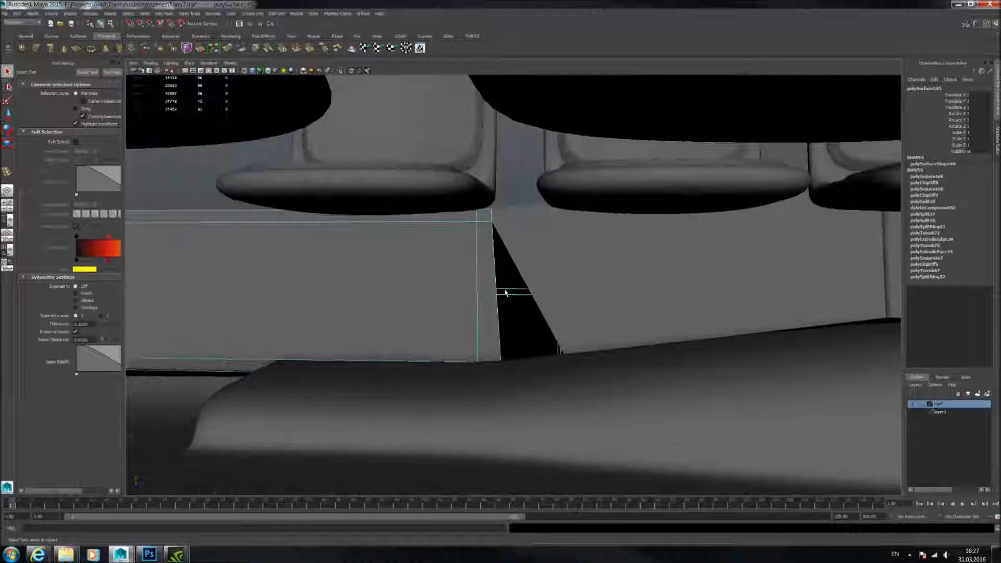
Move the inner face's bottom end vertex on the rear-wheel side panel to the angled panel's lower corner, closing the gap.
{"action": "right_click_drag", "start_coordinate": [491, 309], "coordinate": [465, 331]}
{"action": "left_click_drag", "start_coordinate": [464, 331], "coordinate": [501, 306], "text": "alt"}
{"action": "left_click", "coordinate": [571, 324]}
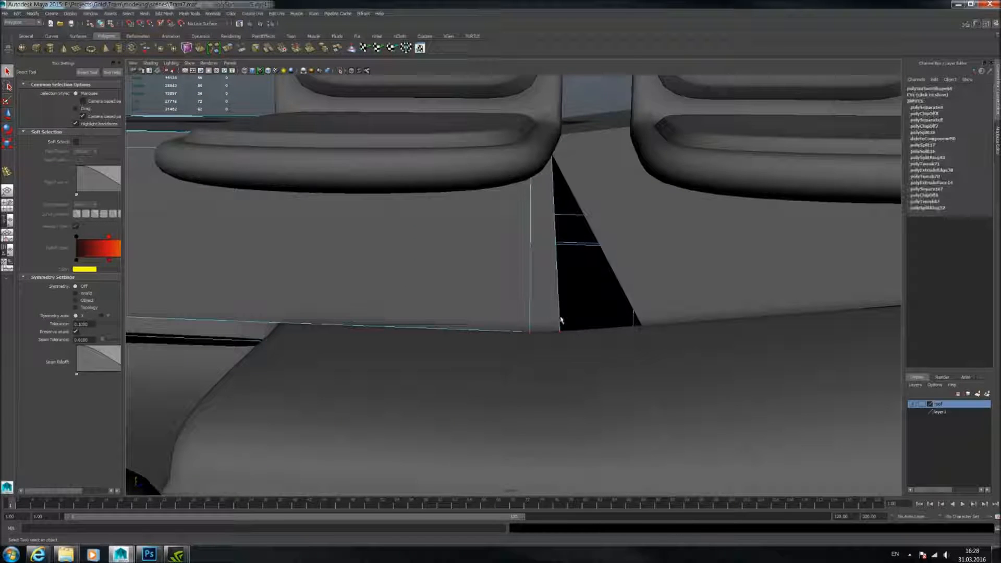
{"action": "key", "text": "w"}
{"action": "middle_click_drag", "start_coordinate": [440, 234], "coordinate": [559, 242]}
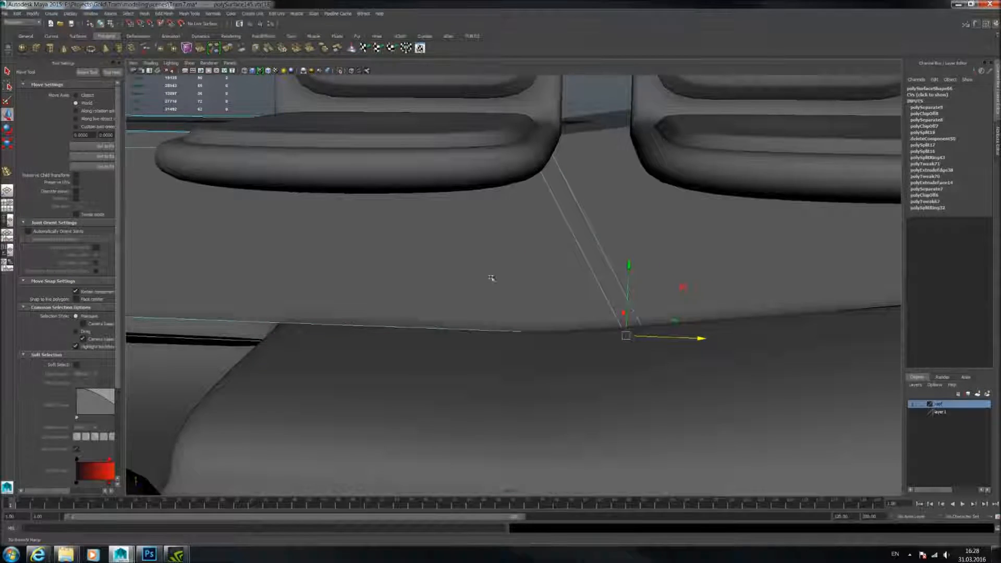
Examine the inner corner between the side panel, its neighbour and the floor piece, toggling their smooth preview.
{"action": "left_click_drag", "start_coordinate": [500, 281], "coordinate": [391, 279], "text": "alt"}
{"action": "scroll", "coordinate": [577, 266], "scroll_direction": "down", "scroll_amount": 3}
{"action": "left_click_drag", "start_coordinate": [577, 266], "coordinate": [413, 268], "text": "alt"}
{"action": "middle_click_drag", "start_coordinate": [414, 268], "coordinate": [521, 262], "text": "alt"}
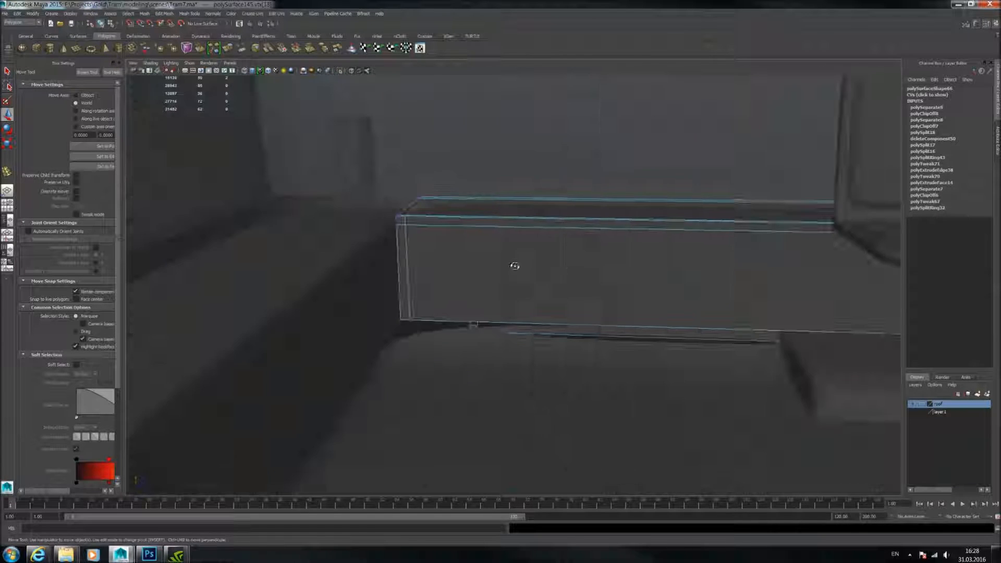
{"action": "left_click_drag", "start_coordinate": [520, 261], "coordinate": [477, 286], "text": "alt"}
{"action": "left_click_drag", "start_coordinate": [512, 246], "coordinate": [358, 290], "text": "alt"}
{"action": "left_click", "coordinate": [286, 293]}
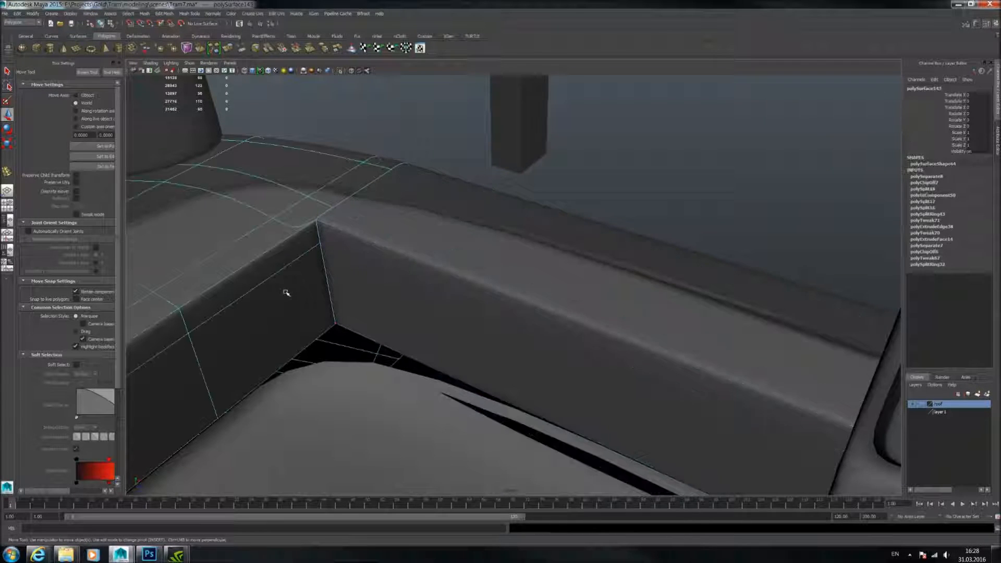
{"action": "key", "text": "1"}
{"action": "key", "text": "3"}
{"action": "left_click", "coordinate": [357, 376]}
{"action": "key", "text": "1"}
{"action": "key", "text": "1"}
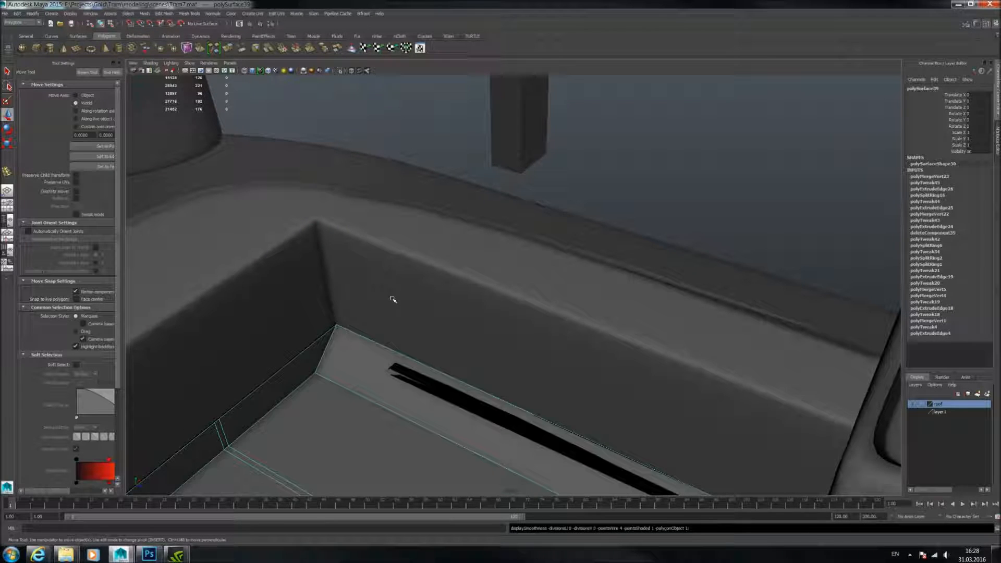
{"action": "key", "text": "3"}
{"action": "left_click", "coordinate": [469, 278]}
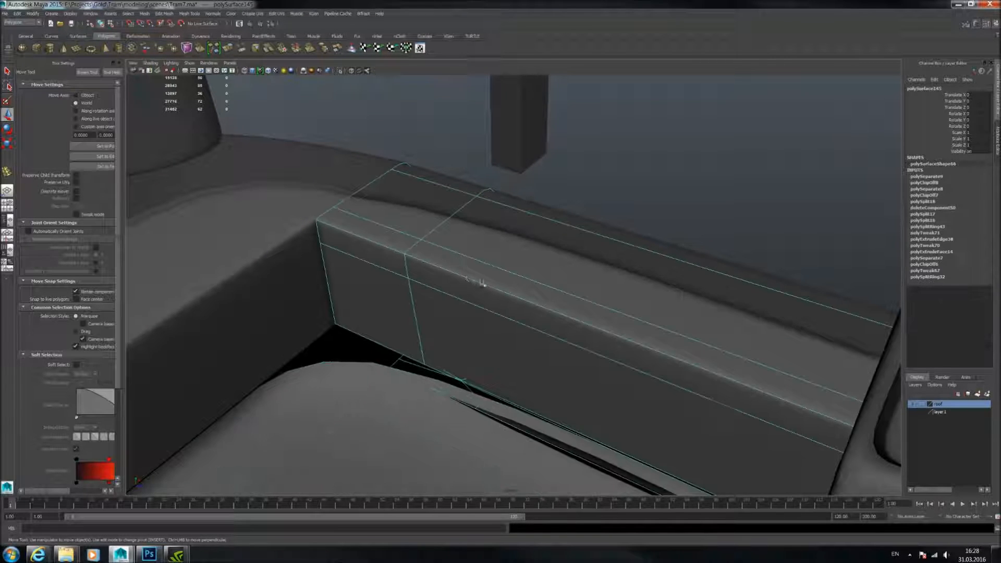
Isolate the side panel above the rear wheels with smoothing off and switch to edge selection.
{"action": "key", "text": "f"}
{"action": "left_click_drag", "start_coordinate": [443, 198], "coordinate": [565, 290], "text": "alt"}
{"action": "right_click_drag", "start_coordinate": [565, 291], "coordinate": [563, 264], "text": "alt"}
{"action": "left_click_drag", "start_coordinate": [562, 264], "coordinate": [543, 261], "text": "alt"}
{"action": "right_click_drag", "start_coordinate": [529, 270], "coordinate": [528, 249]}
{"action": "left_click_drag", "start_coordinate": [573, 246], "coordinate": [400, 286], "text": "alt"}
{"action": "key", "text": "1"}
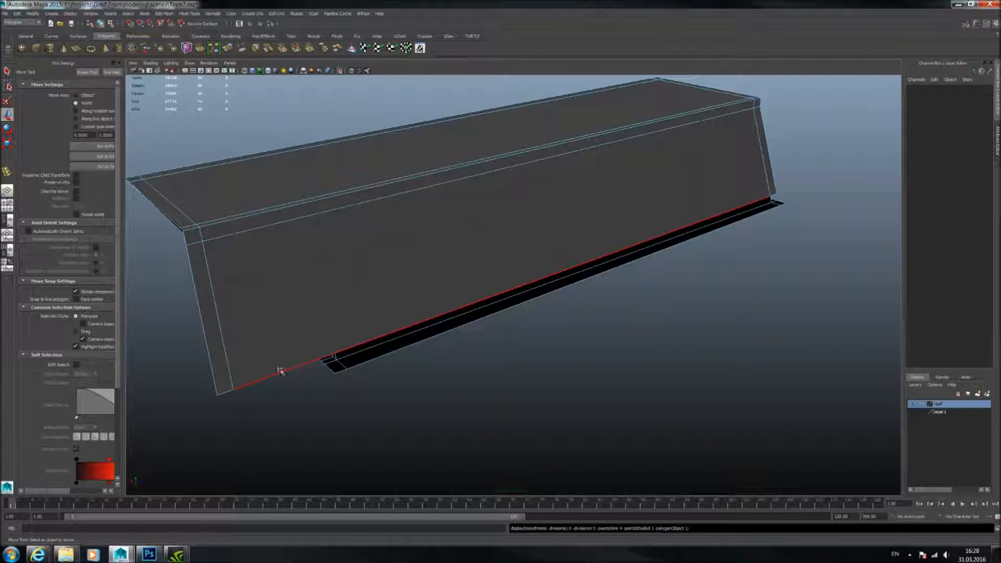
Select the border edges around the open end of the isolated side panel.
{"action": "left_click", "coordinate": [227, 388]}
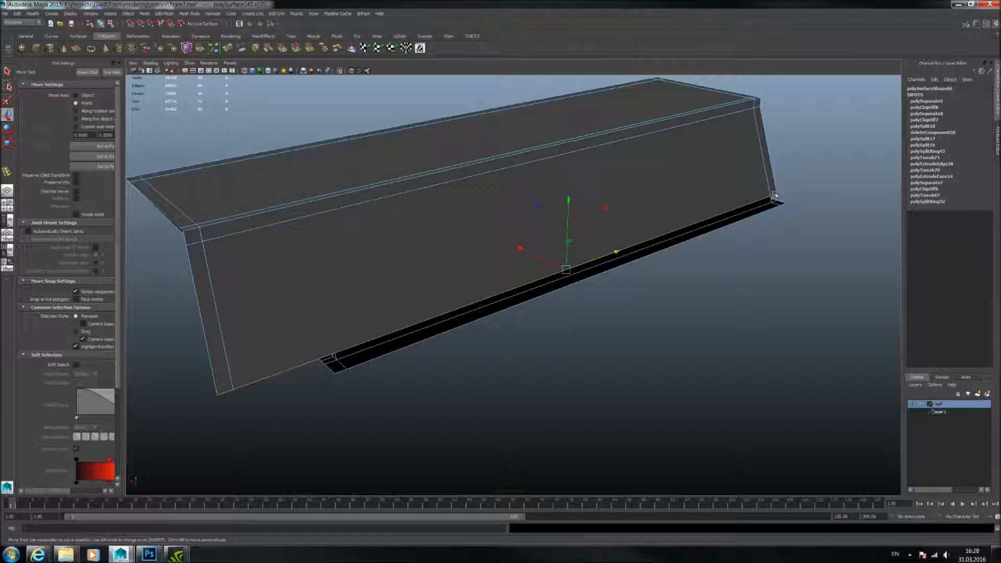
{"action": "left_click_drag", "start_coordinate": [750, 189], "coordinate": [747, 175], "text": "alt"}
{"action": "left_click_drag", "start_coordinate": [457, 269], "coordinate": [458, 272]}
{"action": "mouse_move", "coordinate": [544, 202]}
{"action": "left_mouse_down", "text": "alt"}
{"action": "mouse_move", "coordinate": [572, 208]}
{"action": "mouse_move", "coordinate": [529, 206]}
{"action": "left_mouse_up", "text": "alt"}
{"action": "right_click_drag", "start_coordinate": [530, 206], "coordinate": [630, 236], "text": "alt"}
{"action": "left_click", "coordinate": [629, 196], "text": "shift"}
{"action": "right_click_drag", "start_coordinate": [628, 197], "coordinate": [572, 272], "text": "alt"}
{"action": "left_click_drag", "start_coordinate": [572, 272], "coordinate": [639, 245], "text": "alt"}
{"action": "right_click_drag", "start_coordinate": [639, 245], "coordinate": [554, 238], "text": "alt"}
{"action": "left_click_drag", "start_coordinate": [557, 368], "coordinate": [556, 391], "text": "ctrl"}
{"action": "left_click_drag", "start_coordinate": [652, 308], "coordinate": [621, 309], "text": "alt"}
{"action": "right_click_drag", "start_coordinate": [621, 308], "coordinate": [740, 339], "text": "alt"}
{"action": "middle_click_drag", "start_coordinate": [740, 339], "coordinate": [484, 302], "text": "alt"}
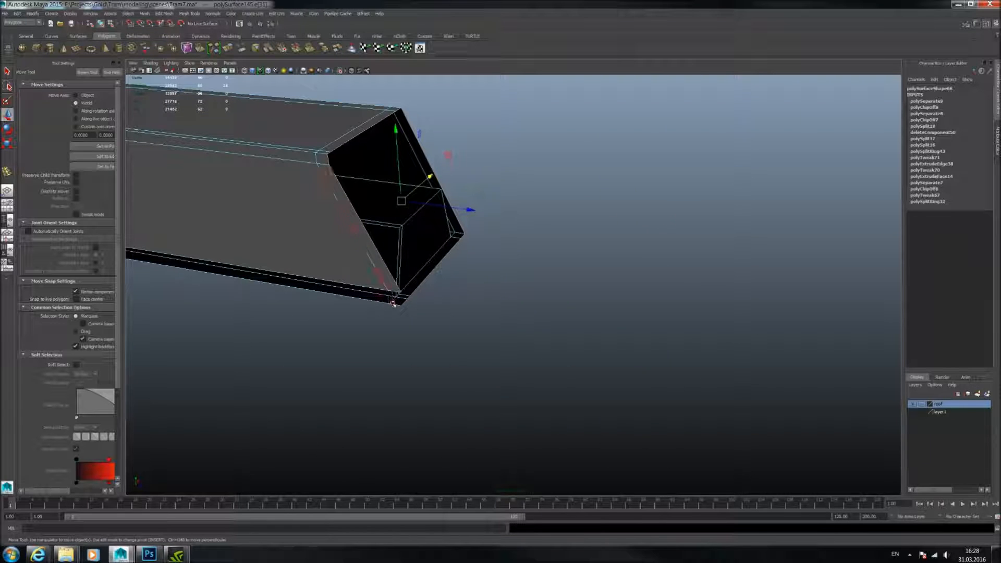
{"action": "left_click_drag", "start_coordinate": [394, 305], "coordinate": [396, 306], "text": "ctrl"}
Extrude the selected border edges inward to form a lip around the panel's open end.
{"action": "left_click_drag", "start_coordinate": [474, 263], "coordinate": [438, 315], "text": "alt"}
{"action": "middle_click_drag", "start_coordinate": [438, 315], "coordinate": [574, 333], "text": "alt"}
{"action": "left_click_drag", "start_coordinate": [574, 332], "coordinate": [482, 276], "text": "alt"}
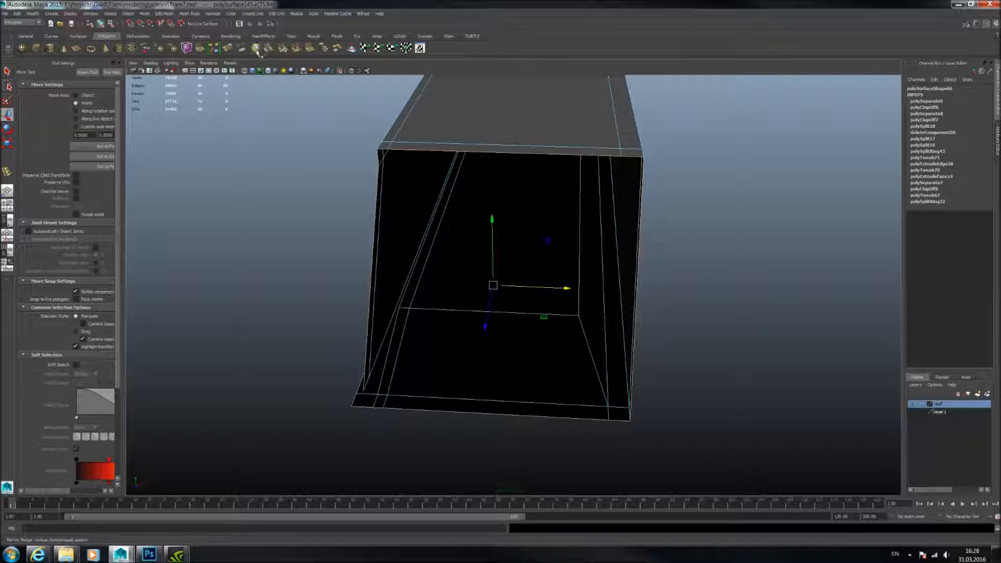
{"action": "left_click", "coordinate": [227, 48]}
{"action": "left_click_drag", "start_coordinate": [689, 292], "coordinate": [658, 291]}
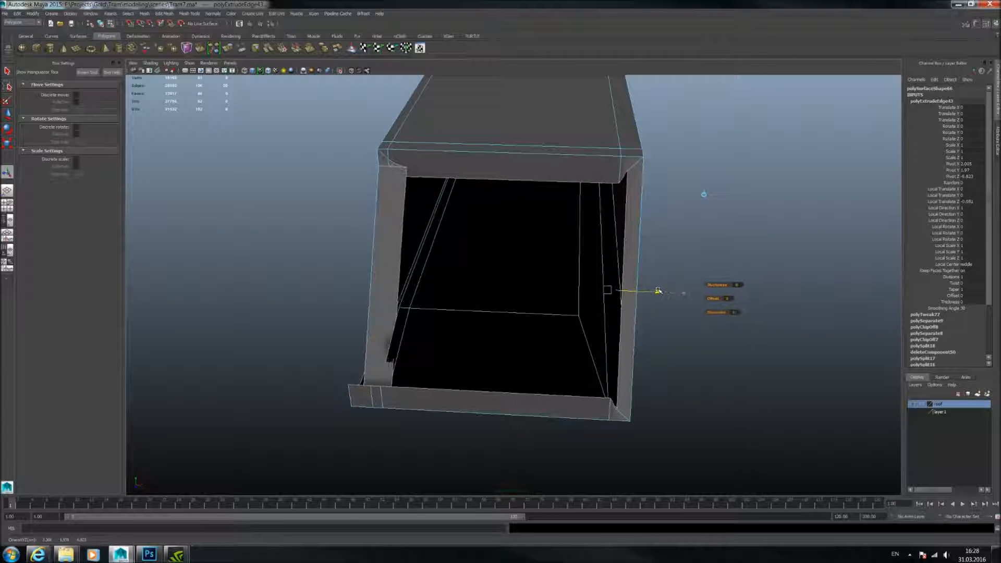
Reposition the lip's inner vertices at the first upper corner so the extruded strips meet in a clean mitre.
{"action": "left_click_drag", "start_coordinate": [476, 255], "coordinate": [528, 203], "text": "alt"}
{"action": "scroll", "coordinate": [532, 284], "scroll_direction": "up", "scroll_amount": 5}
{"action": "right_click_drag", "start_coordinate": [530, 196], "coordinate": [491, 196]}
{"action": "left_click_drag", "start_coordinate": [540, 199], "coordinate": [544, 207]}
{"action": "left_click", "coordinate": [9, 115]}
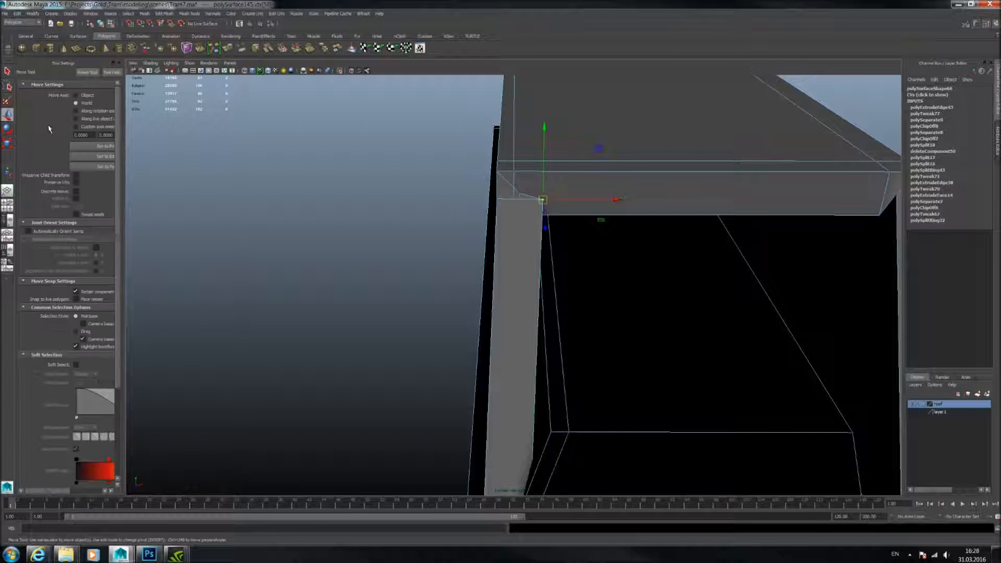
{"action": "middle_click_drag", "start_coordinate": [598, 148], "coordinate": [589, 177]}
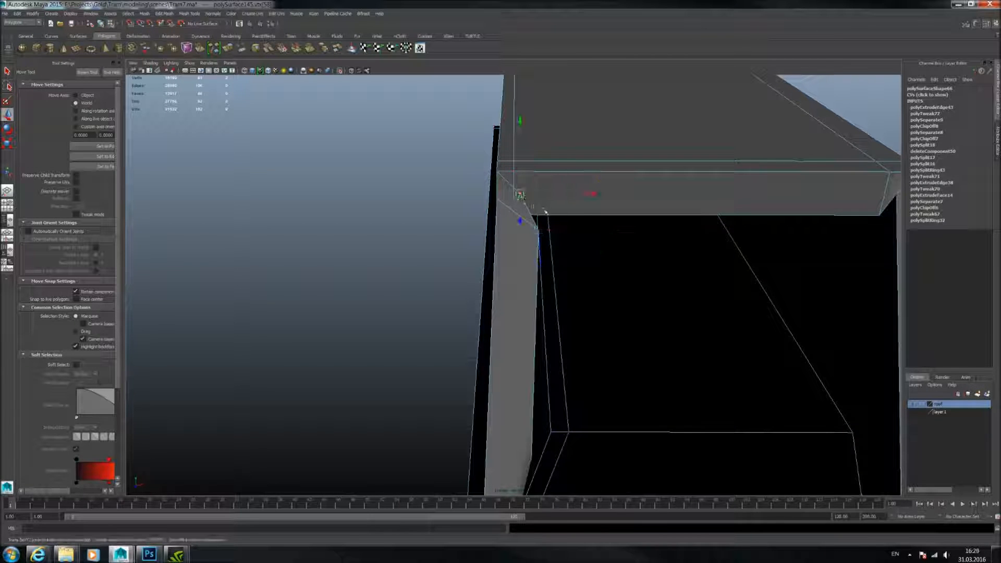
{"action": "middle_click_drag", "start_coordinate": [575, 150], "coordinate": [595, 152]}
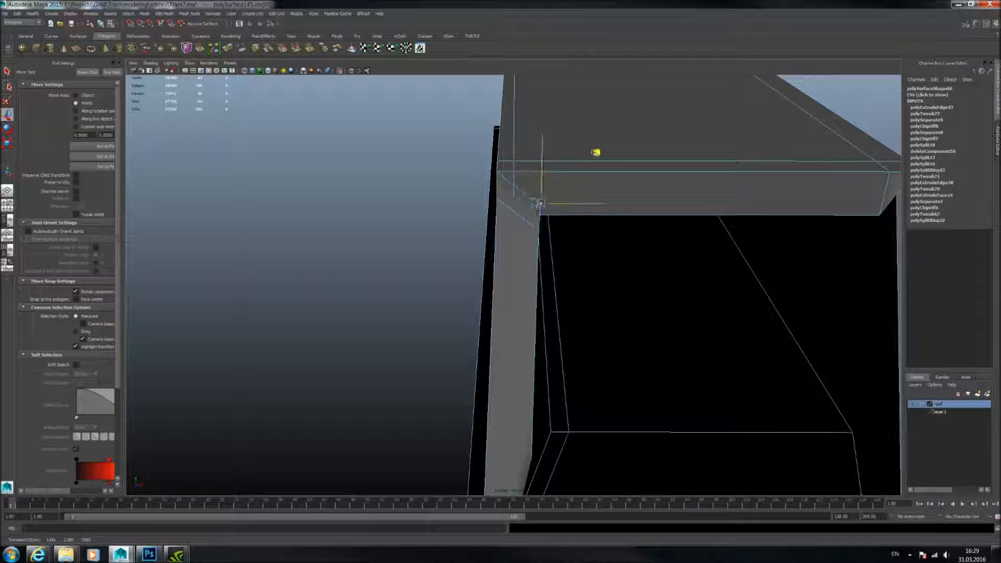
{"action": "left_click_drag", "start_coordinate": [583, 166], "coordinate": [571, 280], "text": "alt"}
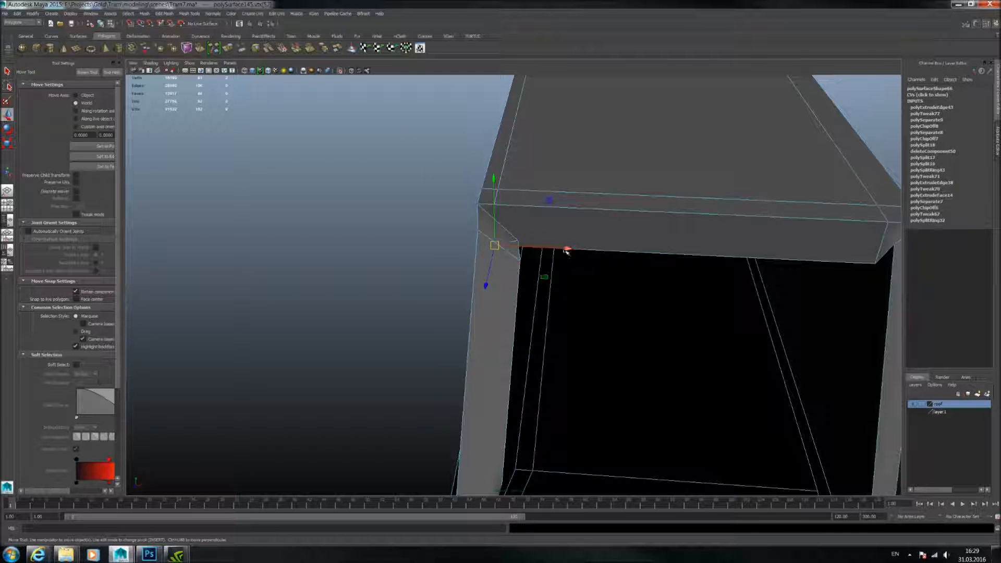
{"action": "left_click", "coordinate": [520, 239]}
{"action": "left_click_drag", "start_coordinate": [520, 239], "coordinate": [557, 196], "text": "alt"}
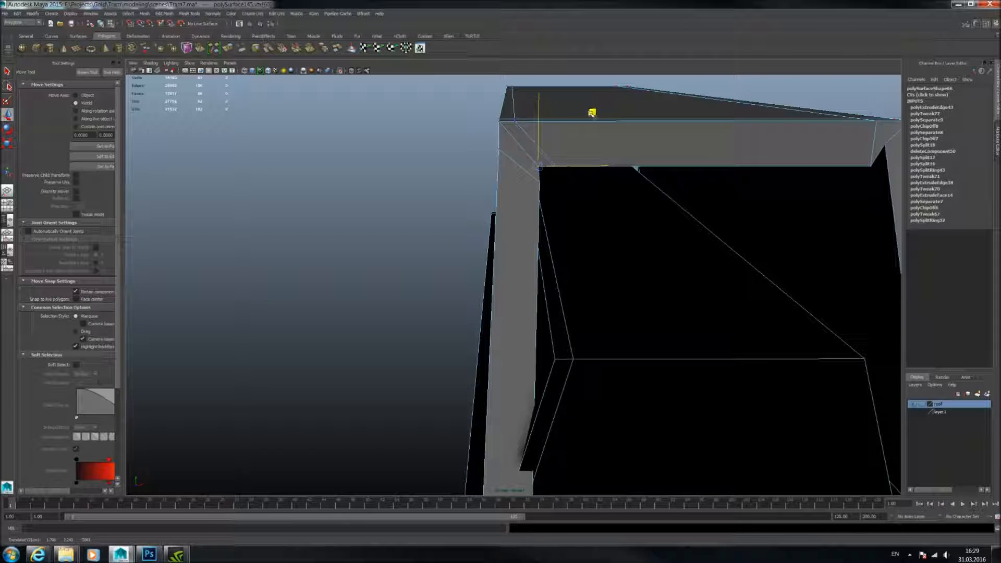
{"action": "left_click_drag", "start_coordinate": [619, 222], "coordinate": [602, 251], "text": "alt"}
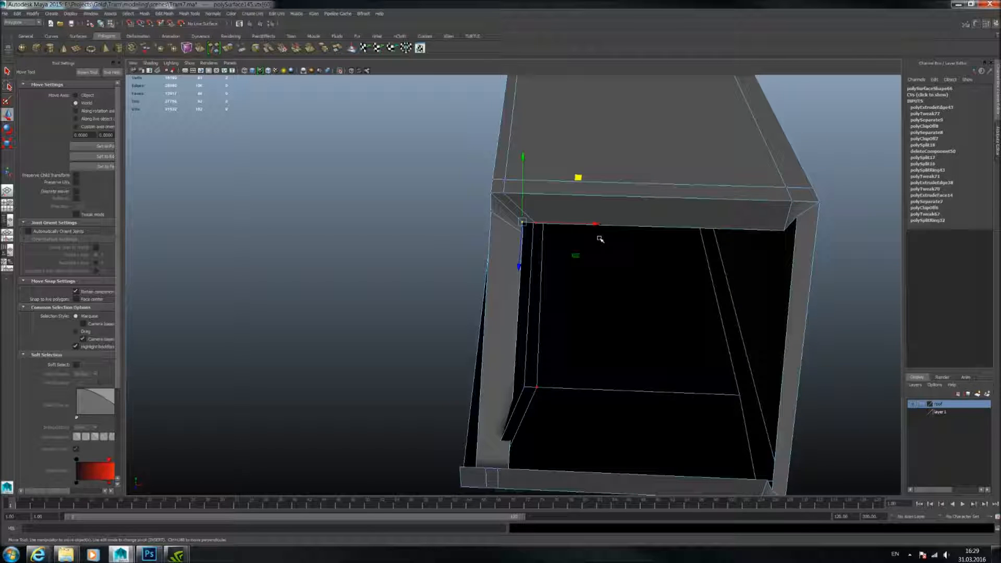
Reposition the lip's inner vertices at the opposite upper corner to mitre the top and side strips.
{"action": "left_click_drag", "start_coordinate": [583, 224], "coordinate": [678, 219], "text": "alt"}
{"action": "left_click", "coordinate": [658, 214]}
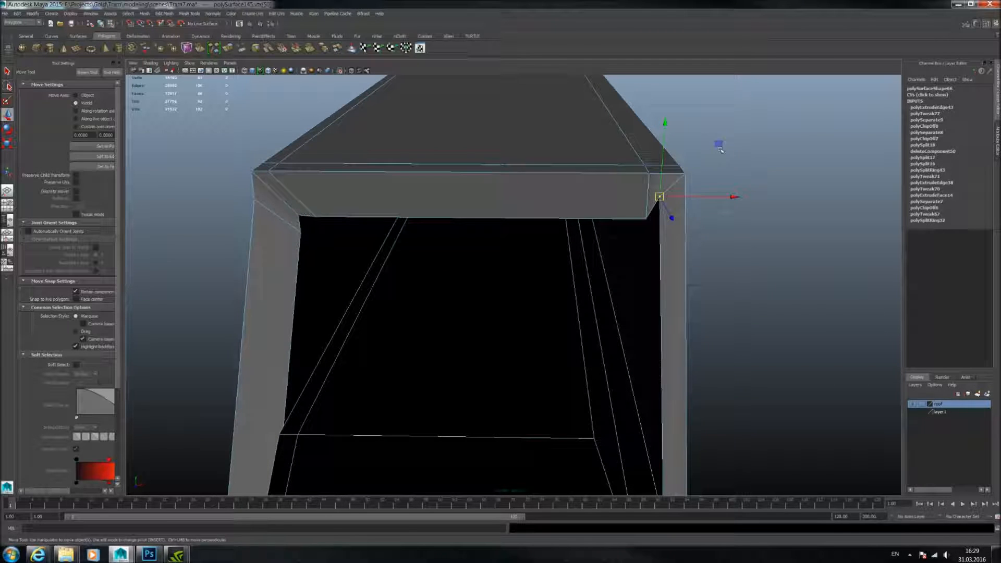
{"action": "middle_click_drag", "start_coordinate": [720, 145], "coordinate": [717, 169]}
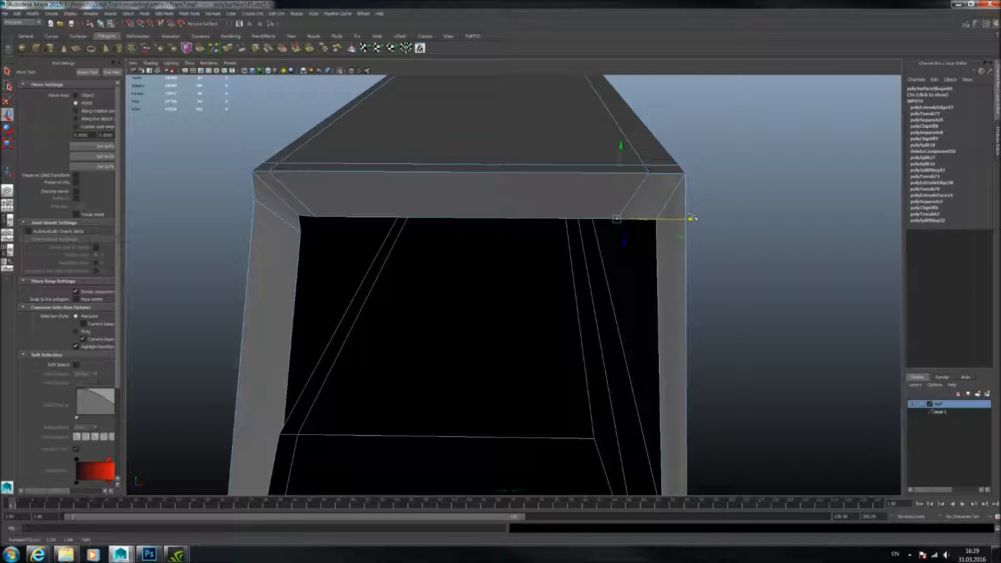
{"action": "mouse_move", "coordinate": [694, 221]}
{"action": "left_mouse_down", "text": "alt"}
{"action": "mouse_move", "coordinate": [610, 208]}
{"action": "mouse_move", "coordinate": [637, 260]}
{"action": "mouse_move", "coordinate": [729, 255]}
{"action": "mouse_move", "coordinate": [705, 216]}
{"action": "left_mouse_up", "text": "alt"}
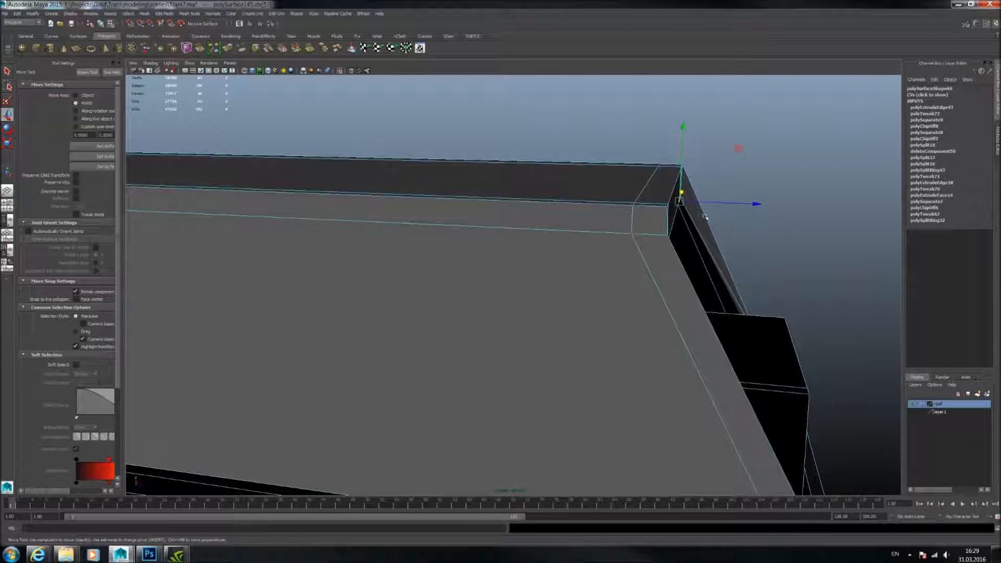
{"action": "middle_click_drag", "start_coordinate": [699, 214], "coordinate": [563, 269], "text": "alt"}
{"action": "left_click_drag", "start_coordinate": [564, 268], "coordinate": [615, 257], "text": "alt"}
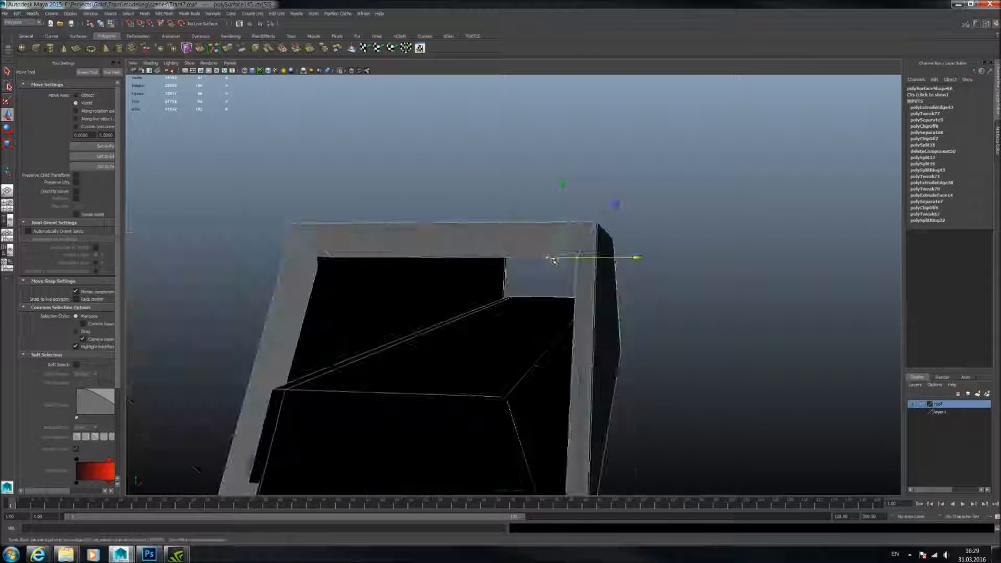
Shift the lip's inner vertex at the second upper corner horizontally onto the panel's slanted end in the side view.
{"action": "key", "text": "space"}
{"action": "key", "text": "space"}
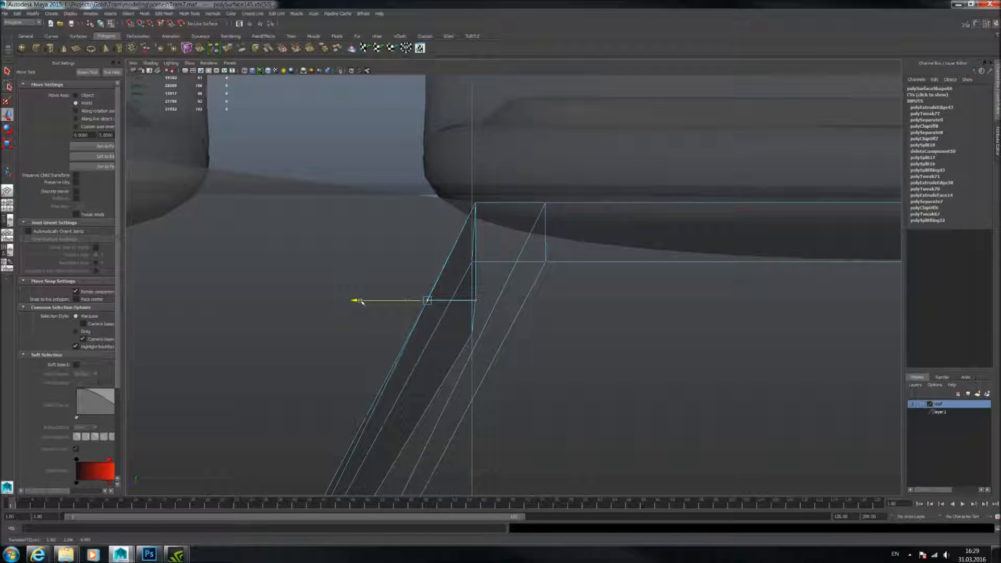
{"action": "key", "text": "space"}
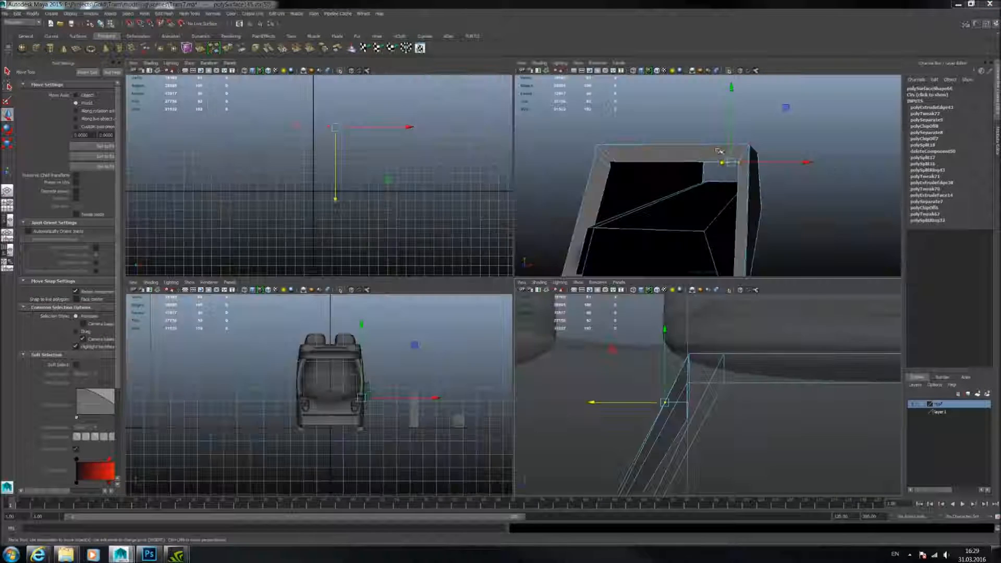
{"action": "key", "text": "space"}
{"action": "left_click_drag", "start_coordinate": [583, 217], "coordinate": [446, 244], "text": "alt"}
Shift the remaining inner vertices of the lip's upper corners horizontally onto the slanted end line in the side view.
{"action": "key", "text": "space"}
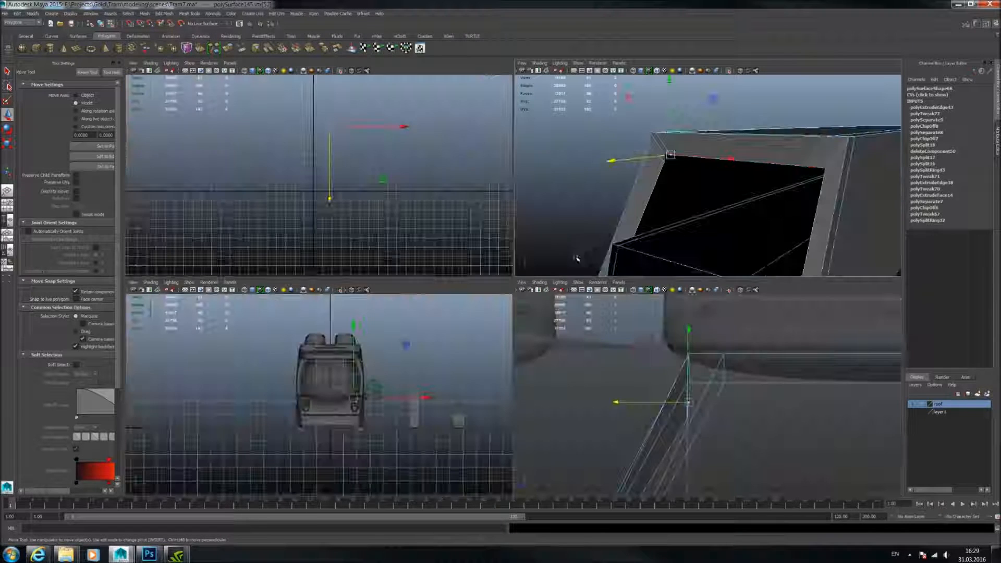
{"action": "key", "text": "space"}
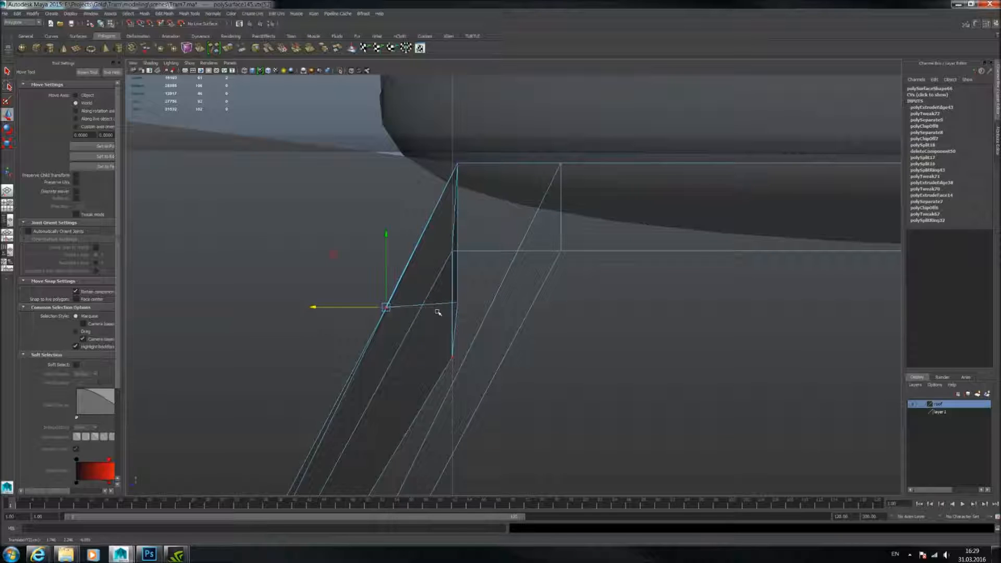
{"action": "left_click", "coordinate": [474, 304]}
{"action": "left_click", "coordinate": [454, 295]}
{"action": "left_click_drag", "start_coordinate": [378, 303], "coordinate": [324, 303]}
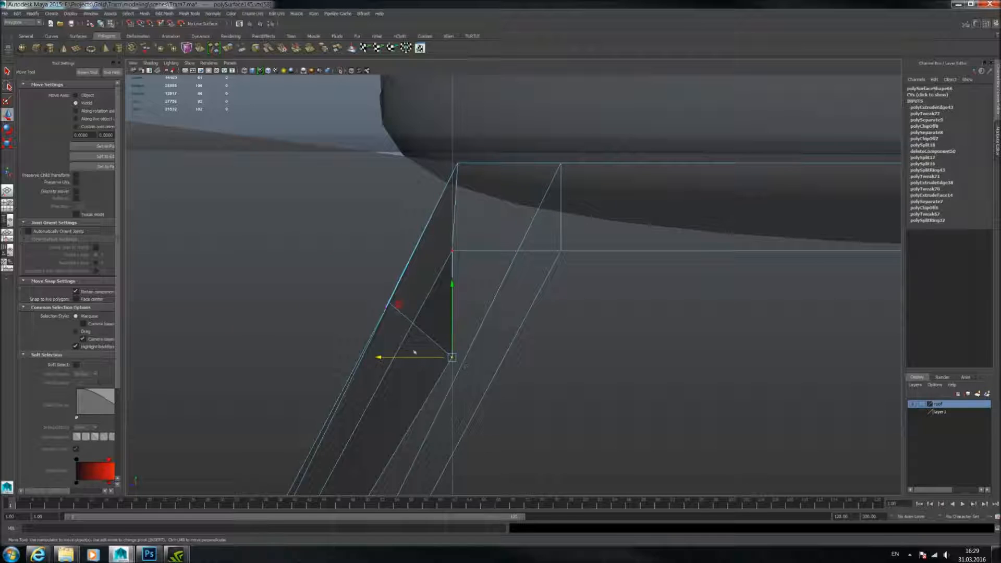
{"action": "left_click_drag", "start_coordinate": [380, 357], "coordinate": [288, 356]}
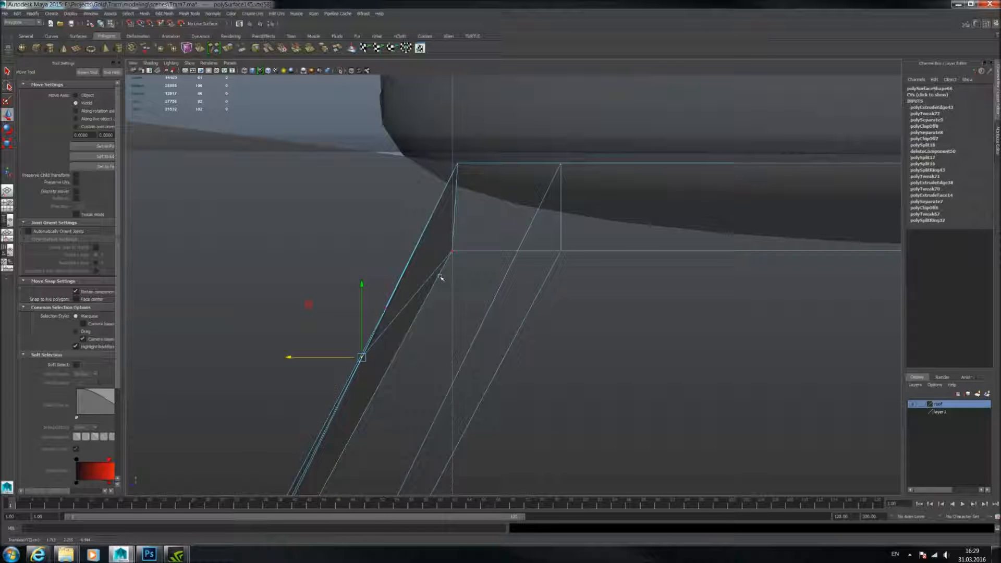
{"action": "key", "text": "space"}
{"action": "key", "text": "space"}
{"action": "mouse_move", "coordinate": [738, 182]}
{"action": "left_mouse_down", "text": "alt"}
{"action": "mouse_move", "coordinate": [760, 188]}
{"action": "mouse_move", "coordinate": [748, 199]}
{"action": "left_mouse_up", "text": "alt"}
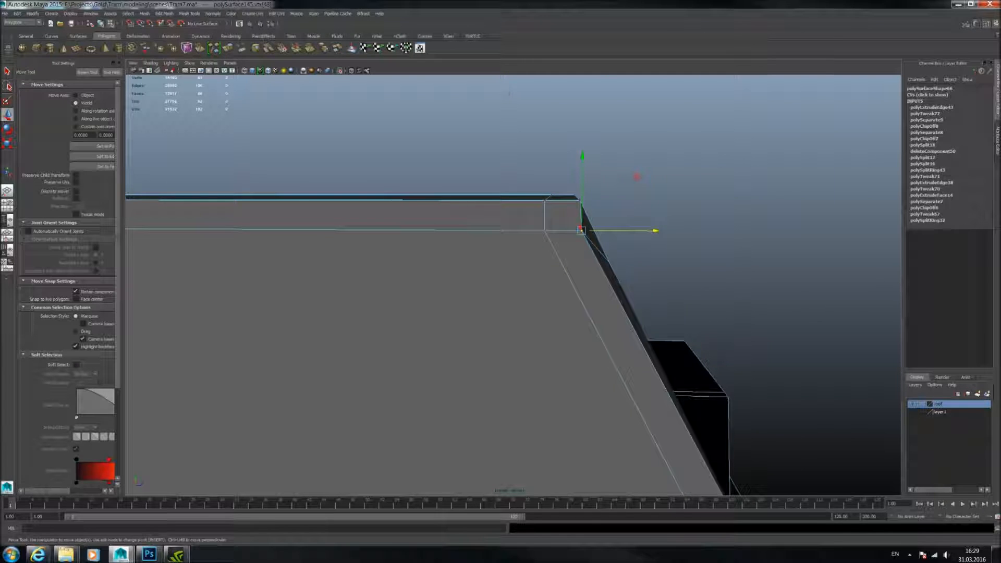
Show the whole tram again and examine the smoothed joint between the side panel and the angled panel.
{"action": "left_click", "coordinate": [339, 71]}
{"action": "left_click_drag", "start_coordinate": [642, 197], "coordinate": [503, 242], "text": "alt"}
{"action": "key", "text": "3"}
{"action": "right_click_drag", "start_coordinate": [536, 231], "coordinate": [568, 231]}
{"action": "key", "text": "3"}
{"action": "left_click", "coordinate": [528, 210]}
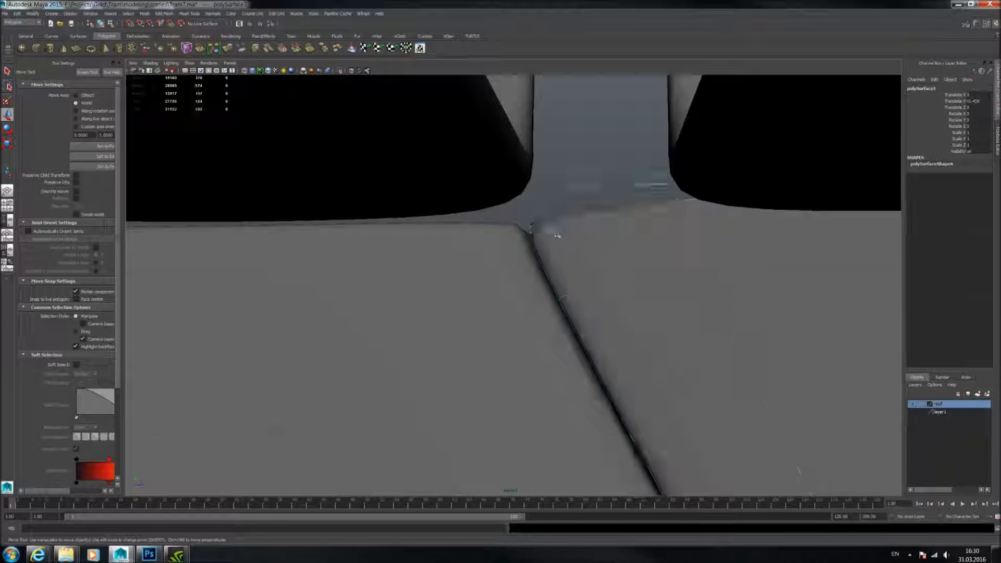
{"action": "scroll", "coordinate": [550, 233], "scroll_direction": "down", "scroll_amount": 3}
{"action": "left_click_drag", "start_coordinate": [588, 272], "coordinate": [407, 260], "text": "alt"}
{"action": "scroll", "coordinate": [509, 308], "scroll_direction": "down", "scroll_amount": 3}
{"action": "left_click_drag", "start_coordinate": [510, 309], "coordinate": [569, 261], "text": "alt"}
Isolate the side panel above the wheels in unsmoothed display and open its end lip for vertex editing.
{"action": "left_click", "coordinate": [519, 275]}
{"action": "left_click", "coordinate": [340, 71]}
{"action": "key", "text": "1"}
{"action": "right_click_drag", "start_coordinate": [570, 262], "coordinate": [600, 266], "text": "alt"}
{"action": "left_click_drag", "start_coordinate": [599, 266], "coordinate": [621, 323], "text": "alt"}
{"action": "middle_click_drag", "start_coordinate": [620, 323], "coordinate": [555, 294], "text": "alt"}
{"action": "right_click_drag", "start_coordinate": [556, 294], "coordinate": [628, 284], "text": "alt"}
{"action": "middle_click_drag", "start_coordinate": [627, 284], "coordinate": [628, 335], "text": "alt"}
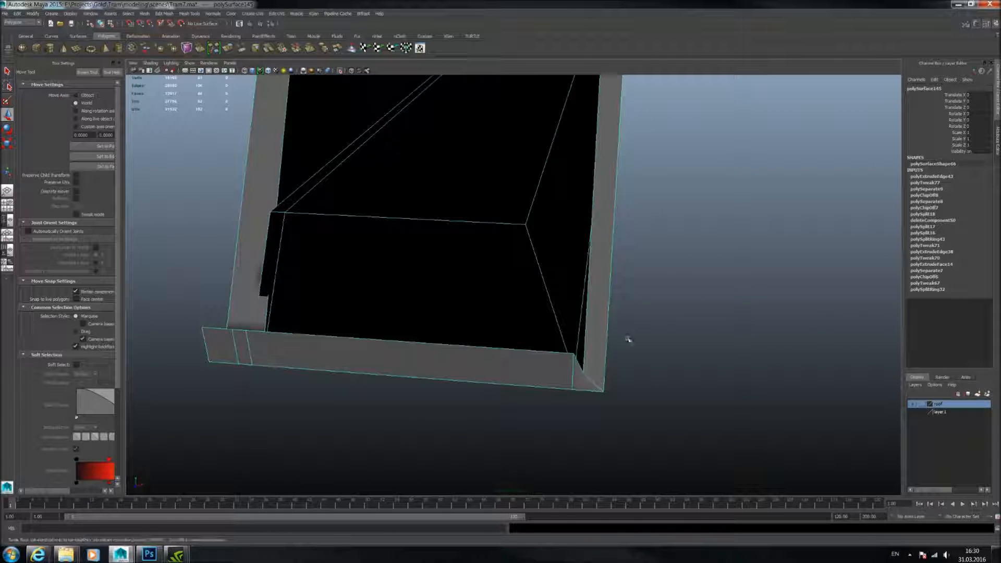
{"action": "right_click_drag", "start_coordinate": [596, 379], "coordinate": [565, 369]}
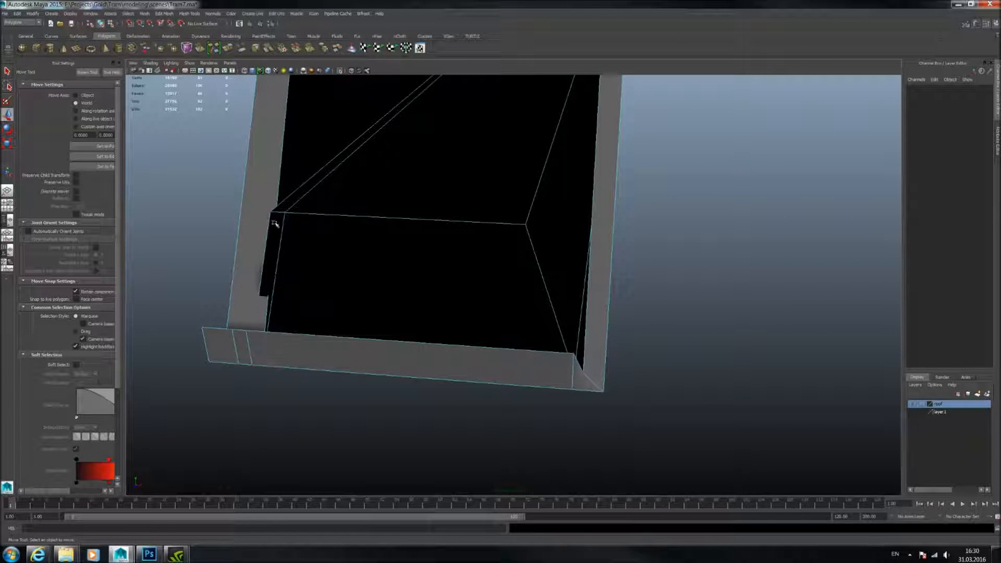
{"action": "left_click_drag", "start_coordinate": [267, 266], "coordinate": [398, 281], "text": "alt"}
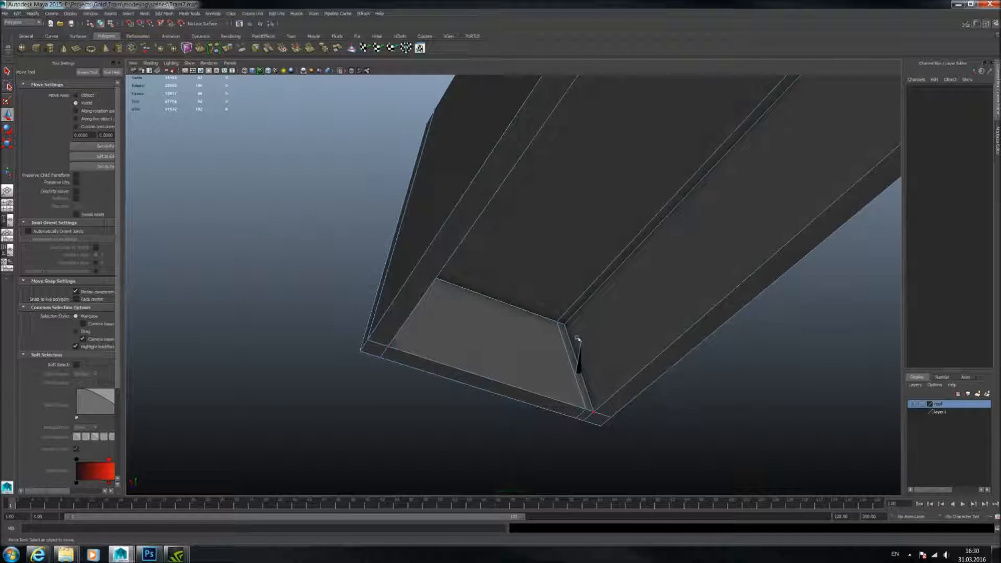
{"action": "left_click_drag", "start_coordinate": [578, 366], "coordinate": [583, 405], "text": "alt"}
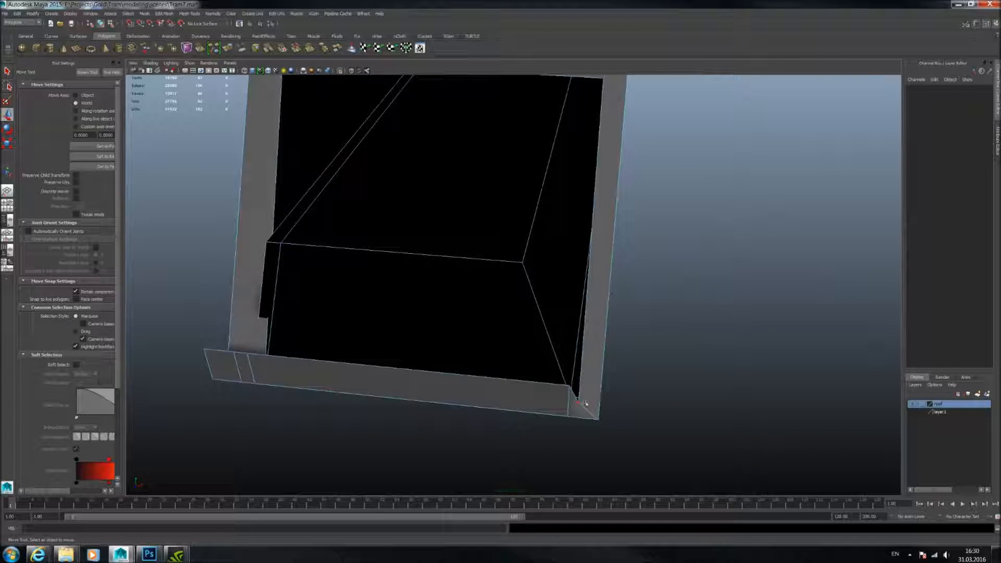
Shift the inner vertex at the end lip's lower corner horizontally onto the panel's slanted end, checking the result with smoothing.
{"action": "left_click", "coordinate": [581, 403]}
{"action": "left_click_drag", "start_coordinate": [619, 373], "coordinate": [621, 352], "text": "alt"}
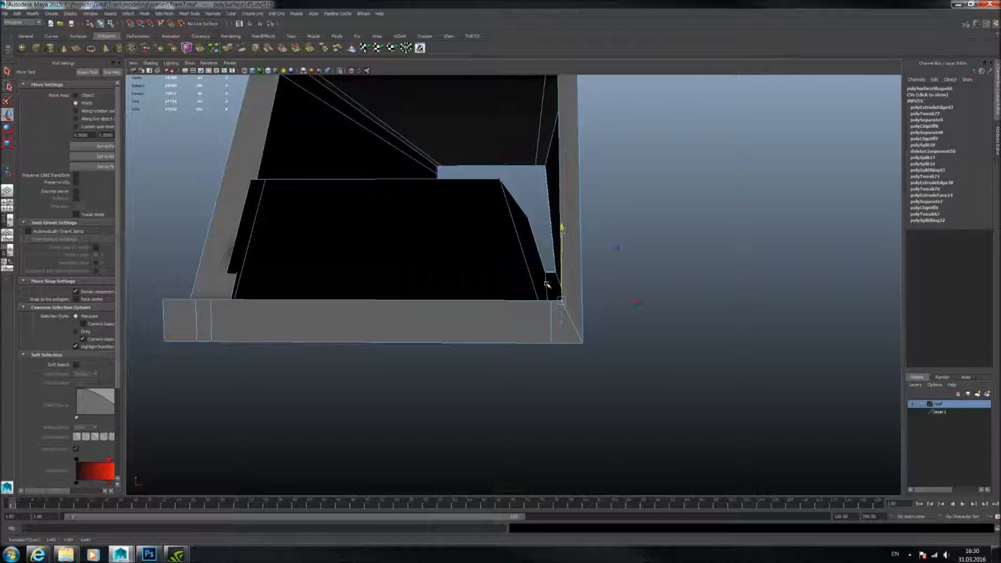
{"action": "left_click", "coordinate": [605, 300]}
{"action": "key", "text": "ctrl+z"}
{"action": "left_click_drag", "start_coordinate": [606, 302], "coordinate": [415, 286], "text": "alt"}
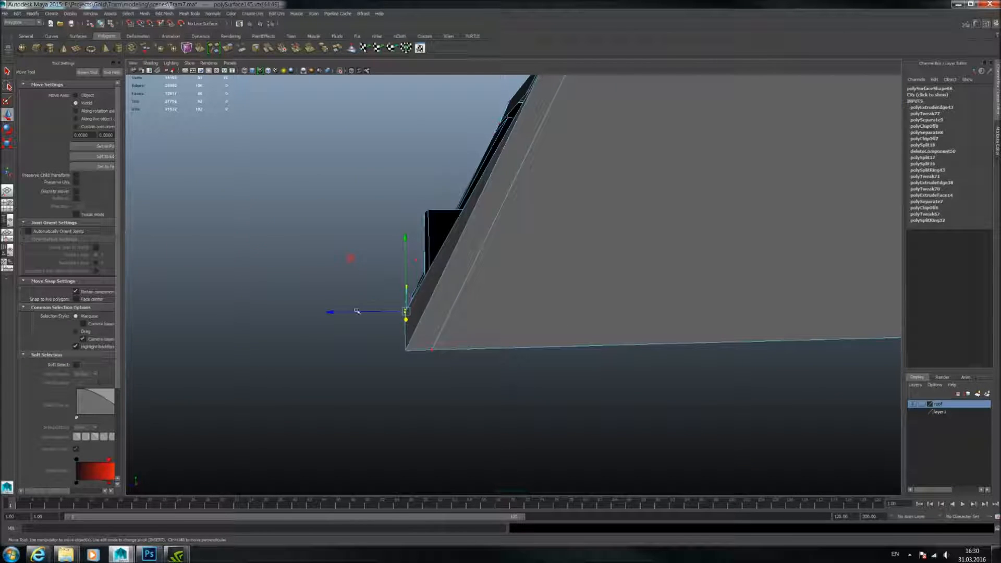
{"action": "left_click_drag", "start_coordinate": [331, 311], "coordinate": [397, 306]}
{"action": "key", "text": "ctrl+z"}
{"action": "left_click_drag", "start_coordinate": [335, 290], "coordinate": [383, 286]}
{"action": "key", "text": "3"}
{"action": "key", "text": "1"}
{"action": "key", "text": "F8"}
Adjust the inner vertex at the notched corner of the isolated panel's end lip and preview the smoothed shape.
{"action": "left_click_drag", "start_coordinate": [569, 257], "coordinate": [556, 248], "text": "alt"}
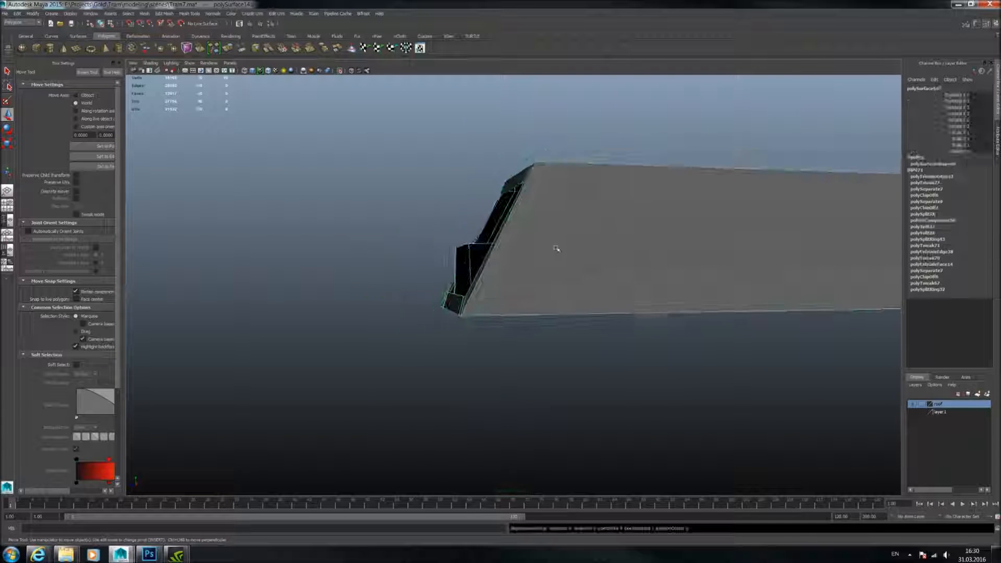
{"action": "left_click_drag", "start_coordinate": [550, 192], "coordinate": [711, 263], "text": "alt"}
{"action": "scroll", "coordinate": [605, 289], "scroll_direction": "up", "scroll_amount": 3}
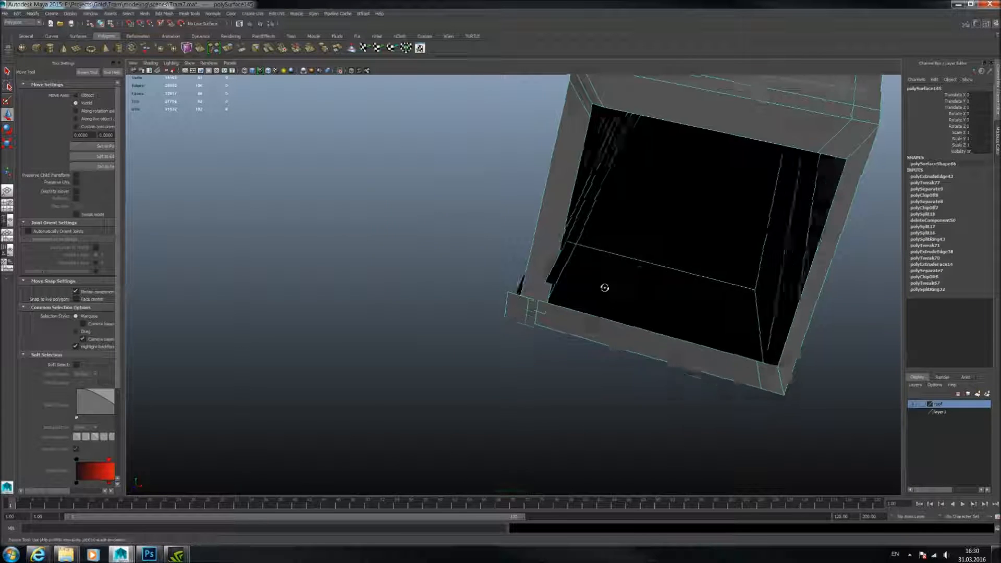
{"action": "left_click_drag", "start_coordinate": [606, 288], "coordinate": [598, 307], "text": "alt"}
{"action": "right_click_drag", "start_coordinate": [552, 274], "coordinate": [526, 264]}
{"action": "left_click_drag", "start_coordinate": [550, 292], "coordinate": [568, 303], "text": "alt"}
{"action": "mouse_move", "coordinate": [626, 291]}
{"action": "left_mouse_down", "text": "alt"}
{"action": "mouse_move", "coordinate": [624, 280]}
{"action": "mouse_move", "coordinate": [599, 312]}
{"action": "mouse_move", "coordinate": [537, 229]}
{"action": "mouse_move", "coordinate": [576, 273]}
{"action": "mouse_move", "coordinate": [668, 192]}
{"action": "mouse_move", "coordinate": [652, 282]}
{"action": "mouse_move", "coordinate": [639, 260]}
{"action": "mouse_move", "coordinate": [502, 223]}
{"action": "mouse_move", "coordinate": [537, 295]}
{"action": "mouse_move", "coordinate": [599, 292]}
{"action": "mouse_move", "coordinate": [583, 295]}
{"action": "mouse_move", "coordinate": [594, 313]}
{"action": "mouse_move", "coordinate": [523, 313]}
{"action": "mouse_move", "coordinate": [508, 299]}
{"action": "mouse_move", "coordinate": [539, 308]}
{"action": "left_mouse_up", "text": "alt"}
{"action": "left_click", "coordinate": [545, 229]}
{"action": "right_click_drag", "start_coordinate": [518, 302], "coordinate": [508, 304]}
{"action": "left_click", "coordinate": [525, 308]}
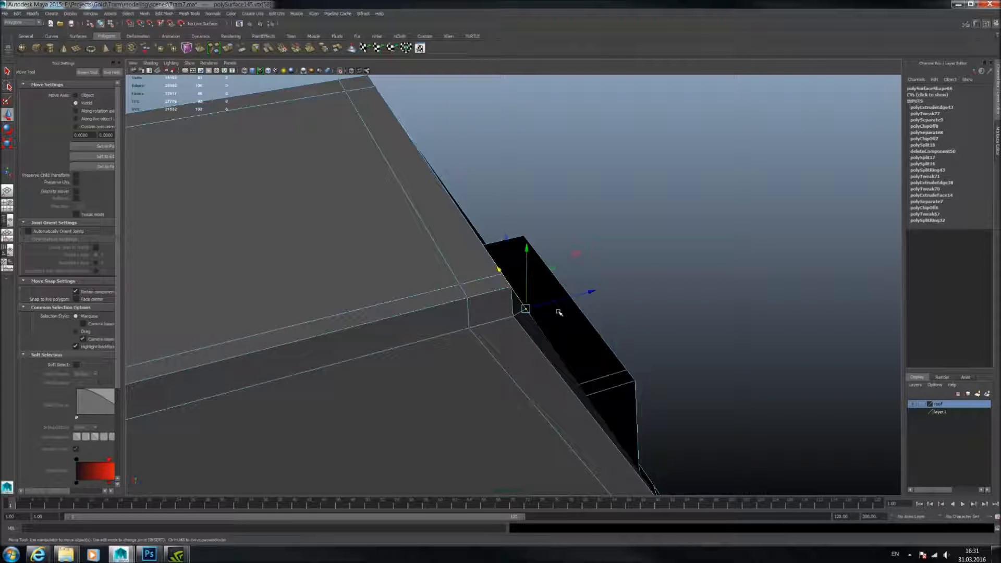
{"action": "left_click_drag", "start_coordinate": [589, 299], "coordinate": [470, 228], "text": "alt"}
{"action": "left_click", "coordinate": [563, 309]}
{"action": "left_click", "coordinate": [542, 292]}
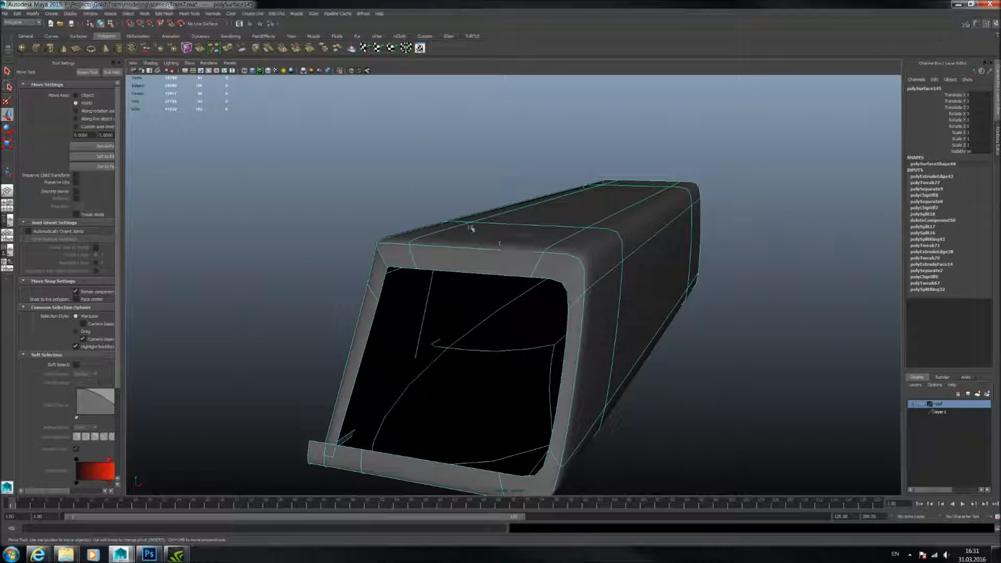
Show the whole tram again and insert a supporting edge loop around the side panel's slanted end, close to the border.
{"action": "left_click", "coordinate": [339, 71]}
{"action": "right_click_drag", "start_coordinate": [538, 153], "coordinate": [376, 181], "text": "alt"}
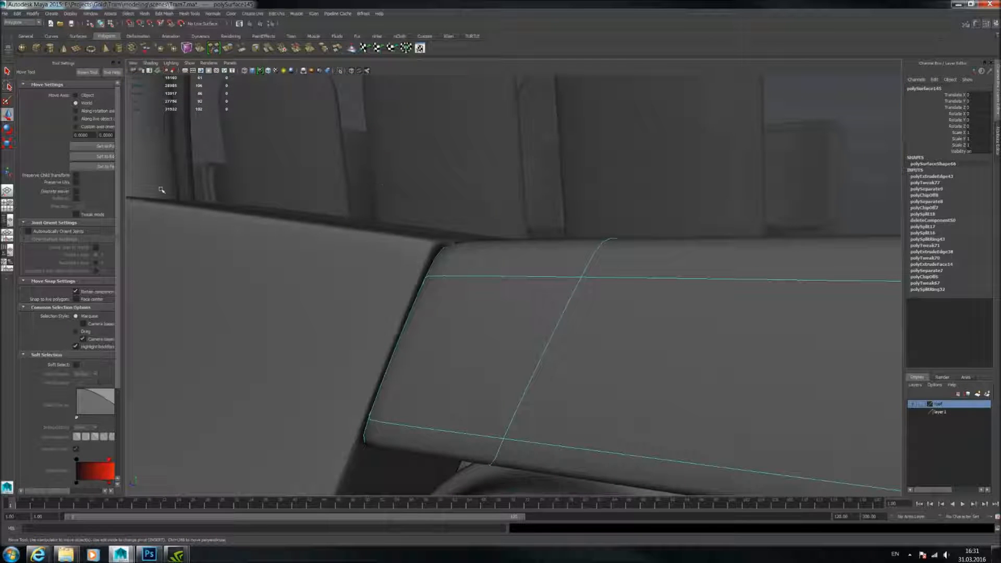
{"action": "left_click", "coordinate": [190, 14]}
{"action": "left_click", "coordinate": [225, 105]}
{"action": "left_click_drag", "start_coordinate": [224, 104], "coordinate": [425, 257], "text": "alt"}
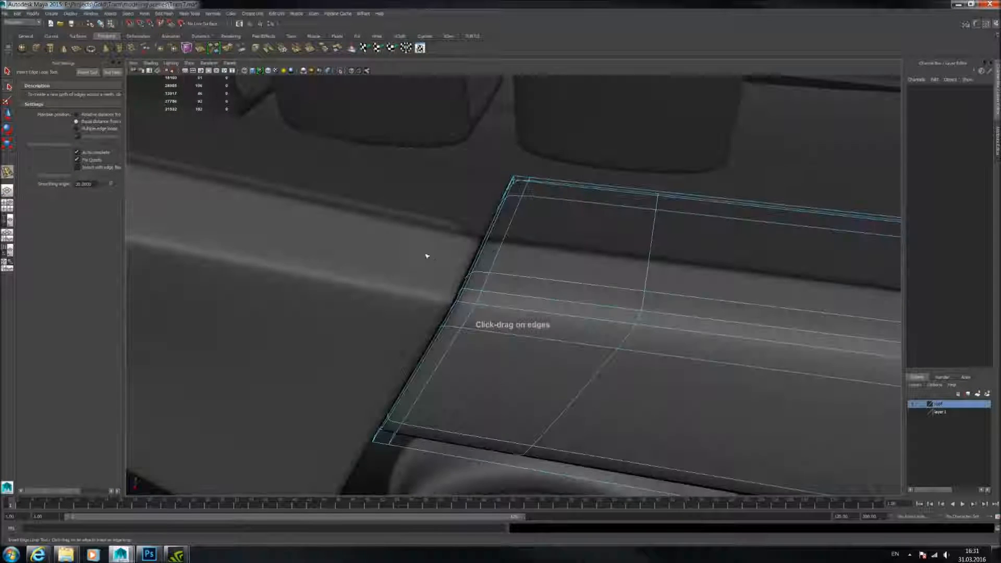
{"action": "right_click_drag", "start_coordinate": [425, 257], "coordinate": [494, 262], "text": "alt"}
{"action": "left_click_drag", "start_coordinate": [494, 262], "coordinate": [546, 260], "text": "alt"}
{"action": "key", "text": "1"}
{"action": "left_click", "coordinate": [516, 288]}
{"action": "key", "text": "ctrl+z"}
{"action": "key", "text": "3"}
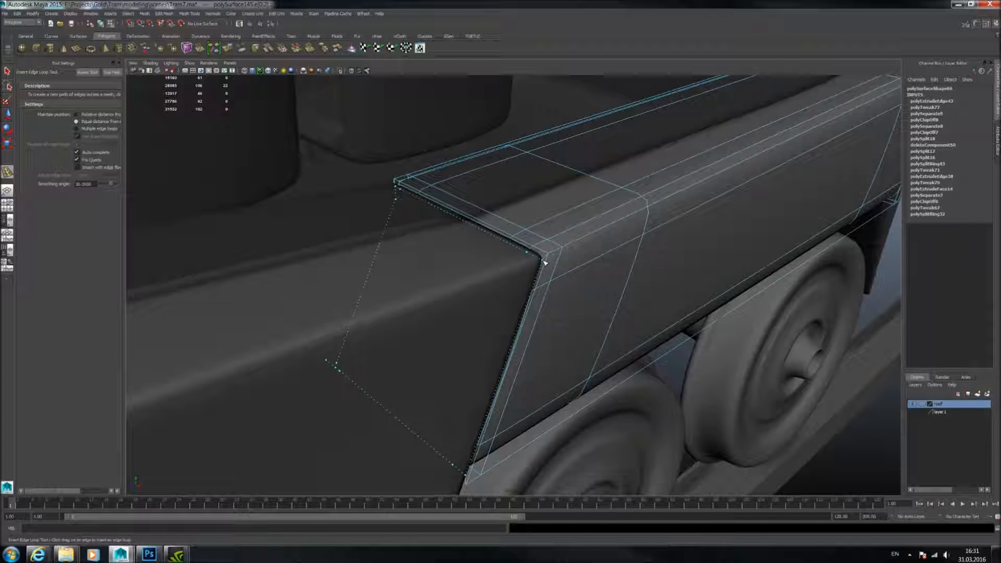
{"action": "left_click", "coordinate": [544, 262]}
{"action": "right_click_drag", "start_coordinate": [562, 253], "coordinate": [579, 235]}
Examine the joints between the side panel above the wheels and its neighbouring body panels, with and without smoothing.
{"action": "left_click_drag", "start_coordinate": [578, 235], "coordinate": [529, 237], "text": "alt"}
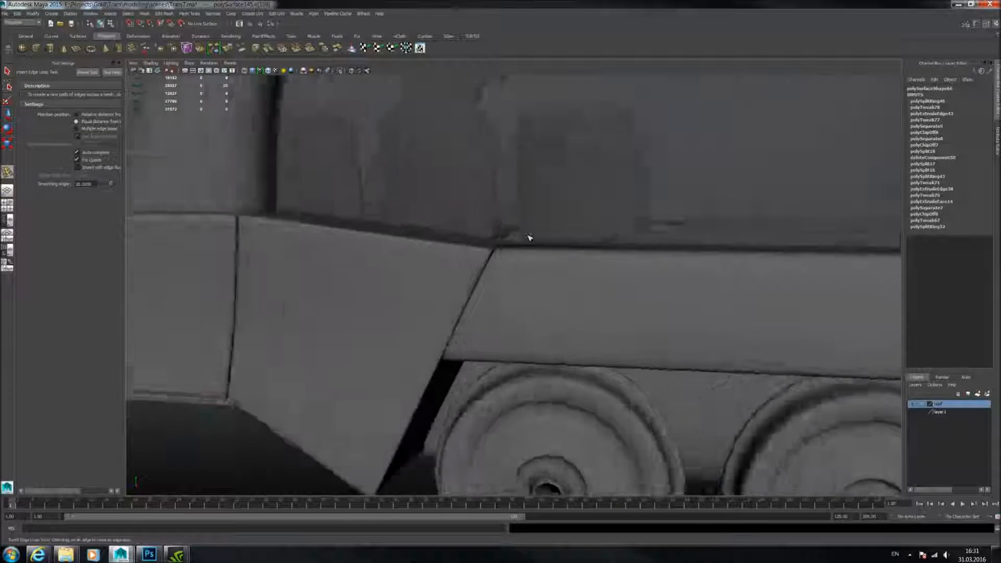
{"action": "right_click_drag", "start_coordinate": [530, 238], "coordinate": [500, 246], "text": "alt"}
{"action": "middle_click_drag", "start_coordinate": [500, 246], "coordinate": [602, 226], "text": "alt"}
{"action": "left_click_drag", "start_coordinate": [602, 227], "coordinate": [569, 230], "text": "alt"}
{"action": "key", "text": "f"}
{"action": "right_click_drag", "start_coordinate": [481, 256], "coordinate": [605, 254], "text": "alt"}
{"action": "middle_click_drag", "start_coordinate": [685, 239], "coordinate": [451, 203], "text": "alt"}
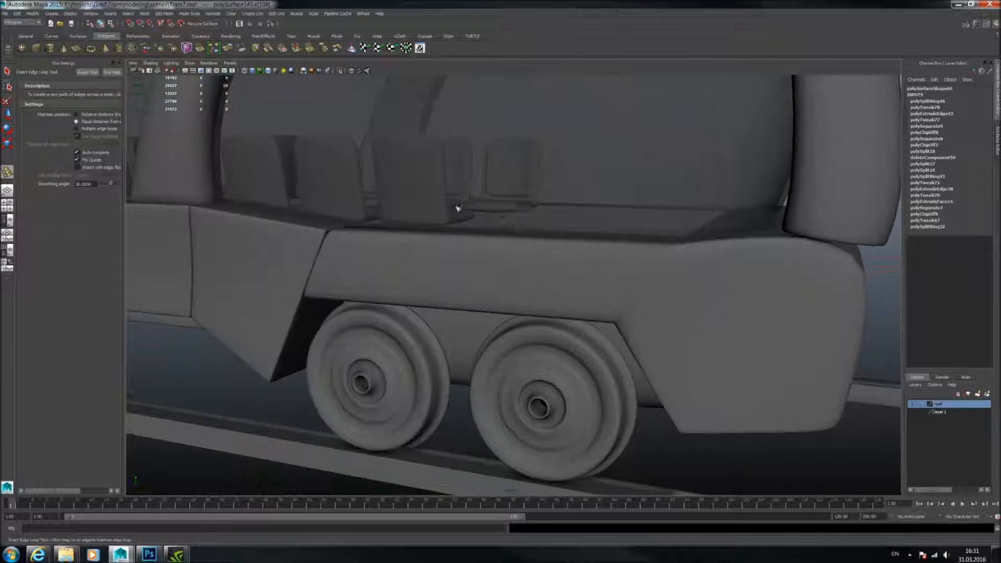
{"action": "right_click_drag", "start_coordinate": [452, 203], "coordinate": [556, 235], "text": "alt"}
{"action": "left_click_drag", "start_coordinate": [556, 234], "coordinate": [480, 221], "text": "alt"}
{"action": "left_click", "coordinate": [407, 210]}
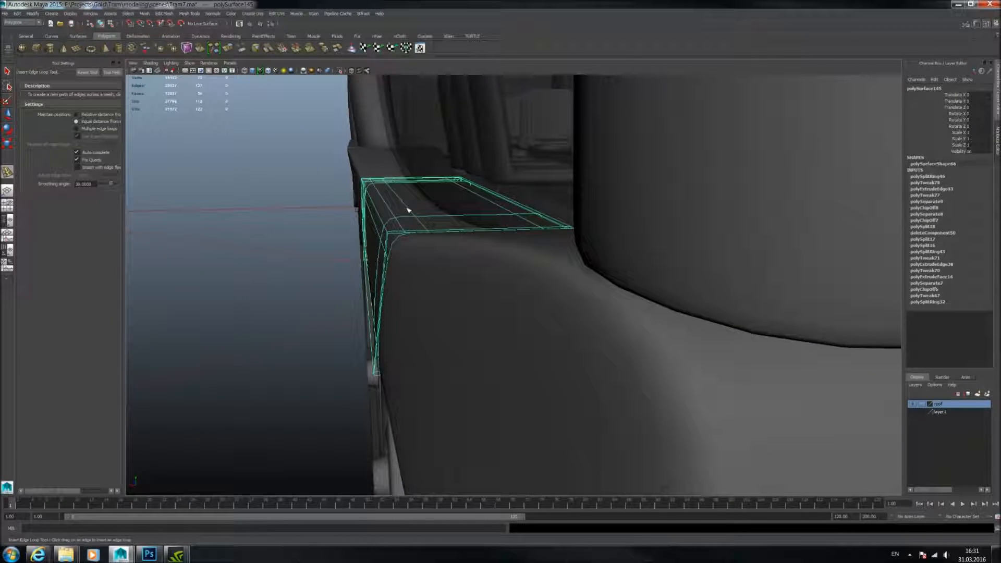
{"action": "left_click_drag", "start_coordinate": [408, 210], "coordinate": [424, 217], "text": "alt"}
{"action": "right_click_drag", "start_coordinate": [425, 217], "coordinate": [447, 233], "text": "alt"}
{"action": "key", "text": "1"}
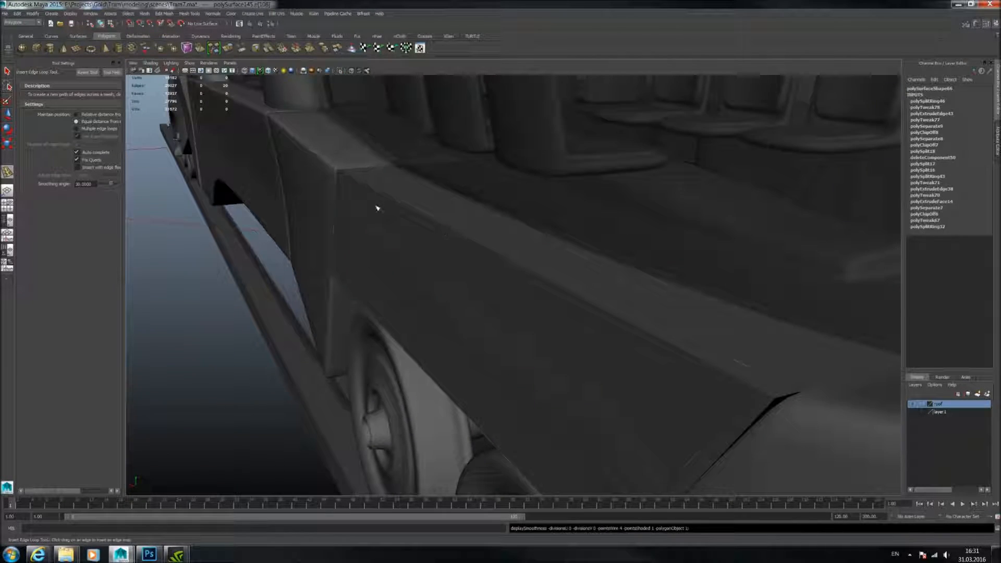
{"action": "key", "text": "3"}
{"action": "left_click", "coordinate": [7, 71]}
{"action": "left_click_drag", "start_coordinate": [359, 208], "coordinate": [398, 227], "text": "alt"}
Turn off smoothing on the adjoining panels and delete the edge loop just below the angled panel's upper edge, with its leftover vertices.
{"action": "left_click", "coordinate": [339, 188]}
{"action": "key", "text": "1"}
{"action": "left_click", "coordinate": [321, 238]}
{"action": "left_click_drag", "start_coordinate": [321, 238], "coordinate": [435, 244], "text": "alt"}
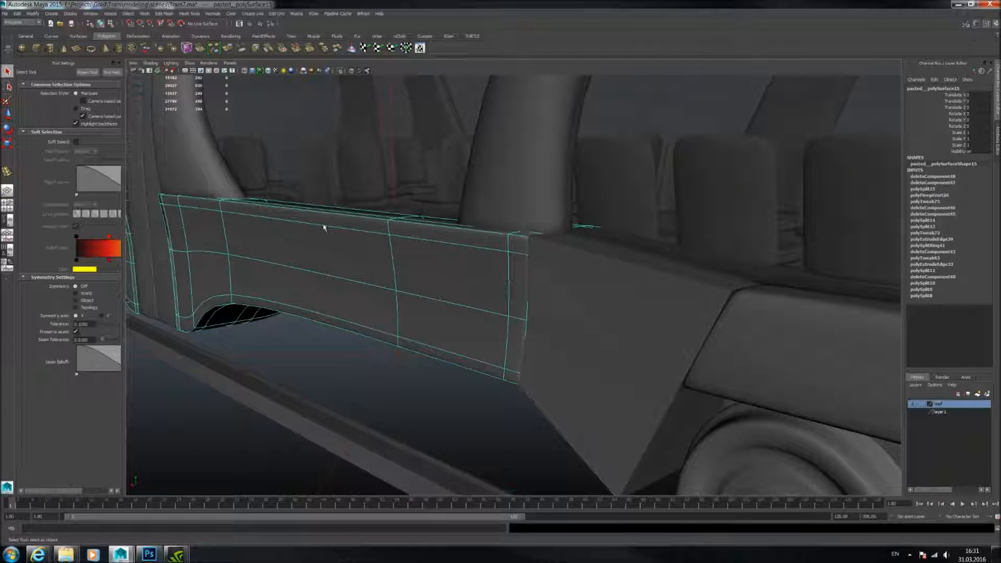
{"action": "left_click_drag", "start_coordinate": [323, 228], "coordinate": [421, 244], "text": "alt"}
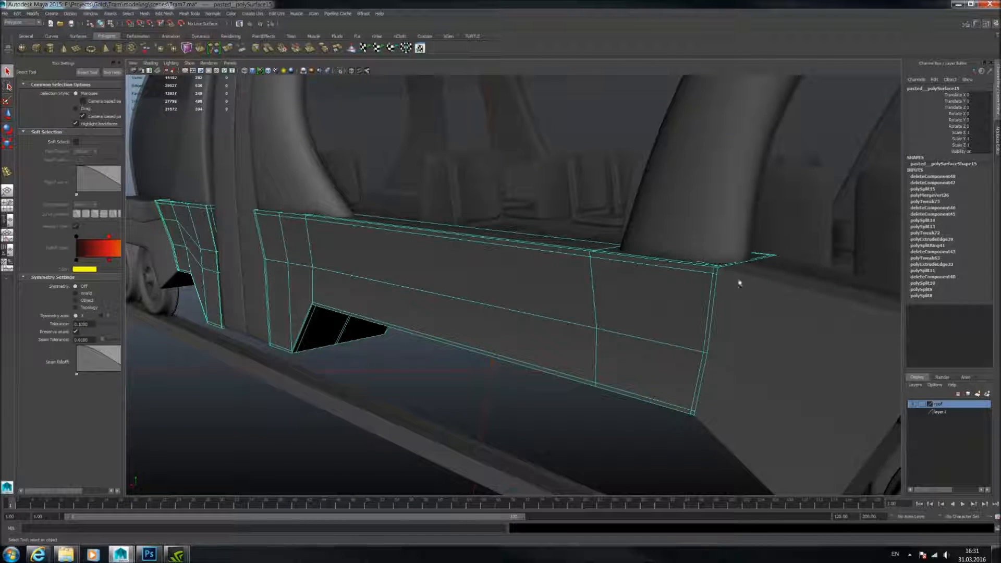
{"action": "left_click_drag", "start_coordinate": [740, 283], "coordinate": [597, 275], "text": "alt"}
{"action": "left_click", "coordinate": [575, 274]}
{"action": "key", "text": "F10"}
{"action": "double_click", "coordinate": [590, 274]}
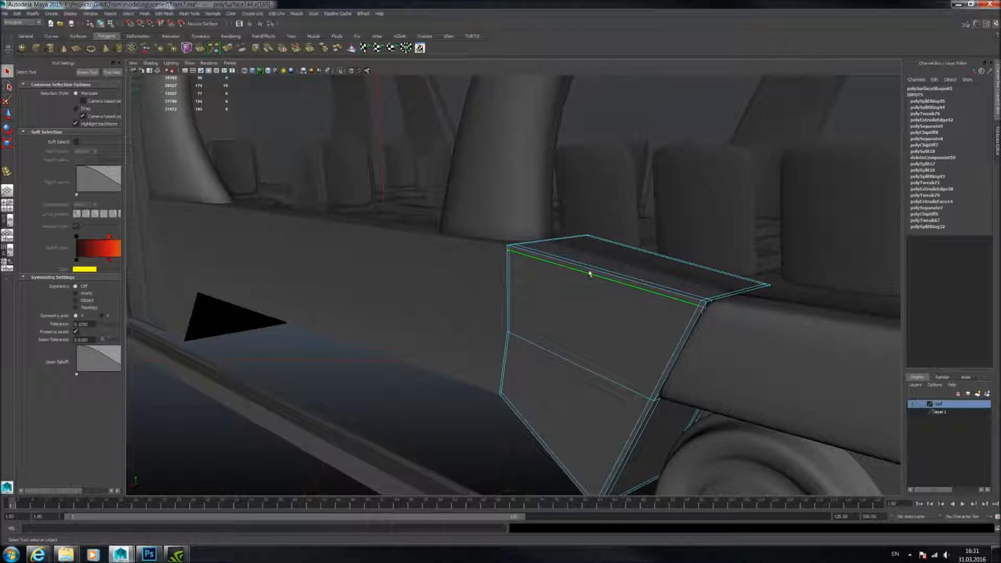
{"action": "left_click", "coordinate": [628, 274], "text": "ctrl"}
{"action": "right_click_drag", "start_coordinate": [640, 306], "coordinate": [592, 307]}
{"action": "scroll", "coordinate": [568, 317], "scroll_direction": "down", "scroll_amount": 4}
{"action": "key", "text": "Delete"}
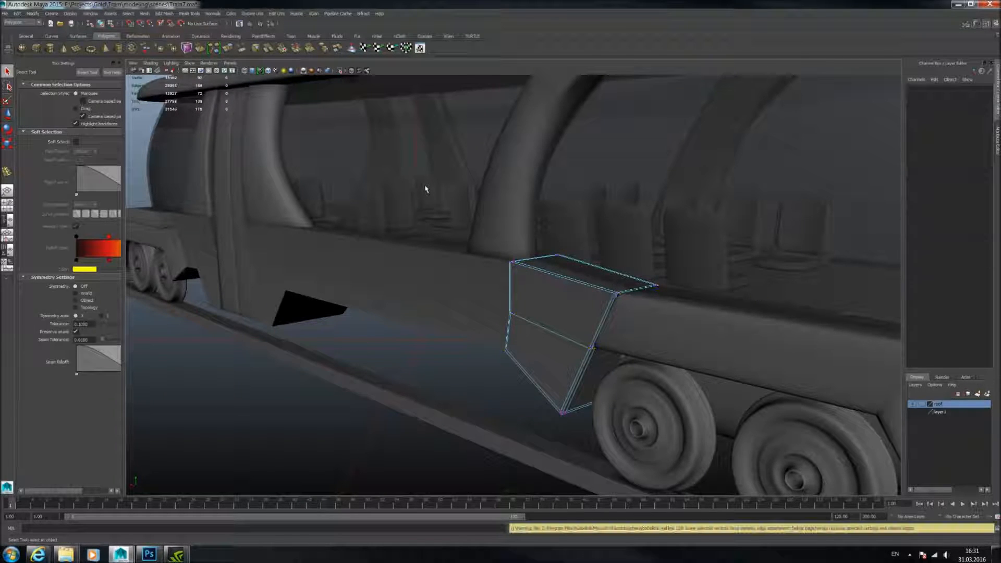
Examine the angled panel and its joints with the neighbouring panels from several sides.
{"action": "right_click_drag", "start_coordinate": [532, 288], "coordinate": [562, 274]}
{"action": "left_click", "coordinate": [547, 278]}
{"action": "left_click_drag", "start_coordinate": [542, 249], "coordinate": [467, 272], "text": "alt"}
{"action": "left_click", "coordinate": [448, 292]}
{"action": "right_click_drag", "start_coordinate": [467, 272], "coordinate": [657, 308], "text": "alt"}
{"action": "left_click", "coordinate": [652, 312]}
{"action": "left_click", "coordinate": [652, 296]}
{"action": "left_click", "coordinate": [651, 296]}
{"action": "left_click", "coordinate": [633, 319], "text": "shift"}
{"action": "left_click", "coordinate": [571, 277]}
{"action": "left_click", "coordinate": [585, 268]}
{"action": "left_click", "coordinate": [523, 230]}
{"action": "left_click_drag", "start_coordinate": [523, 230], "coordinate": [496, 272], "text": "alt"}
{"action": "middle_click_drag", "start_coordinate": [496, 273], "coordinate": [757, 279], "text": "alt"}
{"action": "scroll", "coordinate": [577, 266], "scroll_direction": "up", "scroll_amount": 3}
{"action": "left_click_drag", "start_coordinate": [577, 266], "coordinate": [501, 248], "text": "alt"}
{"action": "scroll", "coordinate": [543, 272], "scroll_direction": "up", "scroll_amount": 3}
Inspect the long middle panel's upper rim beside the doorway from inside the tram, comparing smoothed and unsmoothed display.
{"action": "left_click", "coordinate": [548, 277]}
{"action": "key", "text": "1"}
{"action": "key", "text": "F10"}
{"action": "left_click", "coordinate": [573, 302]}
{"action": "left_click_drag", "start_coordinate": [532, 291], "coordinate": [732, 305], "text": "alt"}
{"action": "scroll", "coordinate": [530, 228], "scroll_direction": "up", "scroll_amount": 3}
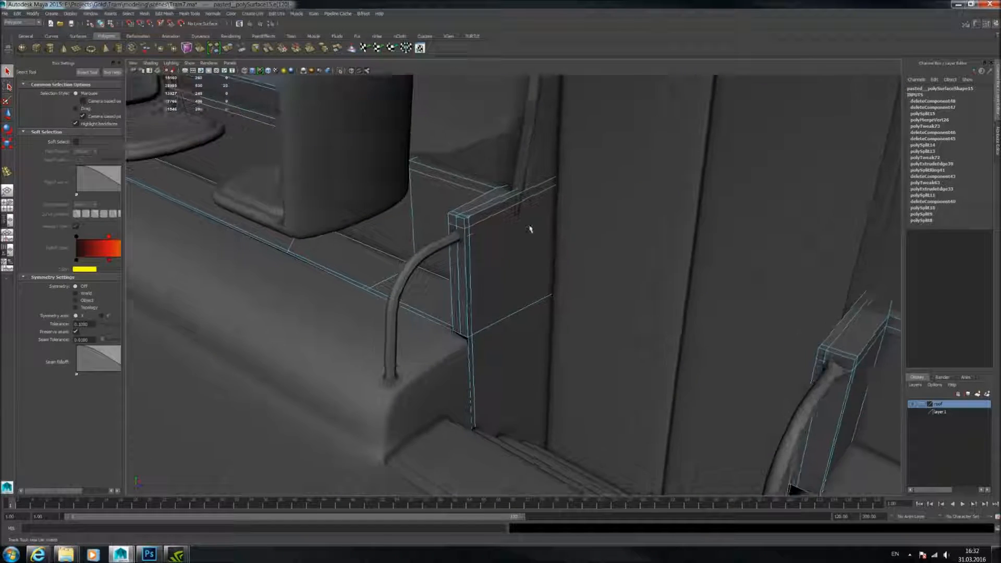
{"action": "key", "text": "3"}
{"action": "left_click_drag", "start_coordinate": [498, 230], "coordinate": [481, 213], "text": "alt"}
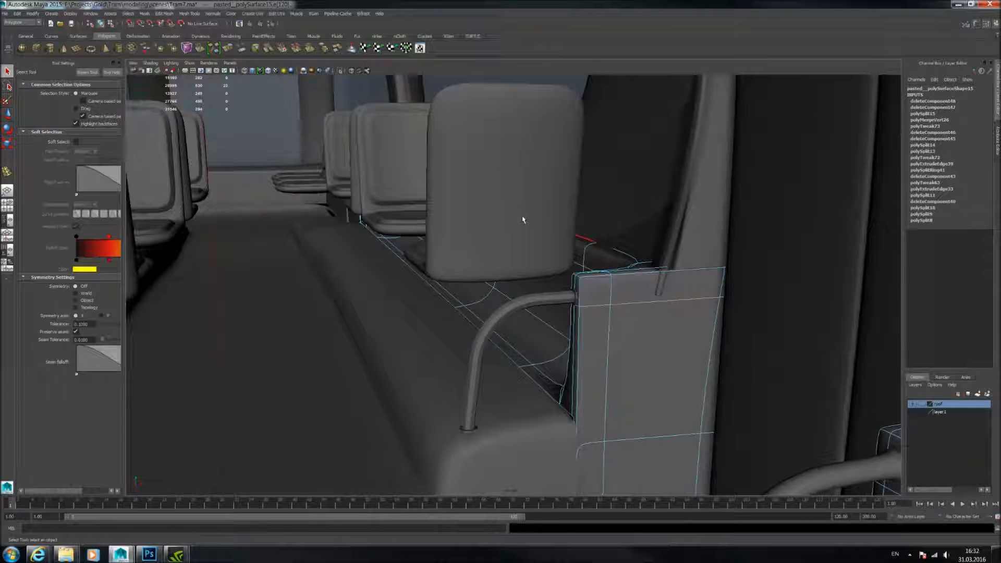
{"action": "left_click_drag", "start_coordinate": [532, 227], "coordinate": [569, 236], "text": "alt"}
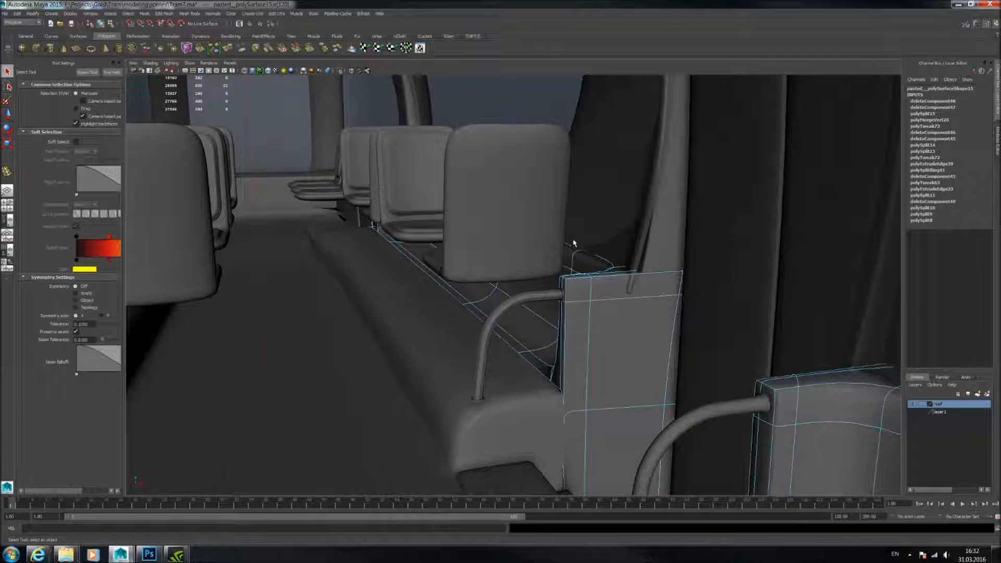
{"action": "key", "text": "1"}
{"action": "right_click_drag", "start_coordinate": [592, 286], "coordinate": [620, 278]}
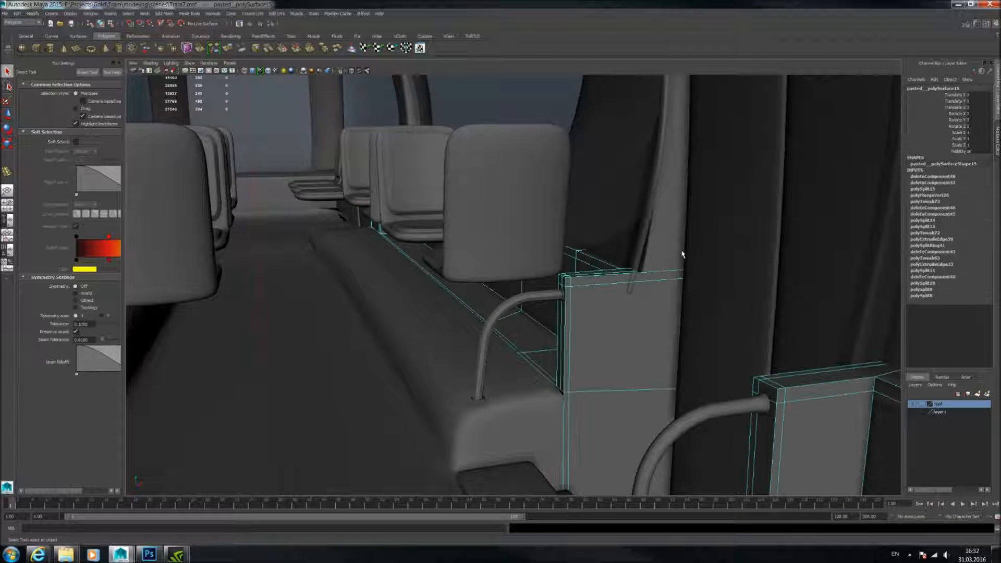
{"action": "key", "text": "3"}
{"action": "key", "text": "1"}
{"action": "key", "text": "3"}
{"action": "key", "text": "1"}
{"action": "key", "text": "3"}
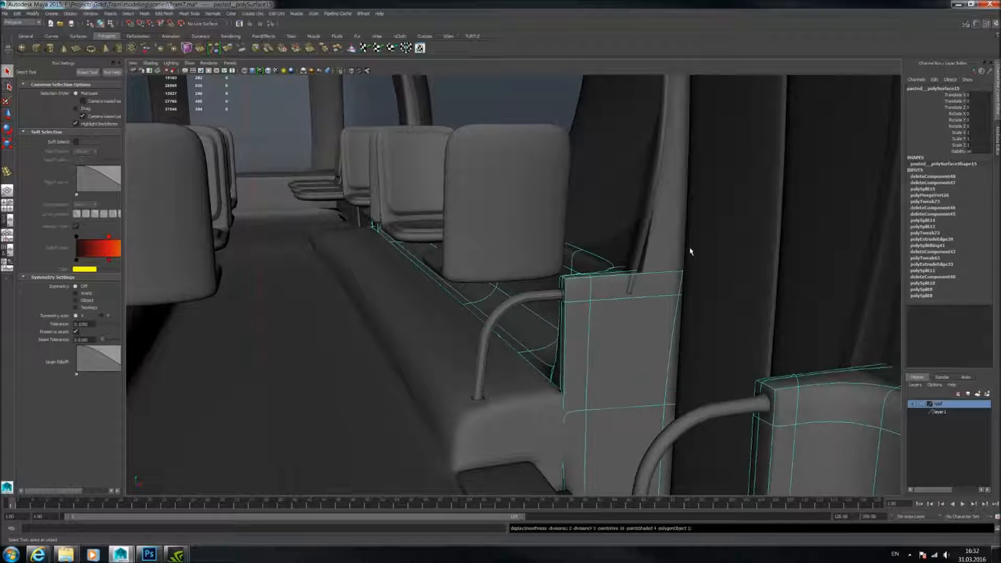
{"action": "key", "text": "1"}
{"action": "left_click_drag", "start_coordinate": [697, 245], "coordinate": [689, 245], "text": "alt"}
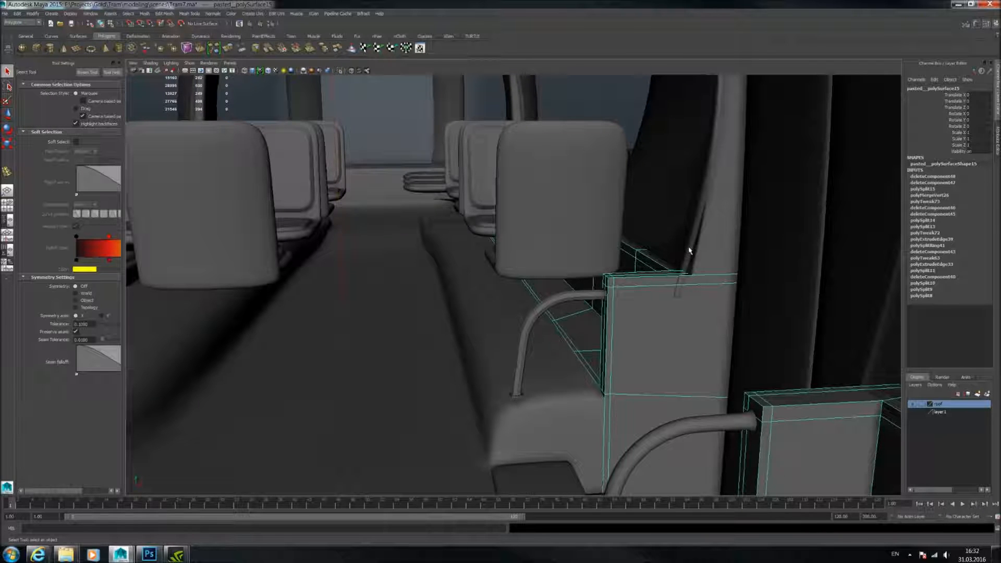
Delete the edge loop just below the middle panel's upper rim beside the doorway, together with its leftover vertices.
{"action": "right_click_drag", "start_coordinate": [649, 287], "coordinate": [588, 272]}
{"action": "left_click", "coordinate": [651, 279]}
{"action": "key", "text": "Delete"}
{"action": "scroll", "coordinate": [588, 271], "scroll_direction": "down", "scroll_amount": 4}
{"action": "middle_click_drag", "start_coordinate": [587, 271], "coordinate": [512, 239], "text": "alt"}
{"action": "left_click_drag", "start_coordinate": [511, 239], "coordinate": [771, 360], "text": "alt"}
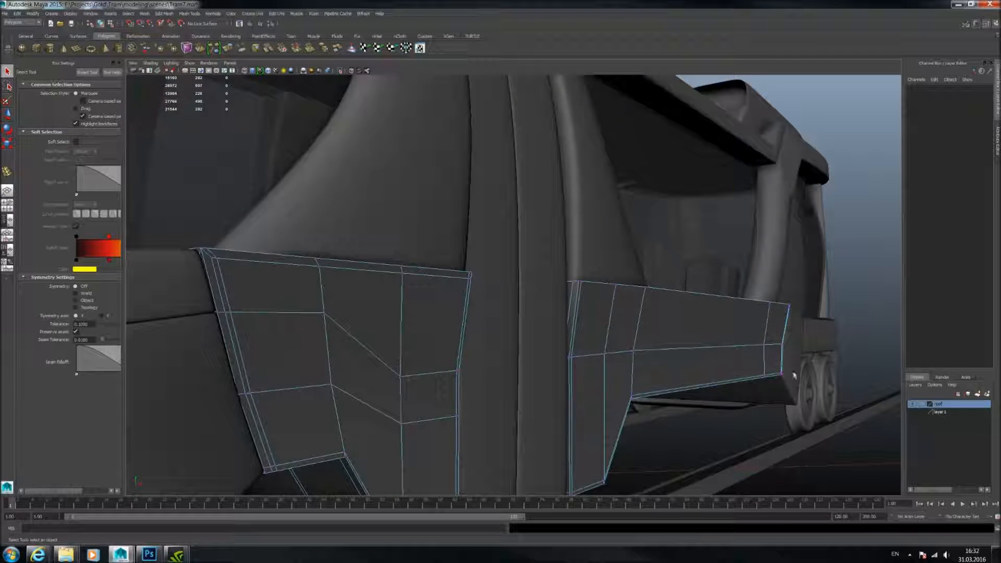
{"action": "scroll", "coordinate": [813, 402], "scroll_direction": "down", "scroll_amount": 3}
{"action": "left_click_drag", "start_coordinate": [797, 405], "coordinate": [821, 431], "text": "alt"}
{"action": "left_click_drag", "start_coordinate": [461, 172], "coordinate": [462, 173]}
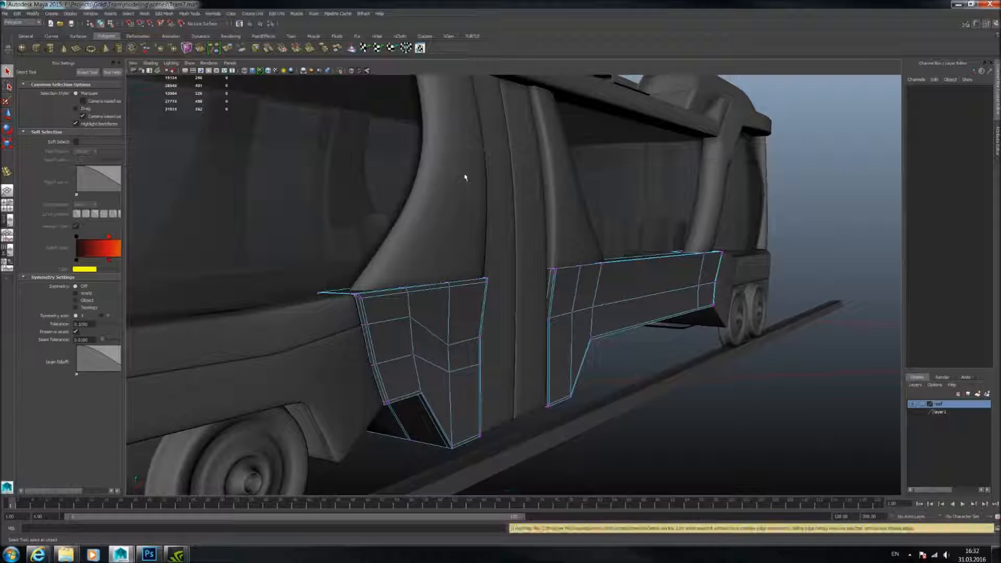
Smooth the middle panel and examine its upper edge end-on against the adjoining body and pillars.
{"action": "right_click_drag", "start_coordinate": [596, 280], "coordinate": [617, 272]}
{"action": "left_click", "coordinate": [610, 271]}
{"action": "key", "text": "3"}
{"action": "left_click_drag", "start_coordinate": [510, 264], "coordinate": [617, 268], "text": "alt"}
{"action": "left_click", "coordinate": [643, 263]}
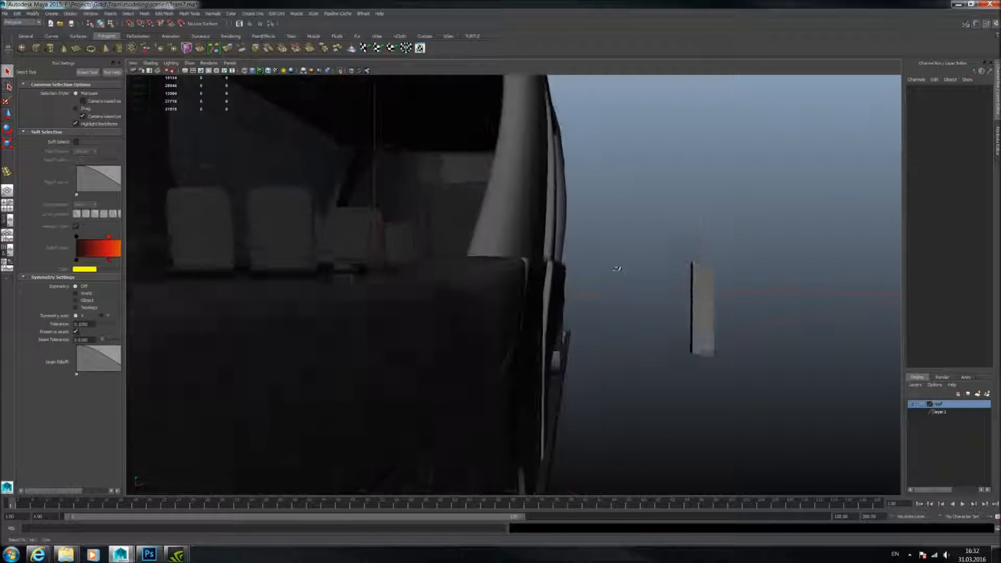
{"action": "mouse_move", "coordinate": [542, 279]}
{"action": "right_mouse_down", "text": "alt"}
{"action": "mouse_move", "coordinate": [569, 288]}
{"action": "mouse_move", "coordinate": [553, 266]}
{"action": "right_mouse_up", "text": "alt"}
{"action": "left_click", "coordinate": [553, 265]}
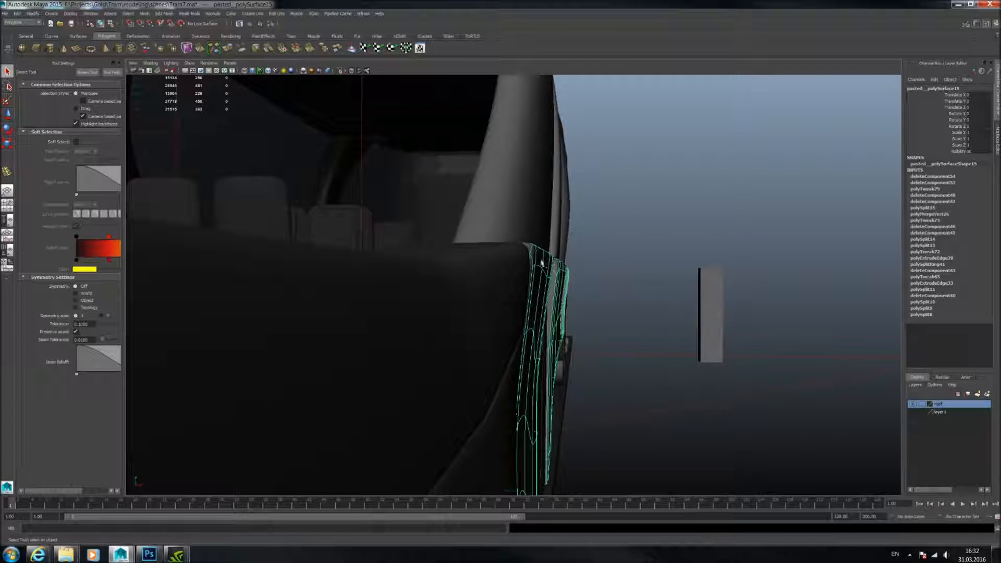
{"action": "left_click", "coordinate": [495, 265]}
{"action": "left_click", "coordinate": [543, 261]}
{"action": "left_click_drag", "start_coordinate": [543, 262], "coordinate": [486, 276], "text": "alt"}
Turn off the middle panel's smoothing and delete the edge loop just below the upper edge of its section across the doorway.
{"action": "key", "text": "1"}
{"action": "right_click_drag", "start_coordinate": [421, 286], "coordinate": [427, 277]}
{"action": "left_click_drag", "start_coordinate": [433, 277], "coordinate": [260, 261], "text": "alt"}
{"action": "scroll", "coordinate": [482, 275], "scroll_direction": "up", "scroll_amount": 2}
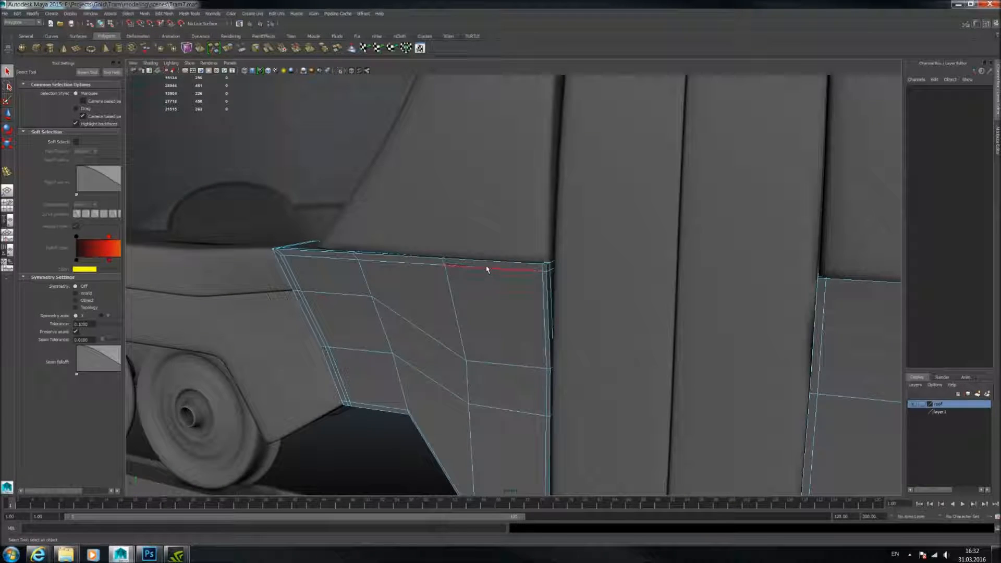
{"action": "double_click", "coordinate": [486, 269]}
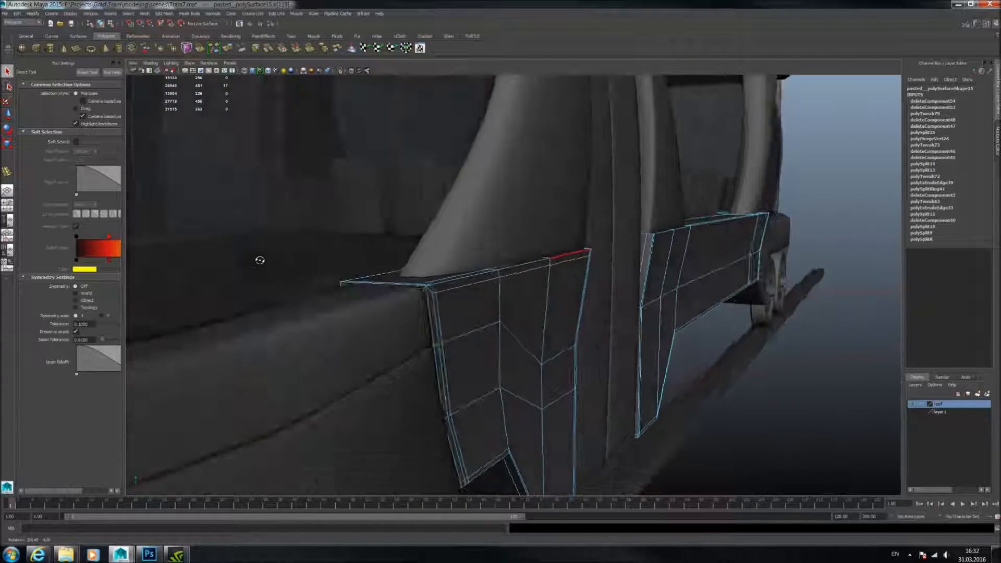
{"action": "mouse_move", "coordinate": [440, 277]}
{"action": "left_mouse_down", "text": "alt"}
{"action": "mouse_move", "coordinate": [469, 288]}
{"action": "mouse_move", "coordinate": [456, 286]}
{"action": "left_mouse_up", "text": "alt"}
{"action": "middle_click_drag", "start_coordinate": [456, 286], "coordinate": [465, 266], "text": "alt"}
{"action": "left_click_drag", "start_coordinate": [464, 266], "coordinate": [371, 328], "text": "alt"}
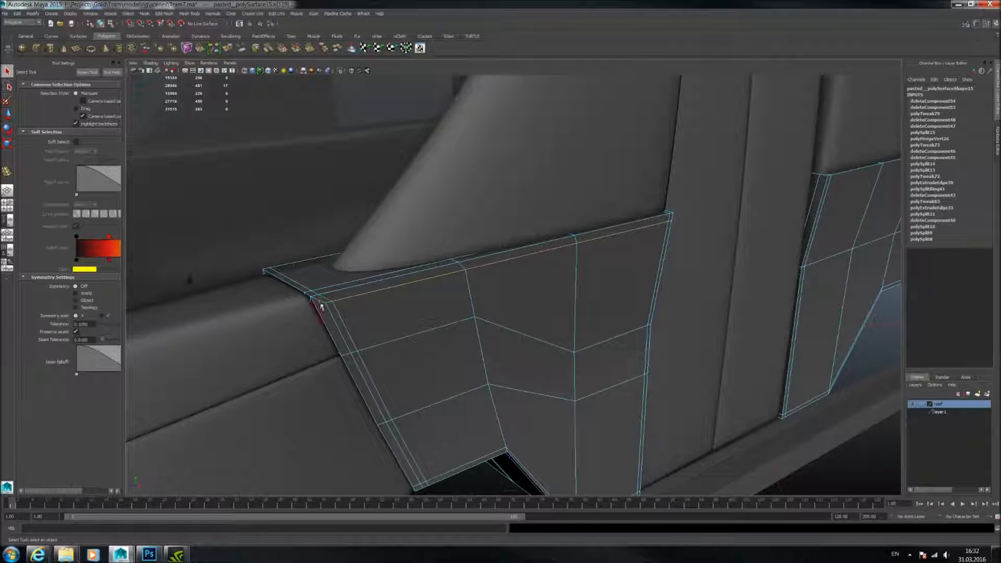
{"action": "key", "text": "Delete"}
{"action": "right_click_drag", "start_coordinate": [443, 288], "coordinate": [424, 204]}
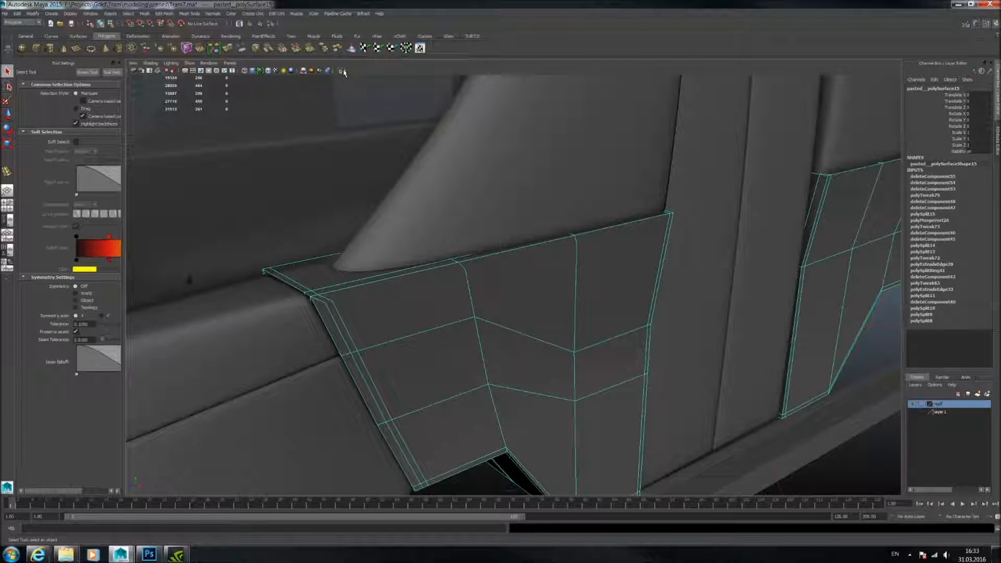
Isolate the middle panel and delete its leftover vertices, including those on the section across the doorway.
{"action": "left_click", "coordinate": [341, 70]}
{"action": "scroll", "coordinate": [424, 161], "scroll_direction": "down", "scroll_amount": 5}
{"action": "left_click_drag", "start_coordinate": [424, 161], "coordinate": [418, 236], "text": "alt"}
{"action": "right_click_drag", "start_coordinate": [418, 237], "coordinate": [431, 257], "text": "alt"}
{"action": "scroll", "coordinate": [432, 257], "scroll_direction": "down", "scroll_amount": 4}
{"action": "left_click_drag", "start_coordinate": [369, 178], "coordinate": [491, 346]}
{"action": "key", "text": "Delete"}
{"action": "scroll", "coordinate": [636, 401], "scroll_direction": "up", "scroll_amount": 4}
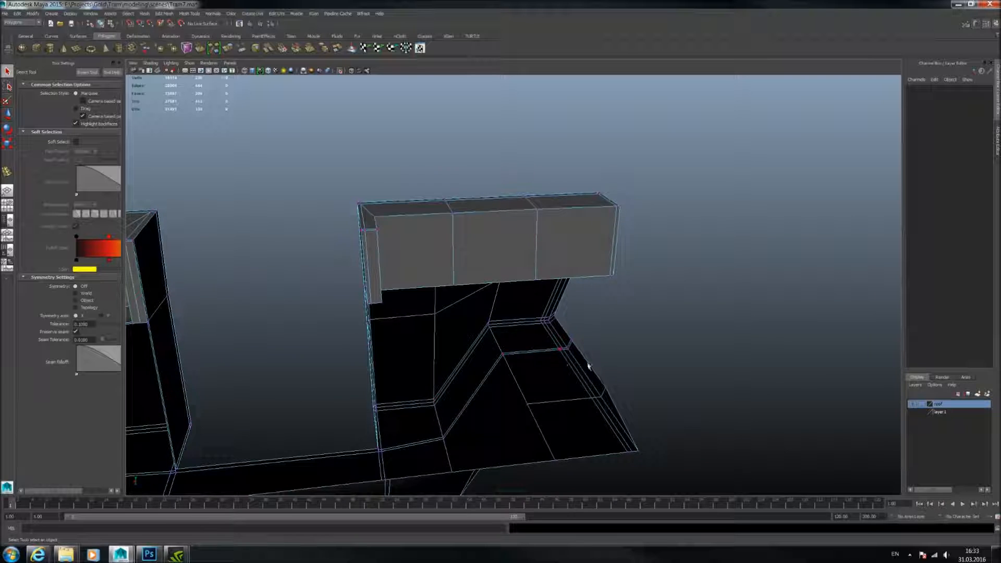
{"action": "key", "text": "ctrl+z"}
{"action": "left_click_drag", "start_coordinate": [655, 385], "coordinate": [719, 347], "text": "alt"}
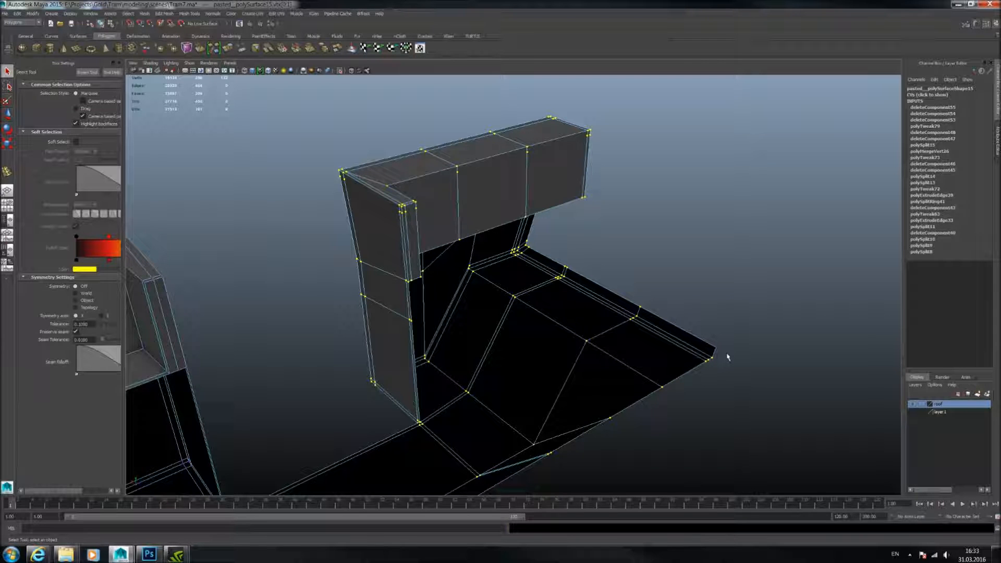
{"action": "key", "text": "Delete"}
{"action": "key", "text": "ctrl+z"}
{"action": "left_click_drag", "start_coordinate": [711, 250], "coordinate": [512, 314], "text": "alt"}
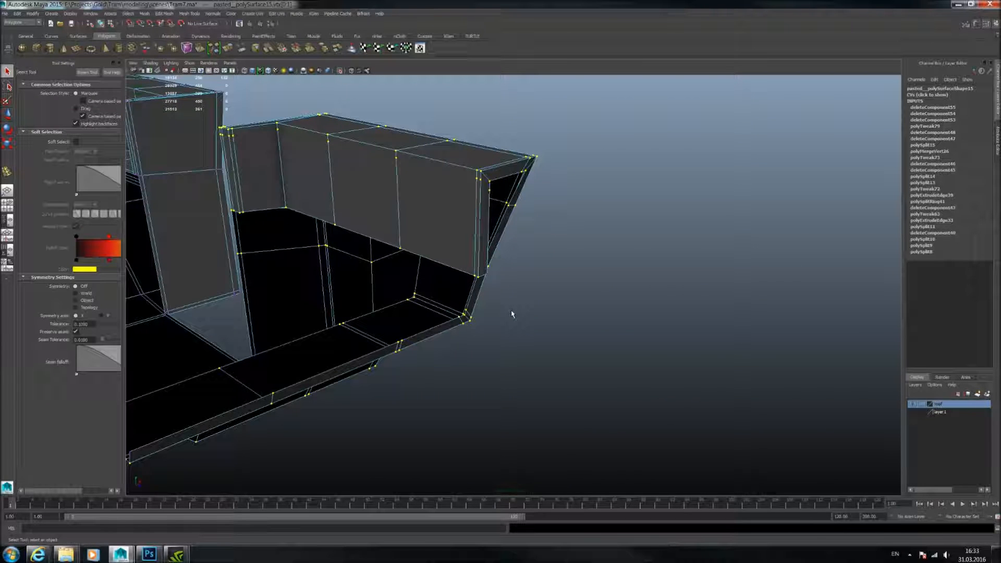
{"action": "key", "text": "Delete"}
Merge the support loop's vertices into the border beside them down the outer side of the panel's open end, using the Merge Vertex tool.
{"action": "left_click_drag", "start_coordinate": [521, 306], "coordinate": [498, 269], "text": "alt"}
{"action": "left_click_drag", "start_coordinate": [505, 211], "coordinate": [569, 264], "text": "alt"}
{"action": "right_click", "coordinate": [519, 228]}
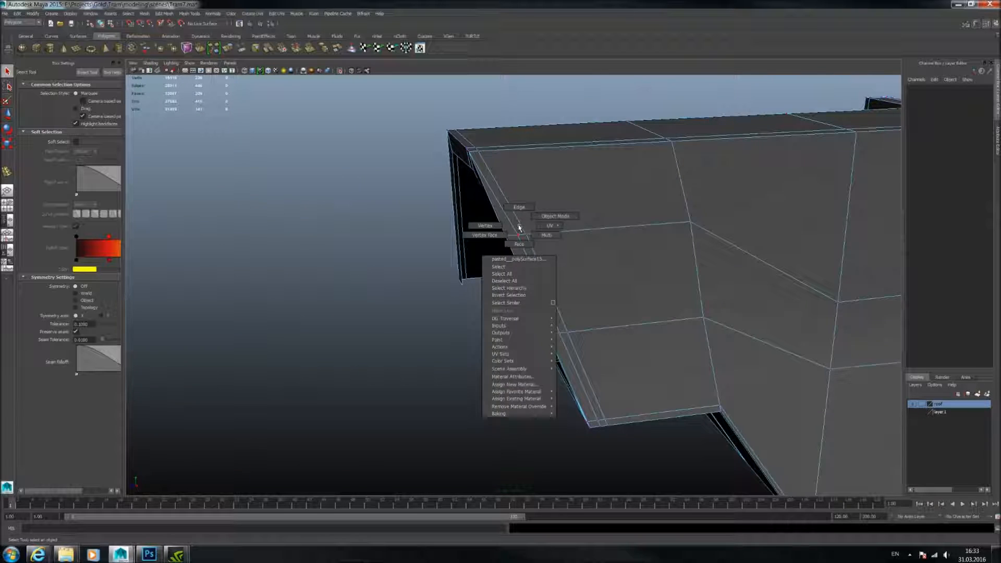
{"action": "left_click", "coordinate": [485, 225]}
{"action": "left_click", "coordinate": [526, 235]}
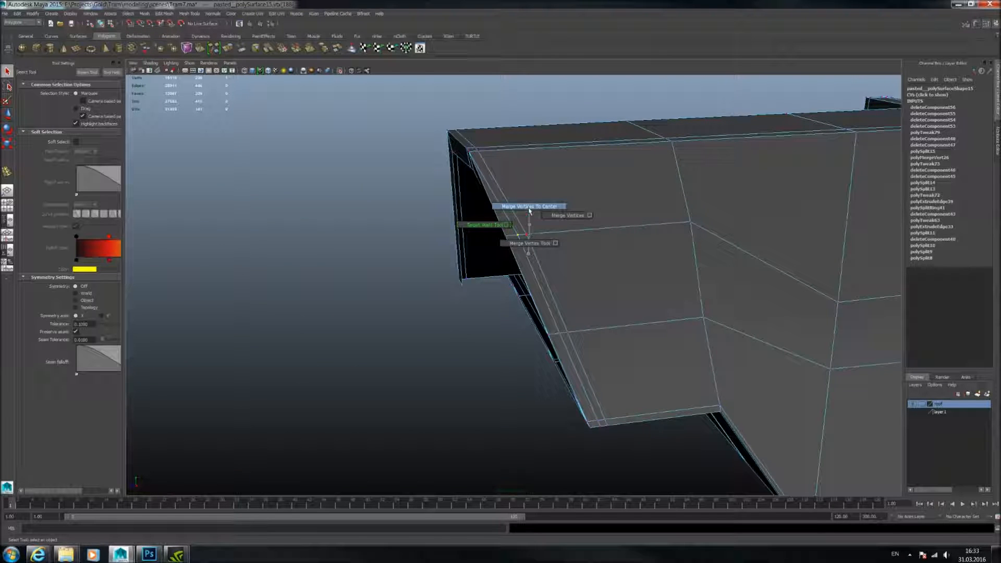
{"action": "right_click_drag", "start_coordinate": [529, 233], "coordinate": [528, 243], "text": "shift"}
{"action": "left_click_drag", "start_coordinate": [518, 234], "coordinate": [507, 235]}
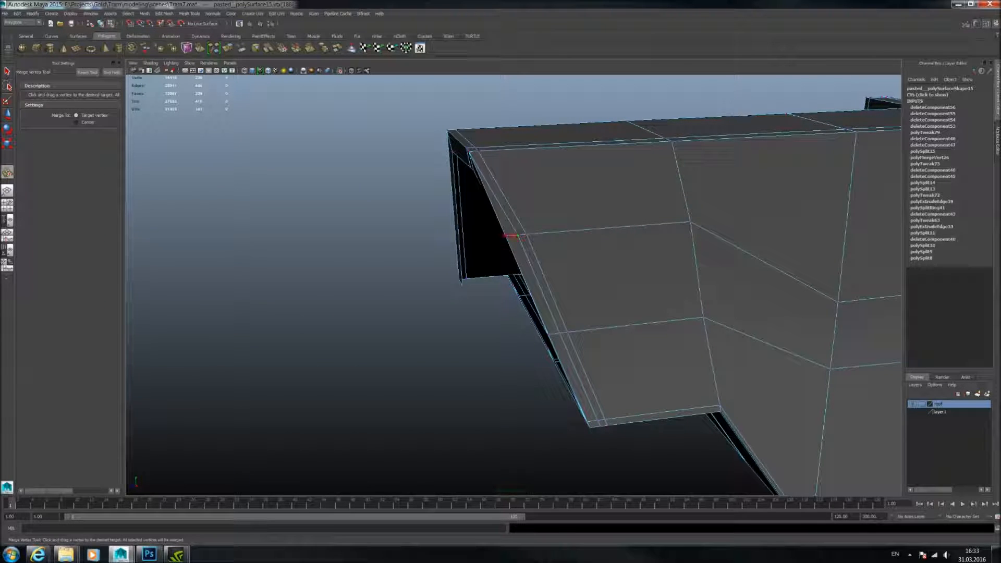
{"action": "middle_click_drag", "start_coordinate": [507, 236], "coordinate": [519, 170], "text": "alt"}
{"action": "left_click_drag", "start_coordinate": [579, 268], "coordinate": [595, 287]}
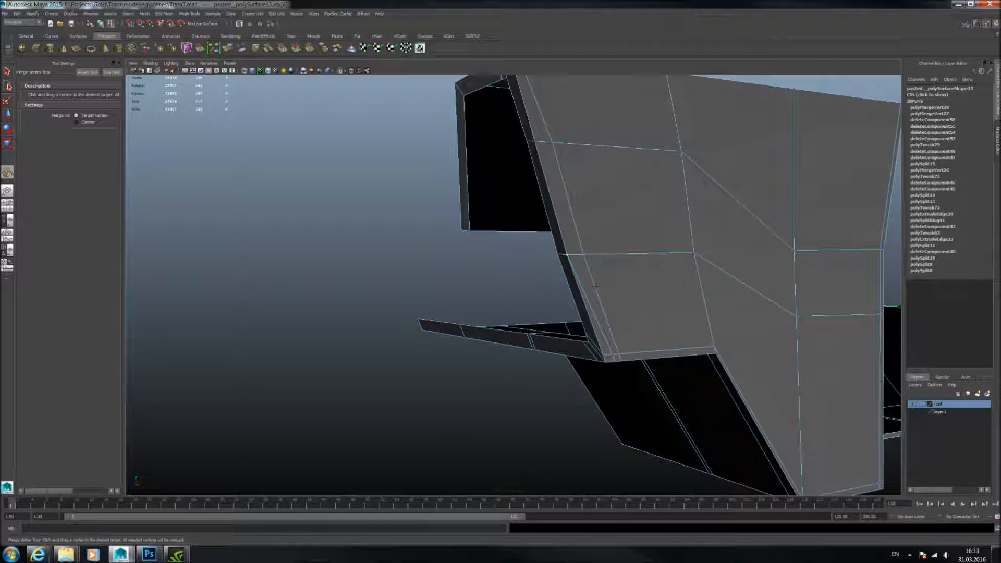
{"action": "left_click_drag", "start_coordinate": [605, 357], "coordinate": [613, 344]}
Merge the remaining support-loop vertices into the border along the underside of the panel's open end.
{"action": "middle_click_drag", "start_coordinate": [613, 344], "coordinate": [614, 263], "text": "alt"}
{"action": "left_click_drag", "start_coordinate": [558, 344], "coordinate": [545, 344]}
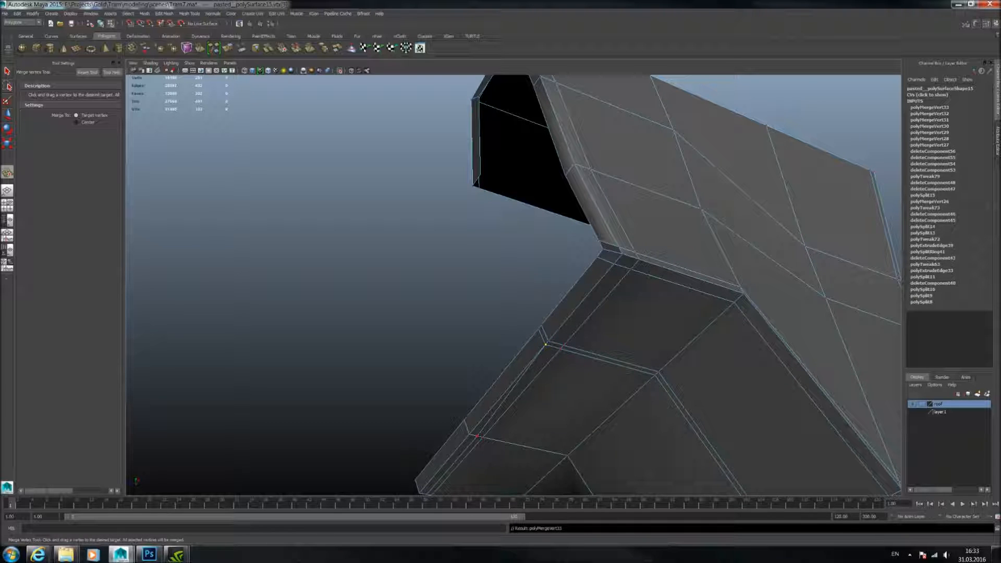
{"action": "left_click_drag", "start_coordinate": [477, 436], "coordinate": [470, 435]}
{"action": "middle_click_drag", "start_coordinate": [470, 434], "coordinate": [483, 373], "text": "alt"}
{"action": "left_click_drag", "start_coordinate": [482, 373], "coordinate": [431, 440]}
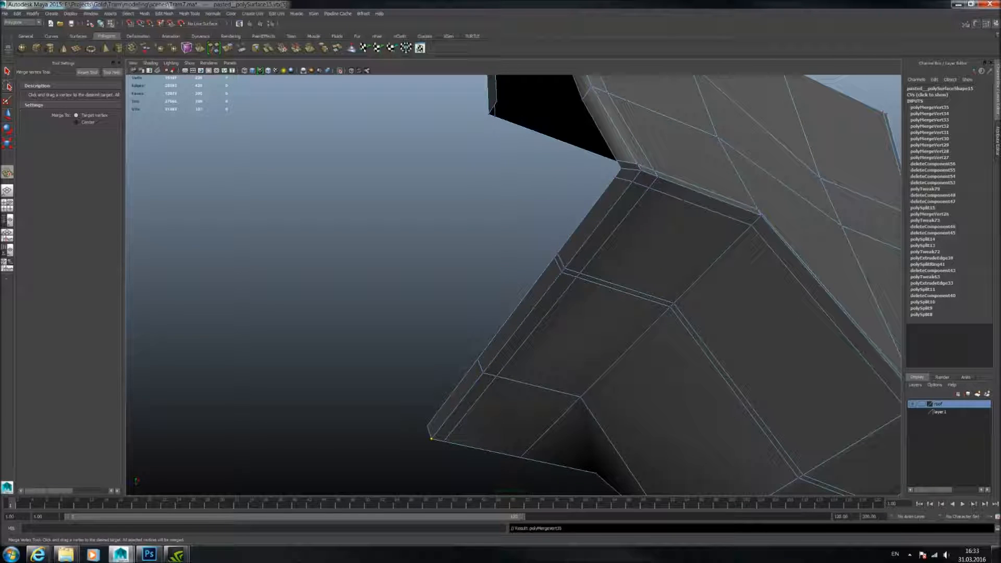
Select the edge loop along the panel's open end and examine how it runs around the rim and inner lip.
{"action": "left_click_drag", "start_coordinate": [496, 376], "coordinate": [513, 443], "text": "alt"}
{"action": "left_click", "coordinate": [9, 114]}
{"action": "left_click_drag", "start_coordinate": [649, 264], "coordinate": [592, 257], "text": "alt"}
{"action": "right_click_drag", "start_coordinate": [574, 351], "coordinate": [575, 312]}
{"action": "double_click", "coordinate": [573, 332]}
{"action": "left_click_drag", "start_coordinate": [589, 223], "coordinate": [590, 300], "text": "alt"}
{"action": "left_click_drag", "start_coordinate": [504, 259], "coordinate": [706, 271], "text": "alt"}
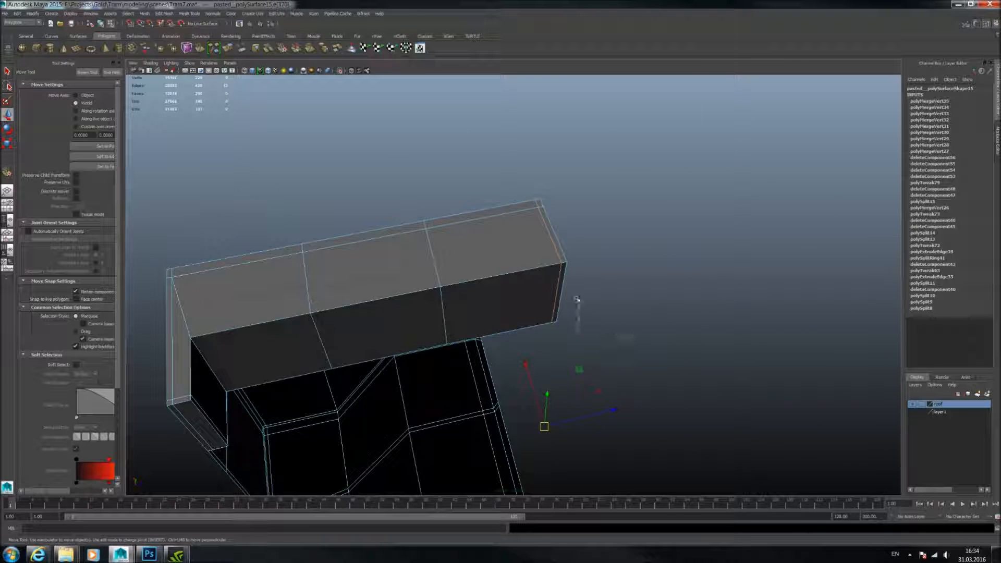
{"action": "left_click_drag", "start_coordinate": [537, 204], "coordinate": [554, 257], "text": "alt"}
{"action": "right_click_drag", "start_coordinate": [554, 252], "coordinate": [579, 235]}
{"action": "mouse_move", "coordinate": [579, 235]}
{"action": "left_mouse_down", "text": "alt"}
{"action": "mouse_move", "coordinate": [587, 259]}
{"action": "mouse_move", "coordinate": [571, 227]}
{"action": "left_mouse_up", "text": "alt"}
Show the whole tram again and examine the smoothed middle panel against the seat, pillar and adjoining body.
{"action": "left_click", "coordinate": [340, 71]}
{"action": "left_click", "coordinate": [431, 290]}
{"action": "left_click_drag", "start_coordinate": [722, 319], "coordinate": [472, 265], "text": "alt"}
{"action": "left_click", "coordinate": [518, 270]}
{"action": "key", "text": "3"}
{"action": "key", "text": "3"}
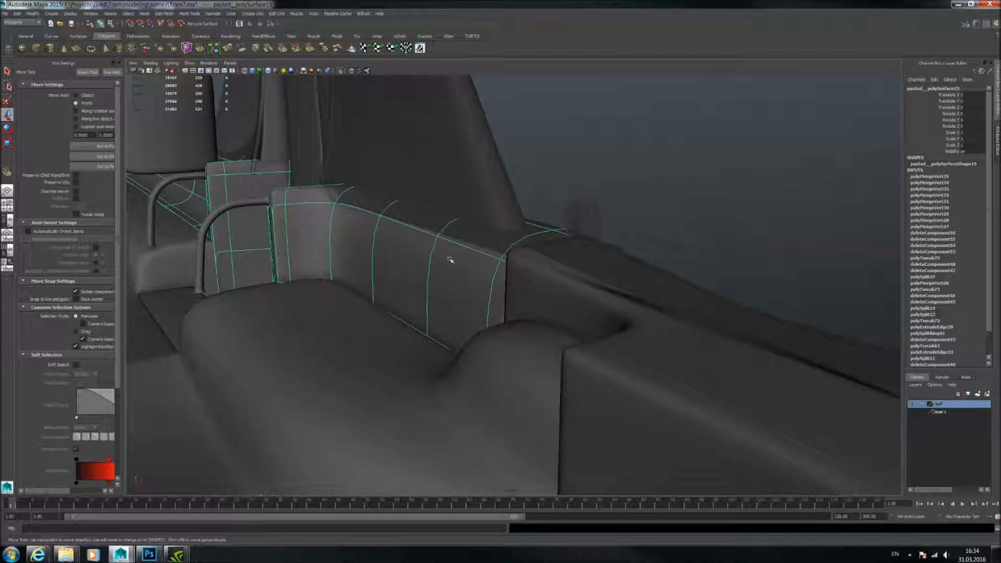
{"action": "left_click_drag", "start_coordinate": [444, 235], "coordinate": [473, 319], "text": "alt"}
{"action": "scroll", "coordinate": [702, 345], "scroll_direction": "down", "scroll_amount": 1}
{"action": "middle_click_drag", "start_coordinate": [735, 346], "coordinate": [583, 216], "text": "alt"}
Delete the end-lip face on the inner flange at the panel's open end and extrude the flange's end edge inward to replace it.
{"action": "scroll", "coordinate": [496, 187], "scroll_direction": "down", "scroll_amount": 5}
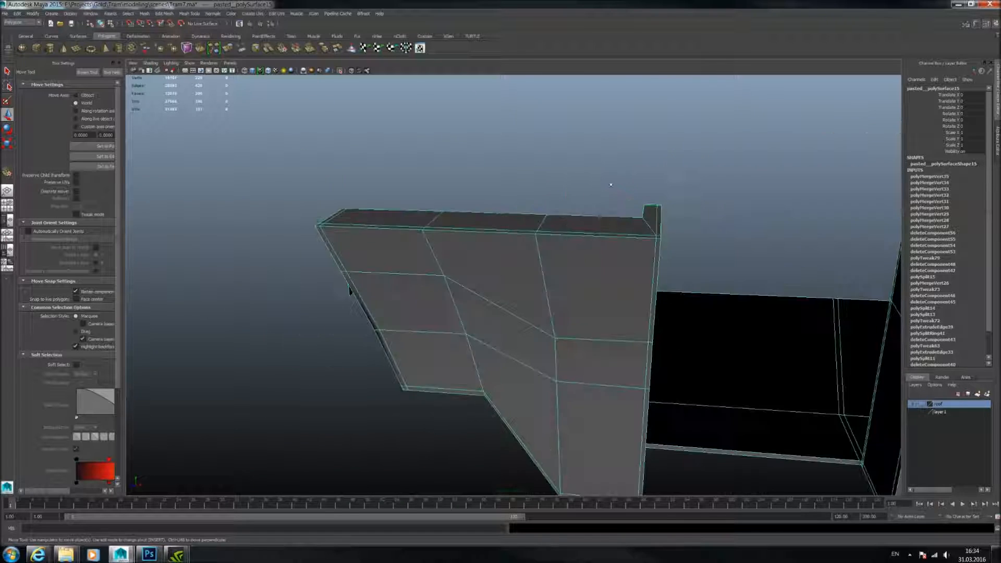
{"action": "left_click_drag", "start_coordinate": [603, 183], "coordinate": [605, 201], "text": "alt"}
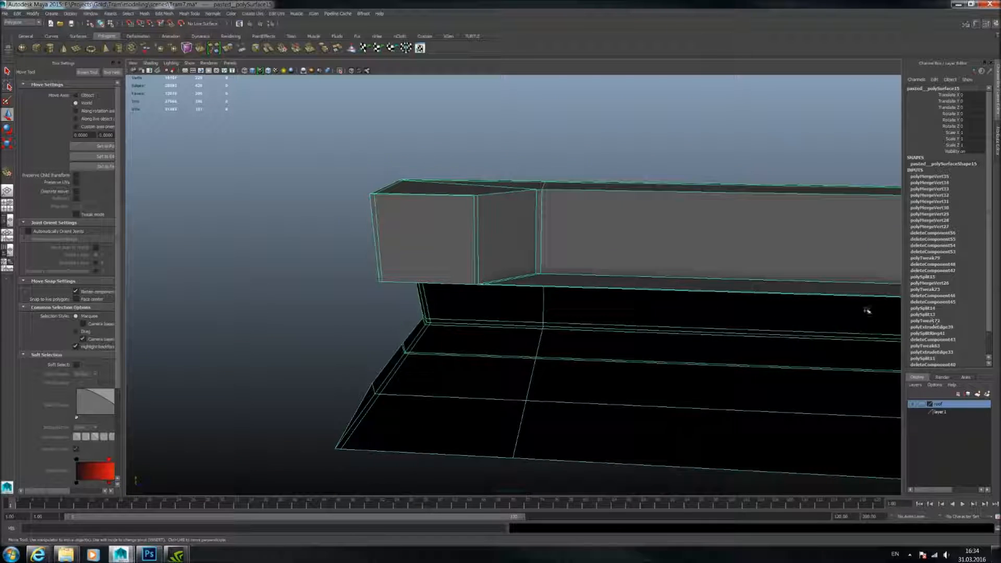
{"action": "left_click_drag", "start_coordinate": [867, 308], "coordinate": [713, 270], "text": "alt"}
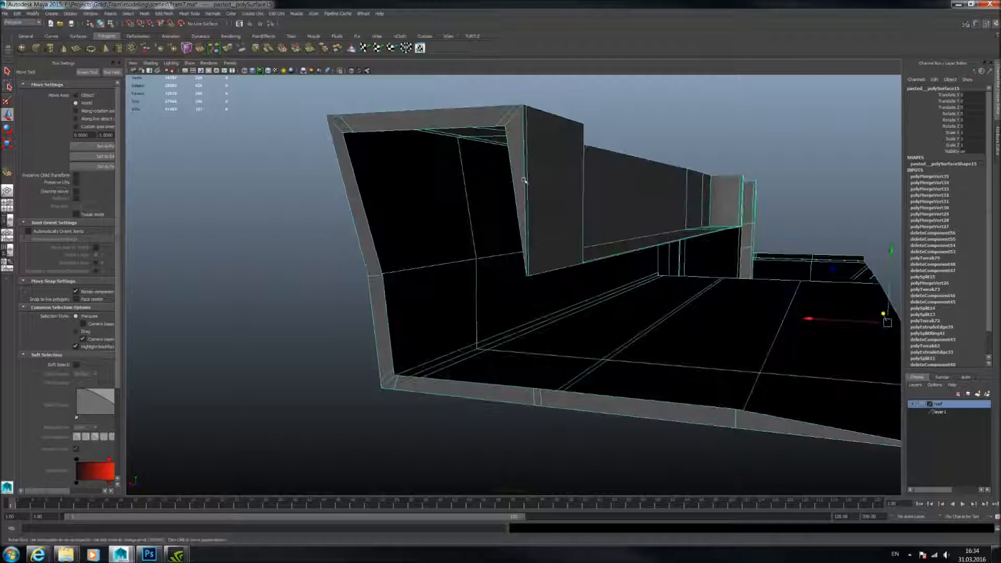
{"action": "left_click", "coordinate": [520, 179]}
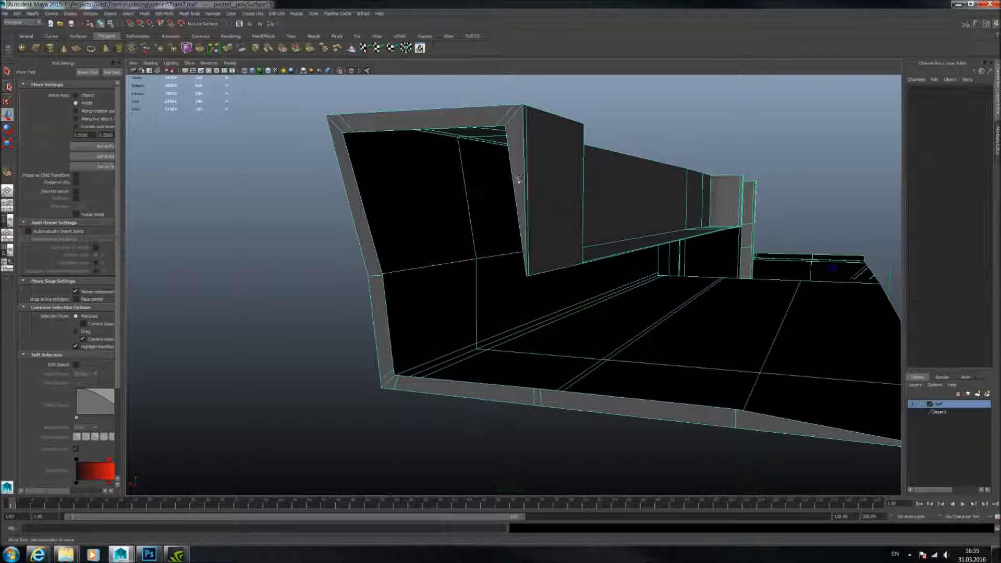
{"action": "left_click", "coordinate": [519, 170]}
{"action": "key", "text": "Delete"}
{"action": "right_click_drag", "start_coordinate": [507, 125], "coordinate": [511, 107]}
{"action": "left_click", "coordinate": [525, 127]}
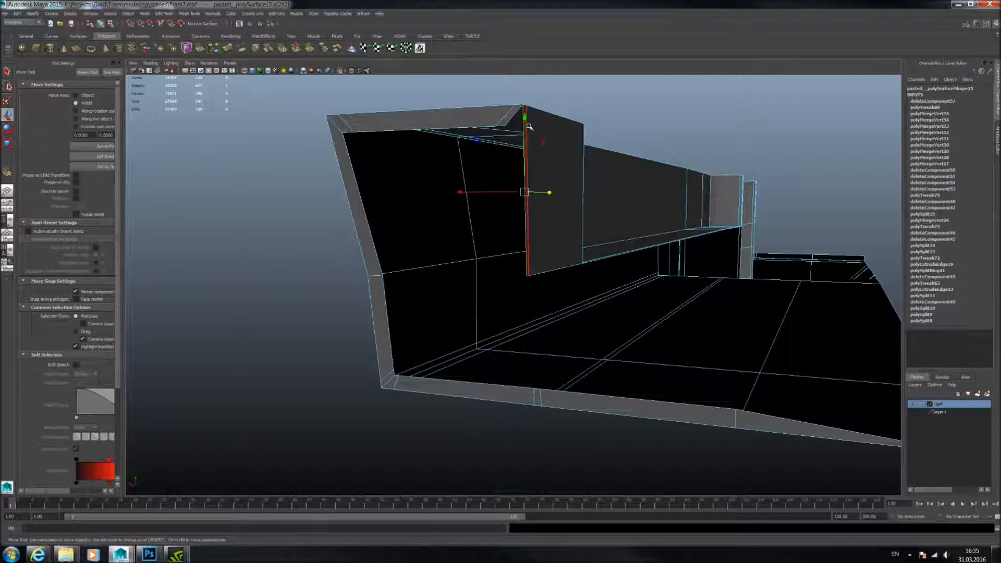
{"action": "left_click", "coordinate": [228, 48]}
{"action": "left_click_drag", "start_coordinate": [522, 208], "coordinate": [514, 189], "text": "alt"}
{"action": "key", "text": "w"}
{"action": "middle_click_drag", "start_coordinate": [581, 205], "coordinate": [582, 209]}
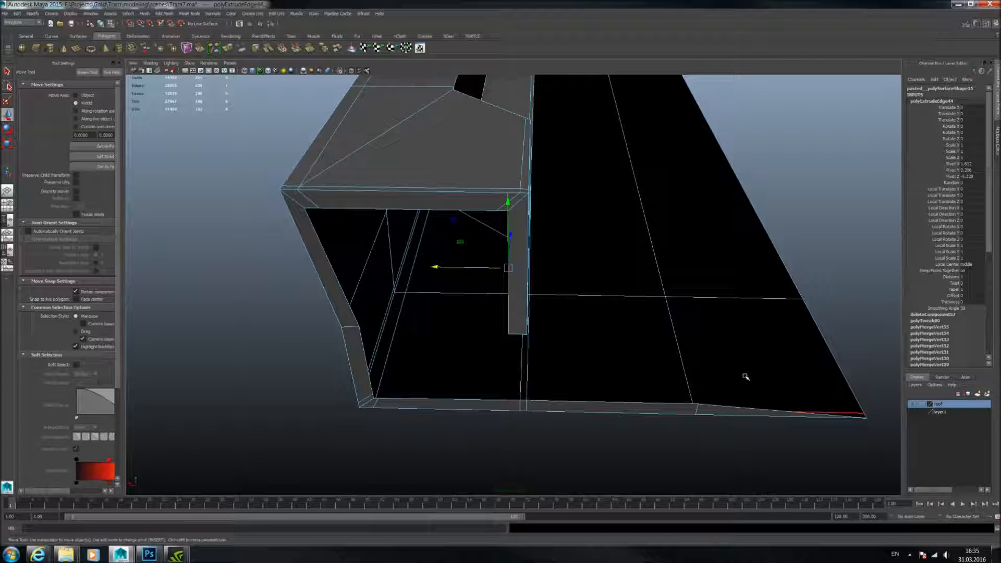
Lower the upper inner vertex of the new flange strip toward the mitred corner of the top lip.
{"action": "right_click", "coordinate": [517, 296]}
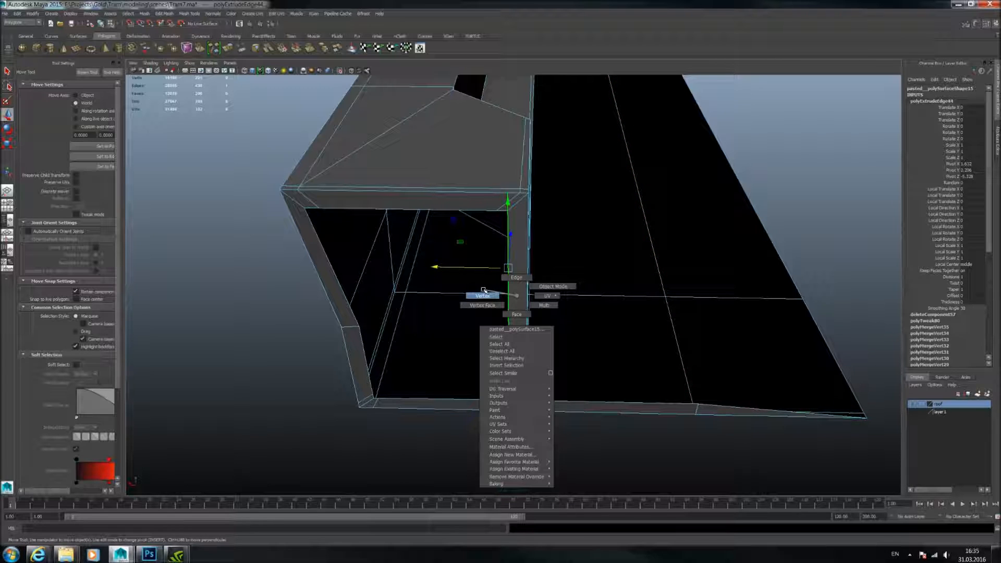
{"action": "left_click", "coordinate": [483, 294]}
{"action": "left_click", "coordinate": [505, 193]}
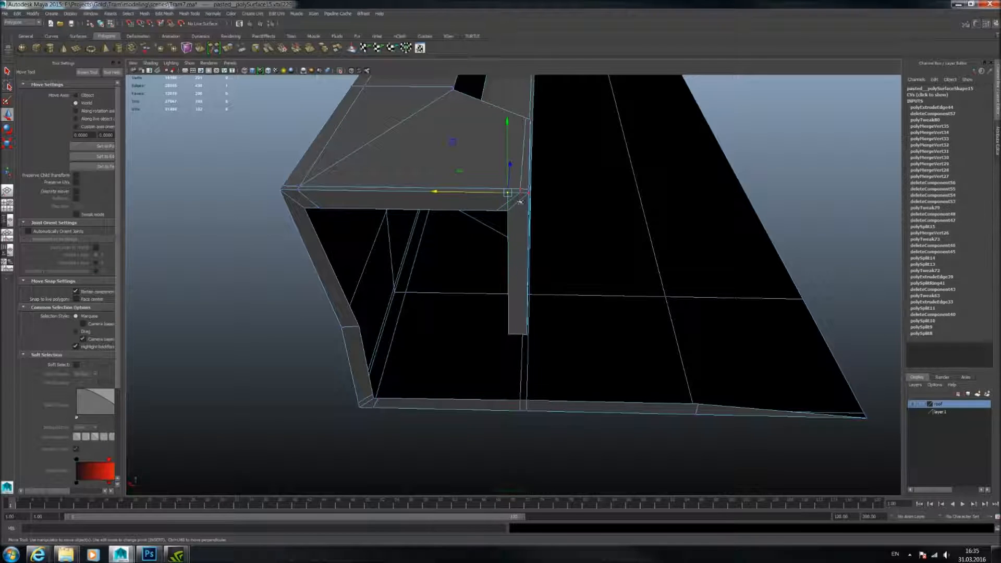
{"action": "left_click_drag", "start_coordinate": [506, 121], "coordinate": [508, 170]}
Delete the tapering last face of the lower end lip and extrude its border edge upward into a strip of even width.
{"action": "middle_click_drag", "start_coordinate": [716, 331], "coordinate": [605, 299], "text": "alt"}
{"action": "right_click_drag", "start_coordinate": [672, 375], "coordinate": [648, 346]}
{"action": "left_click", "coordinate": [661, 379]}
{"action": "key", "text": "Delete"}
{"action": "left_click", "coordinate": [649, 381]}
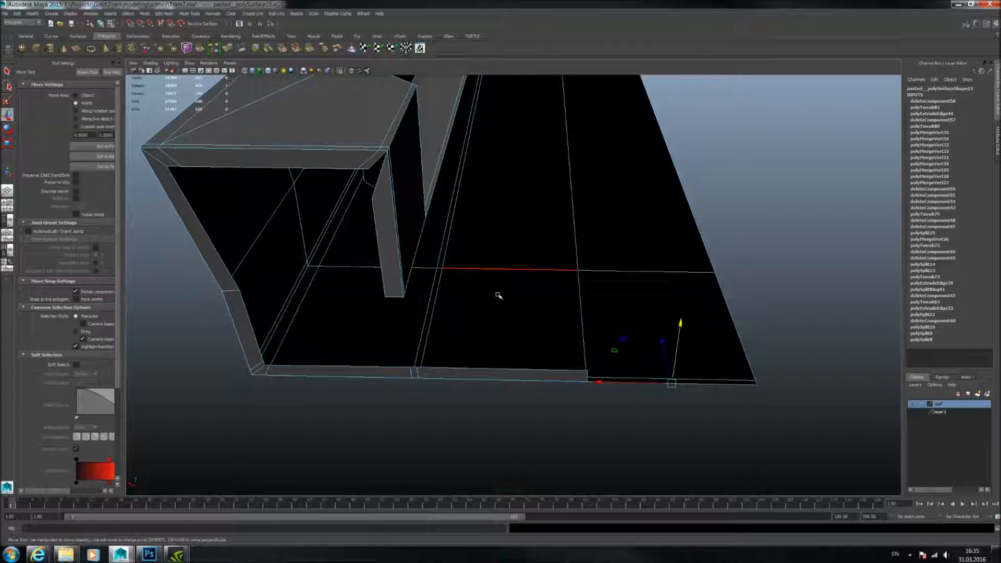
{"action": "left_click", "coordinate": [226, 48]}
{"action": "left_click_drag", "start_coordinate": [769, 286], "coordinate": [606, 321], "text": "alt"}
Merge the corner vertices of the rebuilt lower and inner flange strips with the adjoining end-lip vertices.
{"action": "right_click_drag", "start_coordinate": [573, 361], "coordinate": [547, 357]}
{"action": "left_click", "coordinate": [574, 354]}
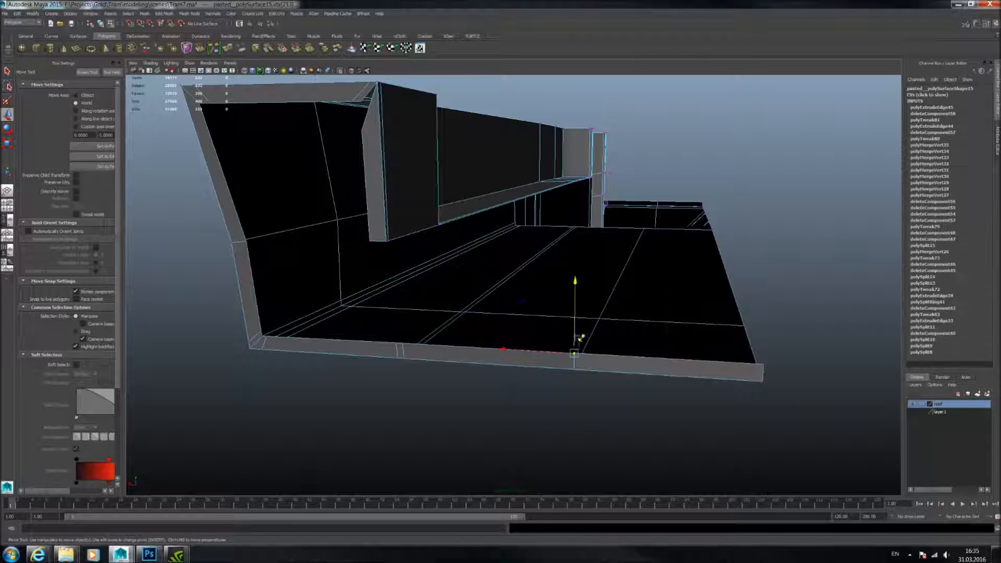
{"action": "left_click", "coordinate": [188, 14]}
{"action": "mouse_move", "coordinate": [163, 13]}
{"action": "left_click", "coordinate": [170, 93]}
{"action": "left_click_drag", "start_coordinate": [333, 156], "coordinate": [437, 229], "text": "alt"}
{"action": "mouse_move", "coordinate": [441, 246]}
{"action": "right_mouse_down"}
{"action": "mouse_move", "coordinate": [412, 244]}
{"action": "mouse_move", "coordinate": [451, 241]}
{"action": "right_mouse_up"}
{"action": "left_click", "coordinate": [433, 226]}
{"action": "left_click_drag", "start_coordinate": [432, 223], "coordinate": [429, 196]}
{"action": "left_click_drag", "start_coordinate": [365, 219], "coordinate": [314, 223], "text": "alt"}
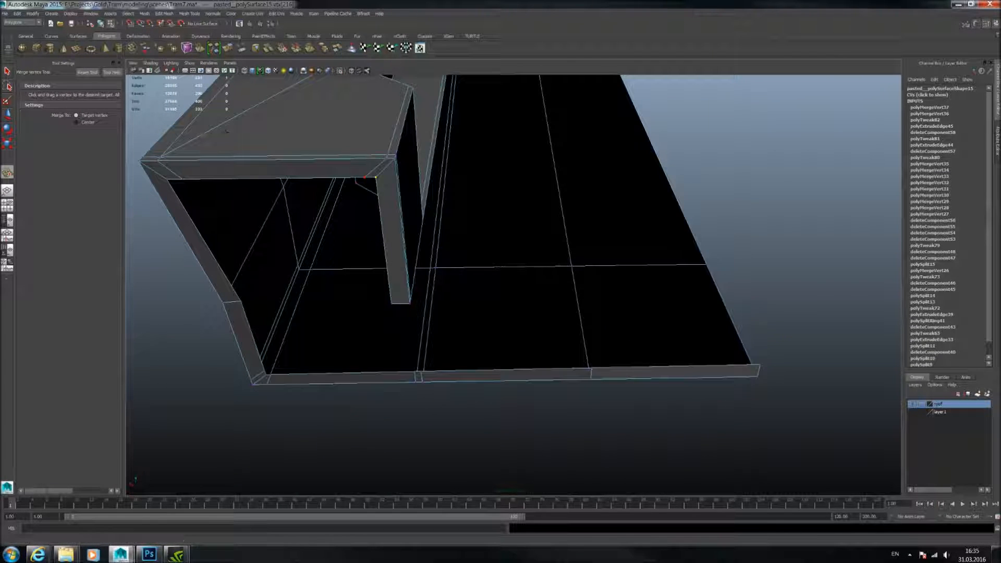
Smooth the middle panel in object mode and examine its inner flange and the corners at the doorway.
{"action": "left_click", "coordinate": [7, 71]}
{"action": "right_click_drag", "start_coordinate": [312, 166], "coordinate": [339, 148]}
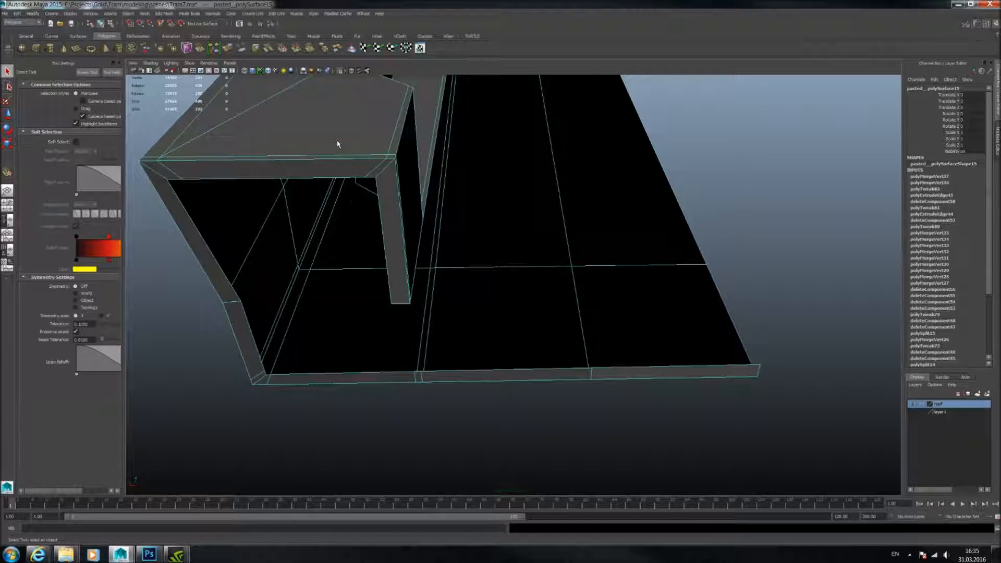
{"action": "key", "text": "3"}
{"action": "left_click_drag", "start_coordinate": [513, 143], "coordinate": [391, 205], "text": "alt"}
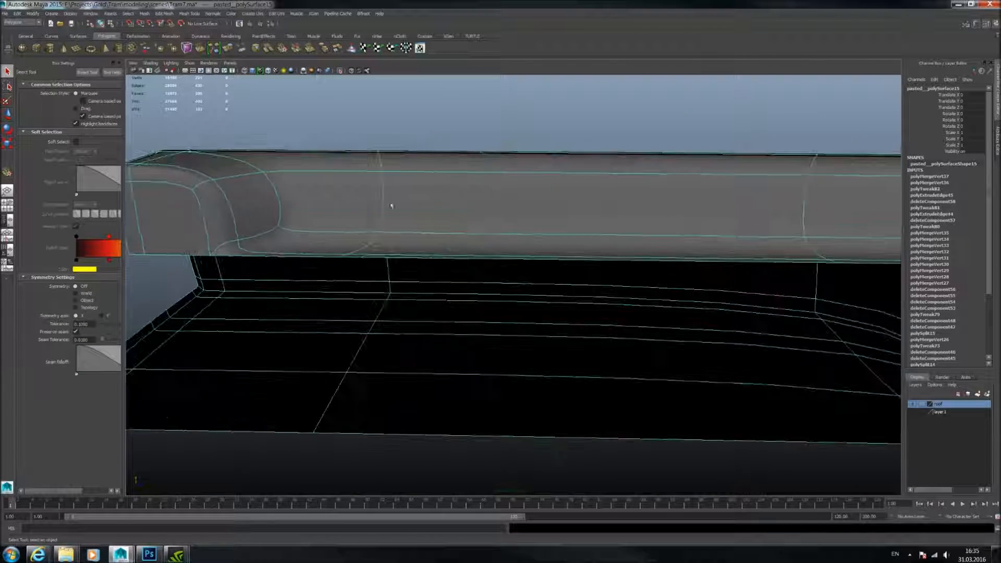
{"action": "left_click_drag", "start_coordinate": [569, 201], "coordinate": [270, 243], "text": "alt"}
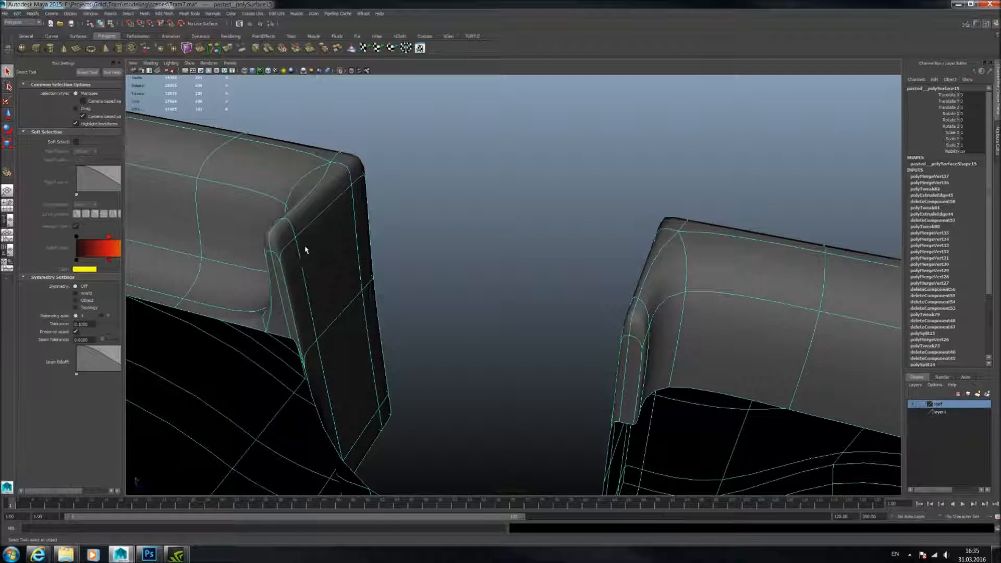
Turn off the panel's smoothing and examine the edge flow at the inner flange corners beside the doorway.
{"action": "key", "text": "1"}
{"action": "left_click_drag", "start_coordinate": [472, 222], "coordinate": [508, 206], "text": "alt"}
{"action": "scroll", "coordinate": [547, 232], "scroll_direction": "up", "scroll_amount": 2}
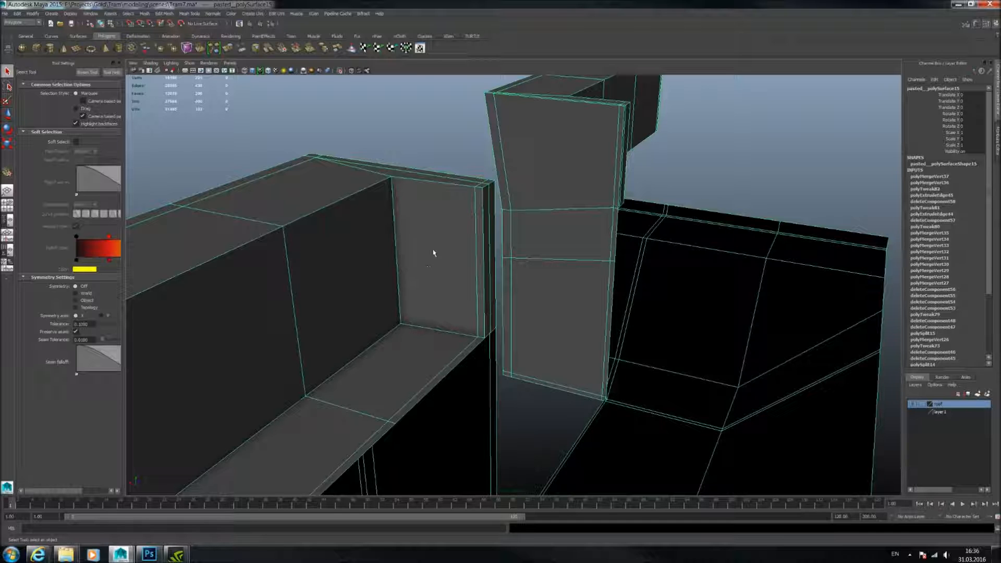
{"action": "left_click_drag", "start_coordinate": [498, 171], "coordinate": [441, 177], "text": "alt"}
{"action": "middle_click_drag", "start_coordinate": [441, 177], "coordinate": [538, 191], "text": "alt"}
{"action": "left_click_drag", "start_coordinate": [538, 191], "coordinate": [453, 211], "text": "alt"}
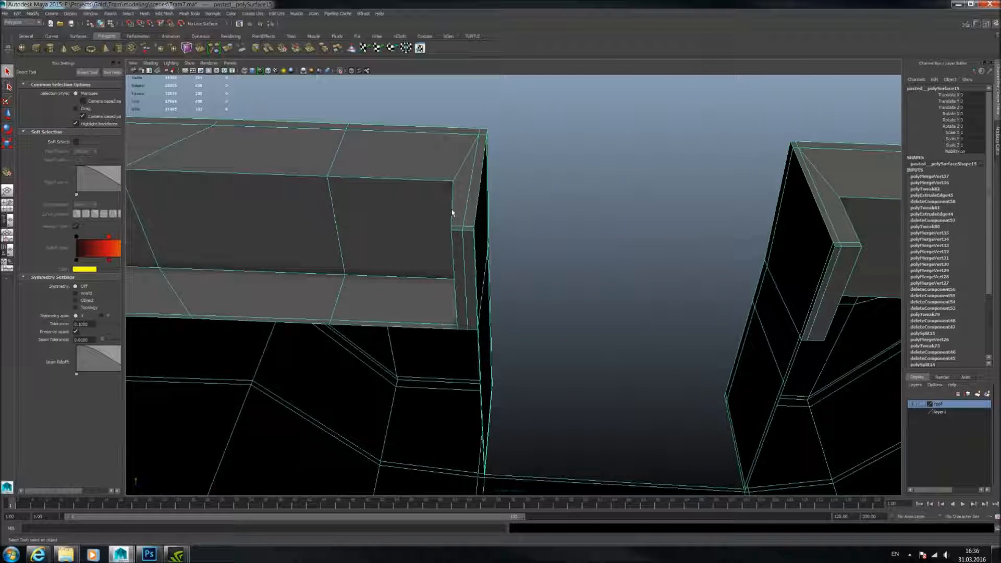
{"action": "middle_click_drag", "start_coordinate": [453, 211], "coordinate": [547, 216], "text": "alt"}
{"action": "left_click_drag", "start_coordinate": [497, 207], "coordinate": [396, 168], "text": "alt"}
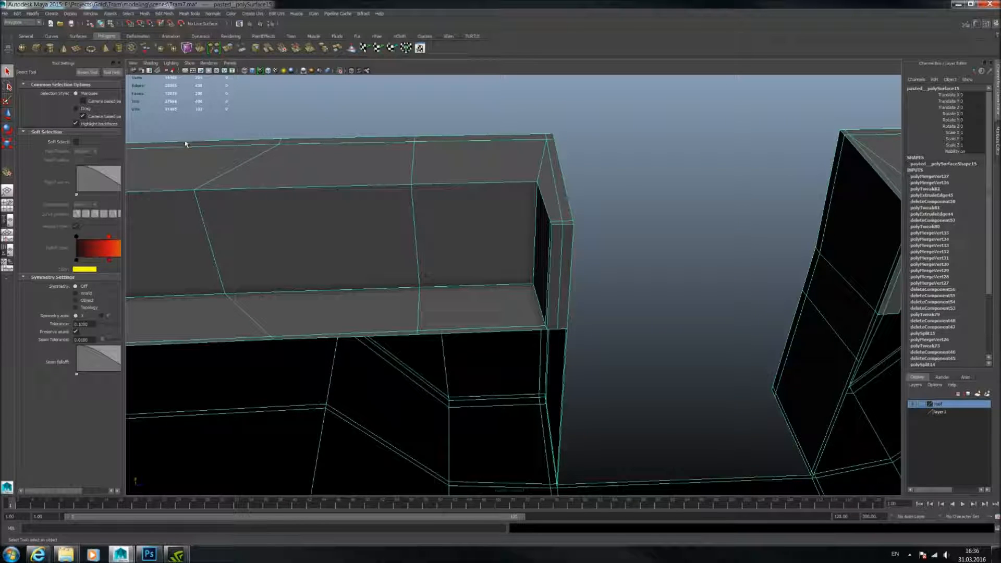
Start a Multi-Cut support edge just below the inner flange's upper edge, running from the open end lip around onto the flange wall.
{"action": "left_click", "coordinate": [197, 13]}
{"action": "left_click", "coordinate": [215, 118]}
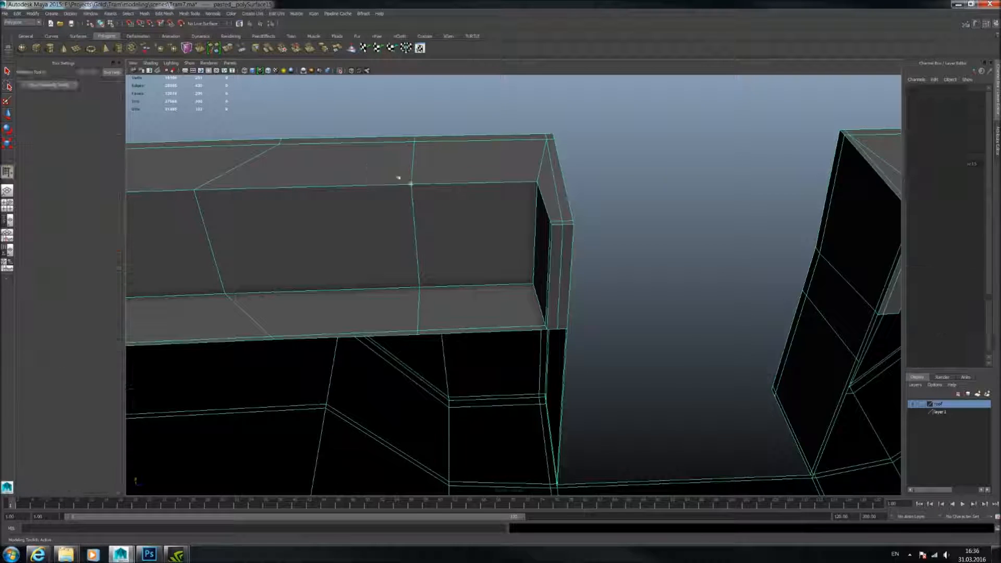
{"action": "left_click_drag", "start_coordinate": [398, 177], "coordinate": [543, 183], "text": "alt"}
{"action": "right_click_drag", "start_coordinate": [543, 183], "coordinate": [552, 204], "text": "alt"}
{"action": "left_click", "coordinate": [575, 168]}
{"action": "left_click_drag", "start_coordinate": [563, 200], "coordinate": [435, 175], "text": "alt"}
{"action": "right_click_drag", "start_coordinate": [434, 174], "coordinate": [466, 203], "text": "alt"}
{"action": "left_click_drag", "start_coordinate": [466, 204], "coordinate": [663, 182], "text": "alt"}
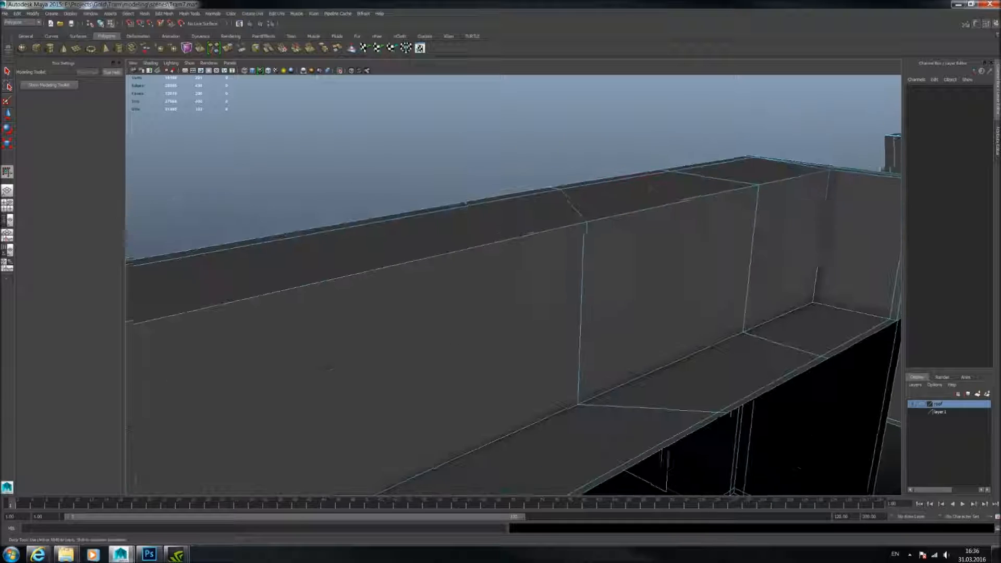
{"action": "right_click_drag", "start_coordinate": [664, 181], "coordinate": [678, 173], "text": "alt"}
{"action": "left_click_drag", "start_coordinate": [678, 172], "coordinate": [435, 229], "text": "alt"}
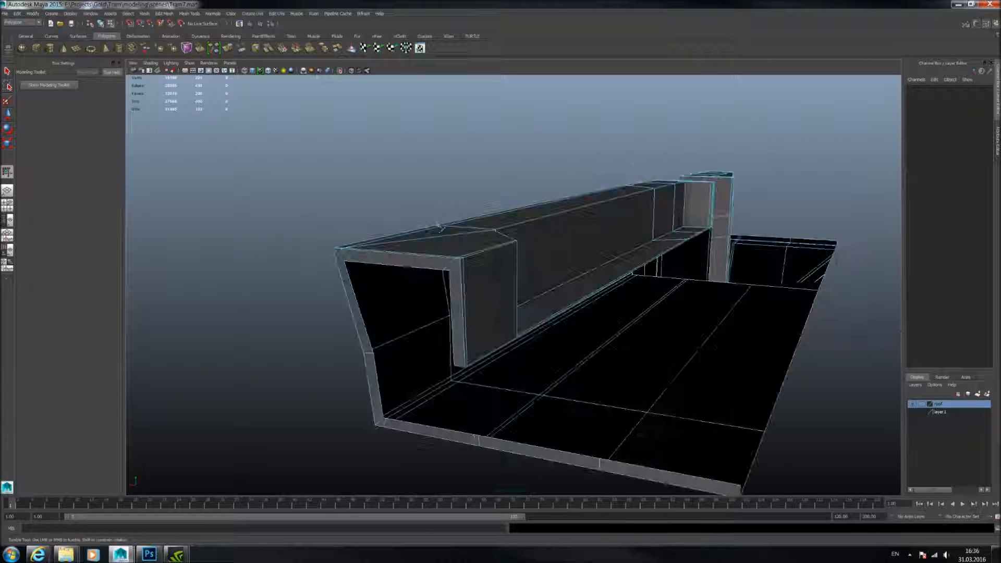
{"action": "right_click_drag", "start_coordinate": [436, 229], "coordinate": [510, 244], "text": "alt"}
{"action": "left_click_drag", "start_coordinate": [420, 271], "coordinate": [451, 265], "text": "alt"}
{"action": "right_click_drag", "start_coordinate": [451, 265], "coordinate": [485, 281], "text": "alt"}
{"action": "left_click", "coordinate": [469, 344]}
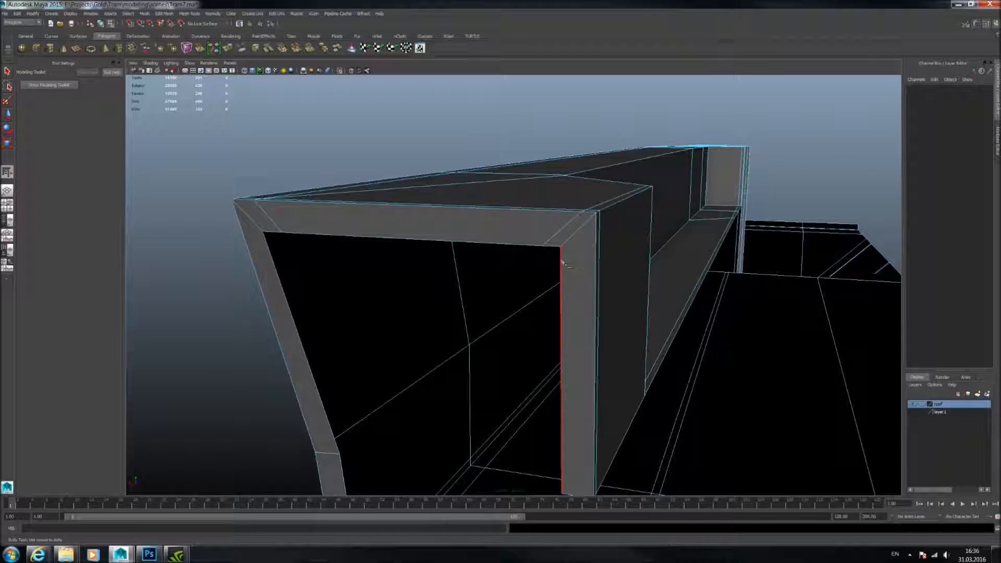
{"action": "left_click_drag", "start_coordinate": [563, 265], "coordinate": [432, 235], "text": "alt"}
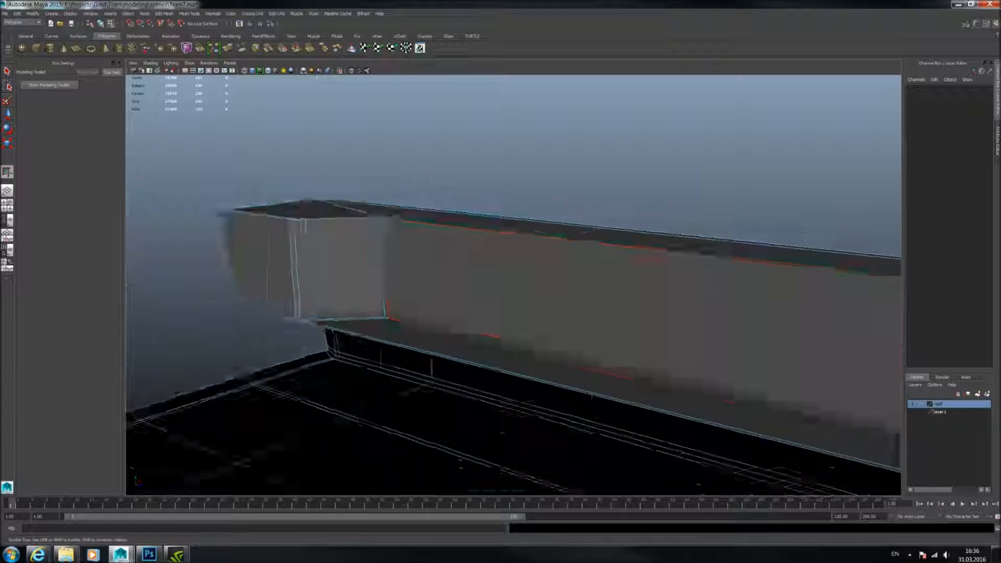
{"action": "middle_click_drag", "start_coordinate": [433, 235], "coordinate": [565, 261], "text": "alt"}
{"action": "right_click_drag", "start_coordinate": [566, 260], "coordinate": [585, 263], "text": "alt"}
{"action": "left_click_drag", "start_coordinate": [584, 263], "coordinate": [564, 313], "text": "alt"}
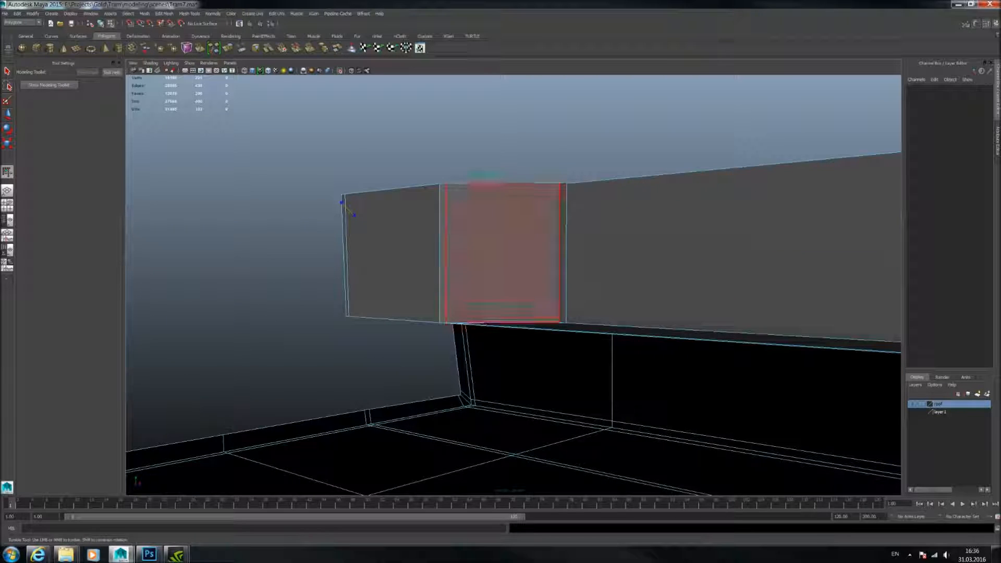
{"action": "left_click", "coordinate": [441, 196]}
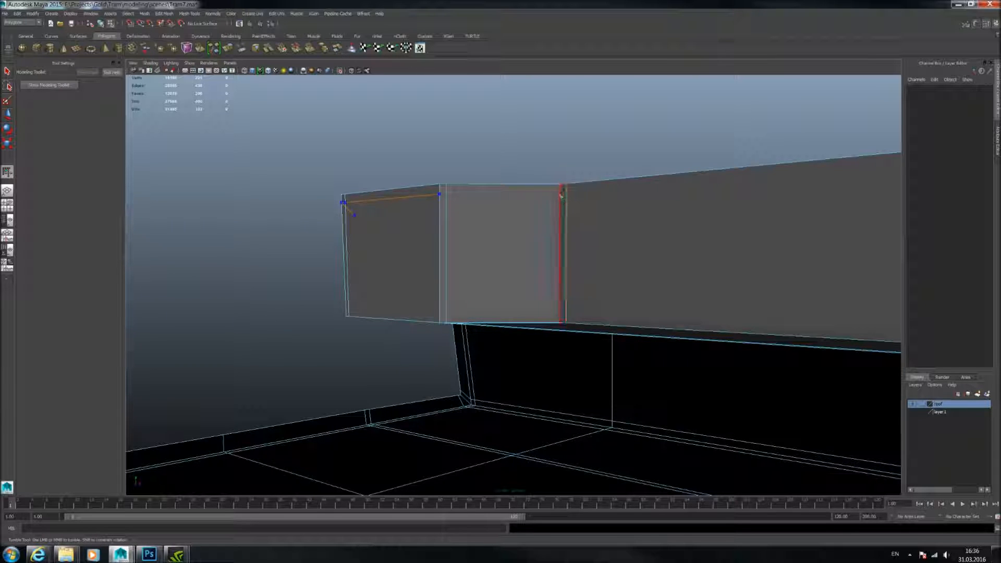
{"action": "left_click", "coordinate": [562, 198]}
{"action": "right_click_drag", "start_coordinate": [562, 197], "coordinate": [615, 221], "text": "alt"}
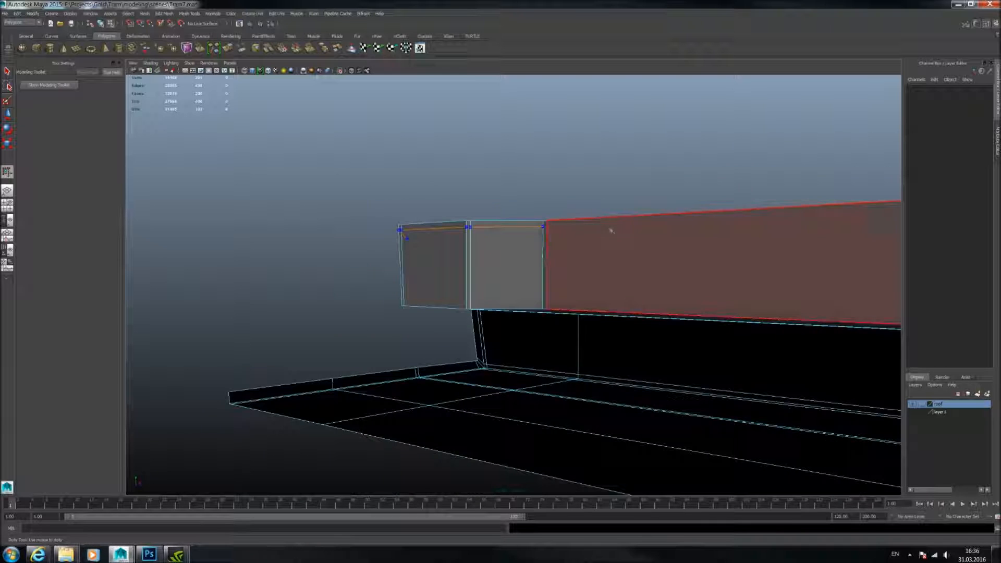
Continue the cut along the long flange wall and down beside the doorway corner to the lower strip, and connect it to the upper corner.
{"action": "left_click_drag", "start_coordinate": [612, 230], "coordinate": [673, 229], "text": "alt"}
{"action": "middle_click_drag", "start_coordinate": [673, 230], "coordinate": [495, 225], "text": "alt"}
{"action": "middle_click_drag", "start_coordinate": [730, 229], "coordinate": [459, 235], "text": "alt"}
{"action": "middle_click_drag", "start_coordinate": [782, 247], "coordinate": [561, 248], "text": "alt"}
{"action": "middle_click_drag", "start_coordinate": [600, 204], "coordinate": [464, 203], "text": "alt"}
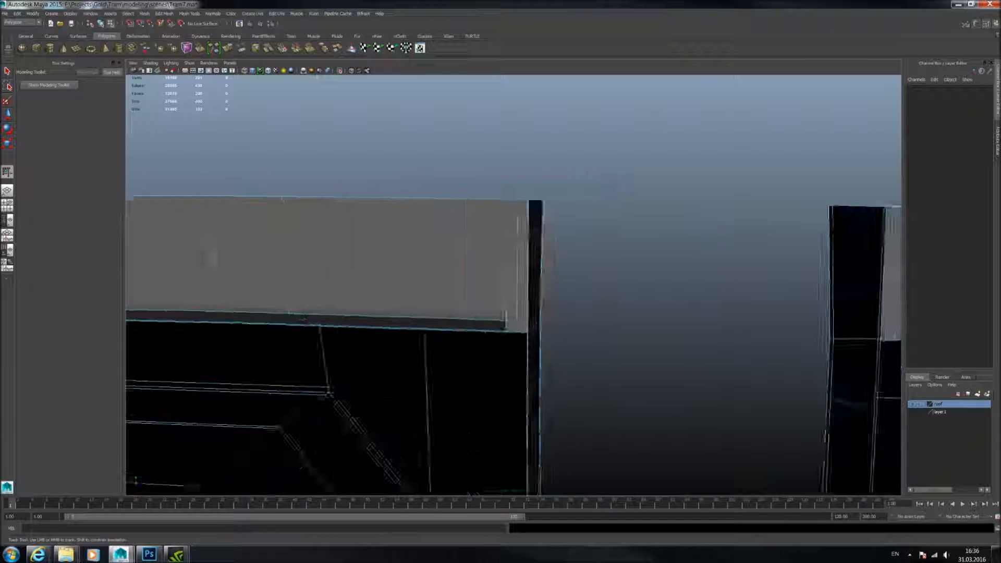
{"action": "left_click_drag", "start_coordinate": [513, 245], "coordinate": [589, 249], "text": "alt"}
{"action": "middle_click_drag", "start_coordinate": [610, 245], "coordinate": [508, 252], "text": "alt"}
{"action": "right_click_drag", "start_coordinate": [509, 253], "coordinate": [557, 230], "text": "alt"}
{"action": "middle_click_drag", "start_coordinate": [557, 230], "coordinate": [533, 237], "text": "alt"}
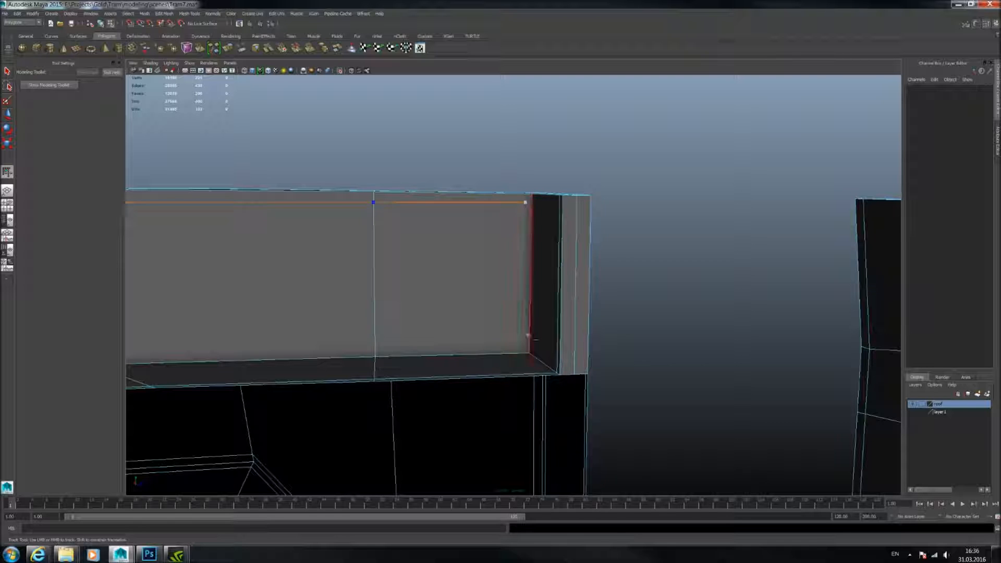
{"action": "left_click_drag", "start_coordinate": [524, 356], "coordinate": [506, 329], "text": "alt"}
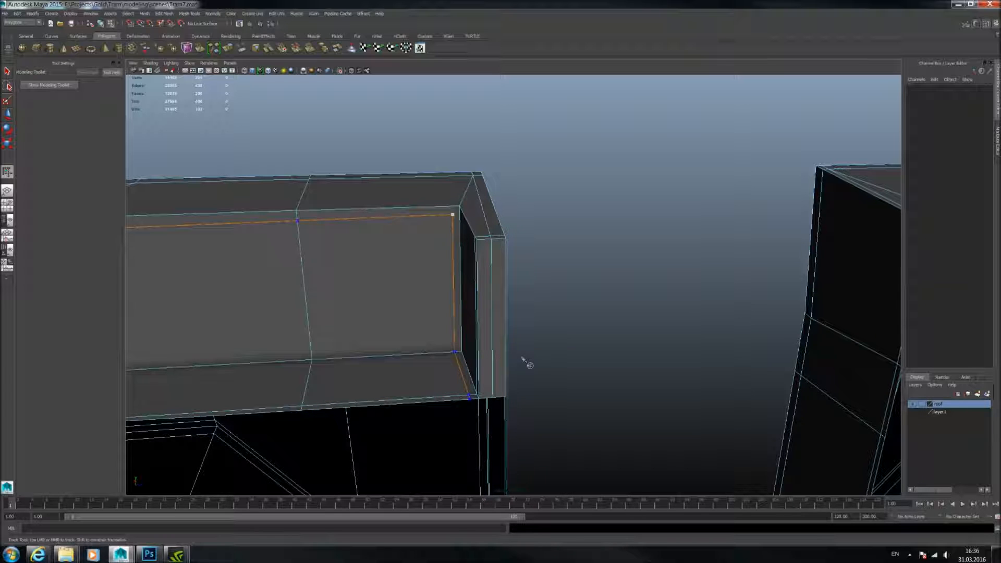
{"action": "key", "text": "Return"}
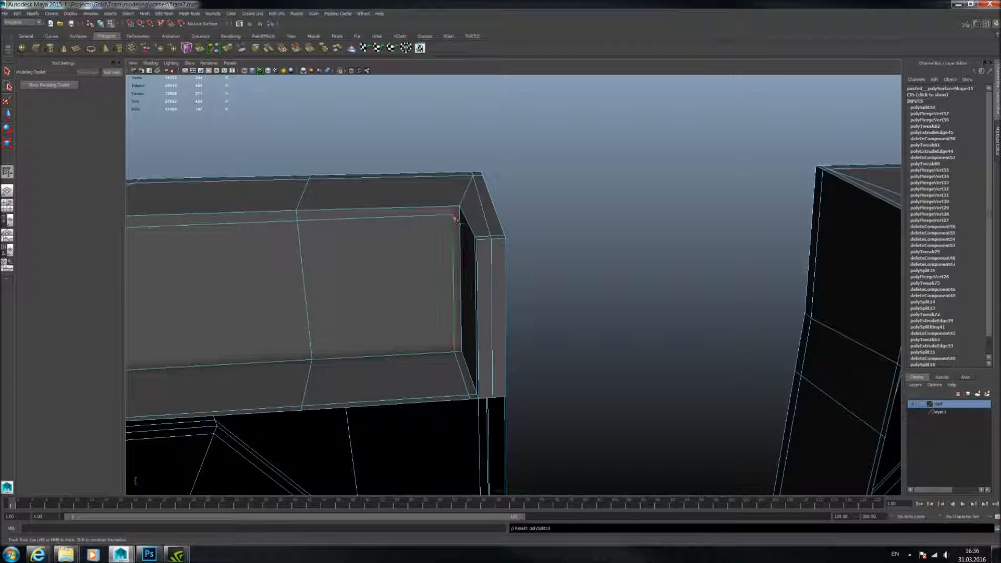
{"action": "key", "text": "Return"}
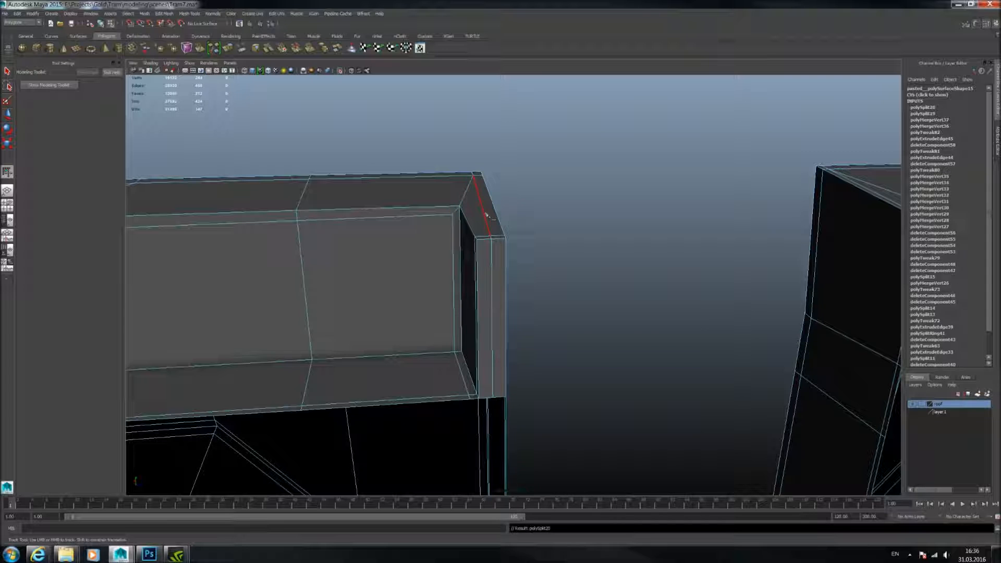
Smooth the middle panel in object mode and examine the newly supported flange and its doorway end from several sides.
{"action": "left_click", "coordinate": [7, 72]}
{"action": "right_click_drag", "start_coordinate": [386, 235], "coordinate": [438, 213]}
{"action": "key", "text": "3"}
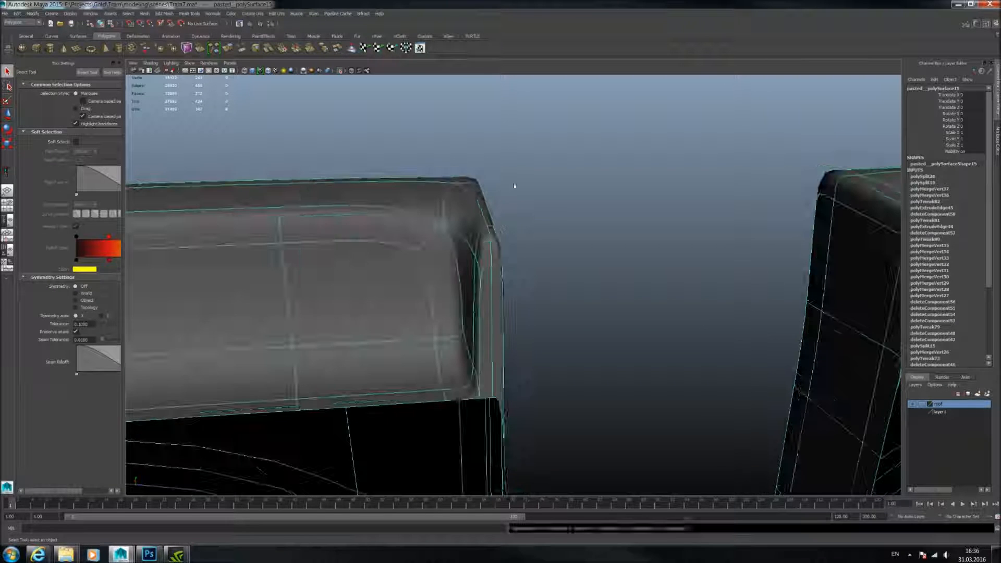
{"action": "left_click", "coordinate": [528, 191]}
{"action": "scroll", "coordinate": [529, 191], "scroll_direction": "down", "scroll_amount": 2}
{"action": "mouse_move", "coordinate": [530, 191]}
{"action": "left_mouse_down", "text": "alt"}
{"action": "mouse_move", "coordinate": [545, 203]}
{"action": "mouse_move", "coordinate": [484, 239]}
{"action": "mouse_move", "coordinate": [461, 271]}
{"action": "mouse_move", "coordinate": [500, 167]}
{"action": "mouse_move", "coordinate": [494, 257]}
{"action": "mouse_move", "coordinate": [494, 210]}
{"action": "mouse_move", "coordinate": [511, 217]}
{"action": "left_mouse_up", "text": "alt"}
{"action": "left_click", "coordinate": [461, 271]}
{"action": "scroll", "coordinate": [492, 279], "scroll_direction": "down", "scroll_amount": 3}
{"action": "key", "text": "1"}
{"action": "key", "text": "3"}
{"action": "key", "text": "1"}
{"action": "left_click_drag", "start_coordinate": [511, 217], "coordinate": [487, 286], "text": "alt"}
{"action": "key", "text": "3"}
{"action": "key", "text": "1"}
{"action": "key", "text": "3"}
{"action": "left_click", "coordinate": [508, 214]}
{"action": "left_click", "coordinate": [422, 213]}
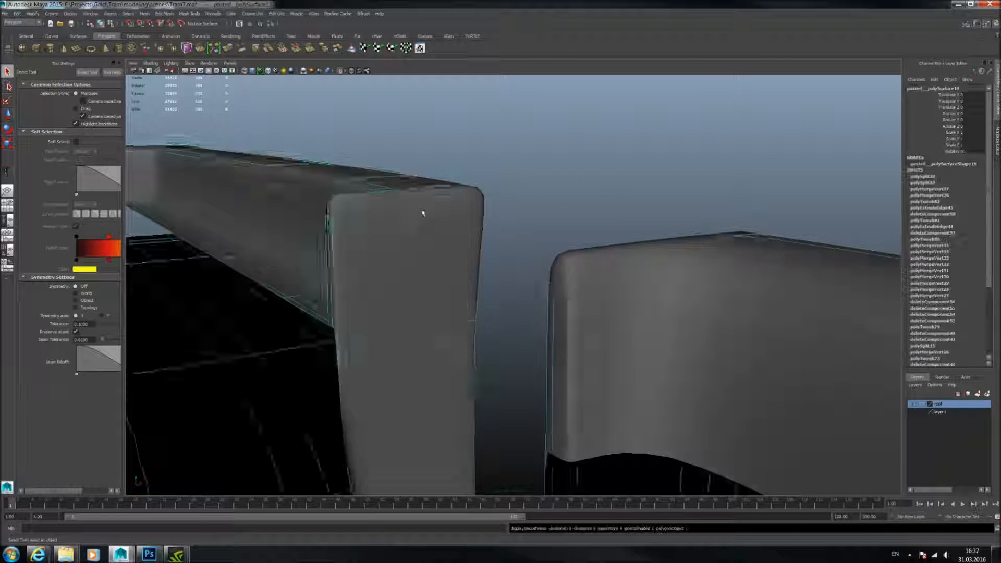
Compare the smoothed and unsmoothed panel at the doorway end lip, examining how its upper corner rounds.
{"action": "key", "text": "1"}
{"action": "left_click_drag", "start_coordinate": [474, 212], "coordinate": [490, 231], "text": "alt"}
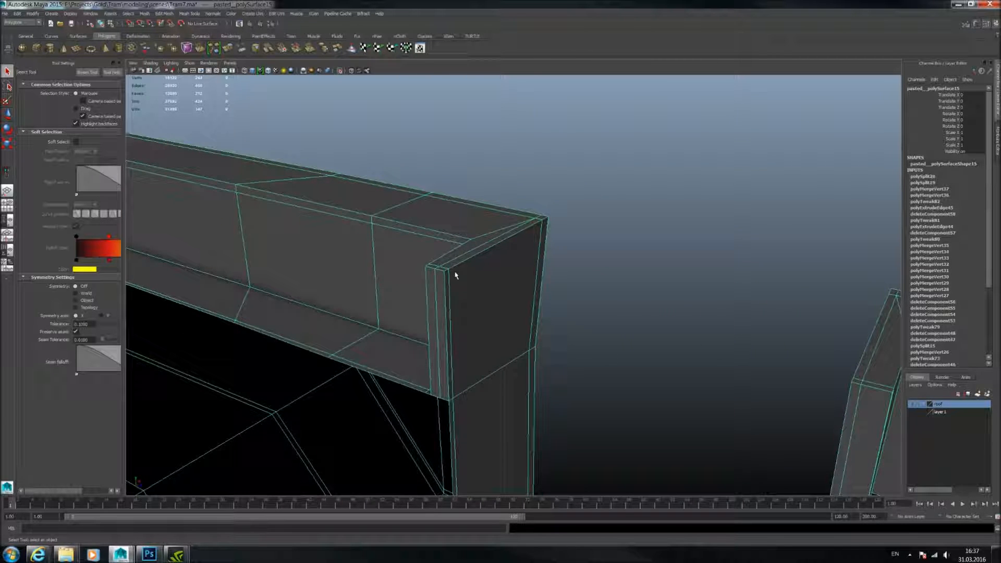
{"action": "left_click_drag", "start_coordinate": [455, 270], "coordinate": [529, 241], "text": "alt"}
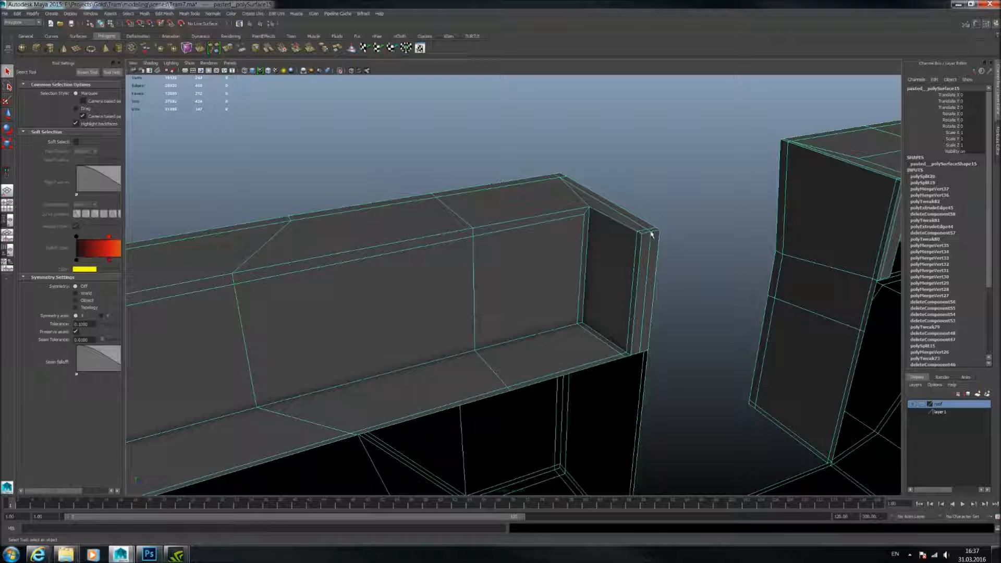
{"action": "key", "text": "3"}
{"action": "scroll", "coordinate": [684, 239], "scroll_direction": "up", "scroll_amount": 4}
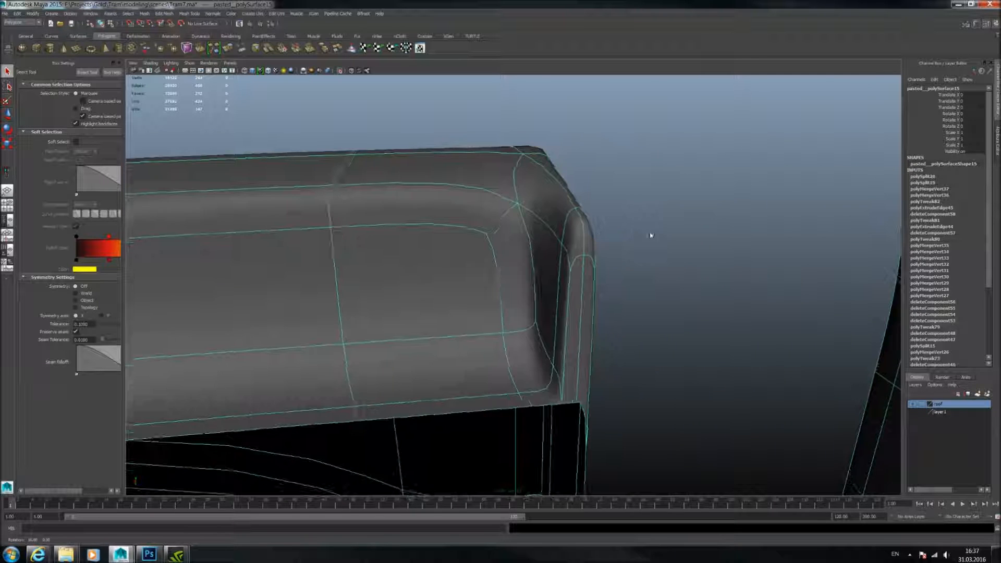
{"action": "scroll", "coordinate": [617, 224], "scroll_direction": "down", "scroll_amount": 3}
{"action": "scroll", "coordinate": [663, 226], "scroll_direction": "up", "scroll_amount": 1}
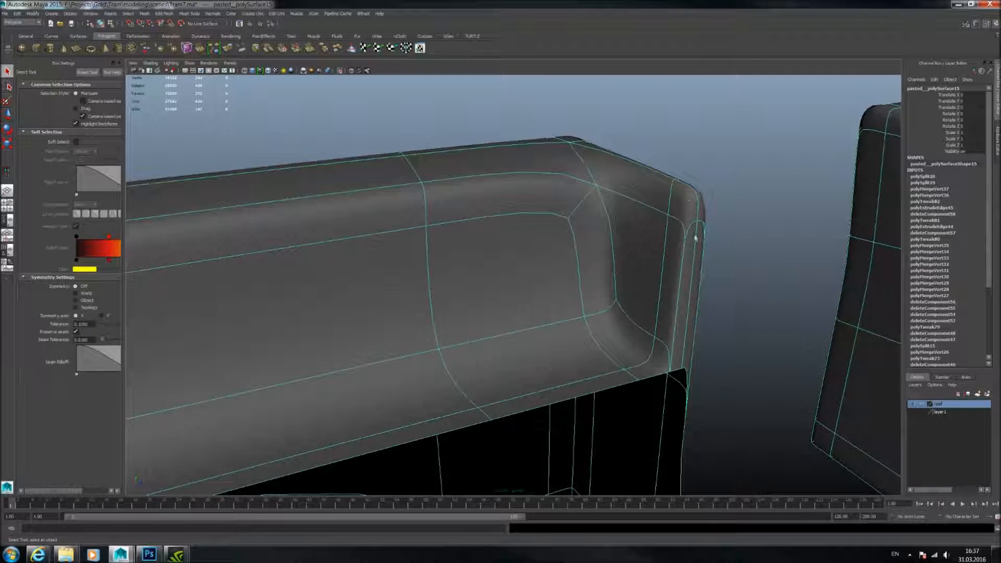
{"action": "key", "text": "1"}
{"action": "left_click", "coordinate": [689, 191], "text": "ctrl"}
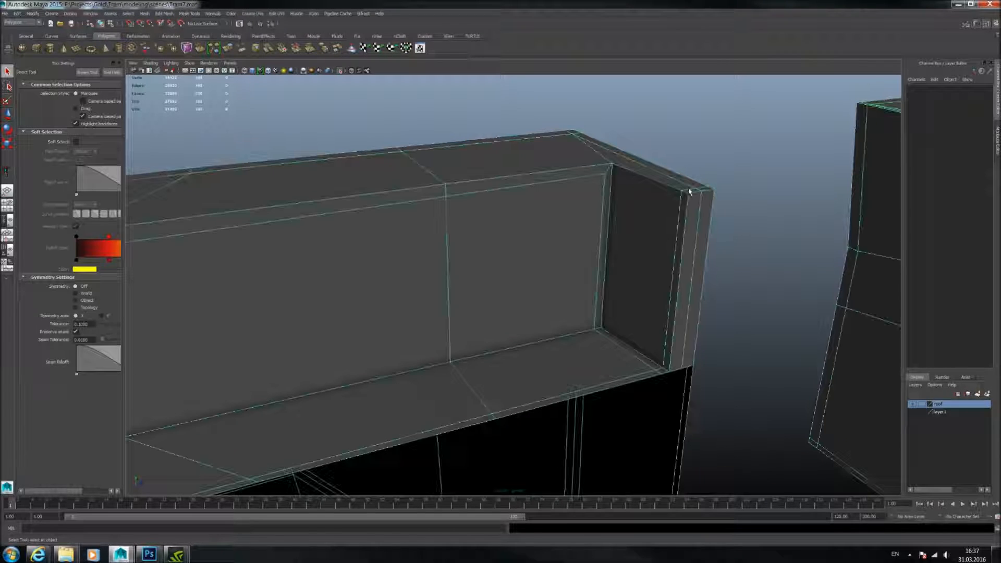
{"action": "left_click", "coordinate": [690, 192]}
{"action": "key", "text": "3"}
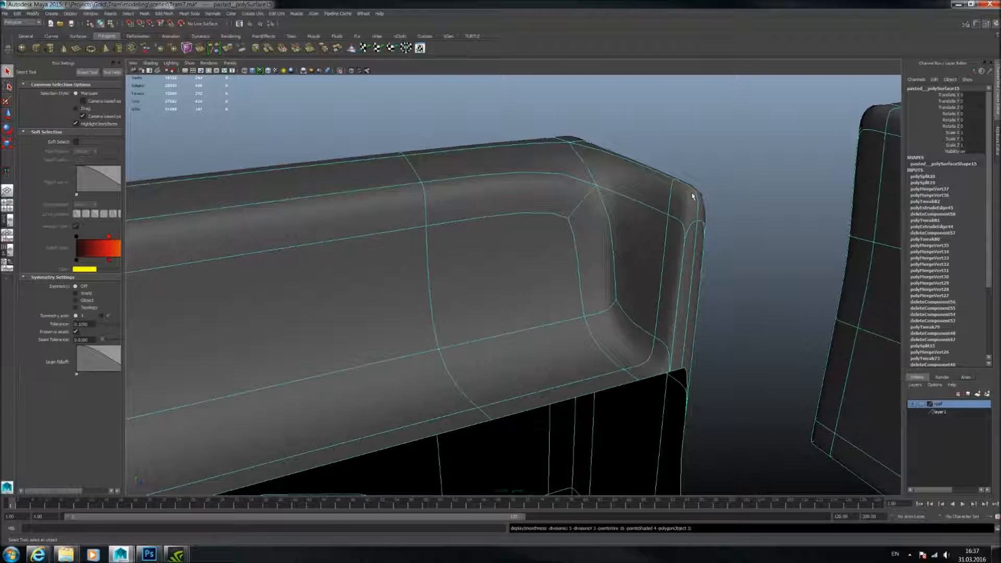
{"action": "key", "text": "1"}
{"action": "scroll", "coordinate": [692, 209], "scroll_direction": "down", "scroll_amount": 4}
{"action": "middle_click_drag", "start_coordinate": [693, 219], "coordinate": [680, 172], "text": "alt"}
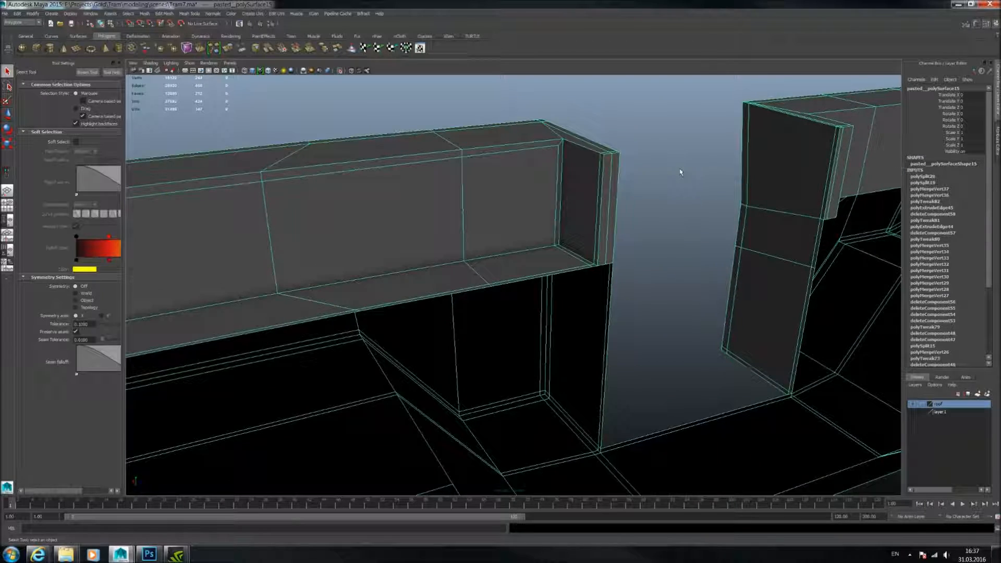
{"action": "left_click_drag", "start_coordinate": [678, 196], "coordinate": [677, 202], "text": "alt"}
{"action": "key", "text": "3"}
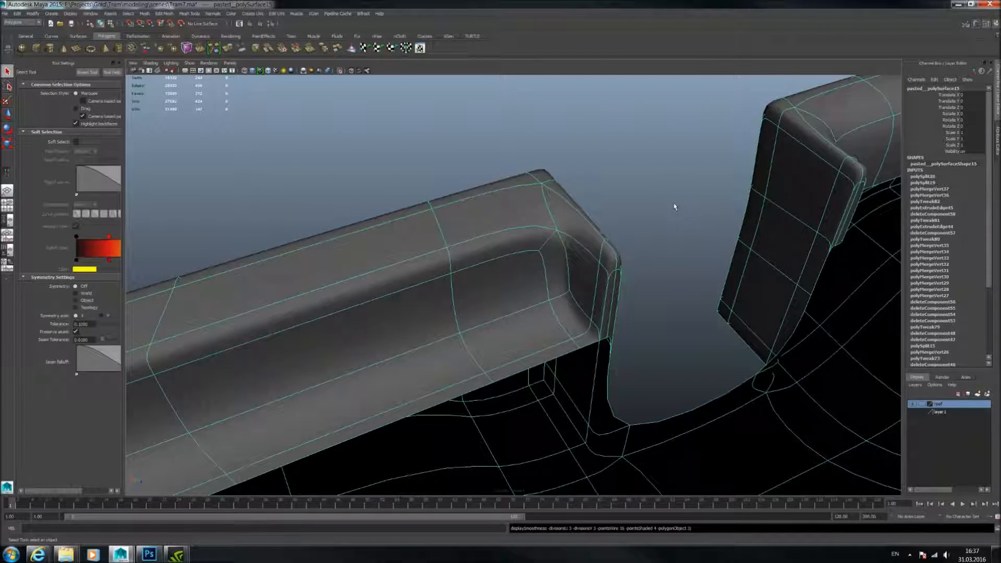
{"action": "key", "text": "1"}
{"action": "left_click_drag", "start_coordinate": [670, 206], "coordinate": [623, 202], "text": "alt"}
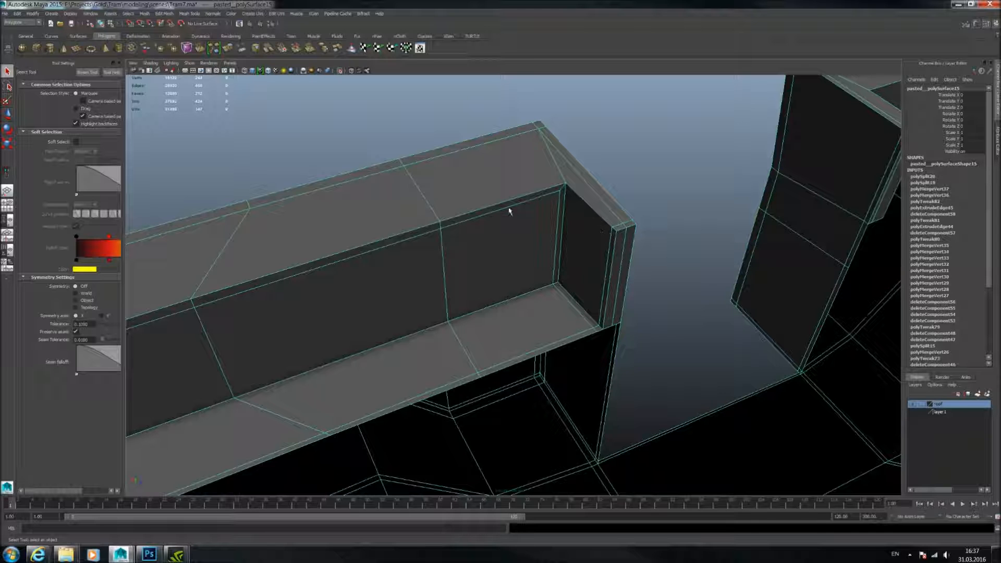
Cut a support edge across the doorway end lip's inner face just below its upper edge, tying it into the lip's existing corner vertices.
{"action": "left_click", "coordinate": [194, 12]}
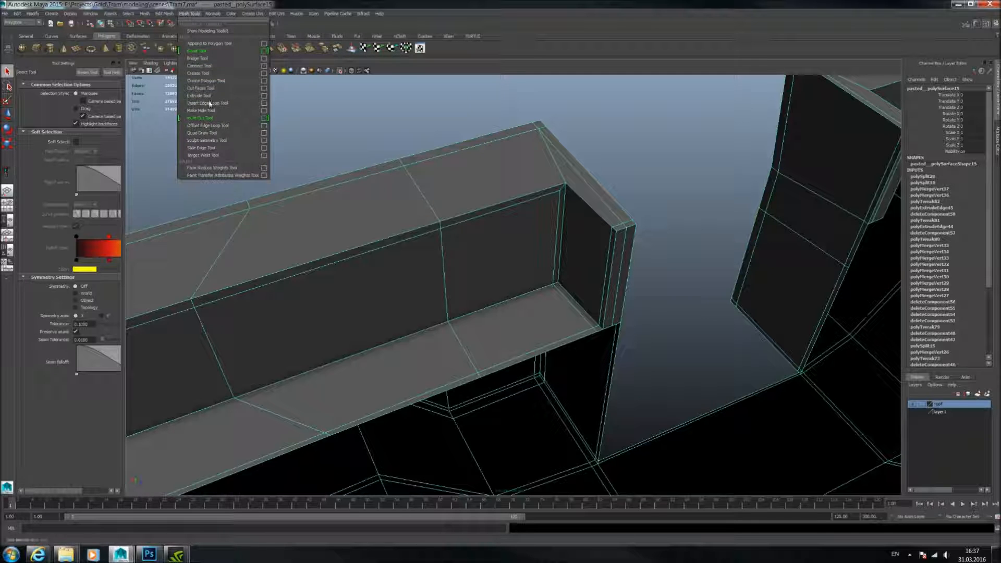
{"action": "left_click", "coordinate": [208, 117]}
{"action": "left_click_drag", "start_coordinate": [418, 178], "coordinate": [445, 150], "text": "alt"}
{"action": "right_click_drag", "start_coordinate": [444, 150], "coordinate": [625, 109], "text": "alt"}
{"action": "middle_click_drag", "start_coordinate": [626, 109], "coordinate": [452, 170], "text": "alt"}
{"action": "left_click_drag", "start_coordinate": [452, 169], "coordinate": [446, 173], "text": "alt"}
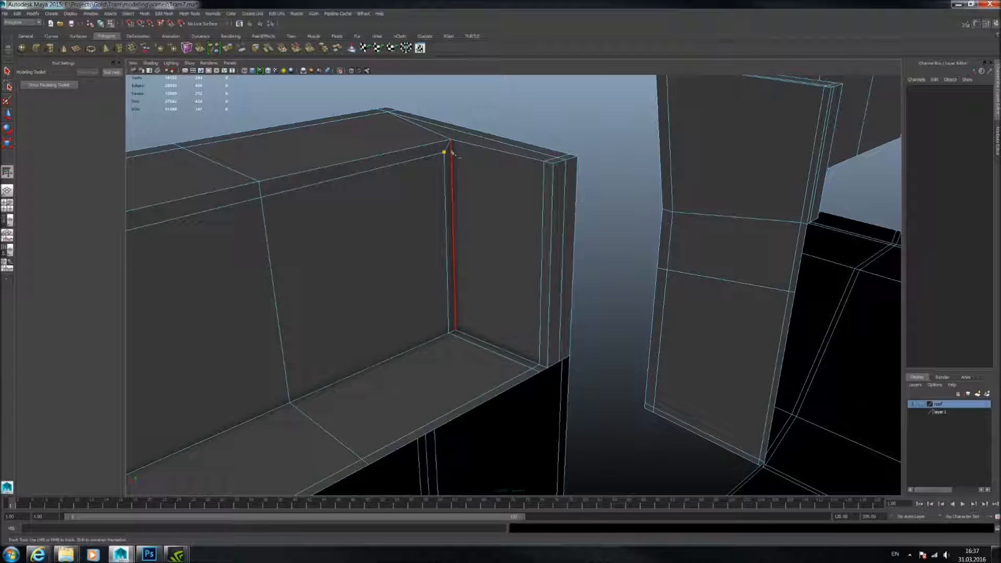
{"action": "left_click_drag", "start_coordinate": [487, 161], "coordinate": [683, 135], "text": "alt"}
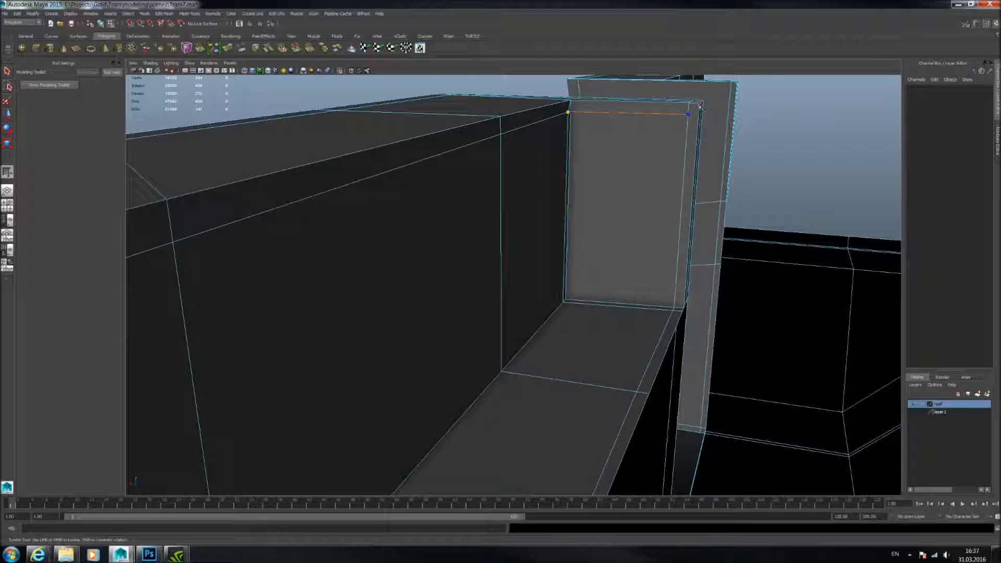
{"action": "left_click_drag", "start_coordinate": [704, 109], "coordinate": [652, 135], "text": "alt"}
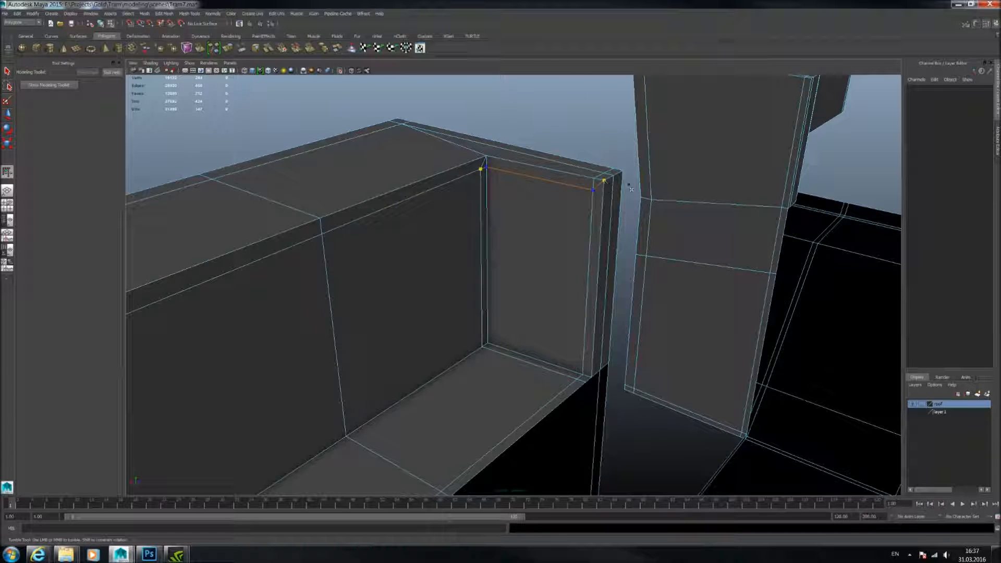
{"action": "key", "text": "Return"}
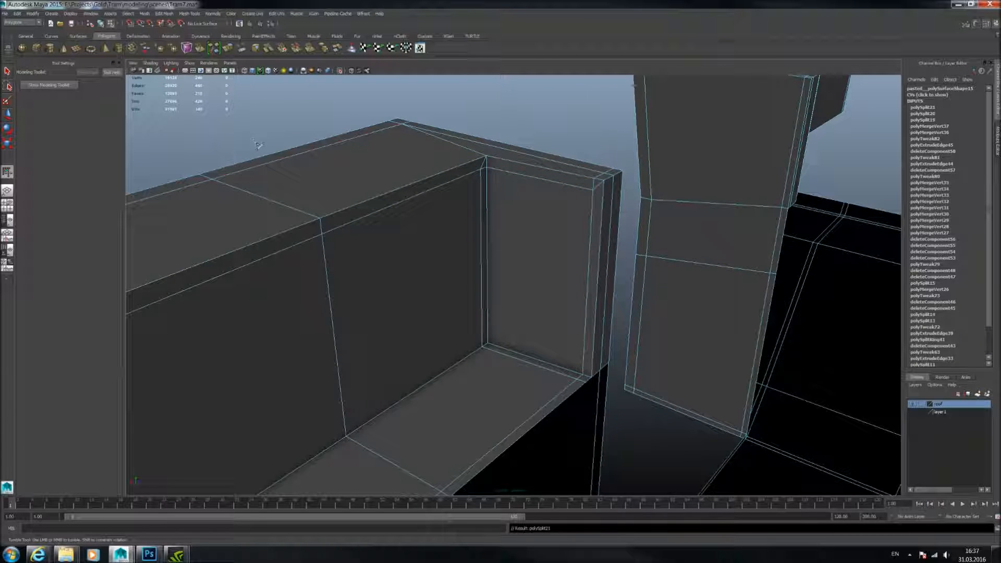
Select the redundant supporting edges running from the doorway end lip through the panel's broad face to the opposite end and delete them.
{"action": "left_click", "coordinate": [11, 111]}
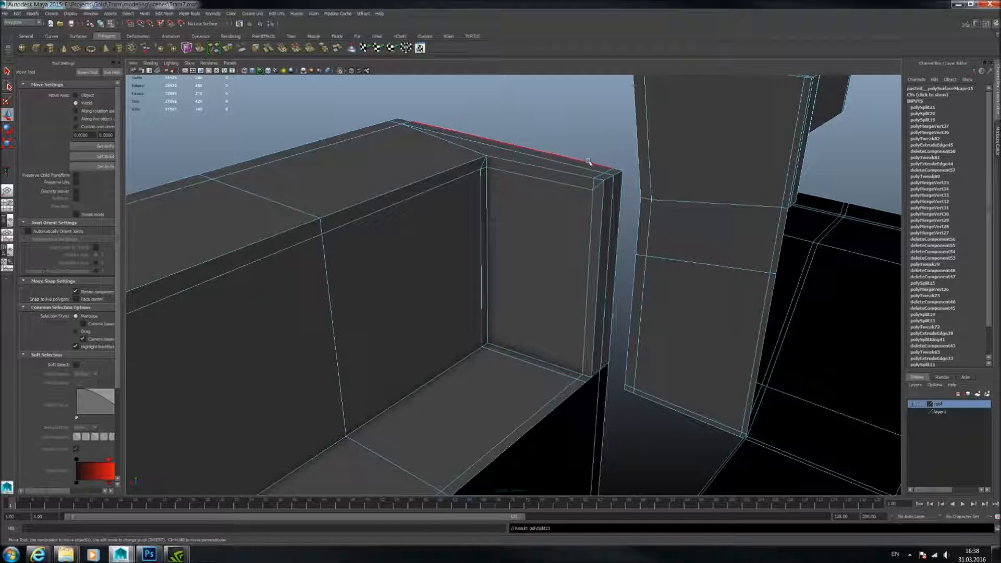
{"action": "left_click", "coordinate": [608, 180]}
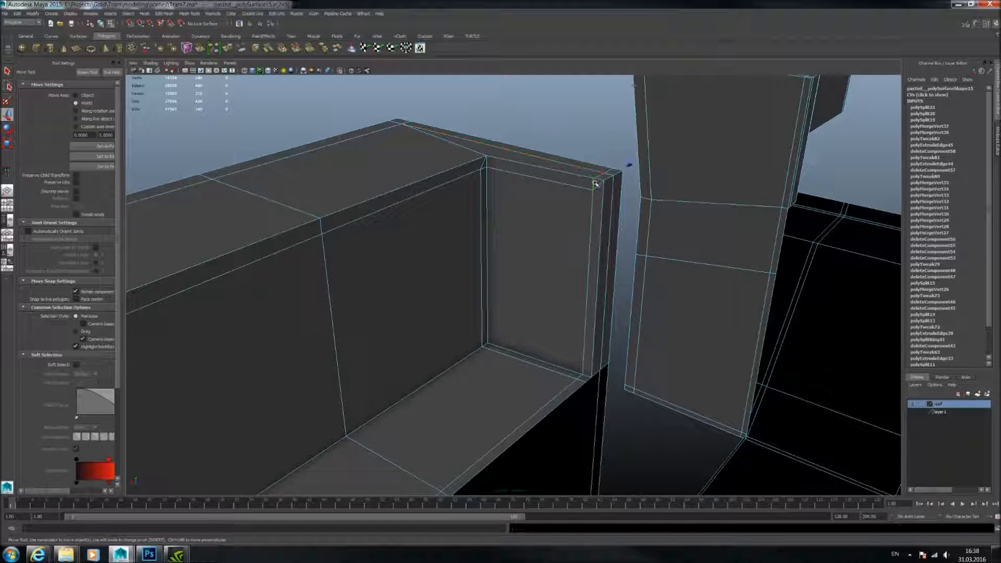
{"action": "left_click", "coordinate": [590, 262], "text": "ctrl"}
{"action": "left_click", "coordinate": [598, 185]}
{"action": "left_click_drag", "start_coordinate": [613, 171], "coordinate": [501, 274], "text": "alt"}
{"action": "scroll", "coordinate": [501, 275], "scroll_direction": "up", "scroll_amount": 2}
{"action": "left_click_drag", "start_coordinate": [402, 332], "coordinate": [417, 313], "text": "alt"}
{"action": "middle_click_drag", "start_coordinate": [417, 313], "coordinate": [485, 210], "text": "alt"}
{"action": "scroll", "coordinate": [484, 208], "scroll_direction": "up", "scroll_amount": 3}
{"action": "left_click", "coordinate": [482, 201], "text": "shift"}
{"action": "left_click_drag", "start_coordinate": [446, 214], "coordinate": [459, 198], "text": "alt"}
{"action": "middle_click_drag", "start_coordinate": [459, 198], "coordinate": [429, 177], "text": "alt"}
{"action": "left_click_drag", "start_coordinate": [429, 177], "coordinate": [527, 208], "text": "alt"}
{"action": "scroll", "coordinate": [467, 201], "scroll_direction": "down", "scroll_amount": 4}
{"action": "scroll", "coordinate": [592, 210], "scroll_direction": "down", "scroll_amount": 2}
{"action": "middle_click_drag", "start_coordinate": [592, 210], "coordinate": [344, 255], "text": "alt"}
{"action": "left_click_drag", "start_coordinate": [616, 235], "coordinate": [409, 257], "text": "alt"}
{"action": "middle_click_drag", "start_coordinate": [454, 297], "coordinate": [450, 295], "text": "alt"}
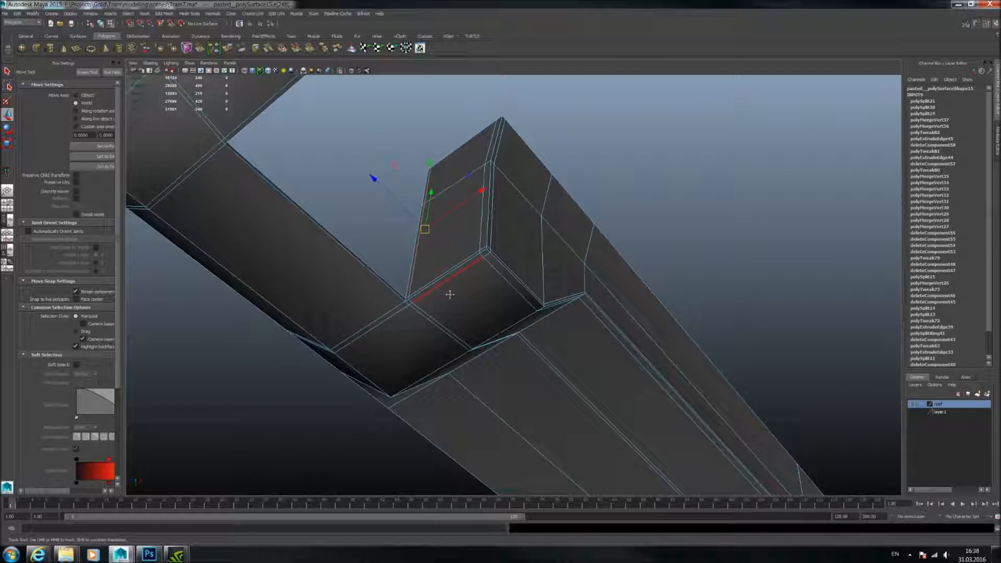
{"action": "scroll", "coordinate": [449, 291], "scroll_direction": "up", "scroll_amount": 3}
{"action": "left_click_drag", "start_coordinate": [440, 289], "coordinate": [472, 271], "text": "alt"}
{"action": "left_click", "coordinate": [291, 231], "text": "shift"}
{"action": "left_click_drag", "start_coordinate": [376, 158], "coordinate": [421, 316], "text": "alt"}
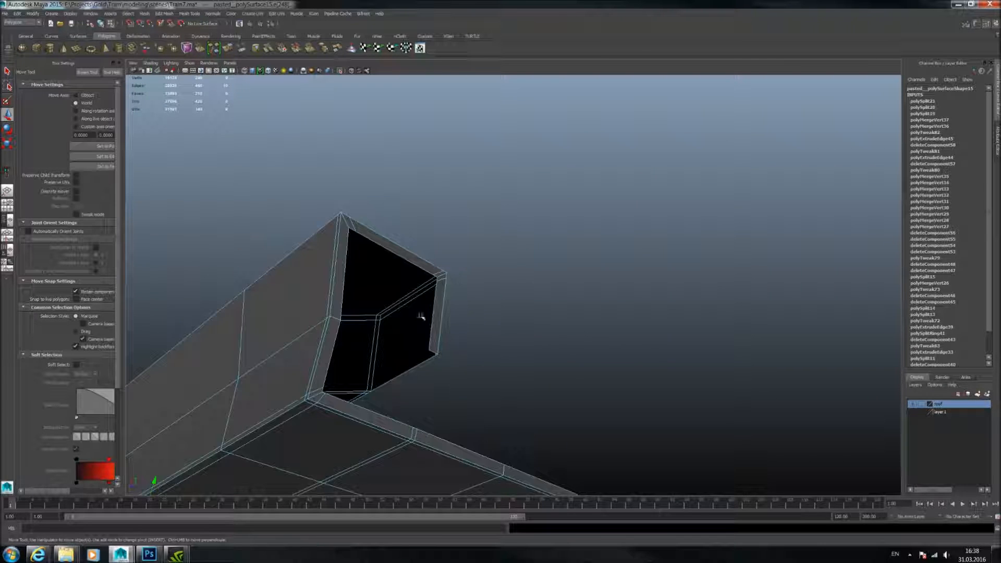
{"action": "left_click_drag", "start_coordinate": [432, 356], "coordinate": [414, 340], "text": "alt"}
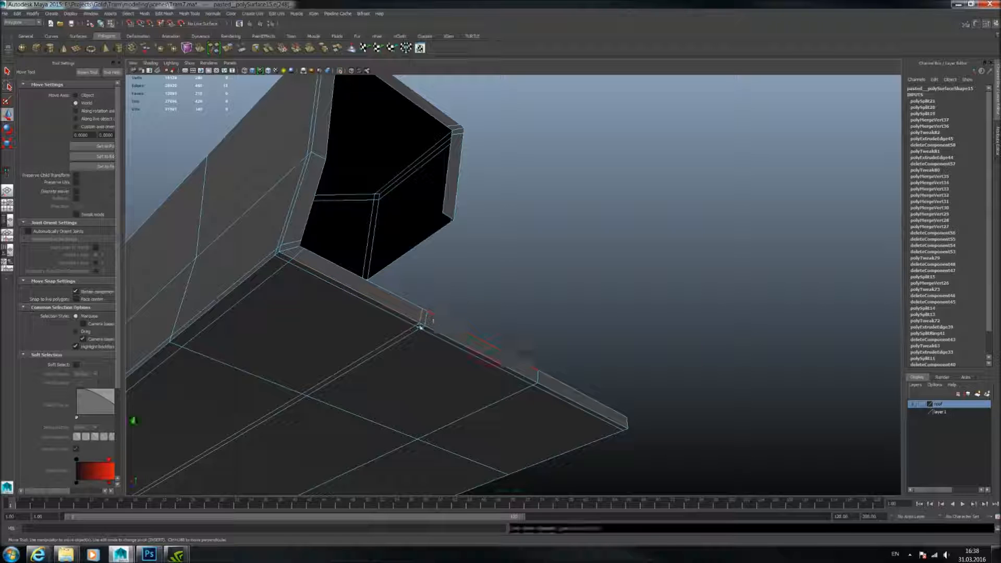
{"action": "key", "text": "Delete"}
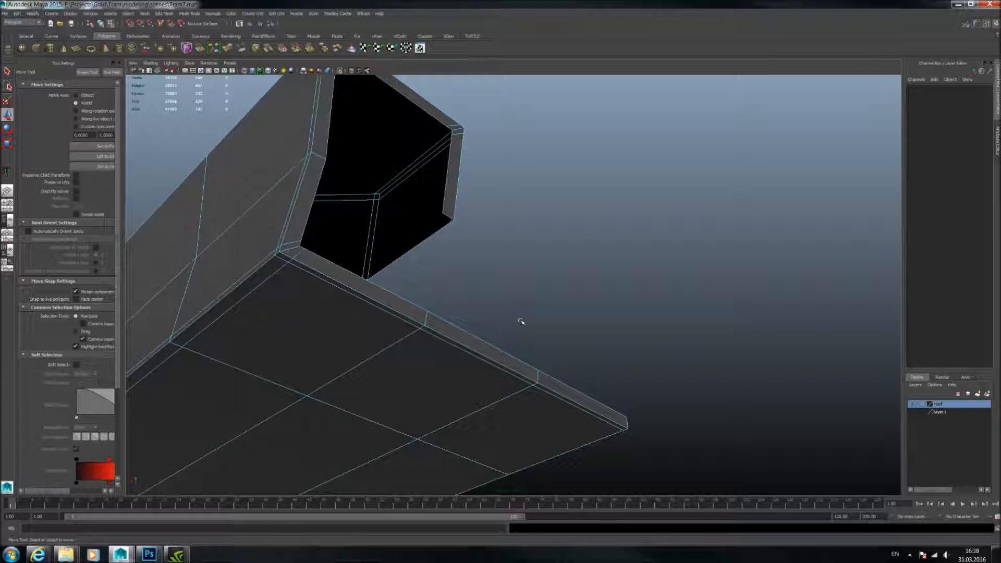
Select the leftover vertices of the removed supporting edges on the panel's broad face beside the doorway and delete them.
{"action": "right_click_drag", "start_coordinate": [521, 321], "coordinate": [464, 322], "text": "alt"}
{"action": "left_click_drag", "start_coordinate": [465, 322], "coordinate": [476, 346], "text": "alt"}
{"action": "right_click", "coordinate": [451, 331]}
{"action": "right_click_drag", "start_coordinate": [451, 332], "coordinate": [420, 333]}
{"action": "left_click_drag", "start_coordinate": [421, 333], "coordinate": [316, 365], "text": "alt"}
{"action": "scroll", "coordinate": [578, 338], "scroll_direction": "down", "scroll_amount": 3}
{"action": "left_click_drag", "start_coordinate": [578, 339], "coordinate": [395, 329], "text": "alt"}
{"action": "left_click_drag", "start_coordinate": [197, 297], "coordinate": [611, 256]}
{"action": "middle_click_drag", "start_coordinate": [655, 257], "coordinate": [316, 282], "text": "alt"}
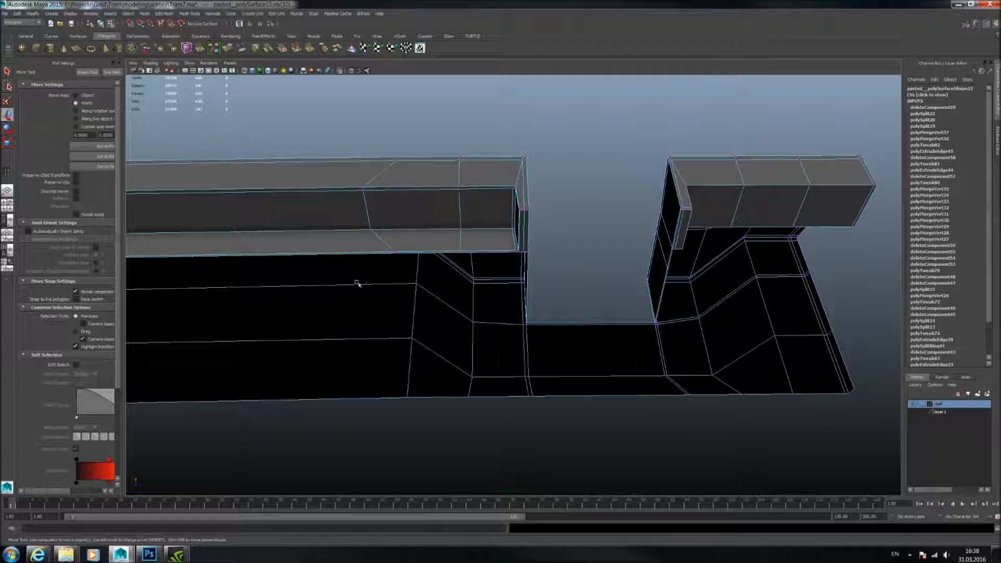
{"action": "left_click", "coordinate": [351, 280]}
{"action": "left_click_drag", "start_coordinate": [556, 348], "coordinate": [376, 282]}
{"action": "key", "text": "Delete"}
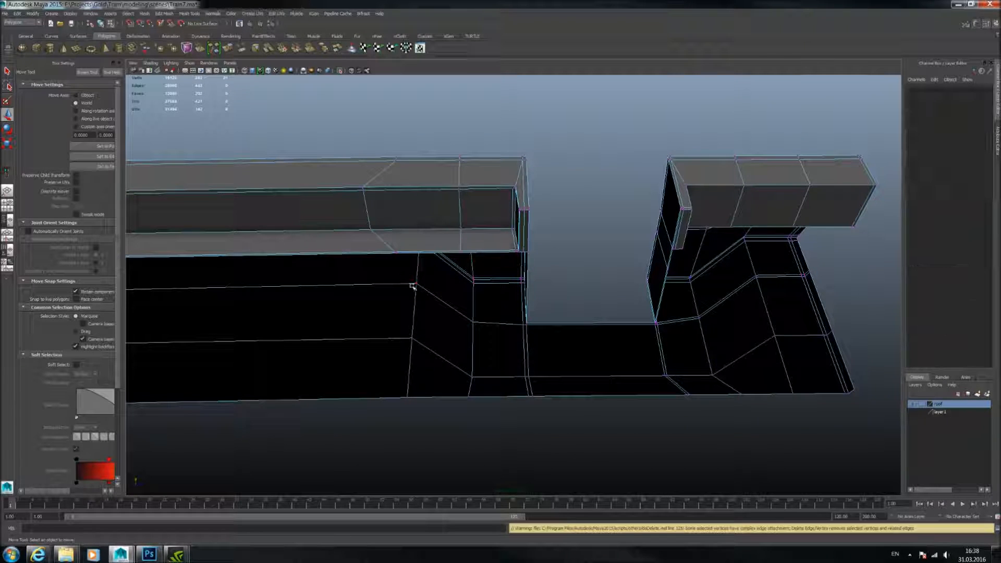
Delete the stray vertices around the doorway end lip and the redundant support edges beside the recess's inner corner.
{"action": "left_click_drag", "start_coordinate": [492, 279], "coordinate": [641, 333], "text": "alt"}
{"action": "left_click_drag", "start_coordinate": [621, 308], "coordinate": [491, 202]}
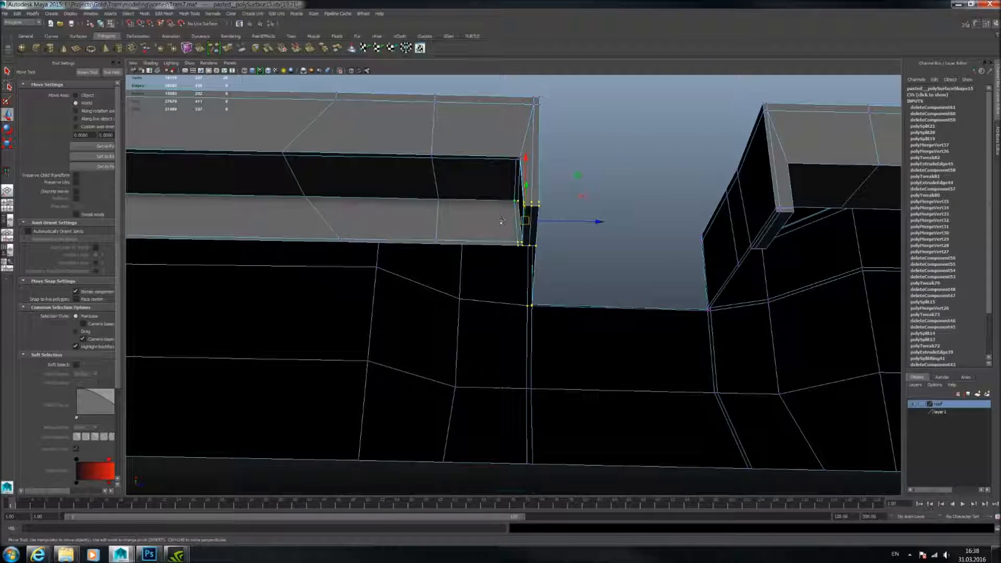
{"action": "key", "text": "Delete"}
{"action": "left_click_drag", "start_coordinate": [494, 237], "coordinate": [459, 204], "text": "alt"}
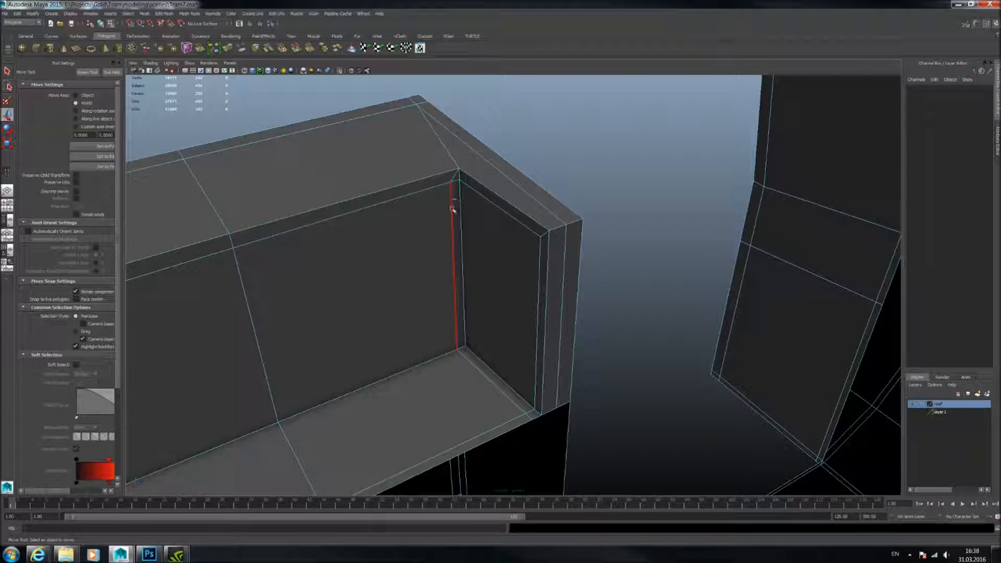
{"action": "left_click", "coordinate": [453, 209]}
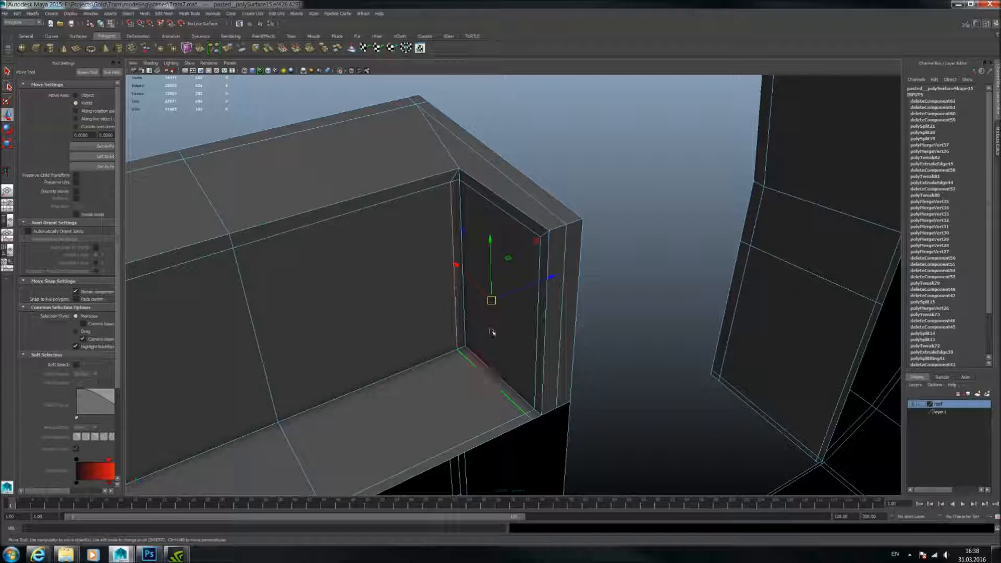
{"action": "left_click", "coordinate": [490, 301]}
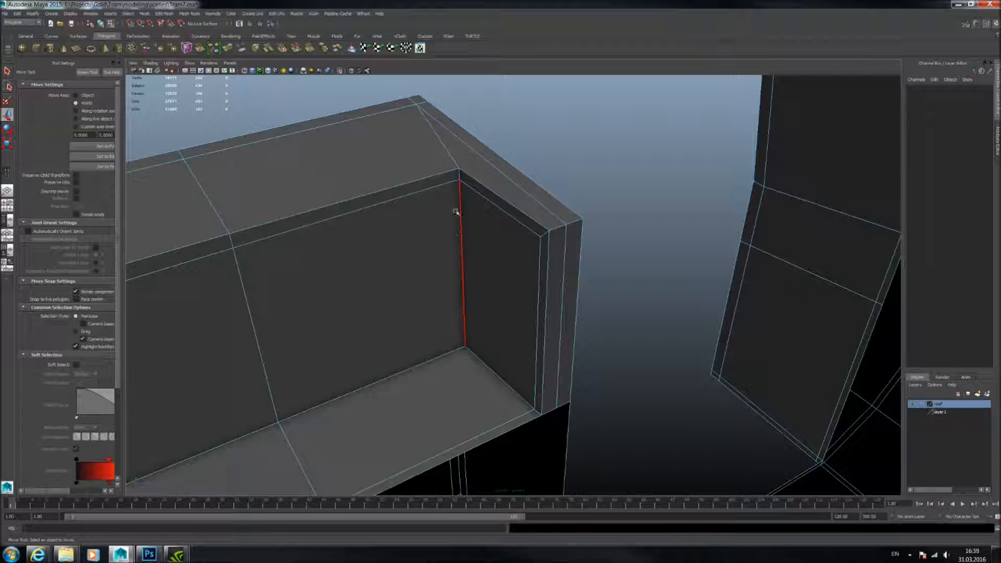
Compare the smoothed and unsmoothed panel in object mode, examining the recess corner at the doorway end lip.
{"action": "left_click_drag", "start_coordinate": [404, 219], "coordinate": [577, 361], "text": "alt"}
{"action": "left_click", "coordinate": [432, 184]}
{"action": "key", "text": "3"}
{"action": "left_click_drag", "start_coordinate": [483, 252], "coordinate": [609, 247], "text": "alt"}
{"action": "left_click", "coordinate": [531, 239]}
{"action": "key", "text": "1"}
{"action": "key", "text": "3"}
{"action": "key", "text": "1"}
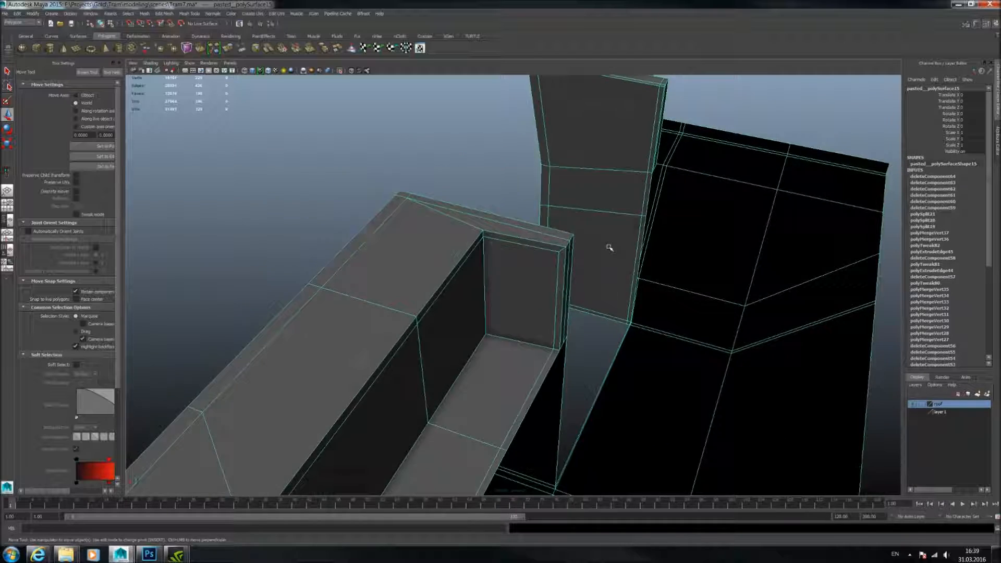
{"action": "key", "text": "3"}
{"action": "left_click", "coordinate": [502, 200]}
{"action": "left_click_drag", "start_coordinate": [501, 200], "coordinate": [465, 204], "text": "alt"}
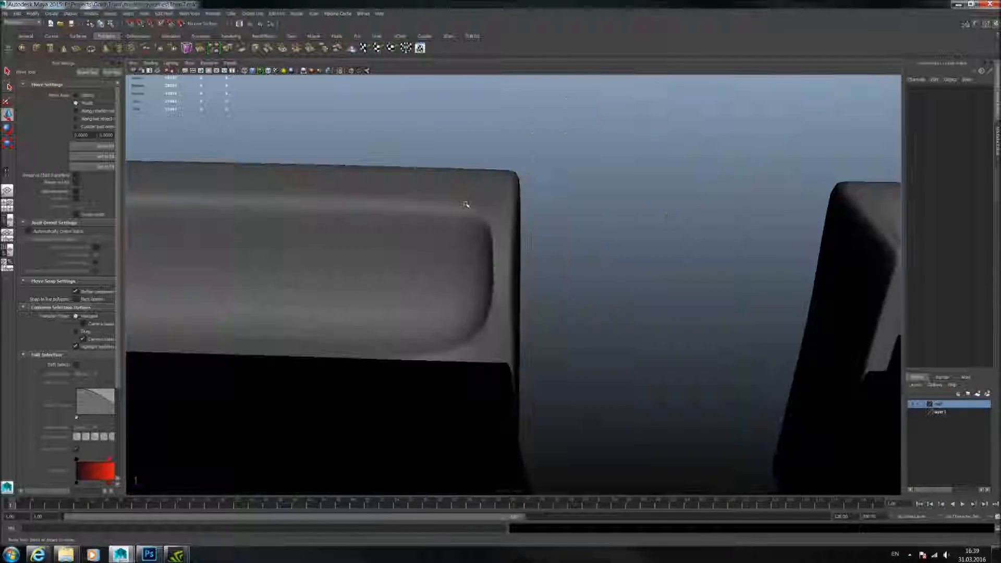
Bring back the rest of the tram to examine the smoothed lip against the seat and handrail, and isolate the panel again.
{"action": "left_click", "coordinate": [340, 71]}
{"action": "left_click_drag", "start_coordinate": [494, 181], "coordinate": [554, 324], "text": "alt"}
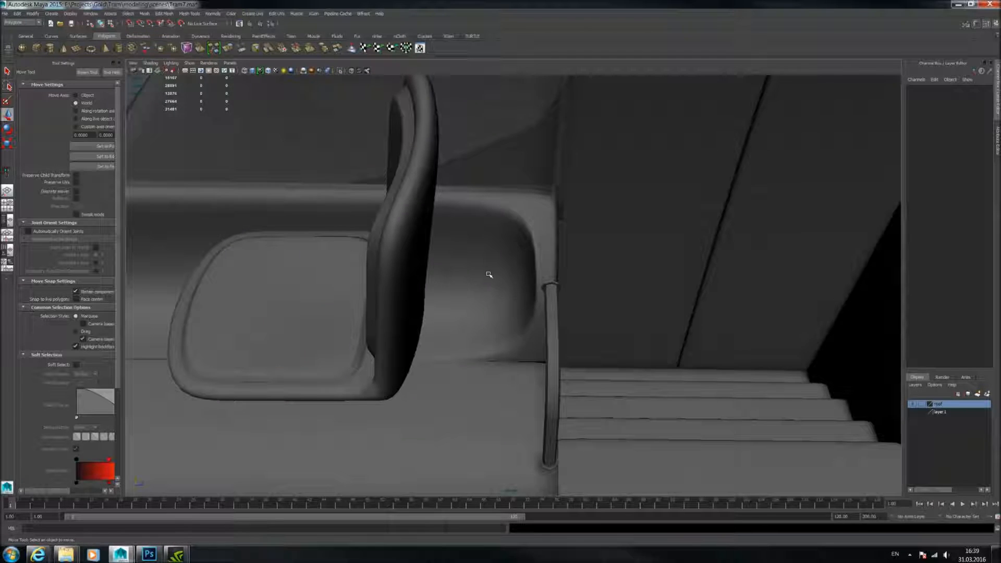
{"action": "mouse_move", "coordinate": [487, 302]}
{"action": "left_mouse_down", "text": "alt"}
{"action": "mouse_move", "coordinate": [514, 264]}
{"action": "mouse_move", "coordinate": [494, 275]}
{"action": "mouse_move", "coordinate": [485, 307]}
{"action": "left_mouse_up", "text": "alt"}
{"action": "mouse_move", "coordinate": [565, 228]}
{"action": "left_mouse_down", "text": "alt"}
{"action": "mouse_move", "coordinate": [579, 286]}
{"action": "mouse_move", "coordinate": [611, 260]}
{"action": "mouse_move", "coordinate": [572, 250]}
{"action": "mouse_move", "coordinate": [551, 231]}
{"action": "left_mouse_up", "text": "alt"}
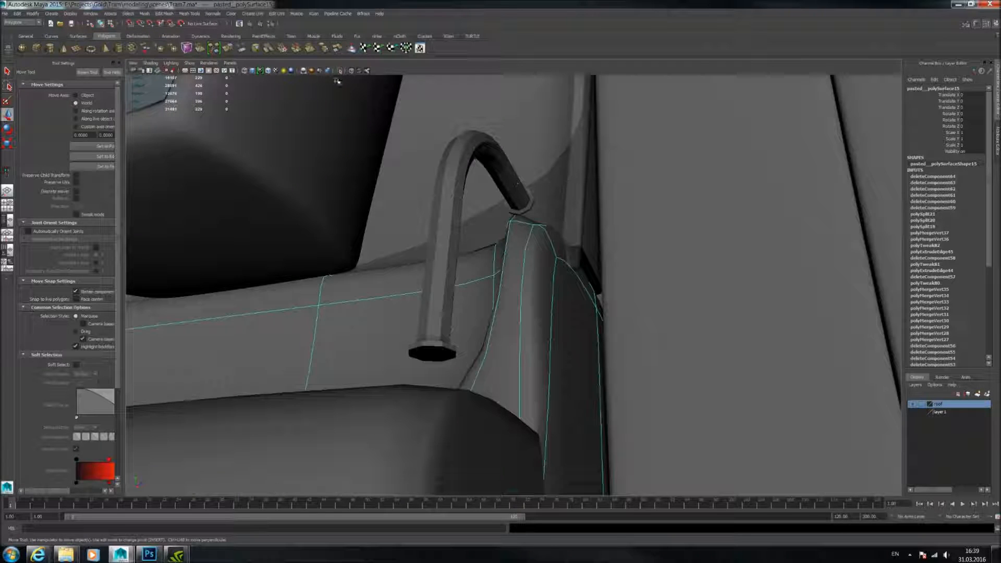
{"action": "left_click", "coordinate": [341, 72]}
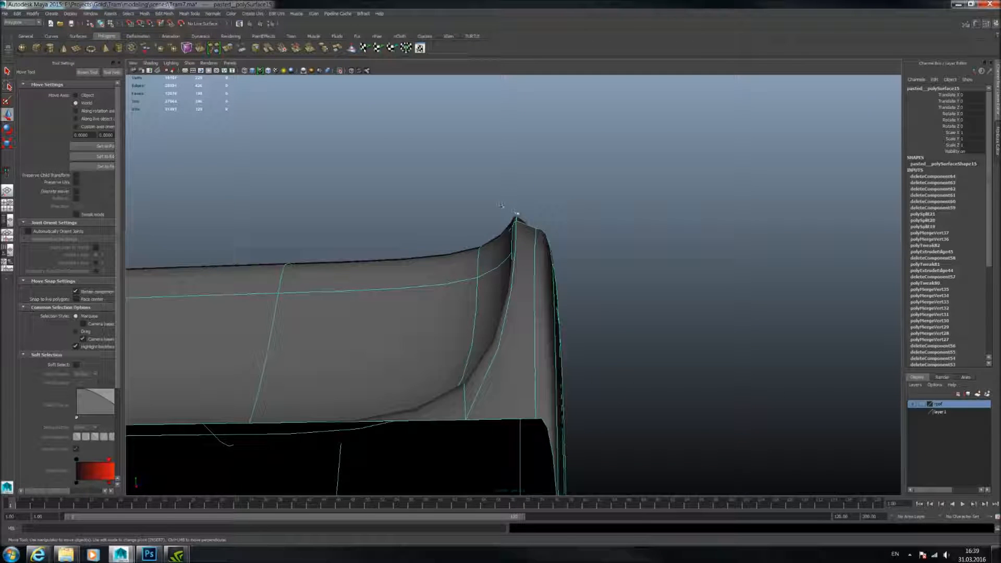
Examine the doorway end lip's upper corner from both sides of the panel, switching between smoothed and unsmoothed display.
{"action": "left_click_drag", "start_coordinate": [569, 236], "coordinate": [515, 213], "text": "alt"}
{"action": "key", "text": "1"}
{"action": "key", "text": "3"}
{"action": "left_click_drag", "start_coordinate": [585, 236], "coordinate": [570, 228], "text": "alt"}
{"action": "key", "text": "1"}
{"action": "key", "text": "3"}
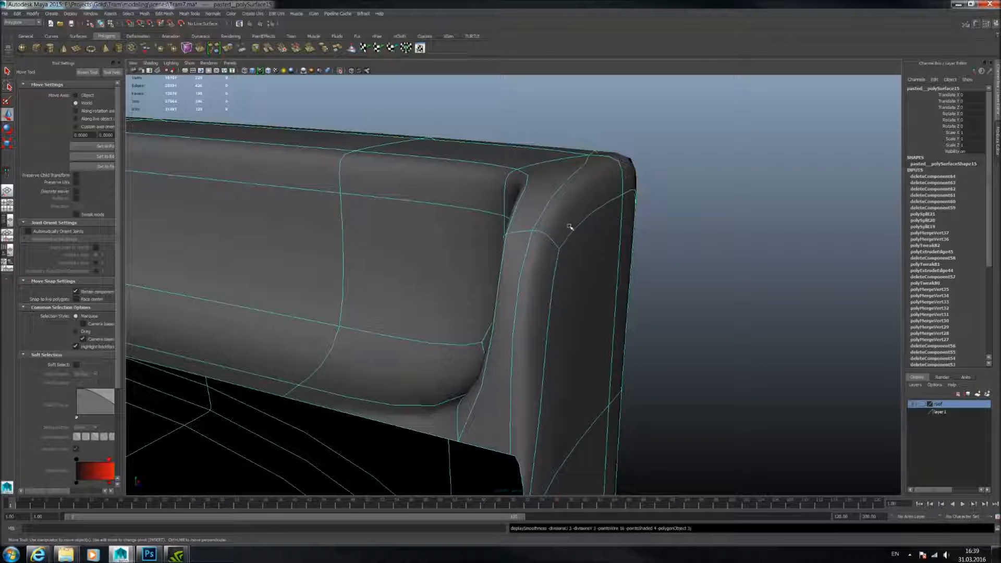
{"action": "key", "text": "1"}
{"action": "left_click_drag", "start_coordinate": [563, 217], "coordinate": [463, 201], "text": "alt"}
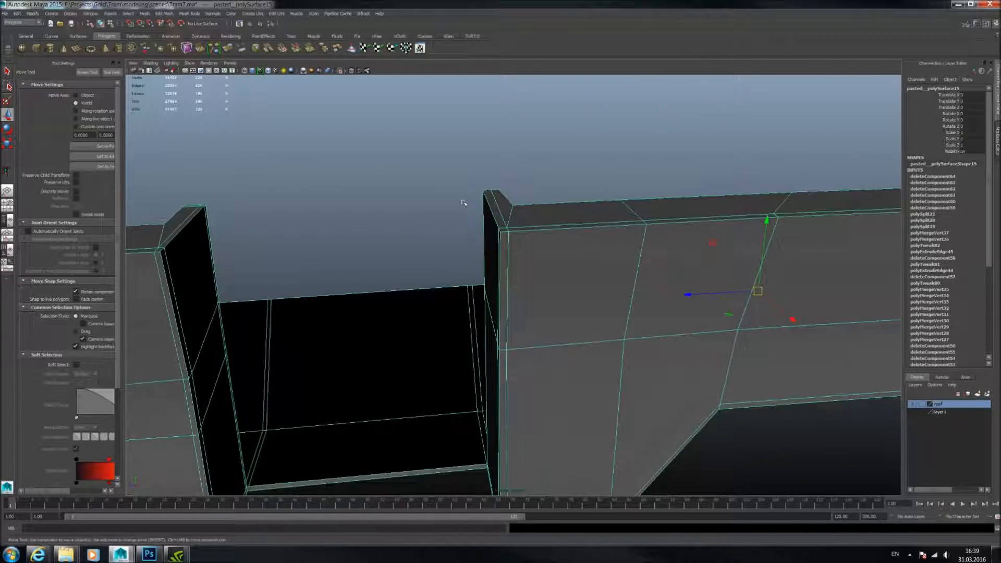
{"action": "left_click_drag", "start_coordinate": [465, 203], "coordinate": [624, 227], "text": "alt"}
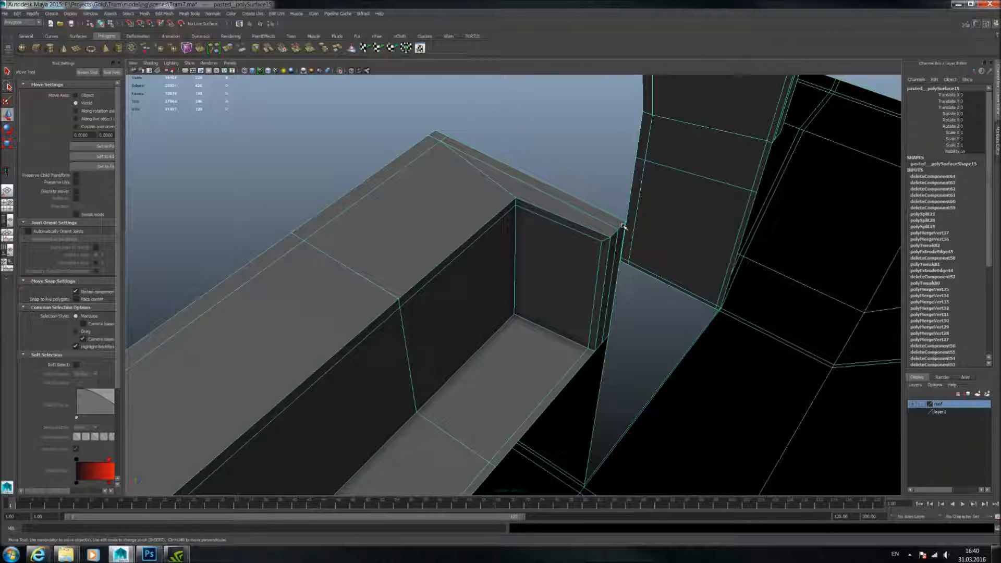
{"action": "key", "text": "3"}
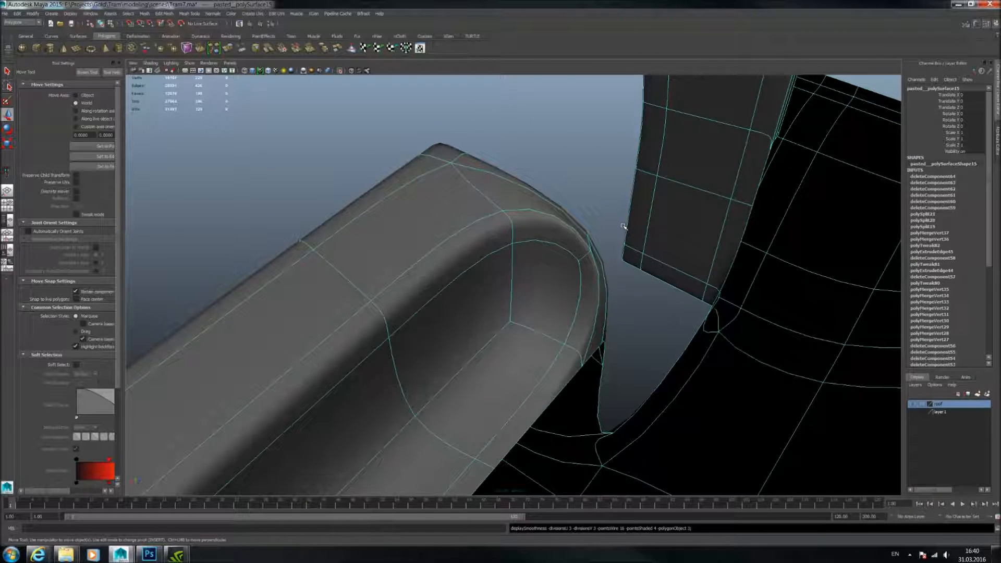
{"action": "left_click_drag", "start_coordinate": [624, 227], "coordinate": [480, 215], "text": "alt"}
{"action": "key", "text": "1"}
Try extruding the doorway end's outer faces and scaling the extruded faces slightly narrower to form supporting edges.
{"action": "right_click_drag", "start_coordinate": [474, 204], "coordinate": [475, 223]}
{"action": "left_click", "coordinate": [526, 212]}
{"action": "left_click", "coordinate": [543, 271]}
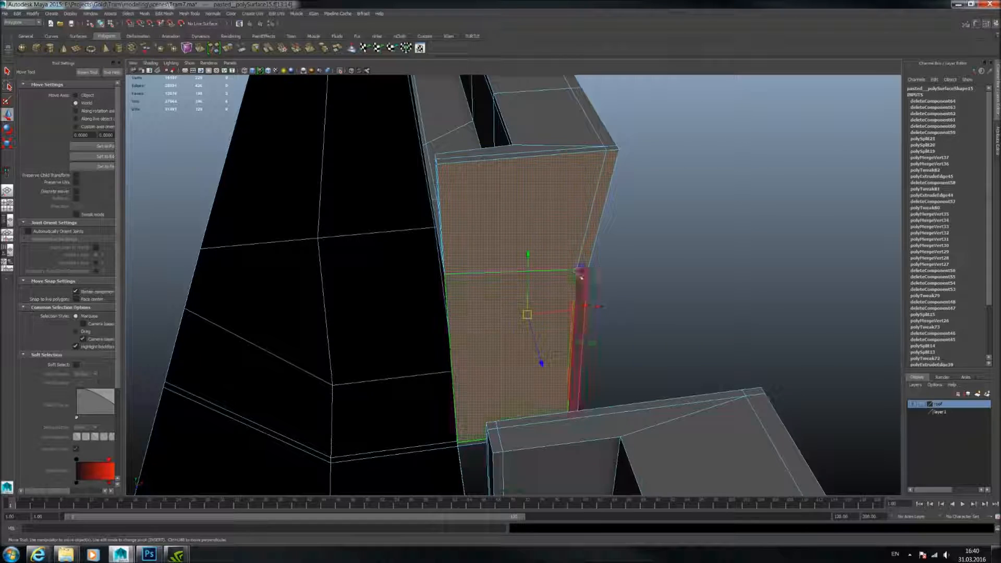
{"action": "left_click_drag", "start_coordinate": [574, 284], "coordinate": [567, 382], "text": "alt"}
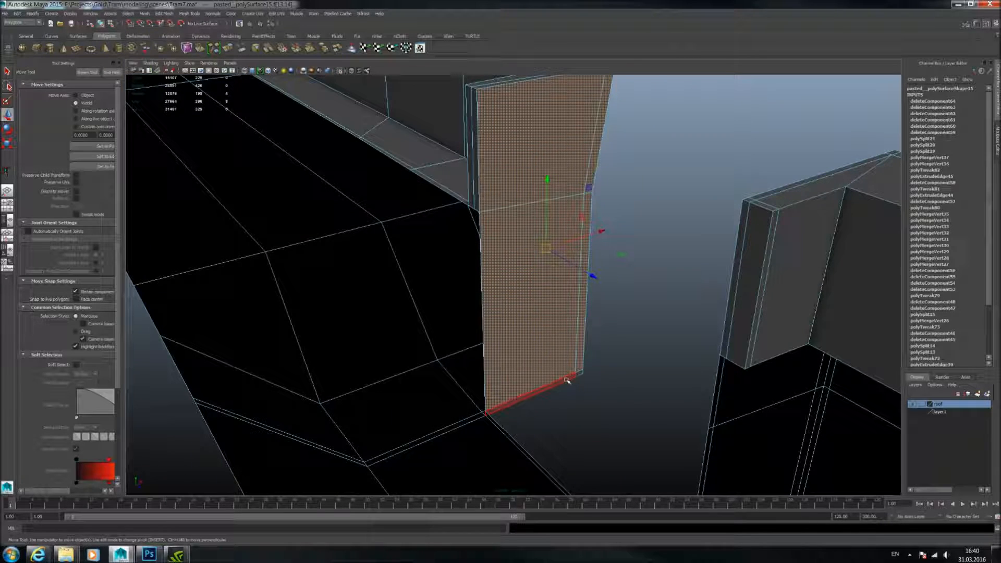
{"action": "left_click_drag", "start_coordinate": [573, 297], "coordinate": [569, 316], "text": "alt"}
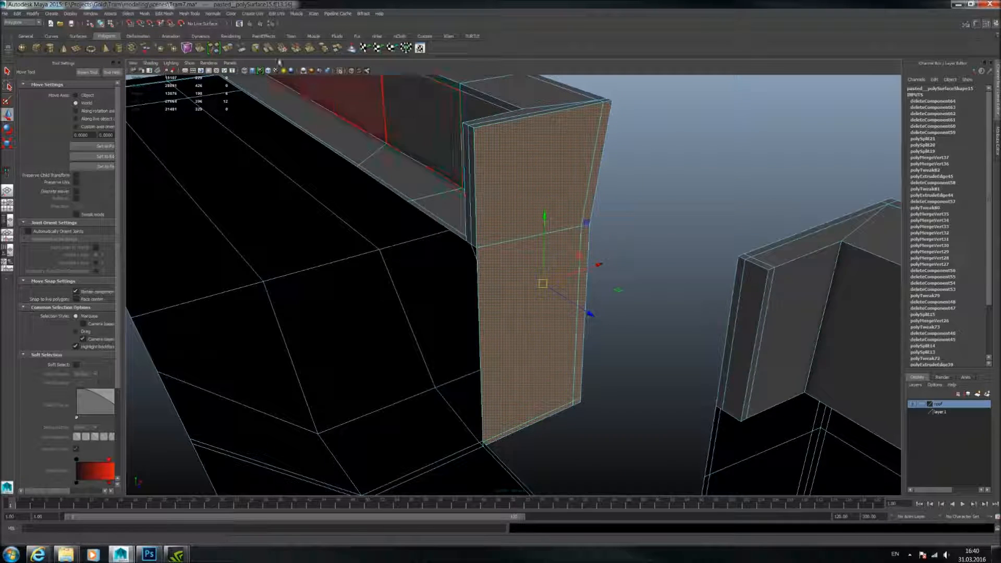
{"action": "left_click", "coordinate": [228, 49]}
{"action": "middle_click_drag", "start_coordinate": [513, 160], "coordinate": [515, 183], "text": "alt"}
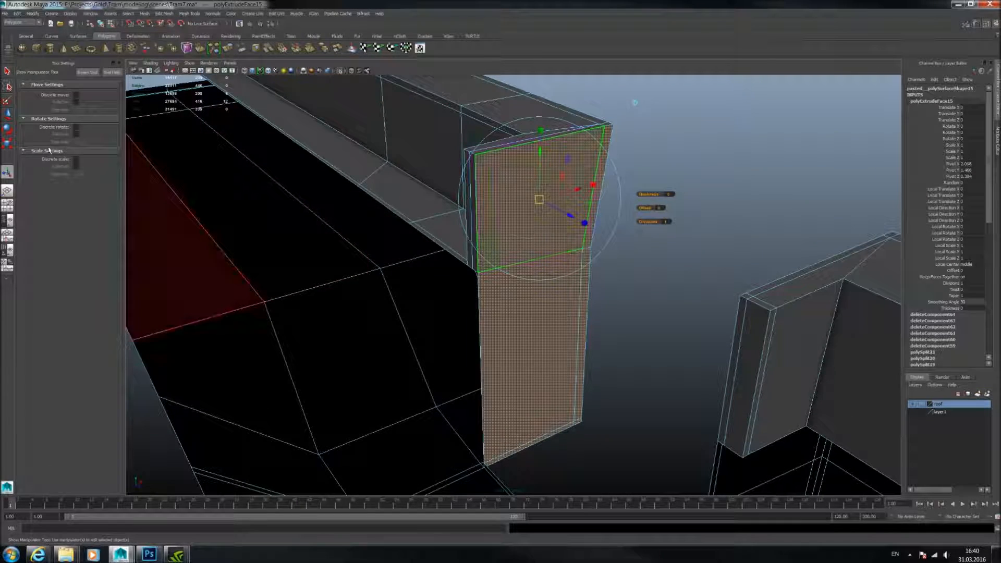
{"action": "left_click", "coordinate": [7, 144]}
{"action": "left_click_drag", "start_coordinate": [485, 175], "coordinate": [402, 179], "text": "alt"}
{"action": "right_click_drag", "start_coordinate": [402, 179], "coordinate": [469, 305], "text": "alt"}
{"action": "left_click_drag", "start_coordinate": [495, 358], "coordinate": [498, 358]}
{"action": "left_click_drag", "start_coordinate": [568, 295], "coordinate": [402, 289]}
Check the extruded doorway end smoothed, try an edge loop just below its middle edge, and undo that loop.
{"action": "key", "text": "F8"}
{"action": "key", "text": "3"}
{"action": "key", "text": "1"}
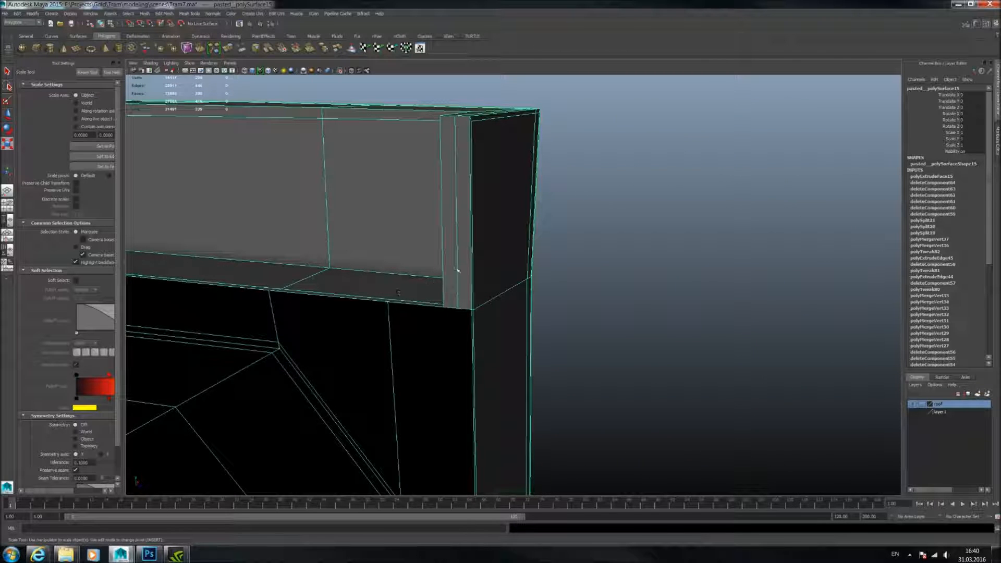
{"action": "key", "text": "3"}
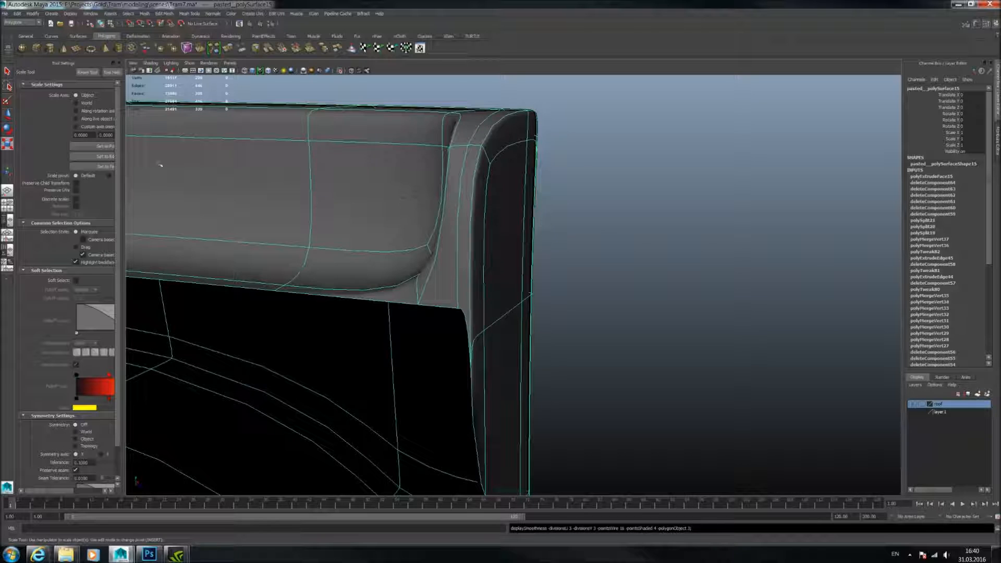
{"action": "left_click", "coordinate": [165, 13]}
{"action": "mouse_move", "coordinate": [189, 13]}
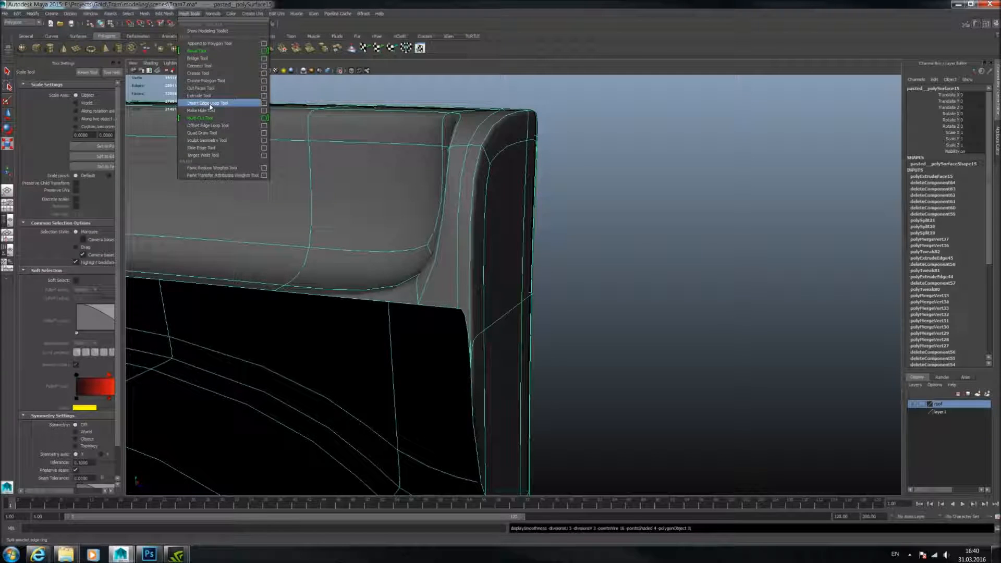
{"action": "left_click", "coordinate": [208, 103]}
{"action": "left_click", "coordinate": [475, 328]}
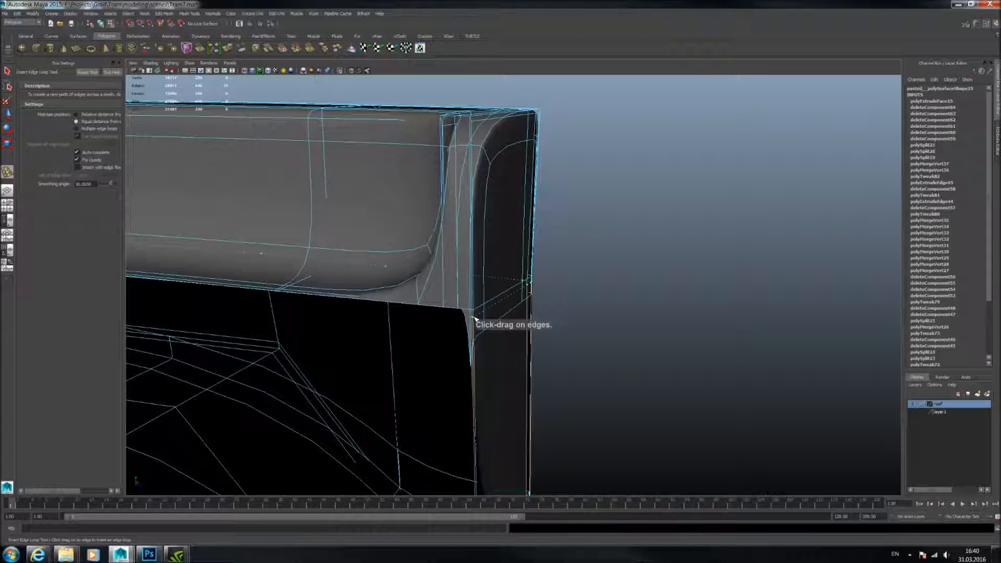
{"action": "left_click_drag", "start_coordinate": [476, 328], "coordinate": [507, 249], "text": "alt"}
{"action": "key", "text": "ctrl+z"}
{"action": "key", "text": "ctrl+z"}
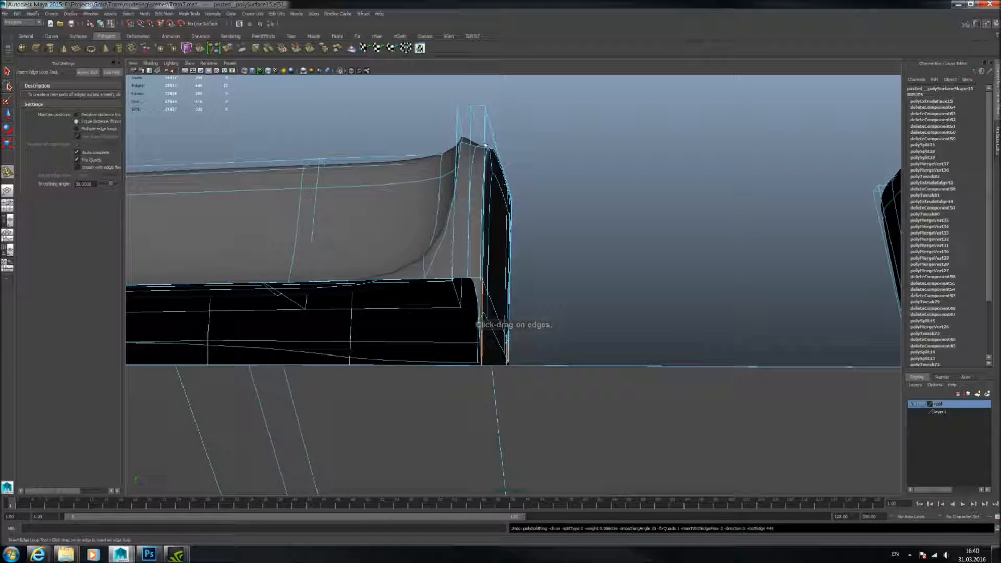
Try inserting a supporting edge loop close to the doorway end lip's edge, undoing and repeating the insertion.
{"action": "left_click_drag", "start_coordinate": [505, 133], "coordinate": [455, 131], "text": "alt"}
{"action": "left_click", "coordinate": [487, 139]}
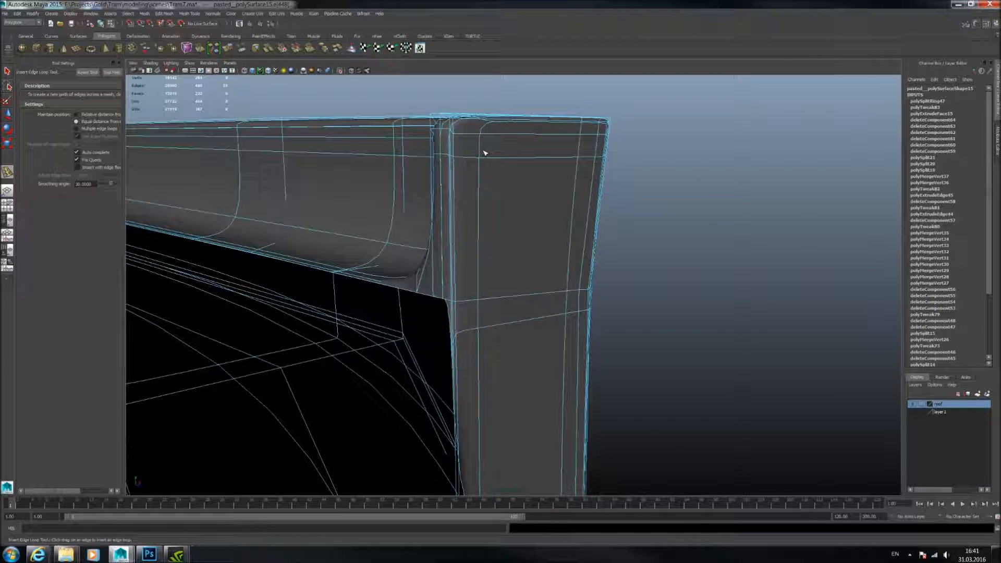
{"action": "key", "text": "ctrl+z"}
{"action": "left_click_drag", "start_coordinate": [497, 152], "coordinate": [469, 172], "text": "alt"}
{"action": "left_click", "coordinate": [448, 139]}
{"action": "left_click", "coordinate": [448, 140]}
{"action": "left_click_drag", "start_coordinate": [448, 139], "coordinate": [538, 275], "text": "alt"}
Examine where the inserted edge loop runs around the panel's far end, the recess and the doorway end faces.
{"action": "left_click_drag", "start_coordinate": [401, 304], "coordinate": [536, 247], "text": "alt"}
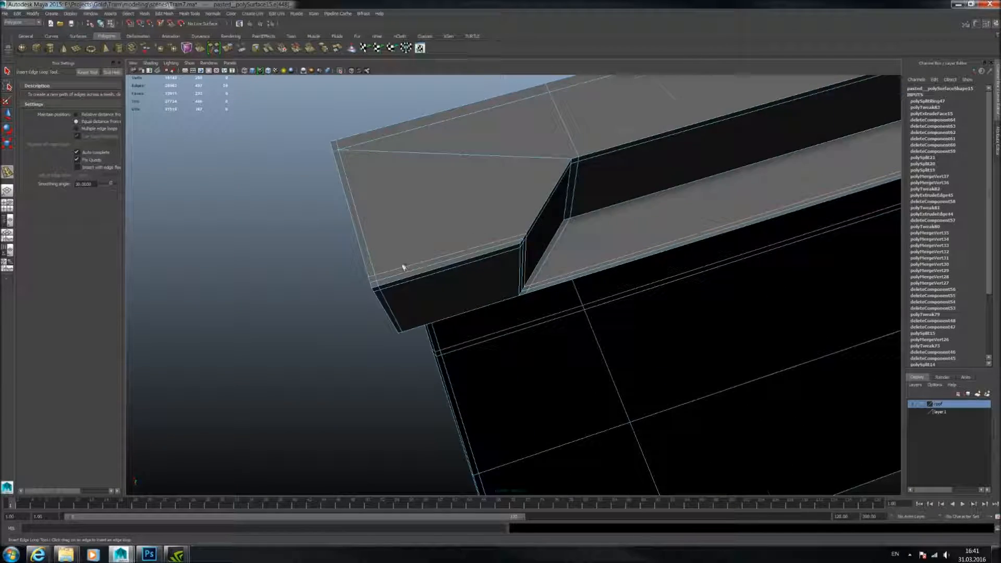
{"action": "left_click_drag", "start_coordinate": [403, 267], "coordinate": [449, 145], "text": "alt"}
{"action": "left_click_drag", "start_coordinate": [391, 197], "coordinate": [540, 168], "text": "alt"}
{"action": "key", "text": "1"}
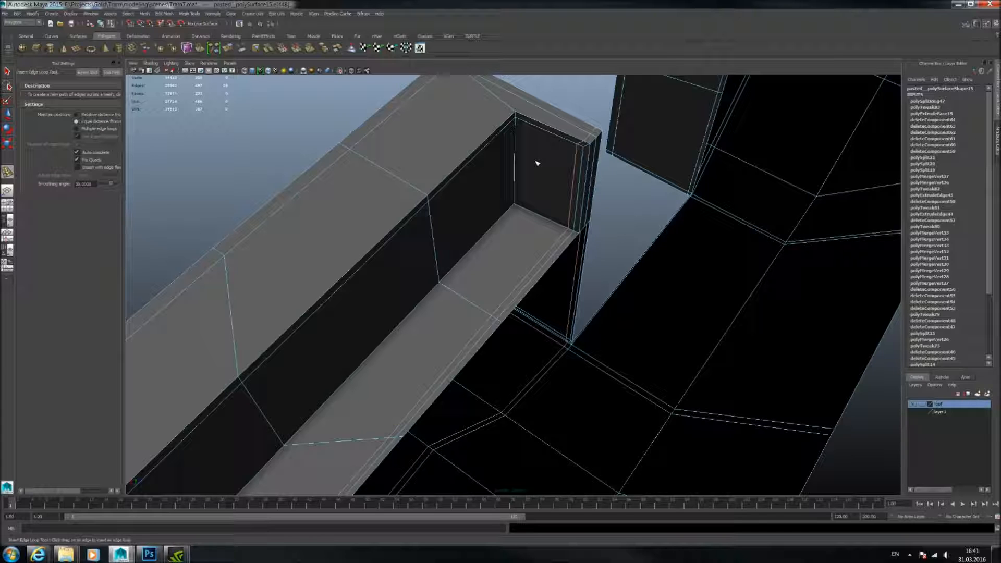
{"action": "left_click_drag", "start_coordinate": [577, 160], "coordinate": [474, 270], "text": "alt"}
{"action": "scroll", "coordinate": [450, 209], "scroll_direction": "up", "scroll_amount": 2}
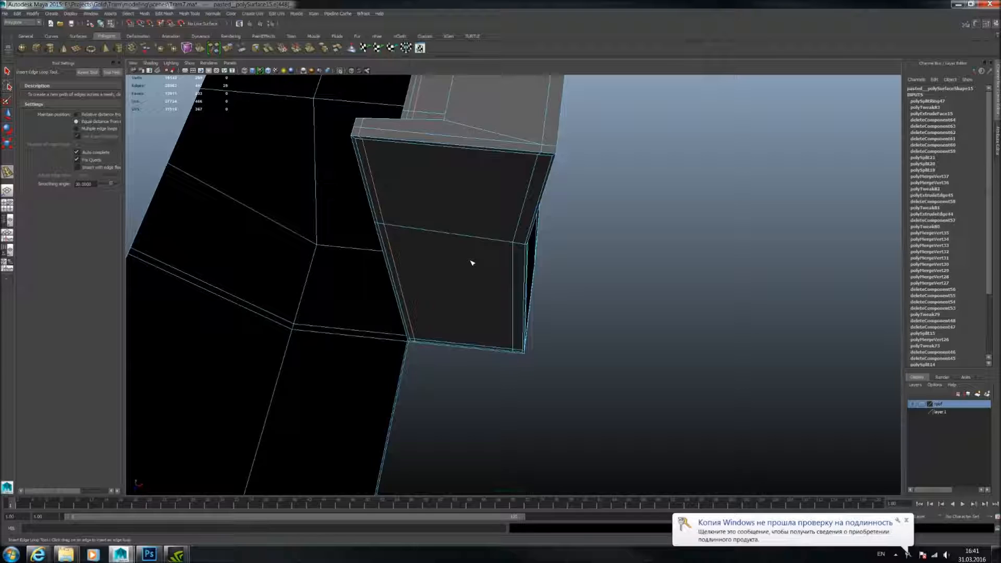
{"action": "left_click_drag", "start_coordinate": [520, 255], "coordinate": [477, 199], "text": "alt"}
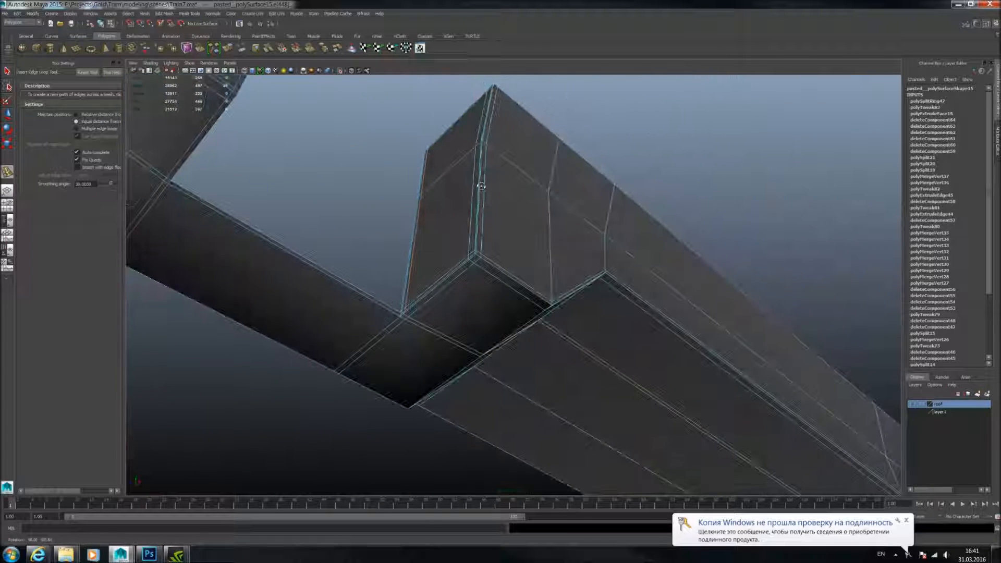
{"action": "key", "text": "1"}
{"action": "left_click_drag", "start_coordinate": [488, 190], "coordinate": [518, 260], "text": "alt"}
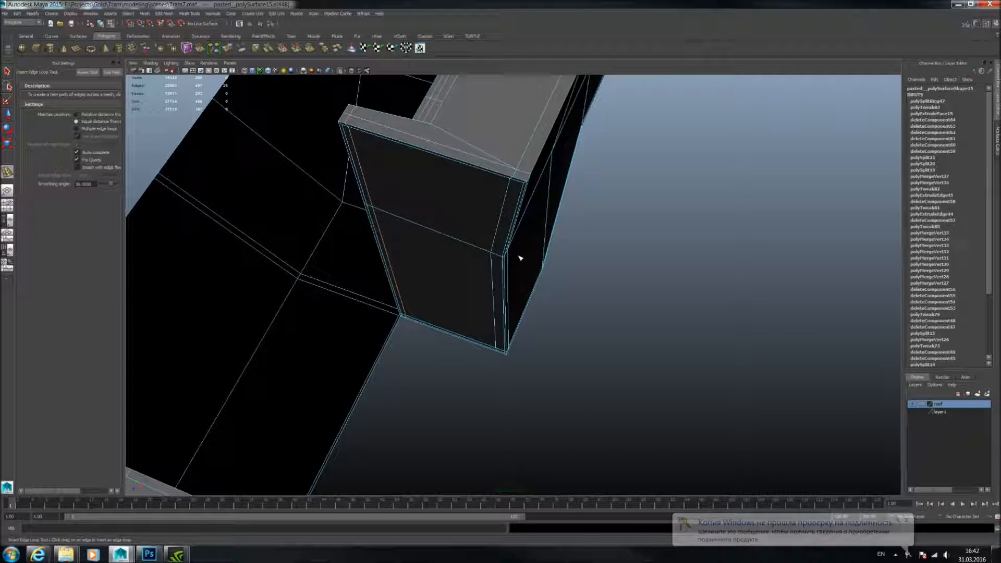
Undo the inserted edge loop together with the scaling and extrusion of the doorway end's outer faces.
{"action": "key", "text": "ctrl+z"}
{"action": "key", "text": "ctrl+z"}
{"action": "key", "text": "ctrl+z"}
{"action": "key", "text": "ctrl+z"}
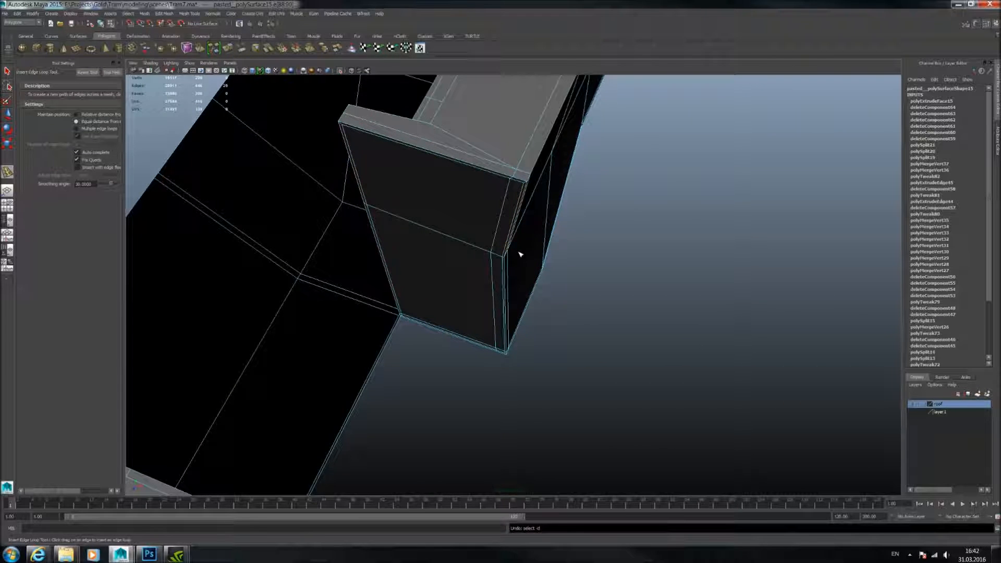
{"action": "key", "text": "ctrl+z"}
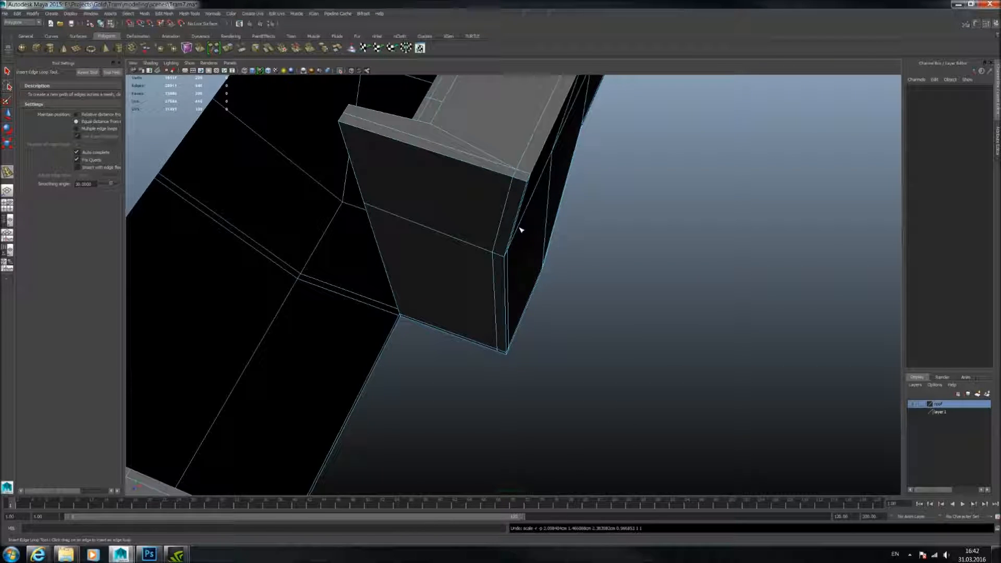
{"action": "key", "text": "ctrl+z"}
Return to the Select tool and examine the edges around the recess's inner corner at the doorway end lip.
{"action": "left_click_drag", "start_coordinate": [438, 203], "coordinate": [471, 228], "text": "alt"}
{"action": "right_click_drag", "start_coordinate": [472, 228], "coordinate": [530, 210], "text": "alt"}
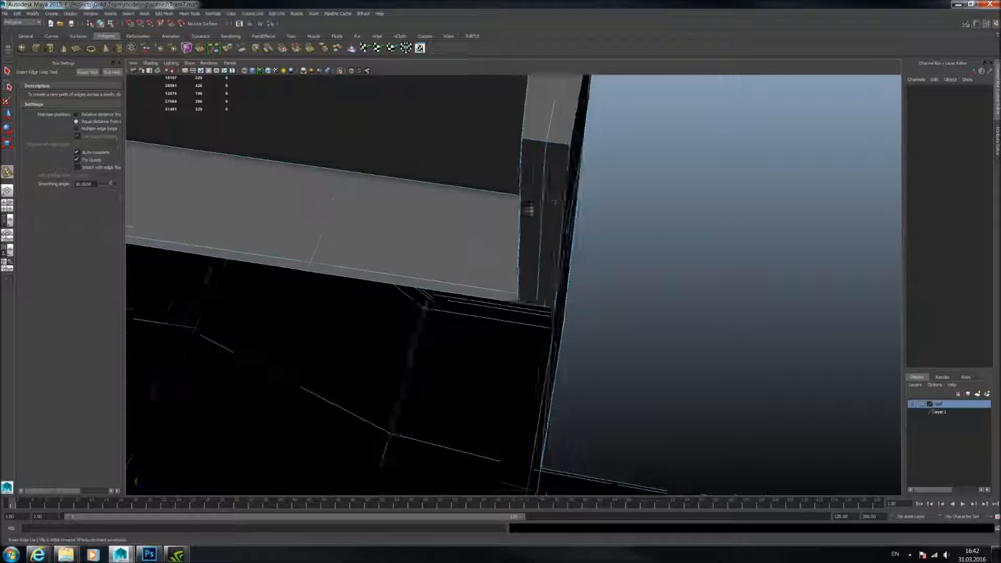
{"action": "left_click_drag", "start_coordinate": [530, 210], "coordinate": [495, 235], "text": "alt"}
{"action": "left_click", "coordinate": [8, 72]}
{"action": "left_click_drag", "start_coordinate": [449, 151], "coordinate": [500, 145], "text": "alt"}
{"action": "middle_click_drag", "start_coordinate": [501, 145], "coordinate": [487, 170], "text": "alt"}
{"action": "left_click_drag", "start_coordinate": [487, 170], "coordinate": [519, 183], "text": "alt"}
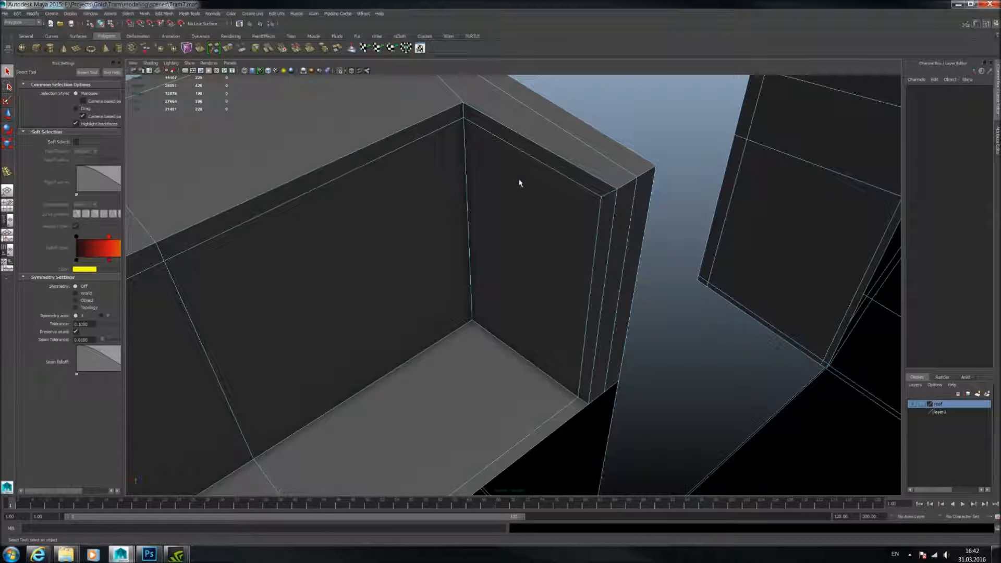
{"action": "scroll", "coordinate": [561, 180], "scroll_direction": "down", "scroll_amount": 2}
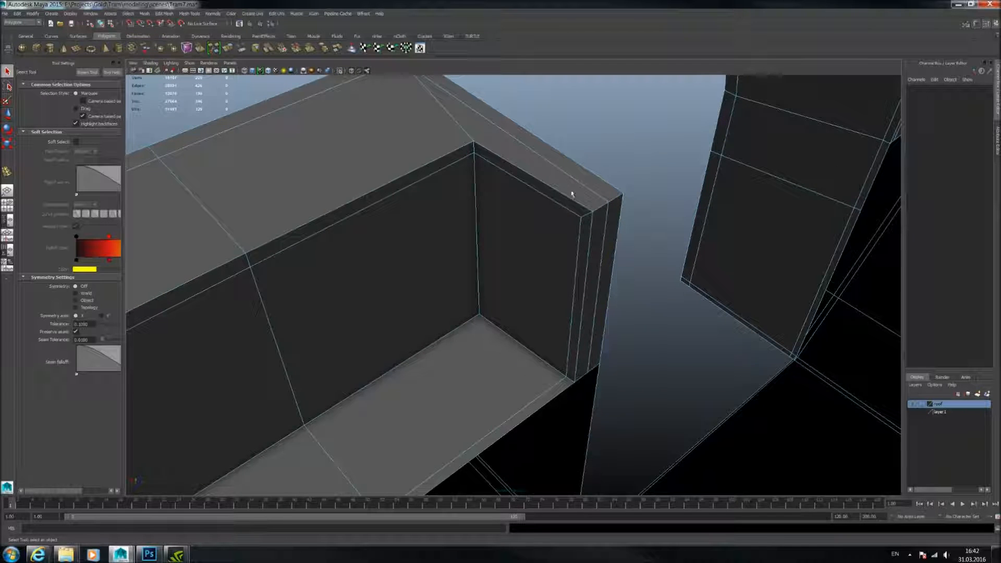
Insert a supporting edge loop close to the doorway end lip's edge with the Insert Edge Loop tool.
{"action": "left_click", "coordinate": [6, 172]}
{"action": "left_click_drag", "start_coordinate": [579, 206], "coordinate": [472, 274]}
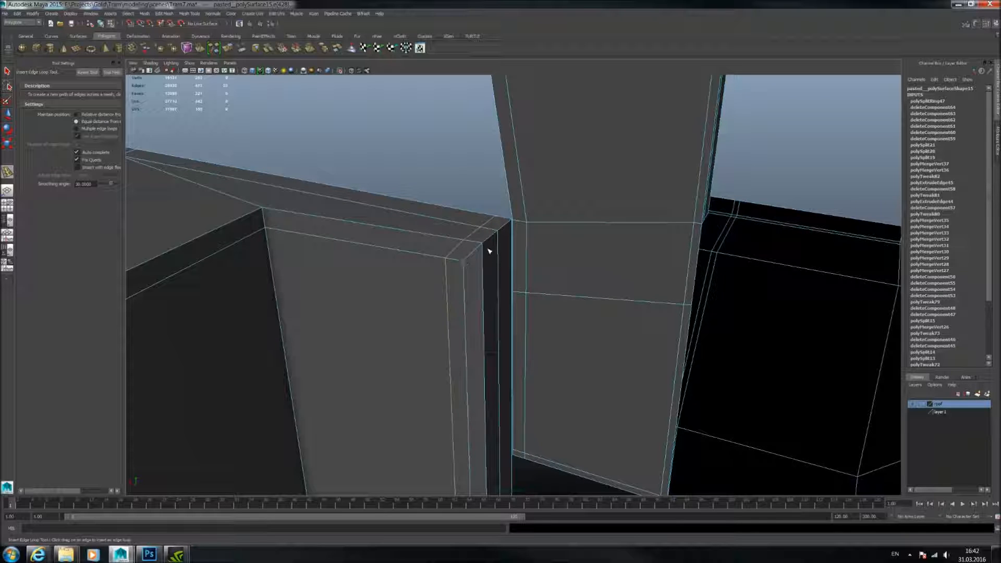
{"action": "left_click_drag", "start_coordinate": [521, 244], "coordinate": [309, 208], "text": "alt"}
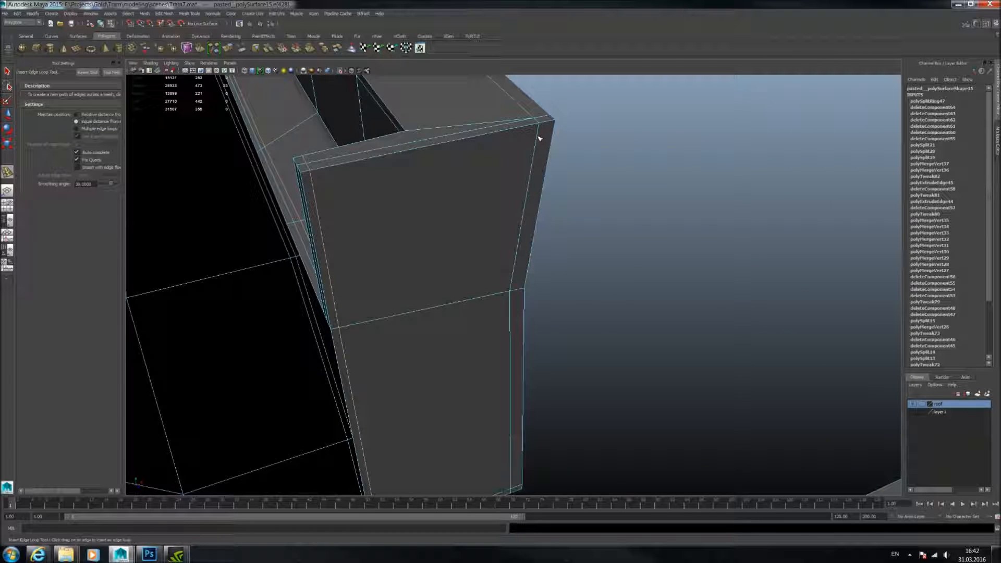
{"action": "left_click_drag", "start_coordinate": [527, 273], "coordinate": [489, 206], "text": "alt"}
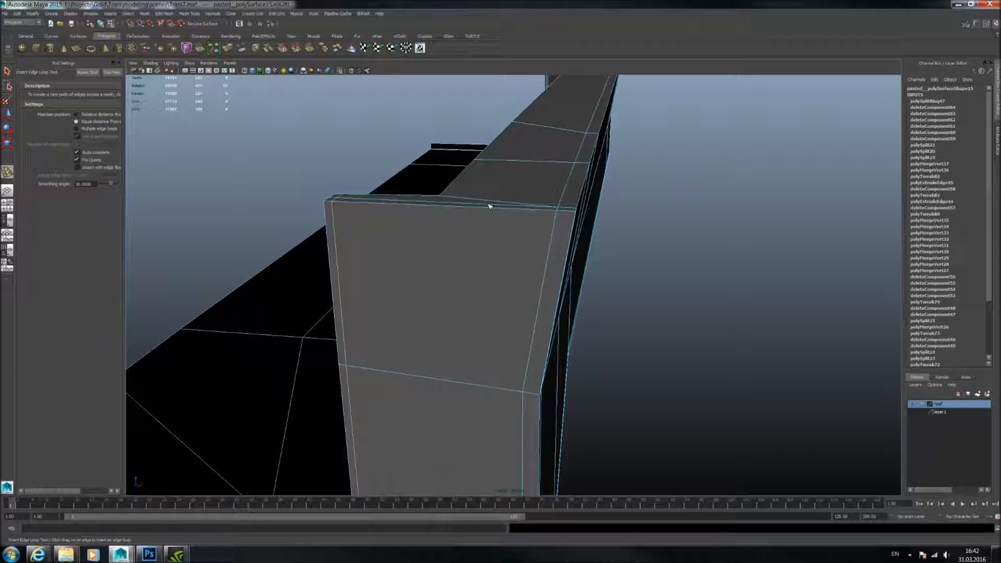
{"action": "left_click_drag", "start_coordinate": [498, 204], "coordinate": [623, 229], "text": "alt"}
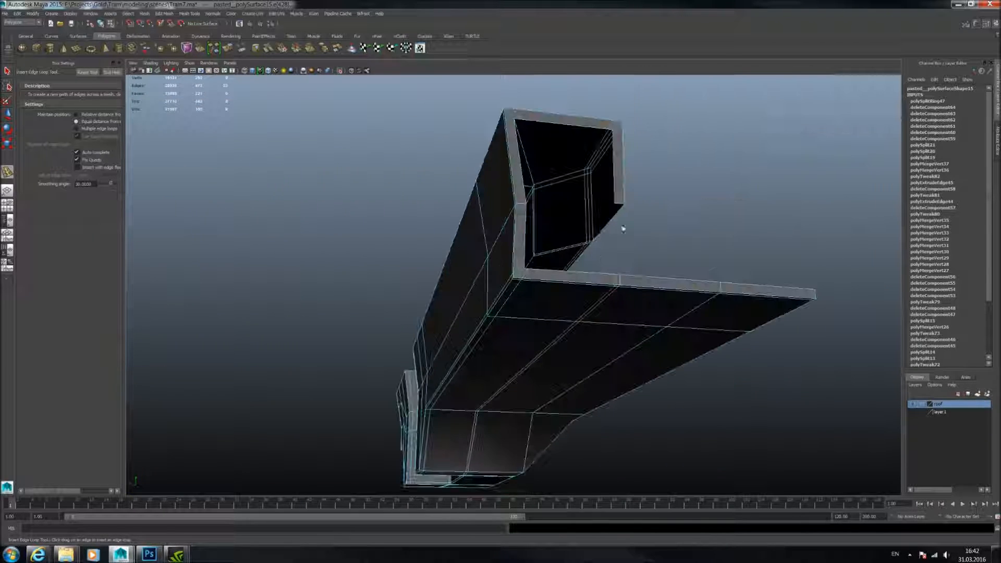
{"action": "left_click_drag", "start_coordinate": [596, 243], "coordinate": [599, 183], "text": "alt"}
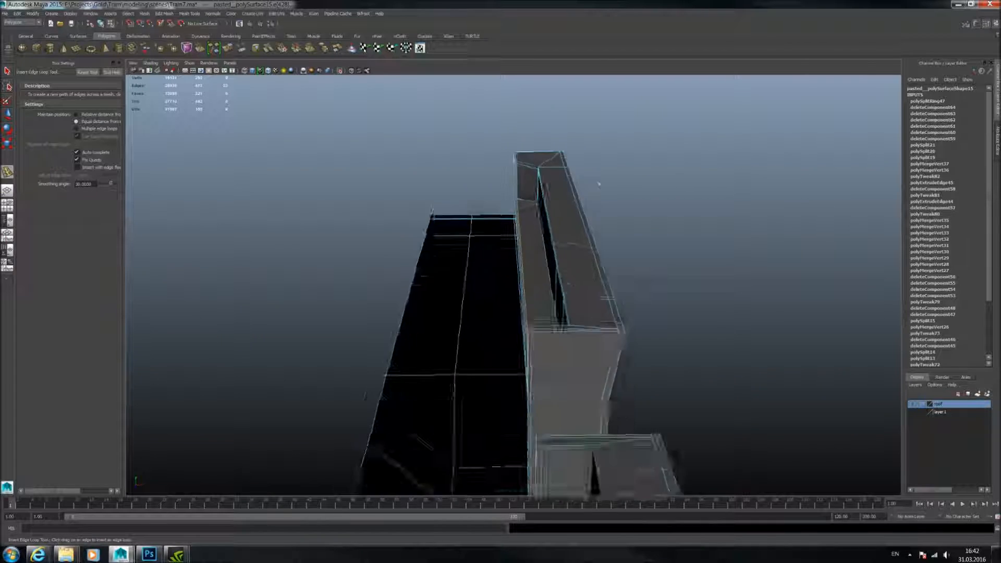
Examine the smoothed preview of the recess corner and doorway end lip, comparing it with the unsmoothed mesh.
{"action": "right_click_drag", "start_coordinate": [599, 183], "coordinate": [599, 228], "text": "alt"}
{"action": "left_click_drag", "start_coordinate": [508, 228], "coordinate": [590, 218], "text": "alt"}
{"action": "key", "text": "3"}
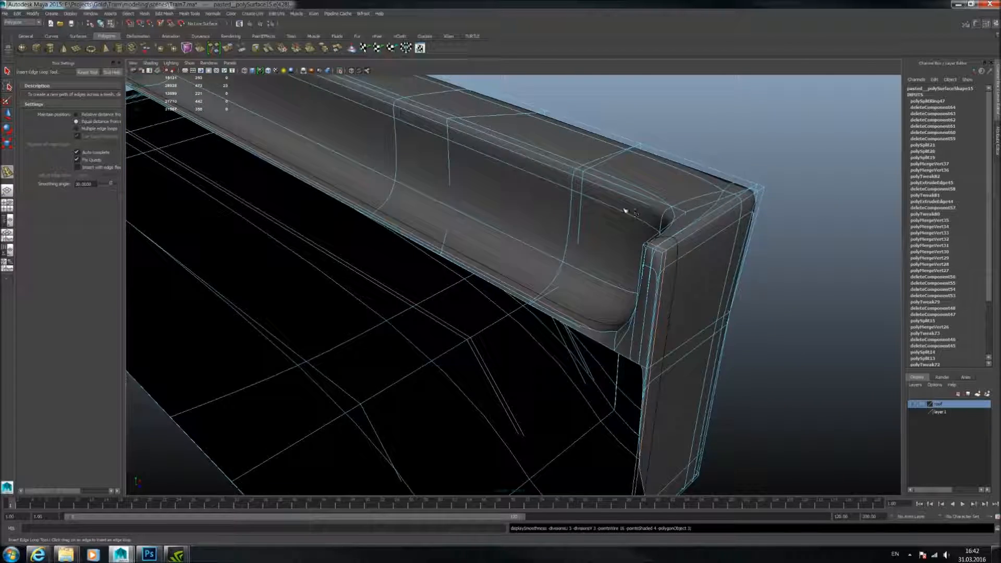
{"action": "middle_click_drag", "start_coordinate": [634, 212], "coordinate": [498, 209], "text": "alt"}
{"action": "left_click_drag", "start_coordinate": [506, 218], "coordinate": [570, 255], "text": "alt"}
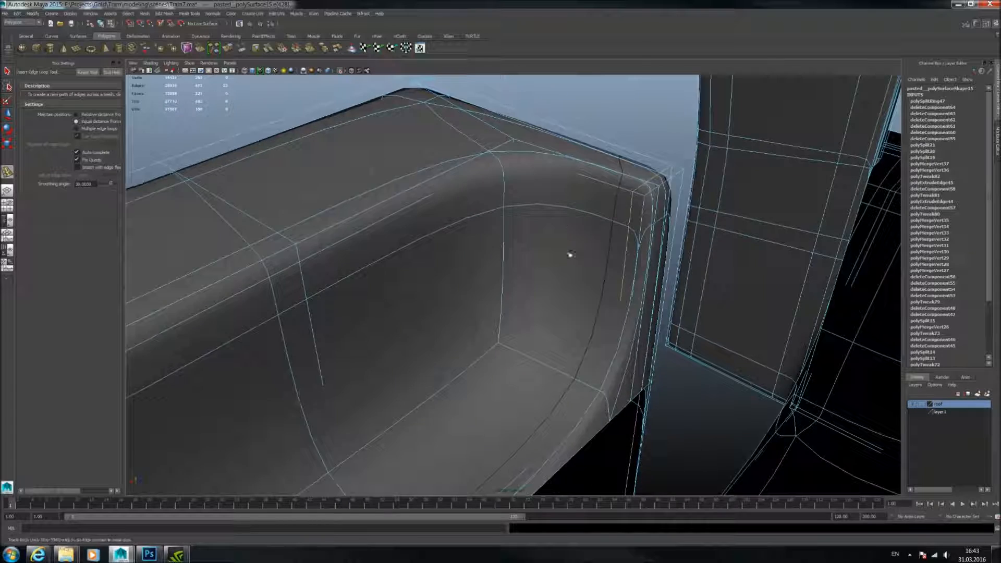
{"action": "key", "text": "1"}
{"action": "left_click_drag", "start_coordinate": [536, 204], "coordinate": [482, 183], "text": "alt"}
{"action": "key", "text": "3"}
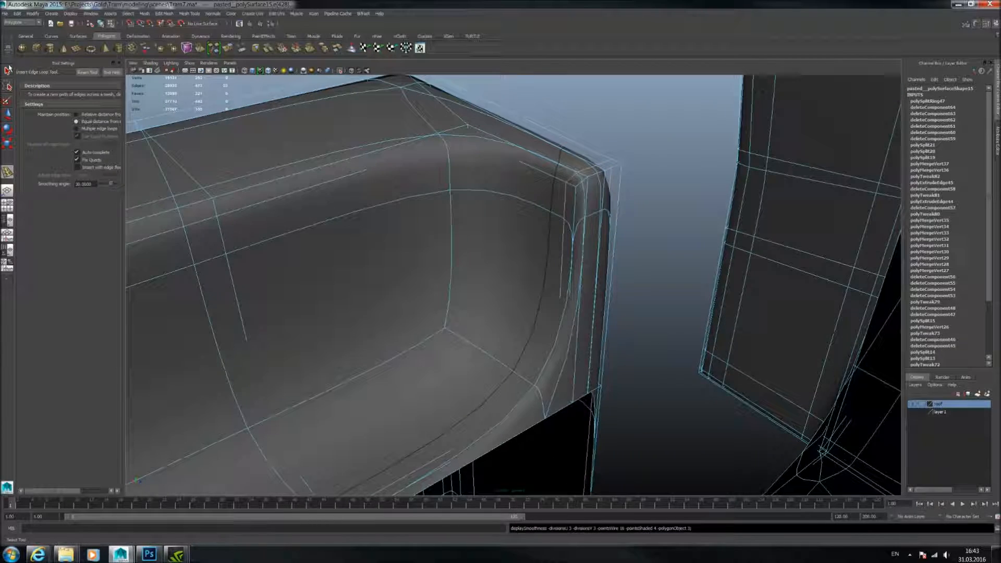
{"action": "left_click", "coordinate": [7, 71]}
{"action": "left_click", "coordinate": [308, 92]}
{"action": "left_click_drag", "start_coordinate": [595, 132], "coordinate": [542, 198], "text": "alt"}
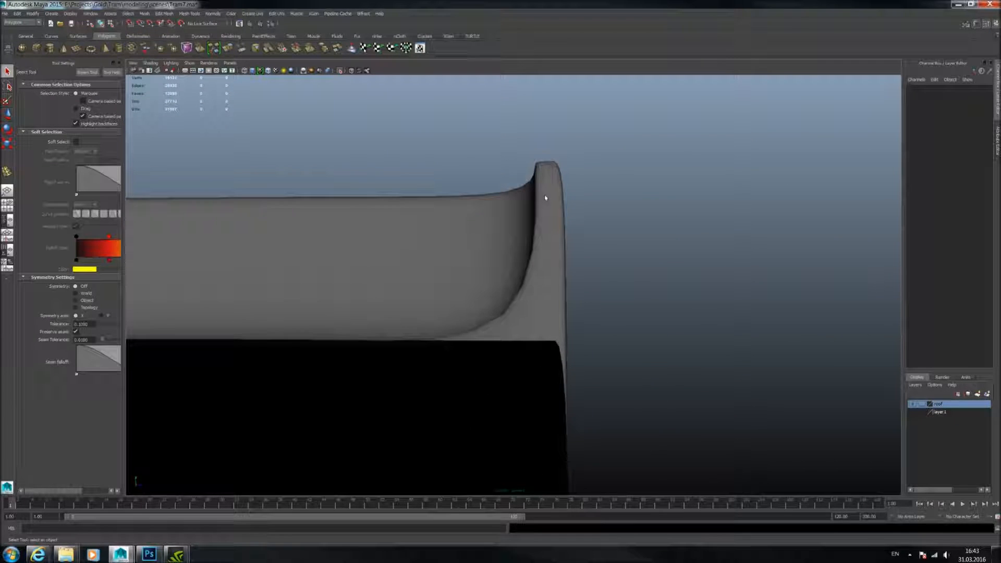
Select the edges at the top of the doorway end lip and adjust them with the Move tool, checking the smoothed shape.
{"action": "left_click", "coordinate": [545, 197]}
{"action": "scroll", "coordinate": [580, 187], "scroll_direction": "up", "scroll_amount": 3}
{"action": "left_click_drag", "start_coordinate": [588, 181], "coordinate": [663, 225], "text": "alt"}
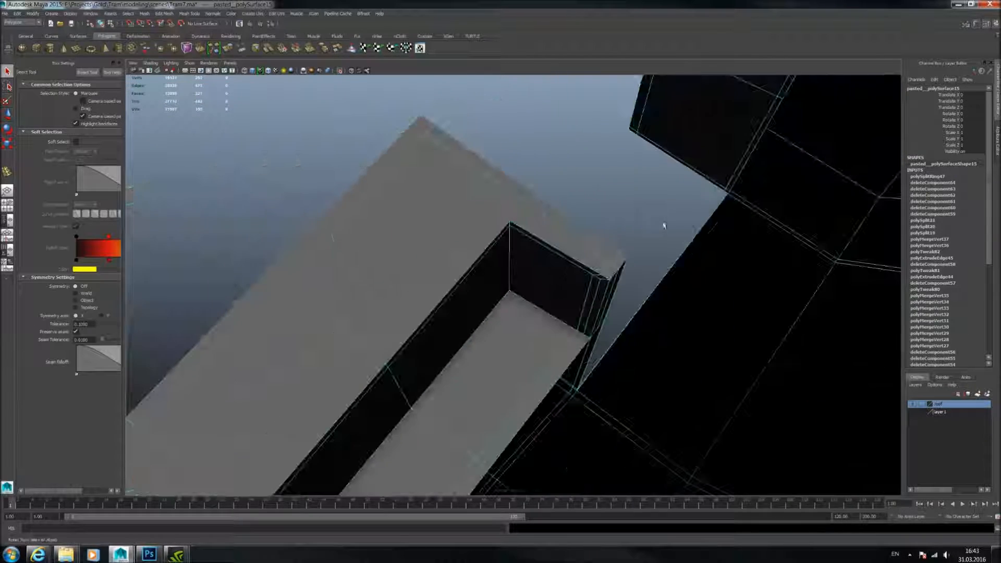
{"action": "right_click_drag", "start_coordinate": [615, 268], "coordinate": [615, 253]}
{"action": "left_click", "coordinate": [609, 268]}
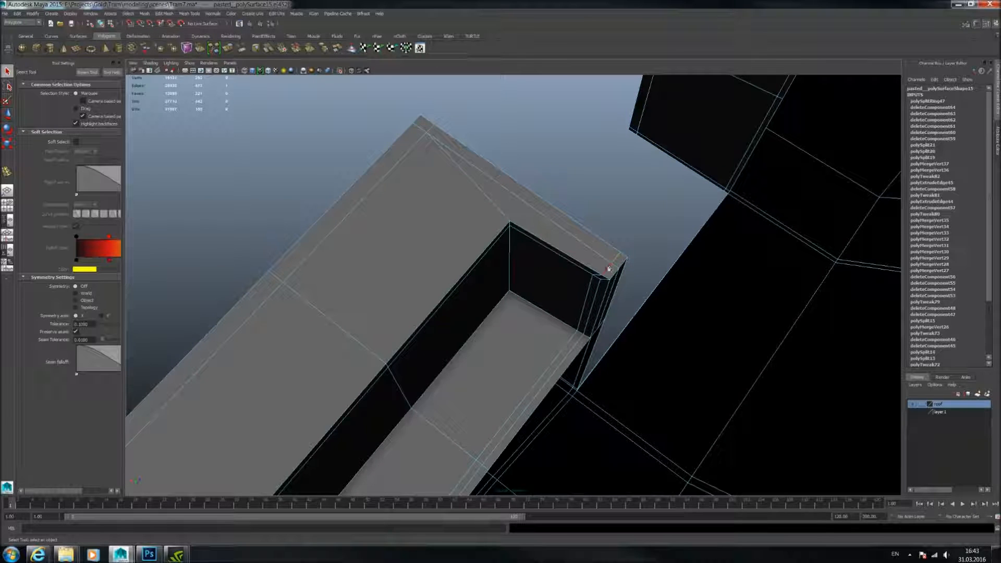
{"action": "left_click", "coordinate": [8, 115]}
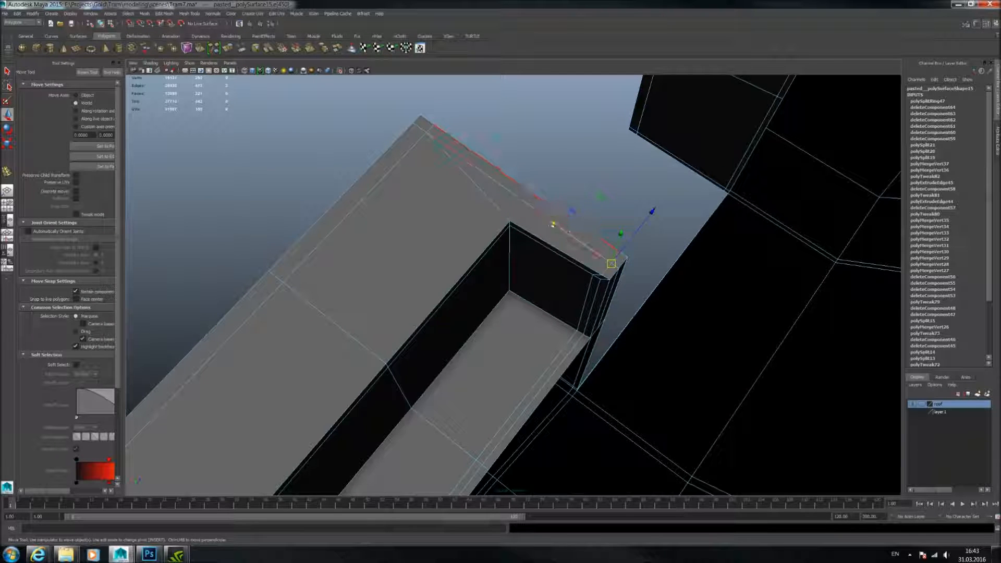
{"action": "key", "text": "3"}
{"action": "left_click_drag", "start_coordinate": [610, 223], "coordinate": [535, 241], "text": "alt"}
{"action": "key", "text": "1"}
{"action": "left_click_drag", "start_coordinate": [654, 239], "coordinate": [502, 185], "text": "alt"}
{"action": "key", "text": "3"}
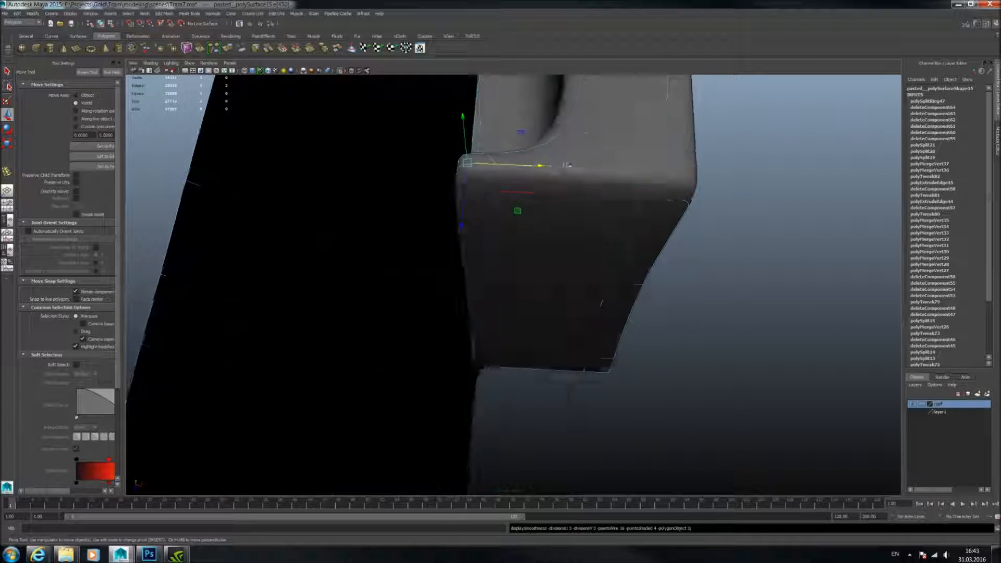
{"action": "left_click_drag", "start_coordinate": [568, 164], "coordinate": [667, 208], "text": "alt"}
{"action": "key", "text": "1"}
Extrude the upper outer faces of the doorway end and scale them slightly inward to form a supporting border.
{"action": "key", "text": "F8"}
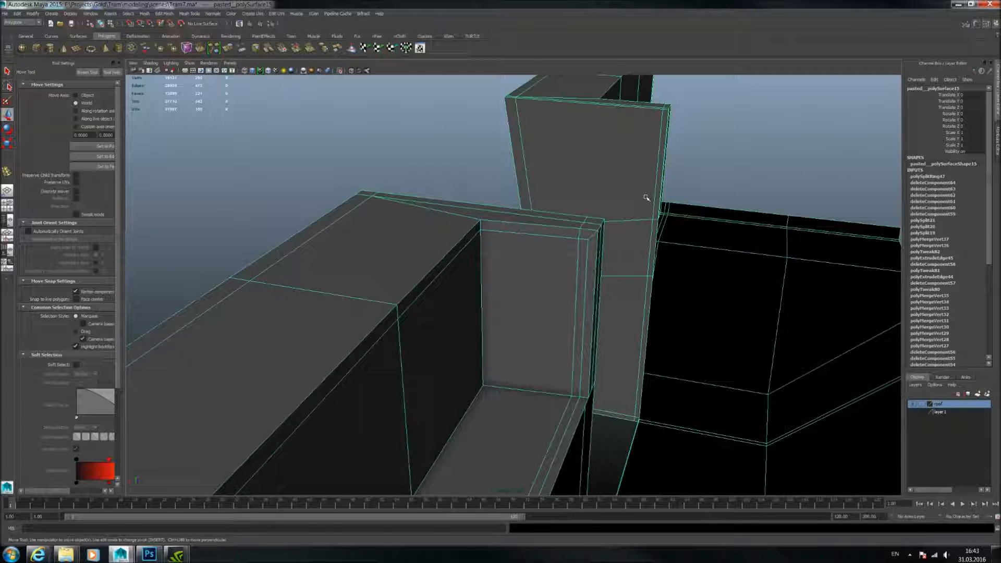
{"action": "left_click_drag", "start_coordinate": [637, 197], "coordinate": [469, 207], "text": "alt"}
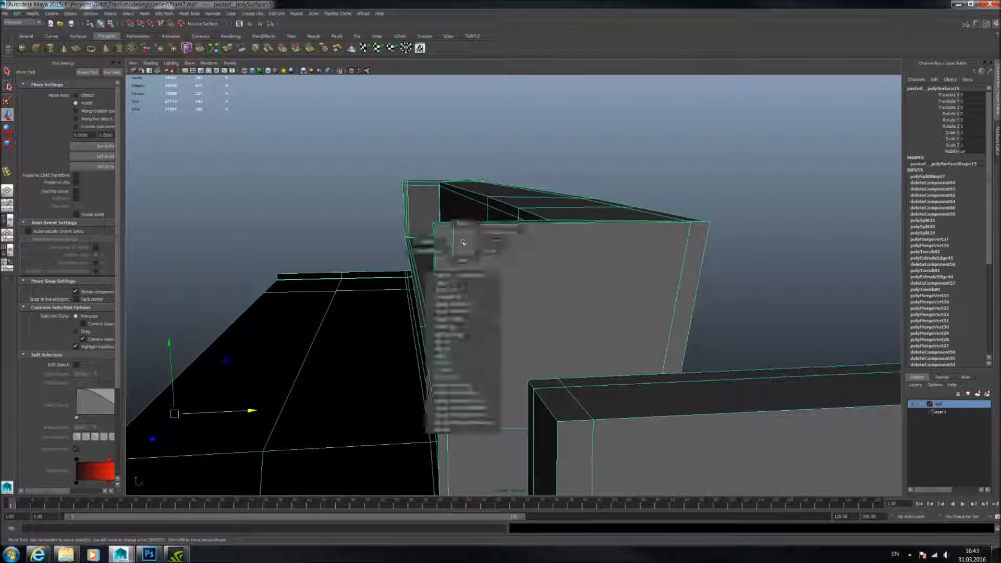
{"action": "right_click_drag", "start_coordinate": [463, 243], "coordinate": [436, 245]}
{"action": "left_click_drag", "start_coordinate": [473, 235], "coordinate": [503, 269], "text": "alt"}
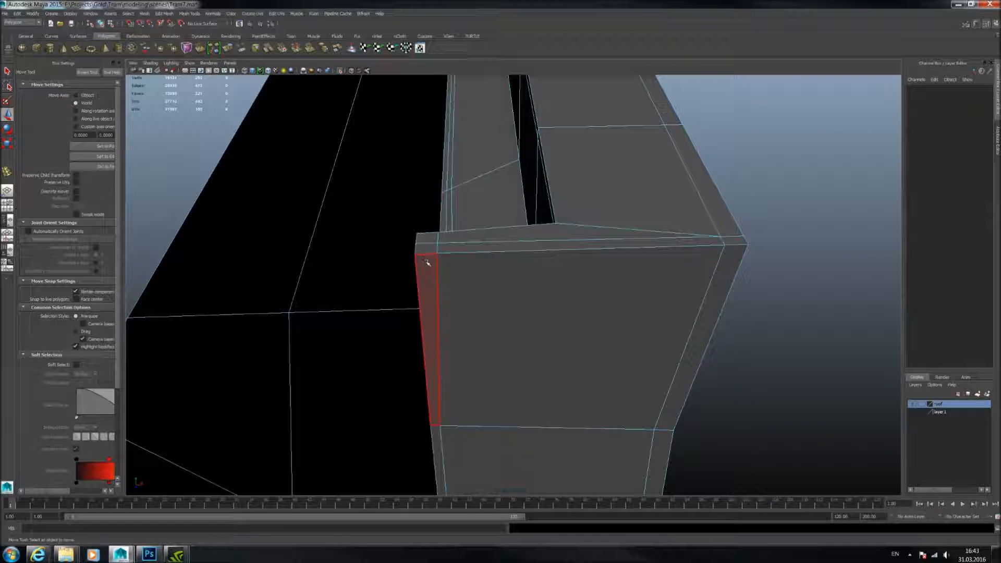
{"action": "left_click", "coordinate": [503, 269]}
{"action": "left_click_drag", "start_coordinate": [717, 271], "coordinate": [648, 264], "text": "alt"}
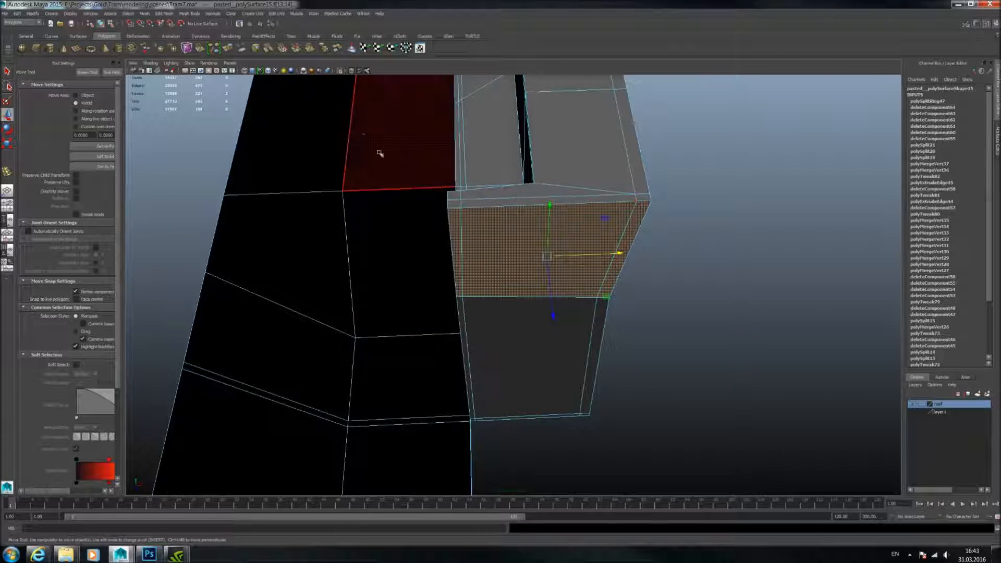
{"action": "left_click", "coordinate": [232, 49]}
{"action": "left_click_drag", "start_coordinate": [396, 172], "coordinate": [465, 236], "text": "alt"}
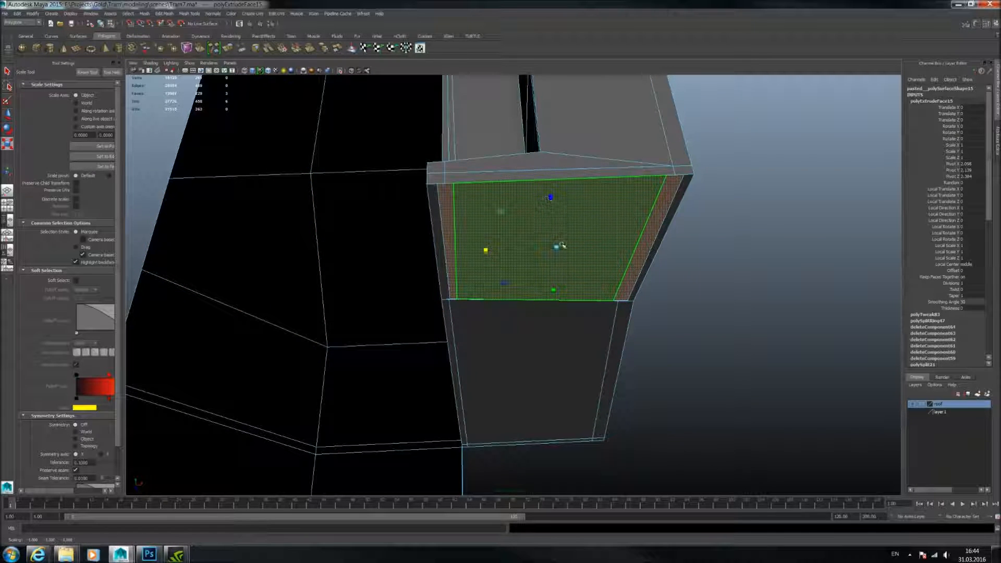
Examine the doorway end and its new inset border in smooth preview and as the unsmoothed mesh.
{"action": "key", "text": "3"}
{"action": "right_click_drag", "start_coordinate": [461, 198], "coordinate": [474, 191]}
{"action": "left_click_drag", "start_coordinate": [474, 190], "coordinate": [558, 246], "text": "alt"}
{"action": "left_click", "coordinate": [715, 215]}
{"action": "left_click_drag", "start_coordinate": [715, 215], "coordinate": [579, 255], "text": "alt"}
{"action": "scroll", "coordinate": [638, 206], "scroll_direction": "down", "scroll_amount": 3}
{"action": "left_click", "coordinate": [635, 226]}
{"action": "left_click", "coordinate": [737, 257]}
{"action": "left_click", "coordinate": [579, 255]}
{"action": "key", "text": "1"}
{"action": "left_click", "coordinate": [690, 254]}
{"action": "left_click_drag", "start_coordinate": [690, 255], "coordinate": [478, 208], "text": "alt"}
{"action": "left_click", "coordinate": [572, 221]}
{"action": "key", "text": "3"}
{"action": "left_click", "coordinate": [579, 216]}
{"action": "left_click", "coordinate": [534, 208]}
{"action": "key", "text": "1"}
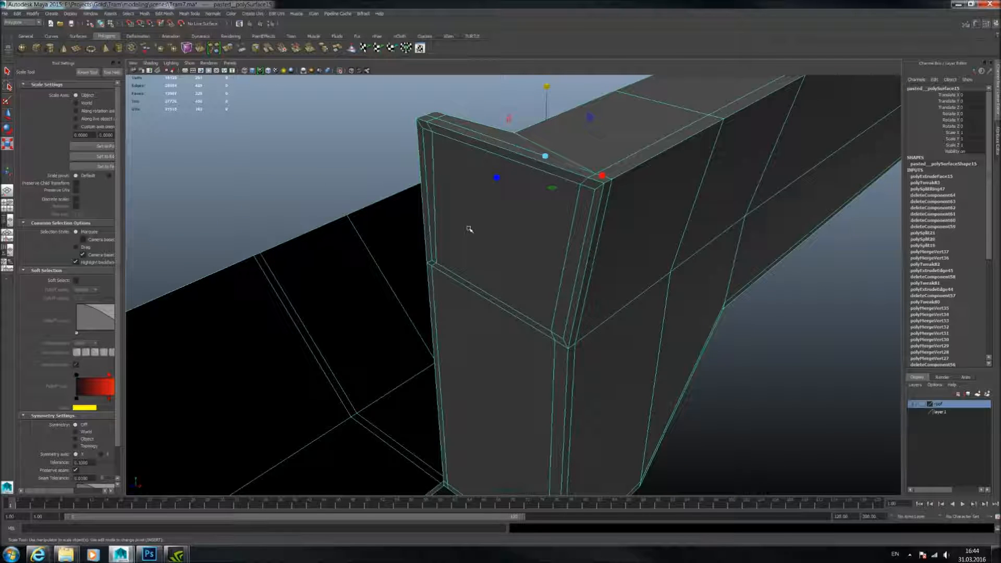
Select the short edge across the doorway end lip's top near its corner and activate the Move tool.
{"action": "key", "text": "F11"}
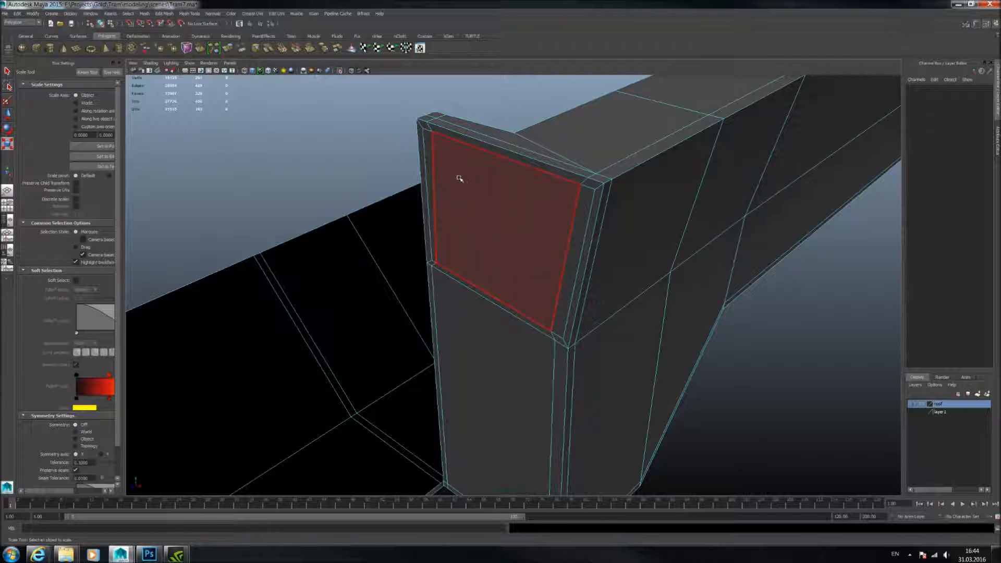
{"action": "left_click_drag", "start_coordinate": [443, 185], "coordinate": [493, 171], "text": "alt"}
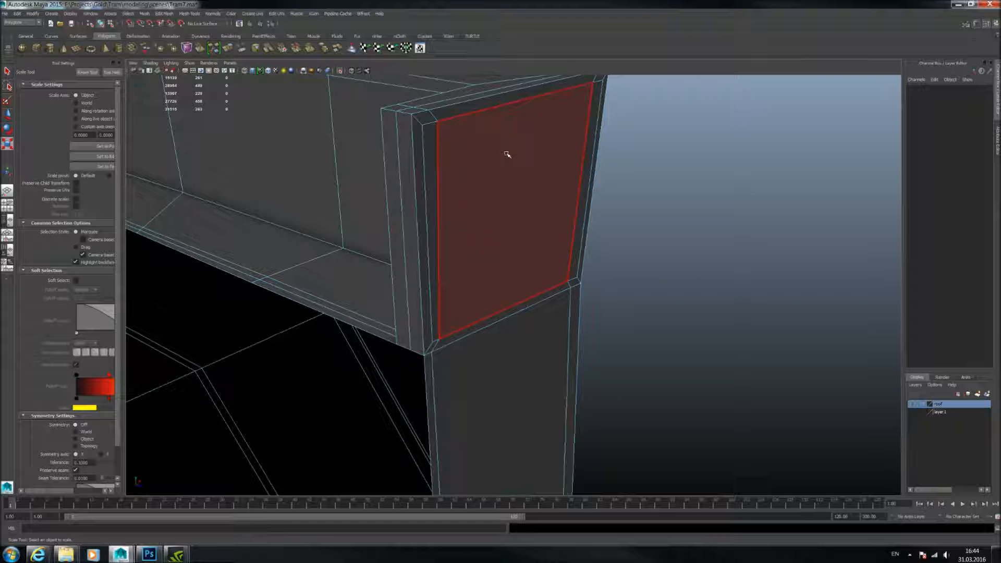
{"action": "left_click_drag", "start_coordinate": [519, 156], "coordinate": [498, 220], "text": "alt"}
{"action": "left_click", "coordinate": [530, 179]}
{"action": "right_click_drag", "start_coordinate": [474, 192], "coordinate": [472, 171]}
{"action": "left_click_drag", "start_coordinate": [447, 183], "coordinate": [468, 268], "text": "alt"}
{"action": "right_click_drag", "start_coordinate": [468, 267], "coordinate": [462, 306]}
{"action": "left_click_drag", "start_coordinate": [465, 329], "coordinate": [417, 184], "text": "alt"}
{"action": "key", "text": "w"}
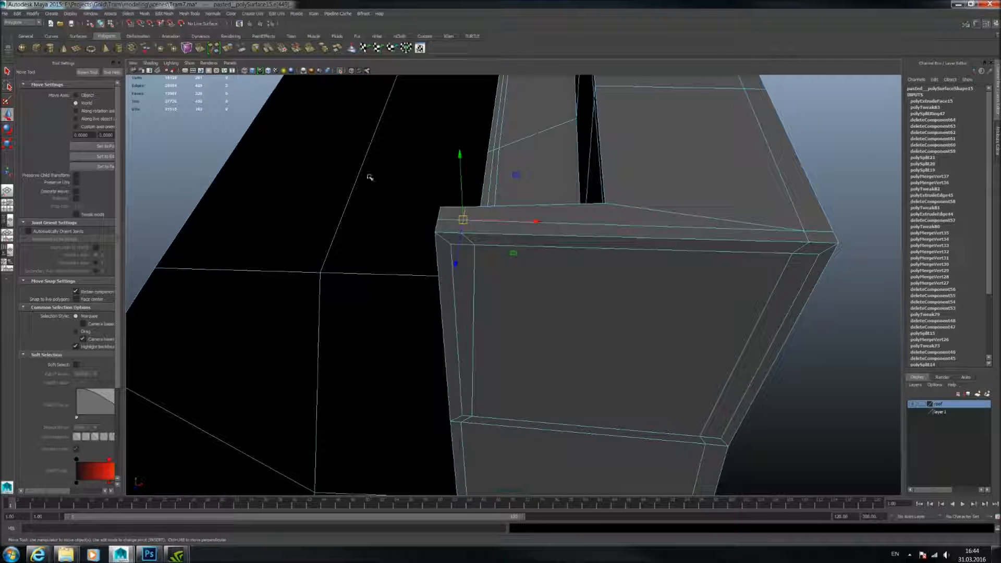
Move the top inner corner vertex of the long section's end face toward its outer edge and preview the mesh smoothed.
{"action": "right_click_drag", "start_coordinate": [472, 248], "coordinate": [442, 248]}
{"action": "left_click", "coordinate": [473, 245]}
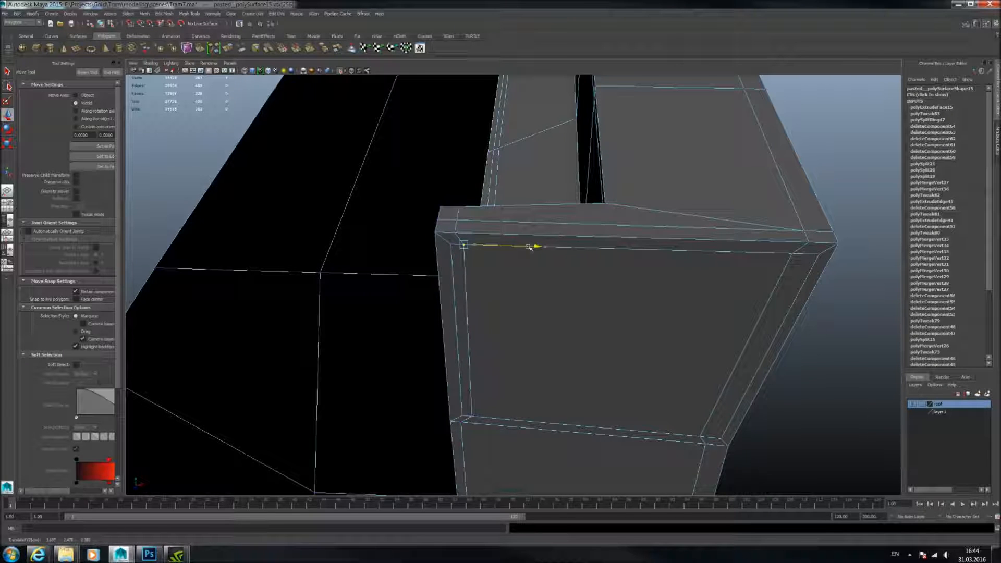
{"action": "left_click_drag", "start_coordinate": [544, 253], "coordinate": [590, 224], "text": "alt"}
{"action": "right_click_drag", "start_coordinate": [590, 224], "coordinate": [602, 214]}
{"action": "key", "text": "3"}
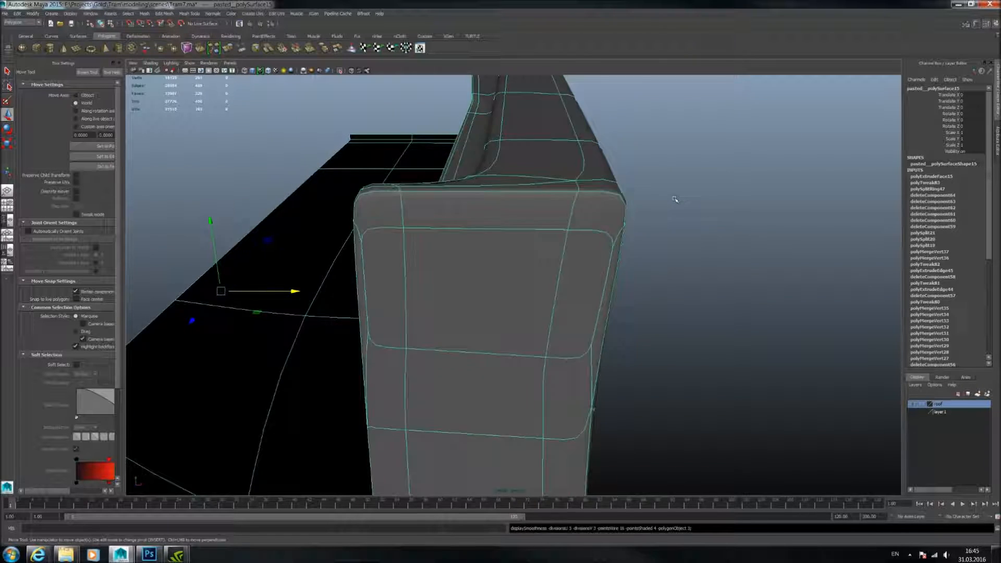
Examine the wall ends on both sides of the gap in smoothed and unsmoothed display.
{"action": "left_click_drag", "start_coordinate": [675, 199], "coordinate": [584, 208], "text": "alt"}
{"action": "left_click", "coordinate": [518, 172]}
{"action": "left_click_drag", "start_coordinate": [518, 173], "coordinate": [730, 250], "text": "alt"}
{"action": "left_click", "coordinate": [460, 252]}
{"action": "left_click_drag", "start_coordinate": [461, 253], "coordinate": [532, 221], "text": "alt"}
{"action": "right_click_drag", "start_coordinate": [532, 221], "coordinate": [579, 221], "text": "alt"}
{"action": "key", "text": "1"}
{"action": "left_click_drag", "start_coordinate": [578, 221], "coordinate": [453, 211], "text": "alt"}
{"action": "key", "text": "3"}
{"action": "key", "text": "1"}
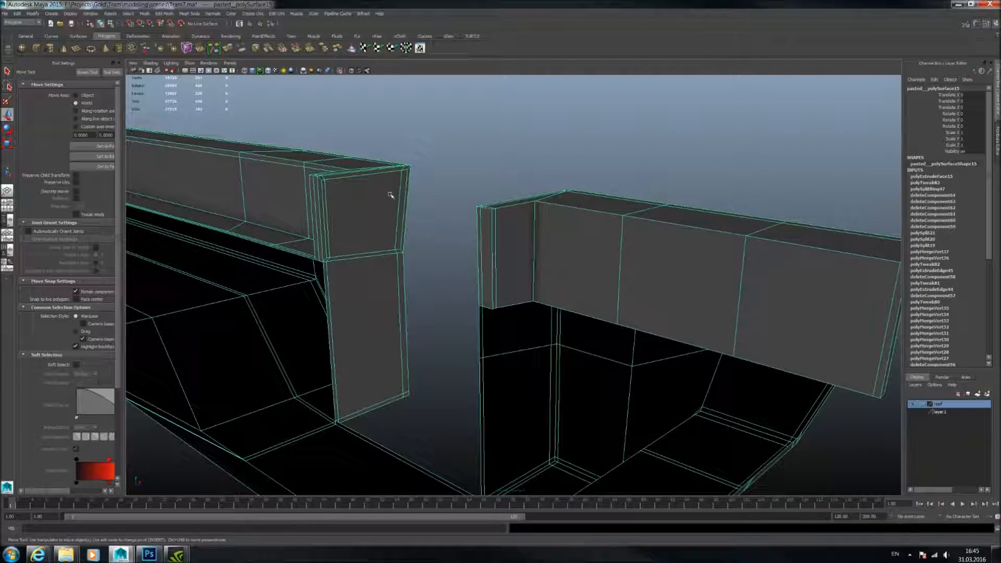
{"action": "left_click", "coordinate": [187, 14]}
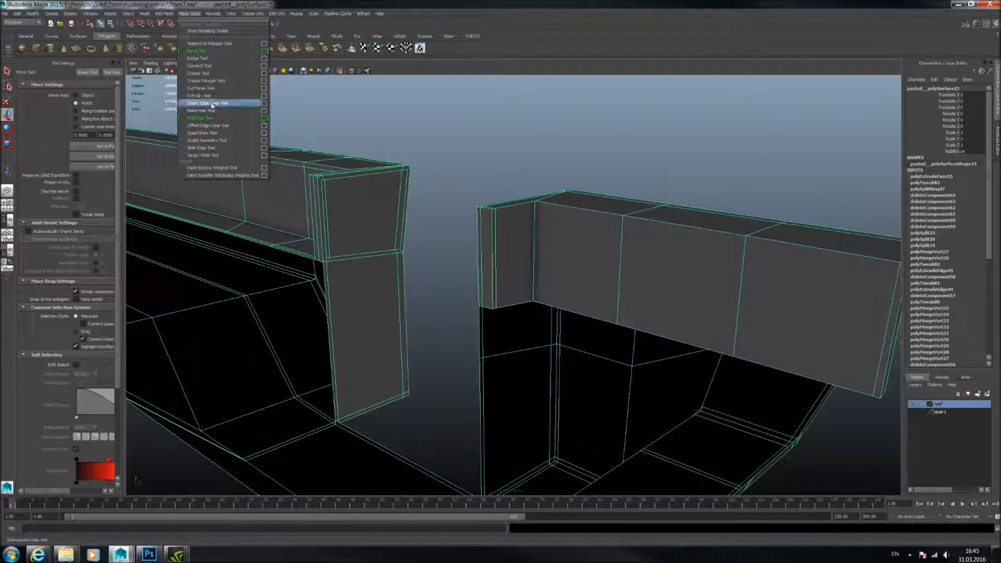
{"action": "left_click", "coordinate": [211, 104]}
{"action": "scroll", "coordinate": [459, 176], "scroll_direction": "up", "scroll_amount": 3}
{"action": "mouse_move", "coordinate": [459, 175]}
{"action": "left_mouse_down", "text": "alt"}
{"action": "mouse_move", "coordinate": [480, 160]}
{"action": "mouse_move", "coordinate": [551, 179]}
{"action": "mouse_move", "coordinate": [597, 176]}
{"action": "mouse_move", "coordinate": [470, 187]}
{"action": "left_mouse_up", "text": "alt"}
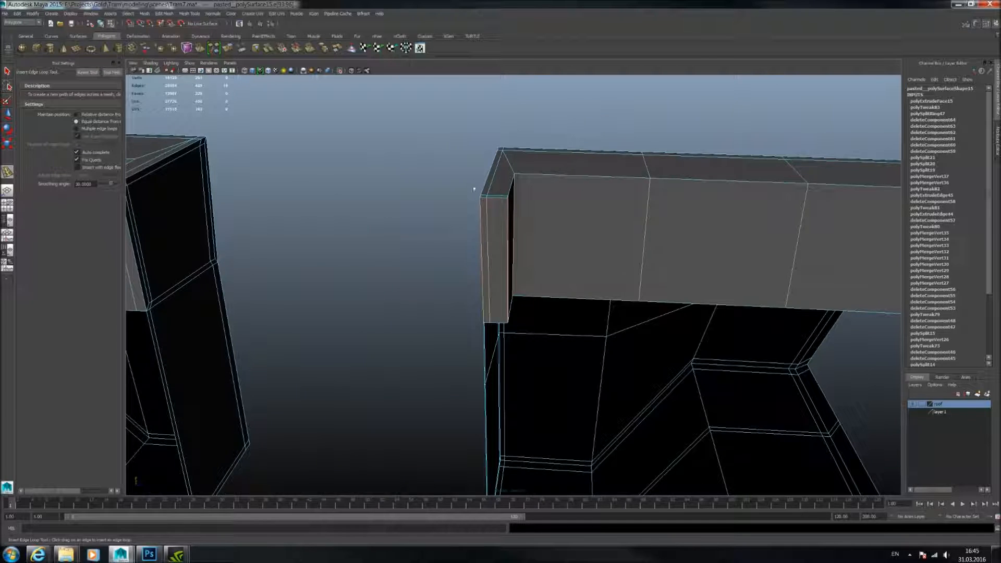
Cut a new edge line just below the top edge along the short section's inner wall faces with the Multi-Cut tool.
{"action": "left_click", "coordinate": [145, 13]}
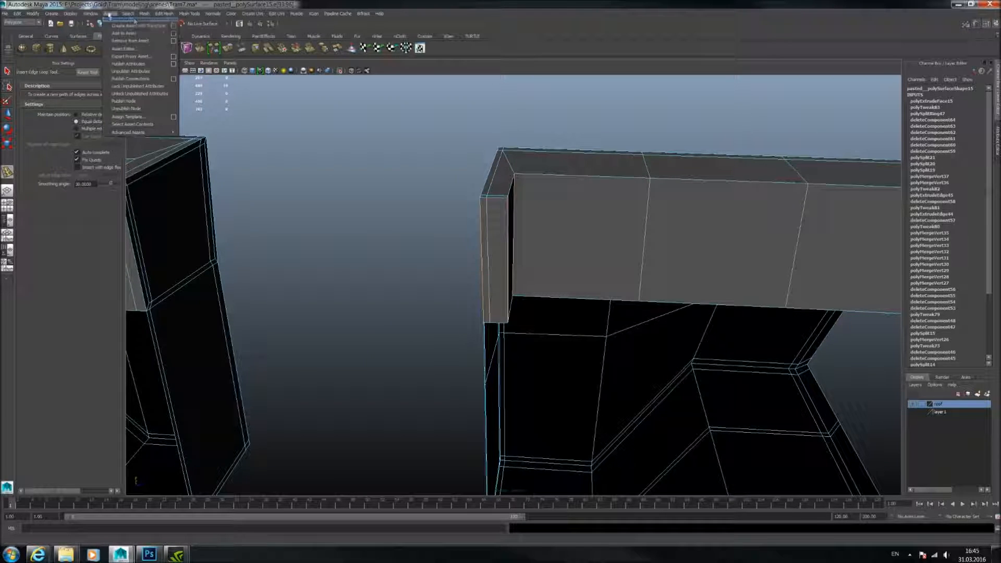
{"action": "mouse_move", "coordinate": [161, 14]}
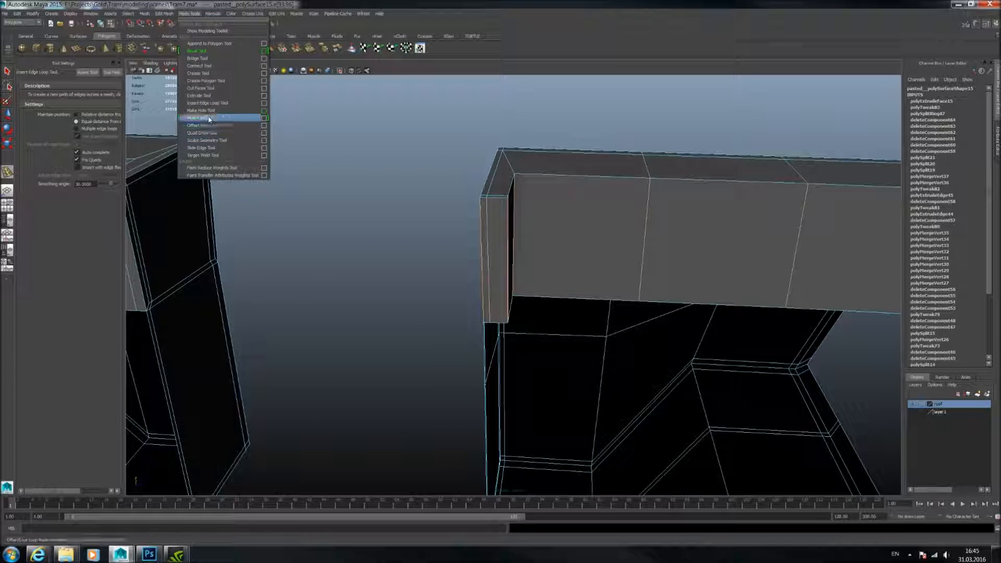
{"action": "left_click", "coordinate": [208, 118]}
{"action": "left_click_drag", "start_coordinate": [365, 208], "coordinate": [453, 173], "text": "alt"}
{"action": "scroll", "coordinate": [532, 196], "scroll_direction": "up", "scroll_amount": 1}
{"action": "left_click_drag", "start_coordinate": [531, 195], "coordinate": [587, 229], "text": "alt"}
{"action": "mouse_move", "coordinate": [450, 199]}
{"action": "left_mouse_down", "text": "alt"}
{"action": "mouse_move", "coordinate": [455, 208]}
{"action": "mouse_move", "coordinate": [579, 207]}
{"action": "mouse_move", "coordinate": [455, 206]}
{"action": "left_mouse_up", "text": "alt"}
{"action": "scroll", "coordinate": [455, 205], "scroll_direction": "up", "scroll_amount": 2}
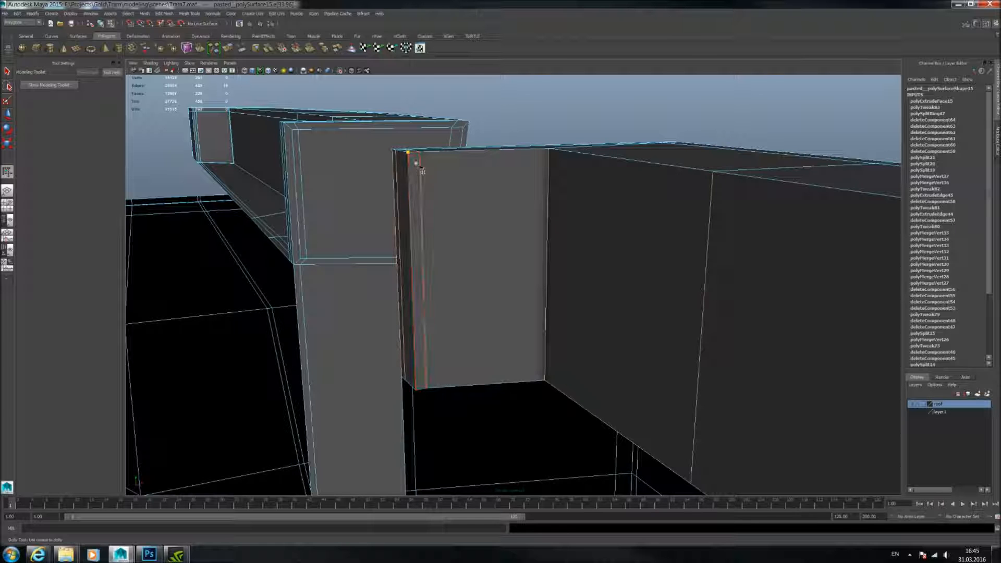
{"action": "left_click_drag", "start_coordinate": [490, 183], "coordinate": [518, 177], "text": "alt"}
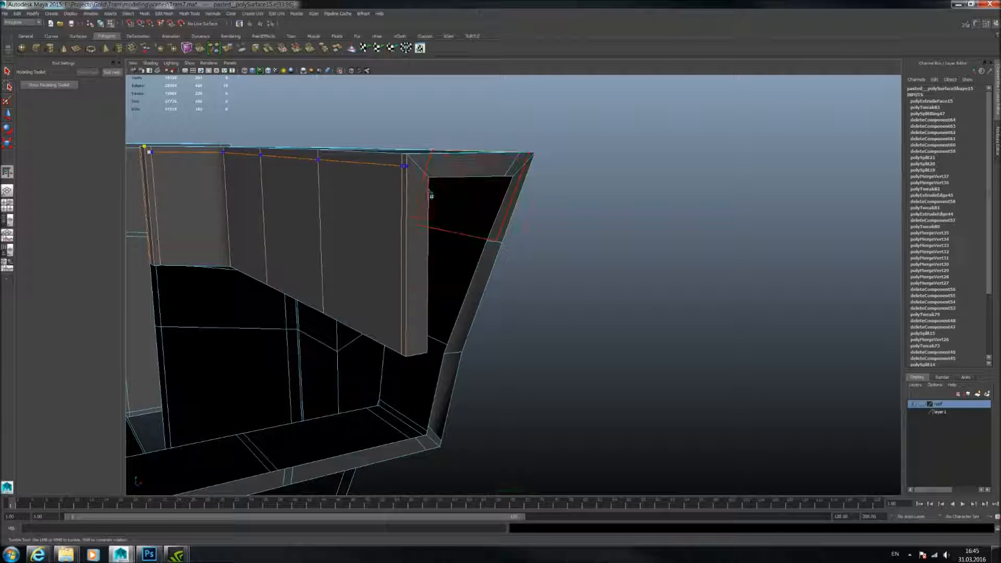
{"action": "left_click_drag", "start_coordinate": [432, 155], "coordinate": [483, 183], "text": "alt"}
Cut a vertical edge down the inner face of the short section's end wall, close to its free end.
{"action": "right_click_drag", "start_coordinate": [482, 183], "coordinate": [465, 202], "text": "alt"}
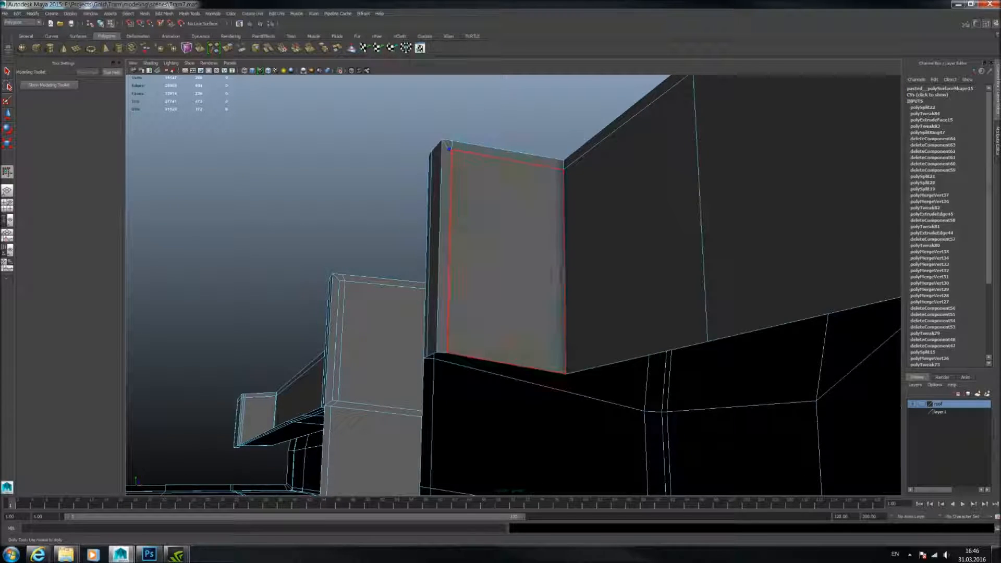
{"action": "right_click_drag", "start_coordinate": [557, 275], "coordinate": [578, 275], "text": "alt"}
{"action": "middle_click_drag", "start_coordinate": [432, 334], "coordinate": [433, 304], "text": "alt"}
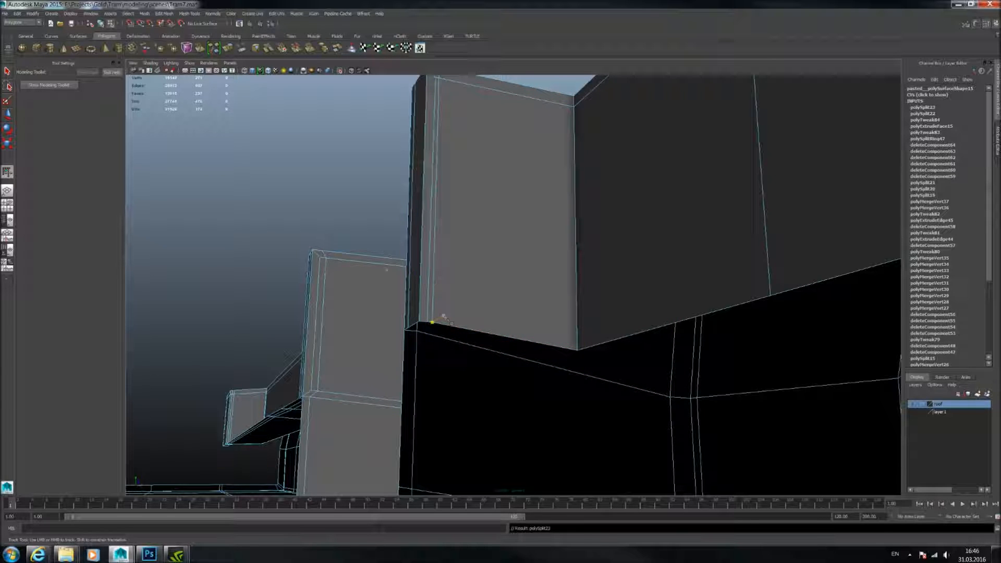
Shift the vertical support edge on the end wall's inner face sideways and check how the corner looks smoothed.
{"action": "left_click", "coordinate": [9, 115]}
{"action": "left_click_drag", "start_coordinate": [376, 130], "coordinate": [460, 229], "text": "alt"}
{"action": "middle_click_drag", "start_coordinate": [461, 116], "coordinate": [428, 197], "text": "alt"}
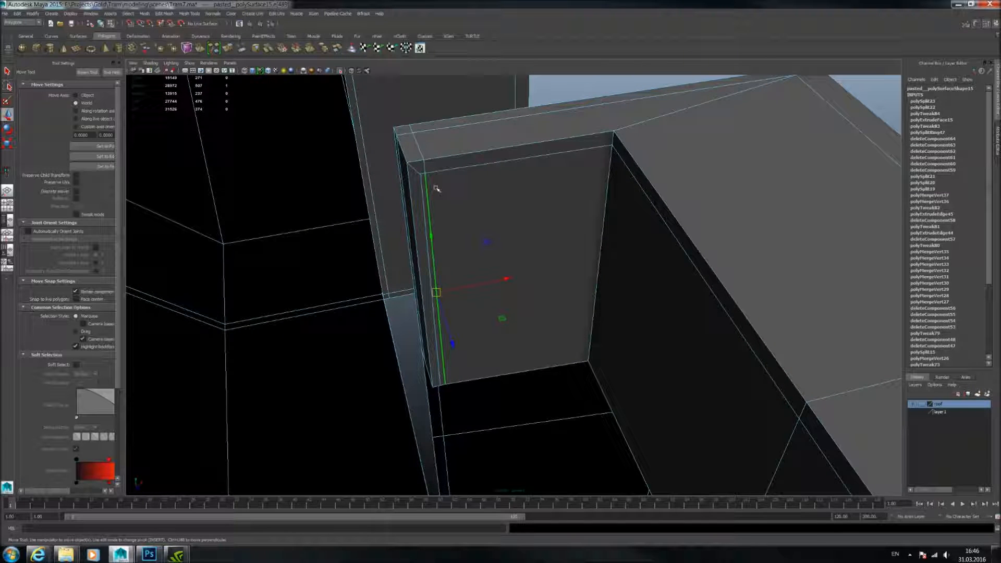
{"action": "key", "text": "3"}
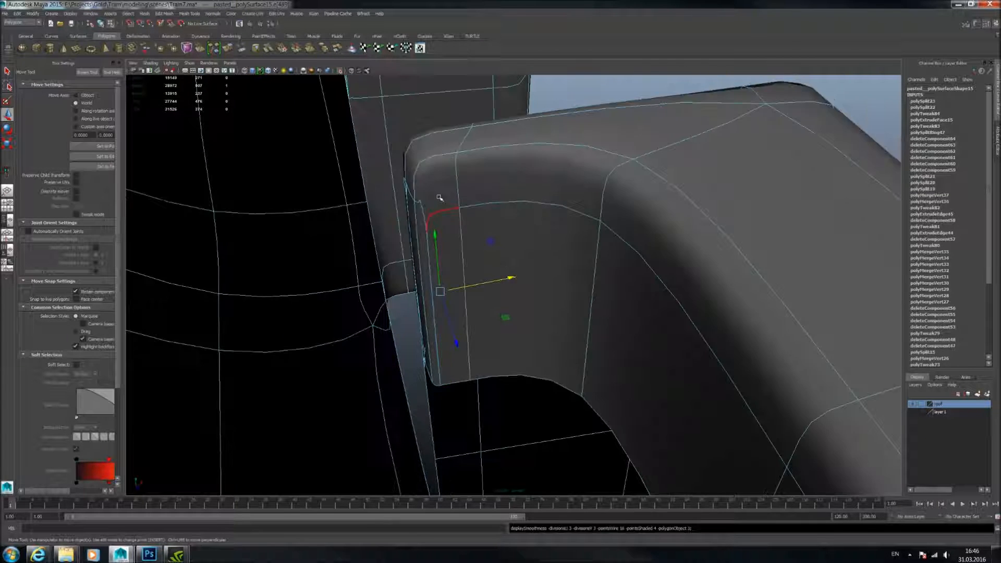
{"action": "key", "text": "F8"}
{"action": "key", "text": "1"}
{"action": "left_click_drag", "start_coordinate": [467, 205], "coordinate": [516, 174], "text": "alt"}
{"action": "scroll", "coordinate": [516, 173], "scroll_direction": "up", "scroll_amount": 5}
{"action": "left_click_drag", "start_coordinate": [502, 198], "coordinate": [438, 193], "text": "alt"}
{"action": "key", "text": "1"}
{"action": "left_click_drag", "start_coordinate": [504, 191], "coordinate": [508, 248], "text": "alt"}
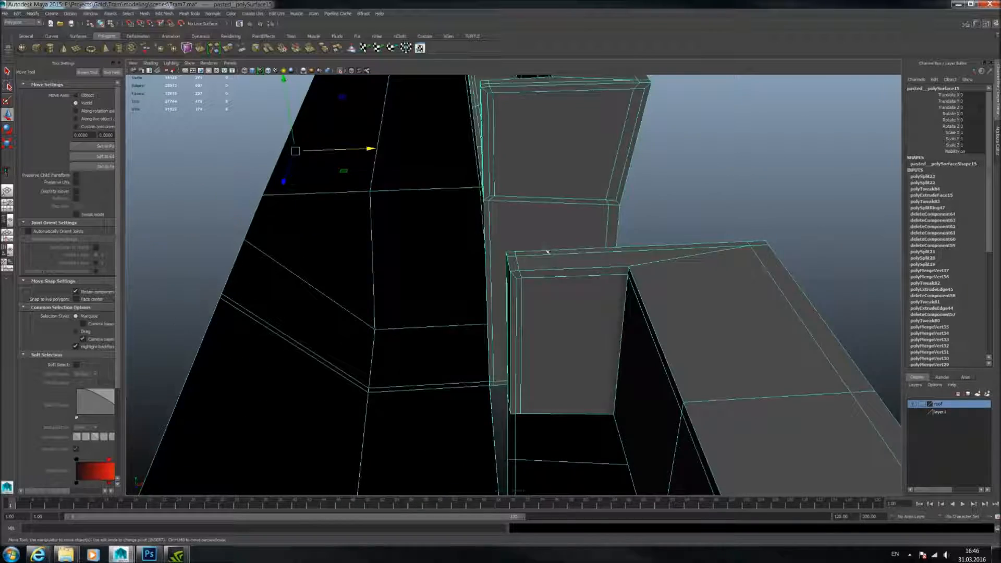
Reposition the edges at the free end of the short section's end wall.
{"action": "middle_click_drag", "start_coordinate": [508, 248], "coordinate": [467, 224], "text": "alt"}
{"action": "right_click_drag", "start_coordinate": [466, 232], "coordinate": [466, 205]}
{"action": "left_click", "coordinate": [456, 223]}
{"action": "left_click_drag", "start_coordinate": [456, 224], "coordinate": [653, 287], "text": "alt"}
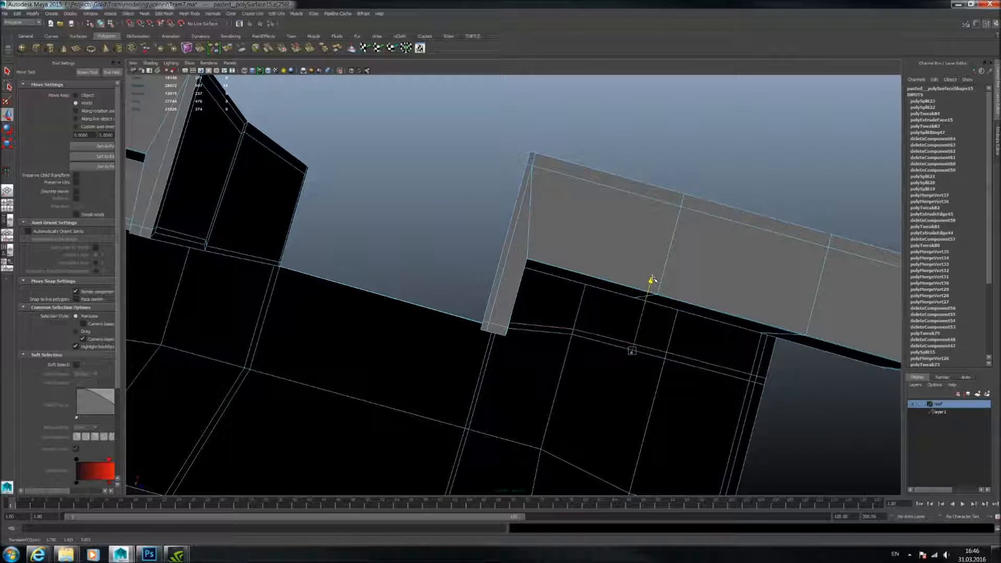
{"action": "left_click_drag", "start_coordinate": [629, 271], "coordinate": [459, 199], "text": "alt"}
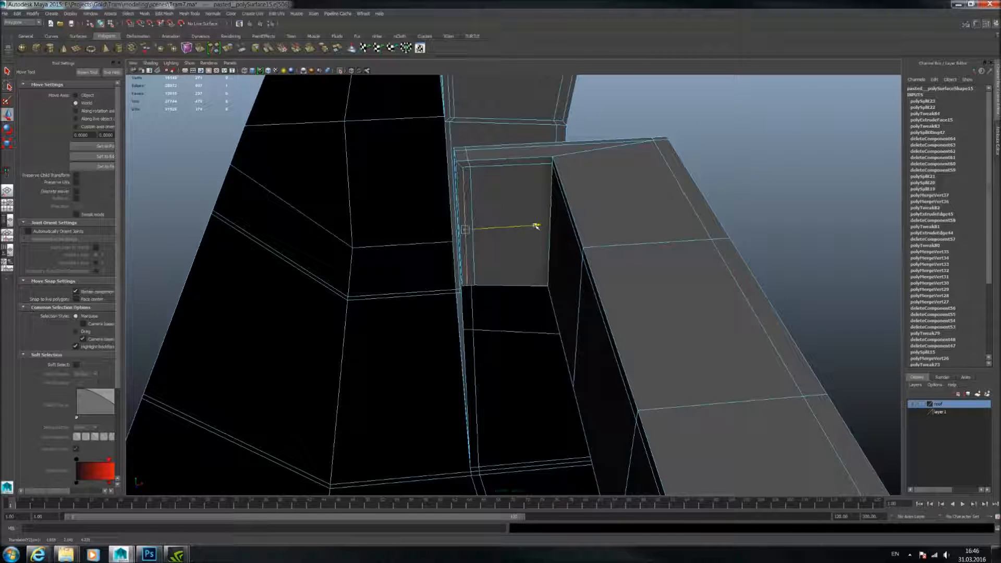
Merge the two vertices at the top inner corner of the end wall's free end.
{"action": "scroll", "coordinate": [474, 186], "scroll_direction": "up", "scroll_amount": 5}
{"action": "right_click_drag", "start_coordinate": [455, 143], "coordinate": [418, 143]}
{"action": "left_click", "coordinate": [438, 105]}
{"action": "right_click_drag", "start_coordinate": [470, 104], "coordinate": [469, 104], "text": "shift"}
{"action": "left_click_drag", "start_coordinate": [445, 114], "coordinate": [480, 163], "text": "alt"}
{"action": "right_click_drag", "start_coordinate": [491, 161], "coordinate": [468, 154]}
{"action": "left_click_drag", "start_coordinate": [468, 153], "coordinate": [491, 173], "text": "alt"}
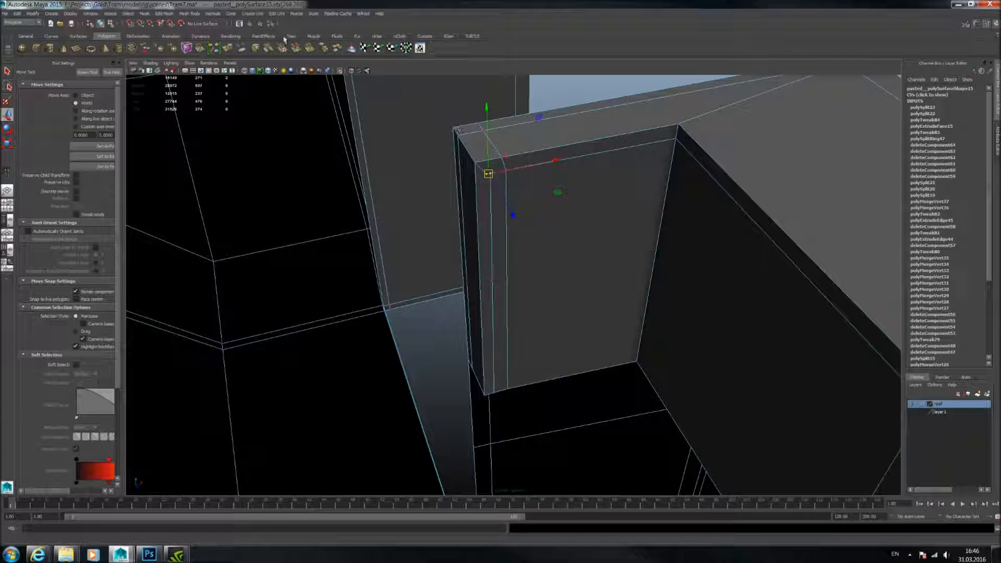
{"action": "left_click", "coordinate": [171, 14]}
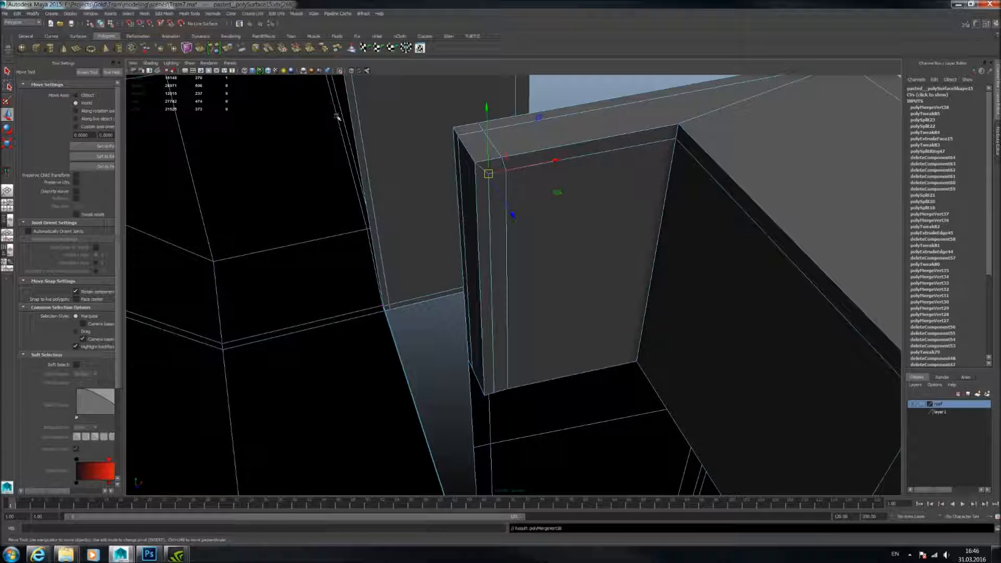
Examine the merged corner of the end wall from several angles in smoothed and unsmoothed display.
{"action": "key", "text": "3"}
{"action": "left_click_drag", "start_coordinate": [483, 157], "coordinate": [613, 79], "text": "alt"}
{"action": "middle_click_drag", "start_coordinate": [613, 78], "coordinate": [540, 185], "text": "alt"}
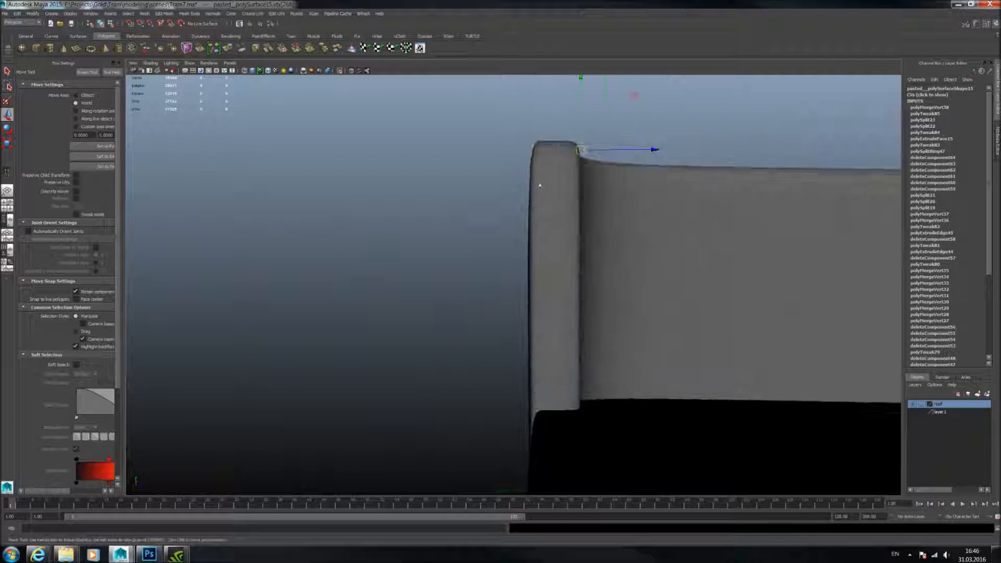
{"action": "left_click_drag", "start_coordinate": [540, 186], "coordinate": [586, 147], "text": "alt"}
{"action": "right_click_drag", "start_coordinate": [554, 188], "coordinate": [523, 216], "text": "alt"}
{"action": "key", "text": "1"}
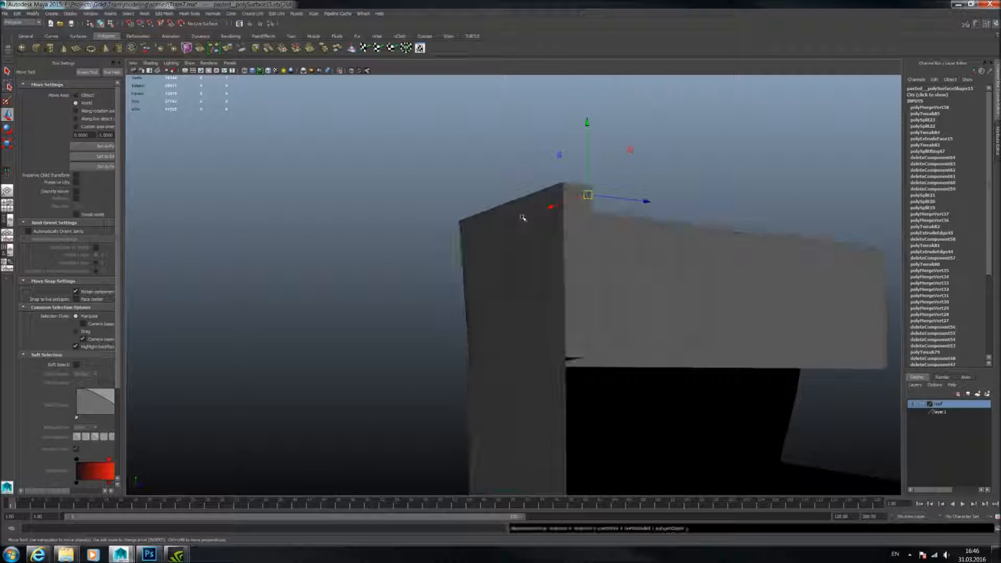
{"action": "left_click_drag", "start_coordinate": [523, 217], "coordinate": [555, 235], "text": "alt"}
{"action": "key", "text": "F8"}
{"action": "right_click_drag", "start_coordinate": [554, 235], "coordinate": [530, 244], "text": "alt"}
{"action": "mouse_move", "coordinate": [531, 243]}
{"action": "left_mouse_down", "text": "alt"}
{"action": "mouse_move", "coordinate": [454, 246]}
{"action": "mouse_move", "coordinate": [448, 199]}
{"action": "mouse_move", "coordinate": [440, 201]}
{"action": "mouse_move", "coordinate": [464, 198]}
{"action": "mouse_move", "coordinate": [521, 221]}
{"action": "mouse_move", "coordinate": [541, 252]}
{"action": "left_mouse_up", "text": "alt"}
{"action": "key", "text": "3"}
Extrude the short section's end face beside the gap and scale it slightly inward in width and height to form a border.
{"action": "left_click", "coordinate": [448, 198]}
{"action": "left_click", "coordinate": [540, 253]}
{"action": "right_click_drag", "start_coordinate": [516, 255], "coordinate": [516, 275]}
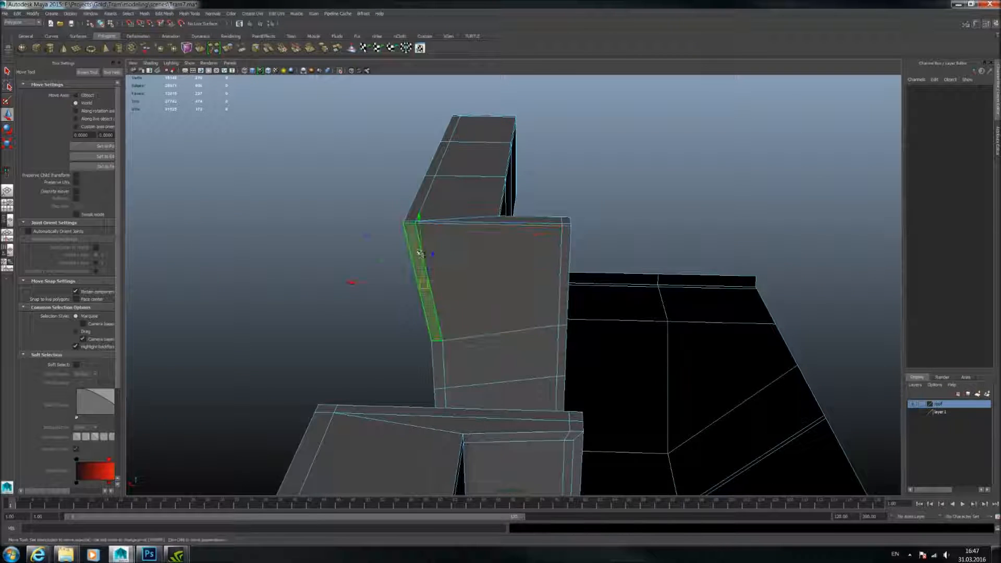
{"action": "left_click", "coordinate": [459, 267]}
{"action": "left_click_drag", "start_coordinate": [485, 264], "coordinate": [457, 267], "text": "alt"}
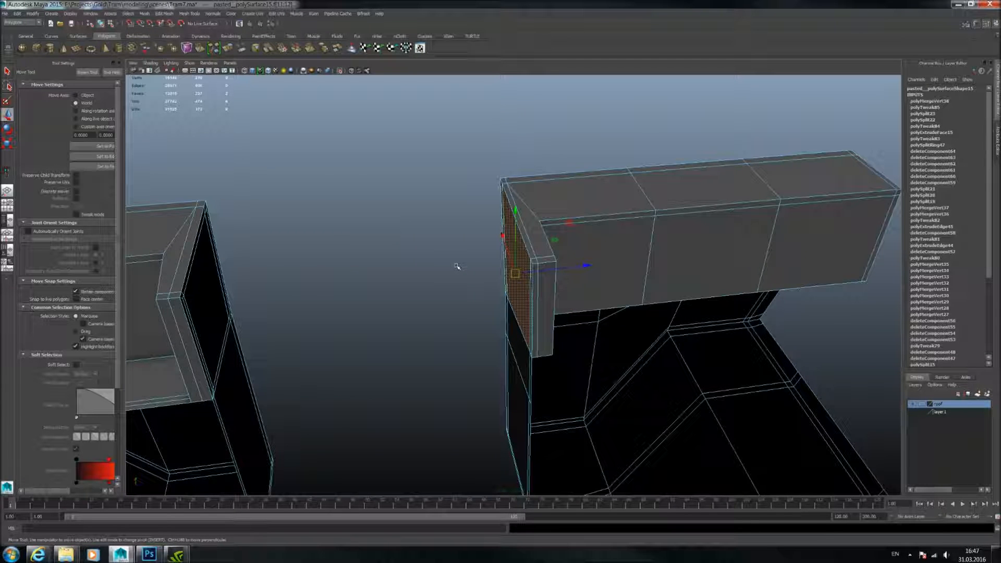
{"action": "key", "text": "ctrl+e"}
{"action": "left_click_drag", "start_coordinate": [516, 219], "coordinate": [469, 198], "text": "alt"}
{"action": "key", "text": "r"}
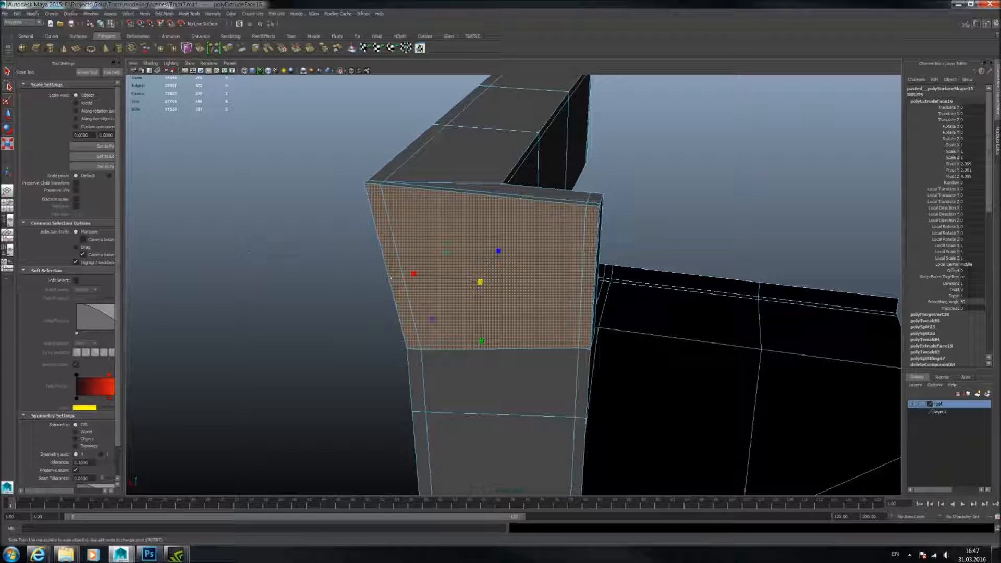
{"action": "left_click_drag", "start_coordinate": [414, 274], "coordinate": [419, 275]}
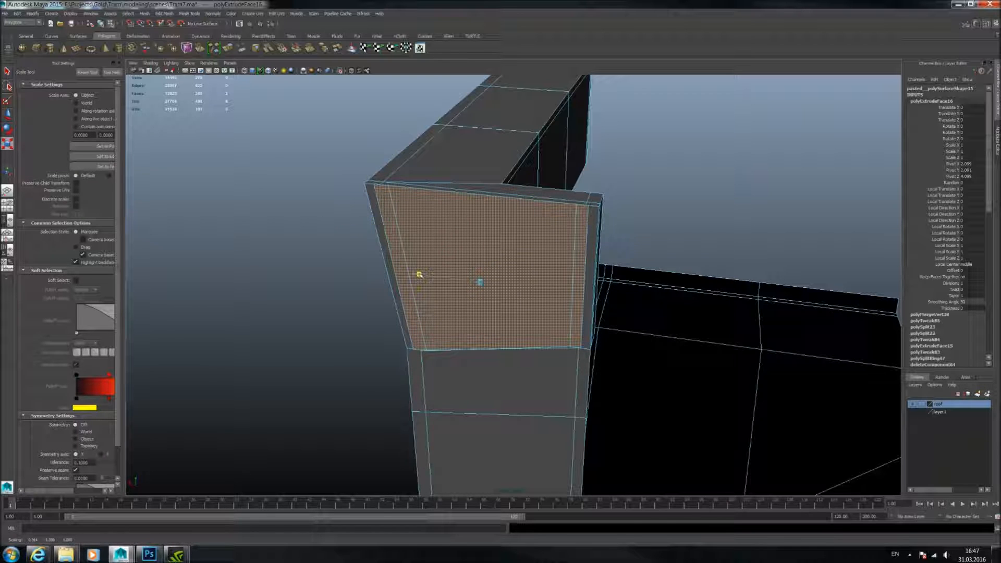
{"action": "left_click_drag", "start_coordinate": [484, 340], "coordinate": [520, 196]}
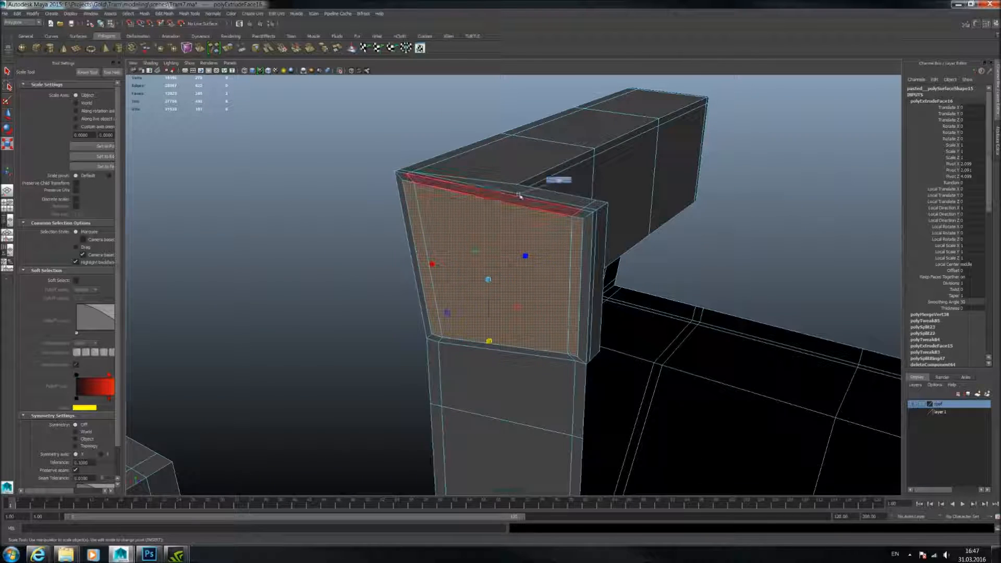
Examine the newly bordered end face with the whole mesh smoothed and unsmoothed.
{"action": "right_click_drag", "start_coordinate": [527, 186], "coordinate": [394, 202]}
{"action": "key", "text": "3"}
{"action": "left_click", "coordinate": [393, 202]}
{"action": "left_click_drag", "start_coordinate": [393, 203], "coordinate": [461, 238], "text": "alt"}
{"action": "scroll", "coordinate": [505, 257], "scroll_direction": "down", "scroll_amount": 1}
{"action": "key", "text": "ctrl+z"}
{"action": "left_click", "coordinate": [488, 251]}
{"action": "left_click", "coordinate": [381, 264]}
{"action": "key", "text": "1"}
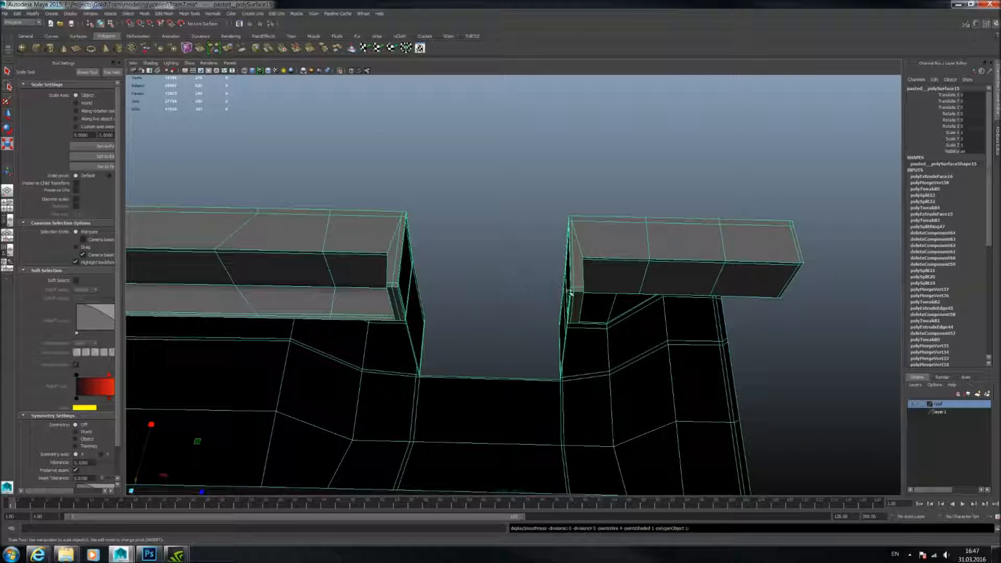
Move the lower inner corner vertex of the long section beside the gap sideways toward the wall end.
{"action": "scroll", "coordinate": [457, 282], "scroll_direction": "up", "scroll_amount": 2}
{"action": "middle_click_drag", "start_coordinate": [461, 261], "coordinate": [507, 239], "text": "alt"}
{"action": "scroll", "coordinate": [556, 252], "scroll_direction": "up", "scroll_amount": 2}
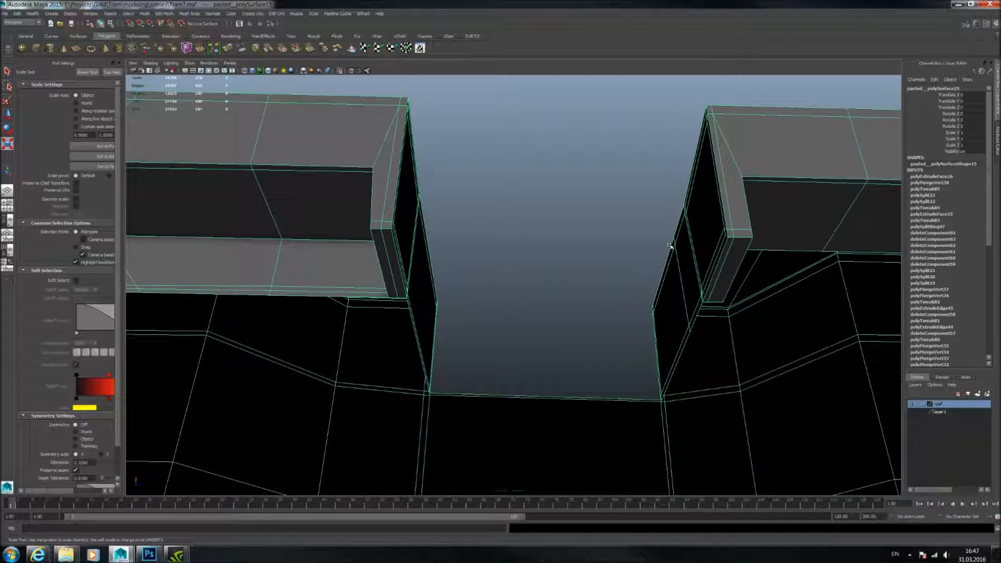
{"action": "left_click_drag", "start_coordinate": [669, 245], "coordinate": [513, 245], "text": "alt"}
{"action": "right_click_drag", "start_coordinate": [509, 242], "coordinate": [497, 238]}
{"action": "left_click_drag", "start_coordinate": [497, 238], "coordinate": [493, 289], "text": "alt"}
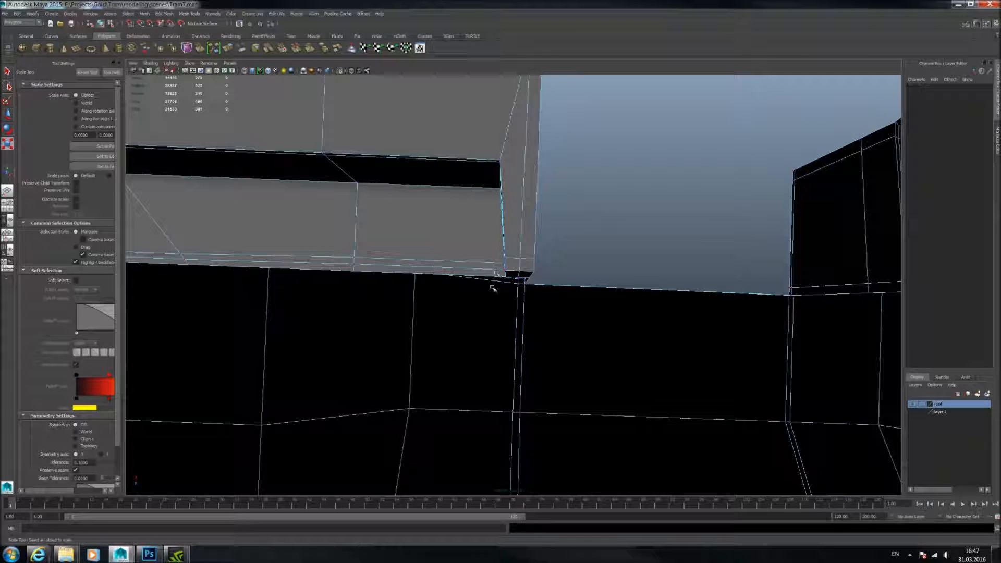
{"action": "left_click", "coordinate": [9, 117]}
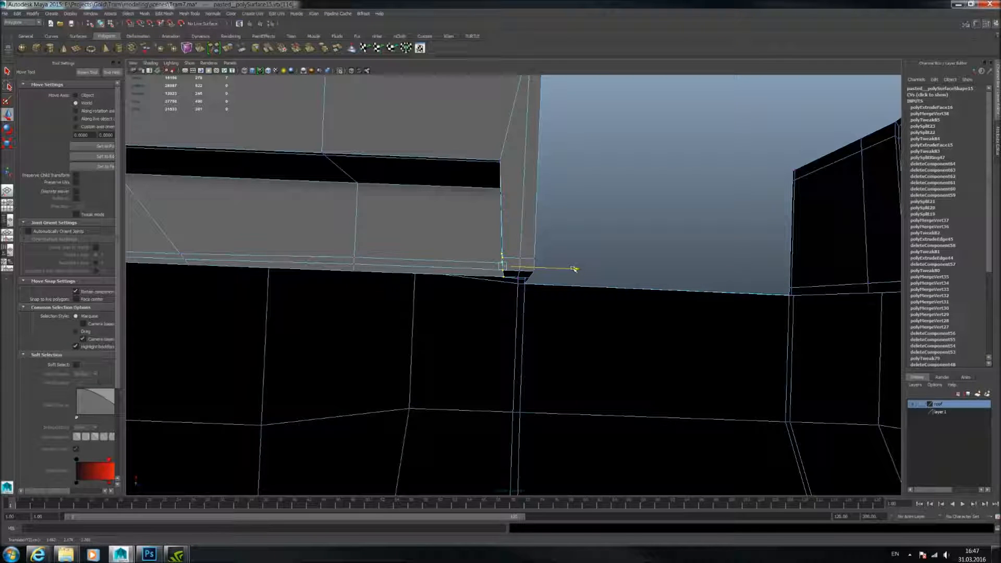
Move the lower corner vertex of the short section's end wall on the other side of the gap sideways.
{"action": "left_click_drag", "start_coordinate": [574, 268], "coordinate": [163, 220], "text": "alt"}
{"action": "middle_click_drag", "start_coordinate": [164, 220], "coordinate": [220, 239], "text": "alt"}
{"action": "left_click", "coordinate": [551, 268]}
{"action": "left_click_drag", "start_coordinate": [551, 268], "coordinate": [542, 259], "text": "alt"}
{"action": "left_click", "coordinate": [533, 252]}
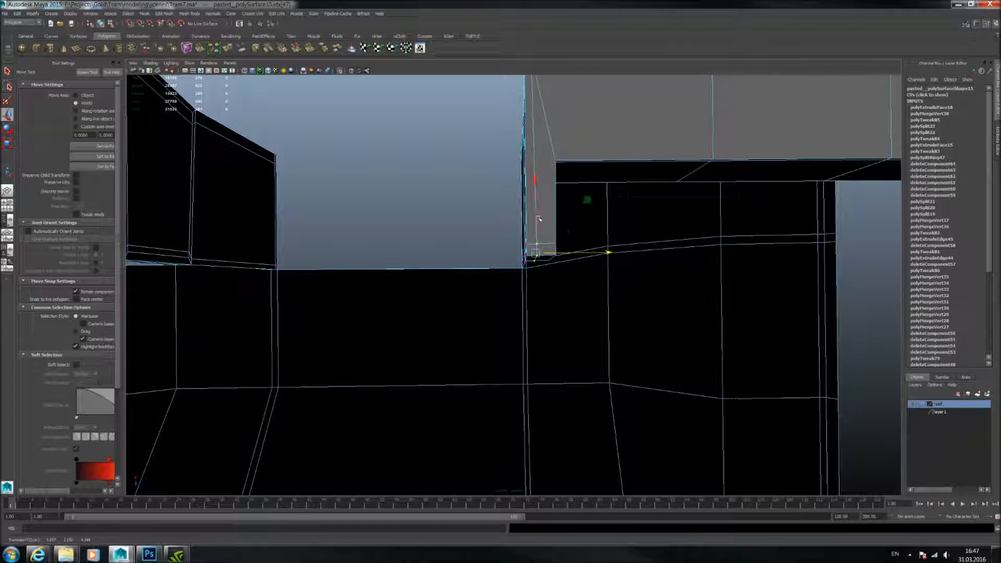
Return to object selection, show the mesh smoothed, and turn off isolation to bring back the whole tram.
{"action": "right_click_drag", "start_coordinate": [538, 218], "coordinate": [563, 190]}
{"action": "left_click", "coordinate": [533, 213]}
{"action": "key", "text": "3"}
{"action": "mouse_move", "coordinate": [532, 214]}
{"action": "left_mouse_down", "text": "alt"}
{"action": "mouse_move", "coordinate": [469, 199]}
{"action": "mouse_move", "coordinate": [543, 225]}
{"action": "left_mouse_up", "text": "alt"}
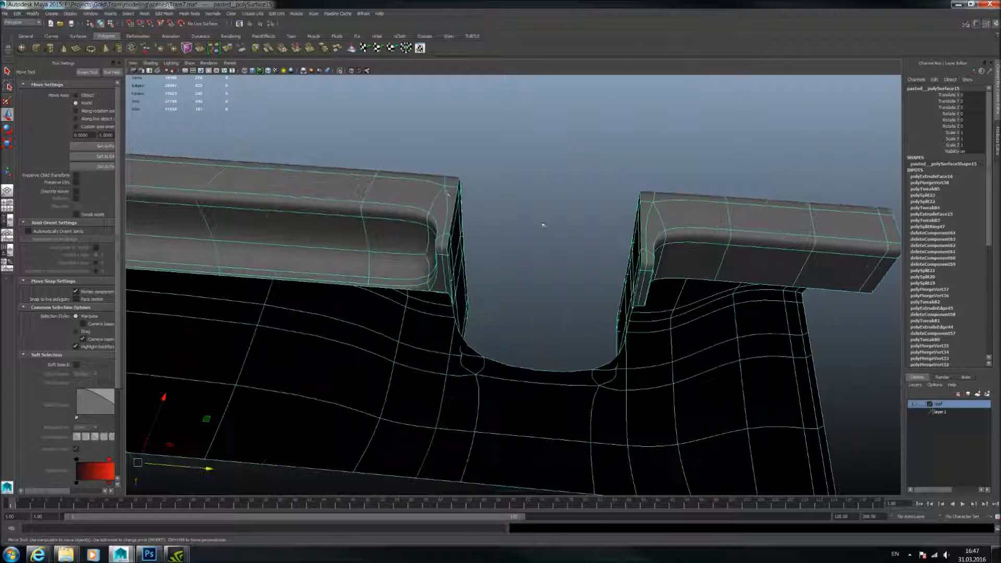
{"action": "left_click_drag", "start_coordinate": [389, 111], "coordinate": [500, 173], "text": "alt"}
{"action": "left_click", "coordinate": [339, 70]}
Examine the full tram model from the front corner and along its side.
{"action": "left_click_drag", "start_coordinate": [636, 307], "coordinate": [580, 255], "text": "alt"}
{"action": "left_click", "coordinate": [664, 305]}
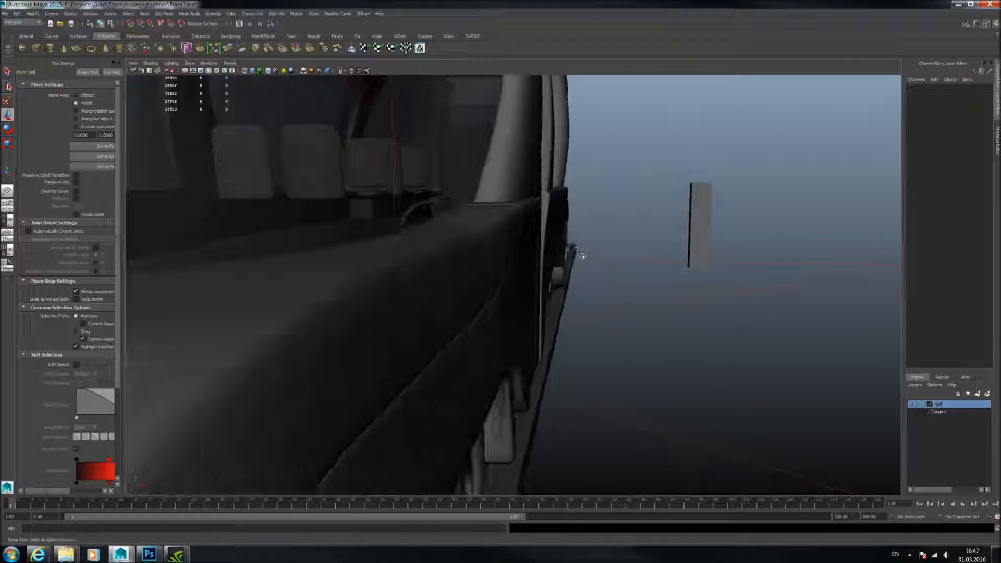
{"action": "scroll", "coordinate": [540, 235], "scroll_direction": "down", "scroll_amount": 4}
{"action": "scroll", "coordinate": [541, 235], "scroll_direction": "up", "scroll_amount": 3}
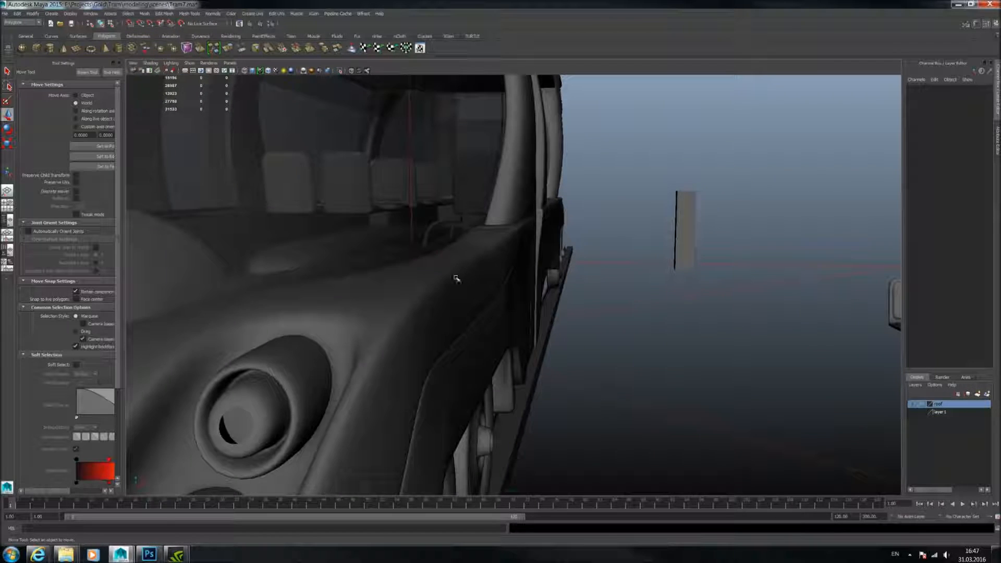
{"action": "left_click_drag", "start_coordinate": [544, 217], "coordinate": [427, 237], "text": "alt"}
{"action": "right_click_drag", "start_coordinate": [427, 238], "coordinate": [525, 266], "text": "alt"}
{"action": "left_click_drag", "start_coordinate": [525, 266], "coordinate": [488, 256], "text": "alt"}
{"action": "left_click_drag", "start_coordinate": [376, 214], "coordinate": [397, 219], "text": "alt"}
{"action": "right_click_drag", "start_coordinate": [397, 219], "coordinate": [391, 217], "text": "alt"}
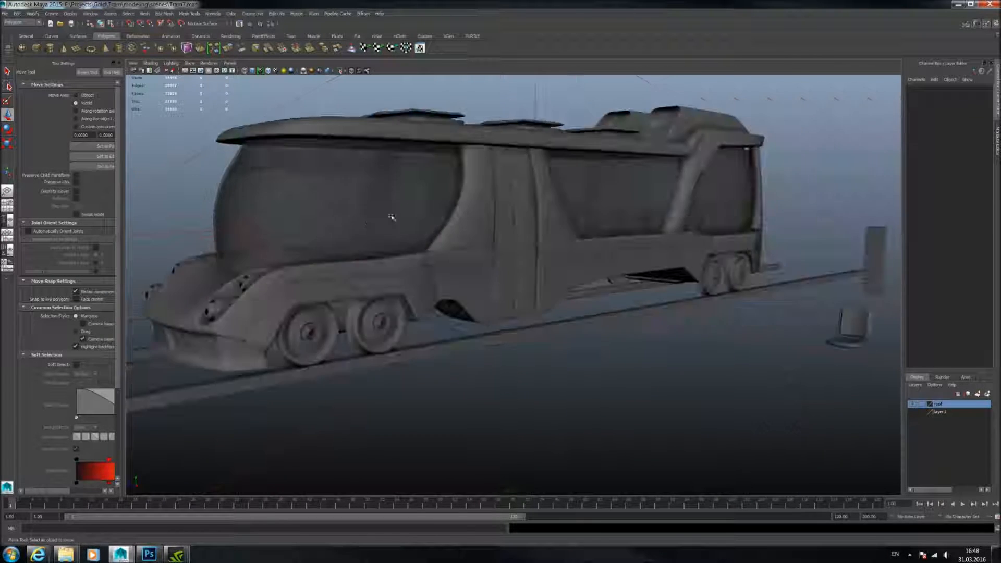
{"action": "middle_click_drag", "start_coordinate": [392, 217], "coordinate": [438, 221], "text": "alt"}
{"action": "right_click_drag", "start_coordinate": [438, 221], "coordinate": [454, 218], "text": "alt"}
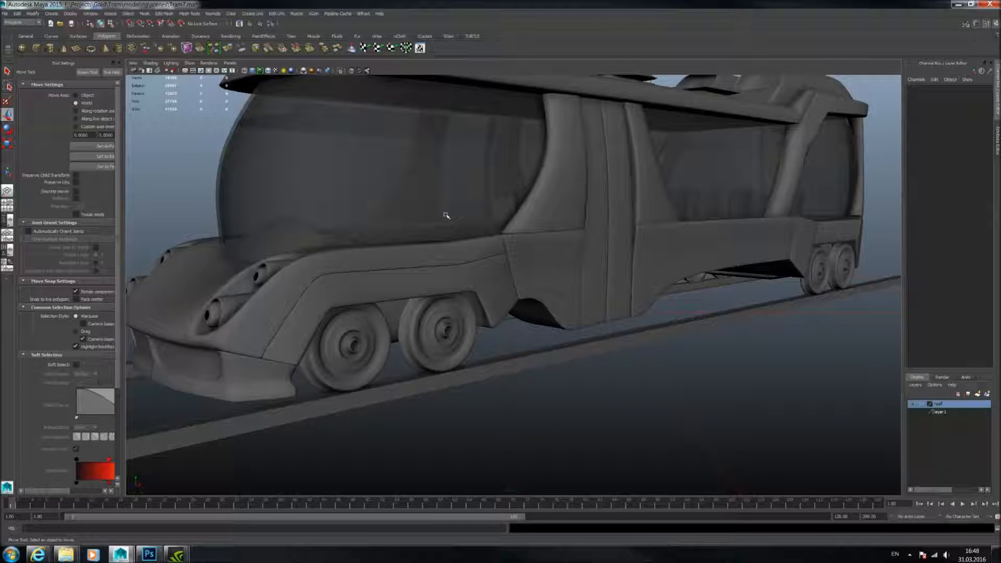
Isolate the long side beam above the wheels, next to the angled panel on the tram's side.
{"action": "scroll", "coordinate": [449, 215], "scroll_direction": "up", "scroll_amount": 2}
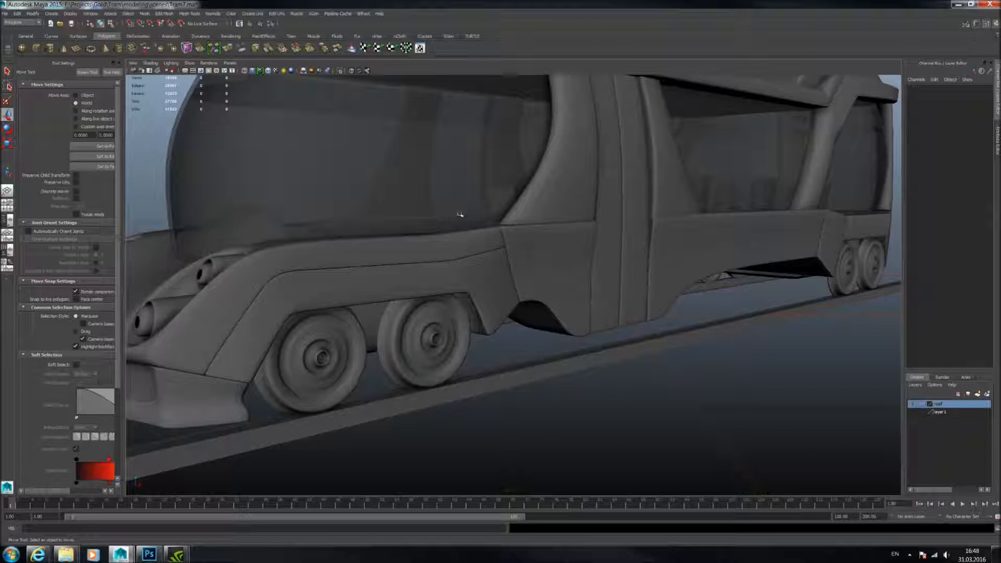
{"action": "left_click_drag", "start_coordinate": [704, 219], "coordinate": [646, 221], "text": "alt"}
{"action": "middle_click_drag", "start_coordinate": [782, 219], "coordinate": [637, 215], "text": "alt"}
{"action": "left_click_drag", "start_coordinate": [637, 215], "coordinate": [542, 214], "text": "alt"}
{"action": "right_click_drag", "start_coordinate": [542, 214], "coordinate": [603, 231], "text": "alt"}
{"action": "left_click_drag", "start_coordinate": [603, 231], "coordinate": [543, 233], "text": "alt"}
{"action": "right_click_drag", "start_coordinate": [543, 233], "coordinate": [606, 259], "text": "alt"}
{"action": "left_click", "coordinate": [606, 259]}
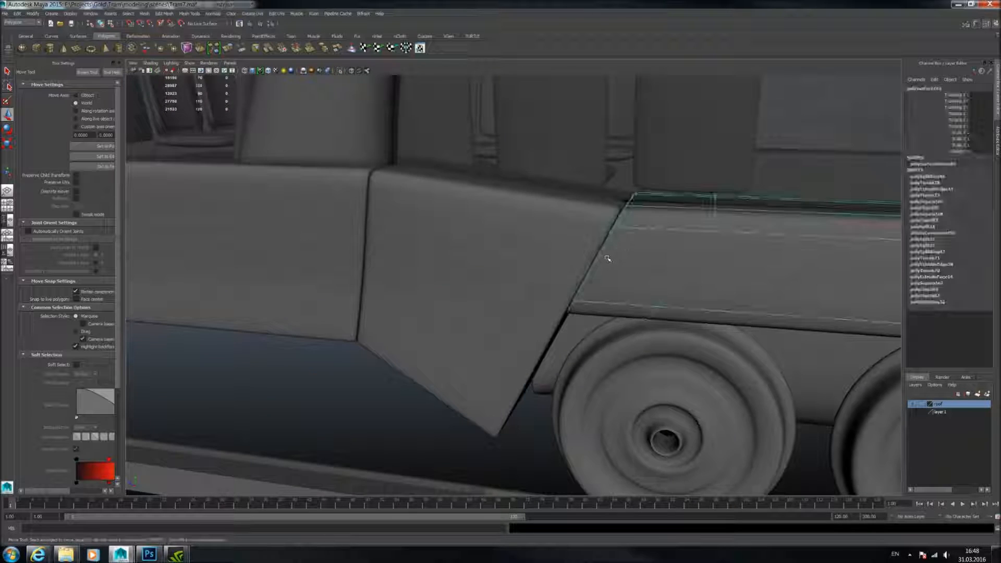
{"action": "left_click", "coordinate": [339, 70]}
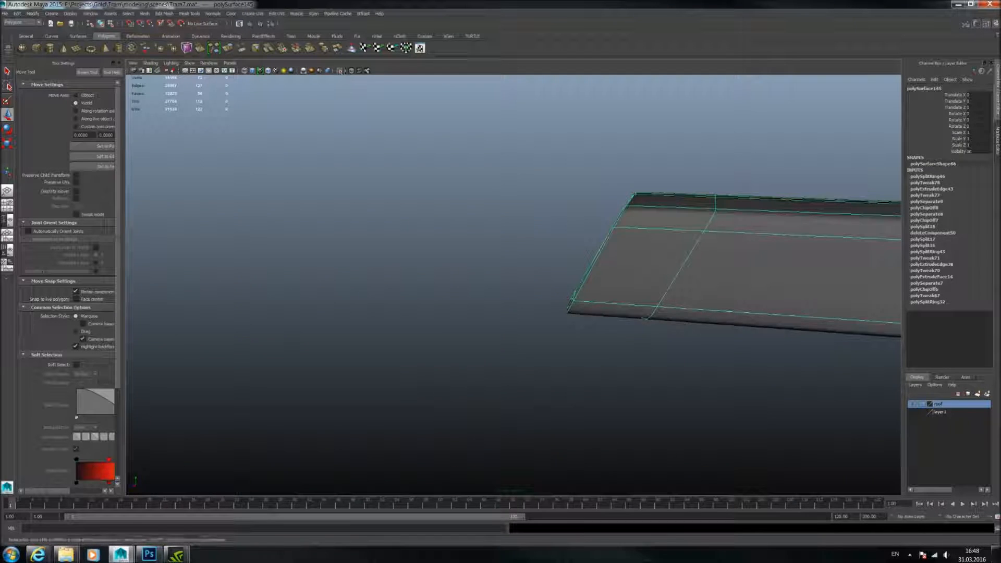
{"action": "left_click_drag", "start_coordinate": [511, 224], "coordinate": [608, 230], "text": "alt"}
{"action": "middle_click_drag", "start_coordinate": [694, 221], "coordinate": [524, 215], "text": "alt"}
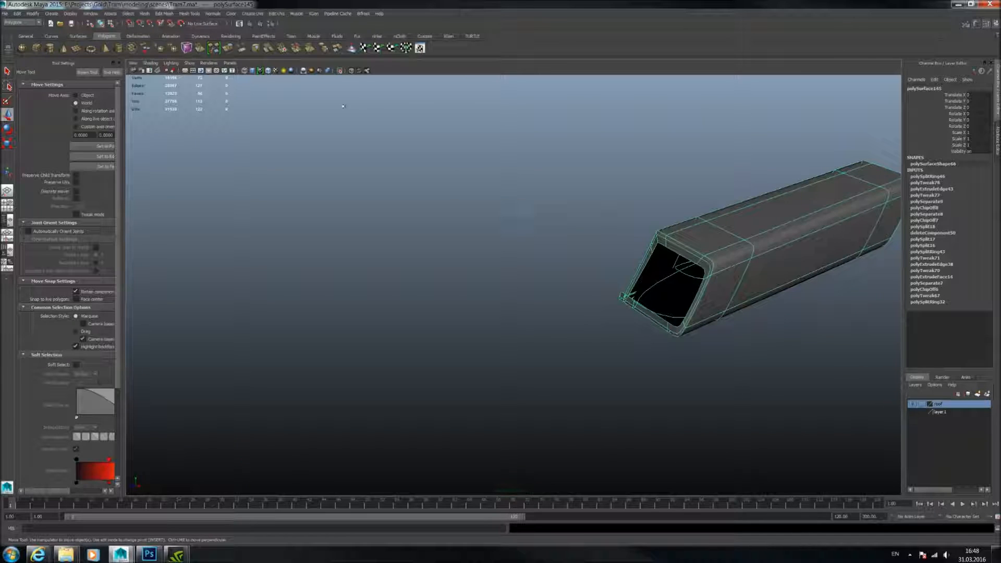
Show the isolated beam unsmoothed and select its open border edges.
{"action": "left_click_drag", "start_coordinate": [487, 134], "coordinate": [362, 208], "text": "alt"}
{"action": "middle_click_drag", "start_coordinate": [362, 208], "coordinate": [621, 292], "text": "alt"}
{"action": "scroll", "coordinate": [621, 293], "scroll_direction": "up", "scroll_amount": 3}
{"action": "key", "text": "1"}
{"action": "left_click_drag", "start_coordinate": [584, 279], "coordinate": [663, 346], "text": "alt"}
{"action": "scroll", "coordinate": [390, 215], "scroll_direction": "up", "scroll_amount": 3}
{"action": "right_click_drag", "start_coordinate": [390, 214], "coordinate": [393, 184]}
{"action": "left_click", "coordinate": [393, 161]}
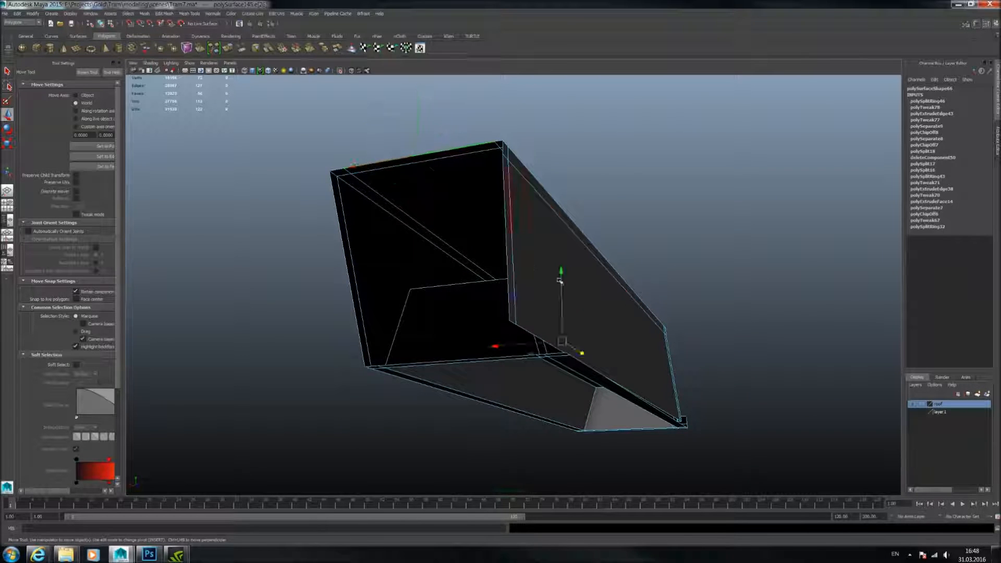
Reduce the edge selection to the rim around the beam's open slanted end, removing the edges farther along.
{"action": "scroll", "coordinate": [559, 280], "scroll_direction": "down", "scroll_amount": 3}
{"action": "left_click_drag", "start_coordinate": [560, 280], "coordinate": [569, 306], "text": "alt"}
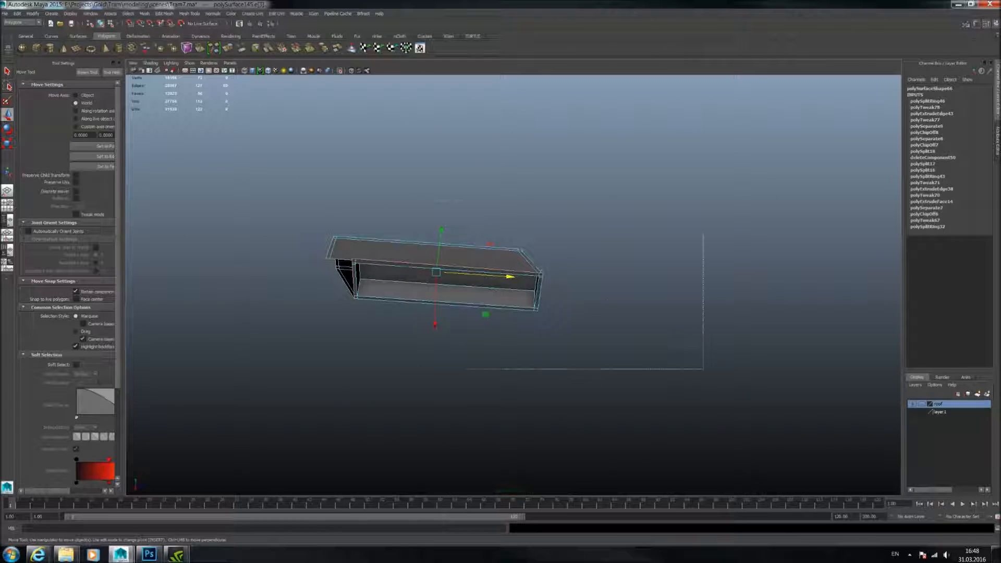
{"action": "left_click_drag", "start_coordinate": [436, 201], "coordinate": [402, 201], "text": "ctrl"}
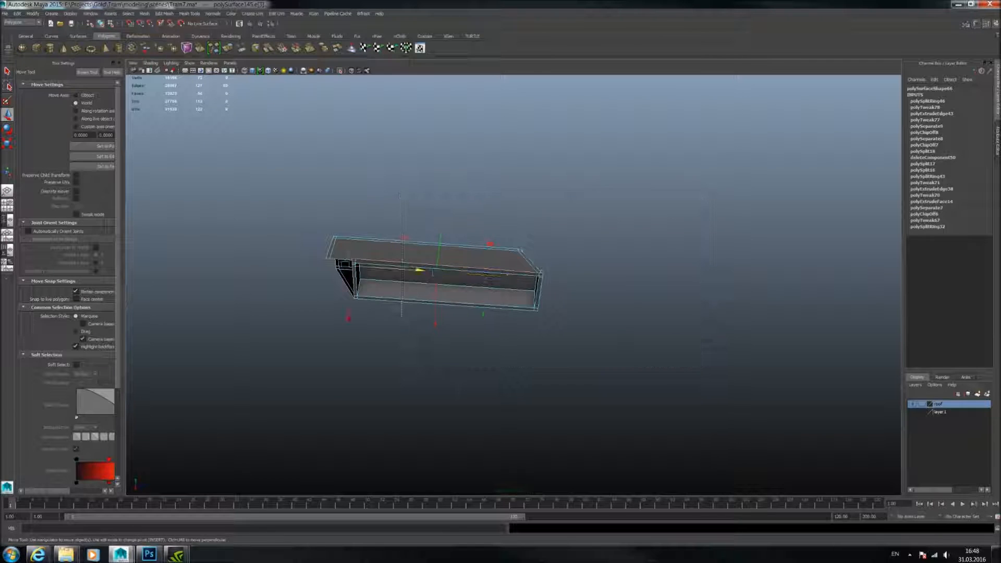
{"action": "middle_click_drag", "start_coordinate": [419, 240], "coordinate": [592, 255], "text": "alt"}
{"action": "scroll", "coordinate": [600, 258], "scroll_direction": "up", "scroll_amount": 6}
{"action": "left_click_drag", "start_coordinate": [597, 237], "coordinate": [542, 280], "text": "alt"}
{"action": "scroll", "coordinate": [646, 259], "scroll_direction": "down", "scroll_amount": 3}
{"action": "scroll", "coordinate": [626, 263], "scroll_direction": "up", "scroll_amount": 4}
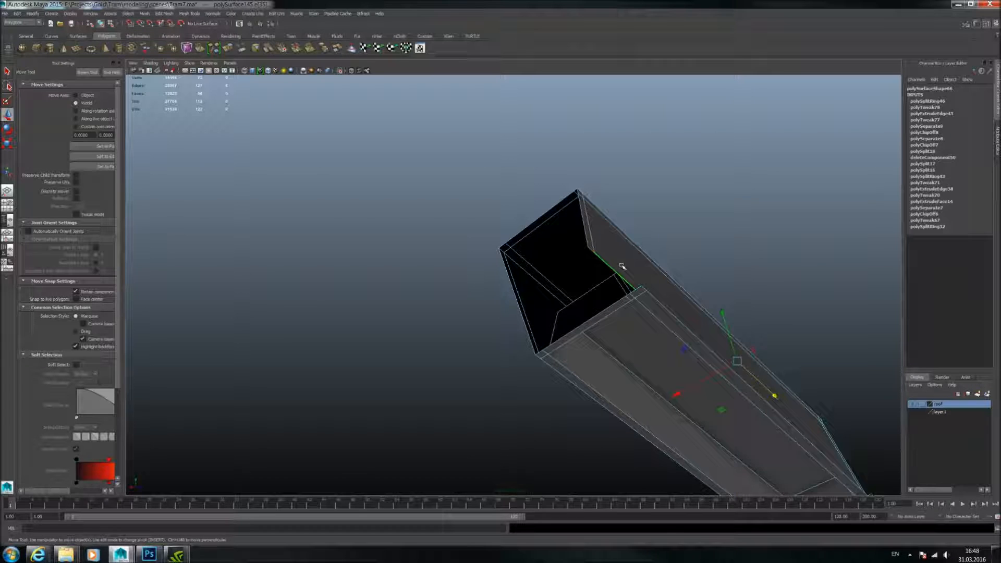
{"action": "key", "text": "ctrl+z"}
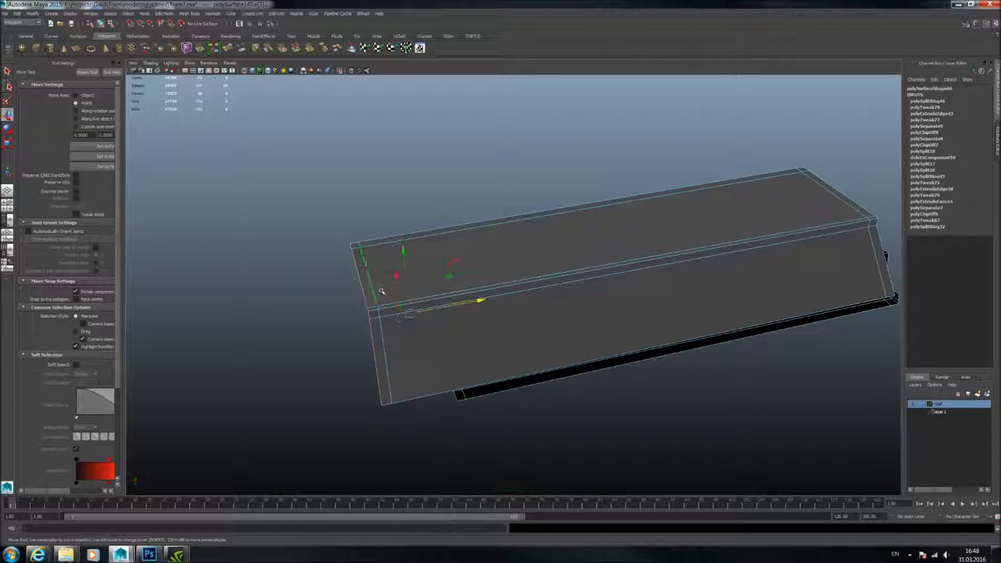
{"action": "left_click_drag", "start_coordinate": [439, 356], "coordinate": [514, 238], "text": "alt"}
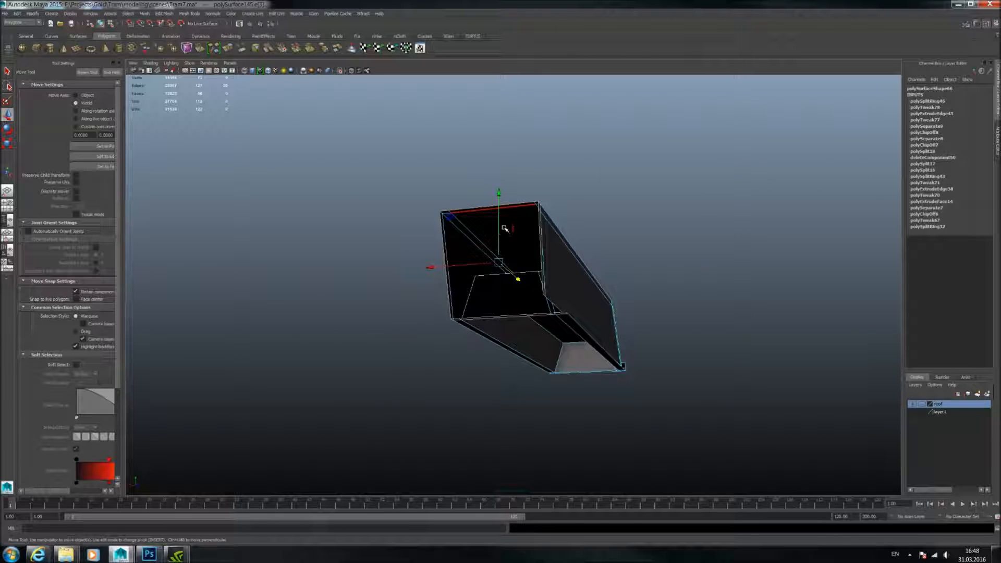
{"action": "left_click_drag", "start_coordinate": [490, 221], "coordinate": [557, 233], "text": "alt"}
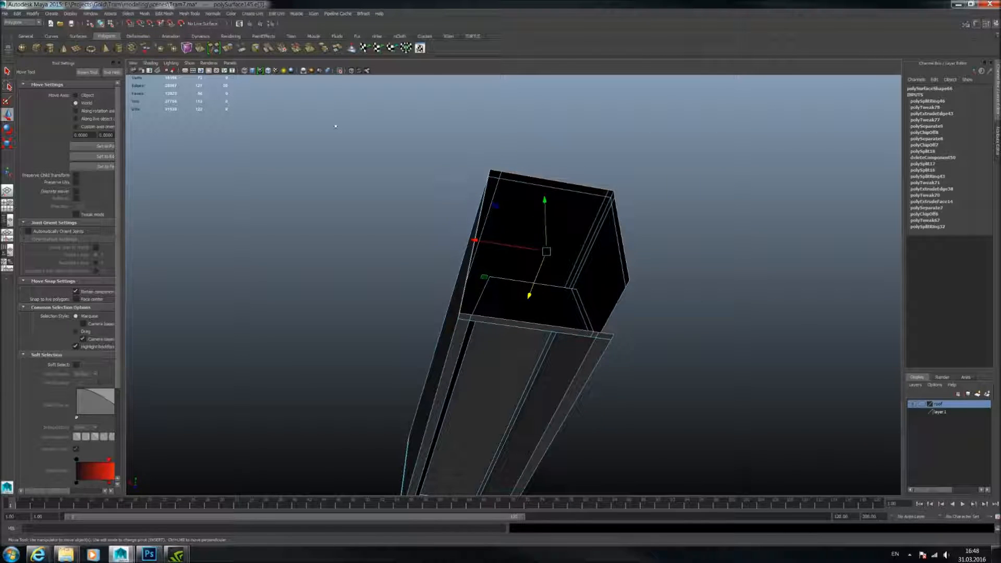
Extrude the selected end rim edges inward to form a narrow flange around the opening.
{"action": "left_click", "coordinate": [230, 49]}
{"action": "left_click_drag", "start_coordinate": [594, 209], "coordinate": [579, 243], "text": "alt"}
{"action": "scroll", "coordinate": [575, 244], "scroll_direction": "up", "scroll_amount": 3}
{"action": "left_click_drag", "start_coordinate": [483, 340], "coordinate": [490, 374], "text": "alt"}
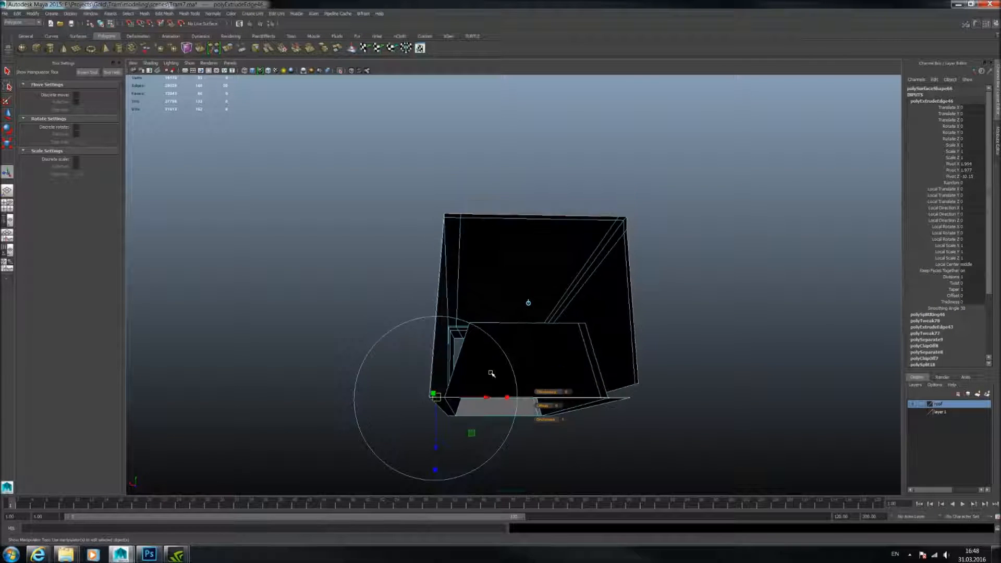
{"action": "left_click_drag", "start_coordinate": [436, 430], "coordinate": [440, 431]}
{"action": "left_click_drag", "start_coordinate": [639, 398], "coordinate": [497, 377], "text": "alt"}
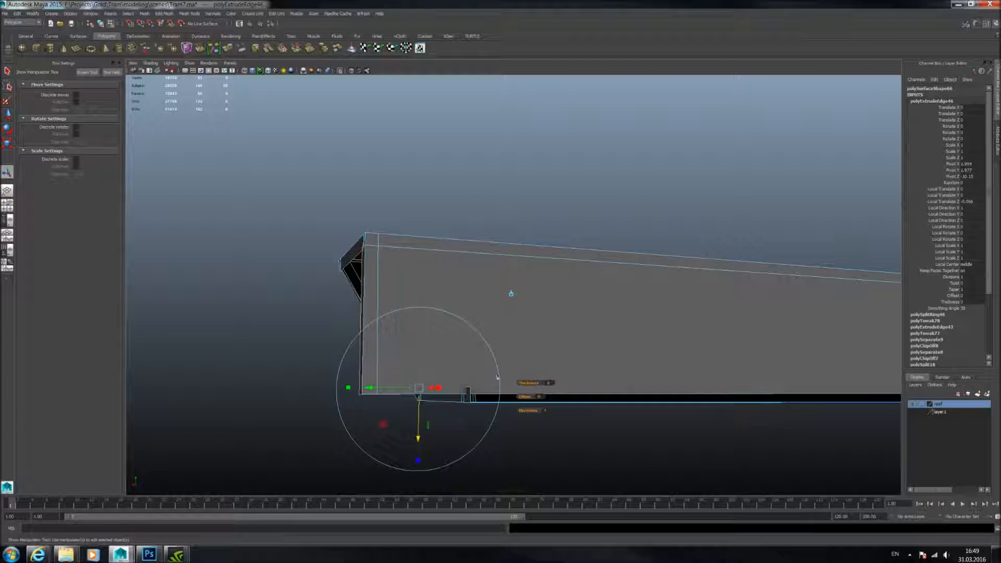
{"action": "left_click_drag", "start_coordinate": [511, 294], "coordinate": [561, 226], "text": "alt"}
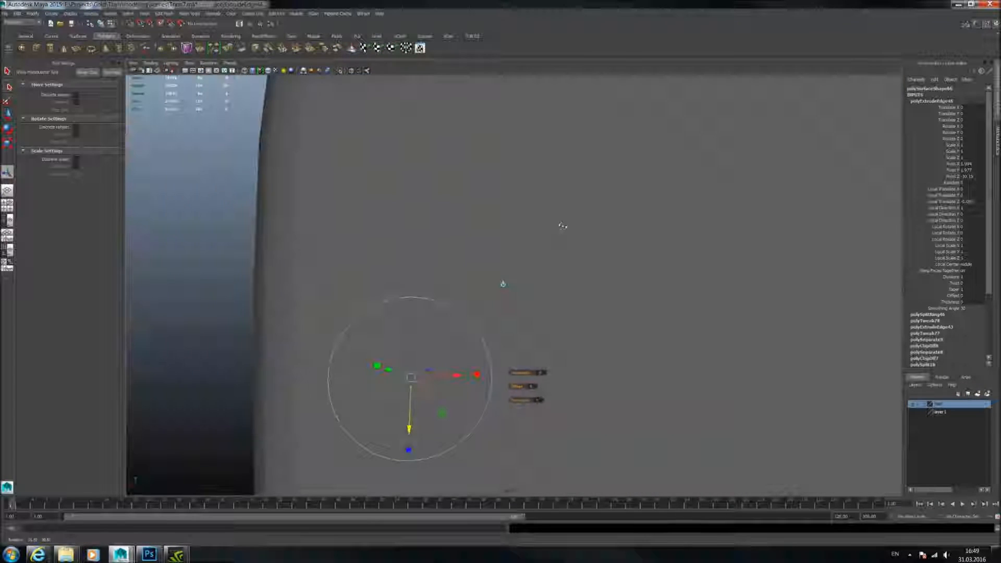
Check the extruded end against the neighbouring tram parts, then return to object selection and isolate the beam again.
{"action": "left_click", "coordinate": [340, 71]}
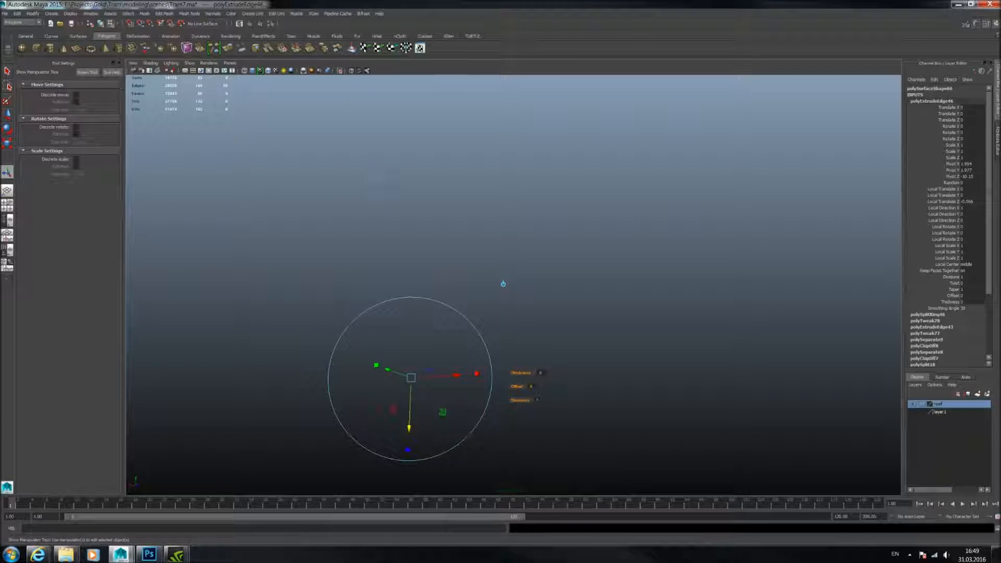
{"action": "left_click", "coordinate": [340, 71]}
{"action": "left_click_drag", "start_coordinate": [516, 217], "coordinate": [434, 230], "text": "alt"}
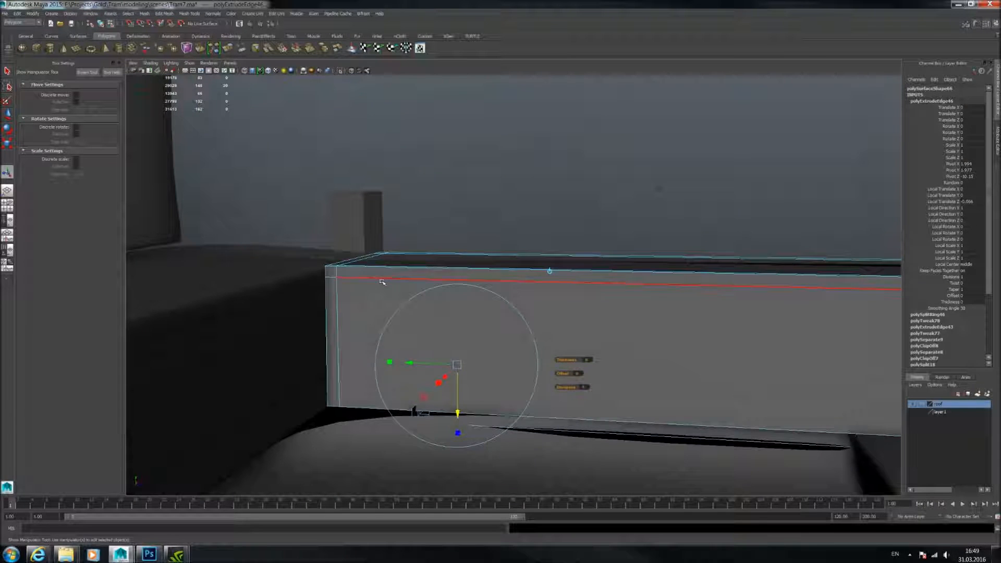
{"action": "key", "text": "F8"}
{"action": "left_click", "coordinate": [340, 71]}
Move the flange's lower inner corner vertex, on the side away from the overhanging wall, diagonally into line with the outer corner.
{"action": "left_click_drag", "start_coordinate": [391, 241], "coordinate": [416, 315], "text": "alt"}
{"action": "right_click_drag", "start_coordinate": [416, 315], "coordinate": [402, 313]}
{"action": "left_click_drag", "start_coordinate": [401, 313], "coordinate": [398, 320], "text": "alt"}
{"action": "left_click", "coordinate": [424, 343]}
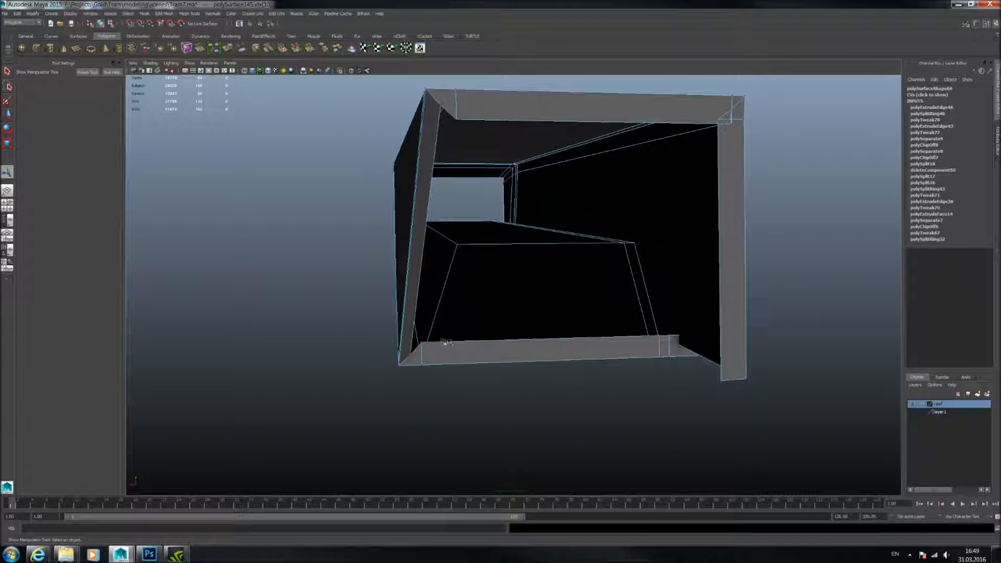
{"action": "left_click_drag", "start_coordinate": [490, 331], "coordinate": [475, 325], "text": "alt"}
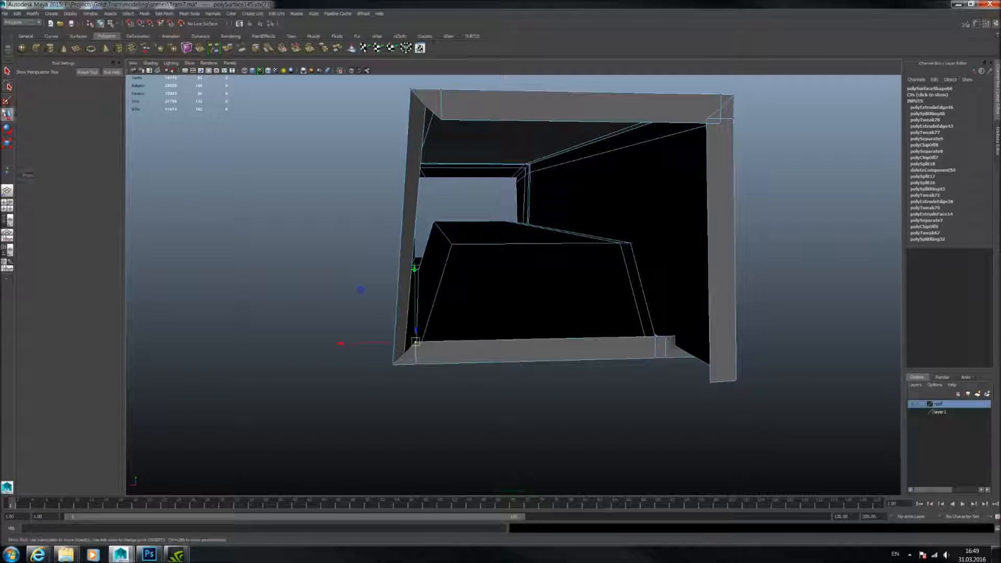
{"action": "key", "text": "w"}
{"action": "left_click_drag", "start_coordinate": [358, 229], "coordinate": [358, 360], "text": "alt"}
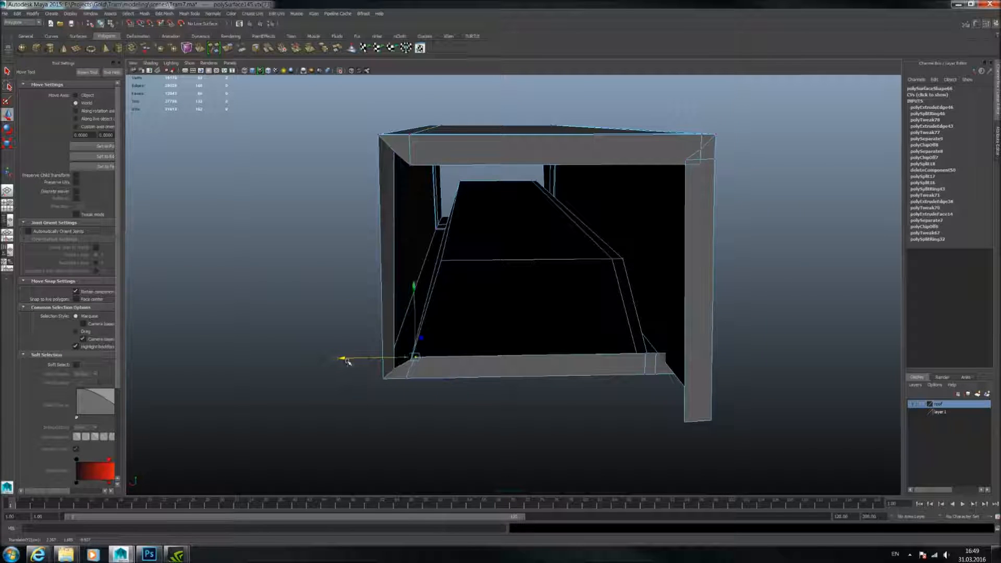
{"action": "left_click_drag", "start_coordinate": [415, 344], "coordinate": [423, 307], "text": "alt"}
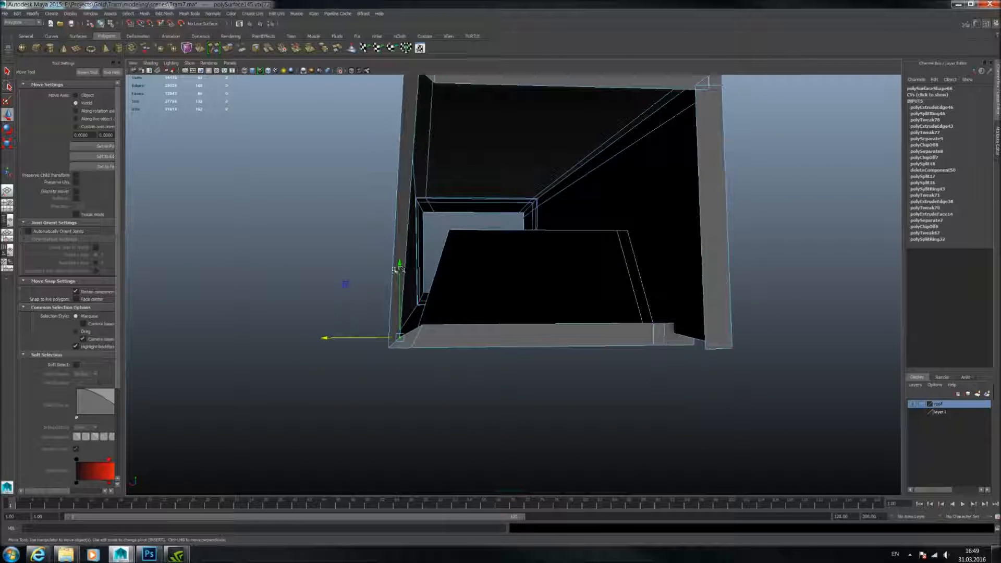
{"action": "middle_click_drag", "start_coordinate": [345, 284], "coordinate": [347, 283]}
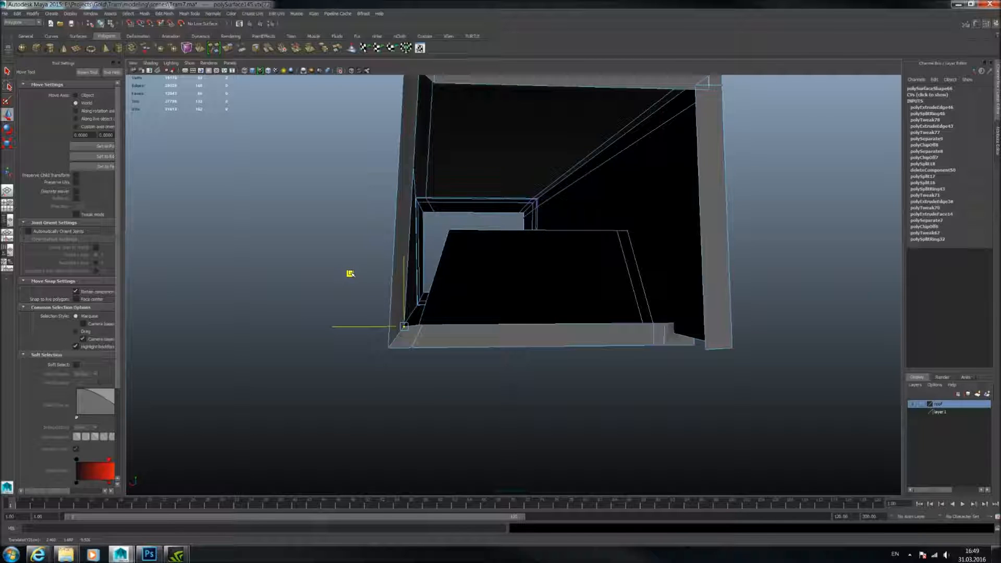
{"action": "left_click_drag", "start_coordinate": [433, 271], "coordinate": [353, 282], "text": "alt"}
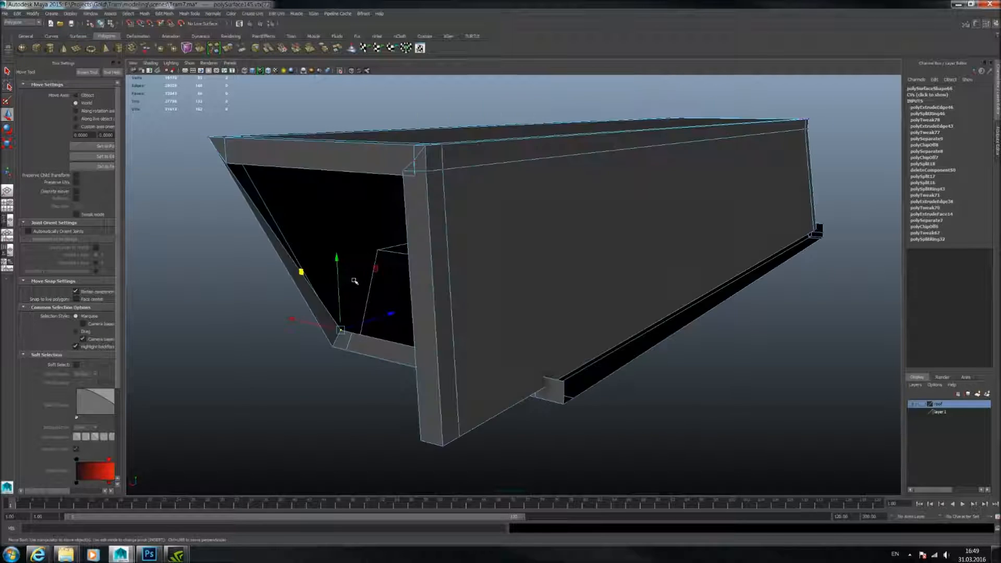
Adjust the flange's lower inner corner vertex along the beam's length and undo the last change.
{"action": "middle_click_drag", "start_coordinate": [353, 282], "coordinate": [456, 271], "text": "alt"}
{"action": "scroll", "coordinate": [455, 270], "scroll_direction": "up", "scroll_amount": 4}
{"action": "left_click_drag", "start_coordinate": [455, 271], "coordinate": [455, 325], "text": "alt"}
{"action": "left_click_drag", "start_coordinate": [466, 321], "coordinate": [461, 299], "text": "alt"}
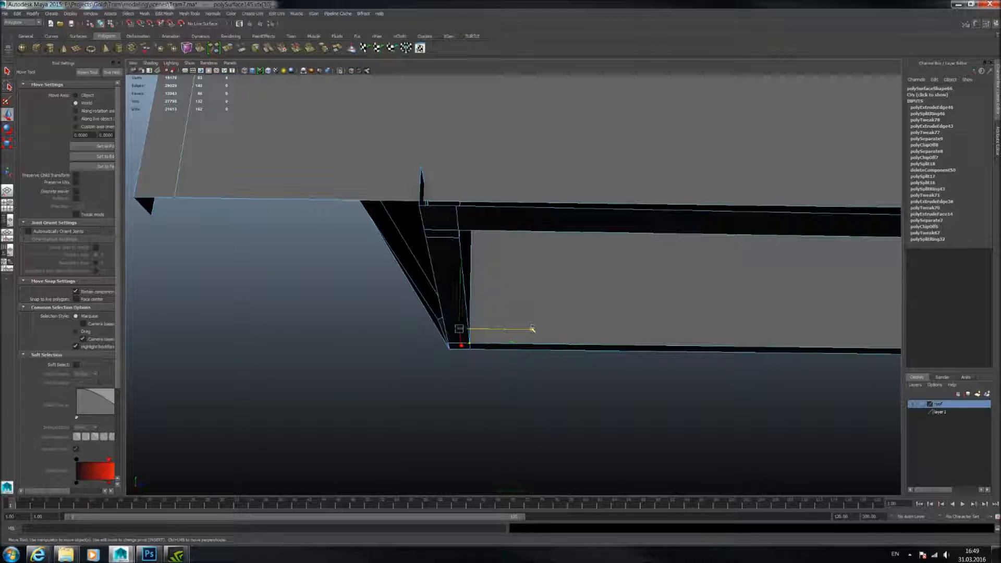
{"action": "left_click_drag", "start_coordinate": [456, 320], "coordinate": [523, 320], "text": "alt"}
{"action": "key", "text": "ctrl+z"}
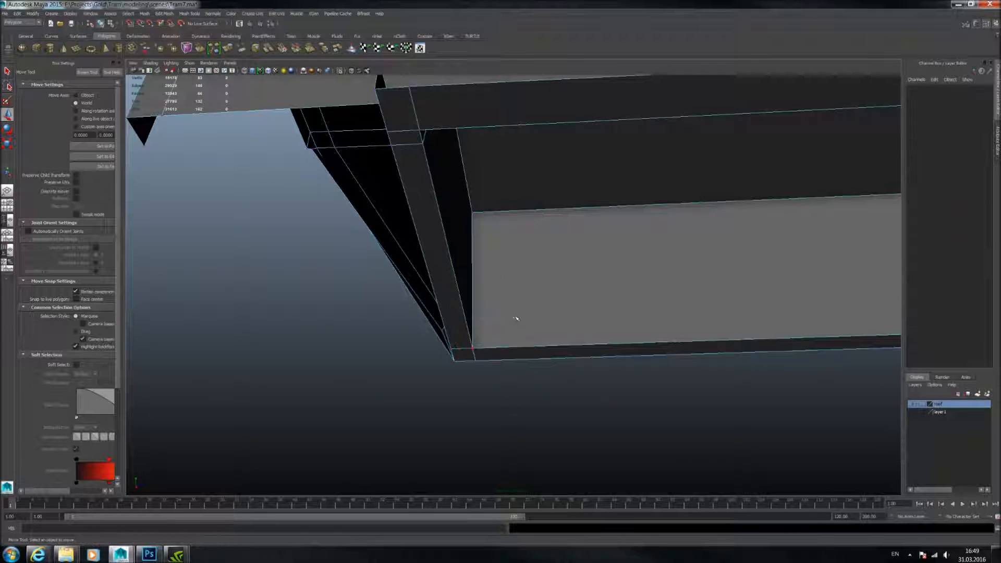
Select the flange's upper inner corner vertex on the same side and shift it slightly along the beam's length.
{"action": "left_click_drag", "start_coordinate": [503, 316], "coordinate": [476, 328], "text": "alt"}
{"action": "left_click_drag", "start_coordinate": [408, 219], "coordinate": [484, 278], "text": "alt"}
{"action": "left_click", "coordinate": [459, 224]}
{"action": "left_click", "coordinate": [439, 250]}
{"action": "left_click_drag", "start_coordinate": [439, 250], "coordinate": [413, 261], "text": "alt"}
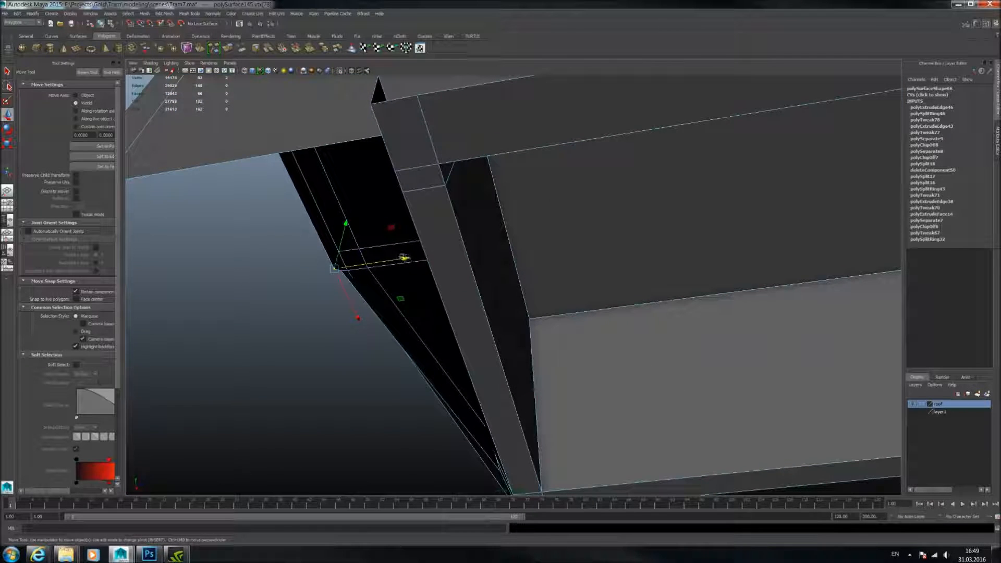
{"action": "left_click", "coordinate": [411, 257]}
{"action": "left_click", "coordinate": [409, 259]}
{"action": "left_click_drag", "start_coordinate": [408, 260], "coordinate": [416, 259]}
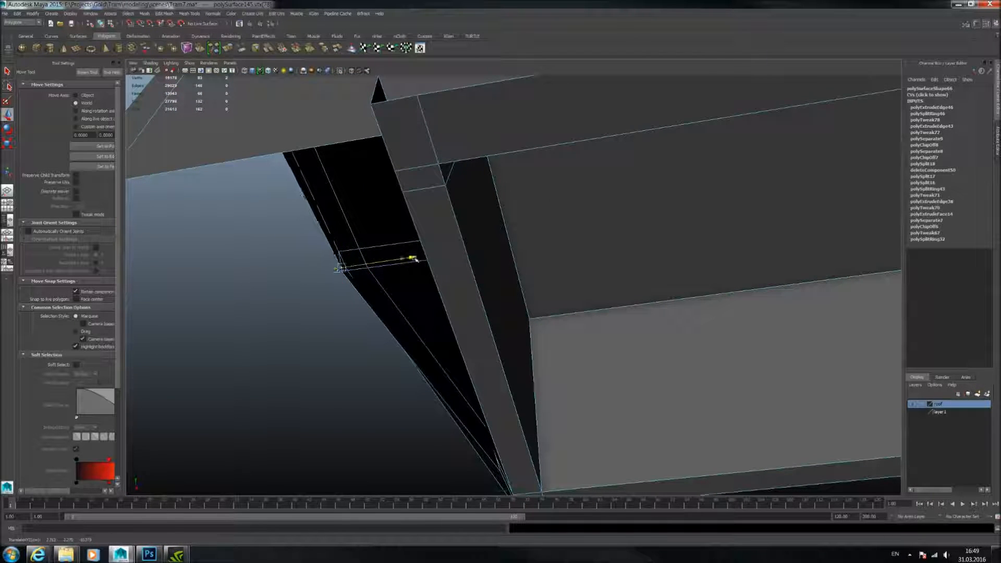
{"action": "left_click", "coordinate": [357, 276]}
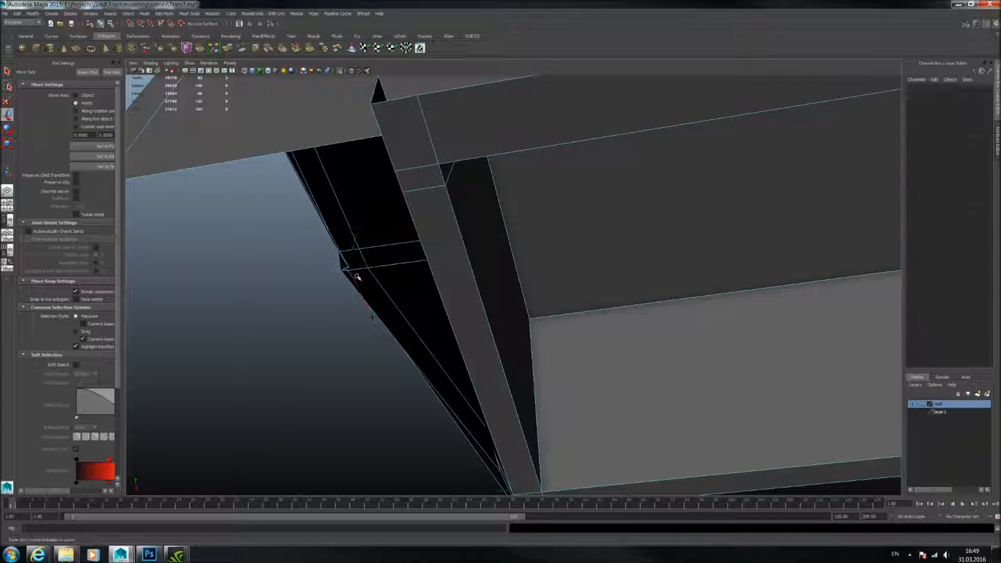
{"action": "left_click", "coordinate": [341, 271]}
{"action": "left_click", "coordinate": [413, 259]}
{"action": "key", "text": "ctrl+z"}
{"action": "left_click_drag", "start_coordinate": [412, 260], "coordinate": [524, 224]}
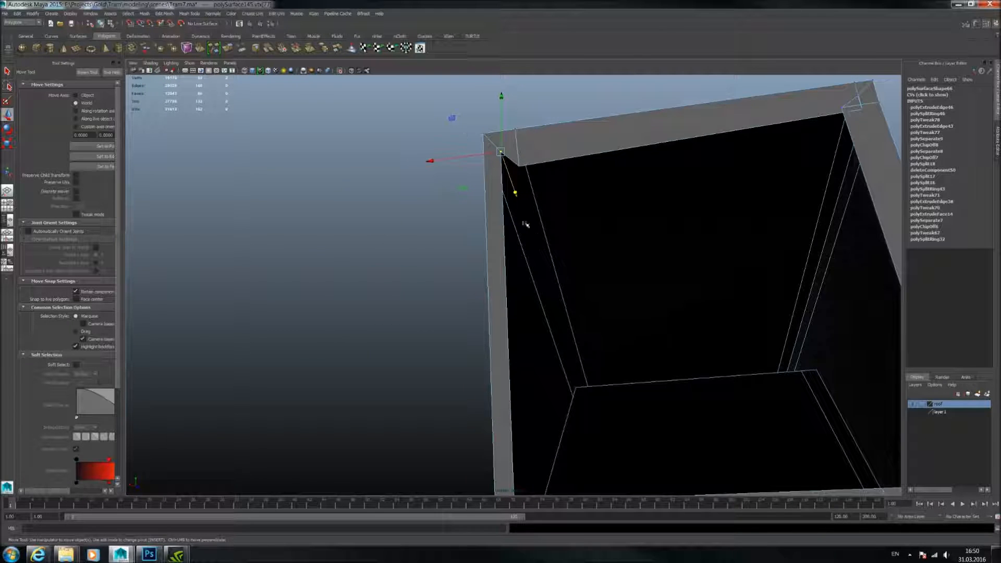
Move the same upper inner vertex diagonally to square the flange corner, and fine-tune its position along the beam's length.
{"action": "left_click_drag", "start_coordinate": [456, 119], "coordinate": [511, 225], "text": "alt"}
{"action": "middle_click_drag", "start_coordinate": [479, 205], "coordinate": [479, 188]}
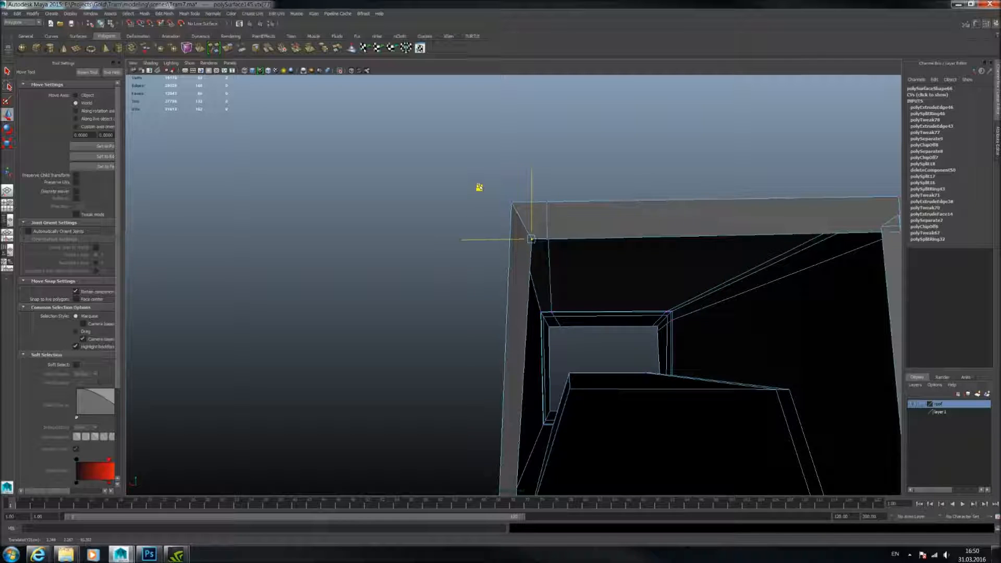
{"action": "left_click_drag", "start_coordinate": [479, 189], "coordinate": [427, 177], "text": "alt"}
{"action": "middle_click_drag", "start_coordinate": [428, 250], "coordinate": [426, 257]}
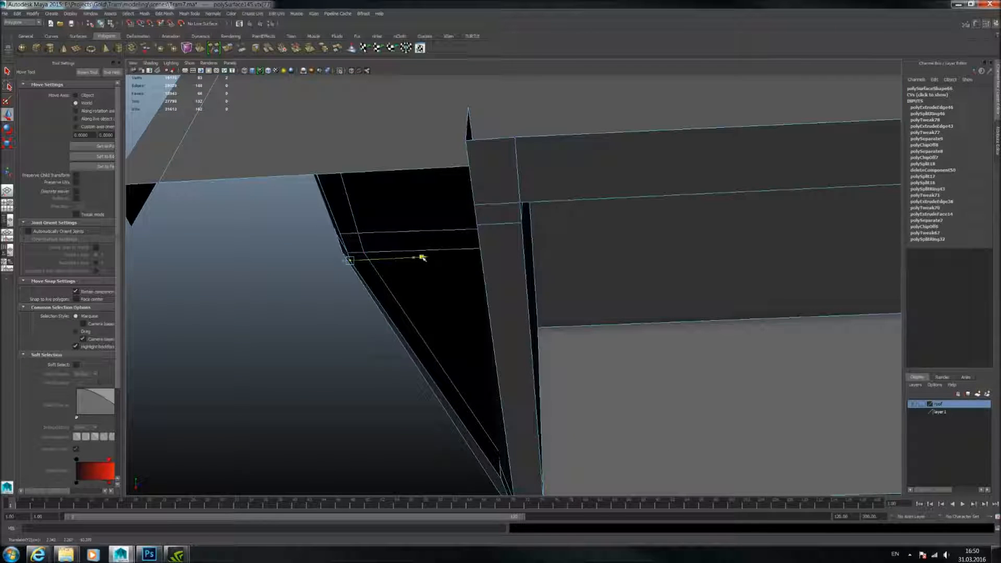
Select the flange's upper inner corner vertex beside the overhanging wall and move it diagonally to square the corner.
{"action": "left_click_drag", "start_coordinate": [423, 258], "coordinate": [615, 344], "text": "alt"}
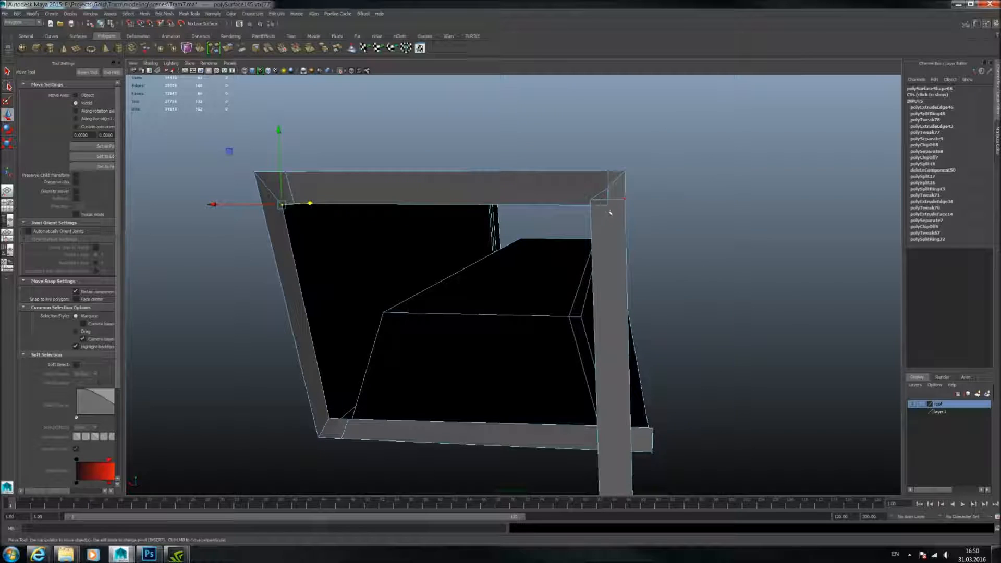
{"action": "left_click_drag", "start_coordinate": [608, 241], "coordinate": [625, 245], "text": "alt"}
{"action": "left_click_drag", "start_coordinate": [605, 195], "coordinate": [624, 227]}
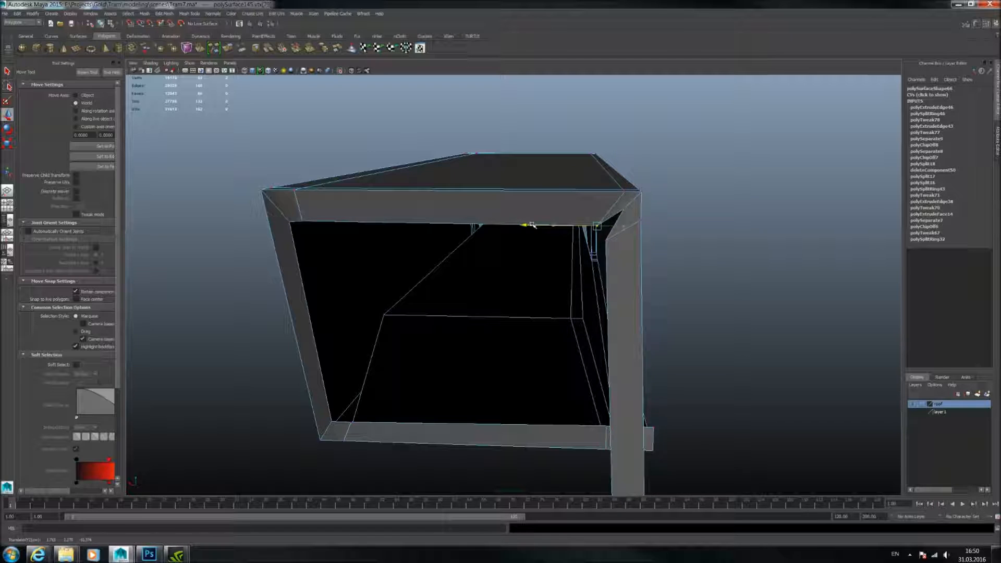
{"action": "left_click", "coordinate": [609, 239]}
{"action": "left_click_drag", "start_coordinate": [607, 229], "coordinate": [607, 193]}
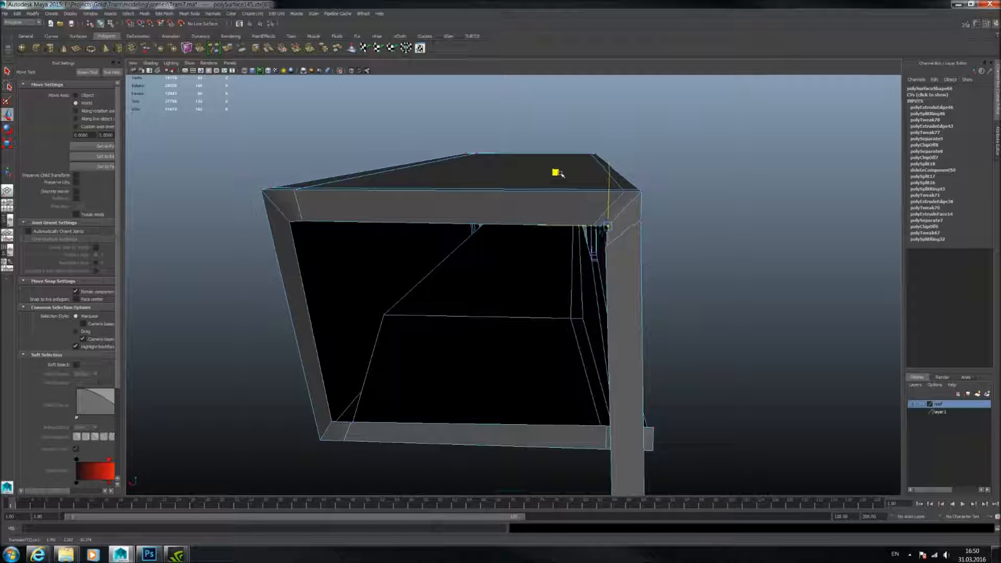
{"action": "mouse_move", "coordinate": [604, 203]}
{"action": "left_mouse_down", "text": "alt"}
{"action": "mouse_move", "coordinate": [599, 192]}
{"action": "mouse_move", "coordinate": [607, 196]}
{"action": "left_mouse_up", "text": "alt"}
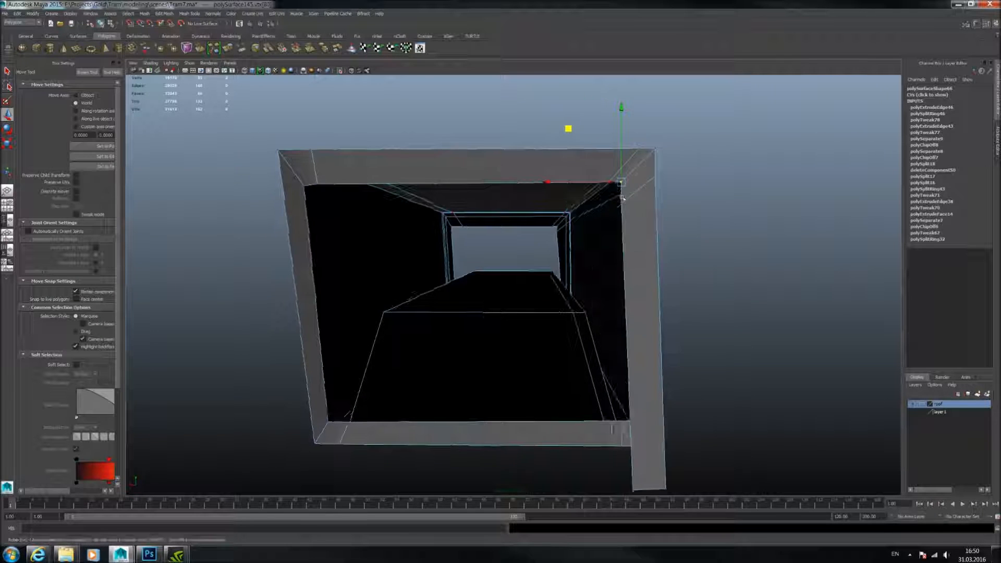
Shift the flange's upper inner corner vertices along the beam's length in the side view to even out the slanted corner.
{"action": "left_click_drag", "start_coordinate": [439, 216], "coordinate": [564, 224], "text": "alt"}
{"action": "right_click_drag", "start_coordinate": [563, 224], "coordinate": [694, 219], "text": "alt"}
{"action": "middle_click_drag", "start_coordinate": [693, 219], "coordinate": [505, 262], "text": "alt"}
{"action": "left_click_drag", "start_coordinate": [505, 263], "coordinate": [583, 308], "text": "alt"}
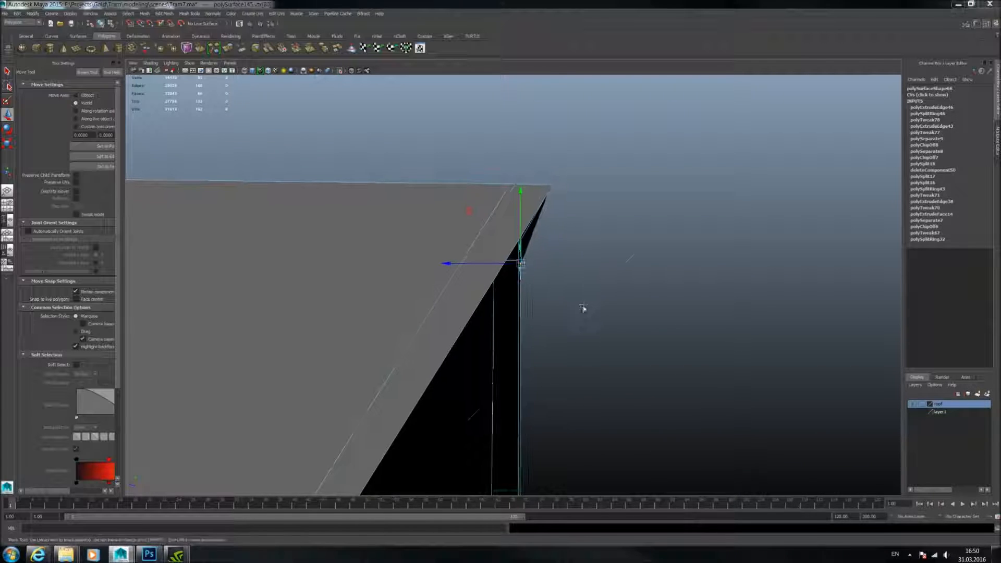
{"action": "key", "text": "space"}
{"action": "key", "text": "space"}
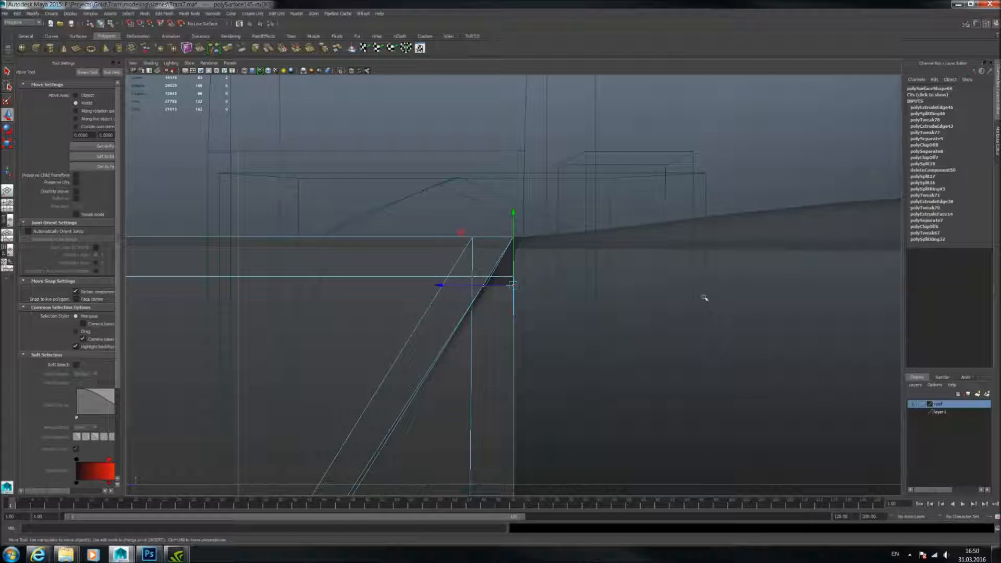
{"action": "scroll", "coordinate": [506, 284], "scroll_direction": "up", "scroll_amount": 7}
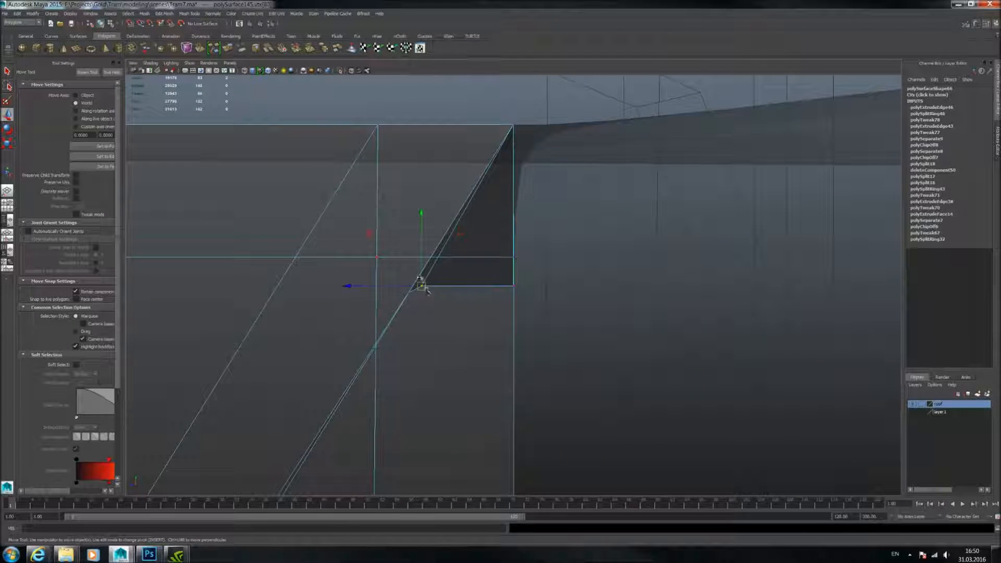
{"action": "mouse_move", "coordinate": [360, 285]}
{"action": "left_mouse_down"}
{"action": "mouse_move", "coordinate": [373, 289]}
{"action": "mouse_move", "coordinate": [358, 295]}
{"action": "left_mouse_up"}
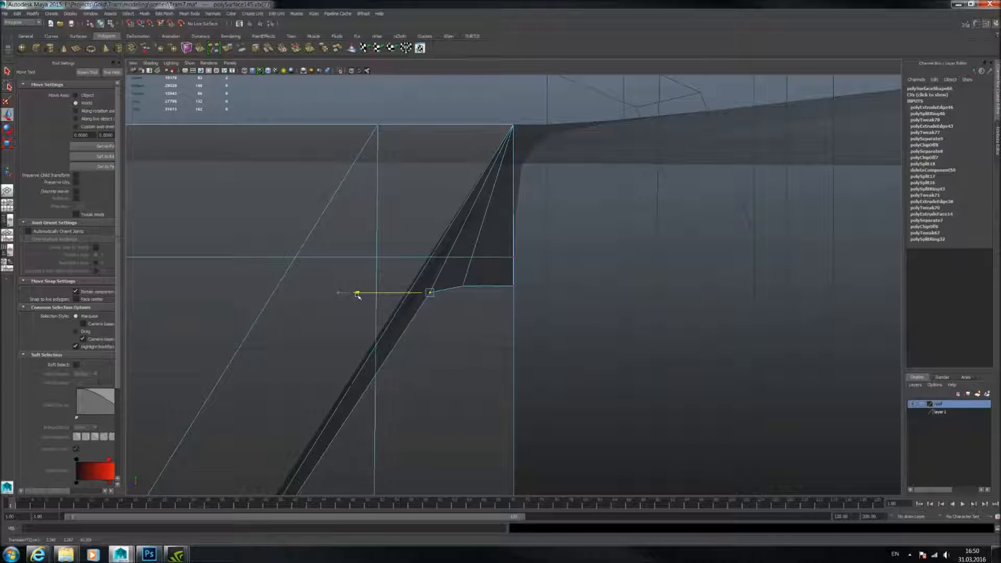
{"action": "key", "text": "space"}
{"action": "key", "text": "space"}
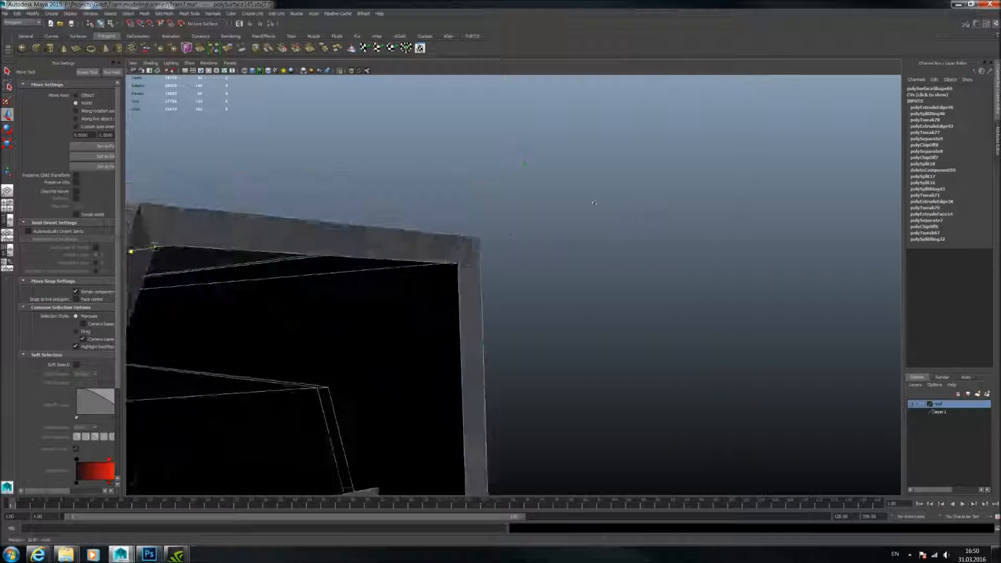
Select the flange's lower inner corner vertex beside the overhanging wall and examine how the corner meets the neighbouring edges.
{"action": "left_click_drag", "start_coordinate": [465, 234], "coordinate": [548, 253], "text": "alt"}
{"action": "right_click_drag", "start_coordinate": [559, 254], "coordinate": [637, 363], "text": "alt"}
{"action": "middle_click_drag", "start_coordinate": [637, 363], "coordinate": [557, 340], "text": "alt"}
{"action": "left_click_drag", "start_coordinate": [556, 339], "coordinate": [540, 280], "text": "alt"}
{"action": "left_click", "coordinate": [511, 329]}
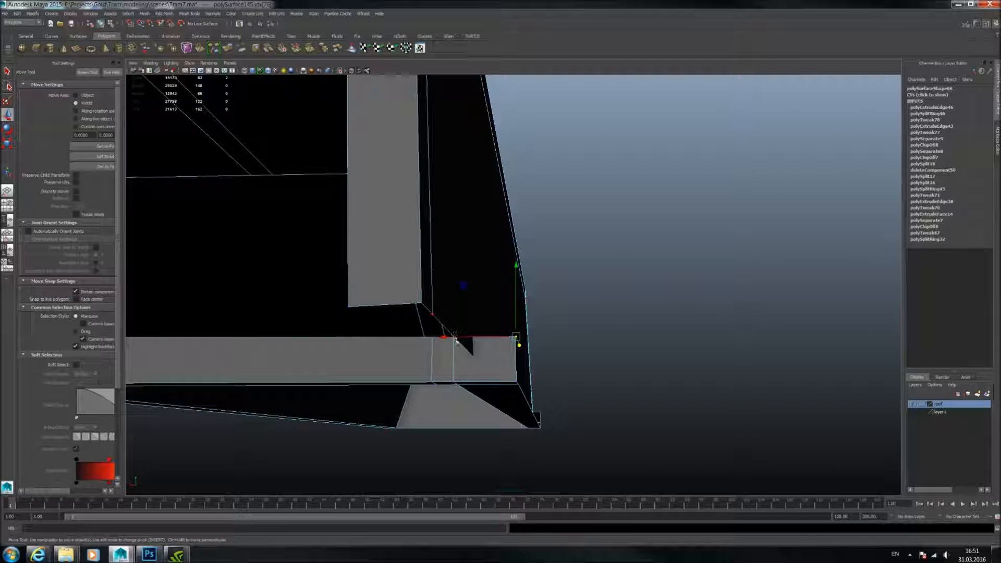
{"action": "left_click_drag", "start_coordinate": [482, 288], "coordinate": [422, 295], "text": "alt"}
Examine the gap between the wall beam and the floor piece by selecting each part and viewing the joint from both sides.
{"action": "left_click", "coordinate": [473, 233]}
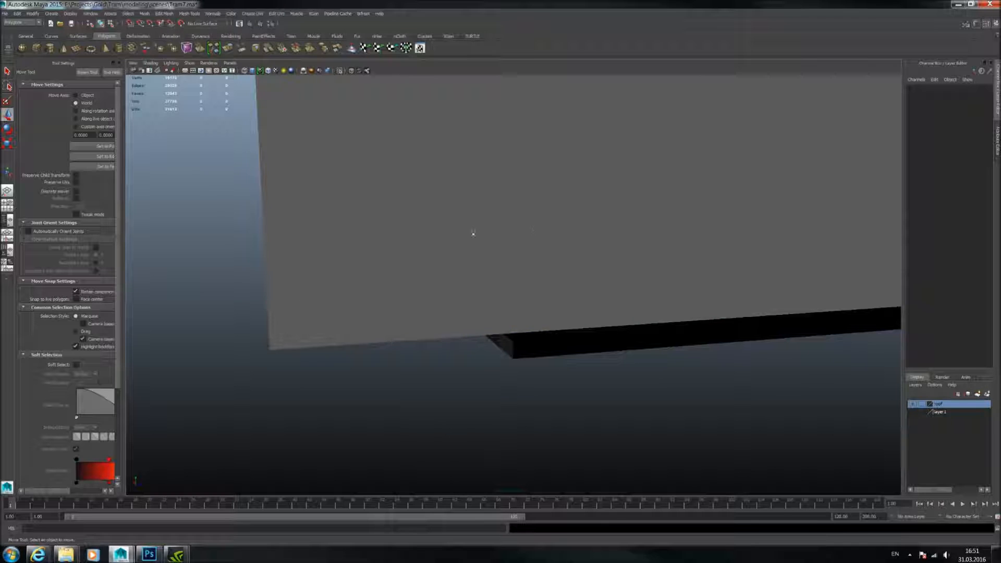
{"action": "left_click", "coordinate": [356, 146]}
{"action": "left_click_drag", "start_coordinate": [340, 73], "coordinate": [474, 339], "text": "alt"}
{"action": "left_click", "coordinate": [485, 333]}
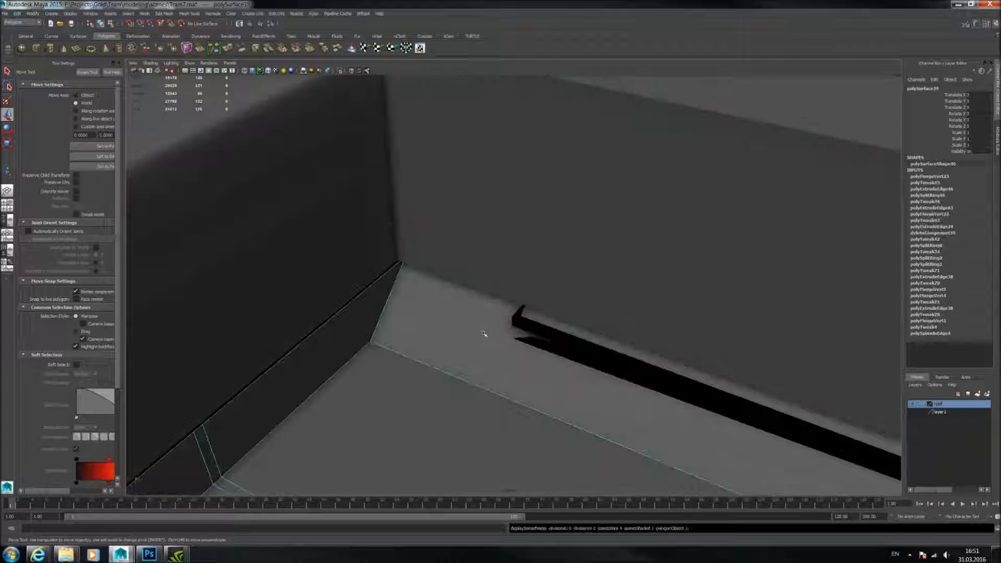
{"action": "left_click_drag", "start_coordinate": [517, 288], "coordinate": [469, 315], "text": "alt"}
{"action": "left_click", "coordinate": [500, 299]}
{"action": "left_click_drag", "start_coordinate": [609, 318], "coordinate": [447, 290], "text": "alt"}
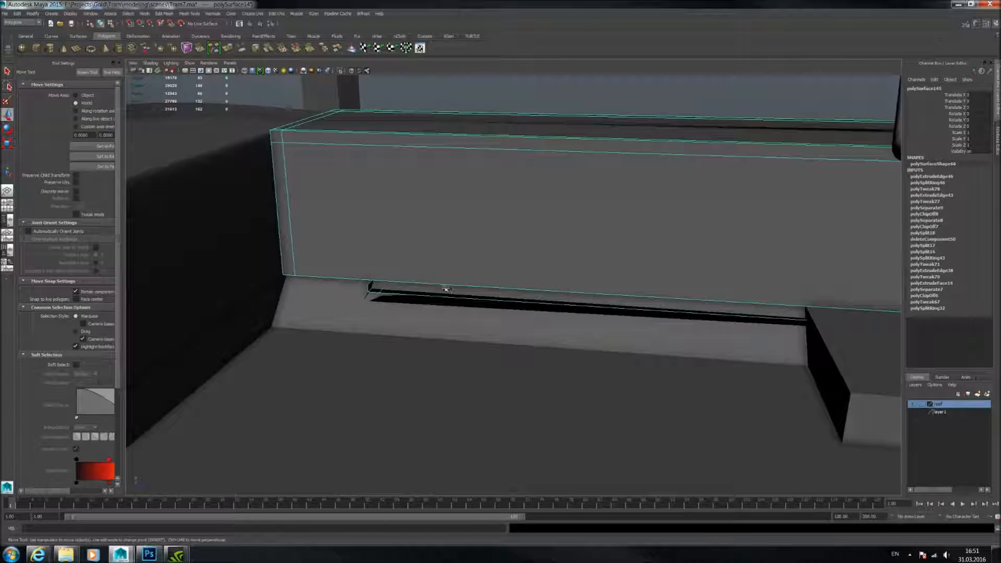
{"action": "left_click_drag", "start_coordinate": [388, 302], "coordinate": [497, 283], "text": "alt"}
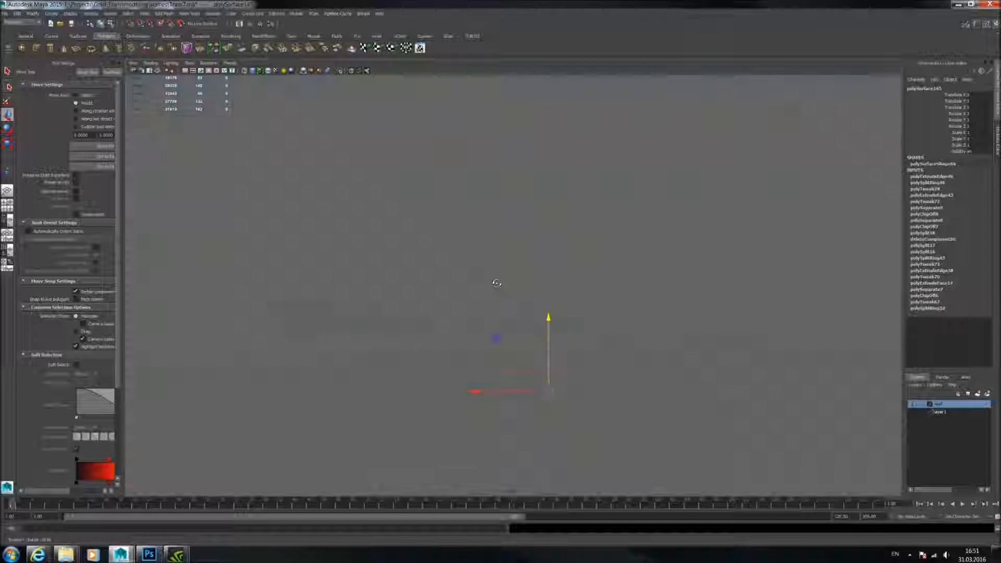
{"action": "middle_click_drag", "start_coordinate": [343, 78], "coordinate": [473, 181], "text": "alt"}
{"action": "left_click_drag", "start_coordinate": [396, 135], "coordinate": [539, 311], "text": "alt"}
{"action": "left_click", "coordinate": [523, 195]}
{"action": "left_click", "coordinate": [466, 273]}
{"action": "left_click_drag", "start_coordinate": [466, 268], "coordinate": [346, 271], "text": "alt"}
Switch the floor piece to edge editing and select its raised border edge along the wall beam.
{"action": "right_click", "coordinate": [374, 247]}
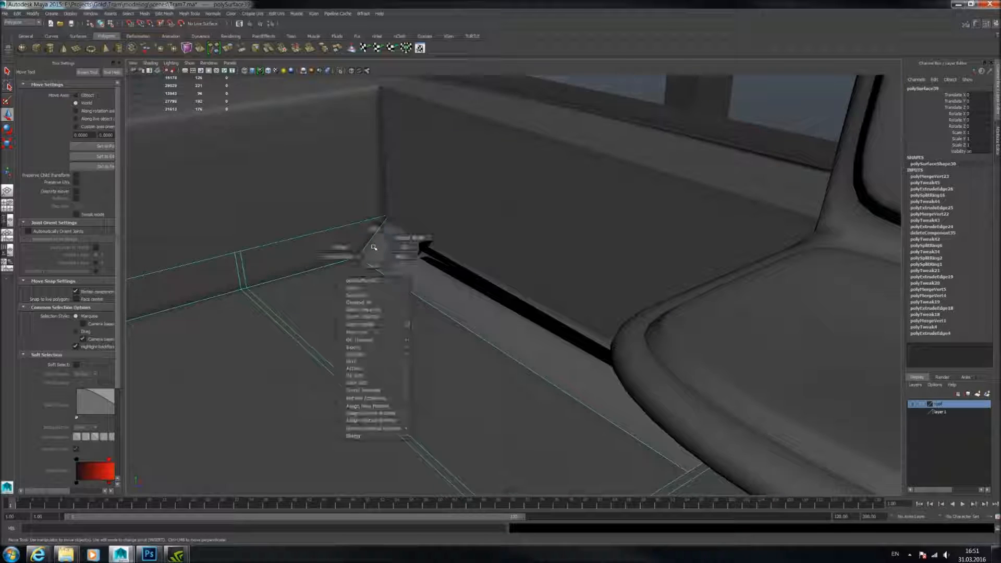
{"action": "left_click_drag", "start_coordinate": [469, 224], "coordinate": [420, 219], "text": "alt"}
{"action": "right_click", "coordinate": [419, 211]}
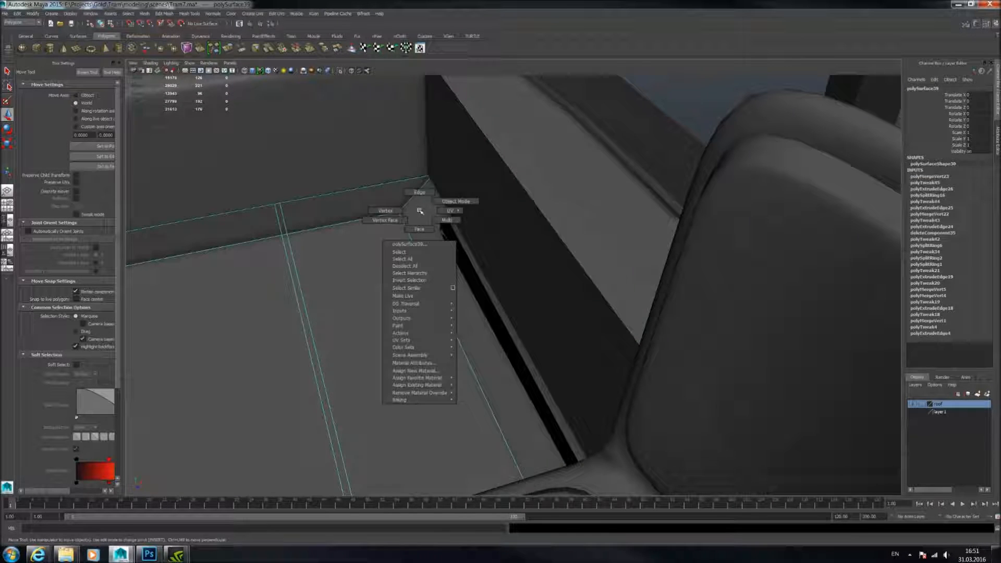
{"action": "right_click_drag", "start_coordinate": [420, 211], "coordinate": [423, 200]}
{"action": "left_click", "coordinate": [352, 191]}
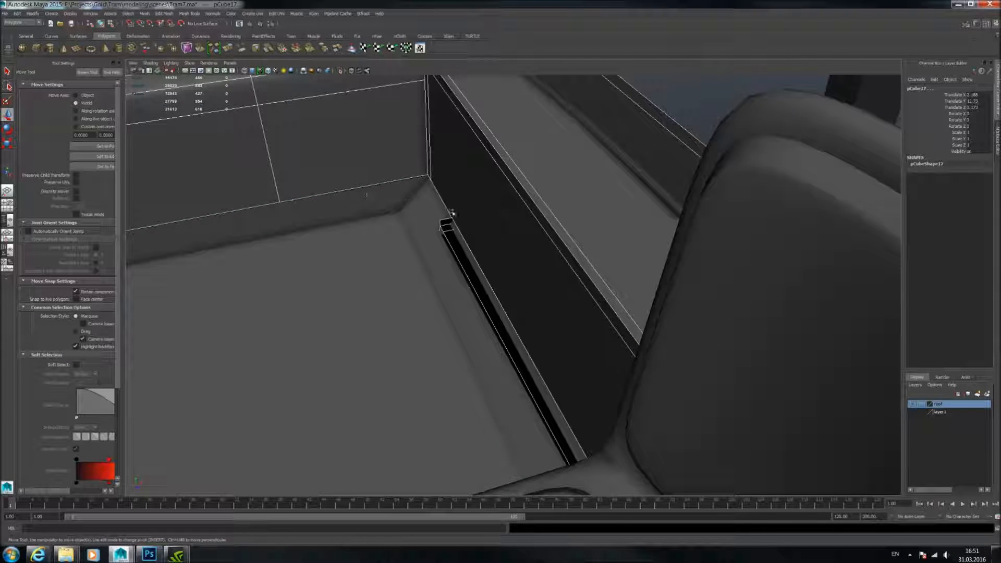
{"action": "left_click_drag", "start_coordinate": [455, 230], "coordinate": [470, 236]}
{"action": "left_click_drag", "start_coordinate": [575, 289], "coordinate": [740, 250]}
{"action": "middle_click_drag", "start_coordinate": [740, 250], "coordinate": [620, 259], "text": "alt"}
{"action": "left_click_drag", "start_coordinate": [620, 259], "coordinate": [687, 283], "text": "alt"}
{"action": "right_click_drag", "start_coordinate": [687, 283], "coordinate": [527, 275], "text": "alt"}
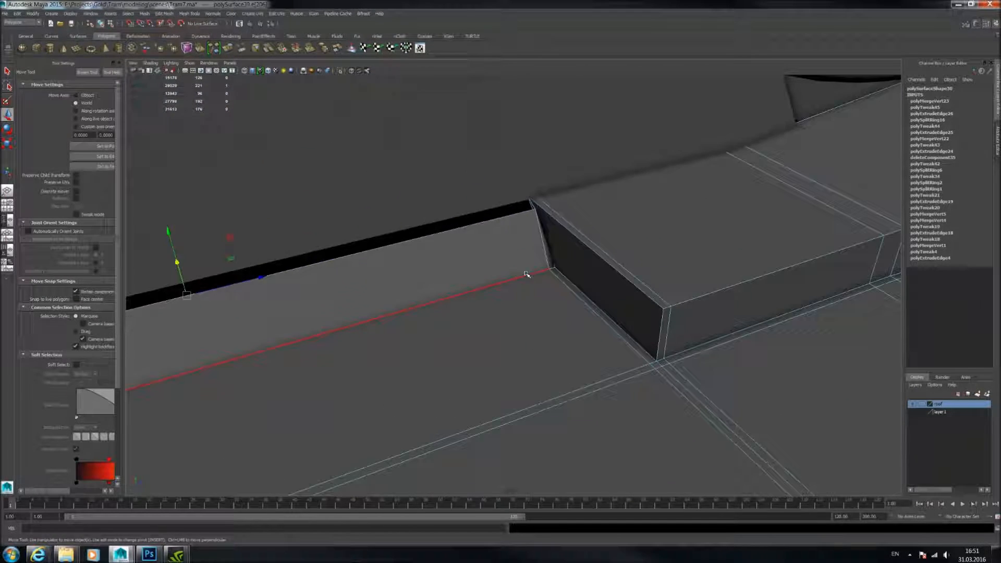
Select the floor piece's border vertices along the wall beam and shift them sideways to adjust the gap.
{"action": "scroll", "coordinate": [532, 276], "scroll_direction": "up", "scroll_amount": 4}
{"action": "mouse_move", "coordinate": [550, 255]}
{"action": "left_mouse_down", "text": "alt"}
{"action": "mouse_move", "coordinate": [539, 251]}
{"action": "mouse_move", "coordinate": [552, 265]}
{"action": "left_mouse_up", "text": "alt"}
{"action": "scroll", "coordinate": [542, 258], "scroll_direction": "down", "scroll_amount": 3}
{"action": "right_click_drag", "start_coordinate": [553, 265], "coordinate": [508, 264]}
{"action": "left_click_drag", "start_coordinate": [507, 264], "coordinate": [290, 260], "text": "alt"}
{"action": "scroll", "coordinate": [501, 257], "scroll_direction": "down", "scroll_amount": 2}
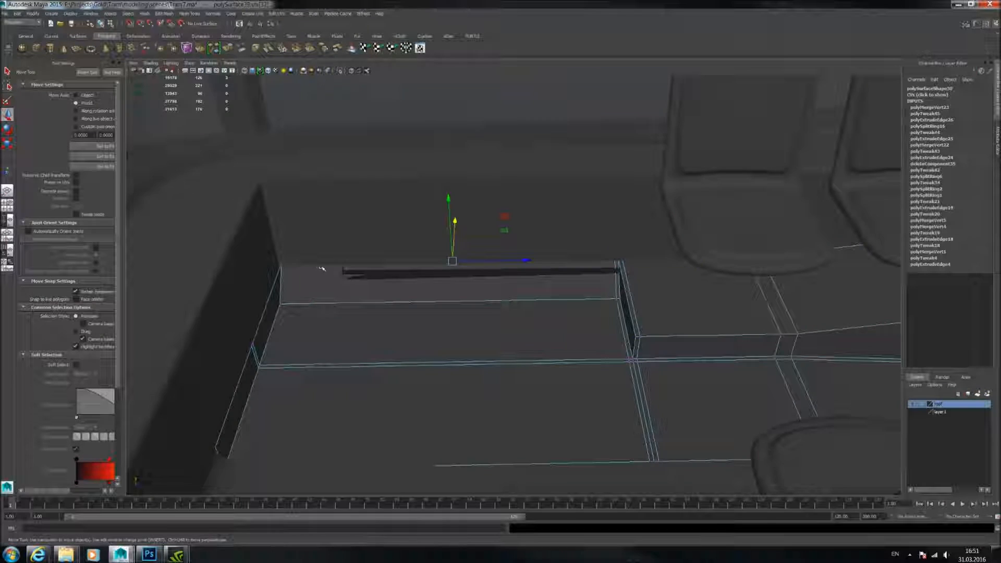
{"action": "scroll", "coordinate": [355, 263], "scroll_direction": "up", "scroll_amount": 2}
{"action": "left_click_drag", "start_coordinate": [425, 268], "coordinate": [532, 258], "text": "alt"}
{"action": "left_click_drag", "start_coordinate": [300, 336], "coordinate": [323, 340]}
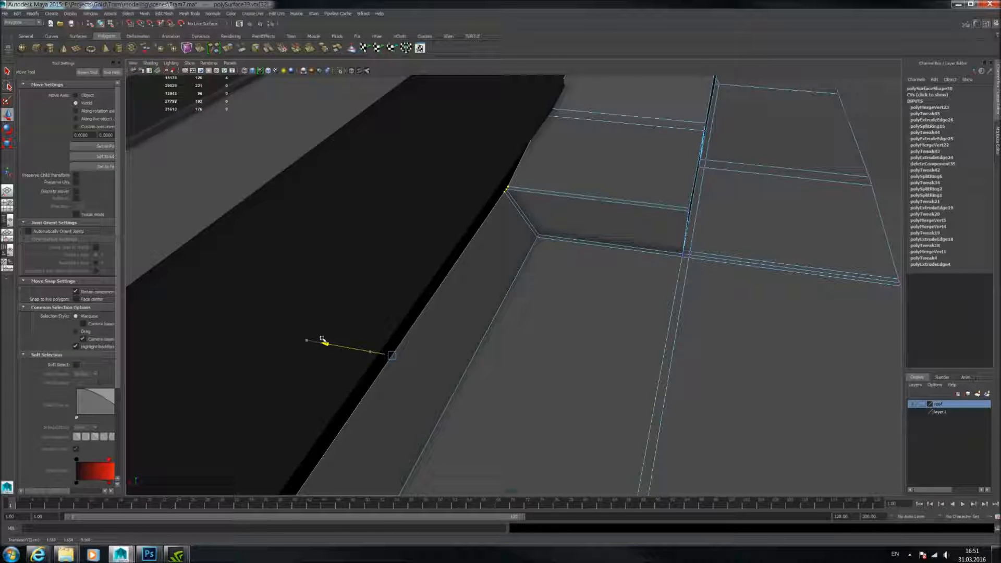
{"action": "left_click_drag", "start_coordinate": [322, 338], "coordinate": [331, 341]}
Shift the adjoining border vertices on the raised floor section sideways into line with the moved border.
{"action": "left_click_drag", "start_coordinate": [377, 303], "coordinate": [390, 274], "text": "alt"}
{"action": "left_click_drag", "start_coordinate": [417, 208], "coordinate": [416, 214]}
{"action": "left_click_drag", "start_coordinate": [311, 222], "coordinate": [522, 279], "text": "alt"}
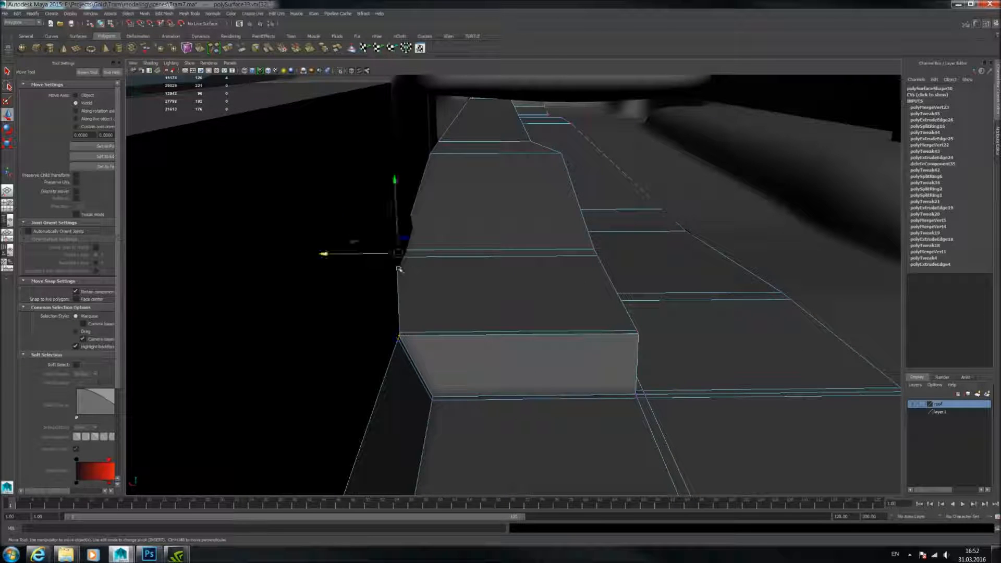
{"action": "left_click_drag", "start_coordinate": [324, 254], "coordinate": [337, 253]}
{"action": "left_click_drag", "start_coordinate": [397, 219], "coordinate": [414, 246], "text": "alt"}
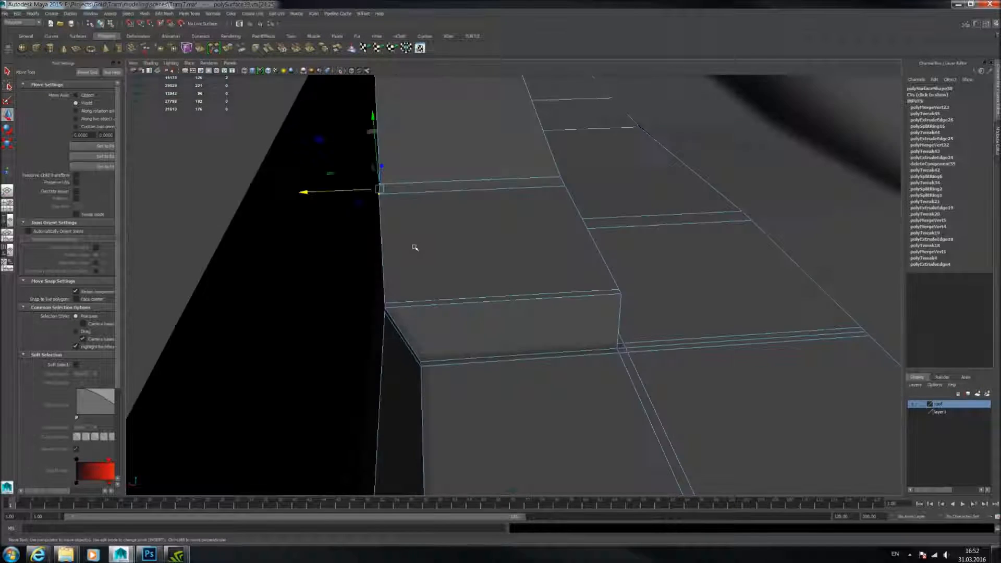
Examine the floor piece's wall-side border along the rows of seats and around the raised platform.
{"action": "middle_click_drag", "start_coordinate": [441, 246], "coordinate": [502, 340], "text": "alt"}
{"action": "left_click_drag", "start_coordinate": [503, 340], "coordinate": [613, 396], "text": "alt"}
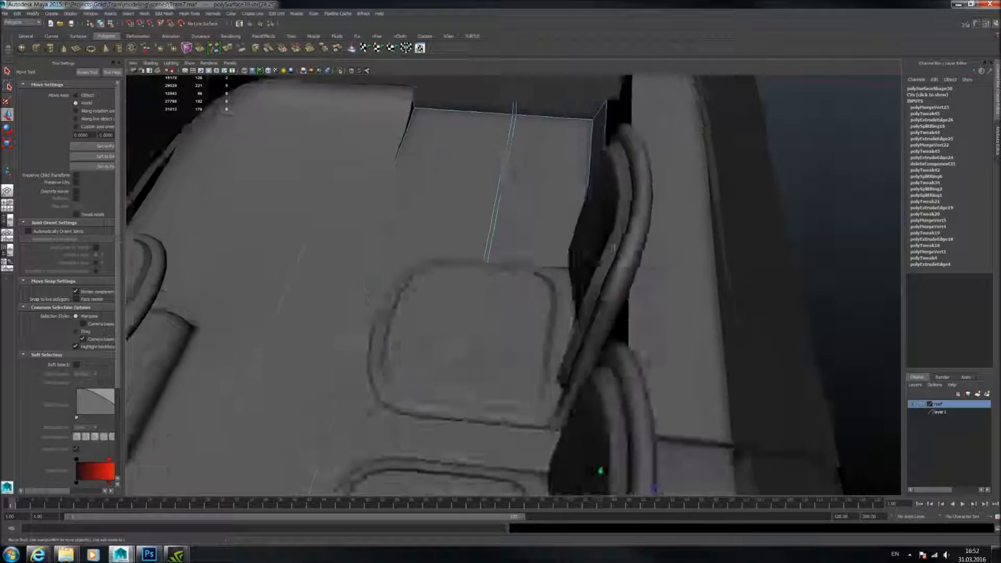
{"action": "middle_click_drag", "start_coordinate": [612, 397], "coordinate": [655, 175], "text": "alt"}
{"action": "left_click_drag", "start_coordinate": [641, 313], "coordinate": [614, 339], "text": "alt"}
{"action": "middle_click_drag", "start_coordinate": [614, 339], "coordinate": [626, 255], "text": "alt"}
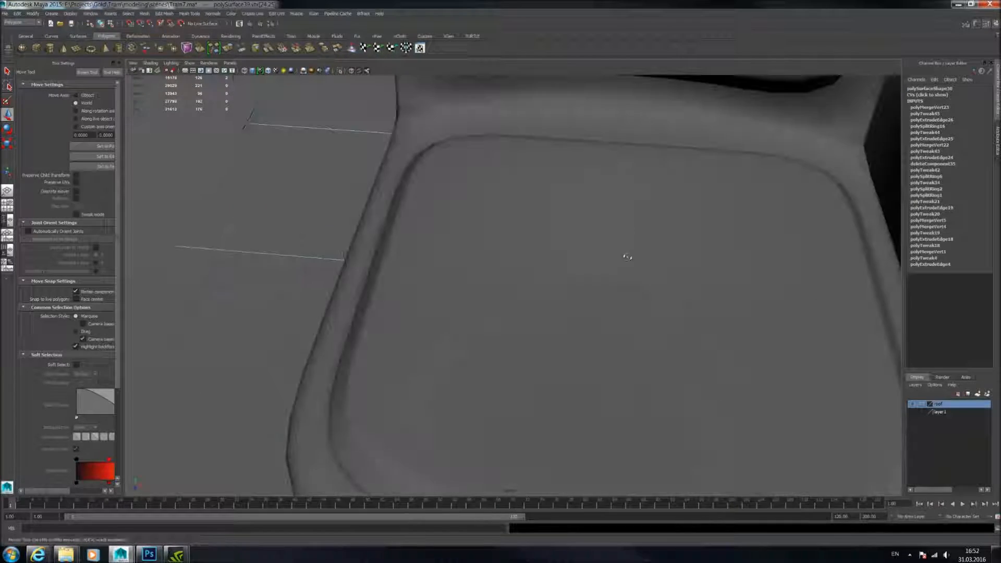
{"action": "left_click_drag", "start_coordinate": [625, 255], "coordinate": [610, 283], "text": "alt"}
{"action": "middle_click_drag", "start_coordinate": [610, 284], "coordinate": [650, 360], "text": "alt"}
{"action": "left_click_drag", "start_coordinate": [615, 435], "coordinate": [538, 326], "text": "alt"}
{"action": "middle_click_drag", "start_coordinate": [538, 326], "coordinate": [443, 313], "text": "alt"}
{"action": "right_click_drag", "start_coordinate": [443, 313], "coordinate": [496, 304], "text": "alt"}
{"action": "left_click_drag", "start_coordinate": [502, 291], "coordinate": [505, 284], "text": "alt"}
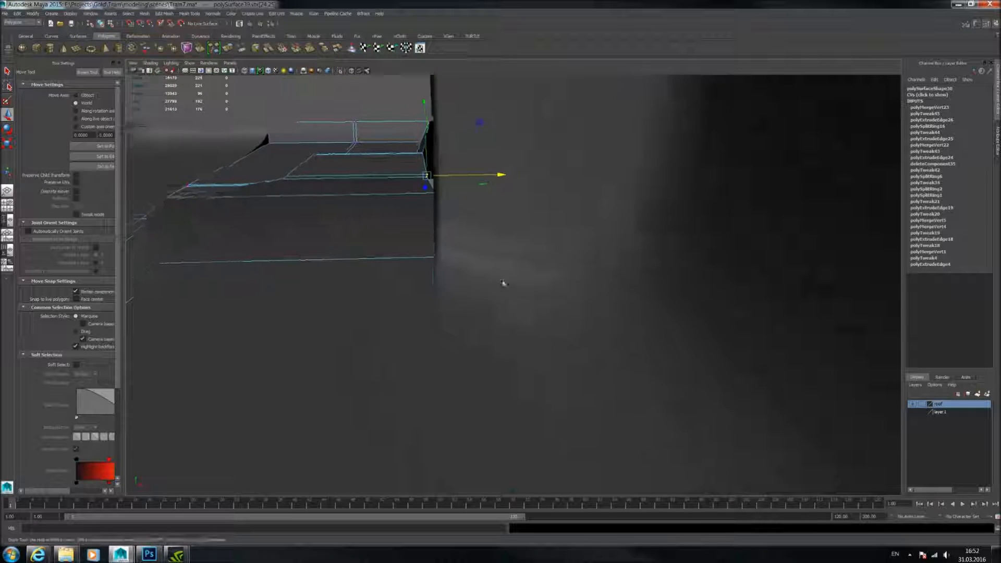
{"action": "middle_click_drag", "start_coordinate": [504, 284], "coordinate": [521, 317], "text": "alt"}
{"action": "right_click_drag", "start_coordinate": [521, 318], "coordinate": [547, 315], "text": "alt"}
{"action": "mouse_move", "coordinate": [547, 315]}
{"action": "left_mouse_down", "text": "alt"}
{"action": "mouse_move", "coordinate": [497, 299]}
{"action": "mouse_move", "coordinate": [472, 268]}
{"action": "mouse_move", "coordinate": [581, 330]}
{"action": "mouse_move", "coordinate": [523, 288]}
{"action": "mouse_move", "coordinate": [538, 328]}
{"action": "mouse_move", "coordinate": [514, 259]}
{"action": "mouse_move", "coordinate": [508, 287]}
{"action": "mouse_move", "coordinate": [505, 260]}
{"action": "mouse_move", "coordinate": [566, 308]}
{"action": "left_mouse_up", "text": "alt"}
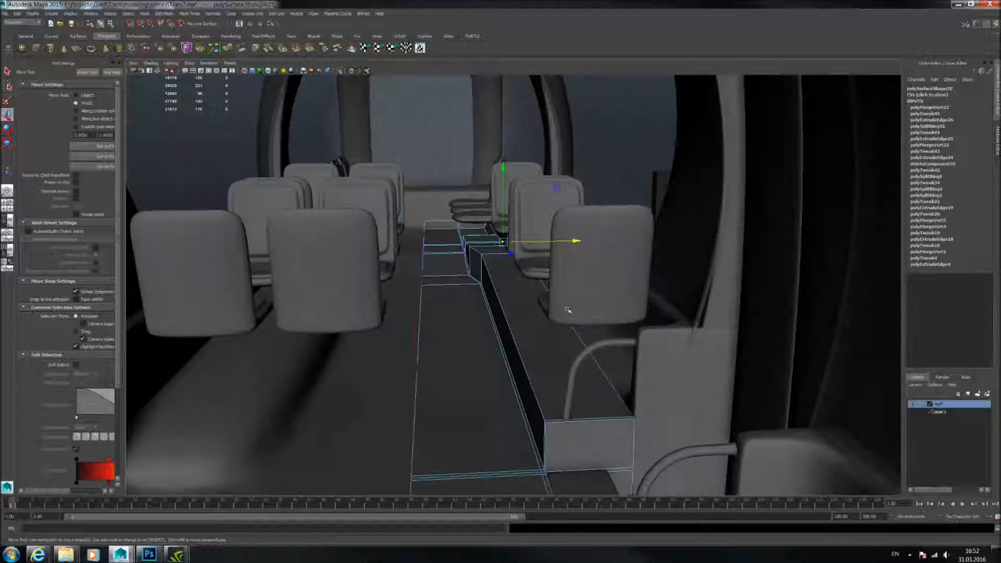
{"action": "middle_click_drag", "start_coordinate": [565, 308], "coordinate": [561, 293], "text": "alt"}
{"action": "right_click_drag", "start_coordinate": [561, 293], "coordinate": [573, 299], "text": "alt"}
Preview the floor piece smoothed around the raised platform and return it to the unsmoothed display.
{"action": "key", "text": "3"}
{"action": "scroll", "coordinate": [573, 296], "scroll_direction": "down", "scroll_amount": 3}
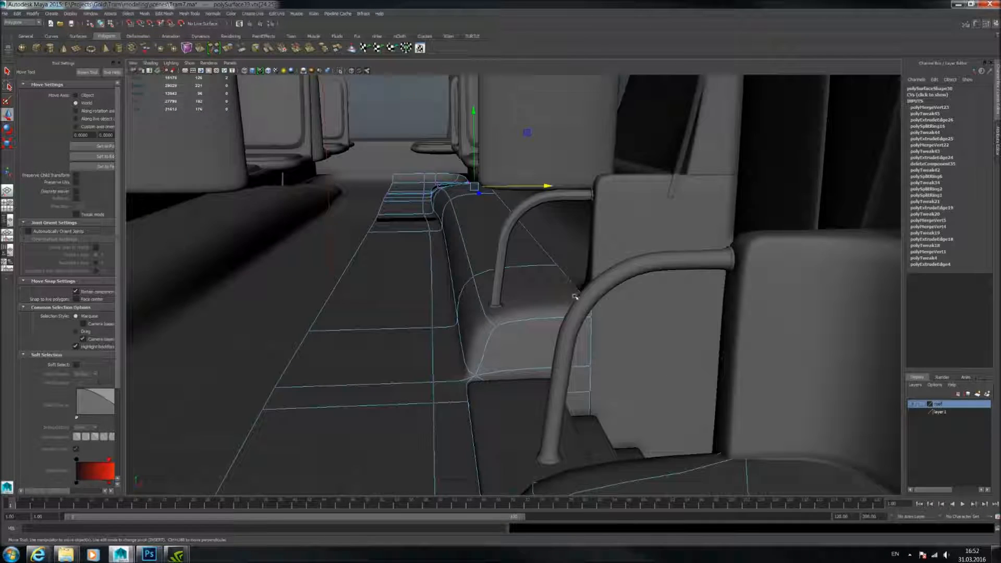
{"action": "scroll", "coordinate": [576, 297], "scroll_direction": "up", "scroll_amount": 3}
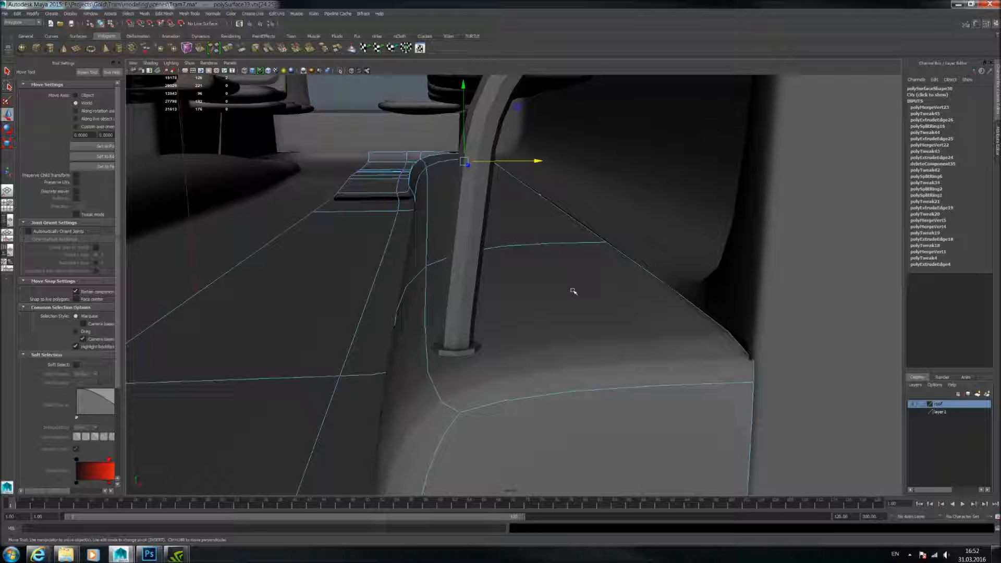
{"action": "key", "text": "1"}
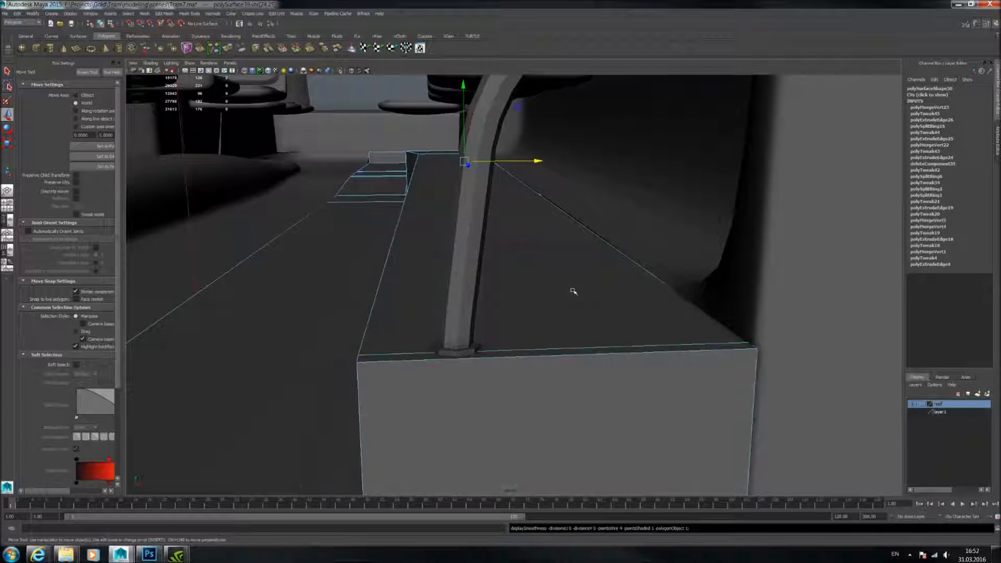
{"action": "scroll", "coordinate": [581, 287], "scroll_direction": "down", "scroll_amount": 3}
{"action": "left_click_drag", "start_coordinate": [599, 296], "coordinate": [588, 322], "text": "alt"}
{"action": "scroll", "coordinate": [545, 291], "scroll_direction": "up", "scroll_amount": 3}
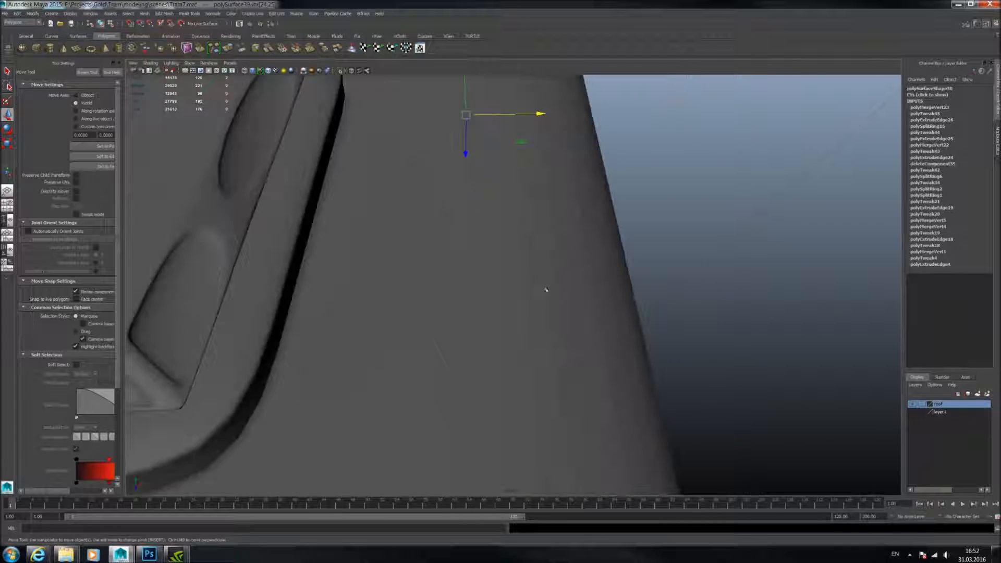
Toggle the roof layer's visibility and undo the last moves of the floor piece's border vertices.
{"action": "left_click_drag", "start_coordinate": [528, 286], "coordinate": [543, 280], "text": "alt"}
{"action": "left_click", "coordinate": [912, 404]}
{"action": "left_click_drag", "start_coordinate": [476, 254], "coordinate": [588, 245], "text": "alt"}
{"action": "scroll", "coordinate": [588, 246], "scroll_direction": "up", "scroll_amount": 3}
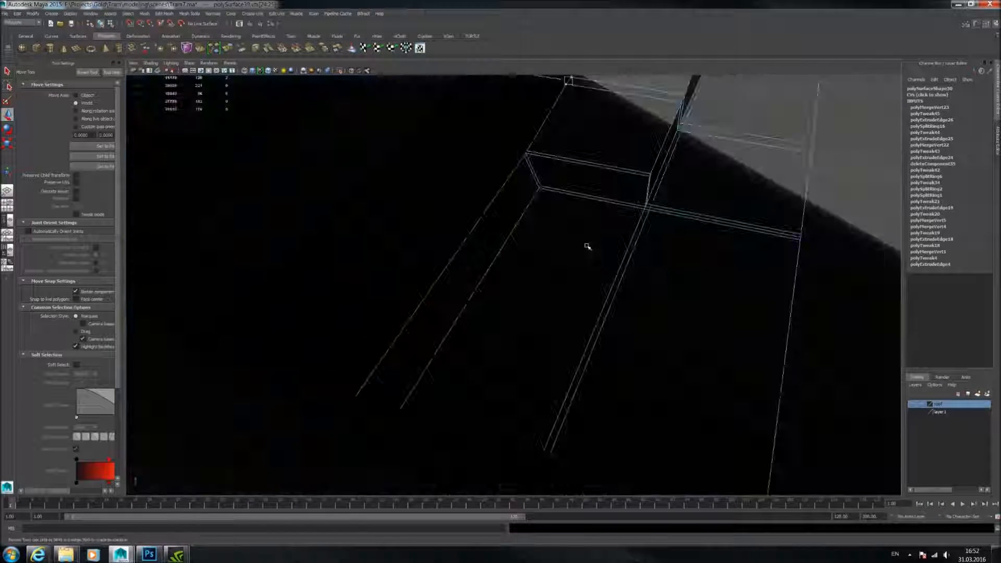
{"action": "middle_click_drag", "start_coordinate": [587, 246], "coordinate": [570, 309], "text": "alt"}
{"action": "left_click_drag", "start_coordinate": [570, 308], "coordinate": [579, 268], "text": "alt"}
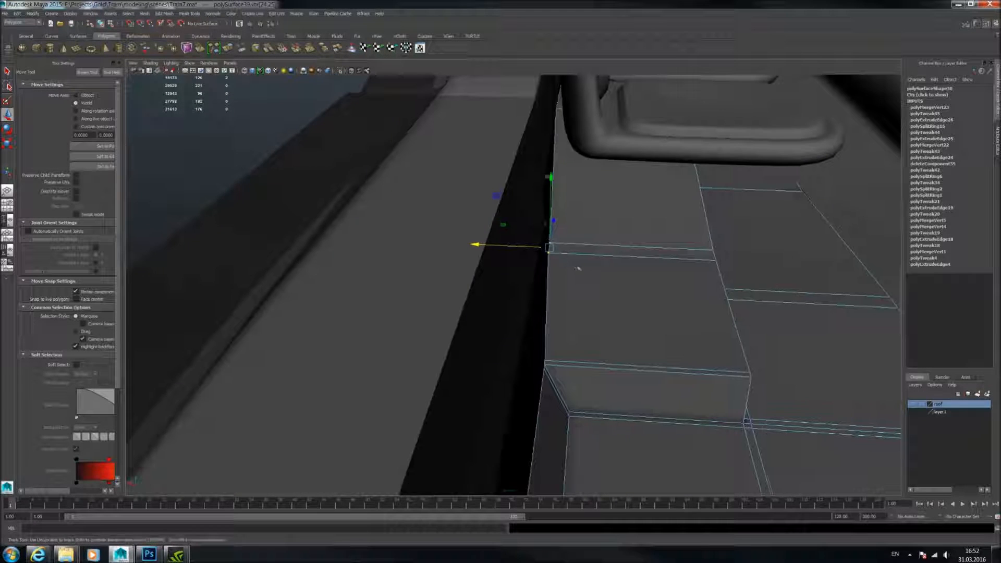
{"action": "key", "text": "ctrl+z"}
{"action": "key", "text": "ctrl+z"}
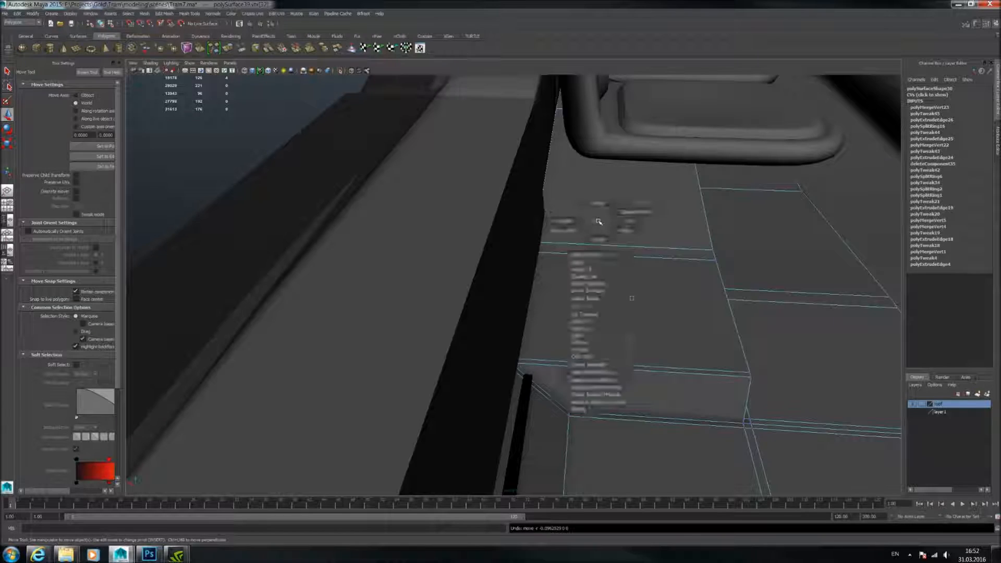
Select the vertices along the floor piece's wall-side border.
{"action": "key", "text": "F8"}
{"action": "key", "text": "f"}
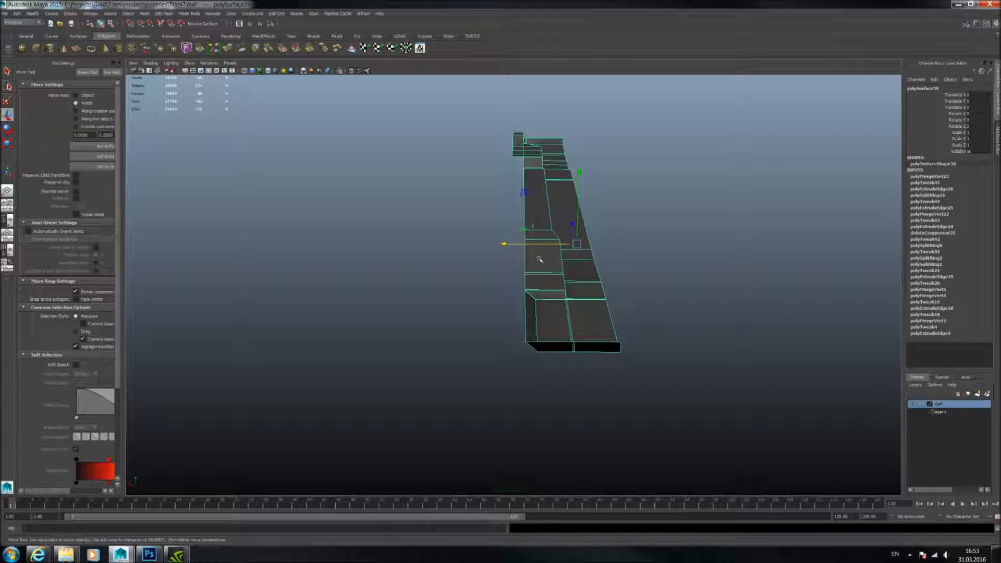
{"action": "right_click_drag", "start_coordinate": [540, 260], "coordinate": [490, 259]}
{"action": "left_click_drag", "start_coordinate": [741, 218], "coordinate": [536, 182], "text": "alt"}
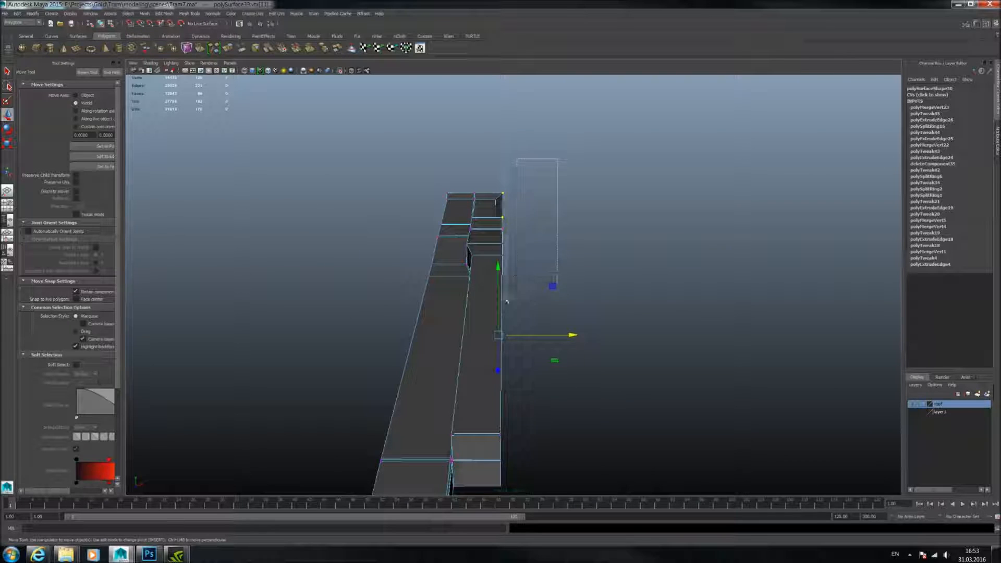
{"action": "left_click_drag", "start_coordinate": [499, 307], "coordinate": [528, 312], "text": "alt"}
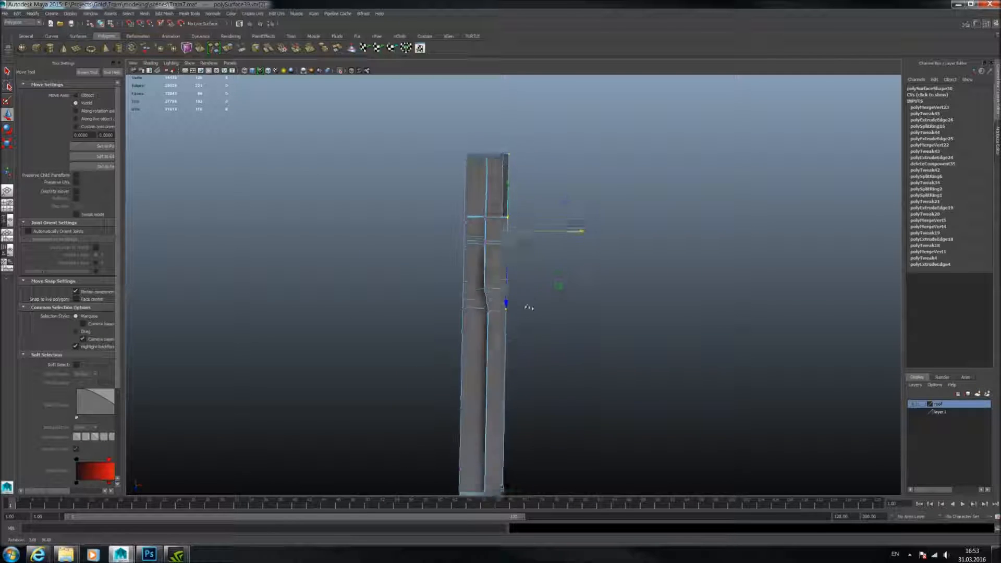
{"action": "left_click_drag", "start_coordinate": [531, 271], "coordinate": [526, 327], "text": "alt"}
{"action": "right_click_drag", "start_coordinate": [524, 260], "coordinate": [532, 210], "text": "alt"}
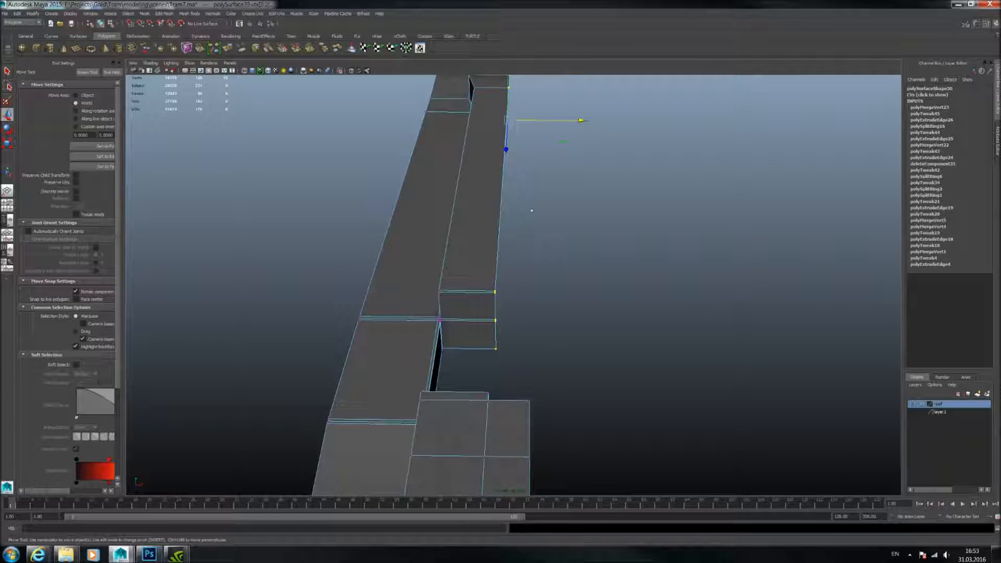
Examine the gap between the floor's wall-side border and the wall with the full tram displayed.
{"action": "left_click", "coordinate": [340, 71]}
{"action": "right_click_drag", "start_coordinate": [460, 161], "coordinate": [505, 219], "text": "alt"}
{"action": "middle_click_drag", "start_coordinate": [506, 219], "coordinate": [538, 271], "text": "alt"}
{"action": "left_click_drag", "start_coordinate": [539, 270], "coordinate": [484, 246], "text": "alt"}
{"action": "right_click_drag", "start_coordinate": [484, 246], "coordinate": [662, 240], "text": "alt"}
{"action": "left_click_drag", "start_coordinate": [661, 240], "coordinate": [631, 298], "text": "alt"}
{"action": "middle_click_drag", "start_coordinate": [630, 298], "coordinate": [646, 285], "text": "alt"}
{"action": "mouse_move", "coordinate": [646, 286]}
{"action": "left_mouse_down", "text": "alt"}
{"action": "mouse_move", "coordinate": [629, 291]}
{"action": "mouse_move", "coordinate": [642, 278]}
{"action": "left_mouse_up", "text": "alt"}
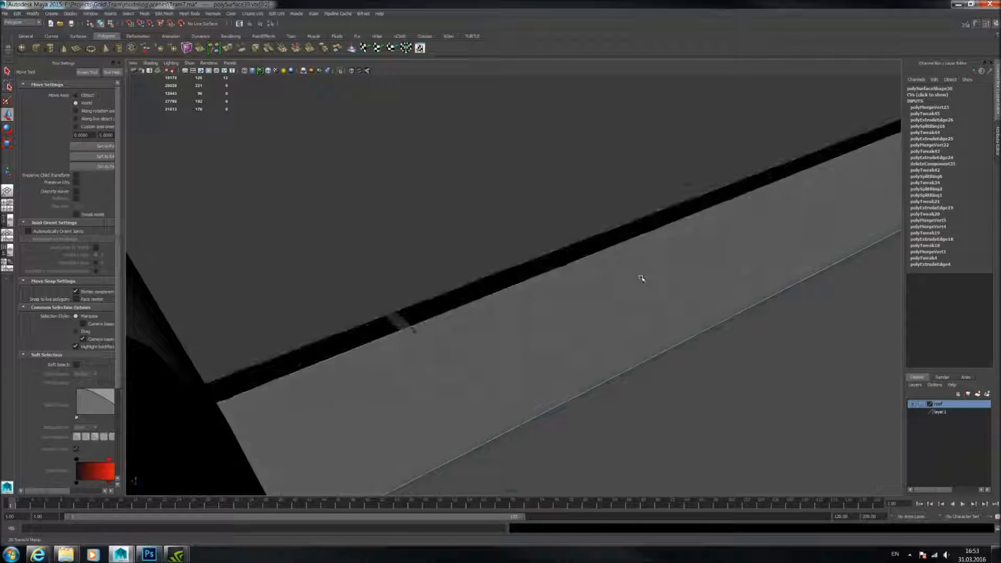
{"action": "scroll", "coordinate": [647, 280], "scroll_direction": "down", "scroll_amount": 5}
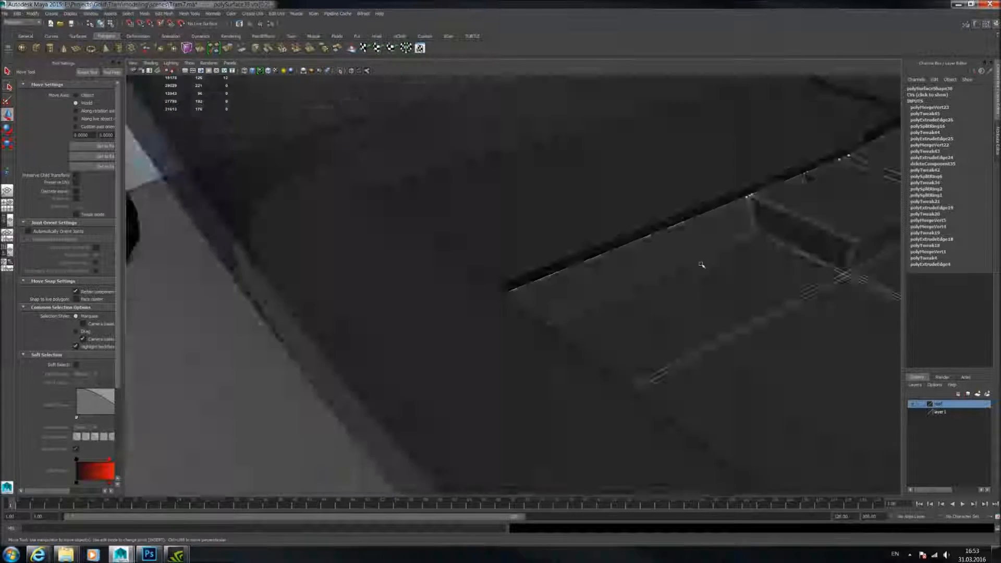
{"action": "left_click_drag", "start_coordinate": [702, 264], "coordinate": [693, 264], "text": "alt"}
{"action": "scroll", "coordinate": [693, 264], "scroll_direction": "up", "scroll_amount": 3}
{"action": "right_click_drag", "start_coordinate": [733, 252], "coordinate": [710, 231]}
{"action": "left_click", "coordinate": [705, 232]}
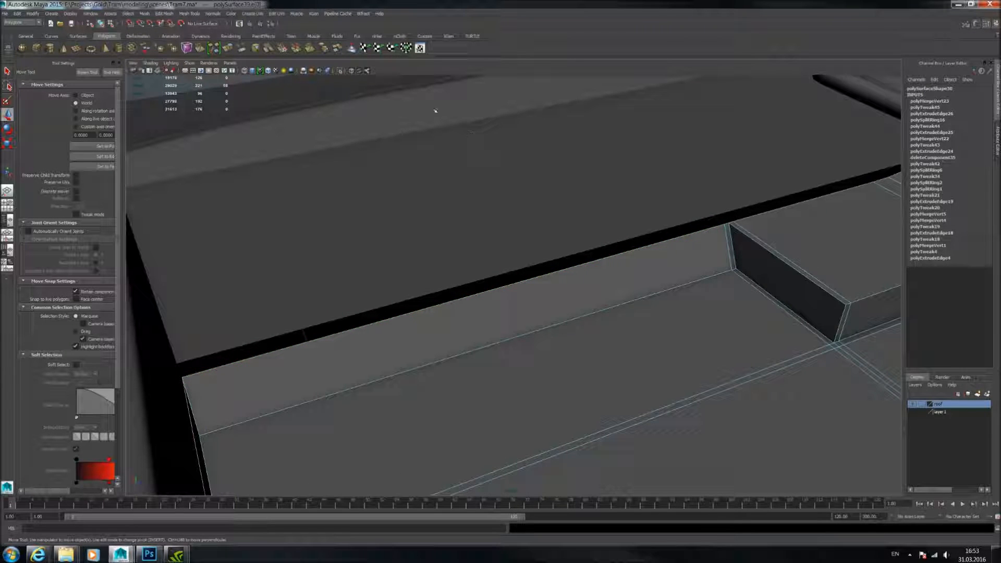
{"action": "left_click", "coordinate": [351, 71]}
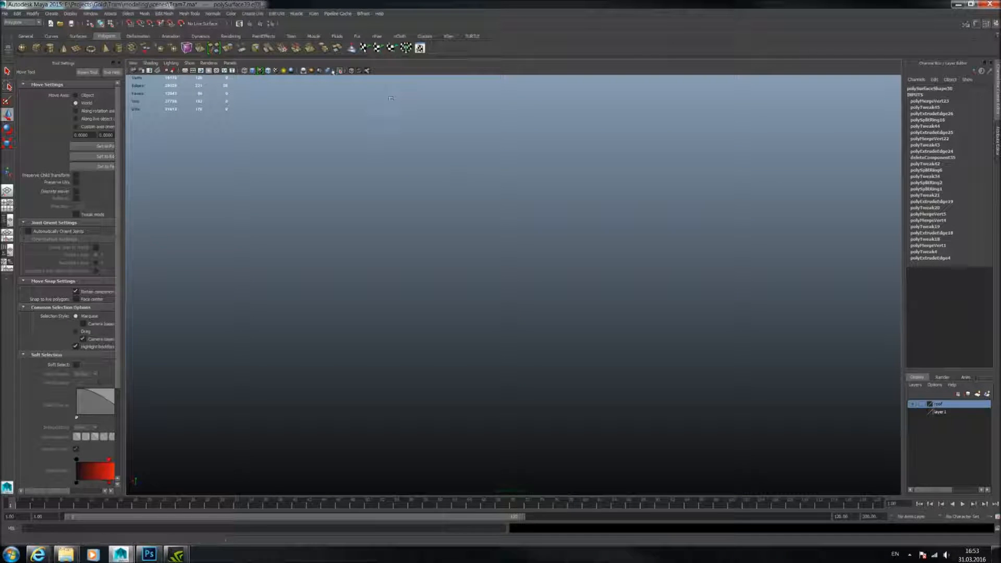
{"action": "left_click", "coordinate": [339, 71]}
Select the floor piece as an object and isolate it in the view.
{"action": "right_click", "coordinate": [574, 267]}
{"action": "right_click_drag", "start_coordinate": [600, 265], "coordinate": [610, 258]}
{"action": "left_click", "coordinate": [629, 273]}
{"action": "scroll", "coordinate": [628, 274], "scroll_direction": "up", "scroll_amount": 5}
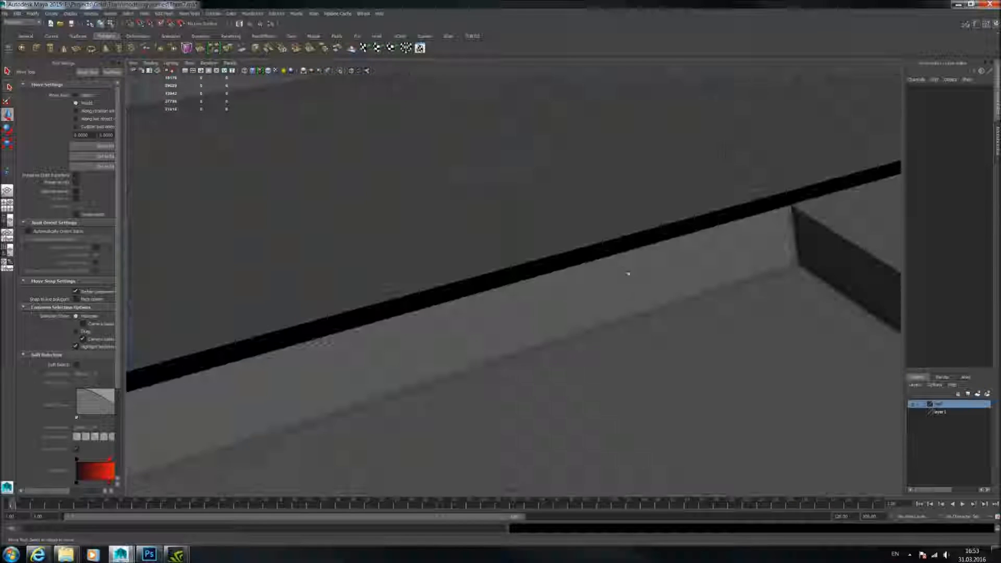
{"action": "left_click", "coordinate": [610, 286]}
{"action": "left_click", "coordinate": [339, 71]}
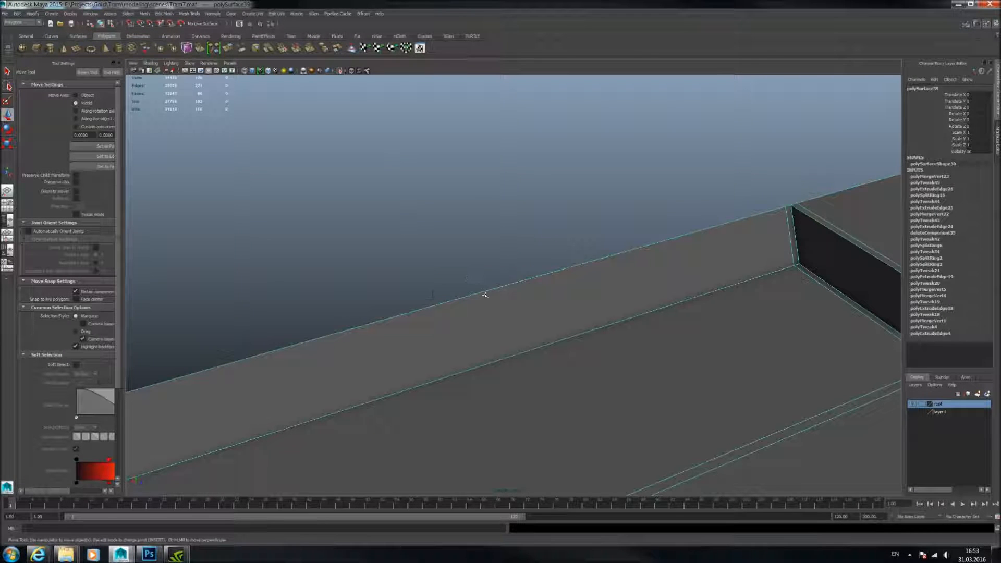
Select the floor piece's border edge loop and keep only the edges along its wall side selected.
{"action": "right_click_drag", "start_coordinate": [485, 293], "coordinate": [488, 265]}
{"action": "double_click", "coordinate": [490, 291]}
{"action": "scroll", "coordinate": [503, 252], "scroll_direction": "down", "scroll_amount": 10}
{"action": "left_click_drag", "start_coordinate": [502, 252], "coordinate": [395, 264], "text": "alt"}
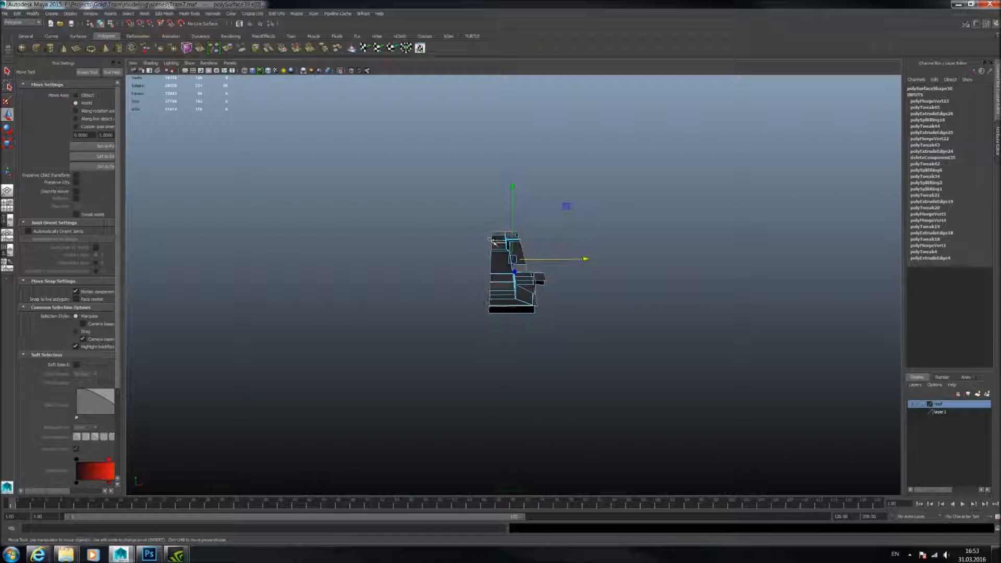
{"action": "left_click_drag", "start_coordinate": [550, 322], "coordinate": [616, 354], "text": "alt"}
{"action": "middle_click_drag", "start_coordinate": [615, 355], "coordinate": [467, 266], "text": "alt"}
{"action": "right_click_drag", "start_coordinate": [468, 265], "coordinate": [580, 309], "text": "alt"}
{"action": "left_click_drag", "start_coordinate": [485, 292], "coordinate": [632, 292], "text": "alt"}
{"action": "scroll", "coordinate": [505, 205], "scroll_direction": "down", "scroll_amount": 4}
{"action": "left_click_drag", "start_coordinate": [566, 211], "coordinate": [469, 230], "text": "ctrl"}
{"action": "scroll", "coordinate": [553, 217], "scroll_direction": "up", "scroll_amount": 6}
{"action": "left_click_drag", "start_coordinate": [557, 330], "coordinate": [414, 289], "text": "alt"}
{"action": "middle_click_drag", "start_coordinate": [413, 288], "coordinate": [556, 307], "text": "alt"}
{"action": "mouse_move", "coordinate": [471, 238]}
{"action": "left_mouse_down", "text": "alt"}
{"action": "mouse_move", "coordinate": [411, 214]}
{"action": "mouse_move", "coordinate": [554, 340]}
{"action": "mouse_move", "coordinate": [377, 221]}
{"action": "mouse_move", "coordinate": [571, 231]}
{"action": "mouse_move", "coordinate": [615, 245]}
{"action": "mouse_move", "coordinate": [527, 268]}
{"action": "mouse_move", "coordinate": [538, 240]}
{"action": "mouse_move", "coordinate": [641, 295]}
{"action": "mouse_move", "coordinate": [588, 256]}
{"action": "mouse_move", "coordinate": [653, 261]}
{"action": "mouse_move", "coordinate": [561, 292]}
{"action": "mouse_move", "coordinate": [574, 290]}
{"action": "mouse_move", "coordinate": [502, 295]}
{"action": "mouse_move", "coordinate": [516, 304]}
{"action": "mouse_move", "coordinate": [527, 259]}
{"action": "mouse_move", "coordinate": [469, 226]}
{"action": "left_mouse_up", "text": "alt"}
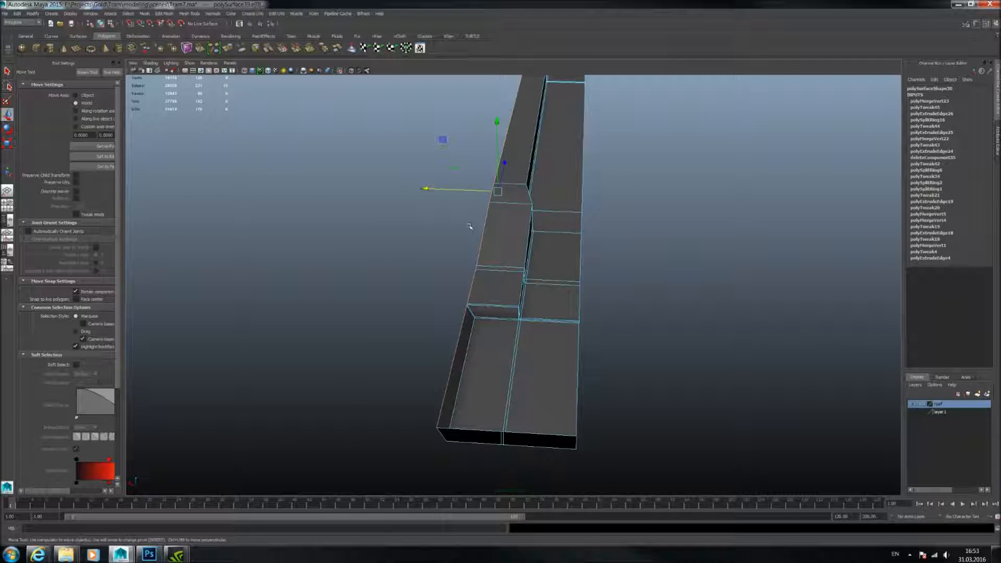
Extrude the selected wall-side border edges sideways into a narrow strip running along the floor piece.
{"action": "left_click", "coordinate": [228, 48]}
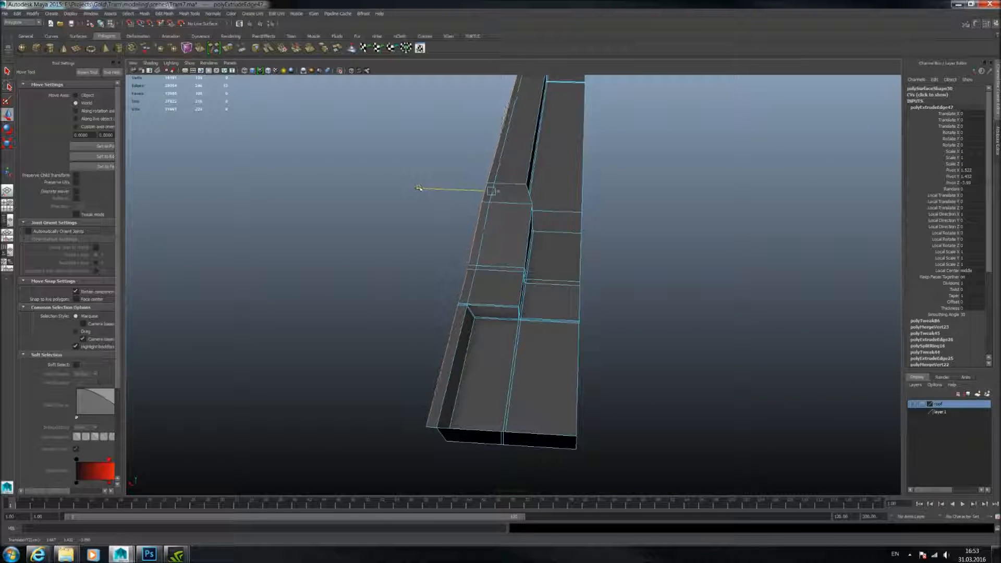
{"action": "left_click_drag", "start_coordinate": [486, 165], "coordinate": [490, 215], "text": "alt"}
{"action": "right_click_drag", "start_coordinate": [489, 214], "coordinate": [514, 226], "text": "alt"}
{"action": "left_click_drag", "start_coordinate": [508, 226], "coordinate": [521, 226], "text": "alt"}
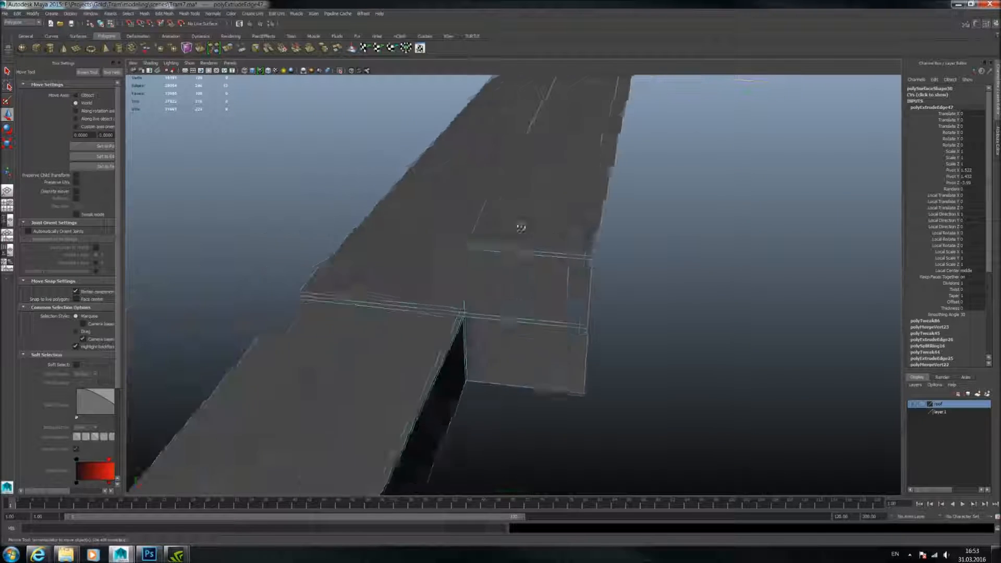
{"action": "right_click_drag", "start_coordinate": [521, 226], "coordinate": [589, 239], "text": "alt"}
{"action": "mouse_move", "coordinate": [629, 212]}
{"action": "middle_mouse_down", "text": "alt"}
{"action": "mouse_move", "coordinate": [590, 284]}
{"action": "mouse_move", "coordinate": [628, 282]}
{"action": "mouse_move", "coordinate": [610, 208]}
{"action": "middle_mouse_up", "text": "alt"}
{"action": "mouse_move", "coordinate": [609, 208]}
{"action": "left_mouse_down", "text": "alt"}
{"action": "mouse_move", "coordinate": [624, 179]}
{"action": "mouse_move", "coordinate": [601, 201]}
{"action": "left_mouse_up", "text": "alt"}
{"action": "middle_click_drag", "start_coordinate": [601, 201], "coordinate": [565, 270], "text": "alt"}
{"action": "left_click_drag", "start_coordinate": [573, 190], "coordinate": [565, 223], "text": "alt"}
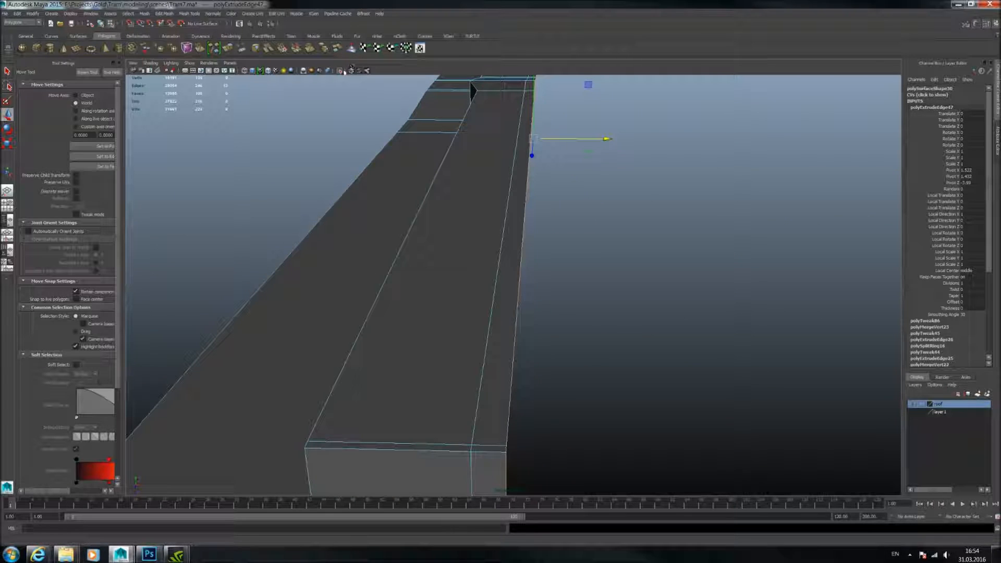
Restore the full tram display and extend the extruded border sideways to meet the wall.
{"action": "left_click", "coordinate": [340, 73]}
{"action": "mouse_move", "coordinate": [477, 258]}
{"action": "left_mouse_down", "text": "alt"}
{"action": "mouse_move", "coordinate": [476, 225]}
{"action": "mouse_move", "coordinate": [474, 243]}
{"action": "left_mouse_up", "text": "alt"}
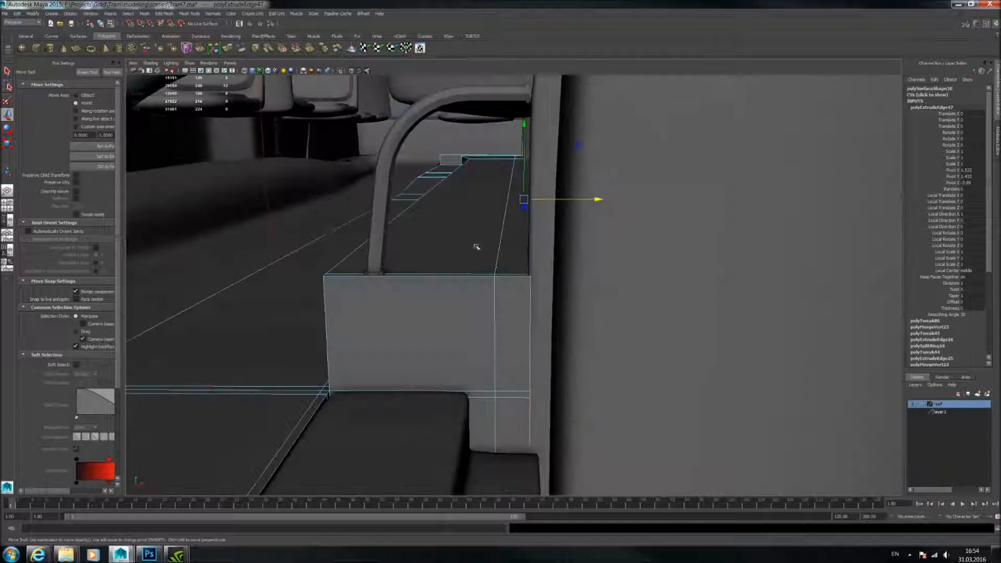
{"action": "middle_click_drag", "start_coordinate": [474, 244], "coordinate": [507, 235], "text": "alt"}
{"action": "left_click_drag", "start_coordinate": [516, 248], "coordinate": [577, 260], "text": "alt"}
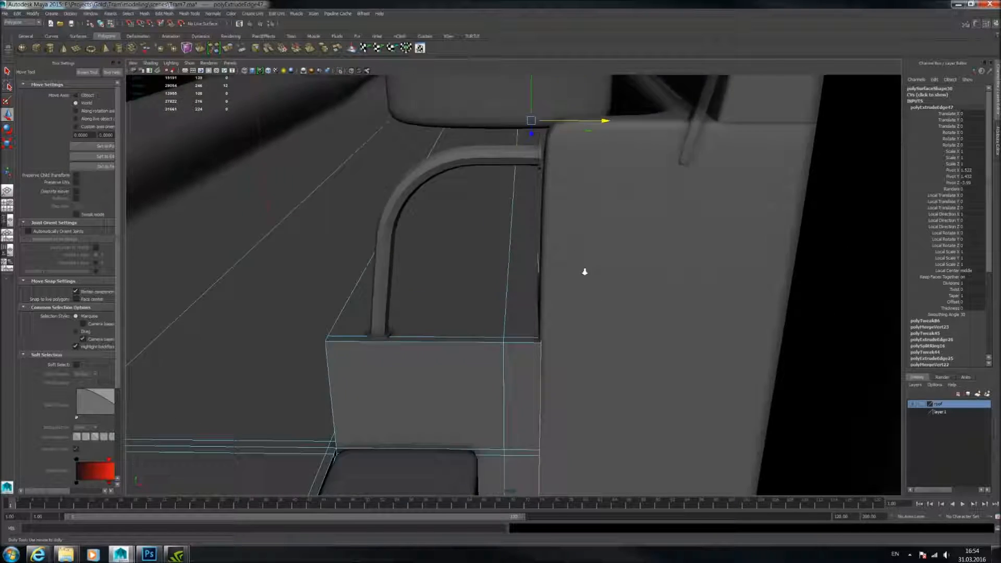
{"action": "right_click_drag", "start_coordinate": [577, 259], "coordinate": [607, 169], "text": "alt"}
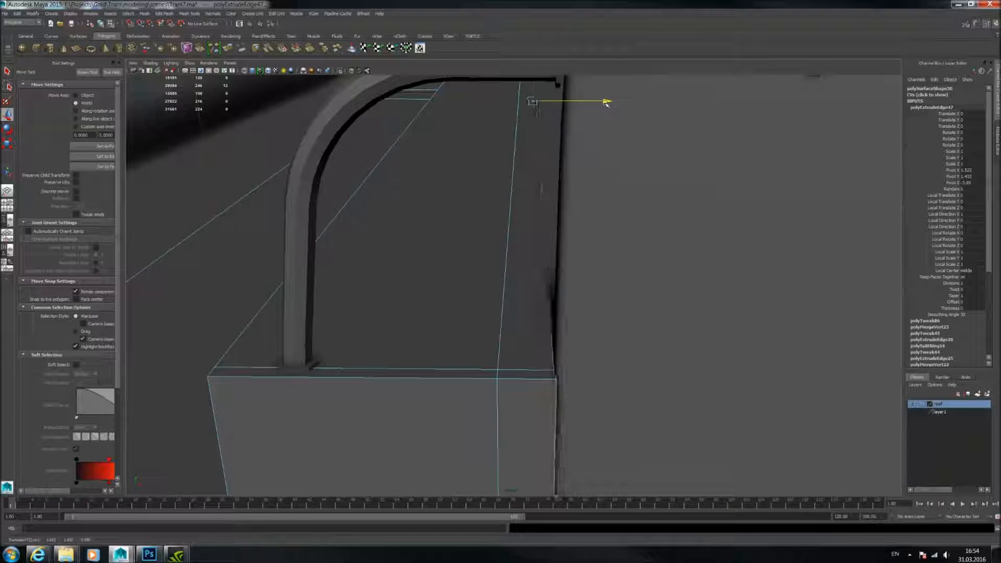
Reselect the floor piece and isolate it again to expose the edges of the extruded strip.
{"action": "left_click", "coordinate": [629, 200]}
{"action": "right_click_drag", "start_coordinate": [619, 226], "coordinate": [608, 258]}
{"action": "left_click", "coordinate": [507, 313]}
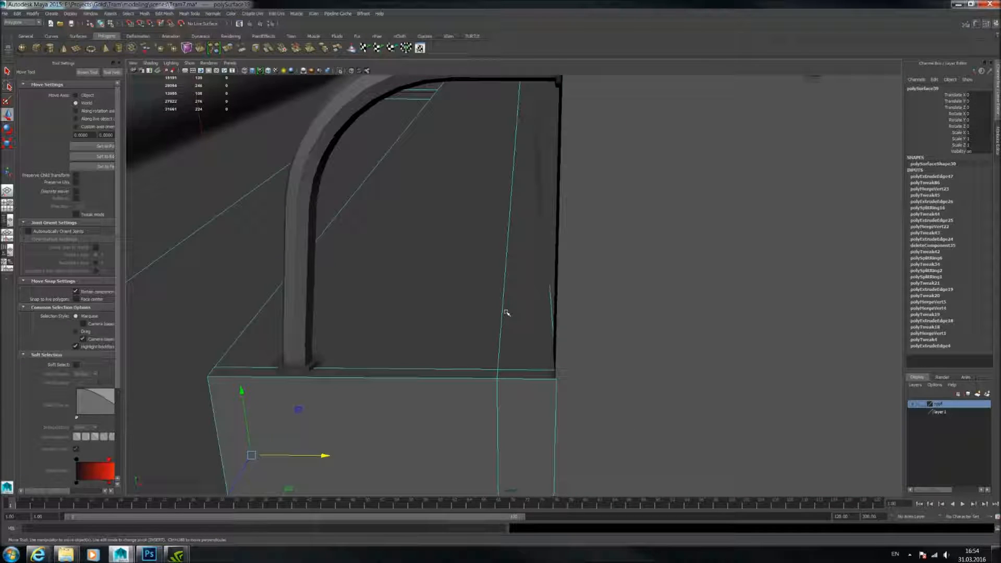
{"action": "key", "text": "f"}
{"action": "right_click_drag", "start_coordinate": [509, 267], "coordinate": [498, 277]}
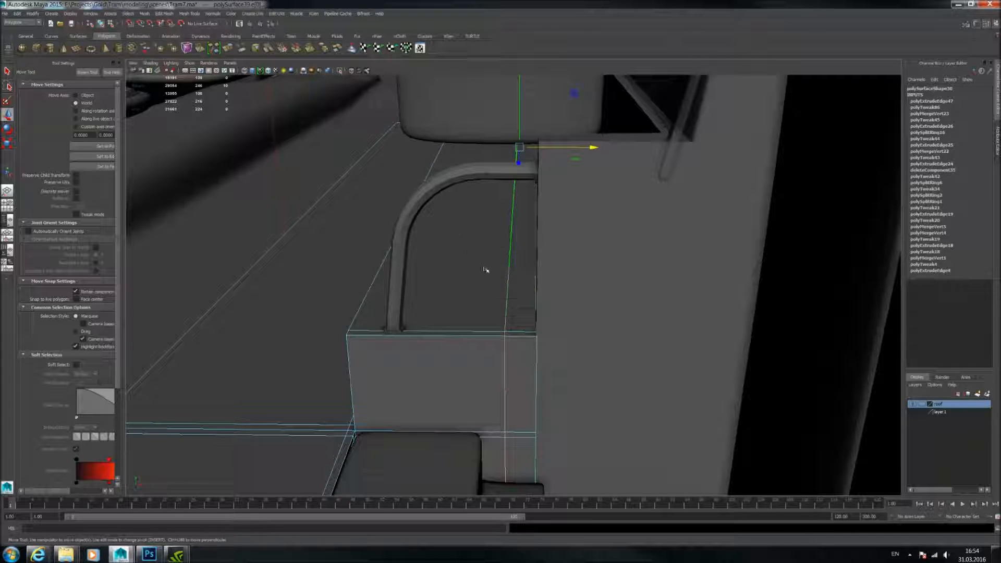
{"action": "left_click", "coordinate": [486, 266]}
{"action": "key", "text": "F8"}
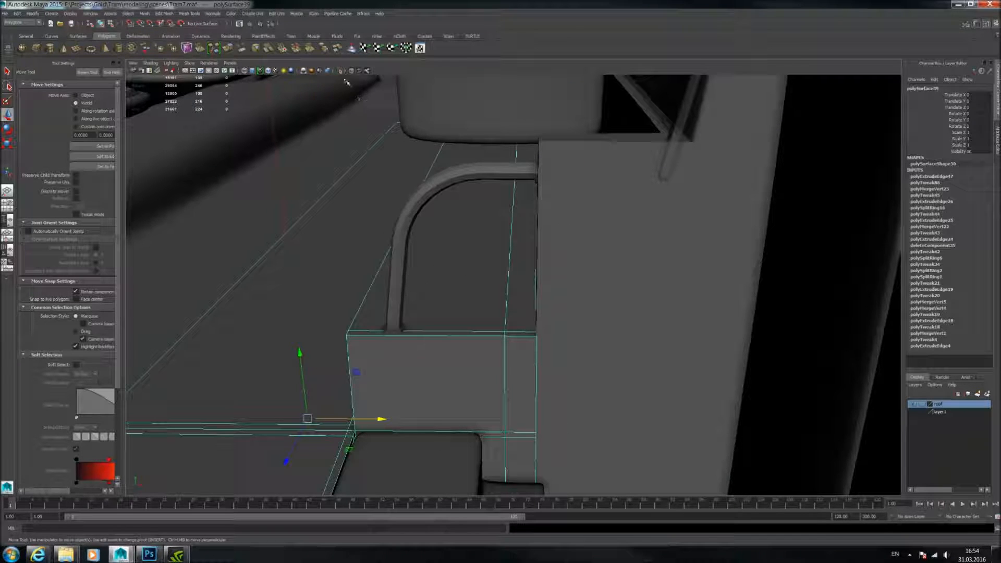
{"action": "left_click", "coordinate": [340, 71]}
Select the strip's inner edge loop and shift it sideways closer to the wall, with the full tram shown for reference.
{"action": "left_click", "coordinate": [502, 227]}
{"action": "left_click_drag", "start_coordinate": [513, 253], "coordinate": [519, 320], "text": "alt"}
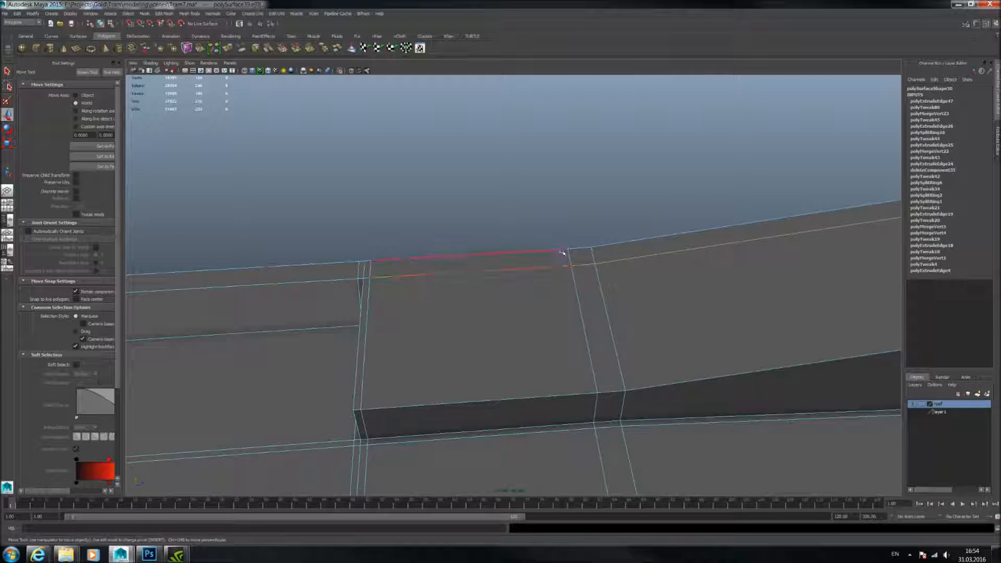
{"action": "left_click_drag", "start_coordinate": [628, 300], "coordinate": [600, 308], "text": "alt"}
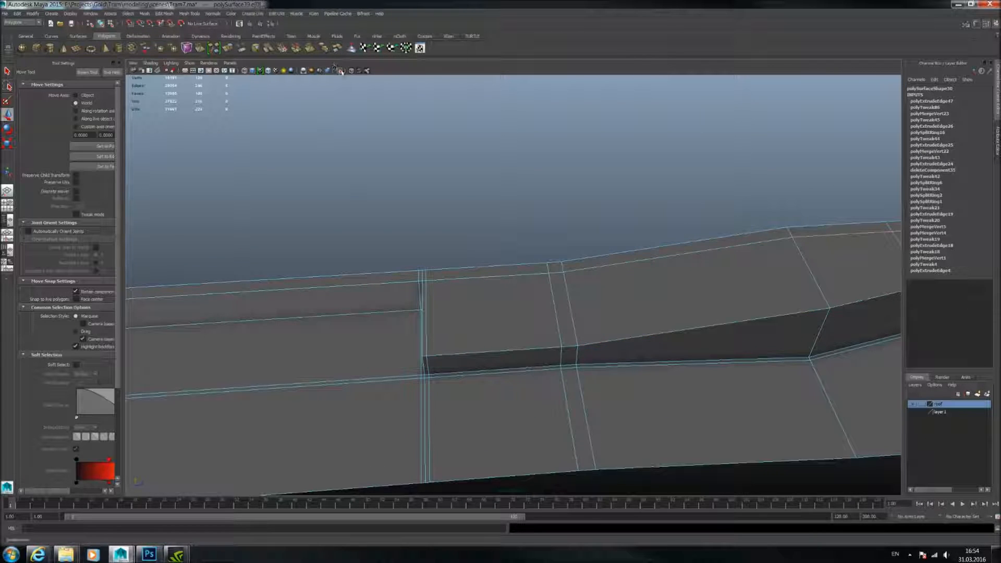
{"action": "left_click", "coordinate": [341, 70]}
{"action": "left_click_drag", "start_coordinate": [471, 266], "coordinate": [505, 306], "text": "alt"}
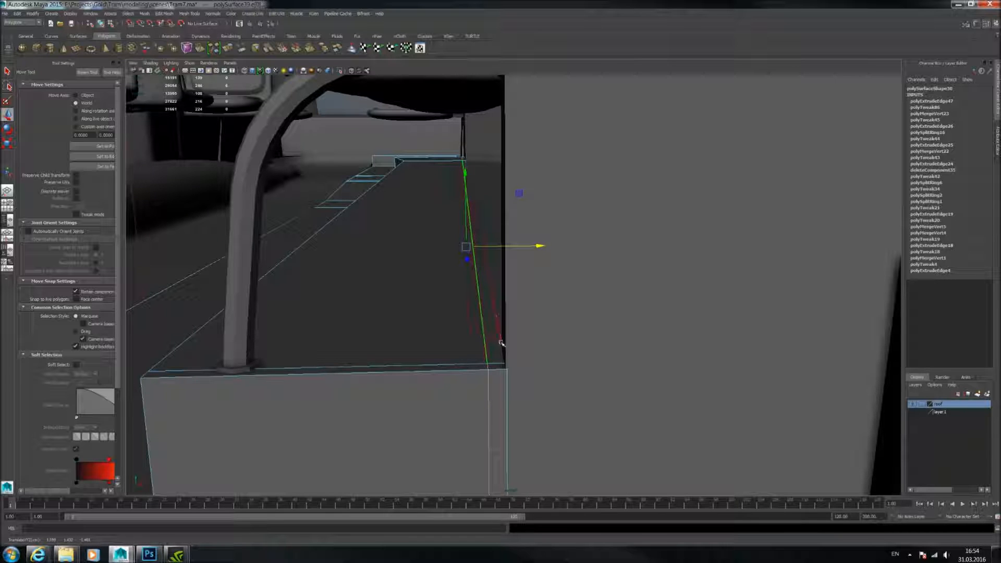
Preview the floor piece and adjoining wall smoothed and inspect the seam in the corner where they meet.
{"action": "right_click_drag", "start_coordinate": [420, 292], "coordinate": [461, 282]}
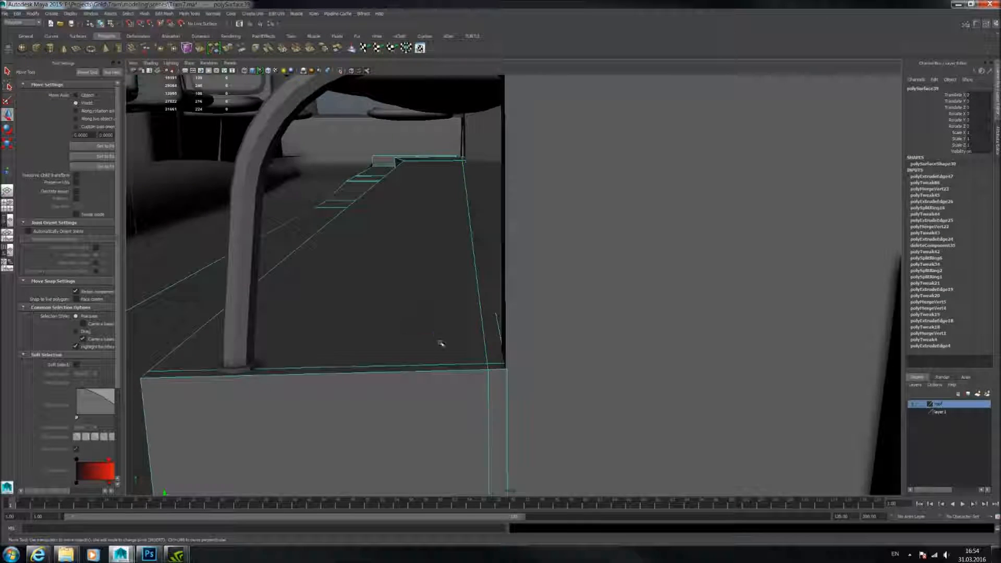
{"action": "scroll", "coordinate": [481, 356], "scroll_direction": "down", "scroll_amount": 5}
{"action": "key", "text": "3"}
{"action": "scroll", "coordinate": [510, 360], "scroll_direction": "up", "scroll_amount": 3}
{"action": "left_click_drag", "start_coordinate": [509, 359], "coordinate": [624, 451], "text": "alt"}
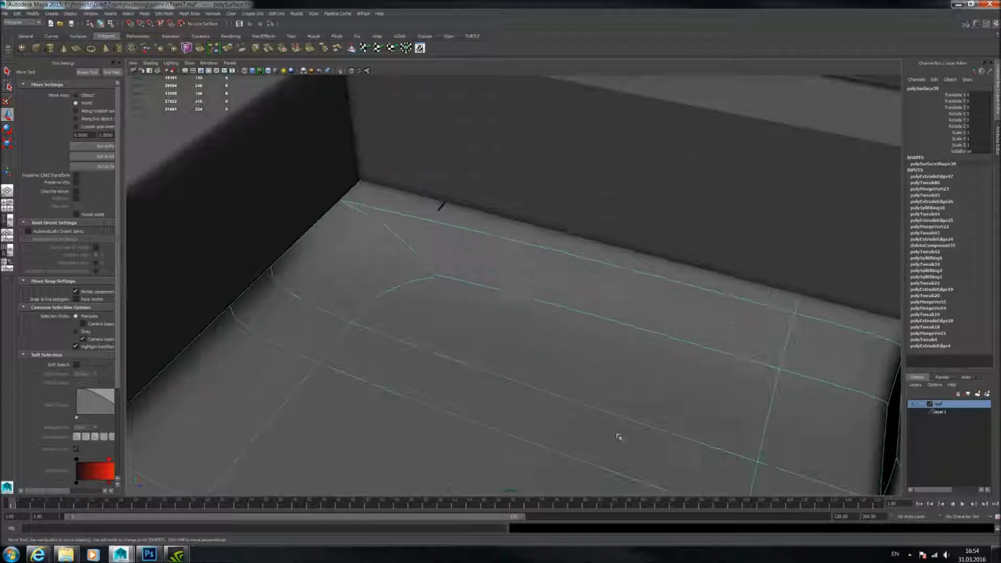
{"action": "left_click_drag", "start_coordinate": [477, 286], "coordinate": [483, 232], "text": "alt"}
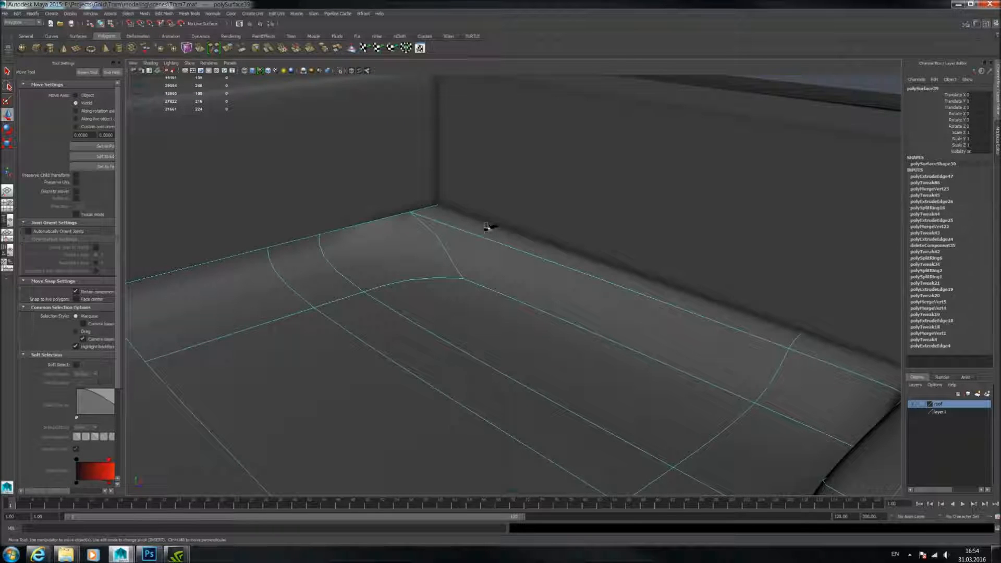
{"action": "left_click", "coordinate": [546, 211]}
{"action": "key", "text": "3"}
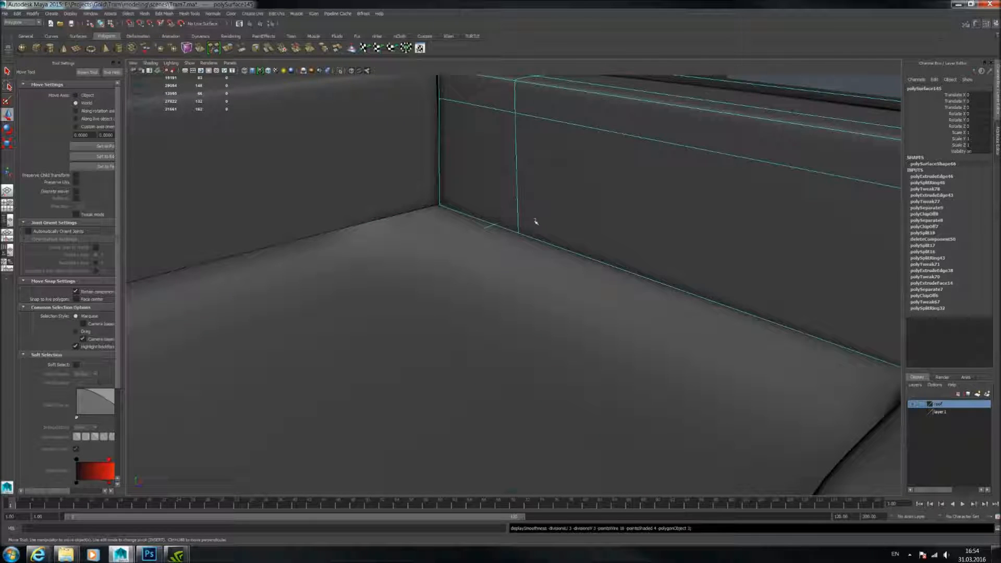
Move the floor's narrow border face vertically along the wall, working unsmoothed, and return the floor piece to smooth display.
{"action": "left_click", "coordinate": [443, 230]}
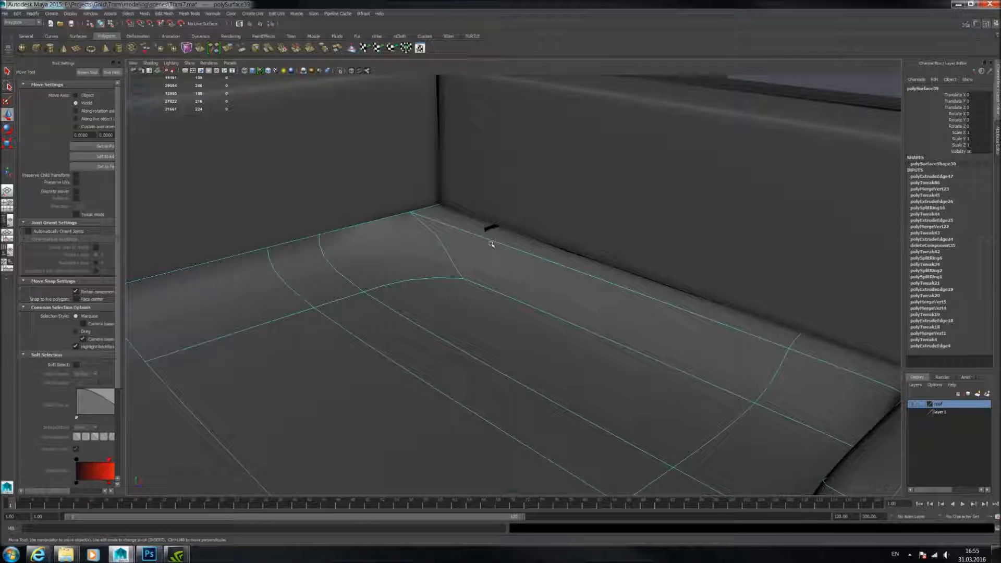
{"action": "key", "text": "1"}
{"action": "left_click_drag", "start_coordinate": [517, 242], "coordinate": [474, 315], "text": "alt"}
{"action": "right_click_drag", "start_coordinate": [474, 315], "coordinate": [489, 311]}
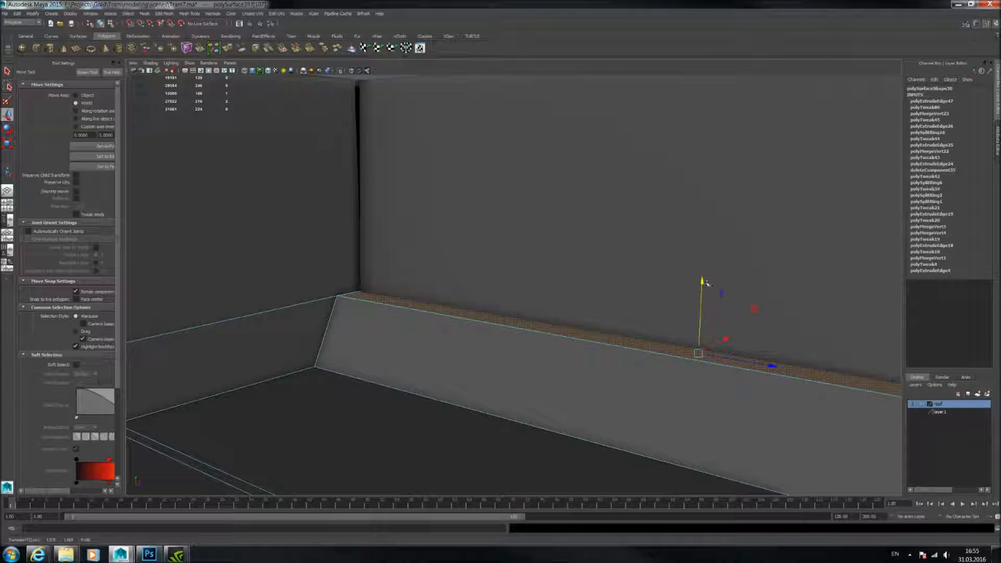
{"action": "left_click", "coordinate": [661, 300]}
{"action": "left_click", "coordinate": [432, 334]}
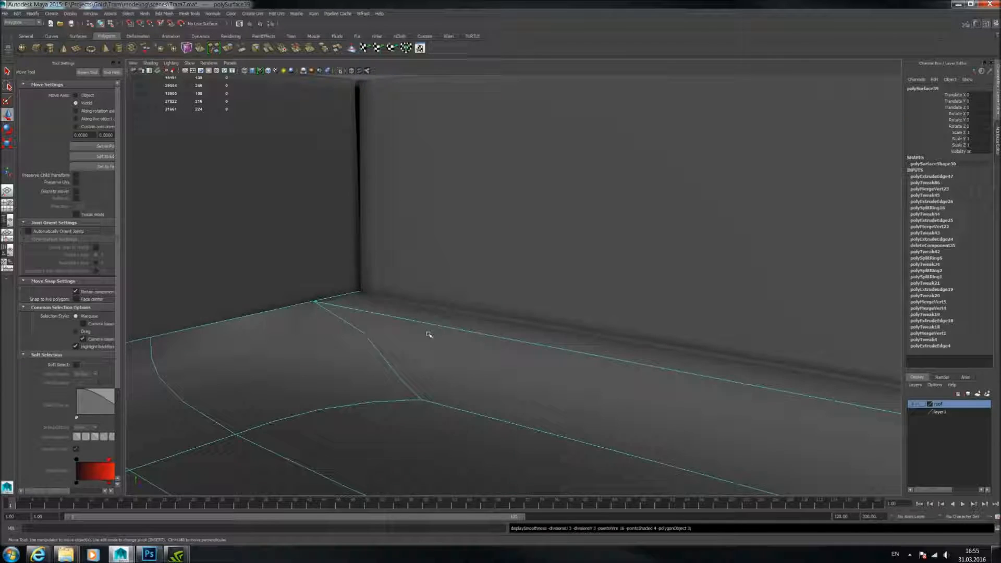
Inspect a neighbouring body part in isolation and restore the full tram display.
{"action": "left_click_drag", "start_coordinate": [449, 327], "coordinate": [551, 204], "text": "alt"}
{"action": "middle_click_drag", "start_coordinate": [551, 204], "coordinate": [582, 270], "text": "alt"}
{"action": "left_click", "coordinate": [582, 270]}
{"action": "left_click_drag", "start_coordinate": [710, 275], "coordinate": [570, 280], "text": "alt"}
{"action": "key", "text": "ctrl+1"}
{"action": "left_click_drag", "start_coordinate": [652, 279], "coordinate": [595, 282], "text": "alt"}
{"action": "left_click", "coordinate": [339, 71]}
Check the body panels around the wheels and the adjoining parts in smoothed and unsmoothed display.
{"action": "left_click_drag", "start_coordinate": [381, 148], "coordinate": [449, 226], "text": "alt"}
{"action": "key", "text": "3"}
{"action": "middle_click_drag", "start_coordinate": [449, 226], "coordinate": [581, 282], "text": "alt"}
{"action": "left_click", "coordinate": [581, 283]}
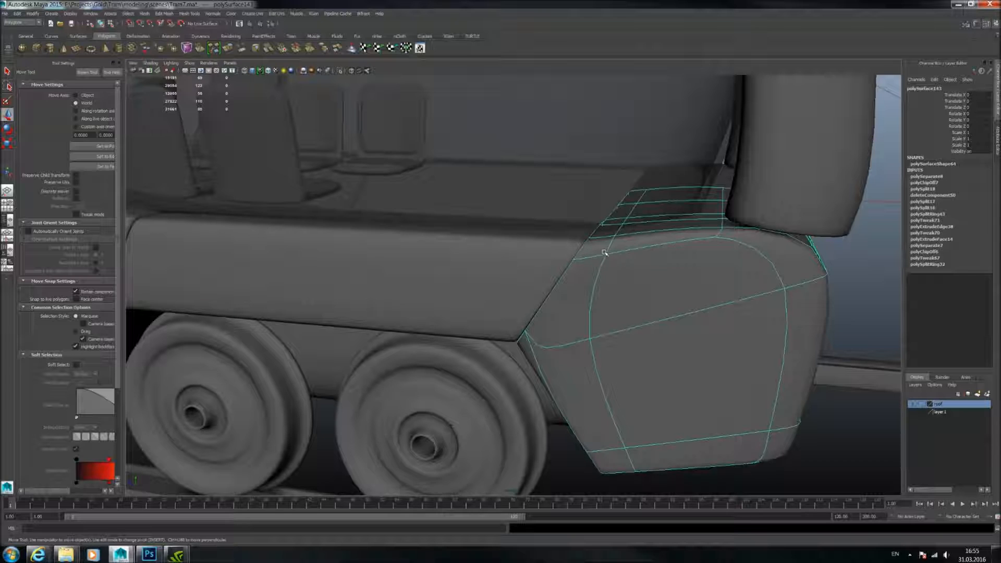
{"action": "left_click_drag", "start_coordinate": [642, 254], "coordinate": [508, 282], "text": "alt"}
{"action": "left_click", "coordinate": [566, 232]}
{"action": "key", "text": "1"}
{"action": "left_click_drag", "start_coordinate": [568, 235], "coordinate": [339, 321], "text": "alt"}
{"action": "scroll", "coordinate": [445, 333], "scroll_direction": "down", "scroll_amount": 10}
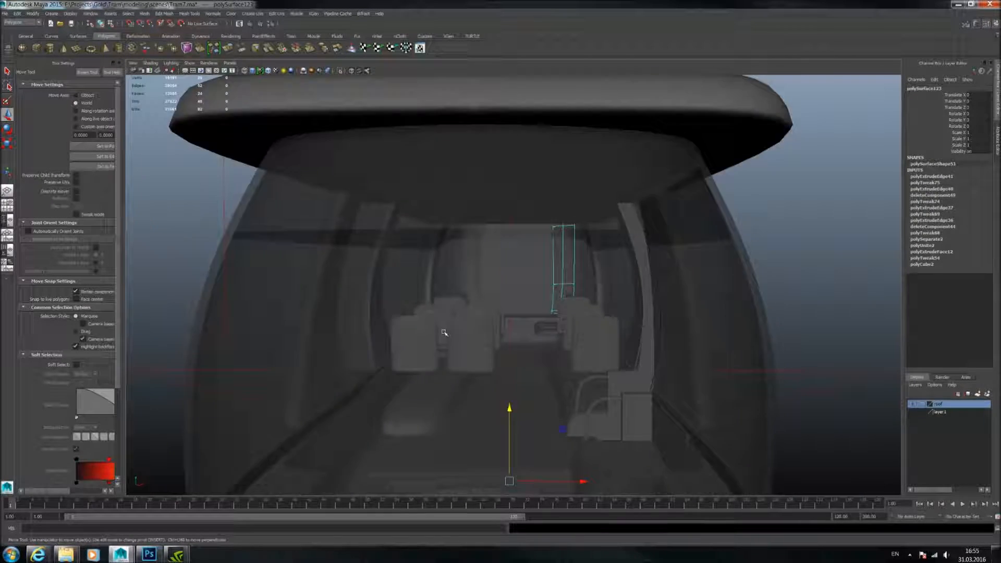
Clear the selection and examine the tram's interior, front end and wheels from several outside angles.
{"action": "scroll", "coordinate": [444, 332], "scroll_direction": "down", "scroll_amount": 5}
{"action": "scroll", "coordinate": [540, 306], "scroll_direction": "up", "scroll_amount": 5}
{"action": "left_click_drag", "start_coordinate": [540, 306], "coordinate": [440, 316], "text": "alt"}
{"action": "middle_click_drag", "start_coordinate": [459, 315], "coordinate": [523, 305], "text": "alt"}
{"action": "left_click_drag", "start_coordinate": [454, 304], "coordinate": [420, 295], "text": "alt"}
{"action": "left_click", "coordinate": [419, 296]}
{"action": "left_click", "coordinate": [627, 349]}
{"action": "left_click_drag", "start_coordinate": [490, 334], "coordinate": [578, 328], "text": "alt"}
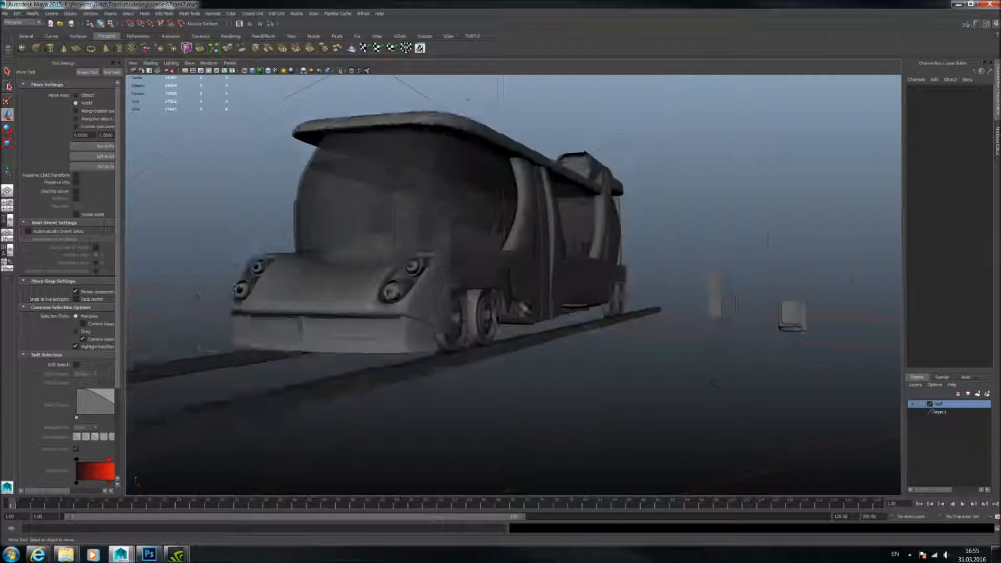
{"action": "right_click_drag", "start_coordinate": [537, 323], "coordinate": [579, 317], "text": "alt"}
{"action": "left_click_drag", "start_coordinate": [553, 320], "coordinate": [584, 326], "text": "alt"}
{"action": "right_click_drag", "start_coordinate": [584, 326], "coordinate": [604, 330], "text": "alt"}
{"action": "left_click_drag", "start_coordinate": [603, 330], "coordinate": [532, 285], "text": "alt"}
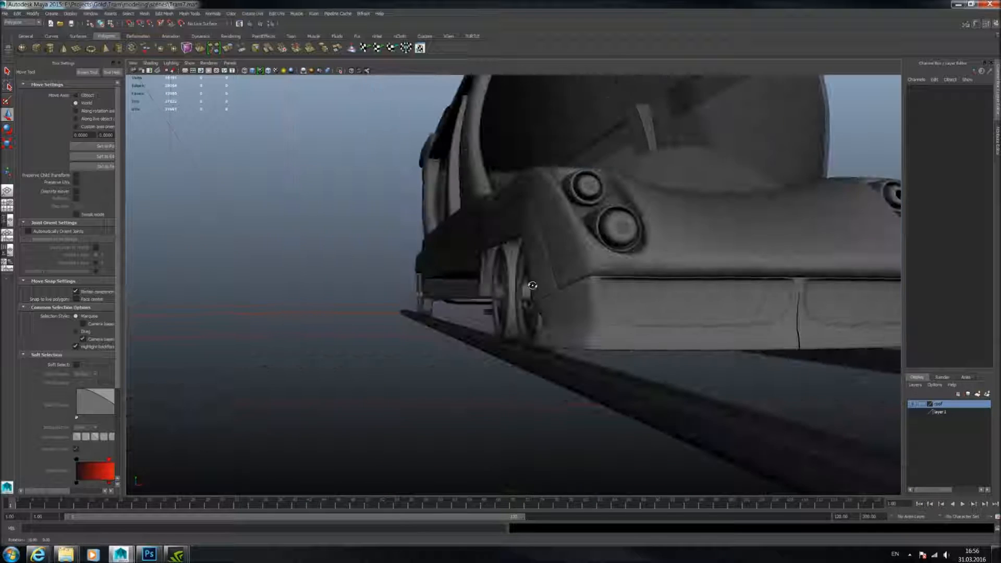
Examine the tram's front wheels, roof hatches and the recessed ends of the two raised roof housings.
{"action": "middle_click_drag", "start_coordinate": [560, 290], "coordinate": [477, 290], "text": "alt"}
{"action": "left_click_drag", "start_coordinate": [477, 289], "coordinate": [576, 296], "text": "alt"}
{"action": "middle_click_drag", "start_coordinate": [575, 296], "coordinate": [626, 322], "text": "alt"}
{"action": "scroll", "coordinate": [605, 306], "scroll_direction": "up", "scroll_amount": 2}
{"action": "left_click_drag", "start_coordinate": [606, 306], "coordinate": [472, 204], "text": "alt"}
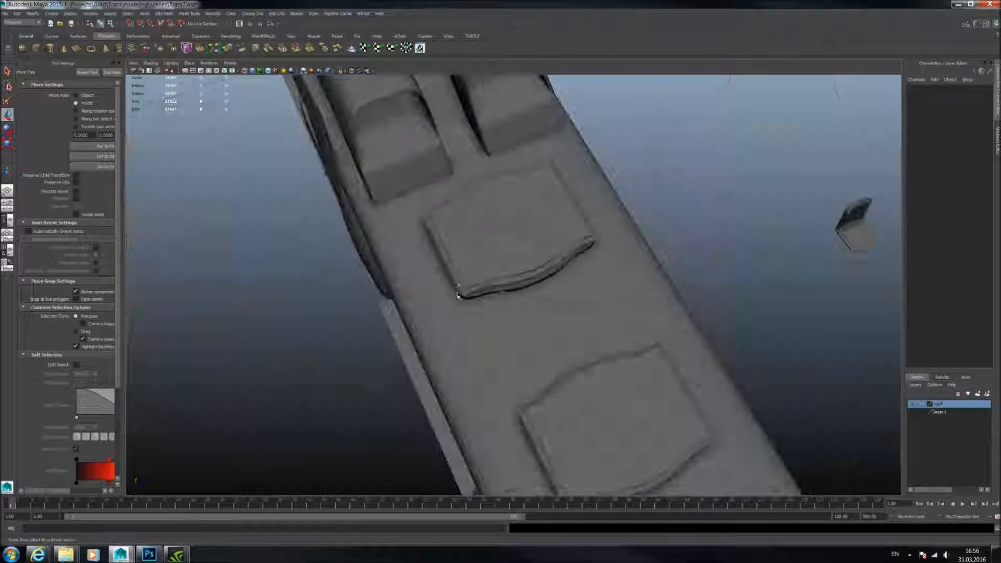
{"action": "middle_click_drag", "start_coordinate": [472, 203], "coordinate": [511, 399], "text": "alt"}
{"action": "left_click_drag", "start_coordinate": [511, 399], "coordinate": [485, 394], "text": "alt"}
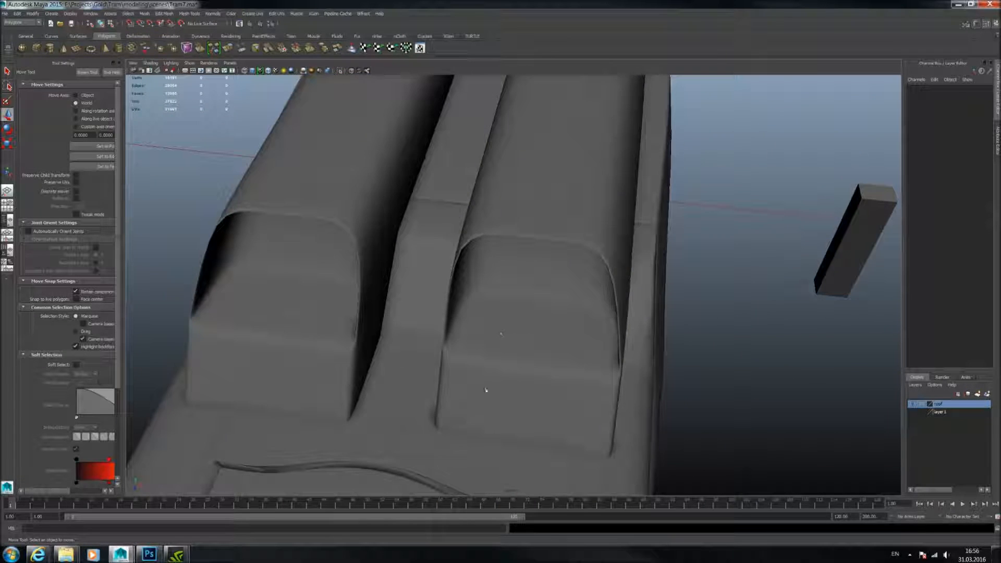
Try shifting the upper corner edges of one raised roof housing's recess sideways, and preview the piece smoothed.
{"action": "left_click", "coordinate": [503, 318]}
{"action": "left_click_drag", "start_coordinate": [536, 289], "coordinate": [498, 391], "text": "alt"}
{"action": "scroll", "coordinate": [498, 391], "scroll_direction": "up", "scroll_amount": 5}
{"action": "right_click_drag", "start_coordinate": [444, 290], "coordinate": [444, 272]}
{"action": "left_click", "coordinate": [414, 262]}
{"action": "left_click_drag", "start_coordinate": [484, 261], "coordinate": [498, 261]}
{"action": "left_click", "coordinate": [702, 264]}
{"action": "middle_click_drag", "start_coordinate": [809, 259], "coordinate": [771, 257]}
{"action": "key", "text": "3"}
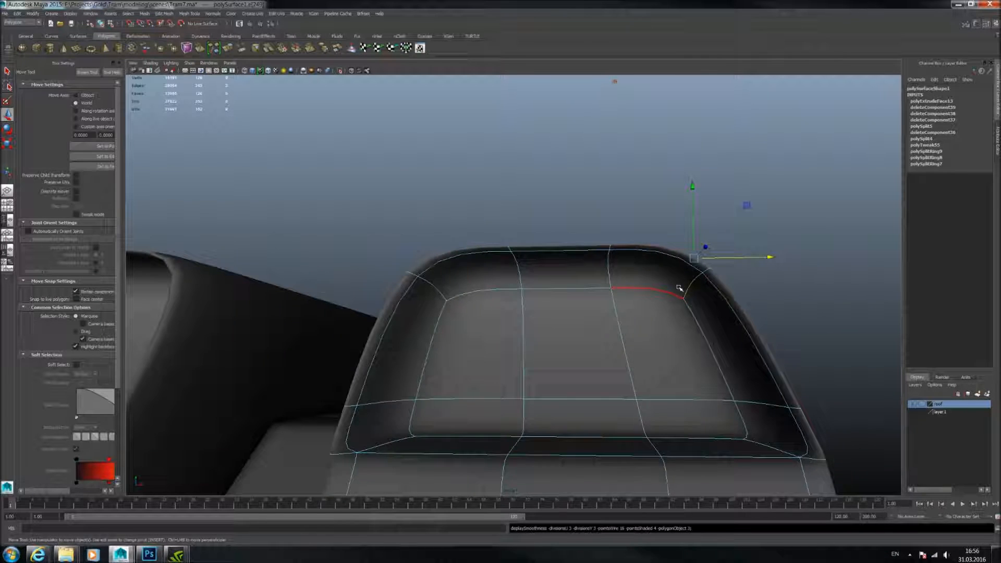
Compare the edited roof housing with its neighbour in smoothed display, and switch it back to unsmoothed display.
{"action": "scroll", "coordinate": [695, 281], "scroll_direction": "down", "scroll_amount": 4}
{"action": "key", "text": "F8"}
{"action": "left_click_drag", "start_coordinate": [644, 290], "coordinate": [693, 287], "text": "alt"}
{"action": "left_click", "coordinate": [693, 288]}
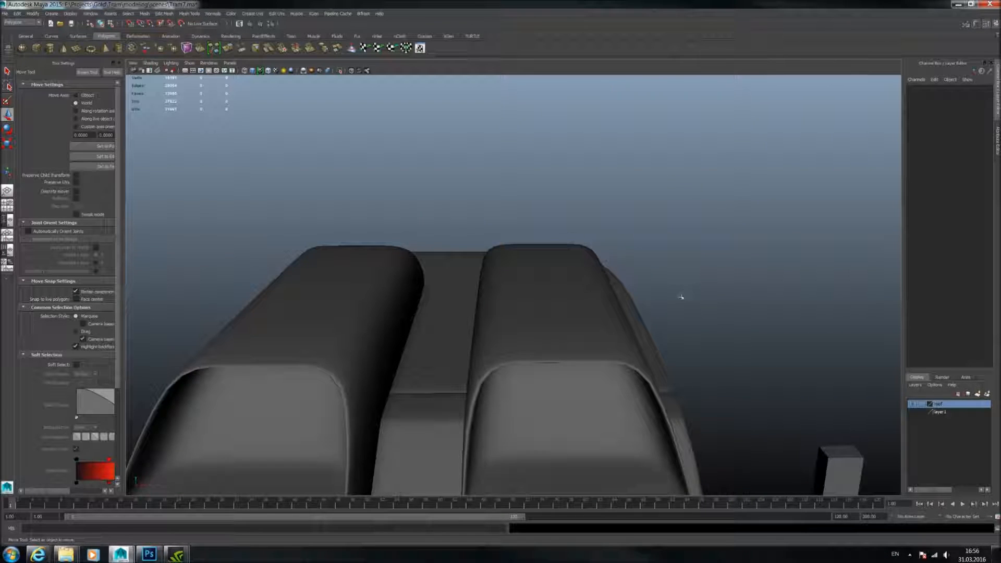
{"action": "middle_click_drag", "start_coordinate": [681, 297], "coordinate": [686, 286], "text": "alt"}
{"action": "left_click_drag", "start_coordinate": [687, 286], "coordinate": [605, 292], "text": "alt"}
{"action": "left_click", "coordinate": [605, 290]}
{"action": "key", "text": "1"}
{"action": "left_click", "coordinate": [678, 251]}
Undo the corner edge changes on the roof housing, and return it to object mode in smooth display.
{"action": "key", "text": "ctrl+z"}
{"action": "key", "text": "ctrl+z"}
{"action": "key", "text": "ctrl+z"}
{"action": "key", "text": "ctrl+z"}
{"action": "key", "text": "ctrl+z"}
{"action": "key", "text": "ctrl+z"}
{"action": "key", "text": "ctrl+z"}
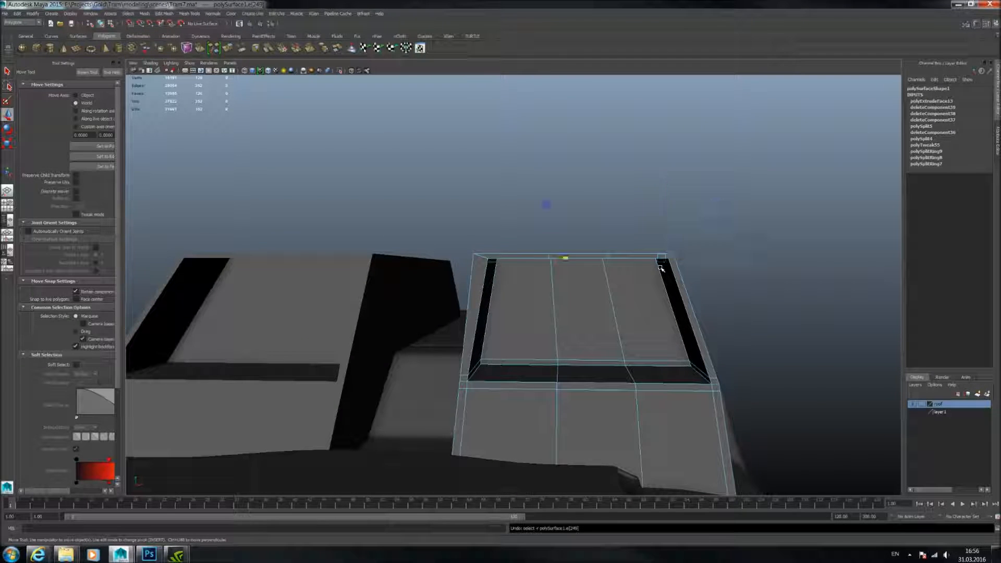
{"action": "key", "text": "ctrl+z"}
{"action": "right_click_drag", "start_coordinate": [656, 263], "coordinate": [703, 237]}
{"action": "key", "text": "3"}
{"action": "left_click", "coordinate": [704, 237]}
Examine the raised roof housings and the adjoining rear roof edge from the side and back.
{"action": "left_click_drag", "start_coordinate": [704, 237], "coordinate": [599, 261], "text": "alt"}
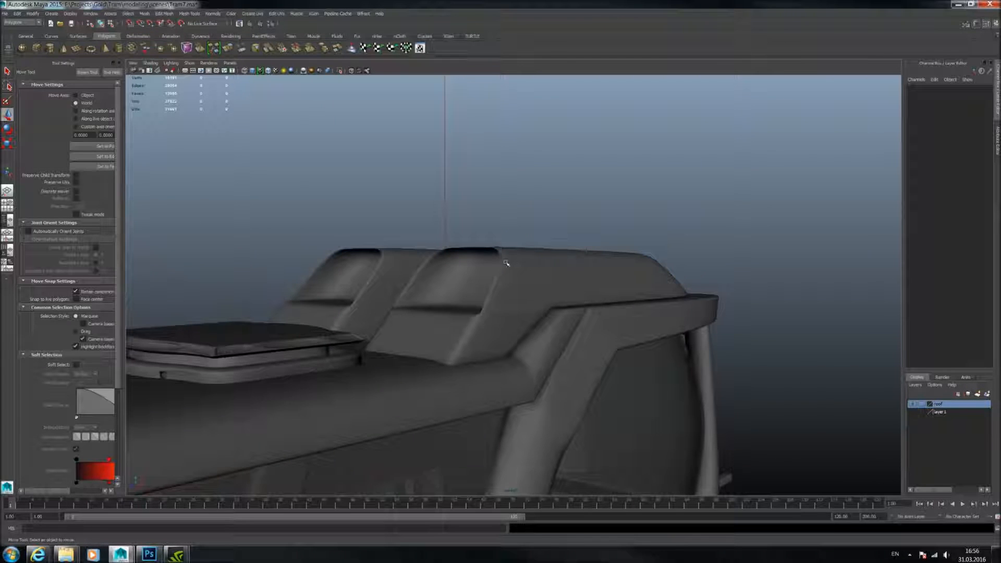
{"action": "left_click", "coordinate": [506, 277]}
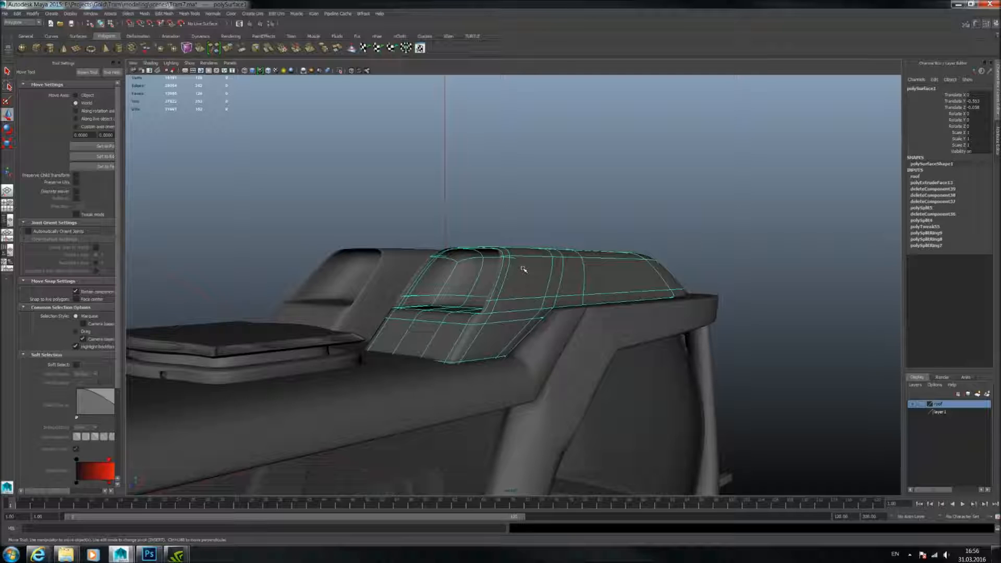
{"action": "left_click_drag", "start_coordinate": [518, 261], "coordinate": [571, 255], "text": "alt"}
{"action": "left_click_drag", "start_coordinate": [543, 224], "coordinate": [580, 237], "text": "alt"}
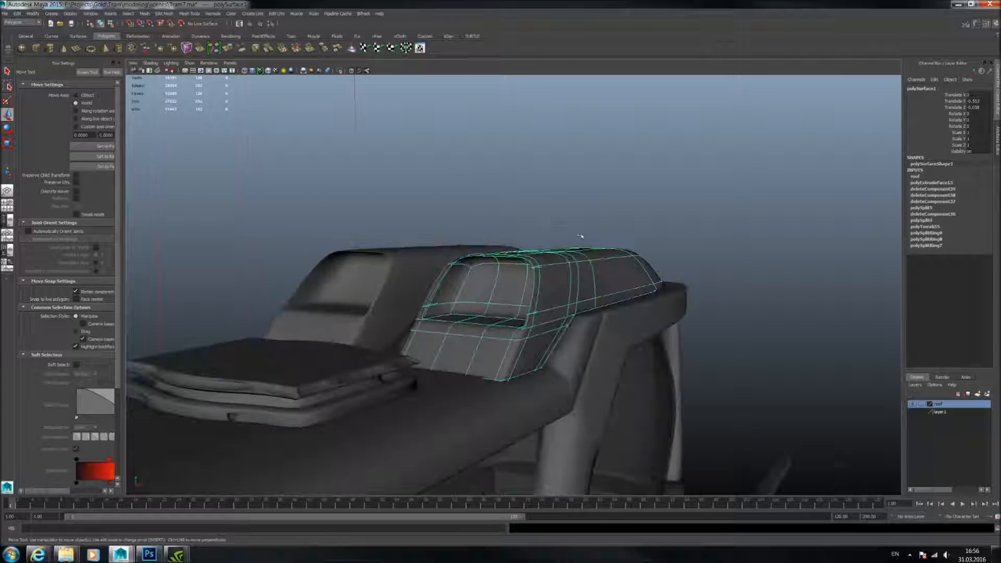
{"action": "left_click_drag", "start_coordinate": [462, 283], "coordinate": [513, 273], "text": "alt"}
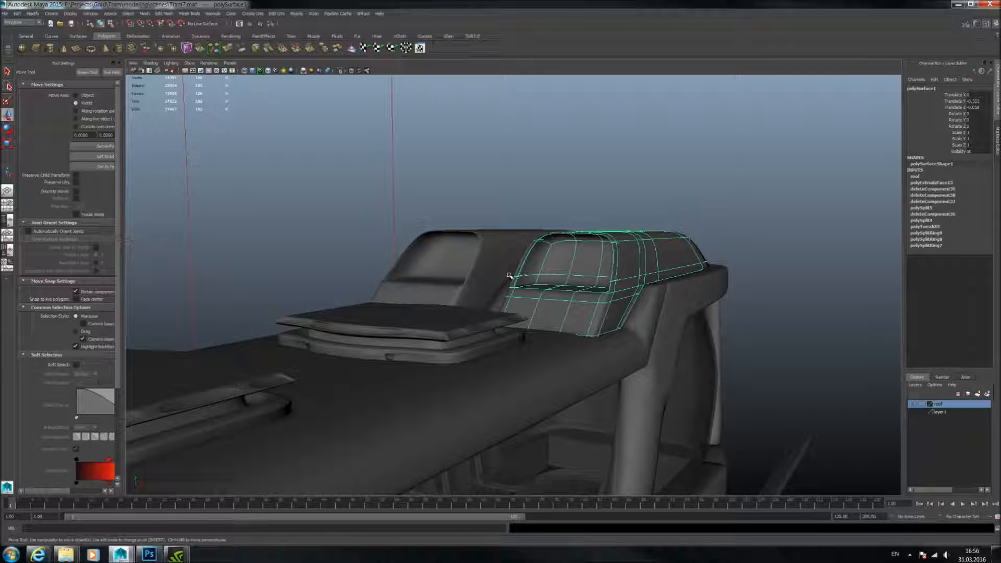
{"action": "left_click_drag", "start_coordinate": [551, 281], "coordinate": [516, 271], "text": "alt"}
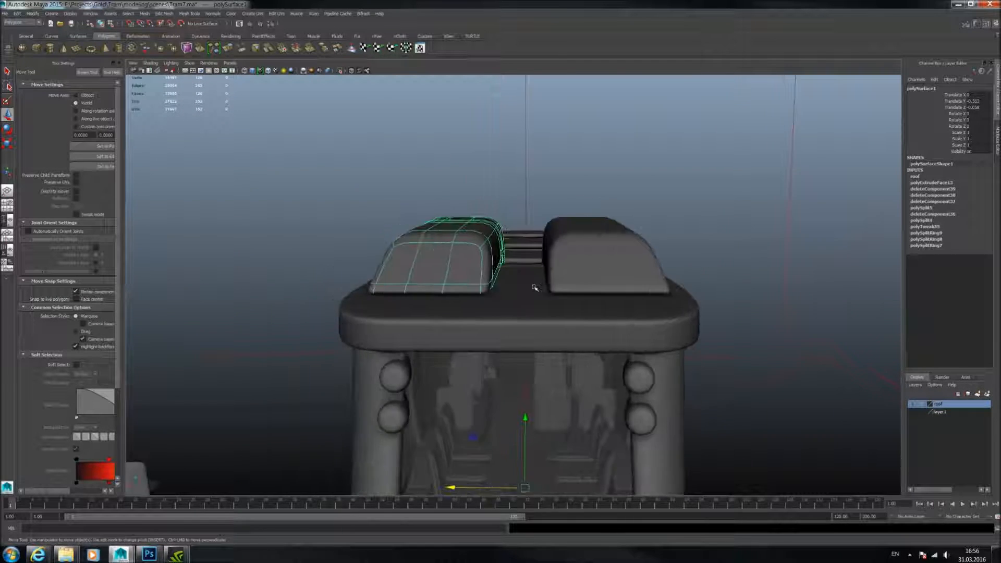
{"action": "left_click", "coordinate": [633, 197]}
{"action": "left_click_drag", "start_coordinate": [640, 274], "coordinate": [541, 263], "text": "alt"}
{"action": "left_click", "coordinate": [541, 263]}
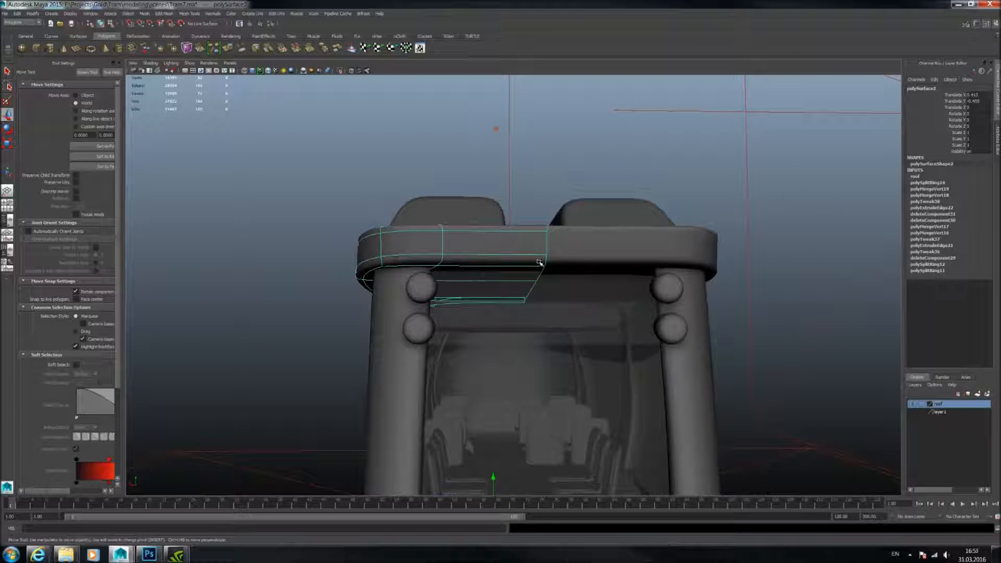
{"action": "left_click", "coordinate": [509, 183]}
{"action": "left_click", "coordinate": [495, 128]}
Examine the whole tram's side profile, wheels and front in smoothed display.
{"action": "left_click_drag", "start_coordinate": [380, 263], "coordinate": [508, 297], "text": "alt"}
{"action": "middle_click_drag", "start_coordinate": [509, 297], "coordinate": [531, 242], "text": "alt"}
{"action": "scroll", "coordinate": [531, 281], "scroll_direction": "down", "scroll_amount": 3}
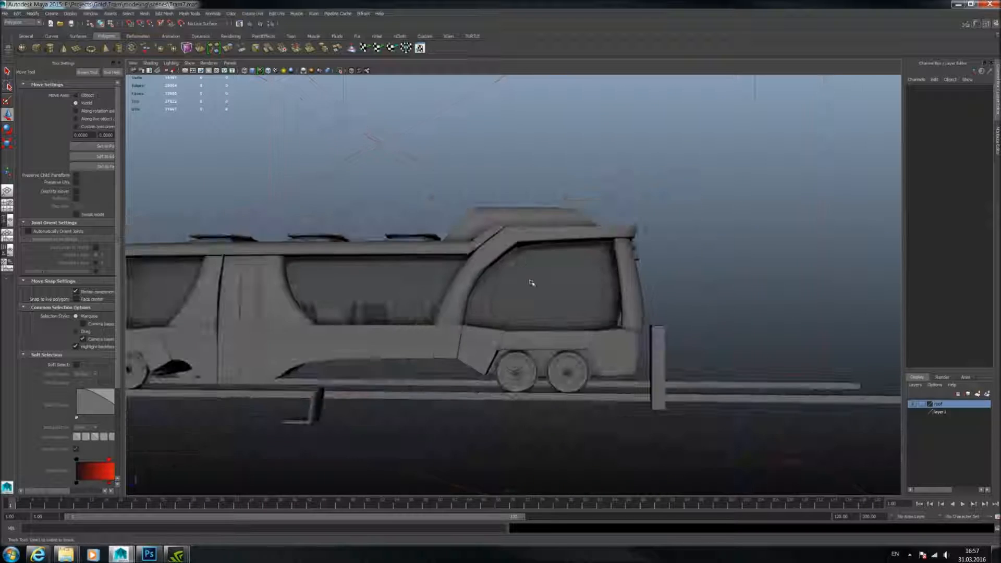
{"action": "scroll", "coordinate": [531, 282], "scroll_direction": "up", "scroll_amount": 2}
{"action": "left_click_drag", "start_coordinate": [547, 265], "coordinate": [463, 296], "text": "alt"}
{"action": "middle_click_drag", "start_coordinate": [463, 295], "coordinate": [503, 296], "text": "alt"}
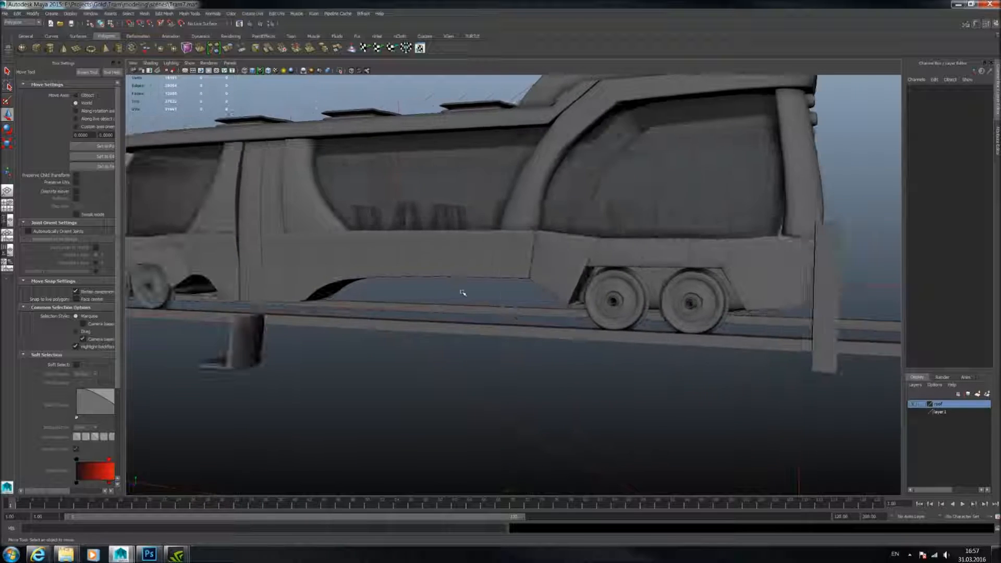
{"action": "scroll", "coordinate": [503, 296], "scroll_direction": "down", "scroll_amount": 4}
{"action": "left_click_drag", "start_coordinate": [503, 297], "coordinate": [527, 301], "text": "alt"}
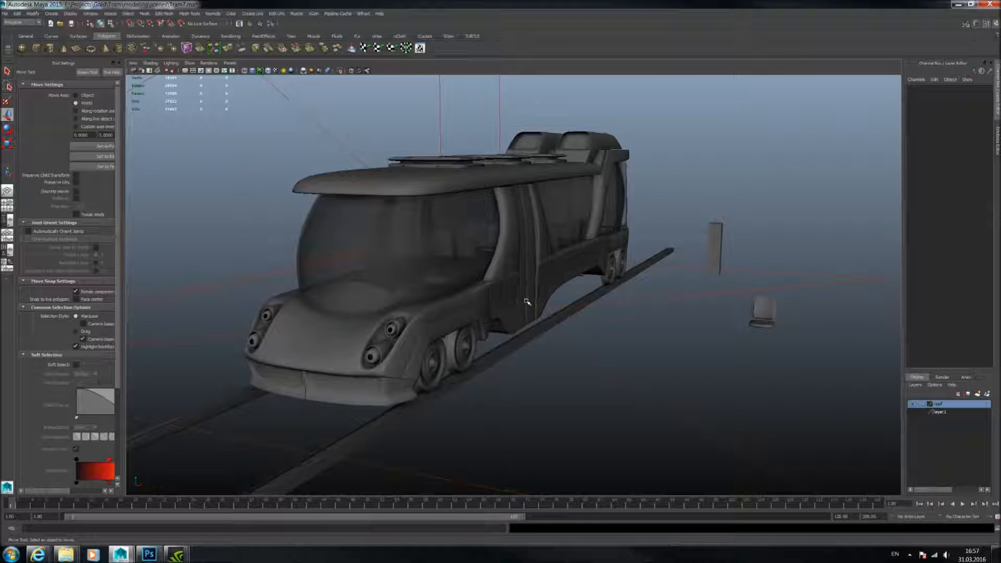
Select the front and rear lower body parts with the wheels, check them from several sides, and clear the selection.
{"action": "left_click", "coordinate": [485, 318]}
{"action": "left_click_drag", "start_coordinate": [637, 247], "coordinate": [441, 379]}
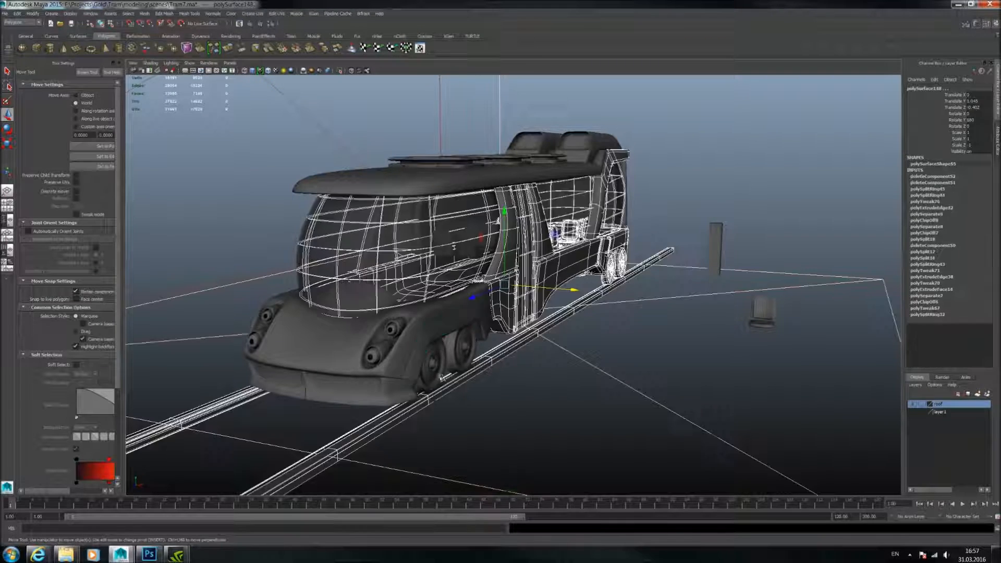
{"action": "left_click", "coordinate": [459, 332]}
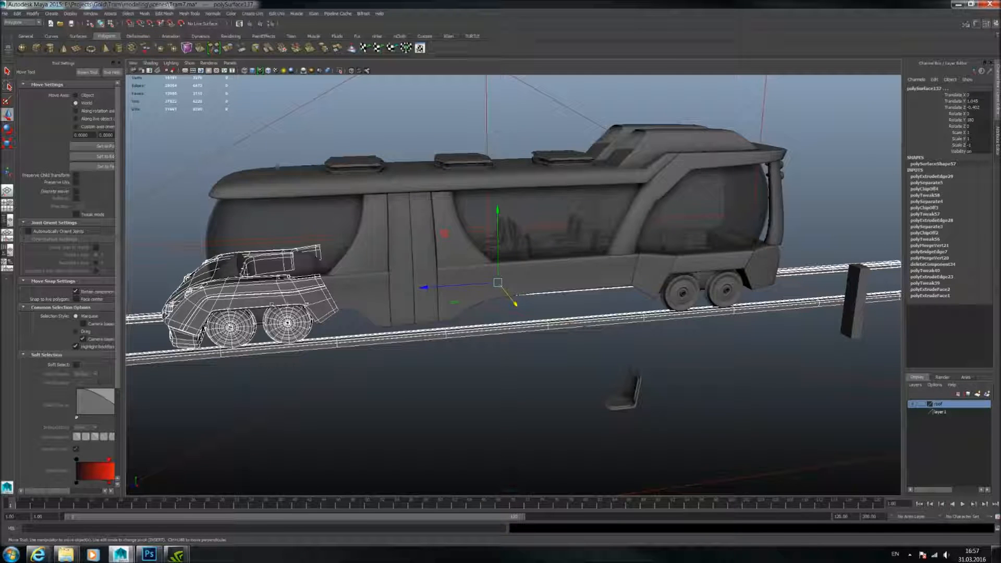
{"action": "left_click_drag", "start_coordinate": [643, 280], "coordinate": [372, 271], "text": "alt"}
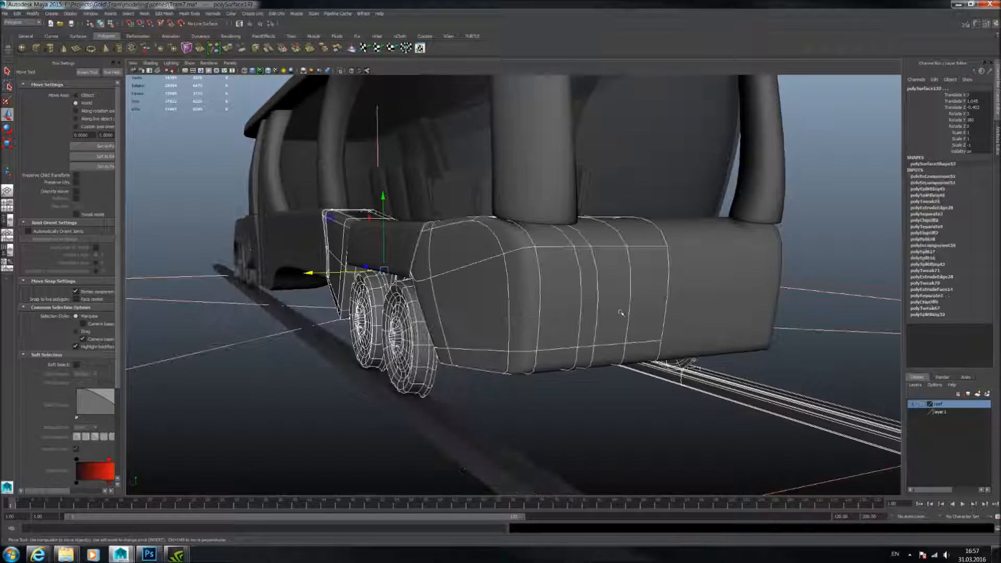
{"action": "left_click_drag", "start_coordinate": [615, 250], "coordinate": [711, 252], "text": "alt"}
{"action": "left_click", "coordinate": [669, 265]}
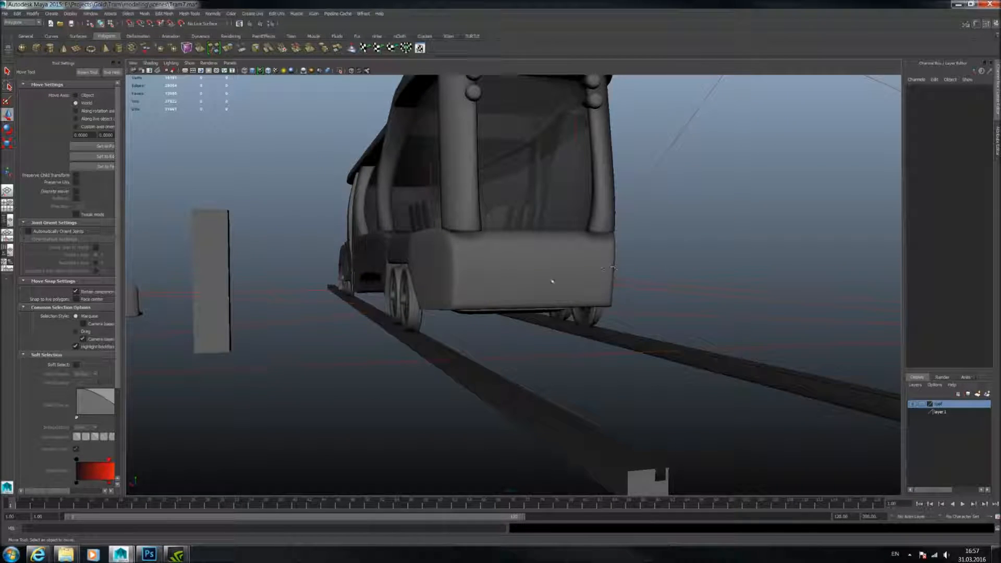
Inspect the tram's headlights and front bumper up close, and clear the selection.
{"action": "left_click_drag", "start_coordinate": [613, 269], "coordinate": [440, 286], "text": "alt"}
{"action": "right_click_drag", "start_coordinate": [440, 287], "coordinate": [485, 293], "text": "alt"}
{"action": "left_click_drag", "start_coordinate": [485, 293], "coordinate": [514, 284], "text": "alt"}
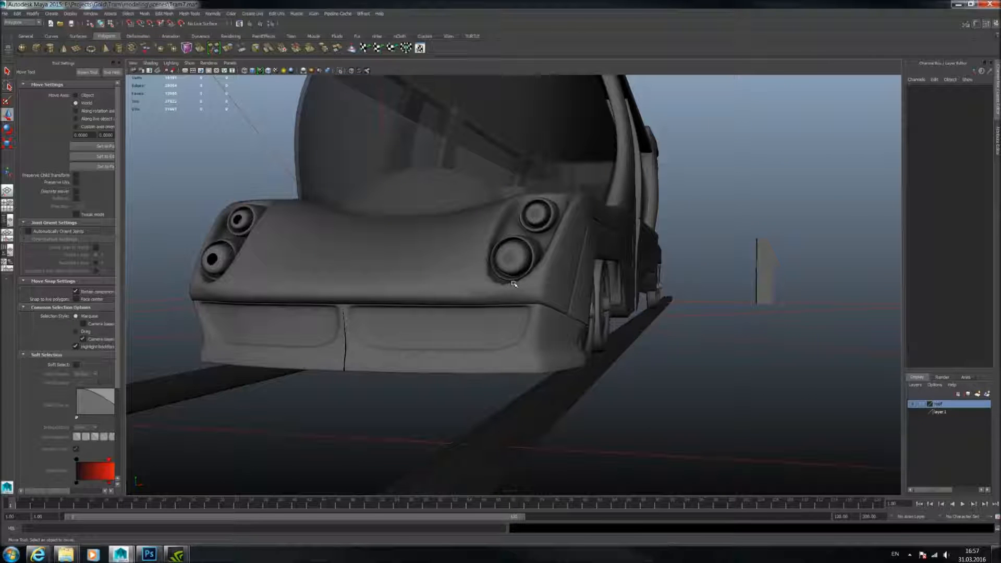
{"action": "left_click", "coordinate": [514, 285]}
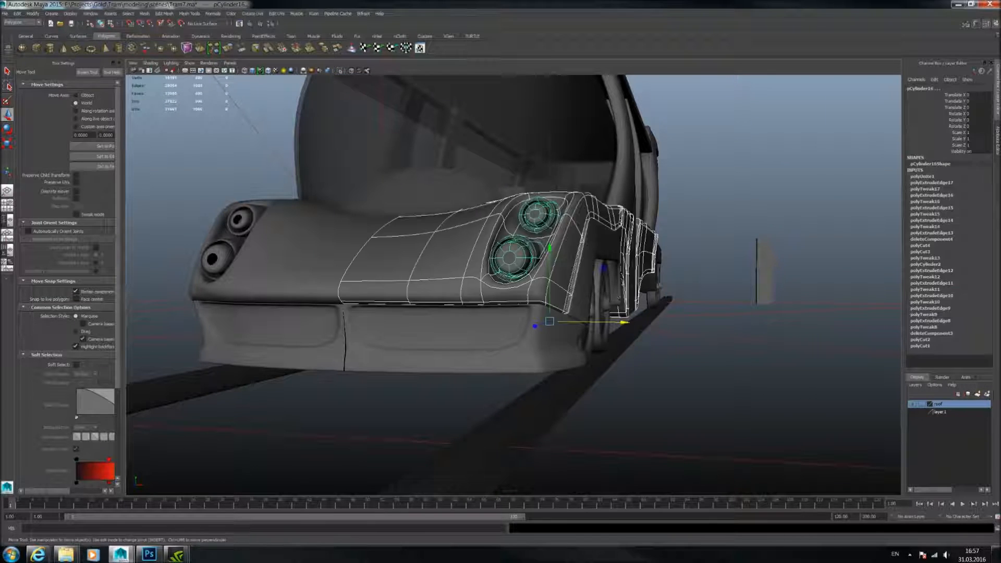
{"action": "left_click", "coordinate": [675, 292]}
{"action": "scroll", "coordinate": [623, 289], "scroll_direction": "down", "scroll_amount": 6}
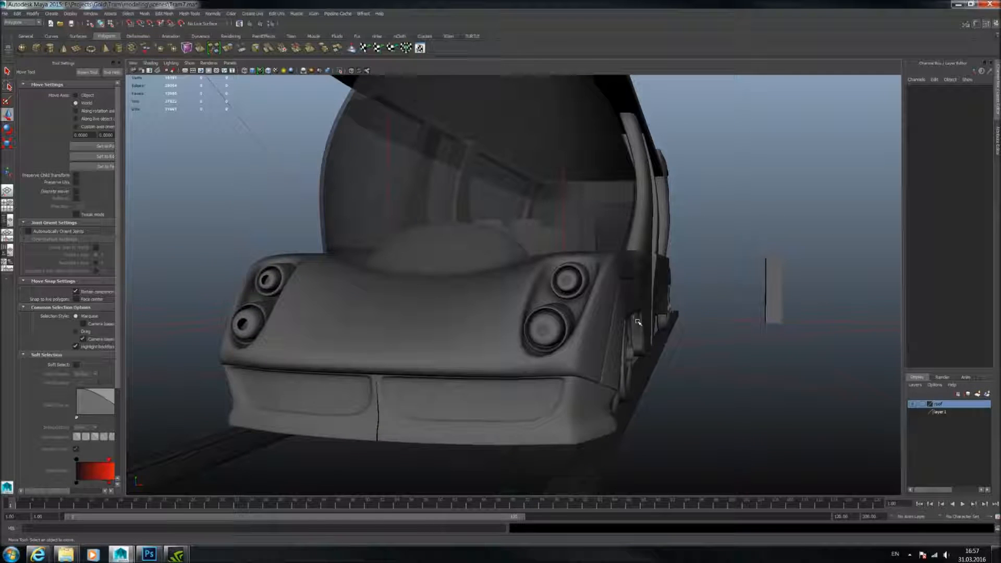
Examine the tram's side panels, windows and rear wheel area.
{"action": "left_click_drag", "start_coordinate": [650, 334], "coordinate": [558, 295], "text": "alt"}
{"action": "middle_click_drag", "start_coordinate": [558, 296], "coordinate": [459, 296], "text": "alt"}
{"action": "scroll", "coordinate": [460, 296], "scroll_direction": "up", "scroll_amount": 3}
{"action": "left_click_drag", "start_coordinate": [459, 296], "coordinate": [574, 287], "text": "alt"}
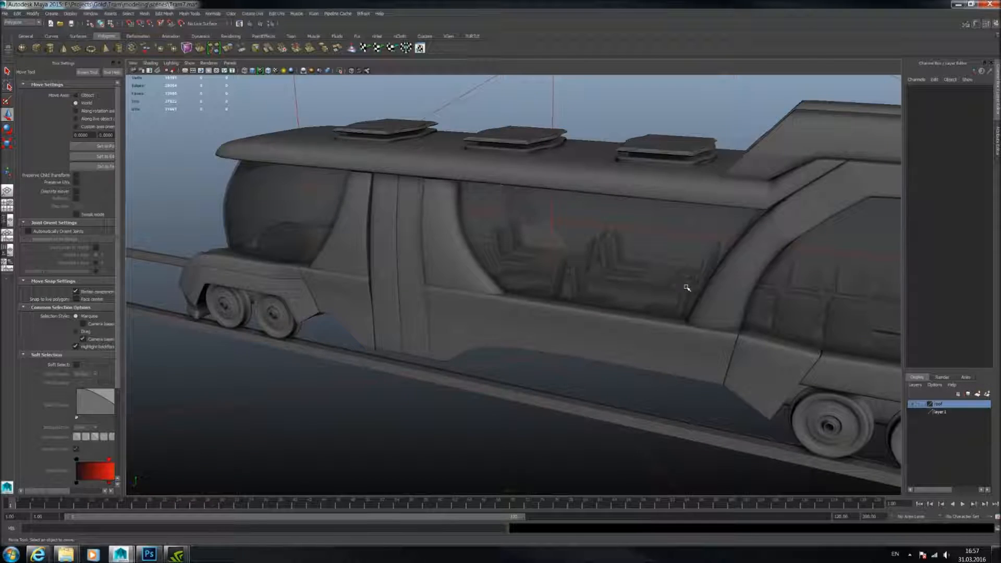
{"action": "left_click_drag", "start_coordinate": [687, 288], "coordinate": [538, 268], "text": "alt"}
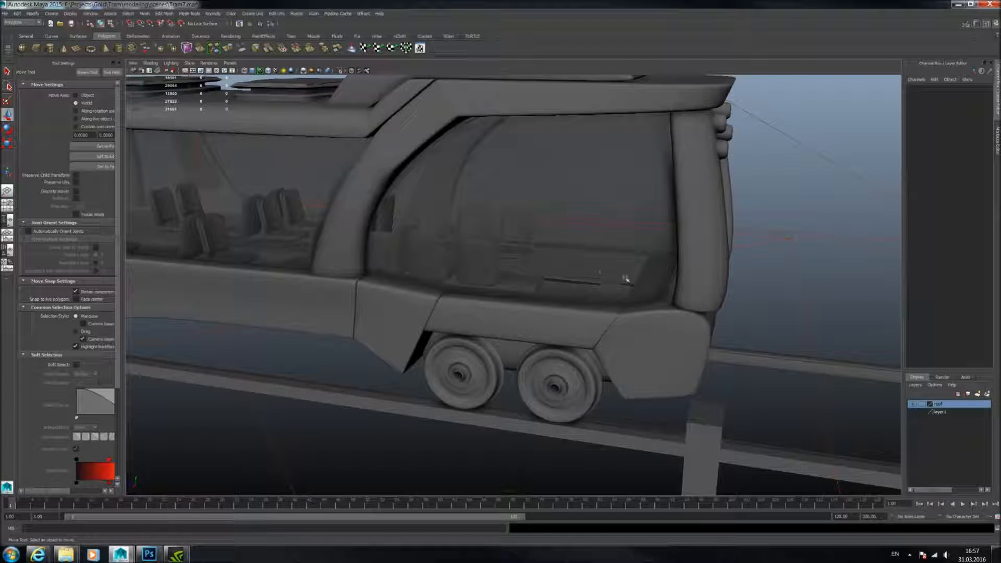
Isolate the rear corner body panel, inspect its mesh, and restore the full tram display.
{"action": "left_click_drag", "start_coordinate": [657, 283], "coordinate": [594, 281], "text": "alt"}
{"action": "scroll", "coordinate": [616, 289], "scroll_direction": "up", "scroll_amount": 3}
{"action": "left_click", "coordinate": [583, 279]}
{"action": "left_click", "coordinate": [340, 70]}
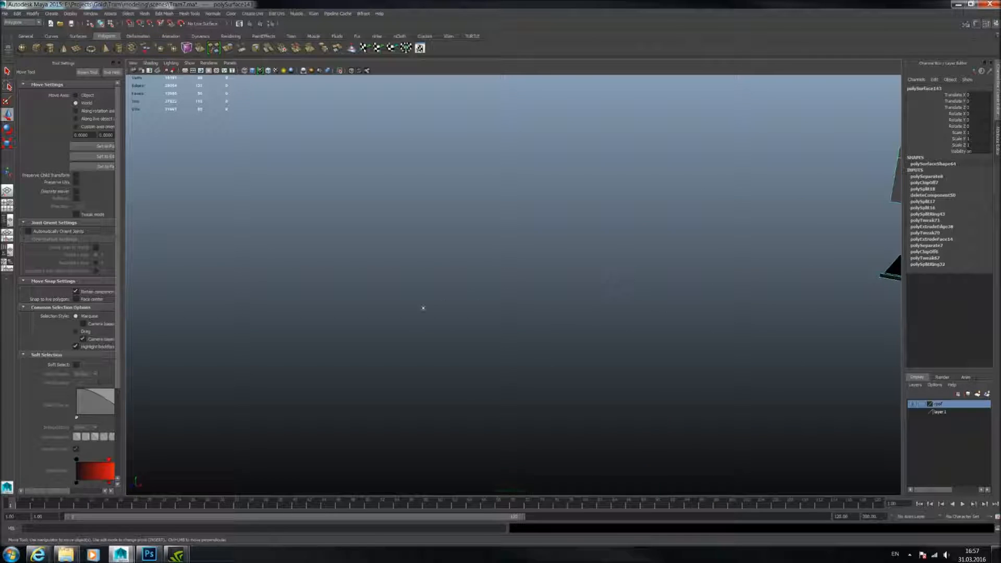
{"action": "key", "text": "f"}
{"action": "left_click_drag", "start_coordinate": [429, 331], "coordinate": [596, 310], "text": "alt"}
{"action": "scroll", "coordinate": [590, 355], "scroll_direction": "up", "scroll_amount": 5}
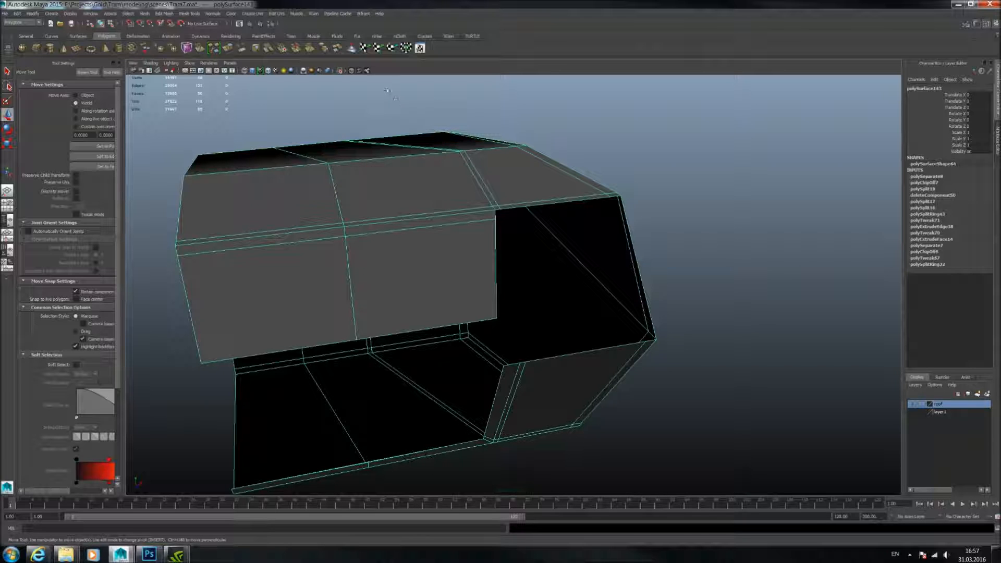
{"action": "left_click_drag", "start_coordinate": [590, 267], "coordinate": [490, 255], "text": "alt"}
{"action": "left_click", "coordinate": [340, 70]}
Compare the rear corner body panel in smoothed and unsmoothed display beside the adjoining pillar and wheels.
{"action": "left_click_drag", "start_coordinate": [503, 214], "coordinate": [590, 255], "text": "alt"}
{"action": "key", "text": "3"}
{"action": "key", "text": "1"}
{"action": "key", "text": "3"}
{"action": "left_click", "coordinate": [706, 263]}
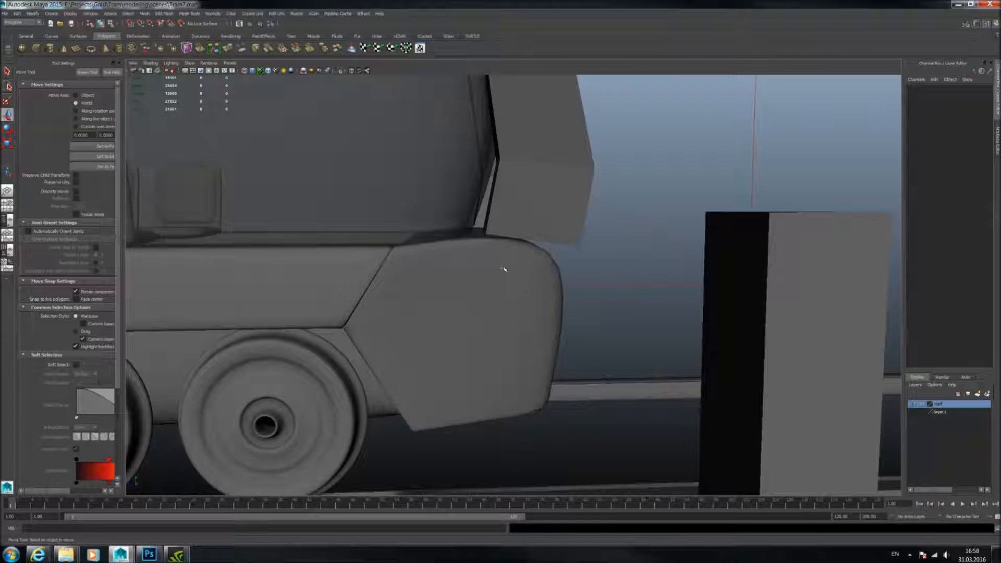
{"action": "left_click", "coordinate": [505, 270]}
{"action": "left_click_drag", "start_coordinate": [505, 271], "coordinate": [522, 278], "text": "alt"}
{"action": "key", "text": "1"}
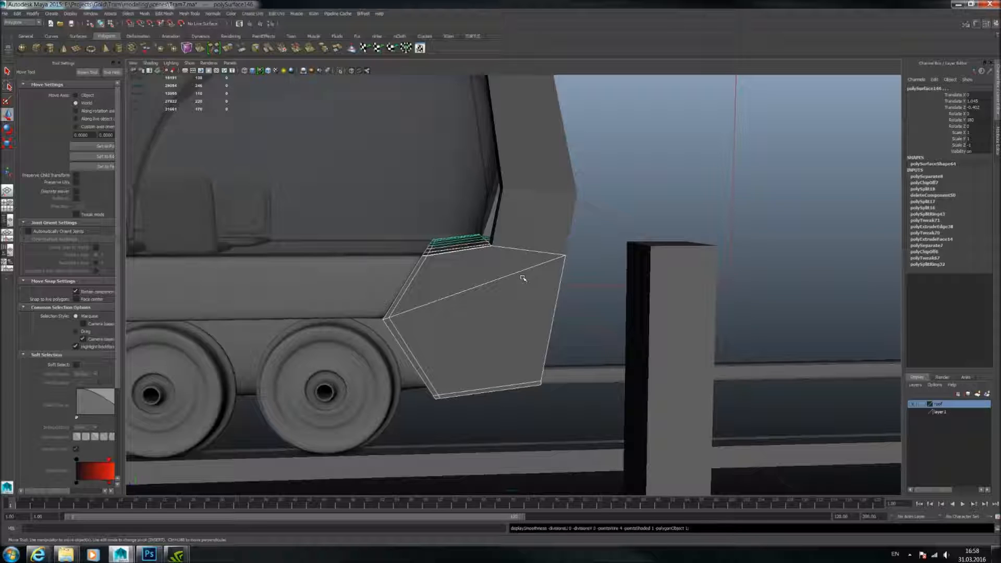
{"action": "left_click_drag", "start_coordinate": [573, 260], "coordinate": [517, 294], "text": "alt"}
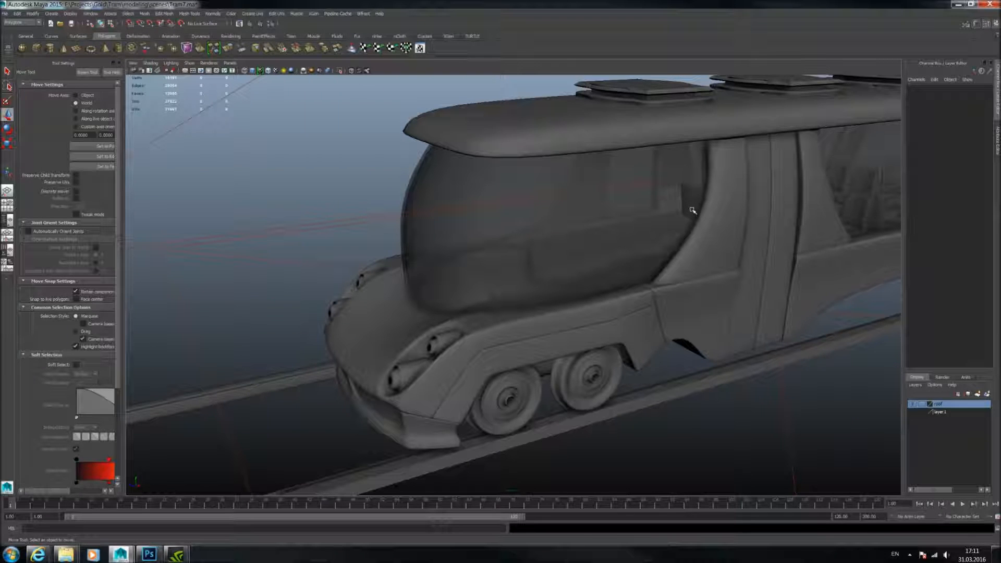
Examine the tram's side windows, door panels and the joints between roof and pillars.
{"action": "left_click_drag", "start_coordinate": [693, 212], "coordinate": [478, 198], "text": "alt"}
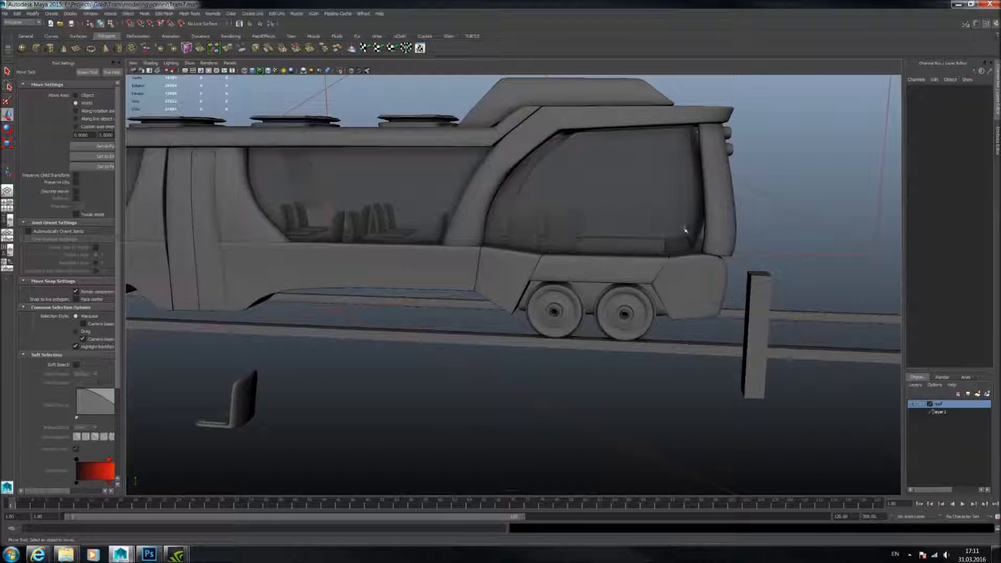
{"action": "middle_click_drag", "start_coordinate": [274, 152], "coordinate": [426, 187], "text": "alt"}
{"action": "left_click_drag", "start_coordinate": [426, 188], "coordinate": [527, 201], "text": "alt"}
{"action": "right_click_drag", "start_coordinate": [433, 194], "coordinate": [538, 195], "text": "alt"}
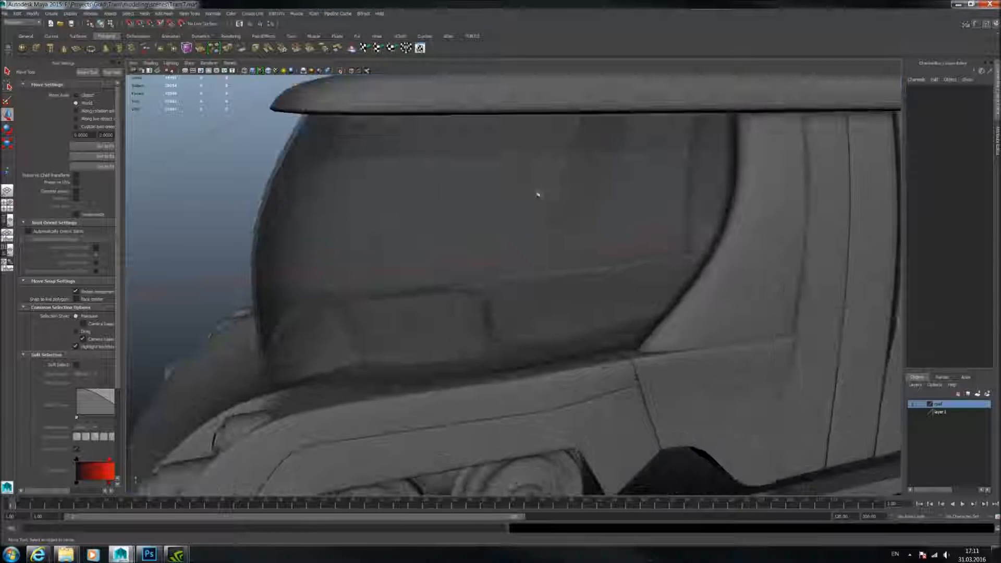
{"action": "middle_click_drag", "start_coordinate": [538, 195], "coordinate": [572, 189], "text": "alt"}
{"action": "left_click_drag", "start_coordinate": [572, 188], "coordinate": [487, 210], "text": "alt"}
{"action": "middle_click_drag", "start_coordinate": [488, 210], "coordinate": [560, 196], "text": "alt"}
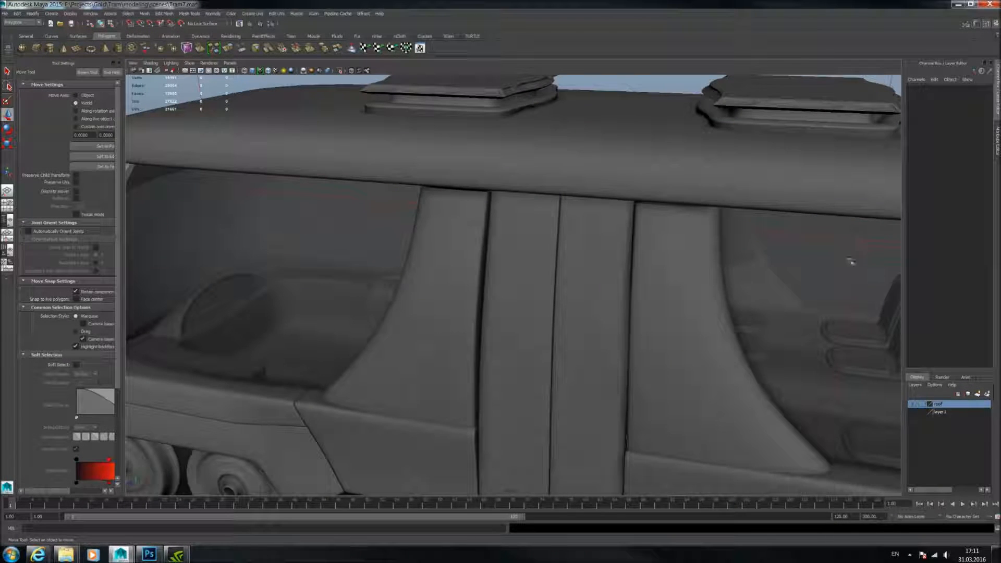
Hide the roof layer to expose the tram's interior and the remaining roof hatches.
{"action": "left_click", "coordinate": [913, 404]}
{"action": "right_click_drag", "start_coordinate": [838, 313], "coordinate": [761, 253], "text": "alt"}
{"action": "left_click_drag", "start_coordinate": [761, 253], "coordinate": [775, 279], "text": "alt"}
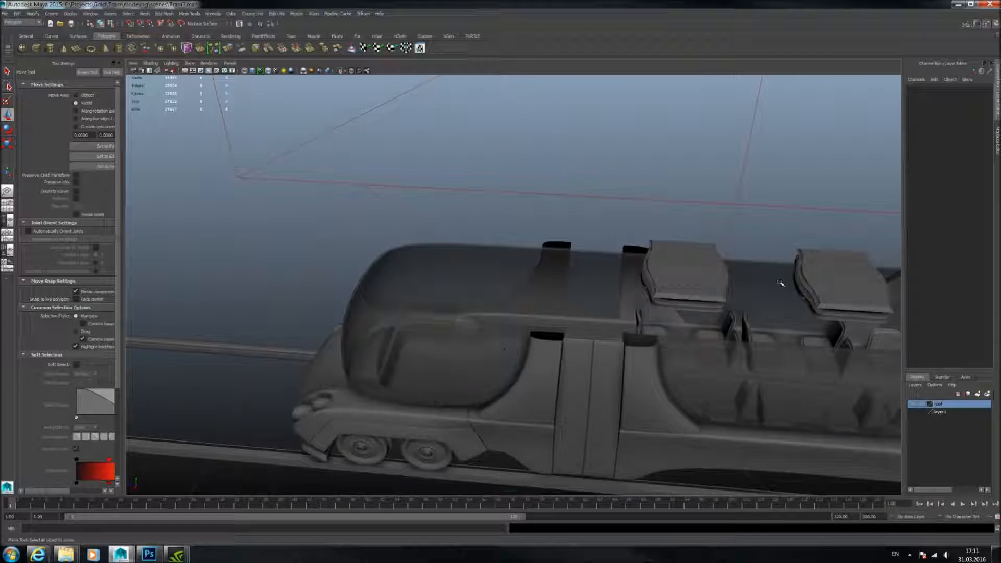
{"action": "middle_click_drag", "start_coordinate": [776, 279], "coordinate": [652, 257], "text": "alt"}
Select the top and base pieces of both remaining roof hatches and add them to the roof layer.
{"action": "left_click", "coordinate": [600, 250]}
{"action": "left_click_drag", "start_coordinate": [707, 263], "coordinate": [613, 241], "text": "alt"}
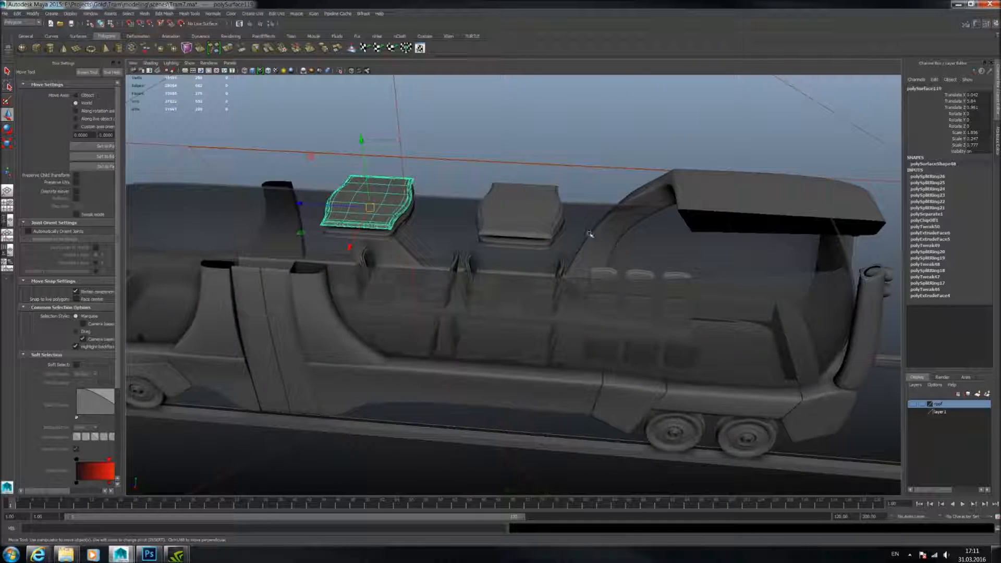
{"action": "right_click_drag", "start_coordinate": [590, 233], "coordinate": [634, 284], "text": "alt"}
{"action": "left_click_drag", "start_coordinate": [634, 283], "coordinate": [462, 243], "text": "alt"}
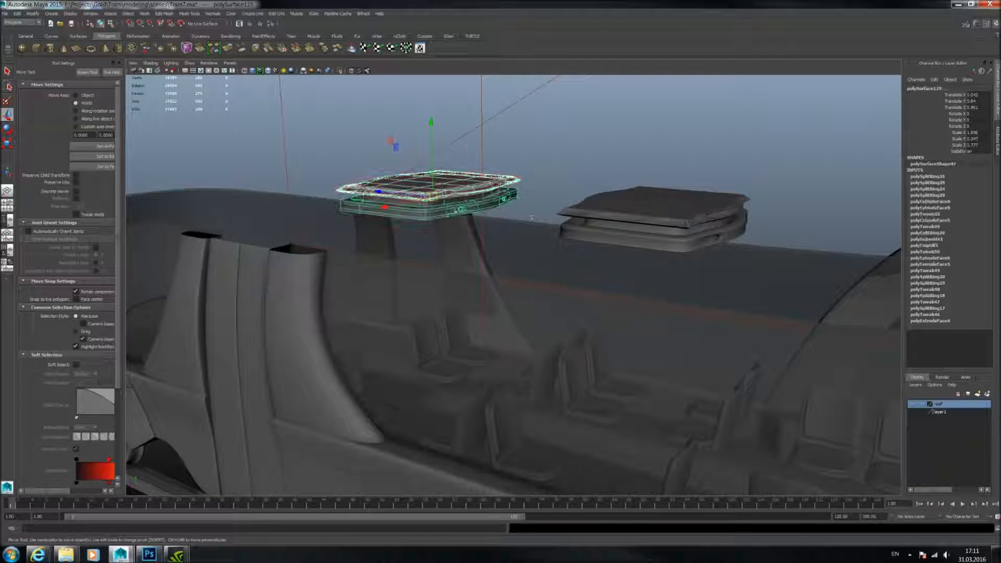
{"action": "left_click", "coordinate": [616, 214], "text": "shift"}
{"action": "right_click", "coordinate": [932, 404]}
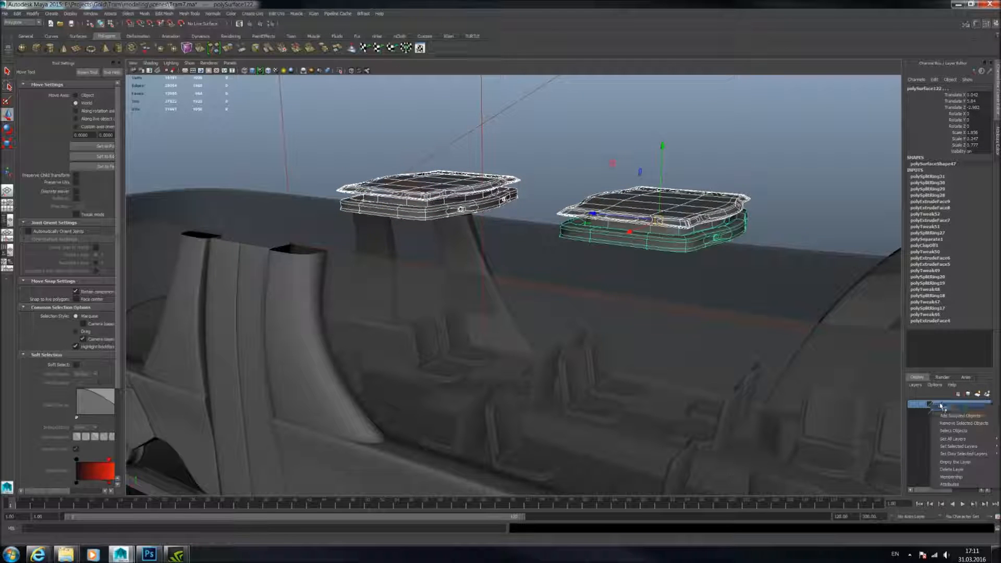
{"action": "left_click", "coordinate": [955, 416]}
{"action": "left_click", "coordinate": [527, 208]}
Show the interior floor section unsmoothed and select its faces around the dark protruding strip.
{"action": "left_click_drag", "start_coordinate": [782, 200], "coordinate": [648, 228], "text": "alt"}
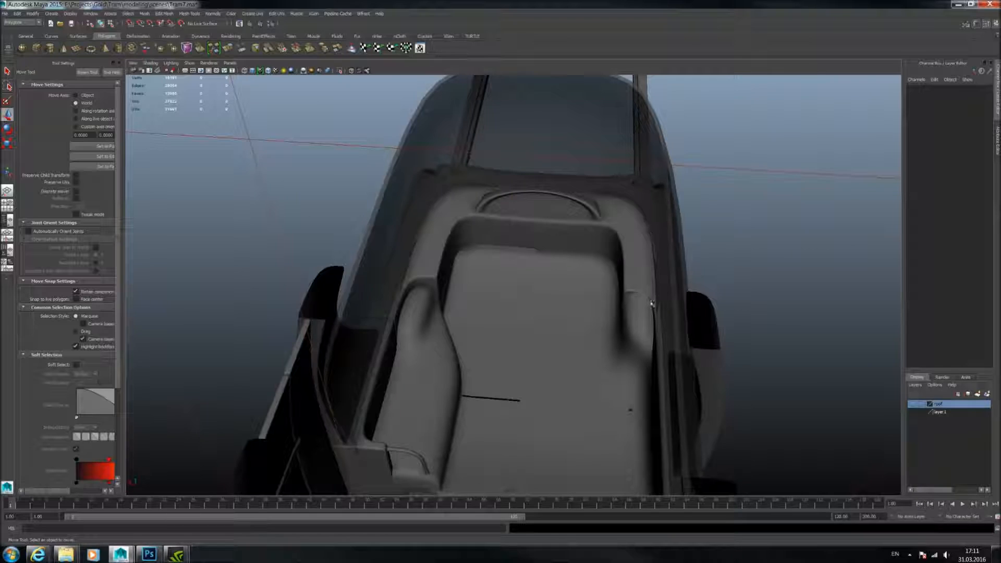
{"action": "middle_click_drag", "start_coordinate": [652, 303], "coordinate": [634, 202], "text": "alt"}
{"action": "scroll", "coordinate": [510, 245], "scroll_direction": "up", "scroll_amount": 5}
{"action": "left_click", "coordinate": [510, 245]}
{"action": "left_click_drag", "start_coordinate": [553, 226], "coordinate": [648, 305], "text": "alt"}
{"action": "key", "text": "1"}
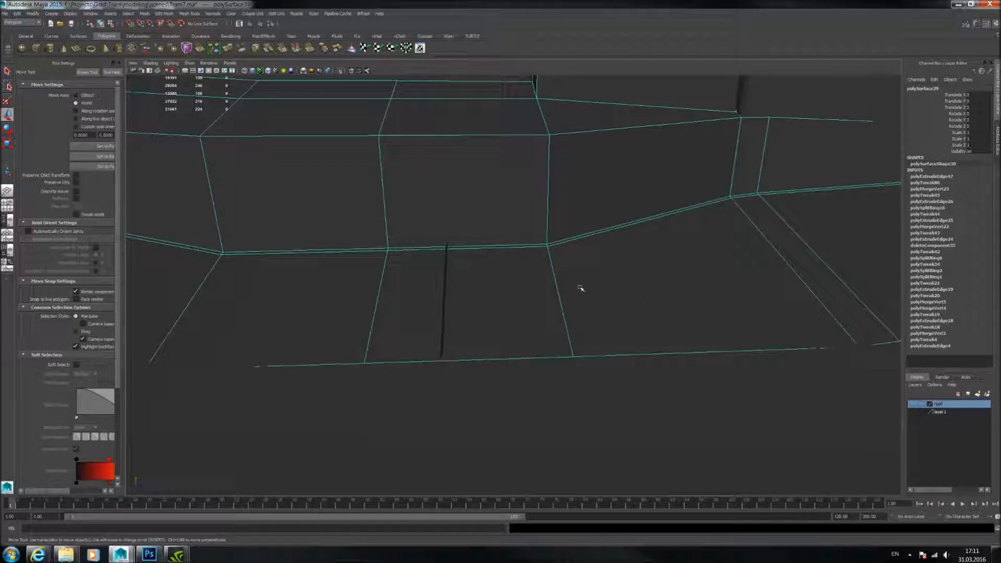
{"action": "left_click_drag", "start_coordinate": [581, 288], "coordinate": [472, 264], "text": "alt"}
{"action": "right_click_drag", "start_coordinate": [495, 281], "coordinate": [496, 302]}
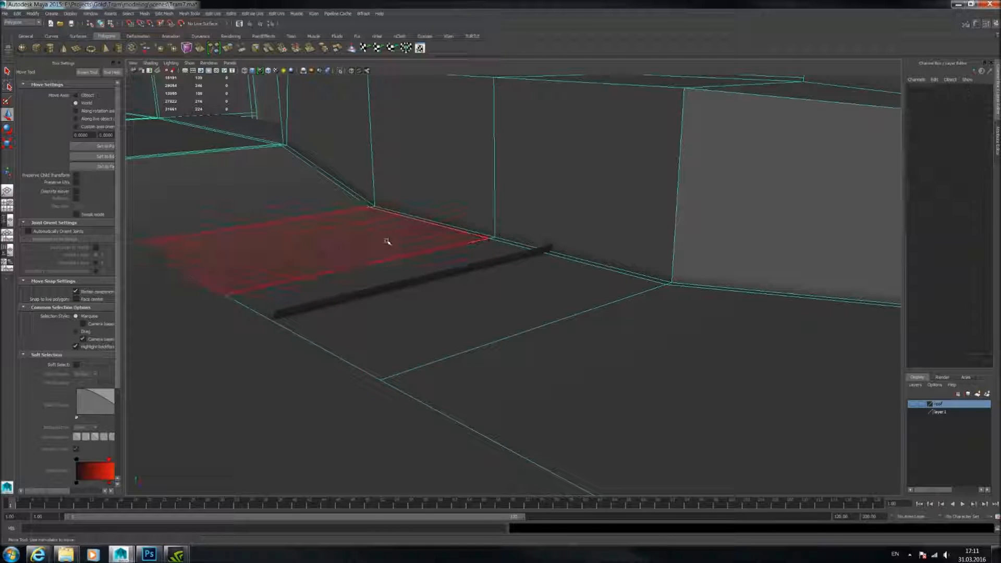
{"action": "left_click", "coordinate": [389, 243]}
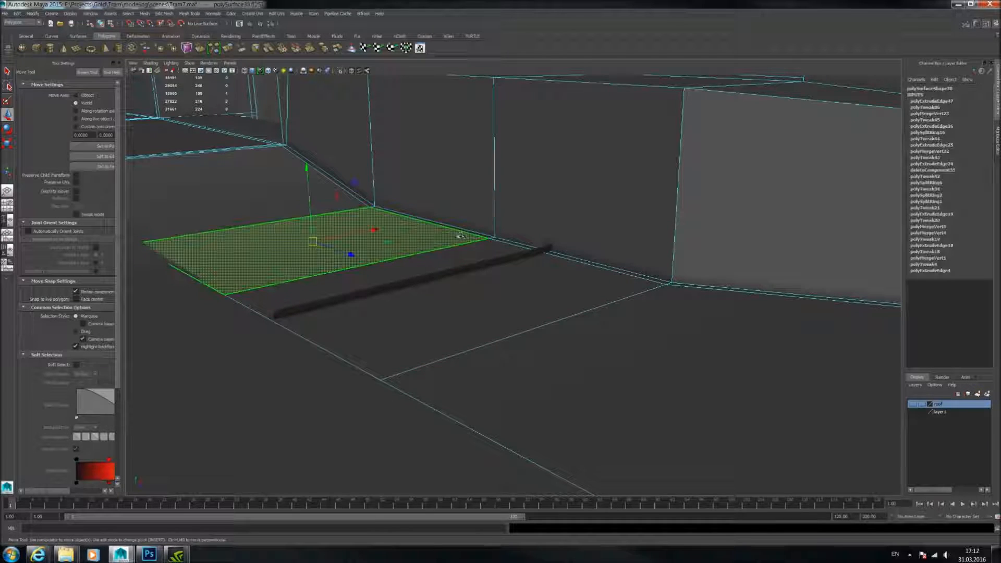
{"action": "left_click", "coordinate": [495, 245], "text": "shift"}
Try to raise the selected floor faces above the dark strip.
{"action": "left_click", "coordinate": [370, 183]}
{"action": "key", "text": "ctrl+z"}
{"action": "left_click_drag", "start_coordinate": [373, 191], "coordinate": [375, 178]}
{"action": "key", "text": "ctrl+z"}
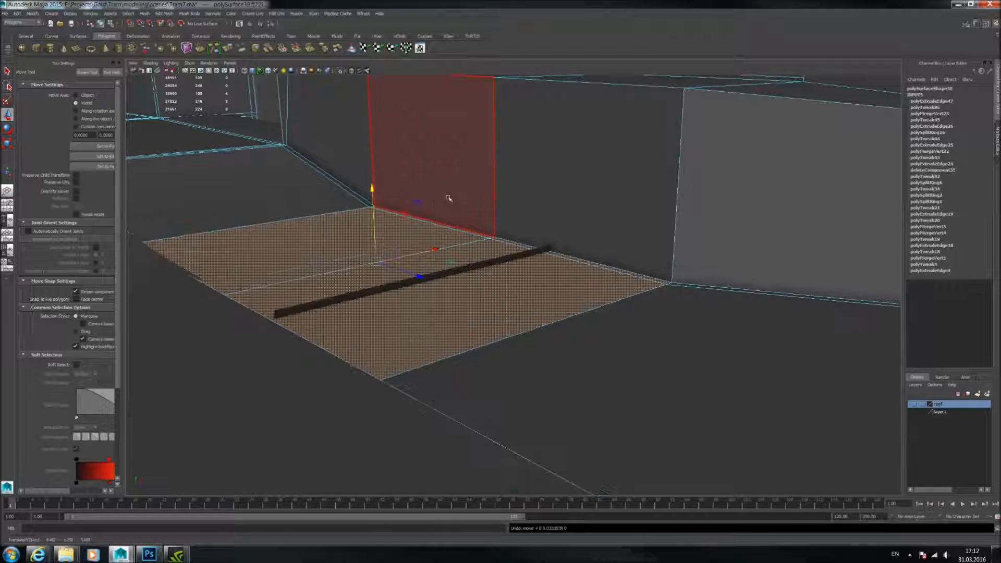
Show the adjoining floor section unsmoothed and enable face selection on it near the dark strip.
{"action": "left_click_drag", "start_coordinate": [446, 196], "coordinate": [346, 206], "text": "alt"}
{"action": "middle_click_drag", "start_coordinate": [347, 205], "coordinate": [473, 219], "text": "alt"}
{"action": "left_click_drag", "start_coordinate": [473, 219], "coordinate": [418, 220], "text": "alt"}
{"action": "left_click", "coordinate": [418, 220]}
{"action": "middle_click_drag", "start_coordinate": [430, 212], "coordinate": [518, 223], "text": "alt"}
{"action": "key", "text": "1"}
{"action": "left_click_drag", "start_coordinate": [501, 214], "coordinate": [578, 235], "text": "alt"}
{"action": "right_click_drag", "start_coordinate": [578, 235], "coordinate": [585, 250]}
{"action": "left_click", "coordinate": [570, 249]}
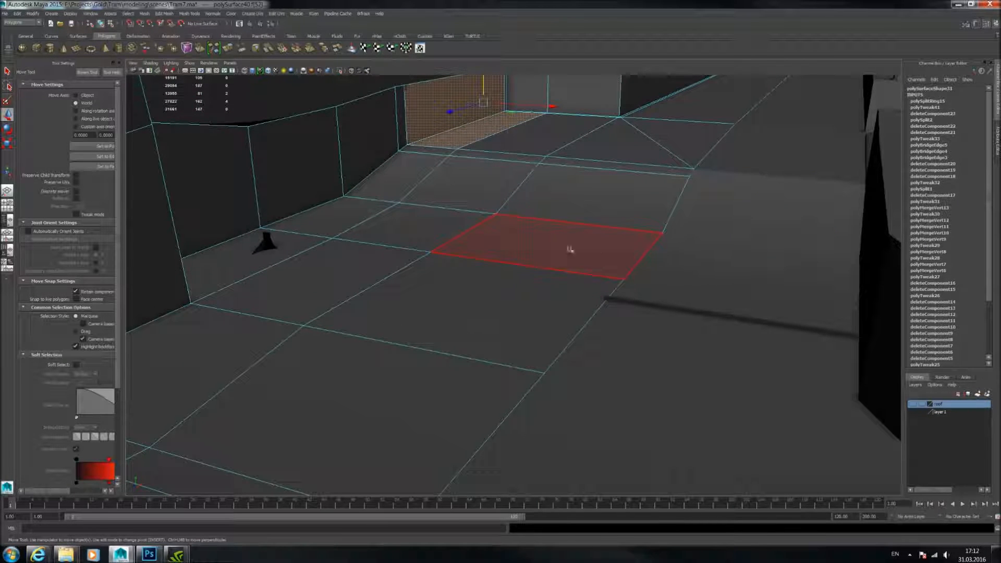
Isolate the small dark fragment poking through the floor, inspect its geometry, and restore the full model display.
{"action": "right_click_drag", "start_coordinate": [696, 262], "coordinate": [691, 277]}
{"action": "left_click_drag", "start_coordinate": [490, 194], "coordinate": [331, 237], "text": "alt"}
{"action": "right_click_drag", "start_coordinate": [305, 235], "coordinate": [329, 222]}
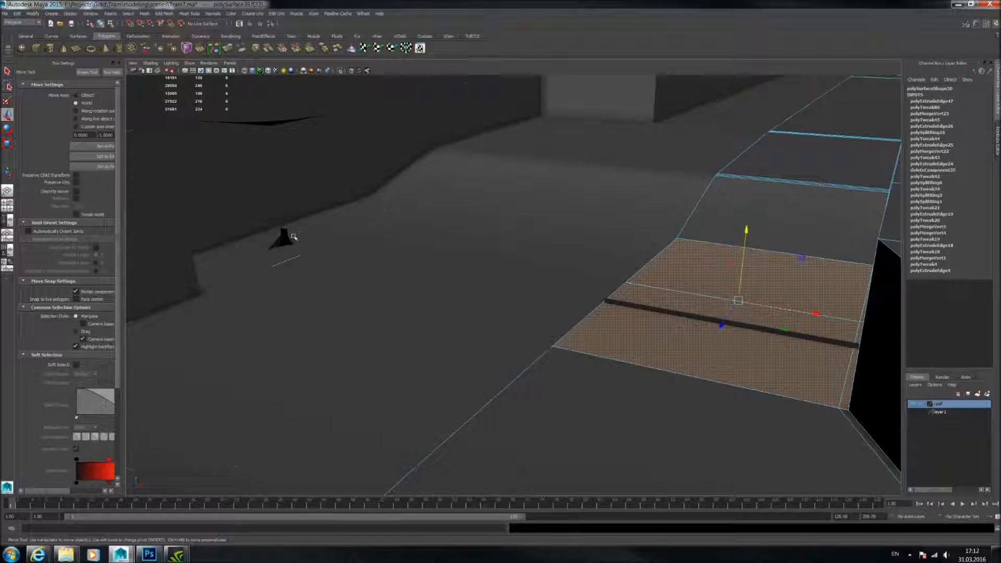
{"action": "left_click", "coordinate": [290, 236]}
{"action": "left_click", "coordinate": [284, 235]}
{"action": "middle_click_drag", "start_coordinate": [354, 223], "coordinate": [527, 250], "text": "alt"}
{"action": "scroll", "coordinate": [449, 268], "scroll_direction": "up", "scroll_amount": 5}
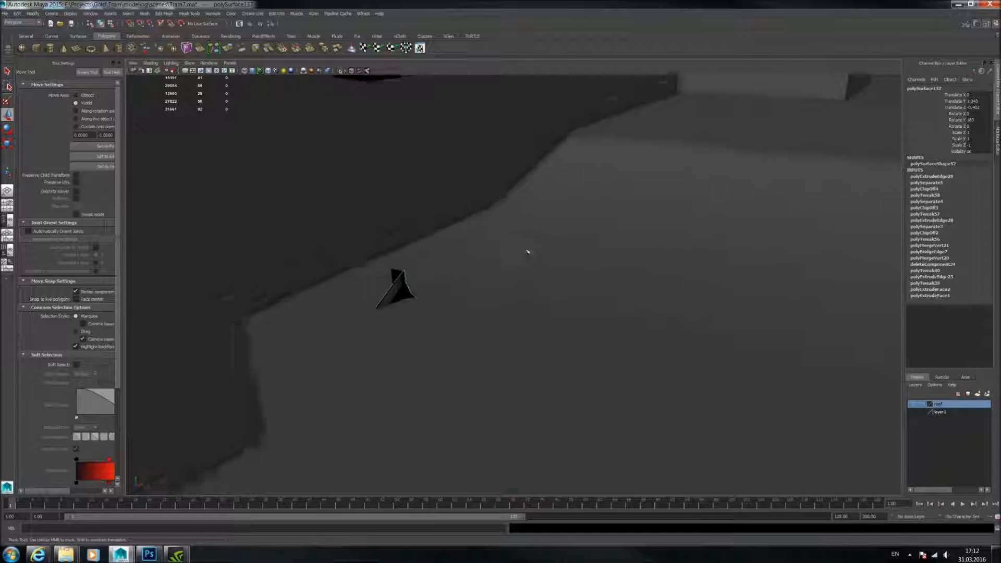
{"action": "scroll", "coordinate": [511, 247], "scroll_direction": "up", "scroll_amount": 3}
{"action": "left_click", "coordinate": [339, 71]}
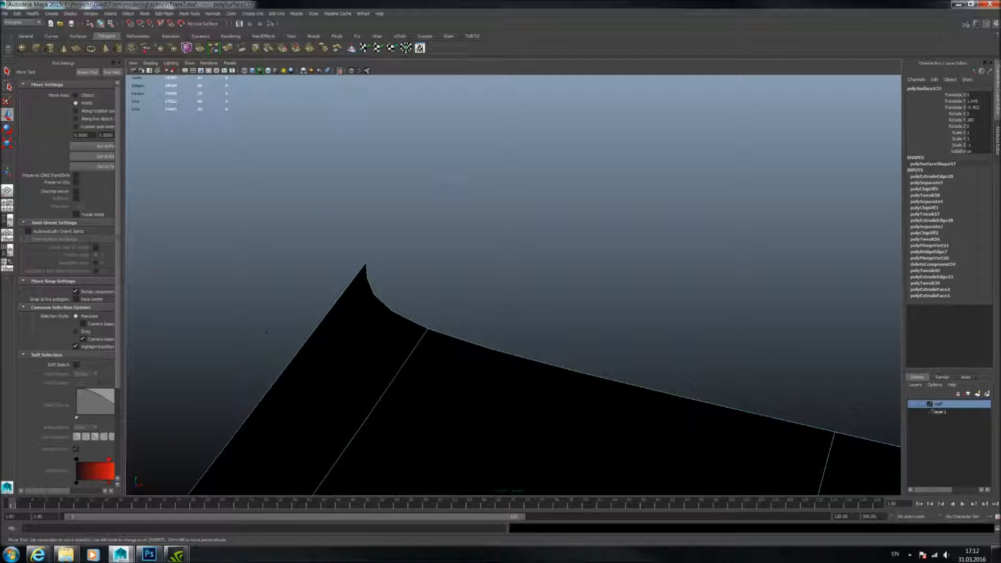
{"action": "left_click_drag", "start_coordinate": [417, 157], "coordinate": [462, 188], "text": "alt"}
{"action": "scroll", "coordinate": [448, 181], "scroll_direction": "down", "scroll_amount": 3}
{"action": "left_click", "coordinate": [342, 70]}
Isolate the other panel at the protruding fragment, examine its shape, and restore the full model display.
{"action": "left_click_drag", "start_coordinate": [427, 126], "coordinate": [620, 196], "text": "alt"}
{"action": "middle_click_drag", "start_coordinate": [621, 196], "coordinate": [455, 153], "text": "alt"}
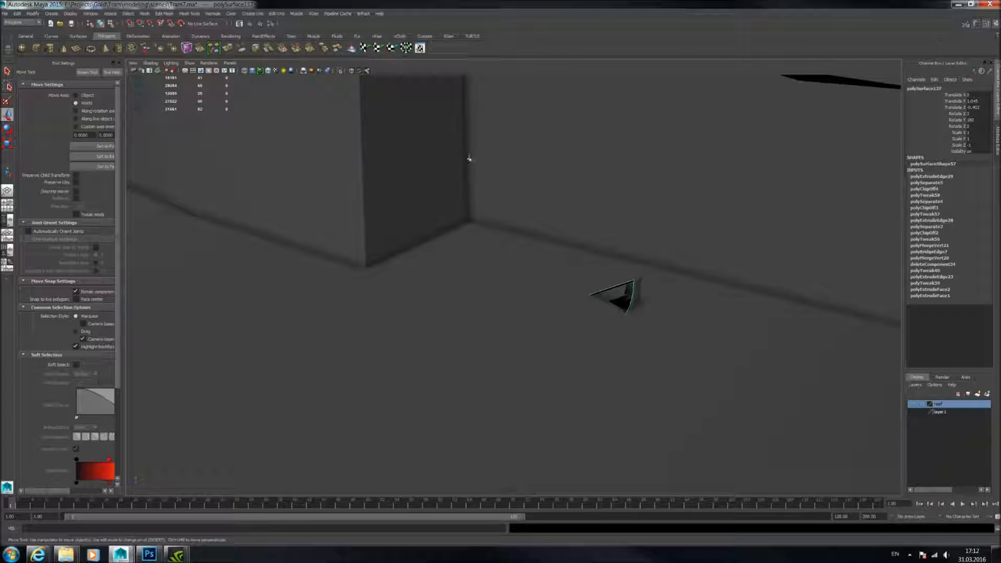
{"action": "left_click", "coordinate": [519, 158]}
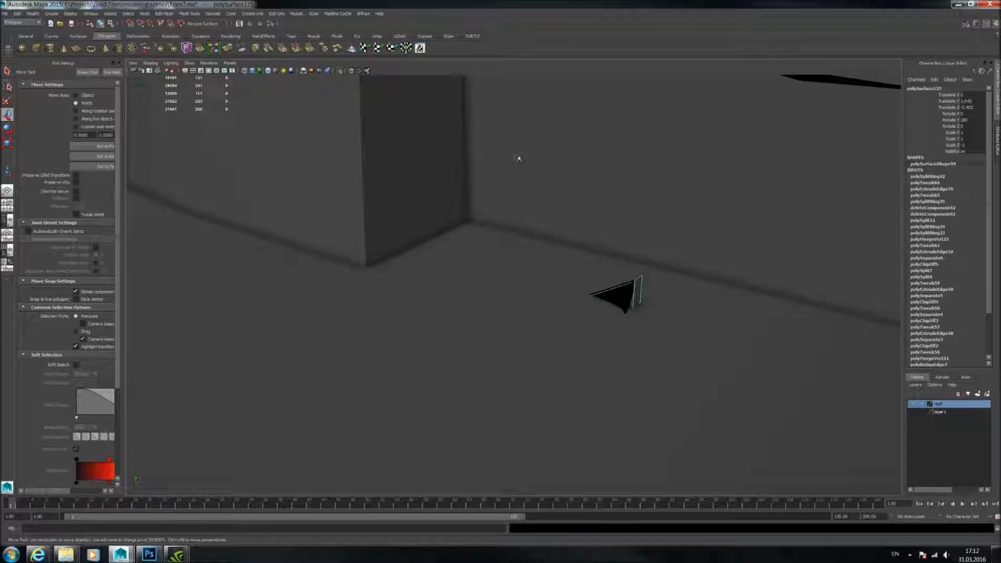
{"action": "left_click", "coordinate": [338, 70]}
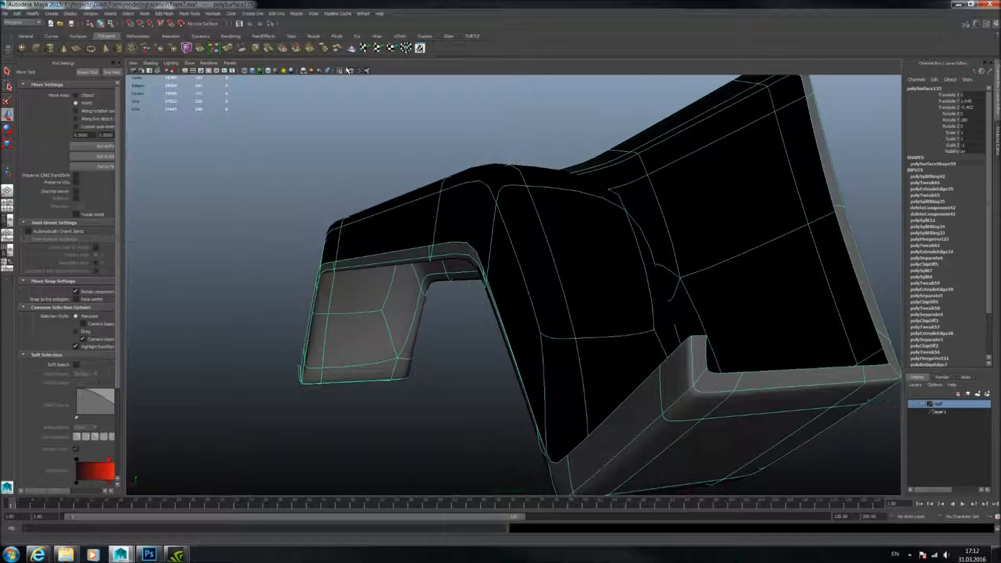
{"action": "left_click", "coordinate": [339, 70]}
{"action": "key", "text": "bracketleft"}
Select the floor faces around the dark strip again, working in face mode across both floor sections.
{"action": "right_click_drag", "start_coordinate": [572, 216], "coordinate": [586, 218], "text": "alt"}
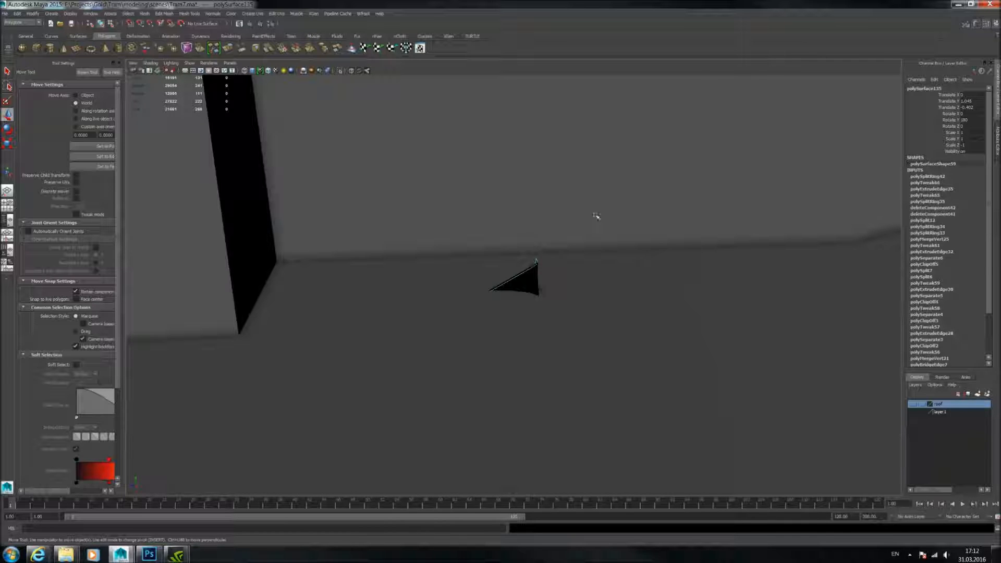
{"action": "left_click_drag", "start_coordinate": [610, 220], "coordinate": [715, 314], "text": "alt"}
{"action": "middle_click_drag", "start_coordinate": [715, 314], "coordinate": [588, 266], "text": "alt"}
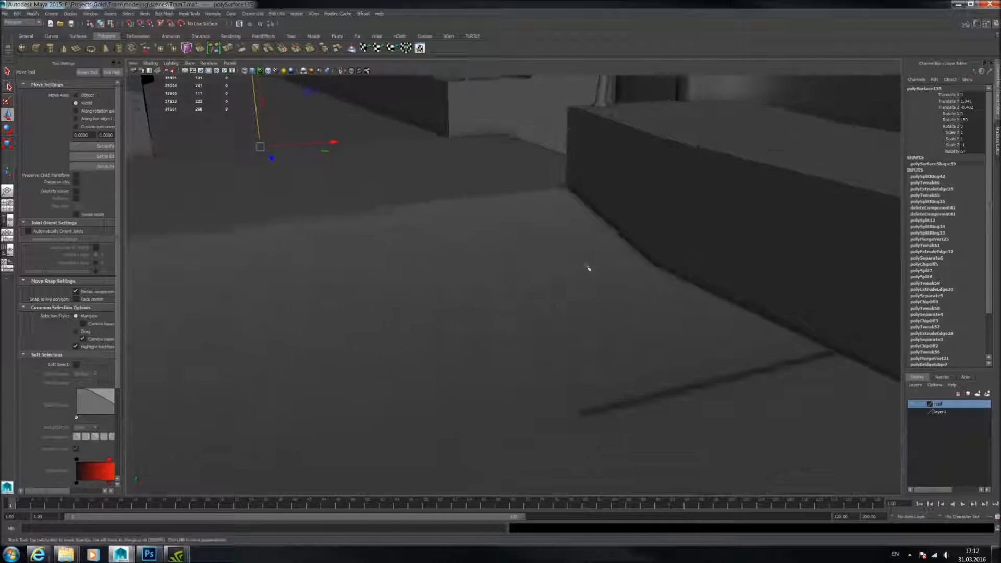
{"action": "left_click_drag", "start_coordinate": [588, 266], "coordinate": [577, 284], "text": "alt"}
{"action": "middle_click_drag", "start_coordinate": [577, 284], "coordinate": [604, 260], "text": "alt"}
{"action": "left_click_drag", "start_coordinate": [604, 260], "coordinate": [621, 277], "text": "alt"}
{"action": "right_click_drag", "start_coordinate": [620, 276], "coordinate": [479, 250], "text": "alt"}
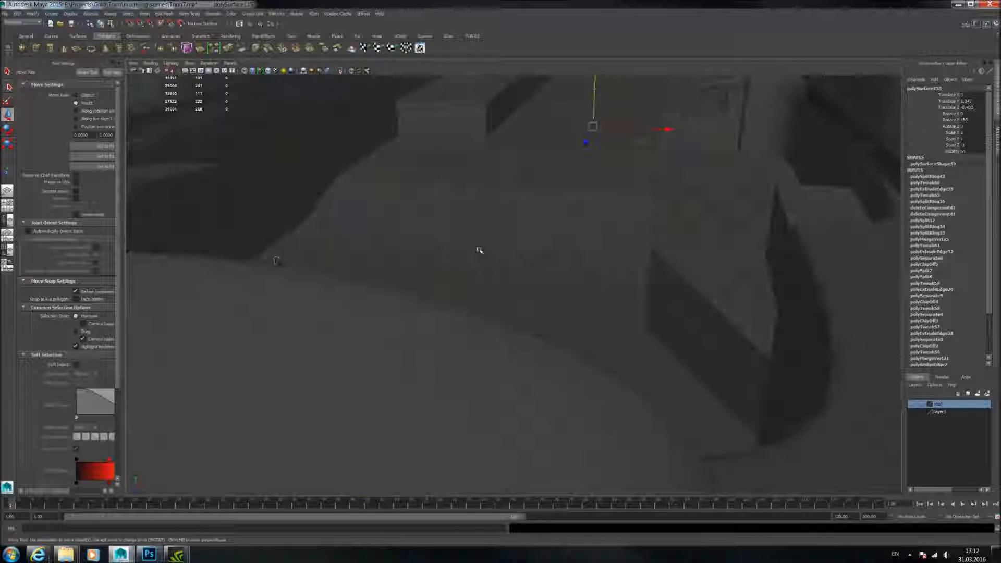
{"action": "left_click", "coordinate": [516, 249]}
{"action": "scroll", "coordinate": [517, 249], "scroll_direction": "up", "scroll_amount": 3}
{"action": "left_click", "coordinate": [485, 254]}
{"action": "middle_click_drag", "start_coordinate": [486, 245], "coordinate": [526, 267], "text": "alt"}
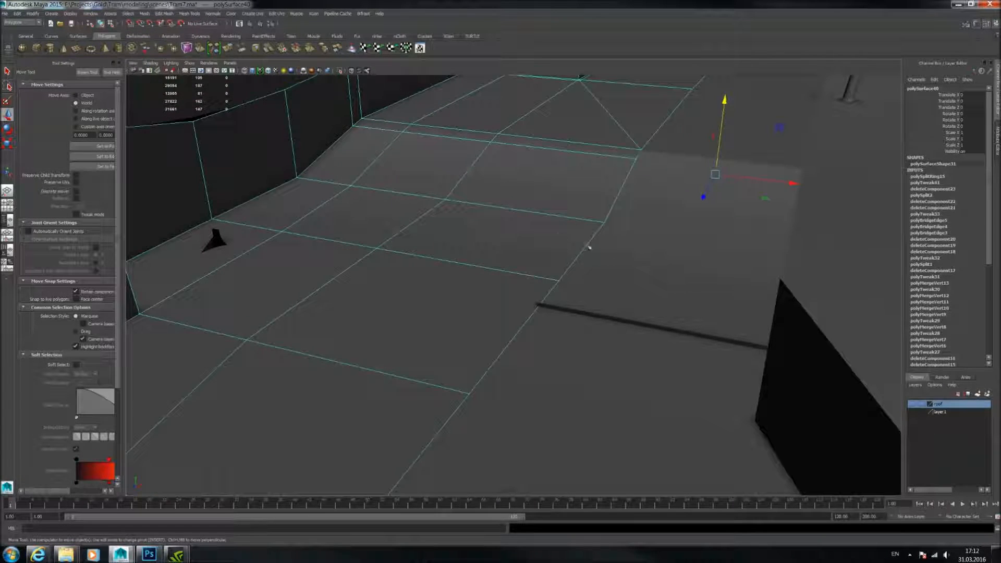
{"action": "right_click_drag", "start_coordinate": [556, 240], "coordinate": [630, 230]}
{"action": "left_click", "coordinate": [584, 248]}
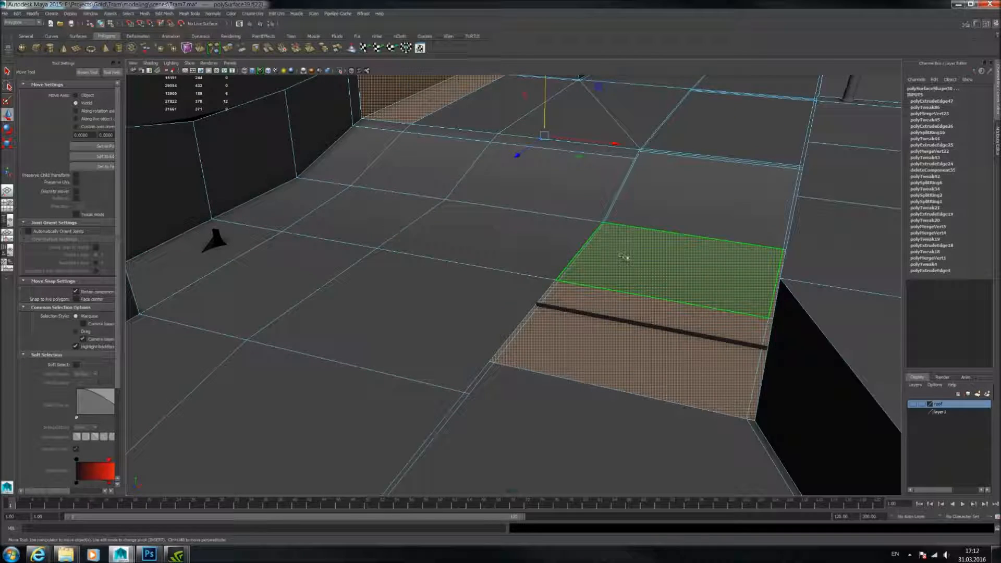
Move the cross edge of the unsmoothed floor section lengthwise to align it with the neighbouring section's edge.
{"action": "left_click_drag", "start_coordinate": [484, 291], "coordinate": [405, 310], "text": "alt"}
{"action": "middle_click_drag", "start_coordinate": [386, 268], "coordinate": [416, 276], "text": "alt"}
{"action": "scroll", "coordinate": [412, 276], "scroll_direction": "up", "scroll_amount": 1}
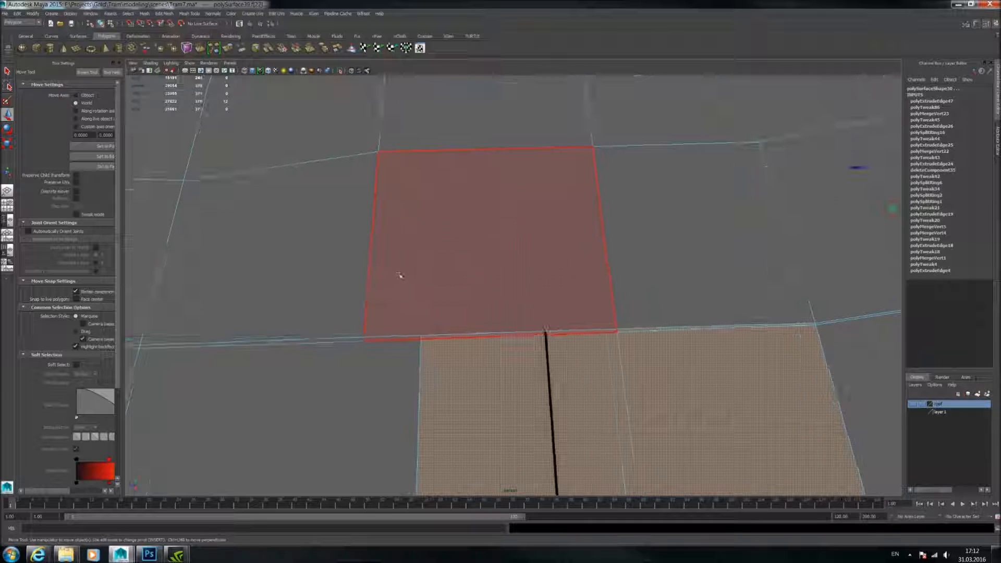
{"action": "right_click_drag", "start_coordinate": [393, 252], "coordinate": [391, 214]}
{"action": "left_click", "coordinate": [362, 337]}
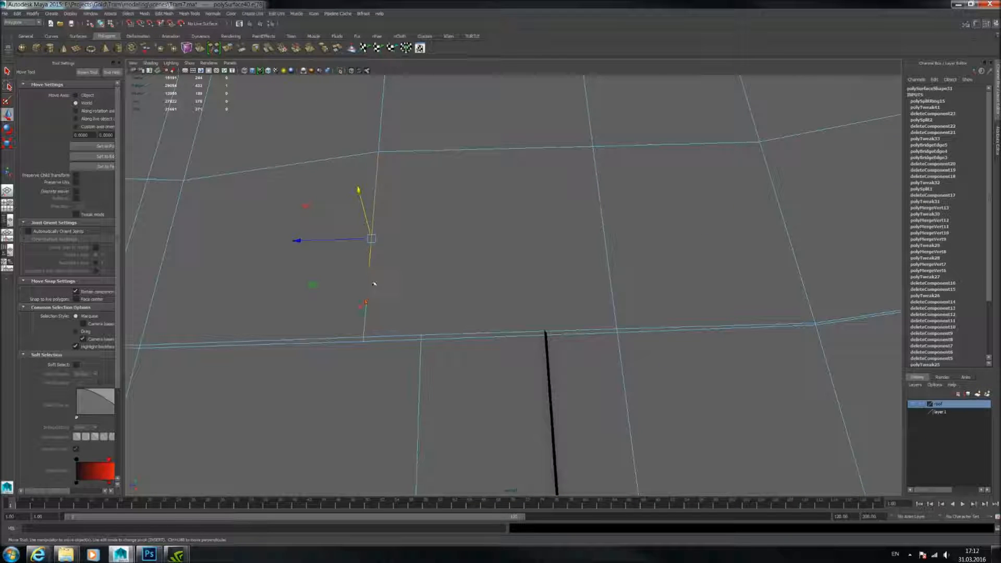
{"action": "left_click", "coordinate": [412, 302]}
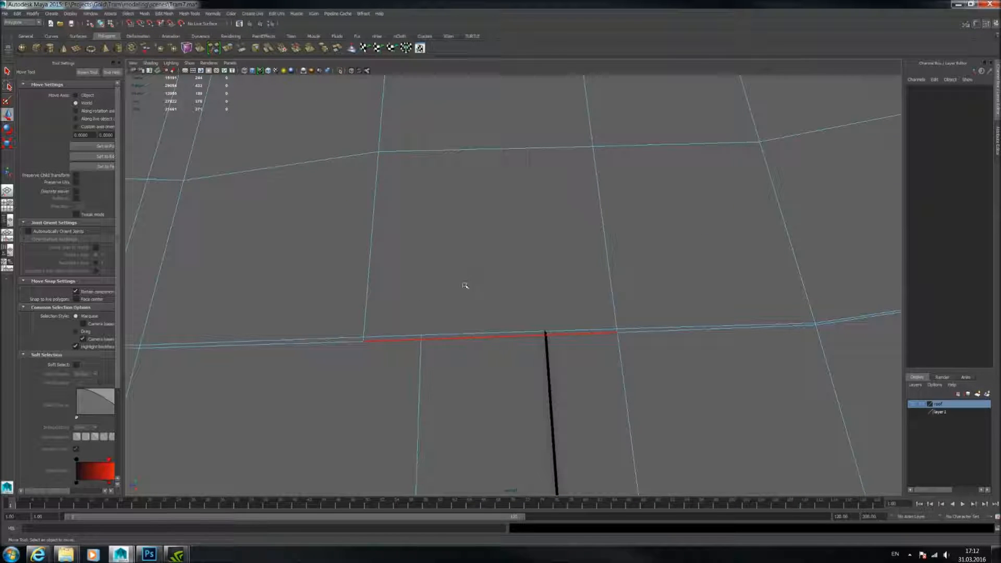
{"action": "left_click", "coordinate": [363, 339]}
{"action": "left_click_drag", "start_coordinate": [422, 270], "coordinate": [372, 275], "text": "alt"}
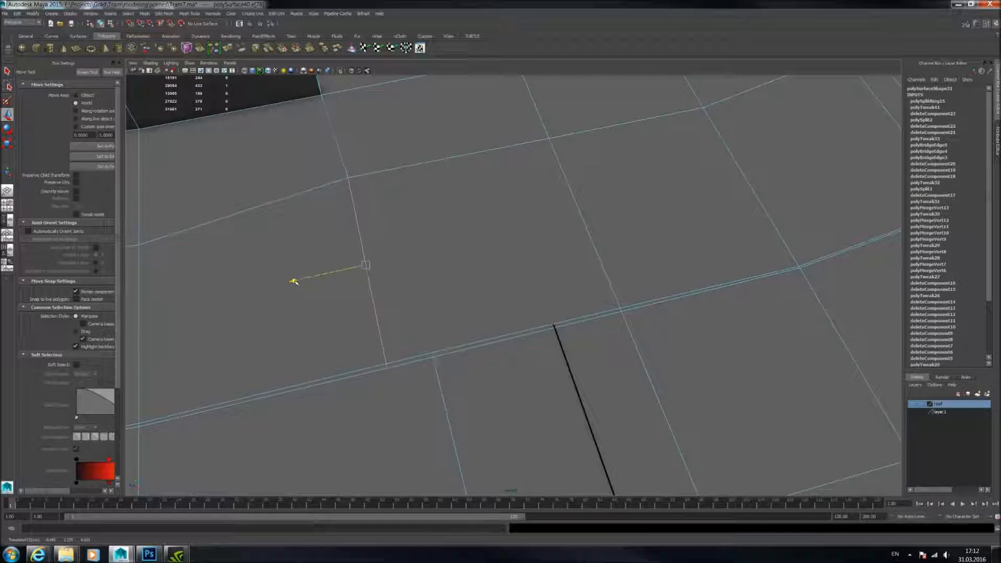
{"action": "left_click_drag", "start_coordinate": [336, 273], "coordinate": [464, 273], "text": "alt"}
Select the matching faces on both floor sections around the dark strip, including the row behind it.
{"action": "key", "text": "F11"}
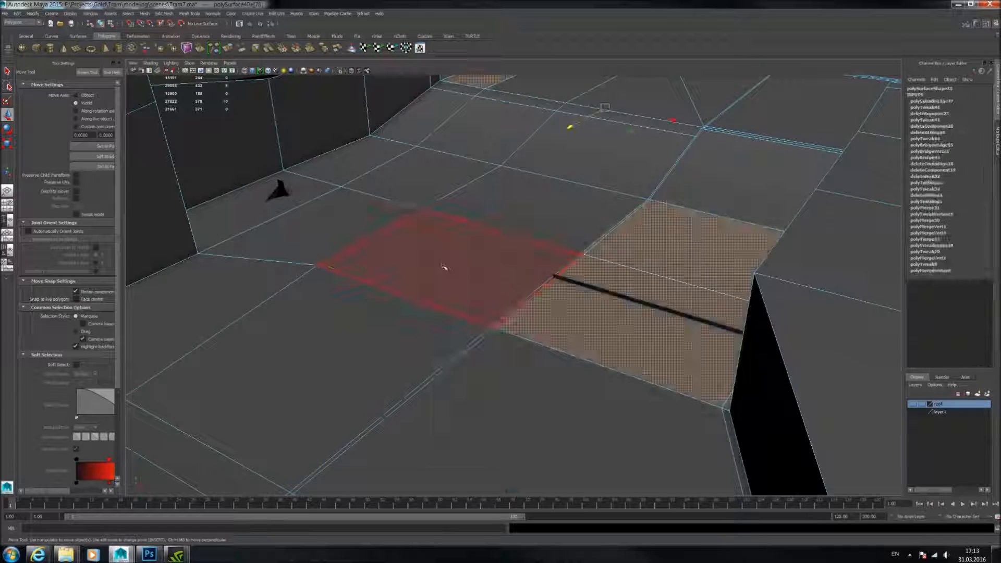
{"action": "left_click", "coordinate": [447, 268]}
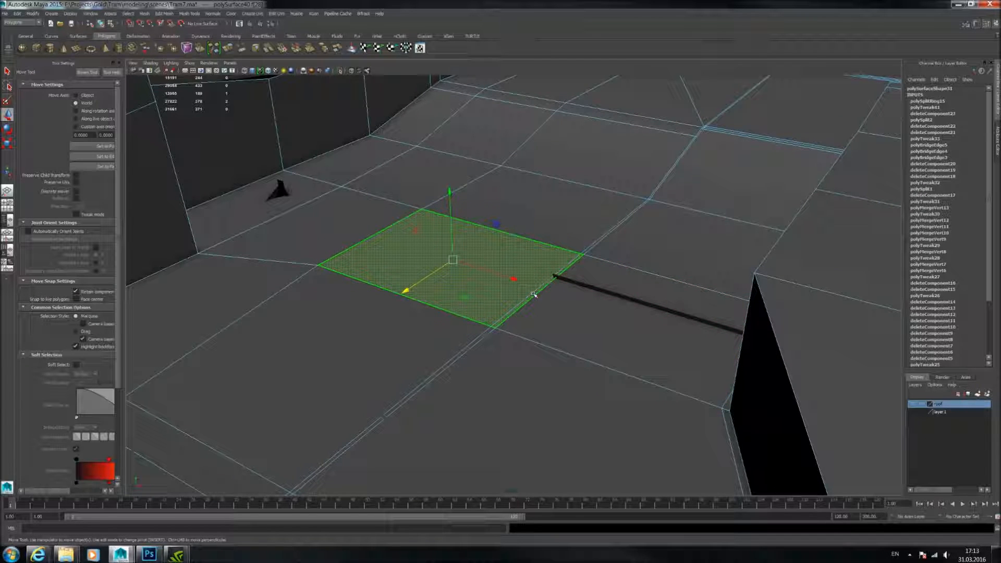
{"action": "left_click_drag", "start_coordinate": [561, 311], "coordinate": [582, 318], "text": "alt"}
{"action": "scroll", "coordinate": [583, 319], "scroll_direction": "up", "scroll_amount": 3}
{"action": "left_click", "coordinate": [604, 310], "text": "shift"}
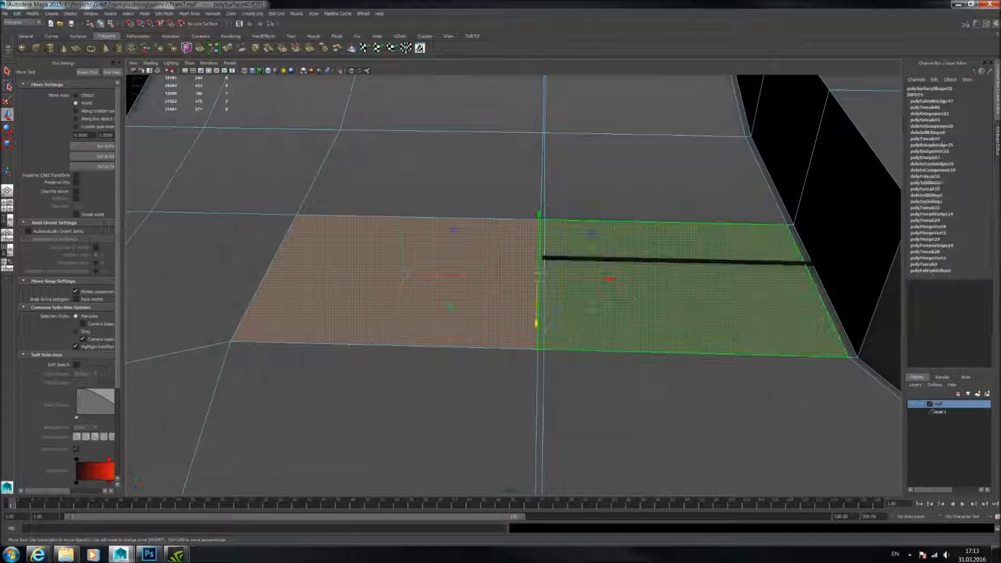
{"action": "left_click", "coordinate": [620, 219], "text": "shift"}
{"action": "left_click", "coordinate": [454, 196], "text": "shift"}
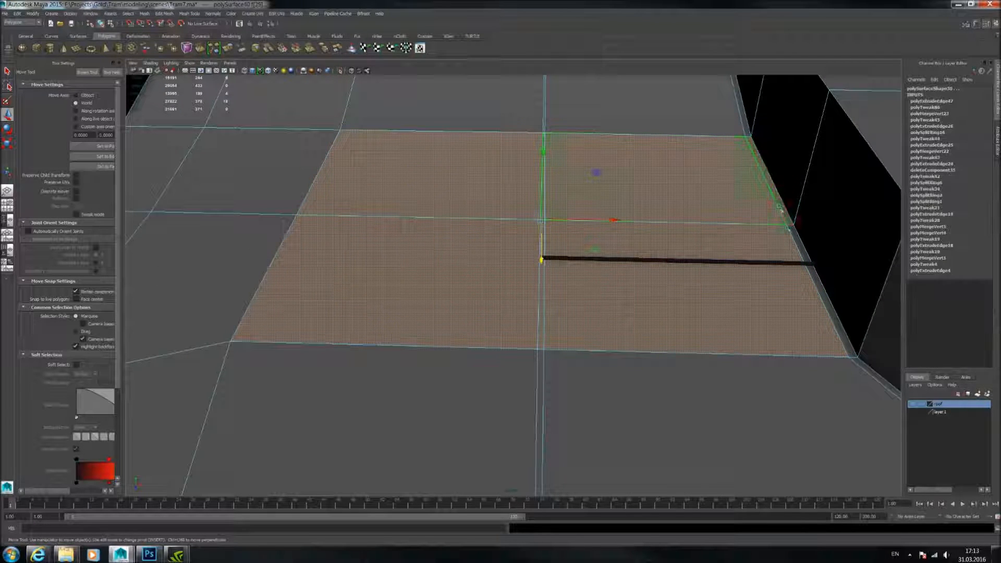
Extend the face selection across the rest of the floor's width, opposite the dark strip.
{"action": "left_click", "coordinate": [243, 200], "text": "shift"}
{"action": "left_click", "coordinate": [242, 219], "text": "shift"}
{"action": "left_click_drag", "start_coordinate": [396, 230], "coordinate": [375, 191], "text": "alt"}
{"action": "left_click", "coordinate": [336, 211], "text": "shift"}
{"action": "left_click", "coordinate": [313, 232], "text": "shift"}
{"action": "left_click_drag", "start_coordinate": [600, 286], "coordinate": [581, 255], "text": "alt"}
{"action": "left_click_drag", "start_coordinate": [558, 223], "coordinate": [597, 230]}
{"action": "middle_click_drag", "start_coordinate": [597, 230], "coordinate": [522, 214], "text": "alt"}
{"action": "left_click_drag", "start_coordinate": [523, 214], "coordinate": [597, 250], "text": "alt"}
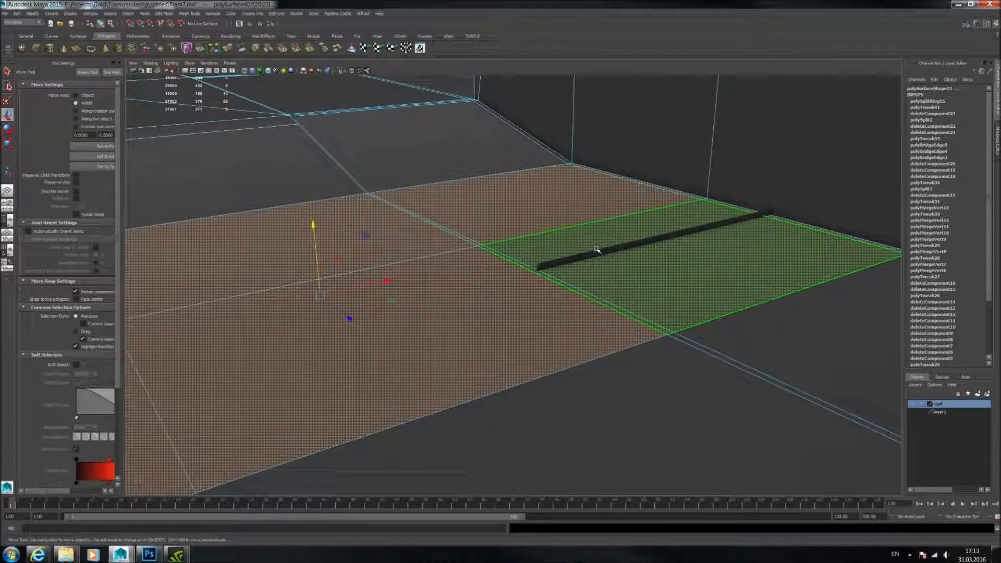
Select the body part whose edge protrudes through the floor as the dark strip, and isolate it.
{"action": "right_click_drag", "start_coordinate": [613, 253], "coordinate": [656, 245]}
{"action": "left_click", "coordinate": [691, 232]}
{"action": "left_click_drag", "start_coordinate": [690, 231], "coordinate": [511, 293], "text": "alt"}
{"action": "left_click", "coordinate": [511, 264]}
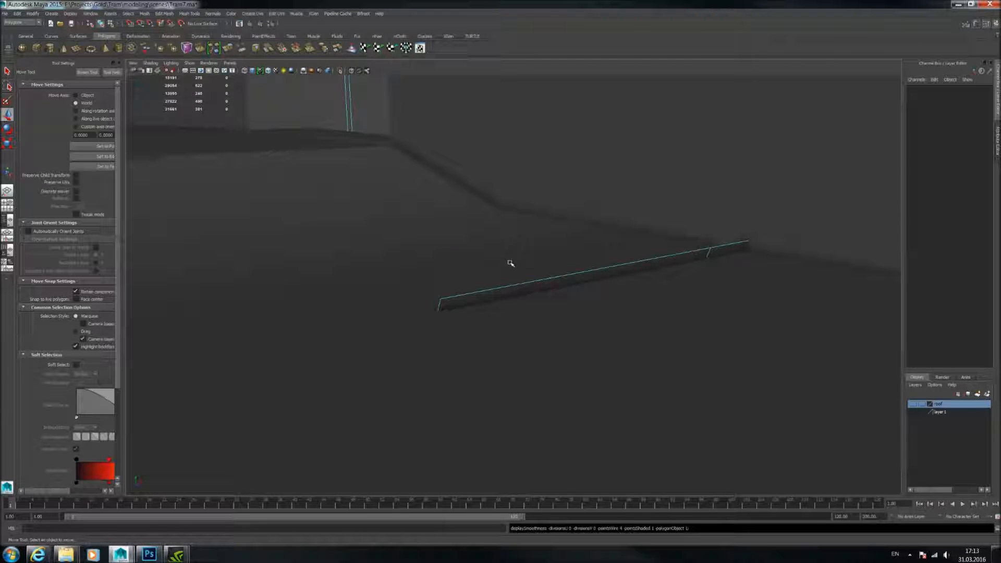
{"action": "left_click", "coordinate": [531, 282]}
{"action": "left_click", "coordinate": [534, 284]}
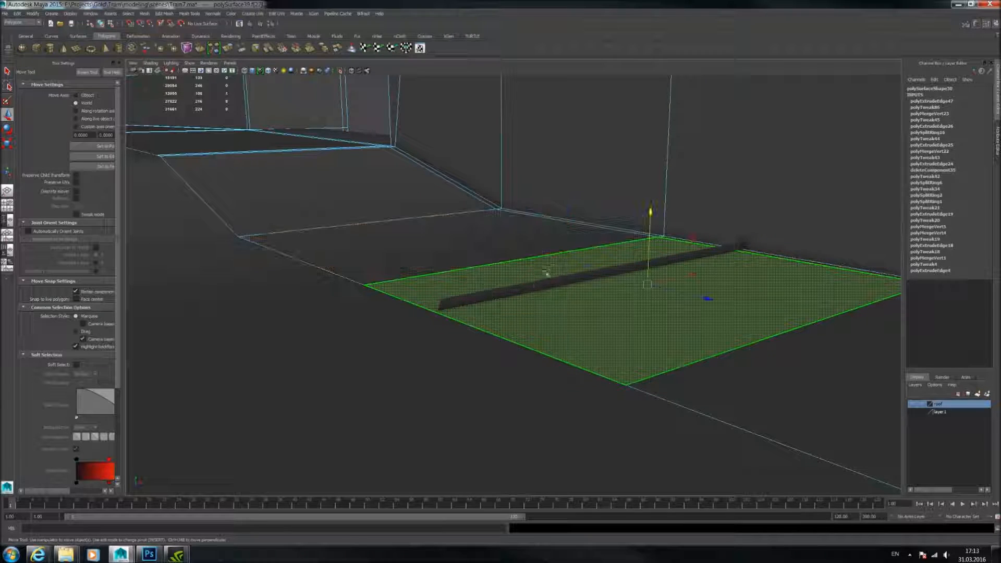
{"action": "left_click", "coordinate": [490, 296]}
{"action": "left_click", "coordinate": [510, 283]}
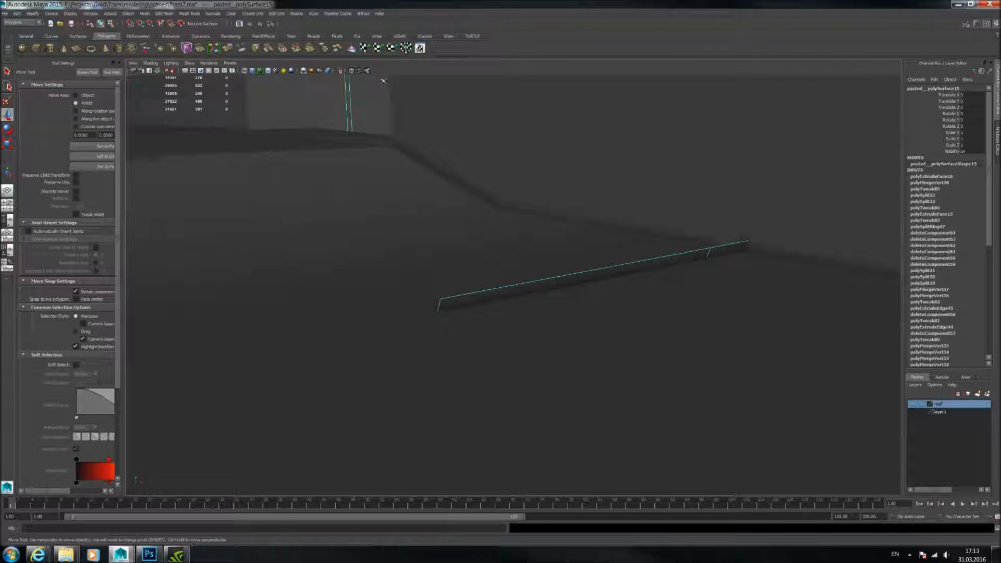
{"action": "left_click", "coordinate": [342, 71]}
Move the upper edge of the isolated body part's thin rim and return the part to smoothed display.
{"action": "left_click_drag", "start_coordinate": [659, 220], "coordinate": [604, 233], "text": "alt"}
{"action": "right_click", "coordinate": [623, 235]}
{"action": "right_click_drag", "start_coordinate": [622, 235], "coordinate": [596, 233]}
{"action": "left_click", "coordinate": [573, 245]}
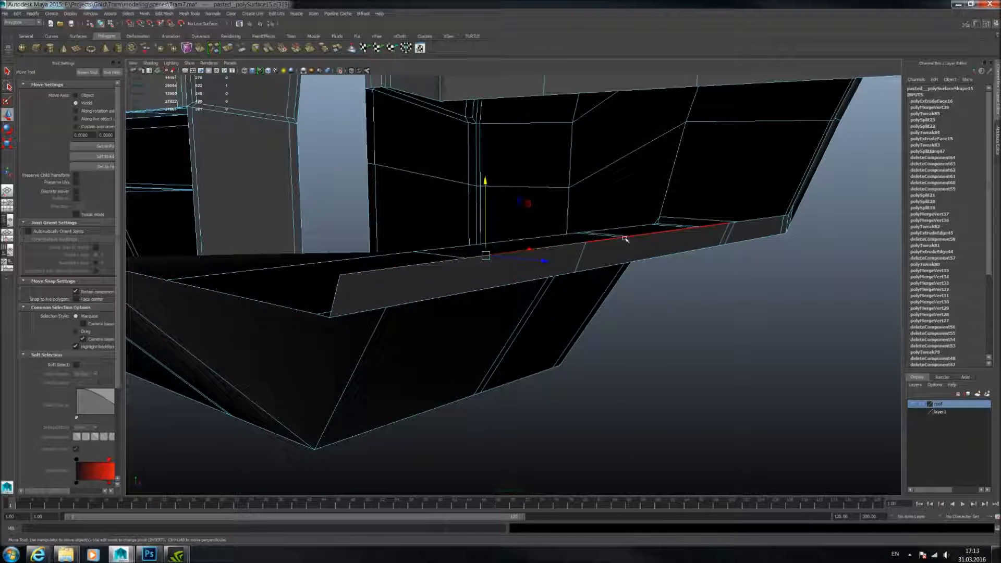
{"action": "left_click_drag", "start_coordinate": [622, 241], "coordinate": [505, 252], "text": "alt"}
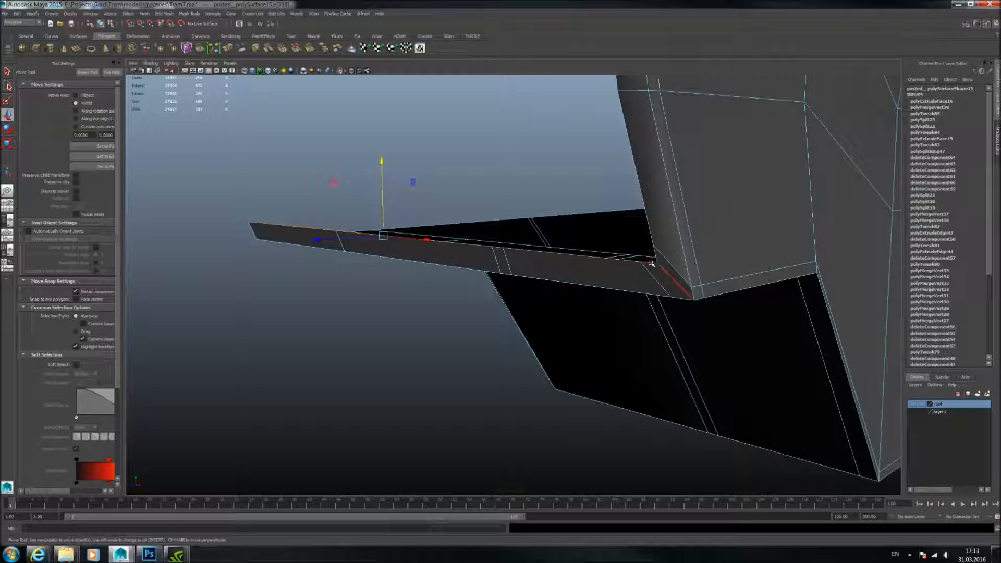
{"action": "left_click_drag", "start_coordinate": [677, 255], "coordinate": [592, 227], "text": "alt"}
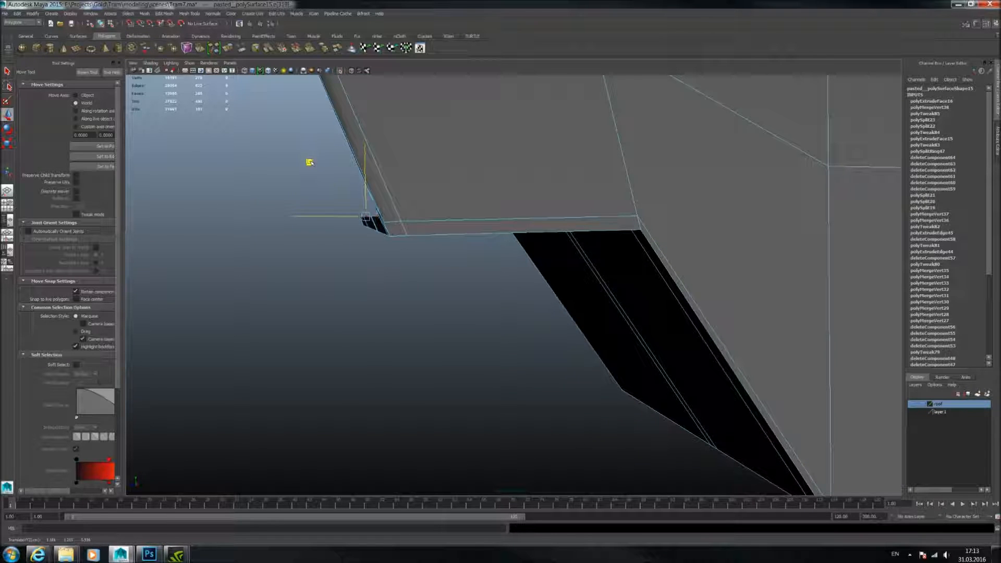
{"action": "right_click_drag", "start_coordinate": [424, 178], "coordinate": [452, 158]}
{"action": "left_click", "coordinate": [420, 183]}
{"action": "key", "text": "3"}
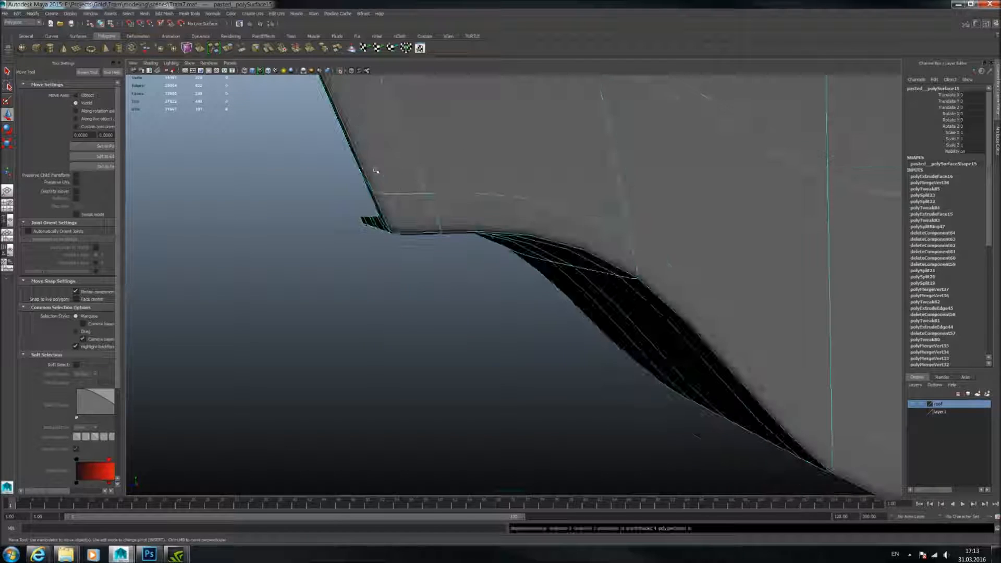
Preview the floor section with the stepped platform in smoothed display, and switch it back to unsmoothed display.
{"action": "left_click_drag", "start_coordinate": [365, 125], "coordinate": [606, 219], "text": "alt"}
{"action": "right_click_drag", "start_coordinate": [607, 219], "coordinate": [502, 190], "text": "alt"}
{"action": "left_click", "coordinate": [502, 189]}
{"action": "key", "text": "3"}
{"action": "left_click_drag", "start_coordinate": [594, 233], "coordinate": [480, 208], "text": "alt"}
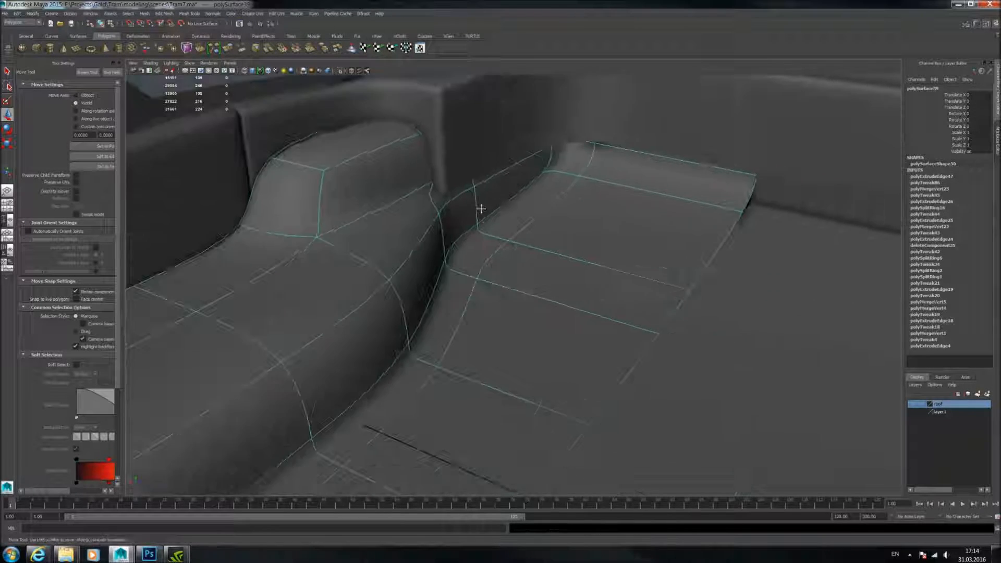
{"action": "key", "text": "1"}
{"action": "middle_click_drag", "start_coordinate": [481, 208], "coordinate": [535, 221], "text": "alt"}
{"action": "left_click_drag", "start_coordinate": [535, 220], "coordinate": [636, 221], "text": "alt"}
{"action": "middle_click_drag", "start_coordinate": [636, 221], "coordinate": [536, 261], "text": "alt"}
{"action": "right_click_drag", "start_coordinate": [537, 261], "coordinate": [515, 200], "text": "alt"}
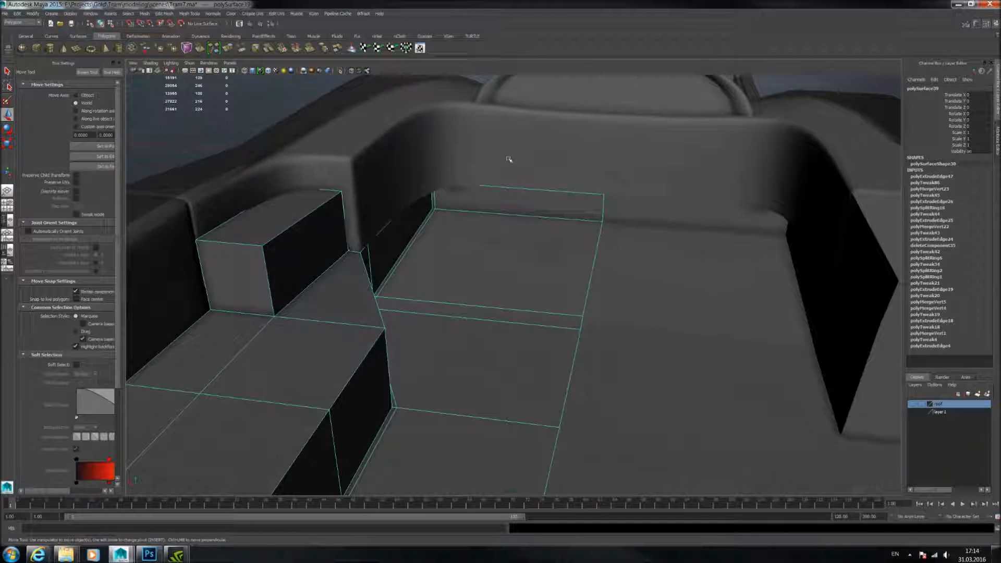
Set the surrounding wall part and the opposite floor section to smoothed display and inspect their meeting edges.
{"action": "left_click", "coordinate": [509, 158]}
{"action": "key", "text": "3"}
{"action": "left_click", "coordinate": [651, 262]}
{"action": "key", "text": "3"}
{"action": "left_click_drag", "start_coordinate": [642, 245], "coordinate": [617, 279], "text": "alt"}
{"action": "scroll", "coordinate": [612, 235], "scroll_direction": "down", "scroll_amount": 3}
{"action": "scroll", "coordinate": [615, 280], "scroll_direction": "down", "scroll_amount": 3}
{"action": "middle_click_drag", "start_coordinate": [615, 280], "coordinate": [591, 248], "text": "alt"}
{"action": "scroll", "coordinate": [594, 255], "scroll_direction": "up", "scroll_amount": 3}
{"action": "scroll", "coordinate": [639, 239], "scroll_direction": "up", "scroll_amount": 3}
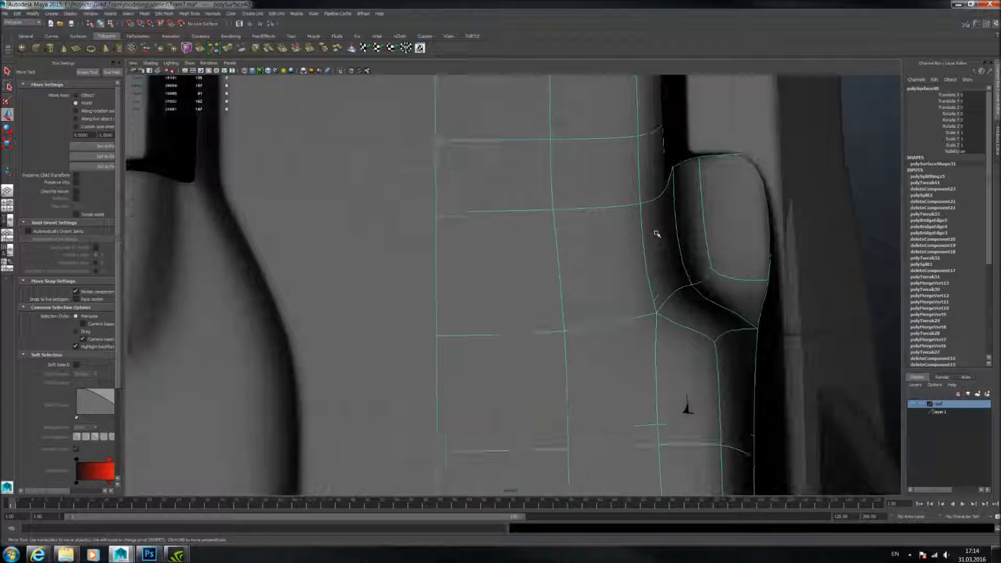
{"action": "mouse_move", "coordinate": [696, 225]}
{"action": "left_mouse_down", "text": "alt"}
{"action": "mouse_move", "coordinate": [599, 188]}
{"action": "mouse_move", "coordinate": [556, 142]}
{"action": "mouse_move", "coordinate": [352, 177]}
{"action": "mouse_move", "coordinate": [470, 201]}
{"action": "mouse_move", "coordinate": [608, 205]}
{"action": "mouse_move", "coordinate": [599, 235]}
{"action": "mouse_move", "coordinate": [681, 274]}
{"action": "mouse_move", "coordinate": [726, 241]}
{"action": "mouse_move", "coordinate": [710, 280]}
{"action": "mouse_move", "coordinate": [749, 287]}
{"action": "mouse_move", "coordinate": [678, 219]}
{"action": "left_mouse_up", "text": "alt"}
{"action": "left_click_drag", "start_coordinate": [578, 235], "coordinate": [607, 215], "text": "alt"}
{"action": "left_click_drag", "start_coordinate": [330, 238], "coordinate": [398, 255], "text": "alt"}
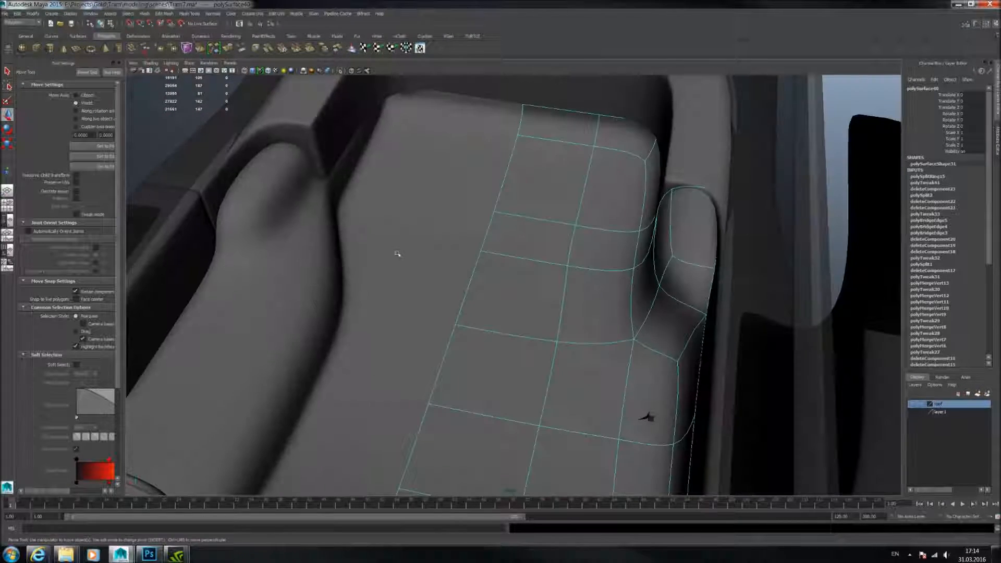
Show the floor section with the stepped platform unsmoothed and select it together with the opposite floor section.
{"action": "left_click", "coordinate": [344, 211]}
{"action": "right_click_drag", "start_coordinate": [390, 206], "coordinate": [405, 220], "text": "alt"}
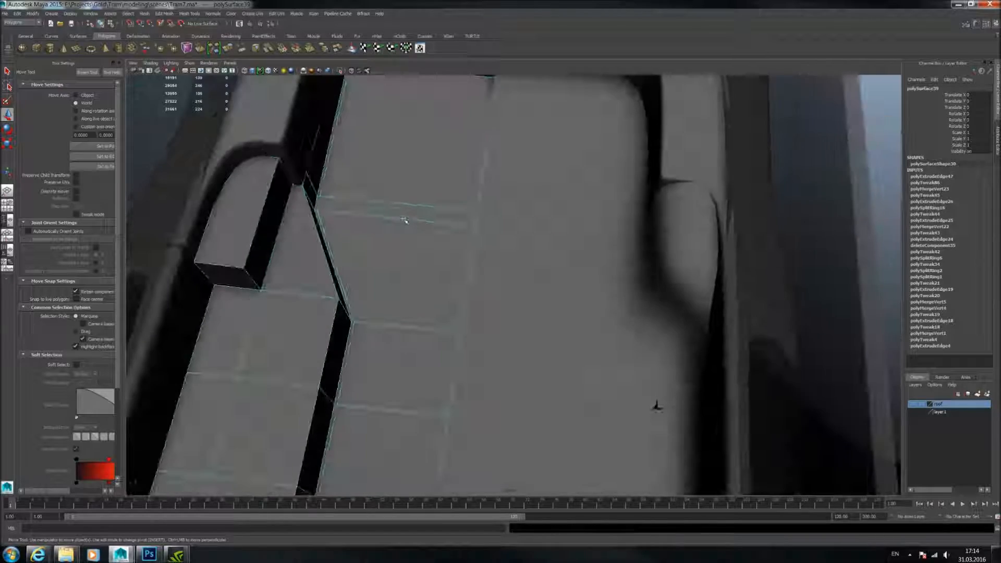
{"action": "left_click", "coordinate": [666, 248], "text": "shift"}
{"action": "right_click_drag", "start_coordinate": [666, 249], "coordinate": [605, 292], "text": "alt"}
{"action": "left_click_drag", "start_coordinate": [605, 292], "coordinate": [728, 353], "text": "alt"}
{"action": "middle_click_drag", "start_coordinate": [729, 353], "coordinate": [593, 322], "text": "alt"}
{"action": "left_click_drag", "start_coordinate": [433, 229], "coordinate": [403, 230], "text": "alt"}
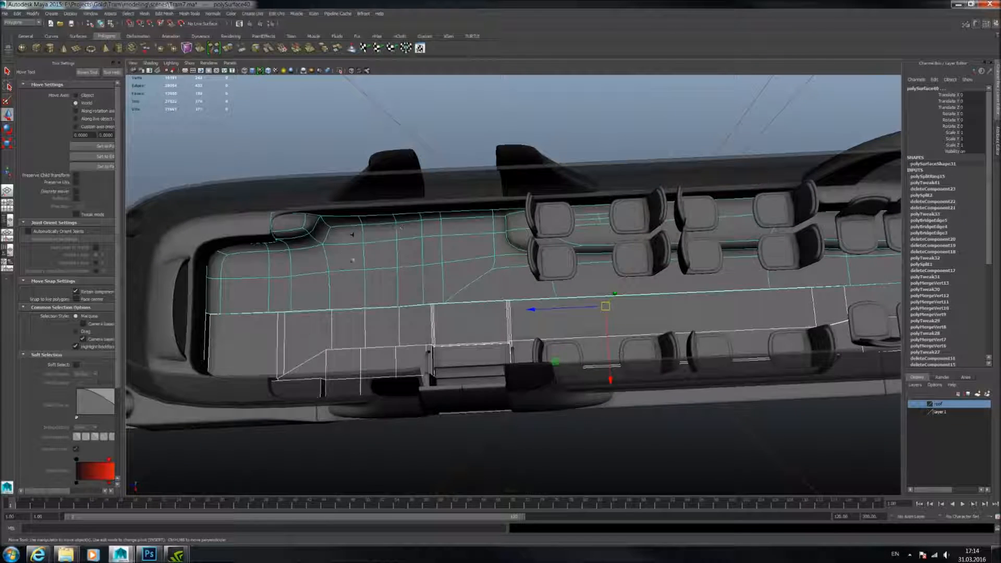
Examine the tram's exterior above the wheels and the interior floor sections from several angles.
{"action": "left_click_drag", "start_coordinate": [352, 235], "coordinate": [428, 304], "text": "alt"}
{"action": "left_click_drag", "start_coordinate": [695, 284], "coordinate": [659, 238], "text": "alt"}
{"action": "left_click_drag", "start_coordinate": [575, 226], "coordinate": [571, 225], "text": "alt"}
{"action": "middle_click_drag", "start_coordinate": [572, 226], "coordinate": [569, 266], "text": "alt"}
{"action": "scroll", "coordinate": [569, 266], "scroll_direction": "up", "scroll_amount": 3}
{"action": "mouse_move", "coordinate": [568, 266]}
{"action": "left_mouse_down", "text": "alt"}
{"action": "mouse_move", "coordinate": [563, 242]}
{"action": "mouse_move", "coordinate": [488, 239]}
{"action": "mouse_move", "coordinate": [451, 223]}
{"action": "mouse_move", "coordinate": [543, 239]}
{"action": "mouse_move", "coordinate": [457, 187]}
{"action": "mouse_move", "coordinate": [468, 167]}
{"action": "mouse_move", "coordinate": [357, 99]}
{"action": "mouse_move", "coordinate": [416, 179]}
{"action": "mouse_move", "coordinate": [472, 219]}
{"action": "mouse_move", "coordinate": [465, 245]}
{"action": "mouse_move", "coordinate": [531, 223]}
{"action": "mouse_move", "coordinate": [574, 238]}
{"action": "mouse_move", "coordinate": [511, 213]}
{"action": "mouse_move", "coordinate": [449, 248]}
{"action": "mouse_move", "coordinate": [574, 204]}
{"action": "mouse_move", "coordinate": [601, 257]}
{"action": "mouse_move", "coordinate": [585, 272]}
{"action": "left_mouse_up", "text": "alt"}
{"action": "right_click_drag", "start_coordinate": [585, 272], "coordinate": [561, 214], "text": "alt"}
{"action": "left_click_drag", "start_coordinate": [561, 215], "coordinate": [556, 239], "text": "alt"}
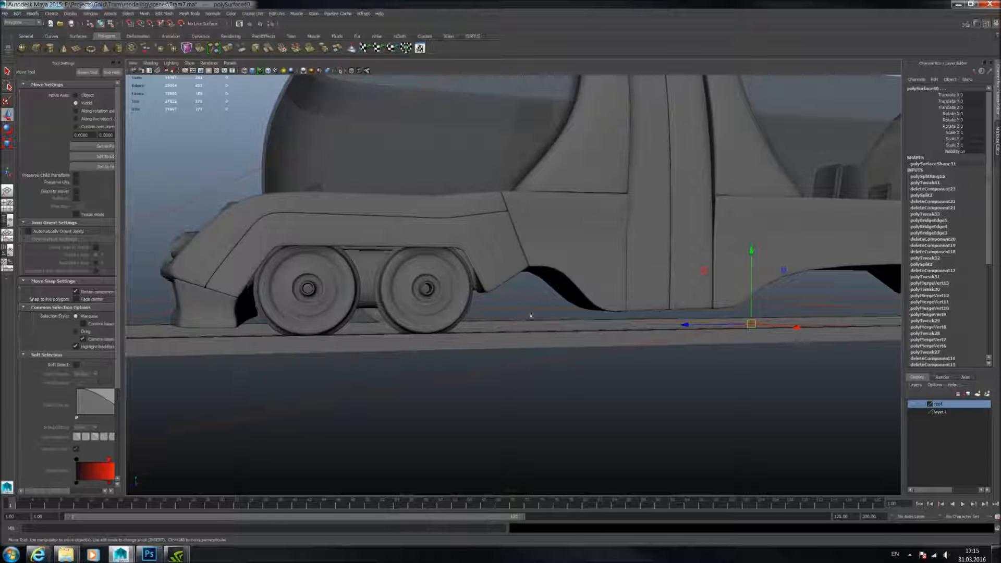
{"action": "left_click_drag", "start_coordinate": [563, 283], "coordinate": [566, 293], "text": "alt"}
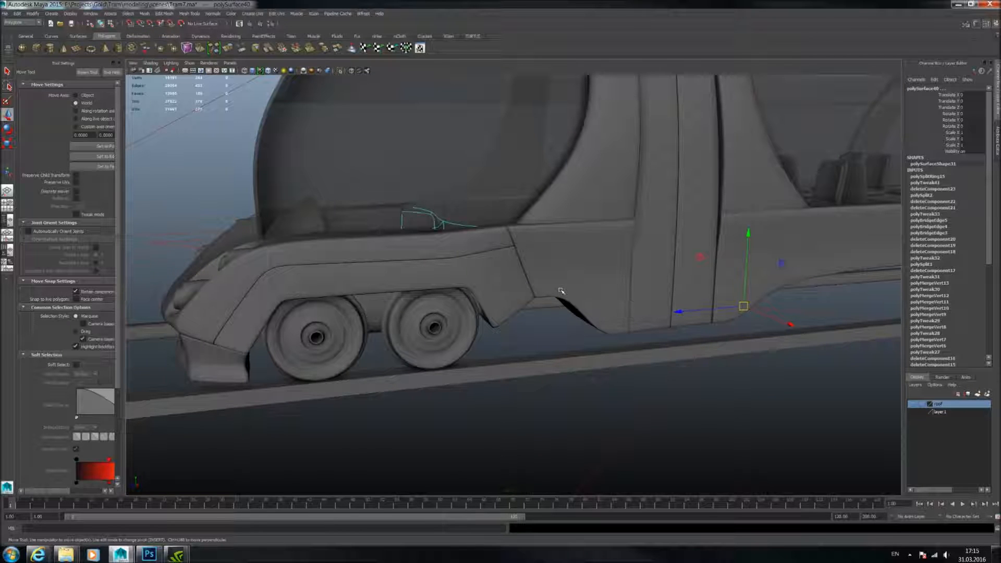
{"action": "mouse_move", "coordinate": [561, 283]}
{"action": "left_mouse_down", "text": "alt"}
{"action": "mouse_move", "coordinate": [605, 293]}
{"action": "mouse_move", "coordinate": [622, 266]}
{"action": "mouse_move", "coordinate": [580, 278]}
{"action": "mouse_move", "coordinate": [579, 288]}
{"action": "mouse_move", "coordinate": [573, 272]}
{"action": "mouse_move", "coordinate": [519, 263]}
{"action": "mouse_move", "coordinate": [547, 291]}
{"action": "mouse_move", "coordinate": [552, 270]}
{"action": "left_mouse_up", "text": "alt"}
{"action": "left_click_drag", "start_coordinate": [552, 269], "coordinate": [570, 277], "text": "alt"}
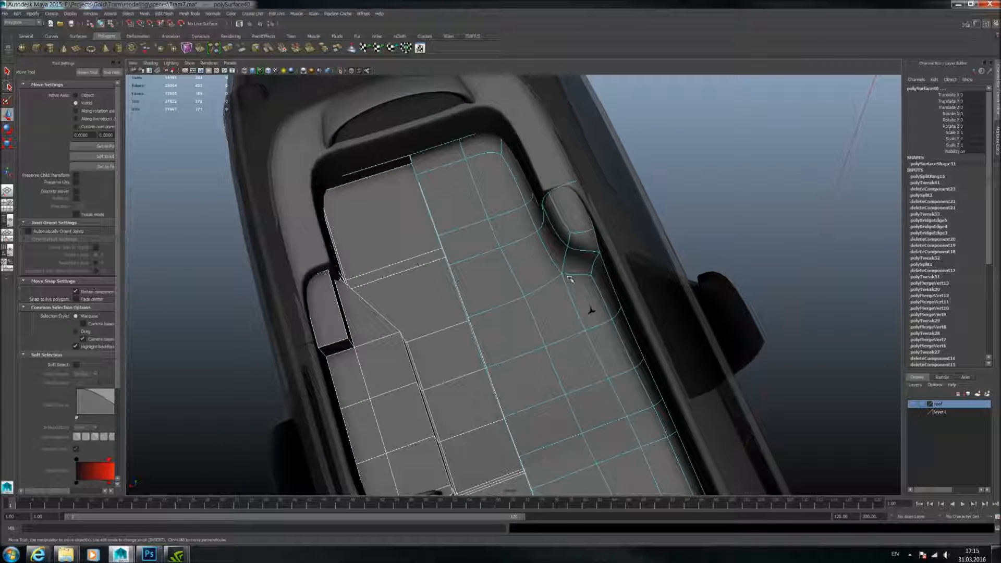
{"action": "left_click_drag", "start_coordinate": [591, 311], "coordinate": [431, 257], "text": "alt"}
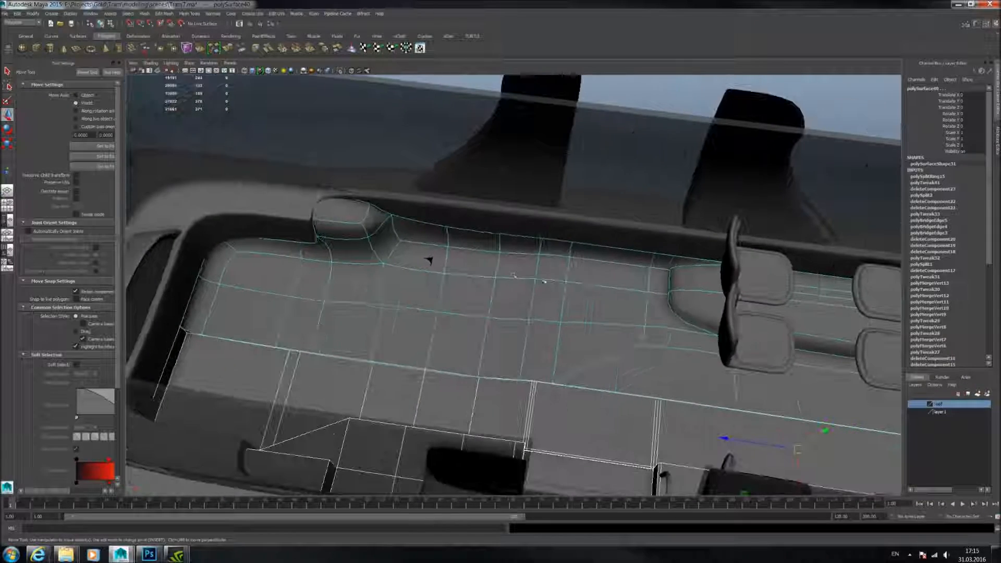
{"action": "left_click_drag", "start_coordinate": [531, 314], "coordinate": [559, 273], "text": "alt"}
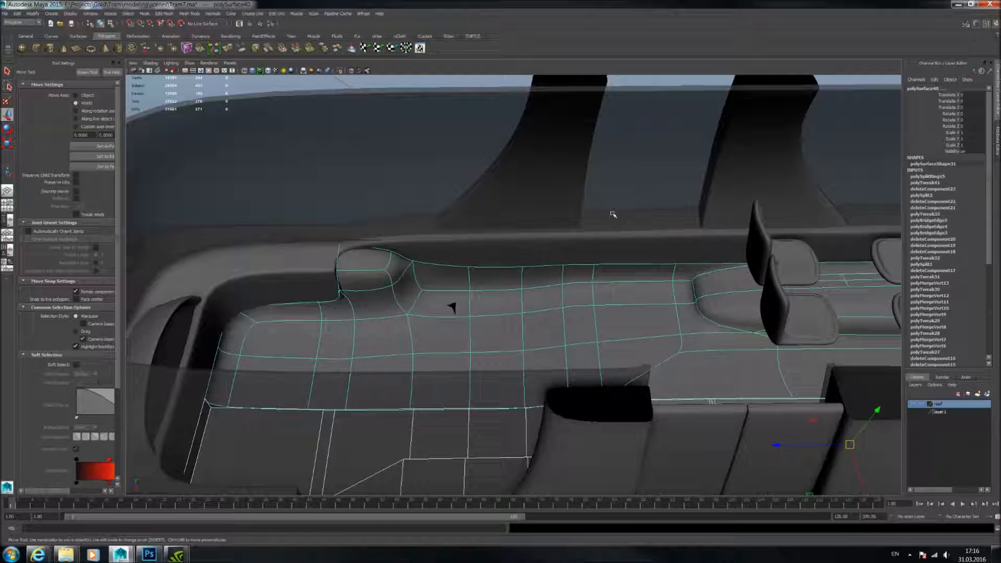
{"action": "left_click_drag", "start_coordinate": [526, 250], "coordinate": [543, 300], "text": "alt"}
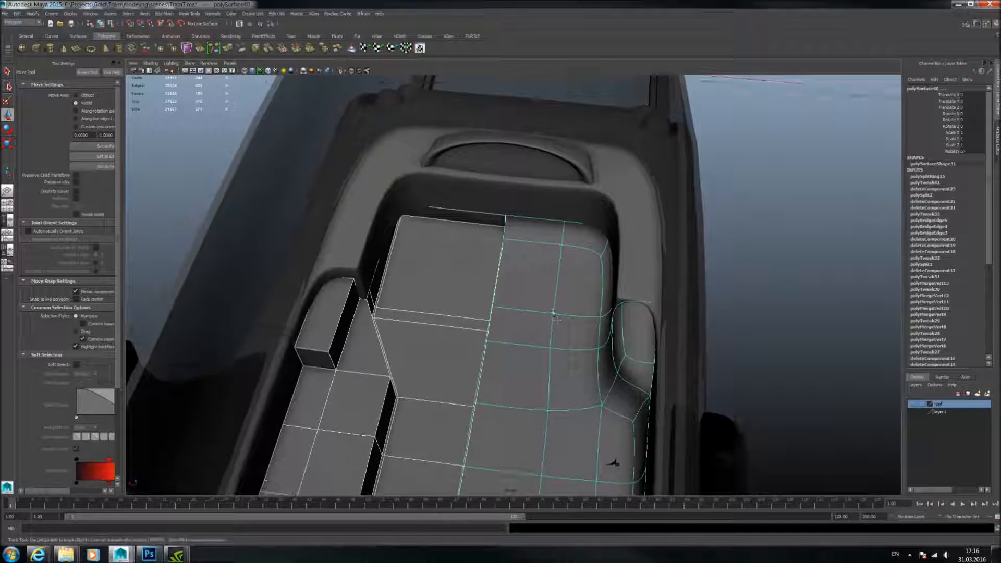
Preview both selected floor sections in smoothed display and inspect the seam at the end wall.
{"action": "key", "text": "3"}
{"action": "middle_click_drag", "start_coordinate": [545, 299], "coordinate": [568, 349], "text": "alt"}
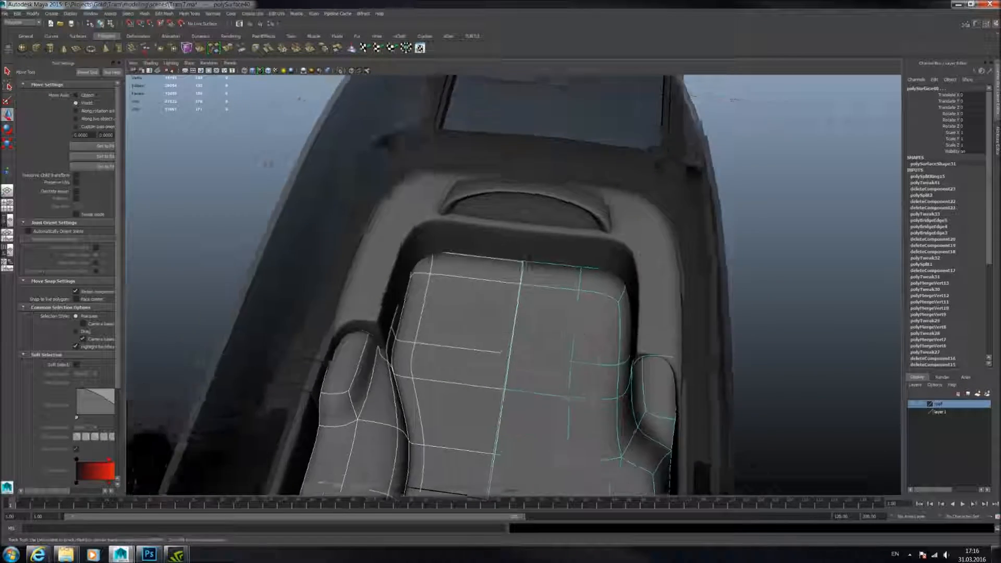
{"action": "left_click_drag", "start_coordinate": [568, 349], "coordinate": [568, 293], "text": "alt"}
{"action": "scroll", "coordinate": [544, 332], "scroll_direction": "up", "scroll_amount": 4}
{"action": "scroll", "coordinate": [544, 332], "scroll_direction": "up", "scroll_amount": 3}
{"action": "middle_click_drag", "start_coordinate": [544, 331], "coordinate": [593, 254], "text": "alt"}
Return the wall part and both floor sections to unsmoothed display and select all three together.
{"action": "left_click", "coordinate": [445, 241]}
{"action": "key", "text": "1"}
{"action": "left_click", "coordinate": [424, 293]}
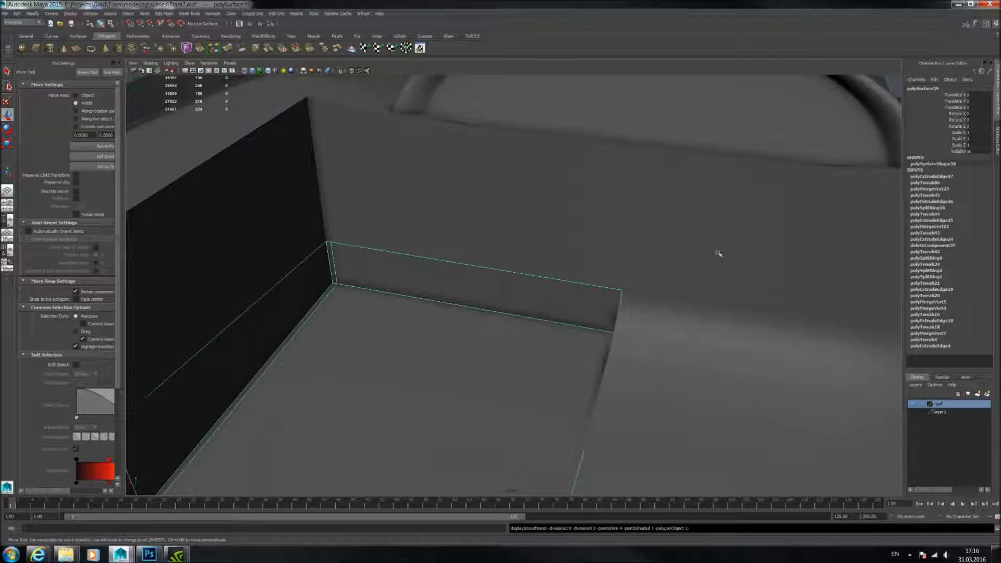
{"action": "left_click", "coordinate": [682, 330], "text": "shift"}
{"action": "left_click", "coordinate": [678, 338]}
{"action": "key", "text": "1"}
{"action": "left_click_drag", "start_coordinate": [581, 265], "coordinate": [633, 307]}
{"action": "scroll", "coordinate": [646, 316], "scroll_direction": "down", "scroll_amount": 3}
{"action": "scroll", "coordinate": [646, 318], "scroll_direction": "down", "scroll_amount": 8}
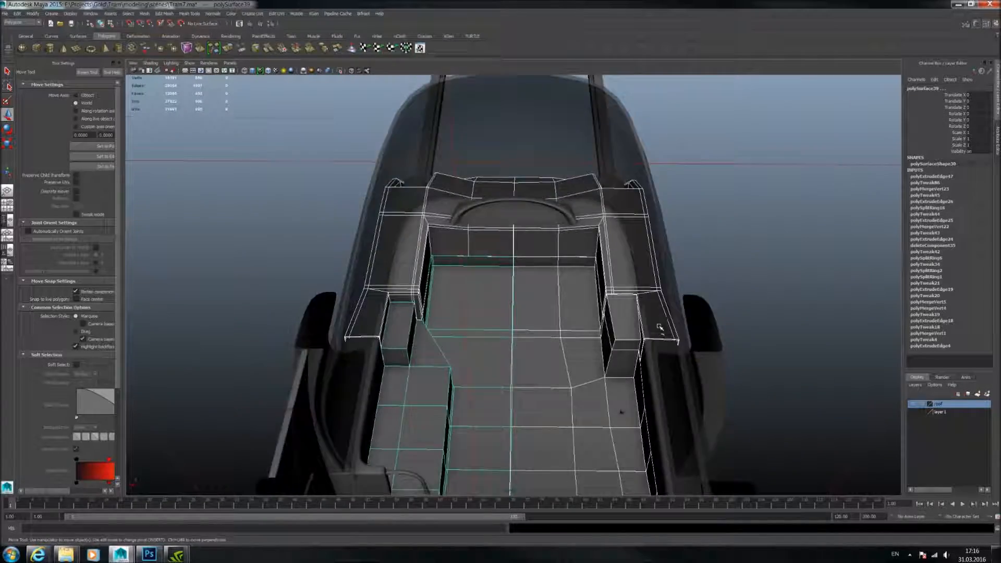
Examine from above how the edges of the two floor sections and the surrounding wall part line up.
{"action": "middle_click_drag", "start_coordinate": [659, 327], "coordinate": [643, 282], "text": "alt"}
{"action": "left_click_drag", "start_coordinate": [643, 285], "coordinate": [503, 311], "text": "alt"}
{"action": "right_click_drag", "start_coordinate": [502, 310], "coordinate": [585, 274], "text": "alt"}
{"action": "left_click_drag", "start_coordinate": [585, 274], "coordinate": [580, 264], "text": "alt"}
{"action": "right_click_drag", "start_coordinate": [581, 263], "coordinate": [527, 271], "text": "alt"}
{"action": "left_click_drag", "start_coordinate": [527, 271], "coordinate": [579, 245], "text": "alt"}
{"action": "right_click_drag", "start_coordinate": [579, 245], "coordinate": [501, 202], "text": "alt"}
{"action": "left_click_drag", "start_coordinate": [500, 203], "coordinate": [542, 229], "text": "alt"}
{"action": "middle_click_drag", "start_coordinate": [629, 329], "coordinate": [531, 314], "text": "alt"}
{"action": "right_click_drag", "start_coordinate": [532, 313], "coordinate": [546, 292], "text": "alt"}
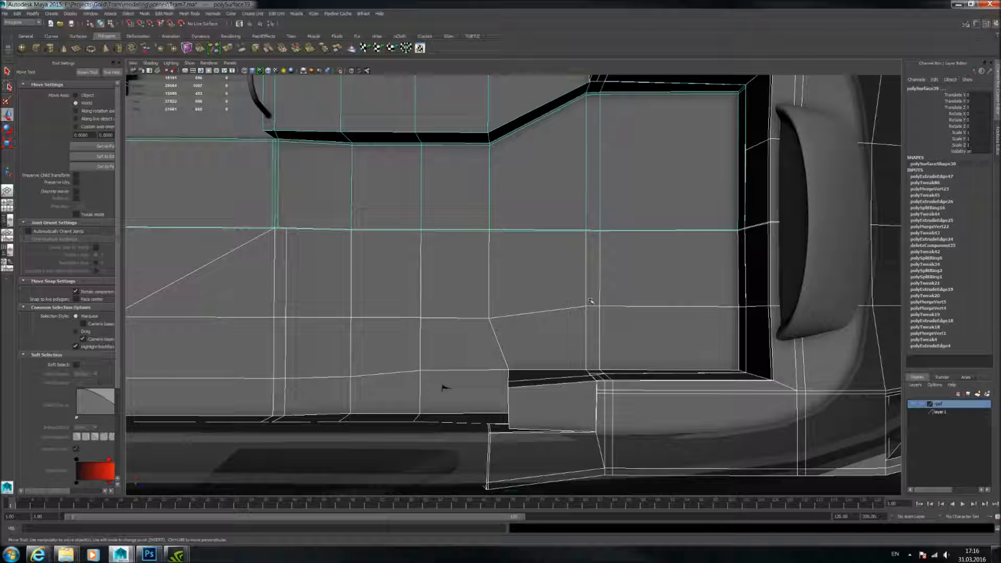
{"action": "middle_click_drag", "start_coordinate": [619, 293], "coordinate": [727, 255], "text": "alt"}
{"action": "right_click_drag", "start_coordinate": [726, 255], "coordinate": [711, 261], "text": "alt"}
{"action": "middle_click_drag", "start_coordinate": [710, 261], "coordinate": [659, 254], "text": "alt"}
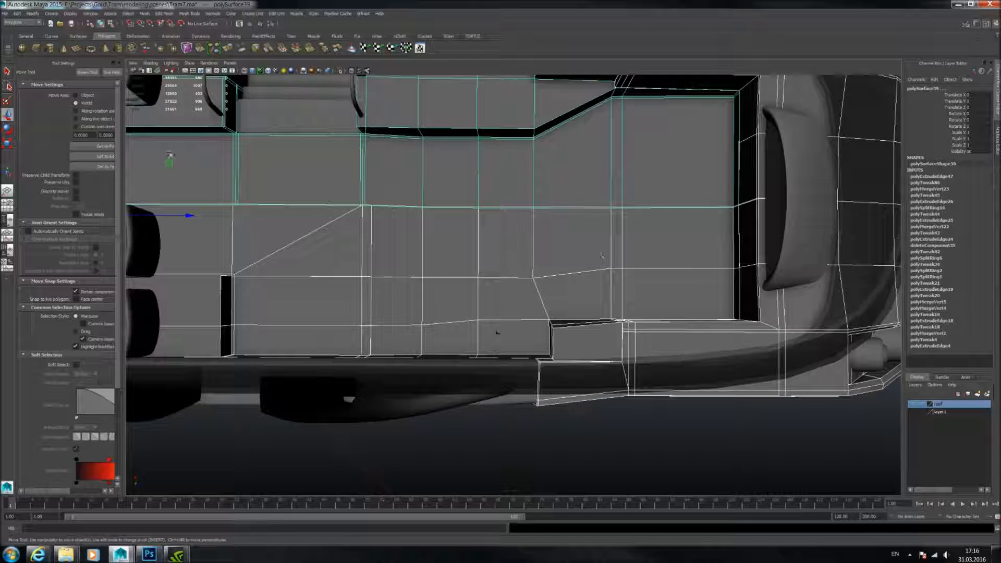
Insert a lengthwise edge loop through the floor section beside the stairs with the Insert Edge Loop Tool.
{"action": "left_click", "coordinate": [189, 14]}
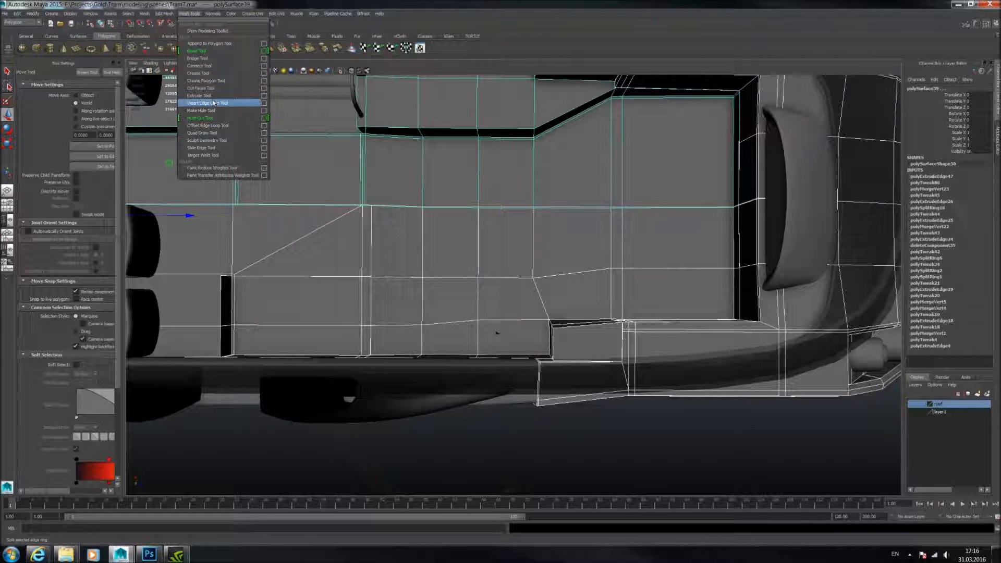
{"action": "left_click", "coordinate": [209, 103]}
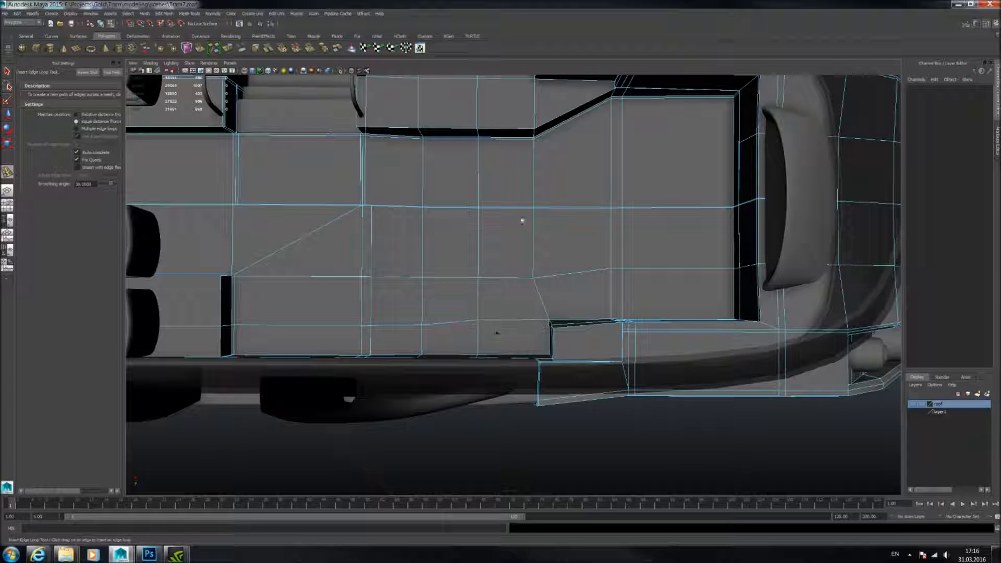
{"action": "middle_click_drag", "start_coordinate": [697, 119], "coordinate": [652, 188], "text": "alt"}
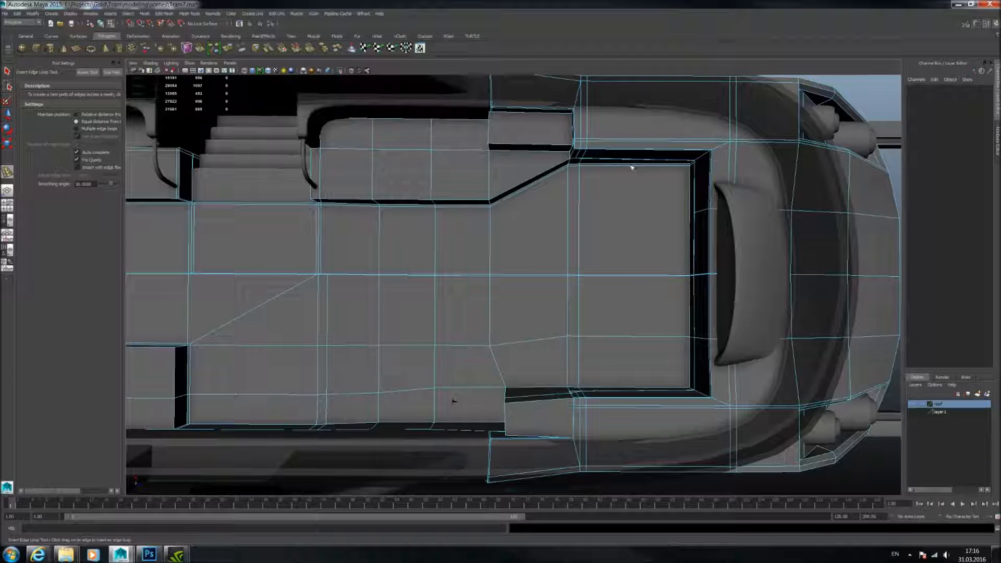
{"action": "left_click", "coordinate": [590, 221]}
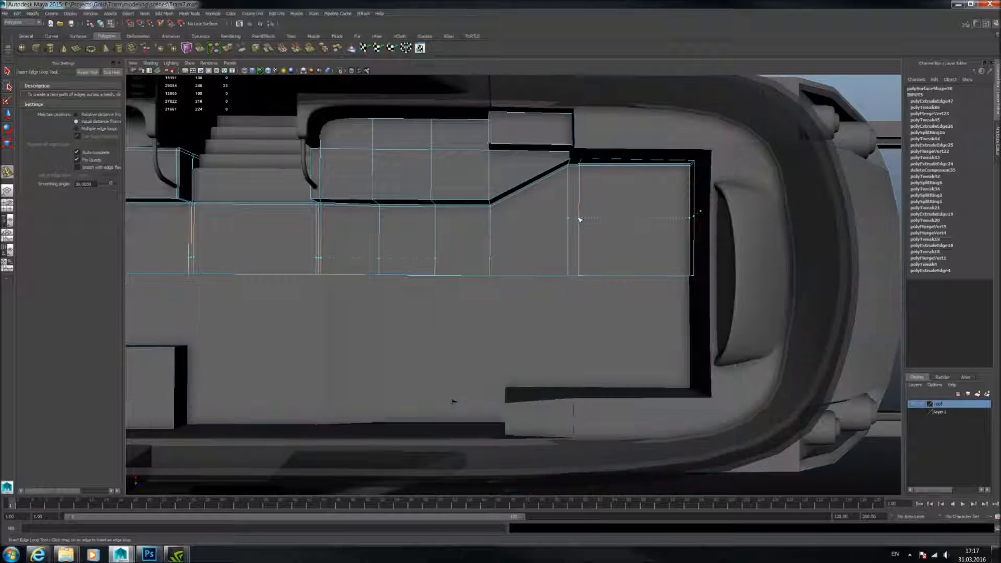
Try lengthwise edge loops on the opposite floor section near its outer wall, and undo them.
{"action": "left_click", "coordinate": [578, 355]}
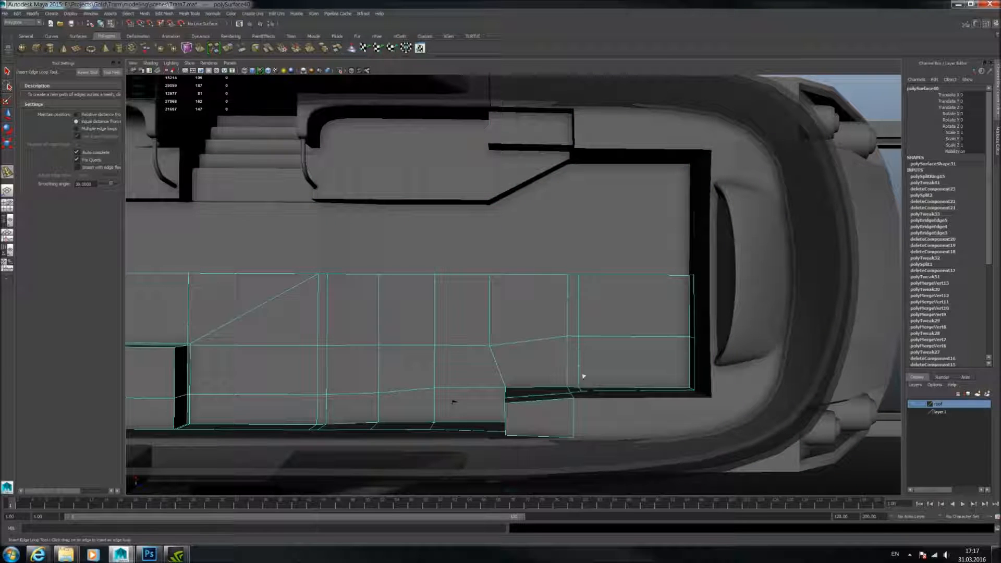
{"action": "left_click", "coordinate": [577, 390]}
{"action": "key", "text": "ctrl+z"}
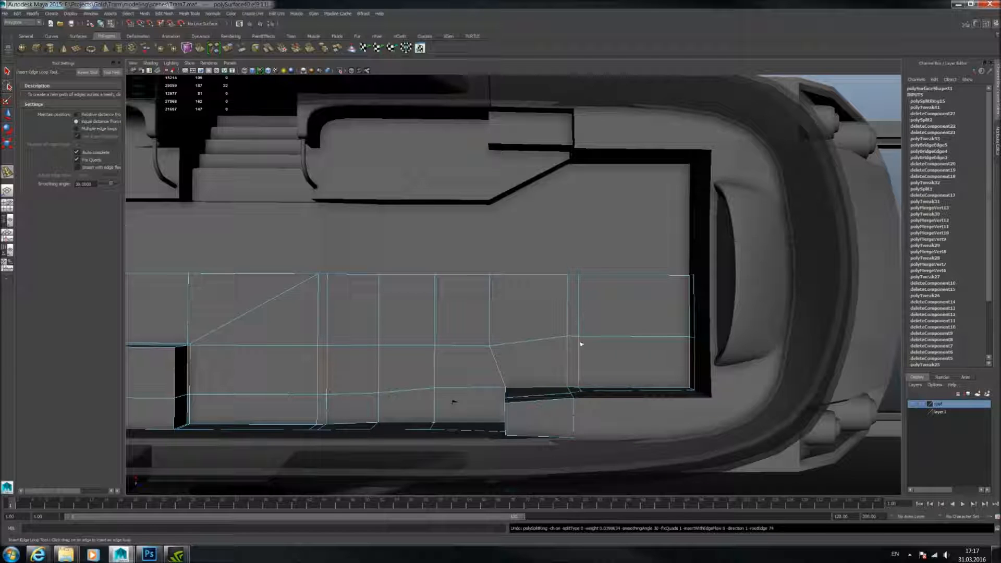
{"action": "left_click", "coordinate": [580, 382]}
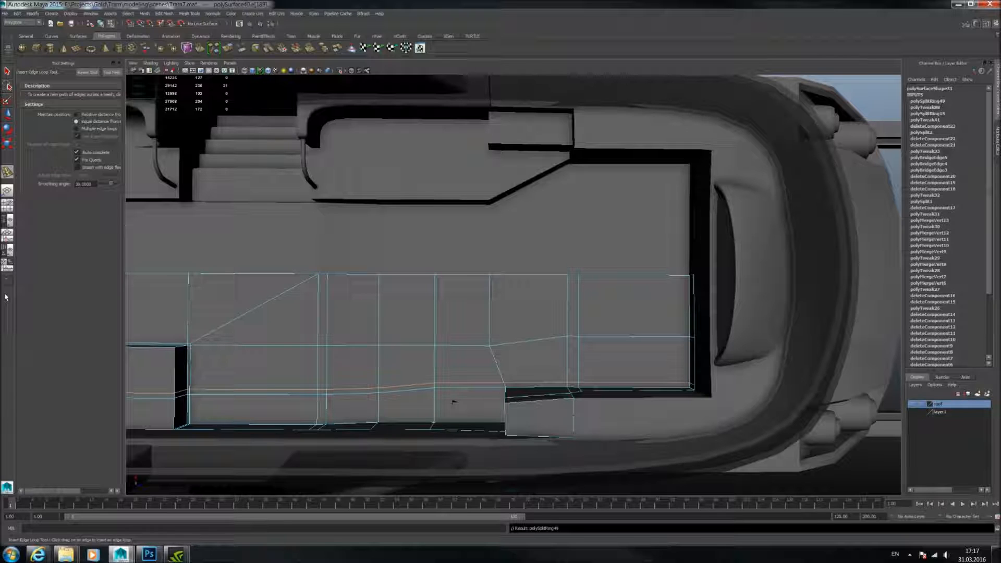
{"action": "key", "text": "ctrl+z"}
Undo the lengthwise edge loop inserted in the floor section beside the stairs.
{"action": "left_click", "coordinate": [575, 248]}
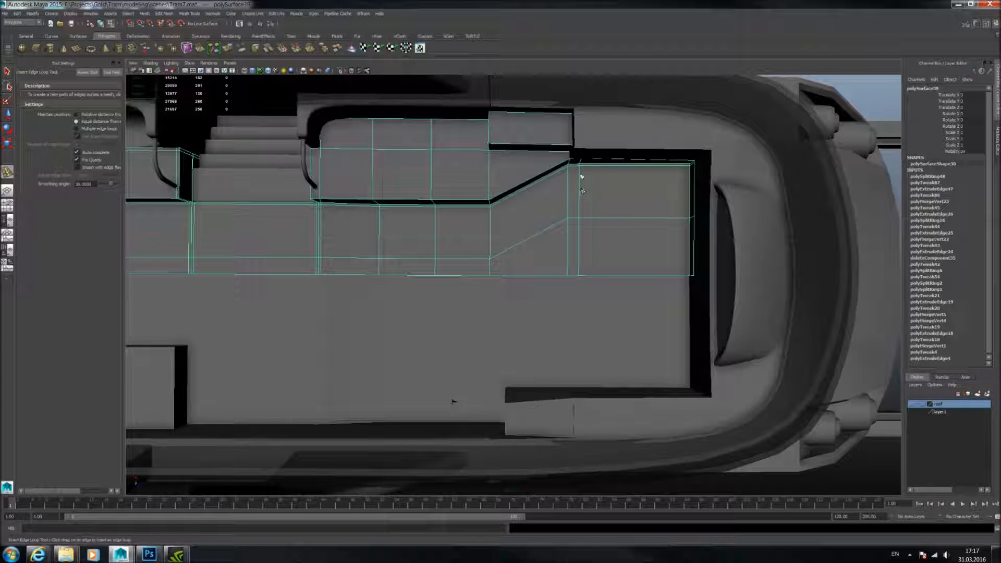
{"action": "key", "text": "ctrl+z"}
{"action": "key", "text": "ctrl+z"}
{"action": "key", "text": "ctrl+z"}
{"action": "key", "text": "ctrl+z"}
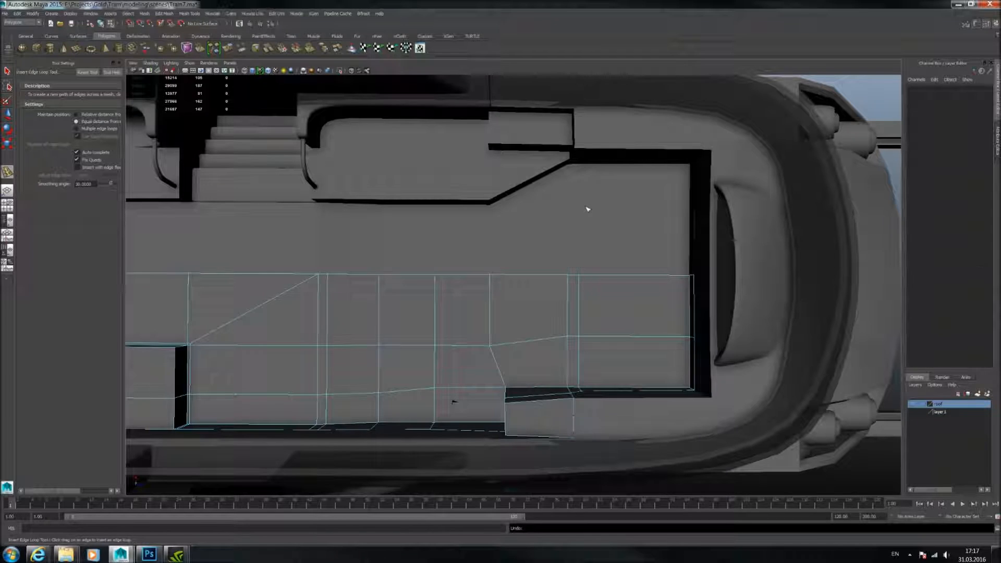
{"action": "key", "text": "ctrl+z"}
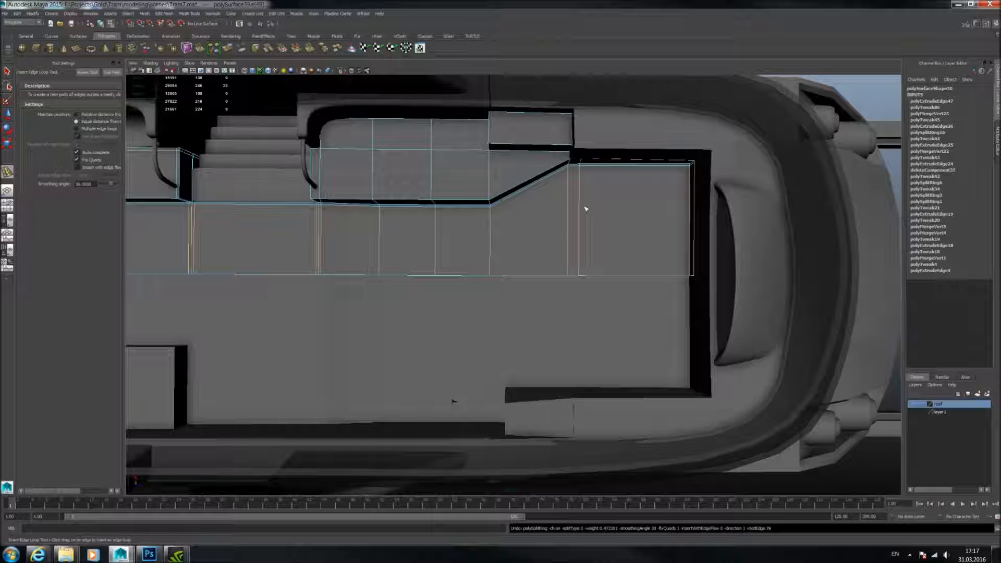
Compare the edges of both floor sections and try another lengthwise edge loop on the section beside the stairs.
{"action": "middle_click_drag", "start_coordinate": [279, 339], "coordinate": [375, 291], "text": "alt"}
{"action": "left_click", "coordinate": [380, 288]}
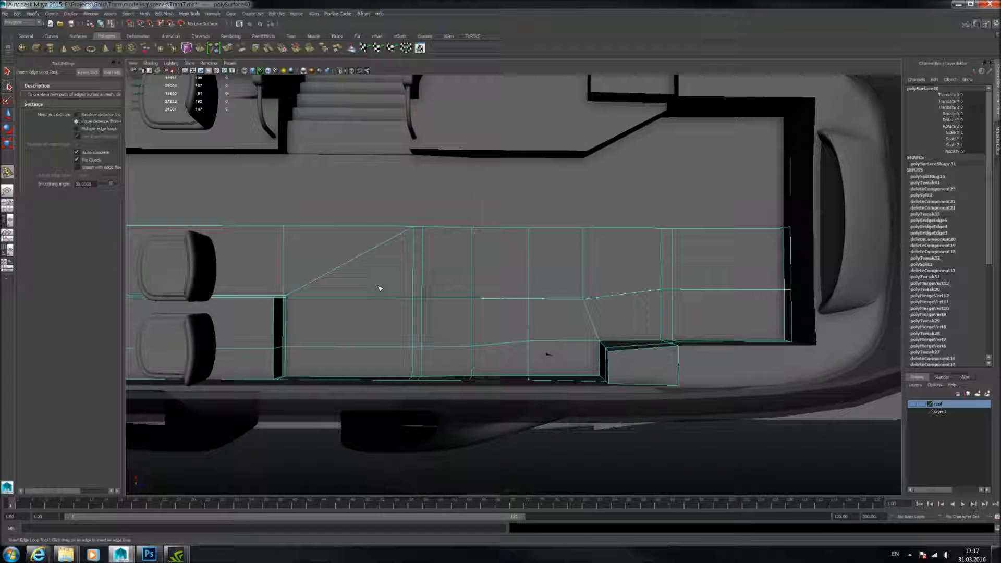
{"action": "middle_click_drag", "start_coordinate": [644, 302], "coordinate": [631, 323], "text": "alt"}
{"action": "left_click", "coordinate": [590, 234]}
{"action": "middle_click_drag", "start_coordinate": [643, 238], "coordinate": [589, 259], "text": "alt"}
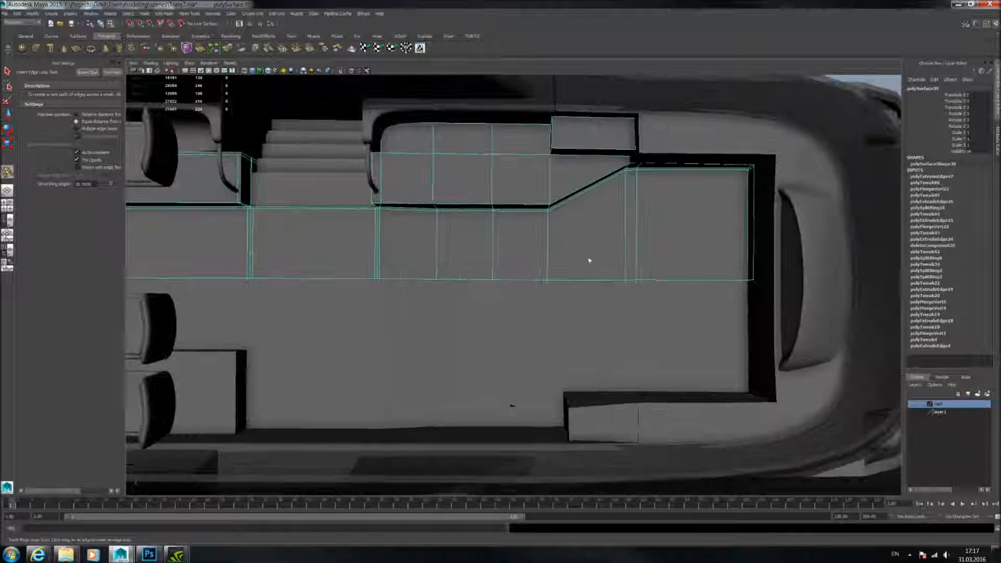
{"action": "left_click_drag", "start_coordinate": [640, 231], "coordinate": [636, 237]}
{"action": "left_click", "coordinate": [766, 217]}
{"action": "left_click", "coordinate": [736, 233]}
{"action": "middle_click_drag", "start_coordinate": [676, 220], "coordinate": [675, 211], "text": "alt"}
{"action": "left_click", "coordinate": [639, 241]}
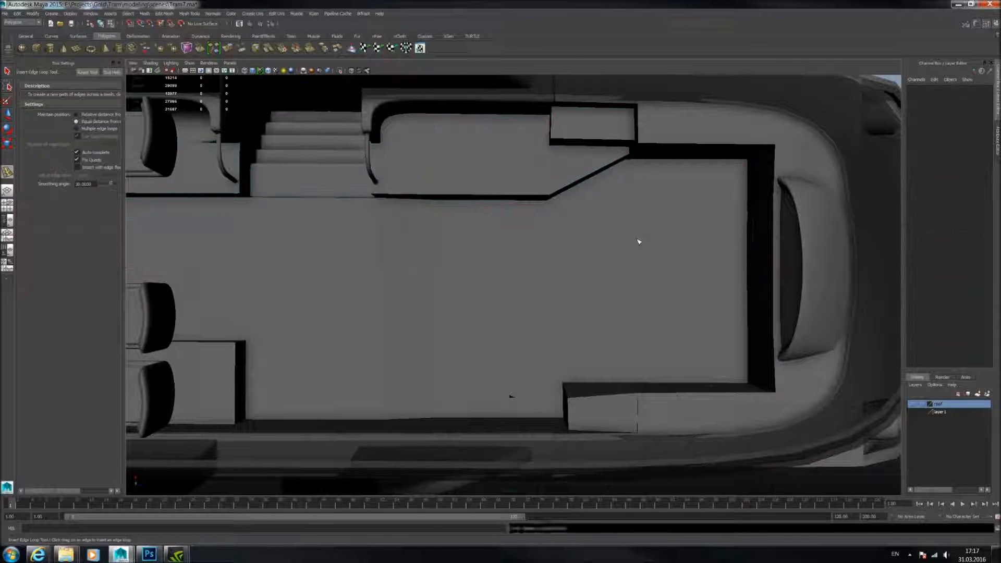
Undo the latest edge loop and selection changes on the floor section beside the stairs.
{"action": "key", "text": "ctrl+z"}
{"action": "key", "text": "ctrl+z"}
{"action": "key", "text": "ctrl+z"}
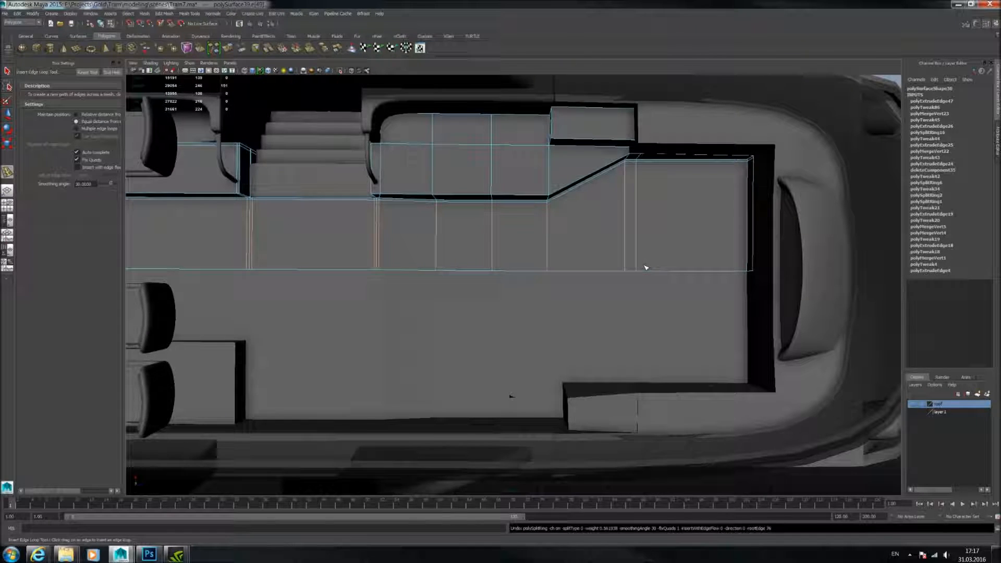
Insert a lengthwise edge loop through the middle of the floor section beside the stairs and another near the opposite section's outer wall.
{"action": "key", "text": "ctrl+z"}
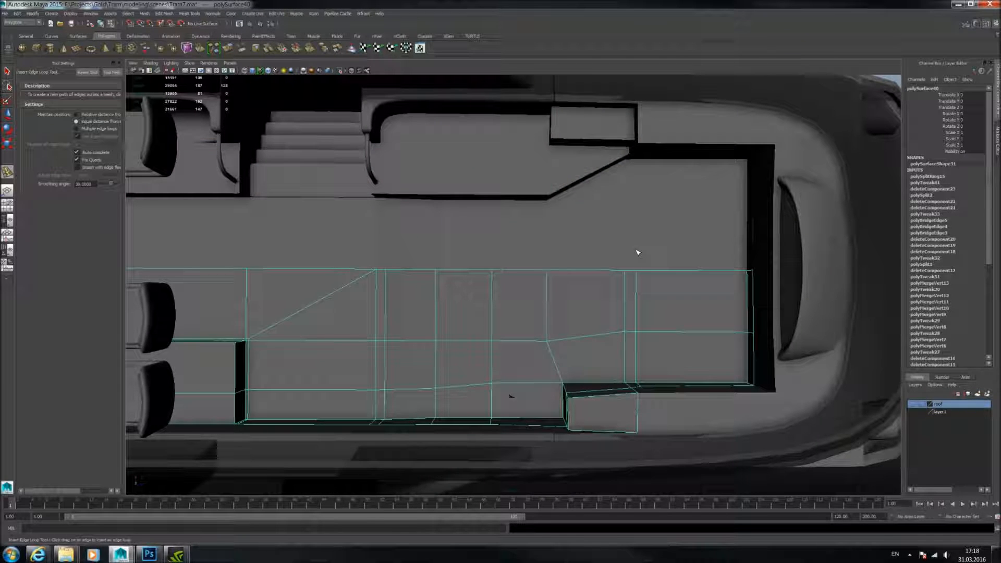
{"action": "left_click", "coordinate": [633, 243]}
{"action": "mouse_move", "coordinate": [626, 223]}
{"action": "left_mouse_down"}
{"action": "mouse_move", "coordinate": [629, 213]}
{"action": "mouse_move", "coordinate": [632, 248]}
{"action": "mouse_move", "coordinate": [633, 232]}
{"action": "left_mouse_up"}
{"action": "middle_click_drag", "start_coordinate": [623, 282], "coordinate": [620, 253], "text": "alt"}
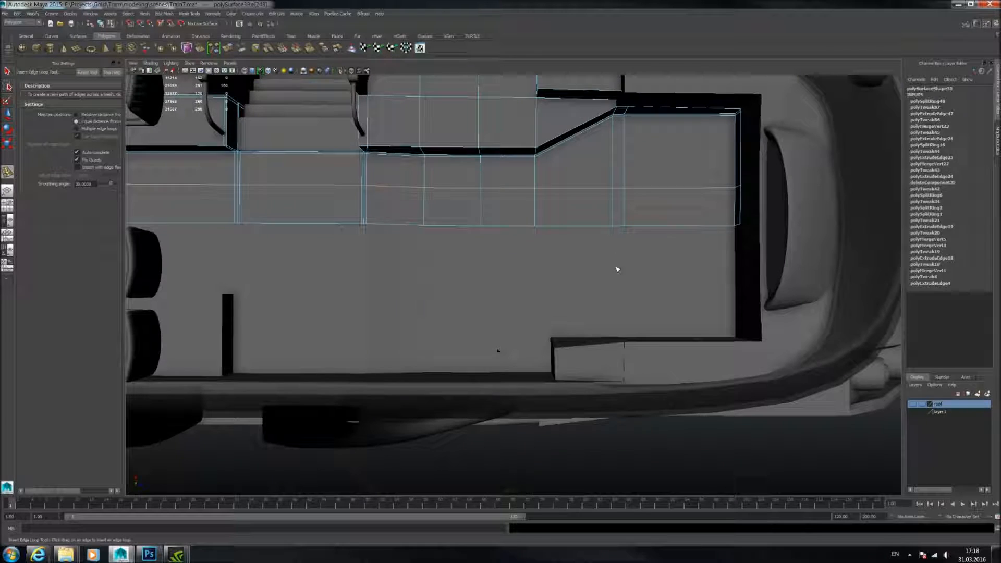
{"action": "left_click", "coordinate": [620, 254]}
{"action": "left_click", "coordinate": [617, 337]}
Preview both floor sections and the surrounding wall in smoothed form to compare their edge flow at the end wall.
{"action": "key", "text": "3"}
{"action": "left_click_drag", "start_coordinate": [592, 264], "coordinate": [494, 267], "text": "alt"}
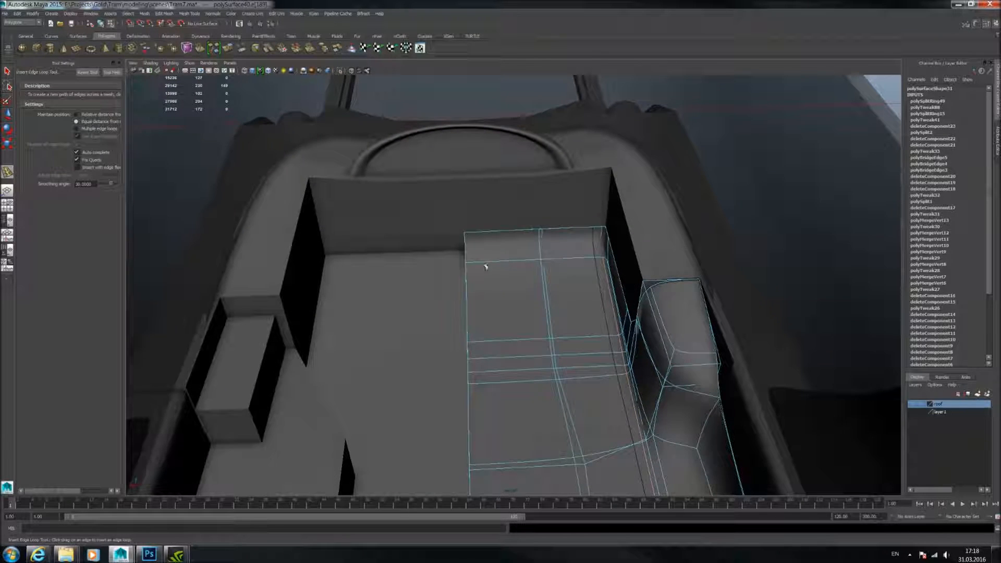
{"action": "key", "text": "w"}
{"action": "right_click_drag", "start_coordinate": [480, 291], "coordinate": [526, 261]}
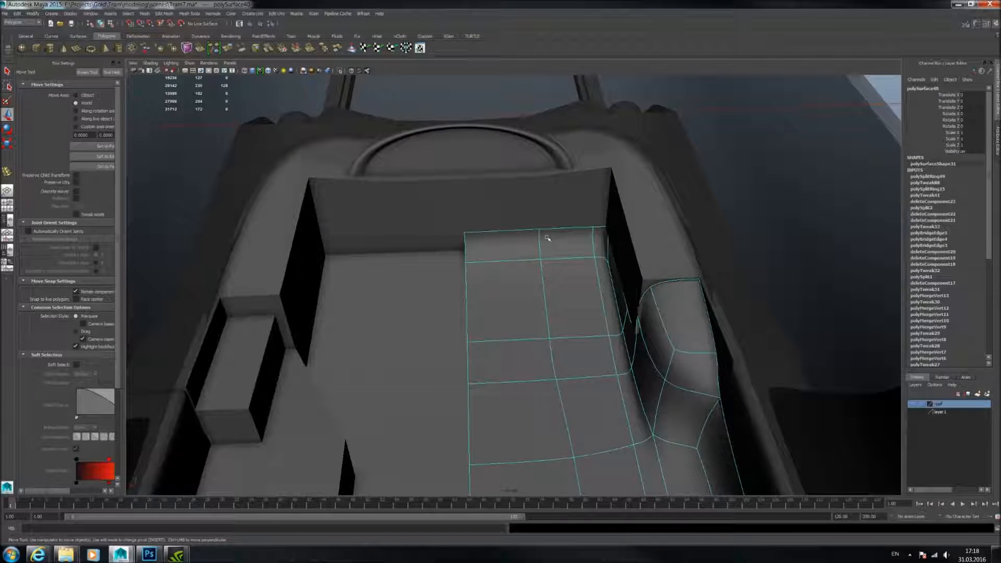
{"action": "left_click", "coordinate": [546, 205]}
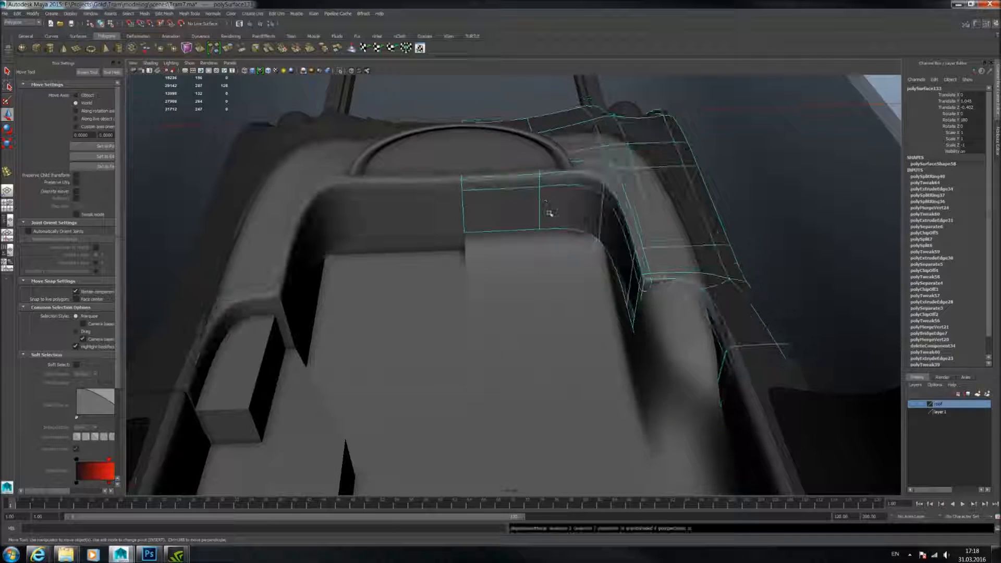
{"action": "left_click", "coordinate": [388, 214]}
{"action": "left_click", "coordinate": [422, 268]}
{"action": "key", "text": "3"}
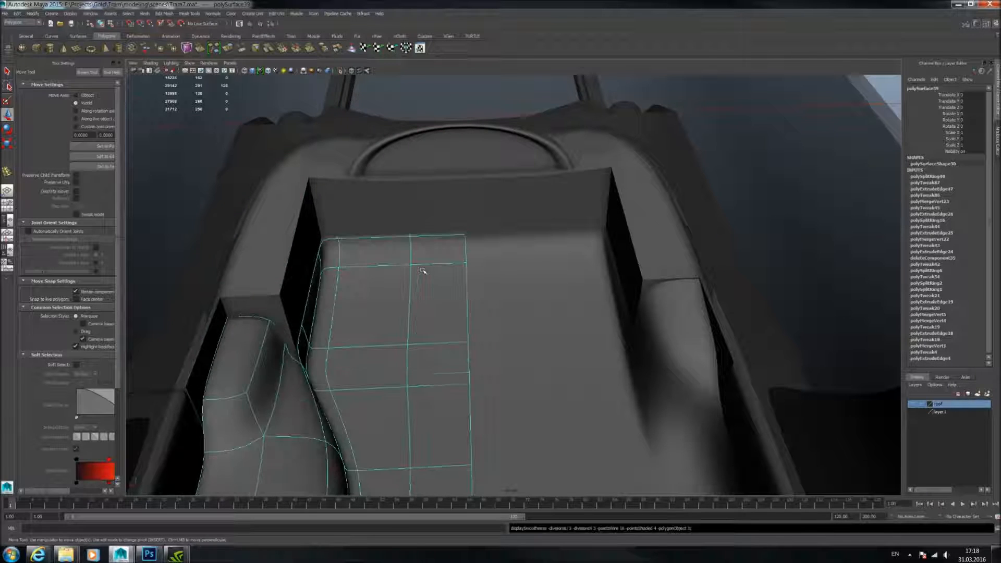
{"action": "key", "text": "1"}
Examine the corner between the stair-side floor section and the walls in smoothed and unsmoothed display.
{"action": "left_click_drag", "start_coordinate": [357, 277], "coordinate": [317, 313], "text": "alt"}
{"action": "middle_click_drag", "start_coordinate": [391, 243], "coordinate": [401, 306], "text": "alt"}
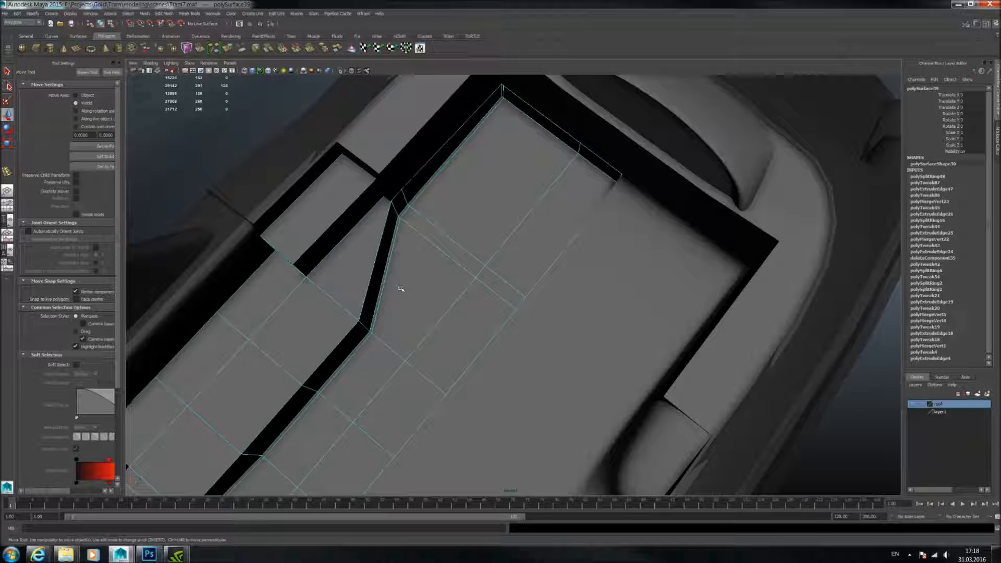
{"action": "left_click_drag", "start_coordinate": [415, 280], "coordinate": [479, 330], "text": "alt"}
{"action": "middle_click_drag", "start_coordinate": [479, 330], "coordinate": [510, 290], "text": "alt"}
{"action": "key", "text": "3"}
{"action": "key", "text": "1"}
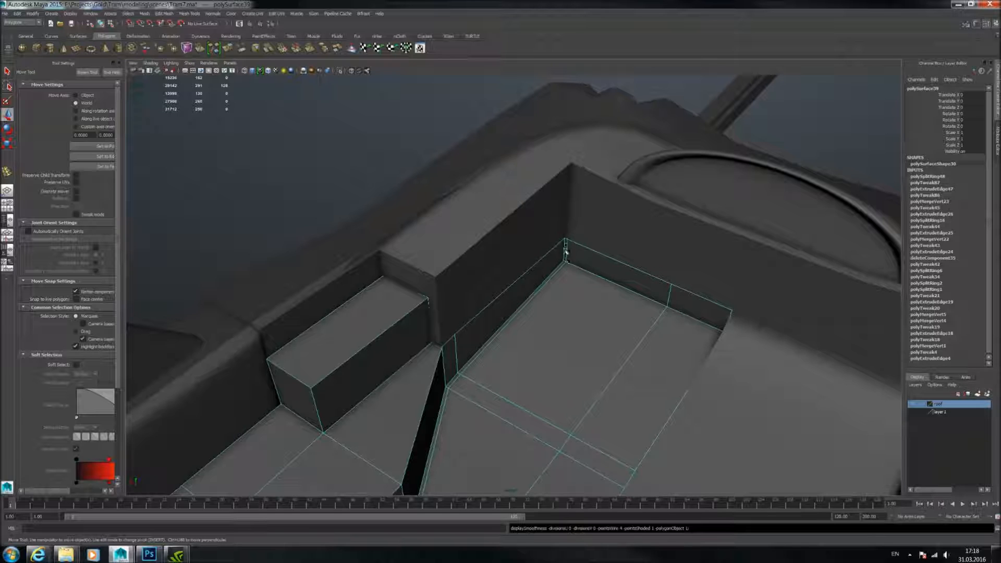
{"action": "key", "text": "3"}
{"action": "left_click", "coordinate": [554, 237]}
{"action": "key", "text": "3"}
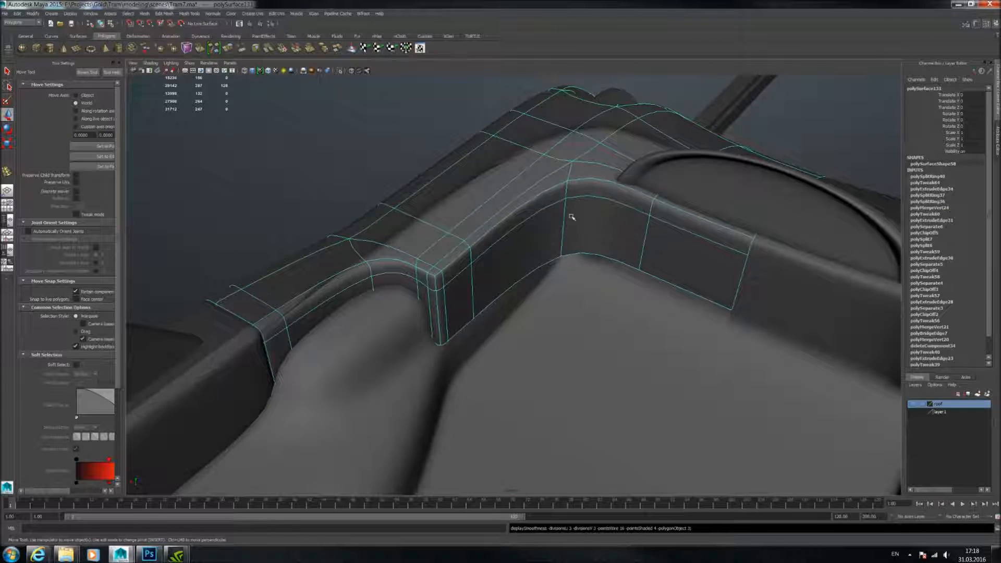
{"action": "left_click_drag", "start_coordinate": [565, 250], "coordinate": [599, 288], "text": "alt"}
{"action": "left_click", "coordinate": [523, 265]}
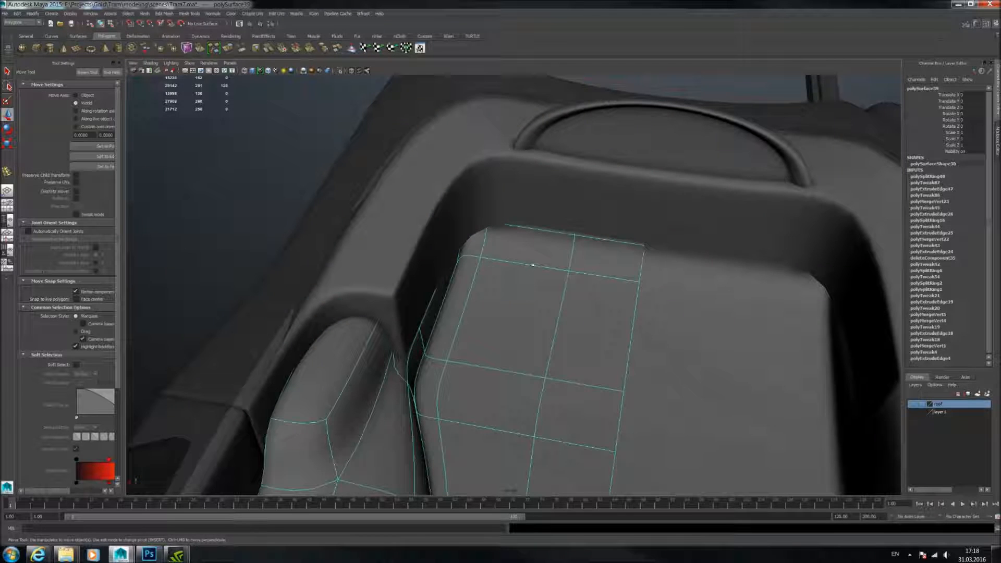
{"action": "scroll", "coordinate": [445, 230], "scroll_direction": "up", "scroll_amount": 5}
{"action": "key", "text": "1"}
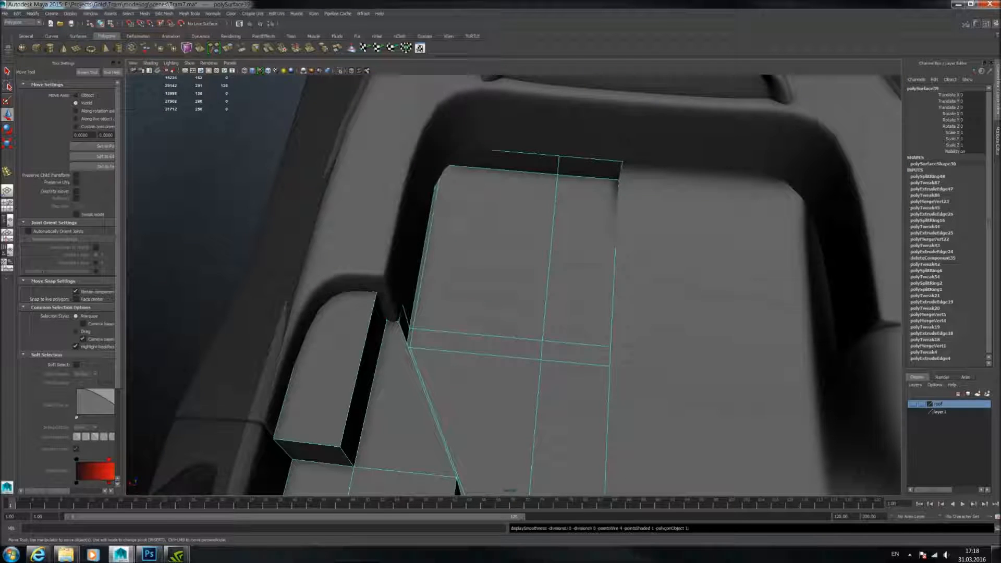
Examine the stair-side floor section's edges along the outer wall, from the end corner to the angled step.
{"action": "left_click", "coordinate": [434, 150]}
{"action": "right_click_drag", "start_coordinate": [446, 168], "coordinate": [445, 148]}
{"action": "left_click", "coordinate": [439, 155]}
{"action": "left_click", "coordinate": [437, 193], "text": "shift"}
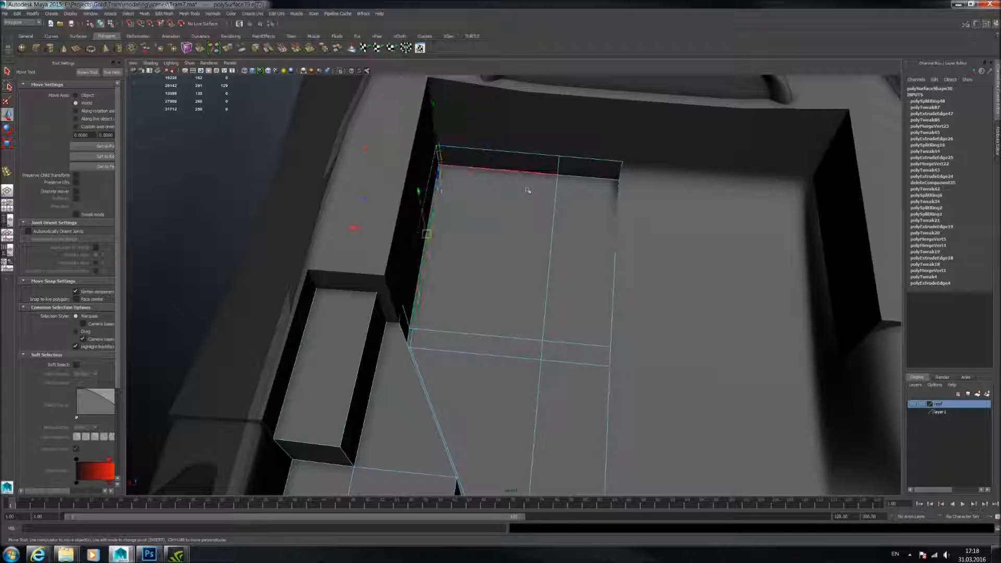
{"action": "left_click_drag", "start_coordinate": [528, 190], "coordinate": [360, 191], "text": "alt"}
{"action": "left_click_drag", "start_coordinate": [574, 235], "coordinate": [447, 235], "text": "alt"}
{"action": "middle_click_drag", "start_coordinate": [509, 294], "coordinate": [464, 242], "text": "alt"}
{"action": "right_click_drag", "start_coordinate": [465, 241], "coordinate": [471, 283], "text": "alt"}
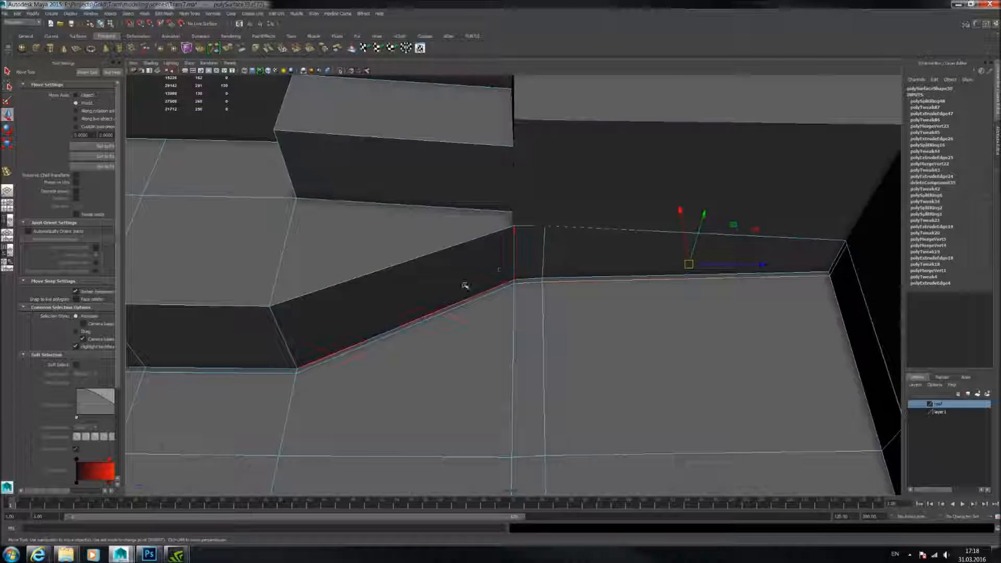
{"action": "left_click_drag", "start_coordinate": [472, 283], "coordinate": [451, 327], "text": "alt"}
{"action": "left_click_drag", "start_coordinate": [520, 206], "coordinate": [527, 191], "text": "alt"}
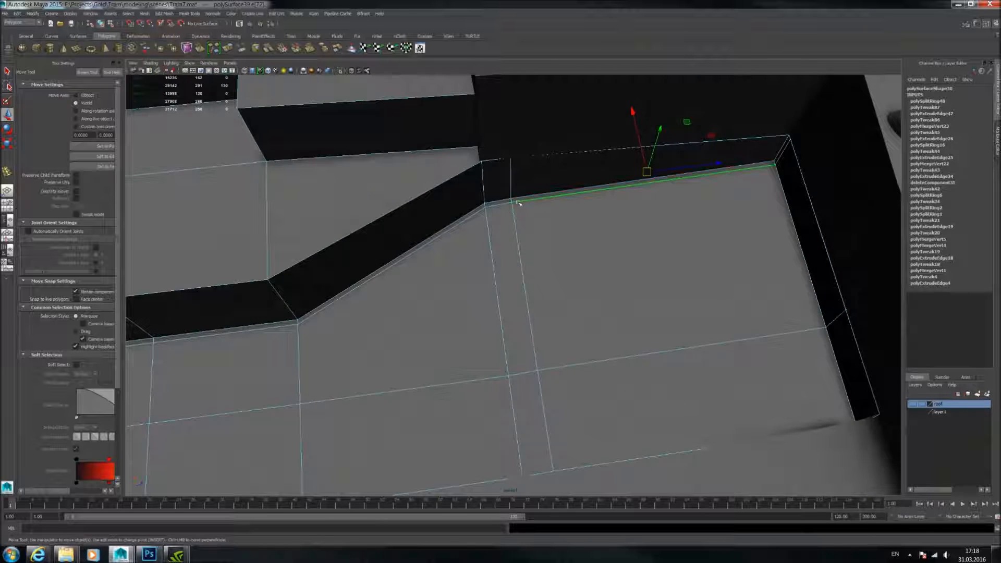
{"action": "scroll", "coordinate": [574, 246], "scroll_direction": "down", "scroll_amount": 4}
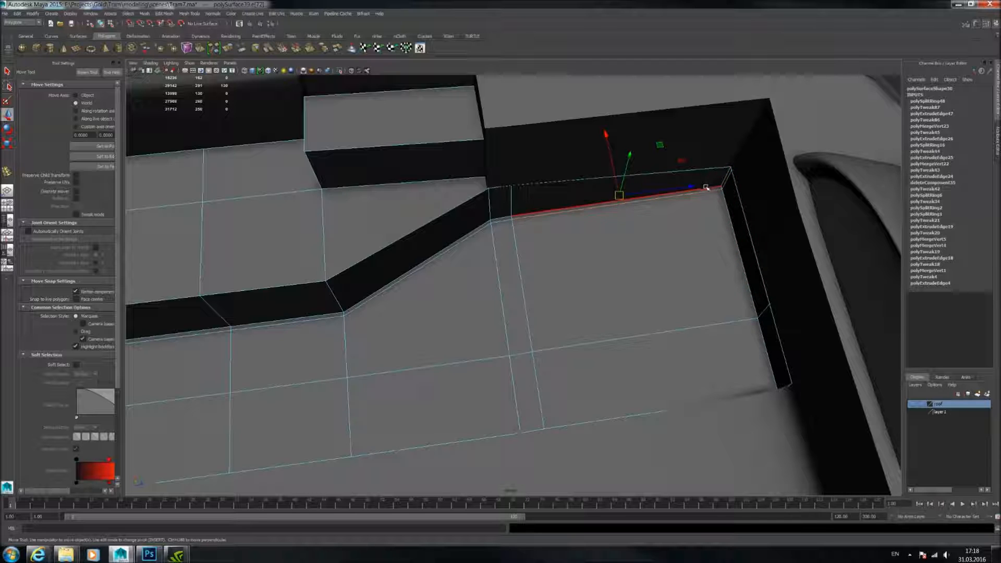
{"action": "left_click_drag", "start_coordinate": [655, 220], "coordinate": [662, 284], "text": "alt"}
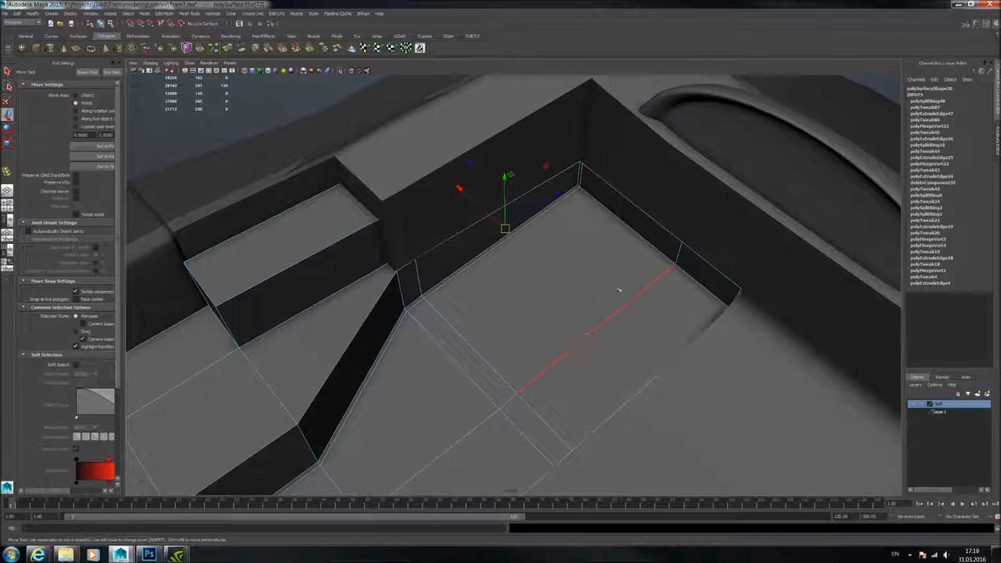
{"action": "left_click_drag", "start_coordinate": [578, 286], "coordinate": [502, 220], "text": "alt"}
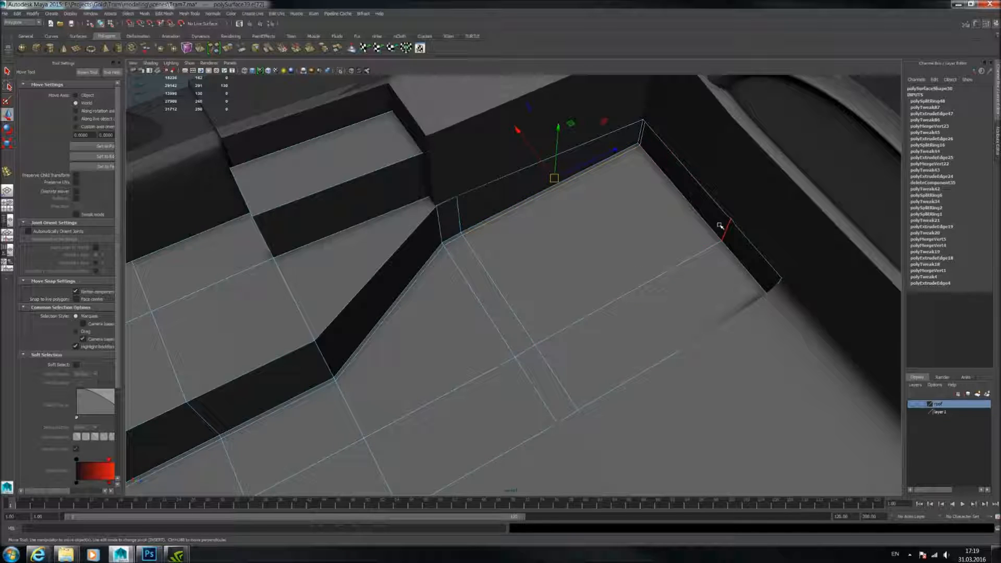
Compare the edge positions of the surrounding wall with those of the stair-side floor section where they meet.
{"action": "right_click_drag", "start_coordinate": [699, 223], "coordinate": [710, 213]}
{"action": "left_click", "coordinate": [752, 179]}
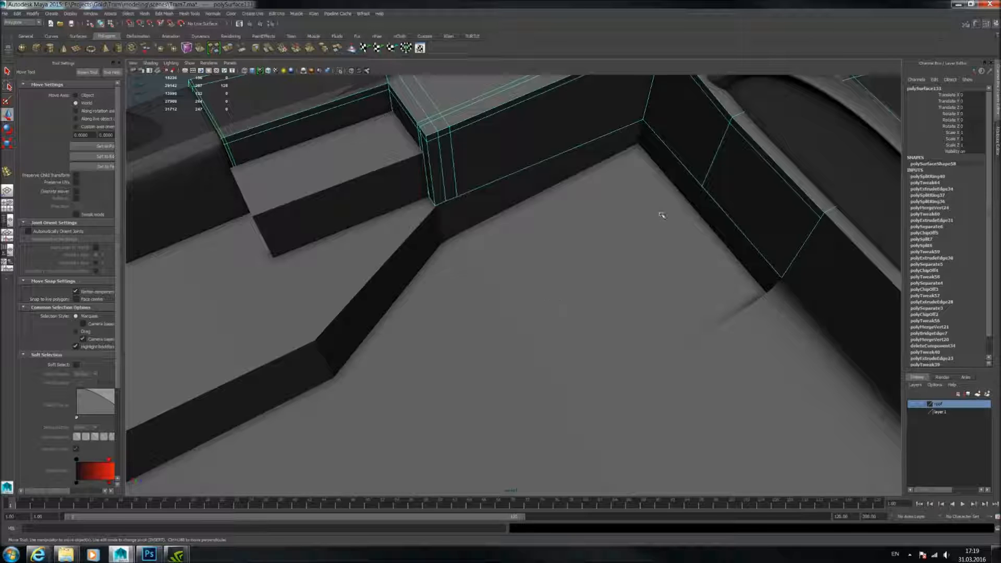
{"action": "left_click", "coordinate": [410, 330]}
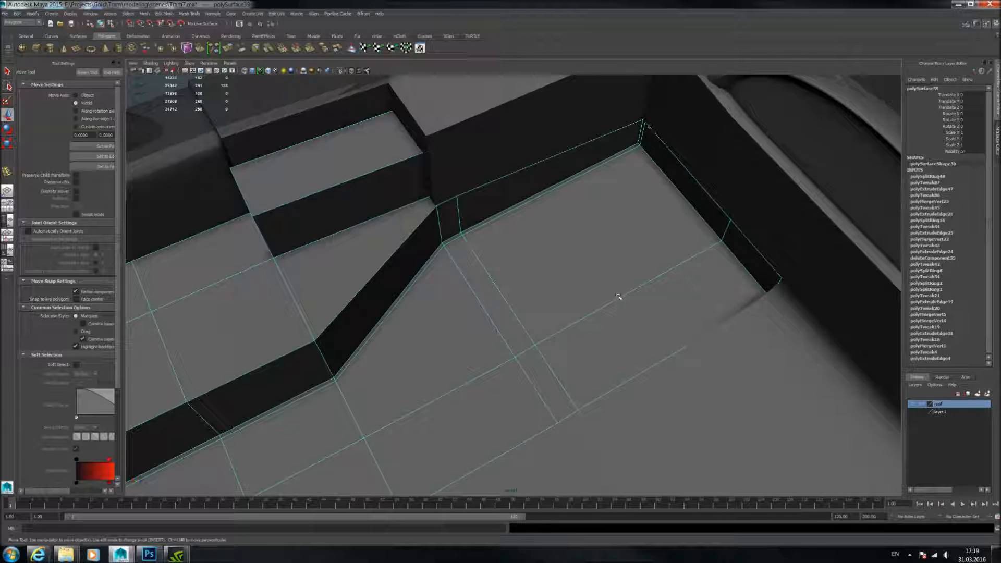
{"action": "left_click", "coordinate": [661, 171], "text": "shift"}
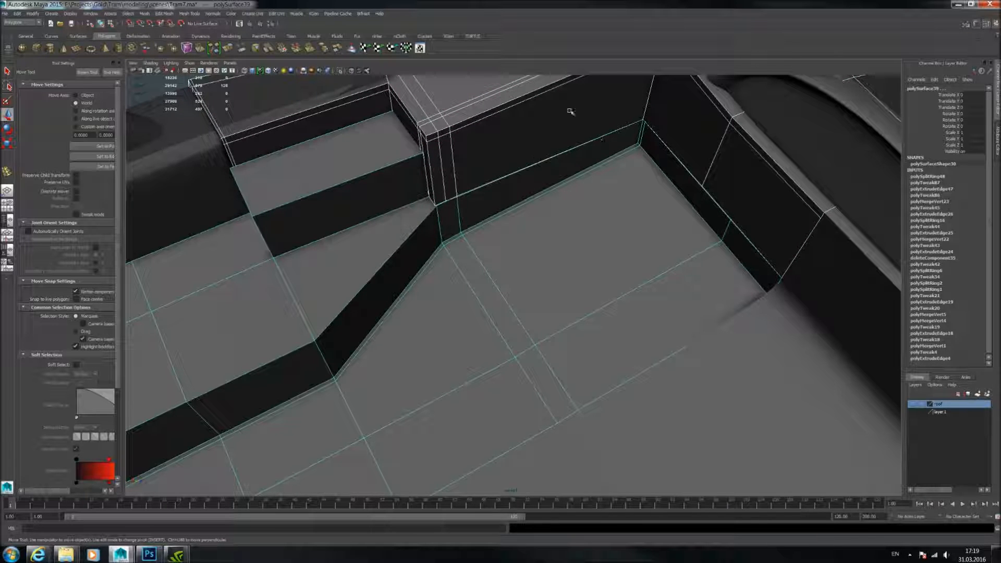
{"action": "left_click_drag", "start_coordinate": [543, 245], "coordinate": [618, 241], "text": "alt"}
{"action": "middle_click_drag", "start_coordinate": [618, 240], "coordinate": [532, 288], "text": "alt"}
{"action": "left_click", "coordinate": [466, 144]}
Undo the recent selections and the lengthwise edge loops inserted in both floor sections.
{"action": "key", "text": "ctrl+z"}
{"action": "key", "text": "ctrl+z"}
{"action": "key", "text": "ctrl+z"}
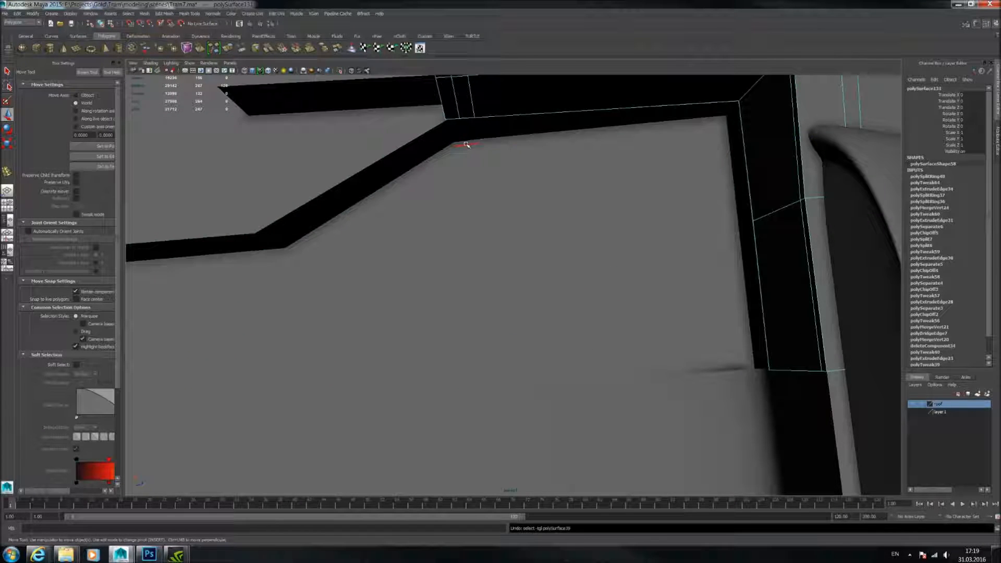
{"action": "key", "text": "ctrl+z"}
{"action": "key", "text": "ctrl+z"}
{"action": "key", "text": "ctrl+z"}
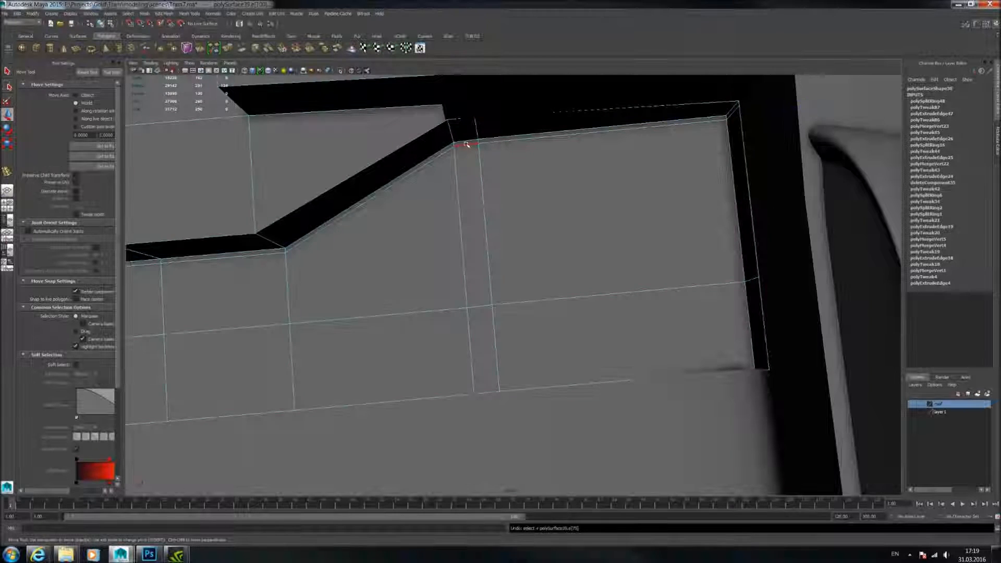
{"action": "scroll", "coordinate": [544, 279], "scroll_direction": "down", "scroll_amount": 3}
{"action": "key", "text": "ctrl+z"}
{"action": "key", "text": "ctrl+z"}
{"action": "key", "text": "ctrl+z"}
{"action": "key", "text": "ctrl+z"}
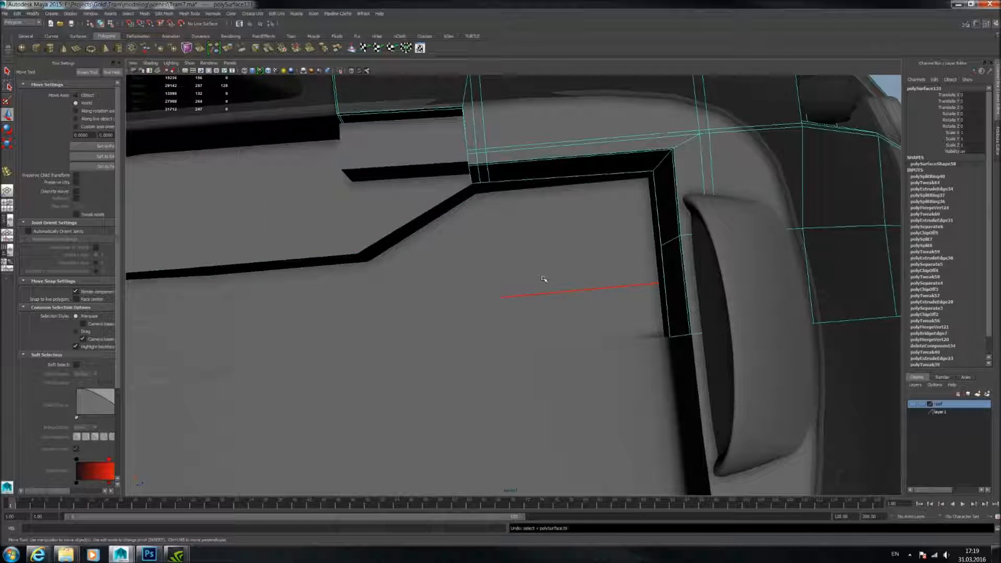
{"action": "key", "text": "ctrl+z"}
{"action": "key", "text": "ctrl+z"}
{"action": "key", "text": "ctrl+z"}
{"action": "key", "text": "ctrl+z"}
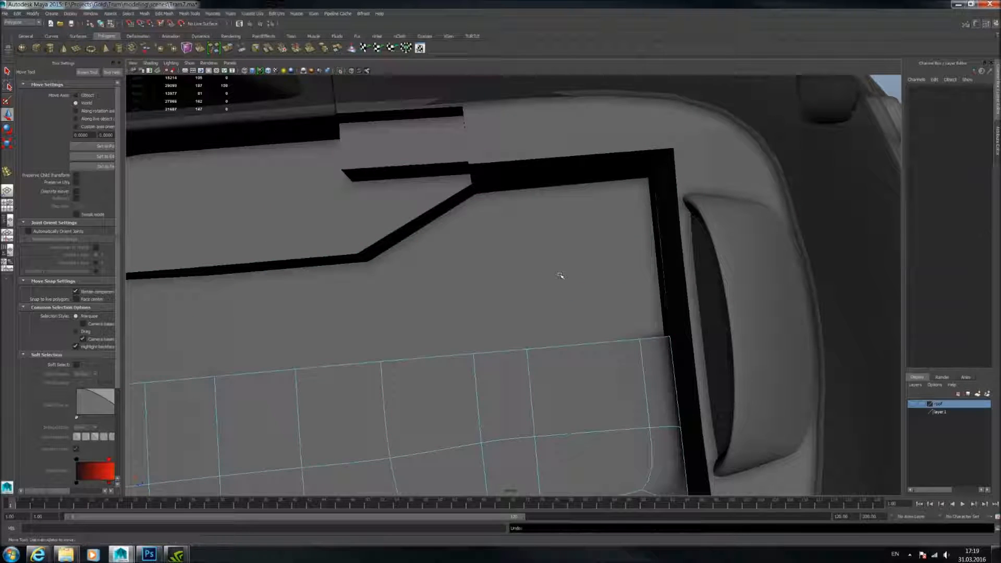
Move the stair-side floor section's edge beside the outer wall inward, in line with the end wall's vertical edge.
{"action": "scroll", "coordinate": [521, 212], "scroll_direction": "up", "scroll_amount": 2}
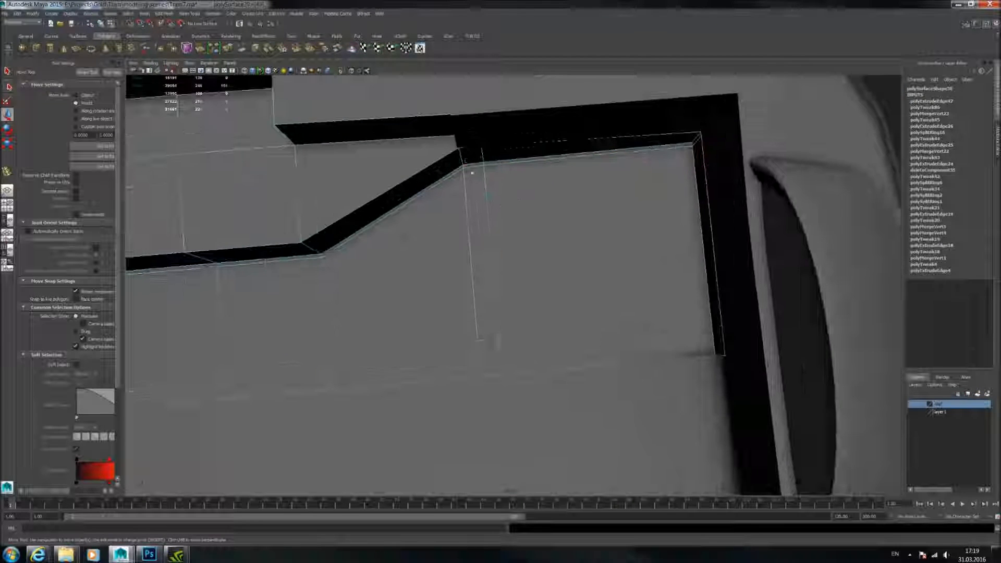
{"action": "left_click", "coordinate": [587, 157]}
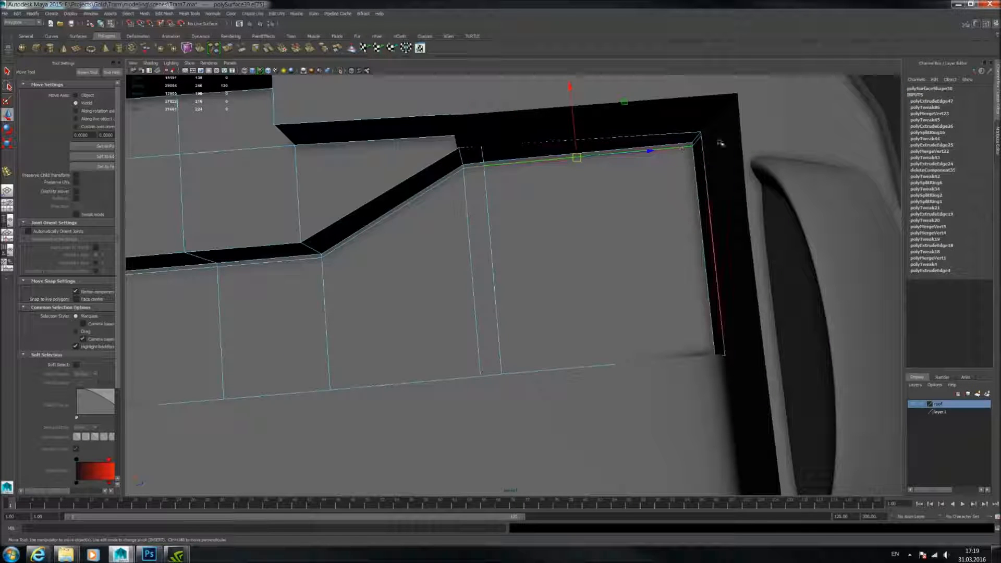
{"action": "left_click_drag", "start_coordinate": [670, 242], "coordinate": [646, 240], "text": "alt"}
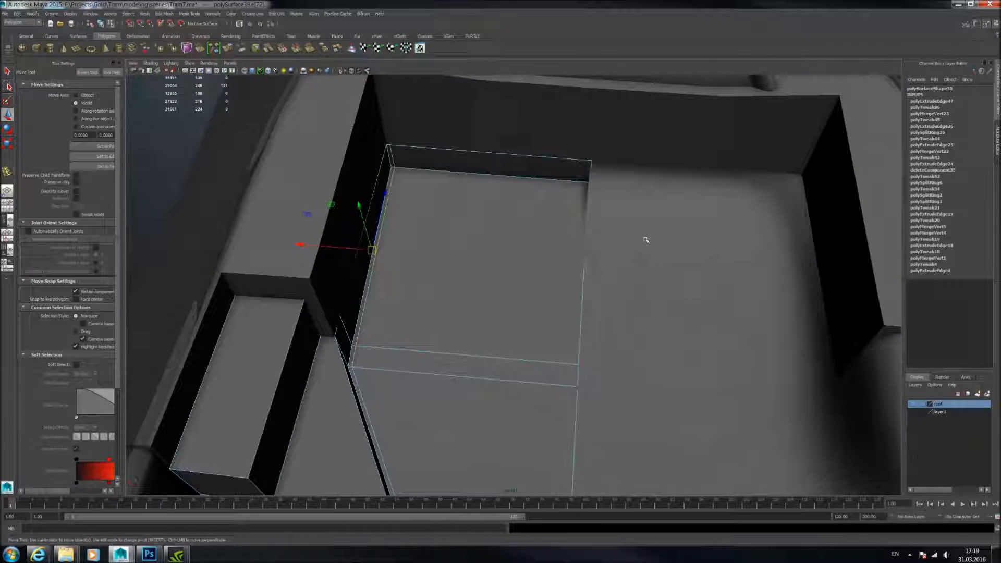
{"action": "left_click_drag", "start_coordinate": [372, 250], "coordinate": [396, 252]}
{"action": "left_click", "coordinate": [492, 139], "text": "shift"}
{"action": "left_click_drag", "start_coordinate": [490, 190], "coordinate": [501, 277], "text": "alt"}
{"action": "scroll", "coordinate": [500, 276], "scroll_direction": "up", "scroll_amount": 7}
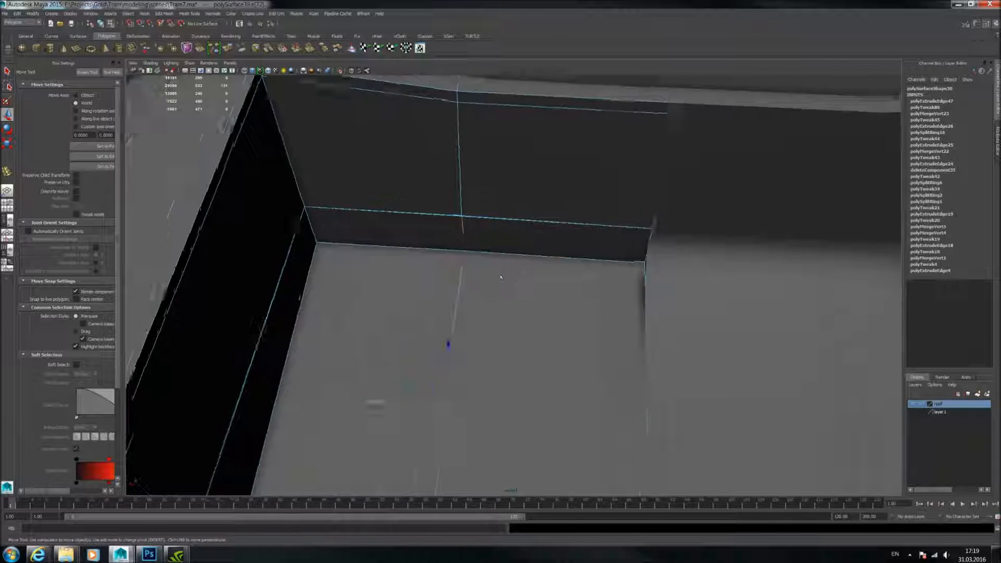
Isolate the stair-side floor section and move its rim vertex from the corner along the end side, in line with the shifted edge.
{"action": "right_click", "coordinate": [373, 131]}
{"action": "left_click", "coordinate": [408, 123]}
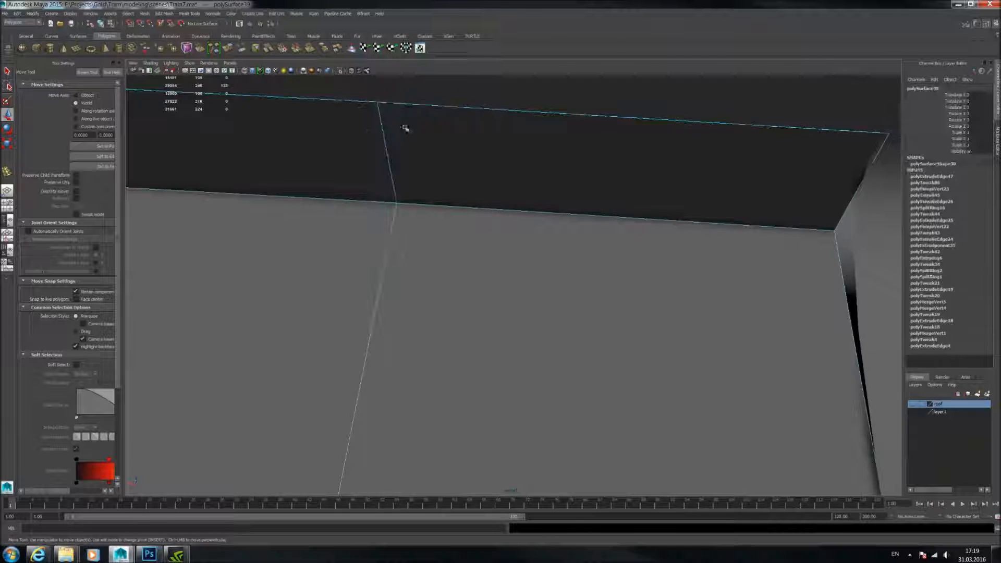
{"action": "scroll", "coordinate": [387, 76], "scroll_direction": "down", "scroll_amount": 5}
{"action": "left_click_drag", "start_coordinate": [386, 76], "coordinate": [409, 286], "text": "alt"}
{"action": "right_click_drag", "start_coordinate": [250, 107], "coordinate": [211, 107]}
{"action": "left_click_drag", "start_coordinate": [211, 107], "coordinate": [300, 219], "text": "alt"}
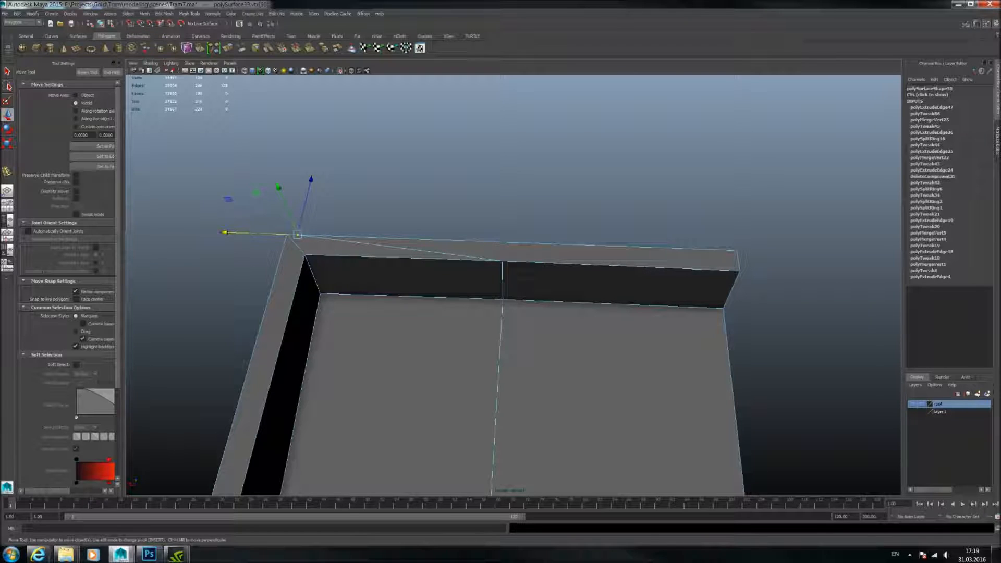
{"action": "left_click_drag", "start_coordinate": [224, 232], "coordinate": [382, 249]}
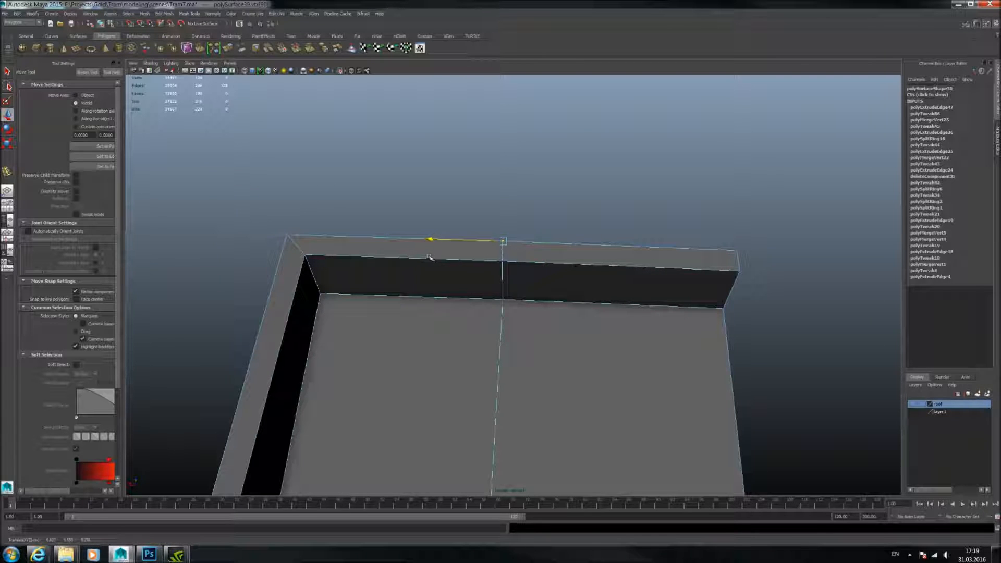
{"action": "left_click", "coordinate": [340, 71]}
Preview the reshaped floor section and the surrounding wall smoothed, and examine how they meet at the corner.
{"action": "key", "text": "3"}
{"action": "right_click_drag", "start_coordinate": [464, 286], "coordinate": [495, 274]}
{"action": "left_click", "coordinate": [403, 213]}
{"action": "key", "text": "3"}
{"action": "scroll", "coordinate": [427, 245], "scroll_direction": "down", "scroll_amount": 5}
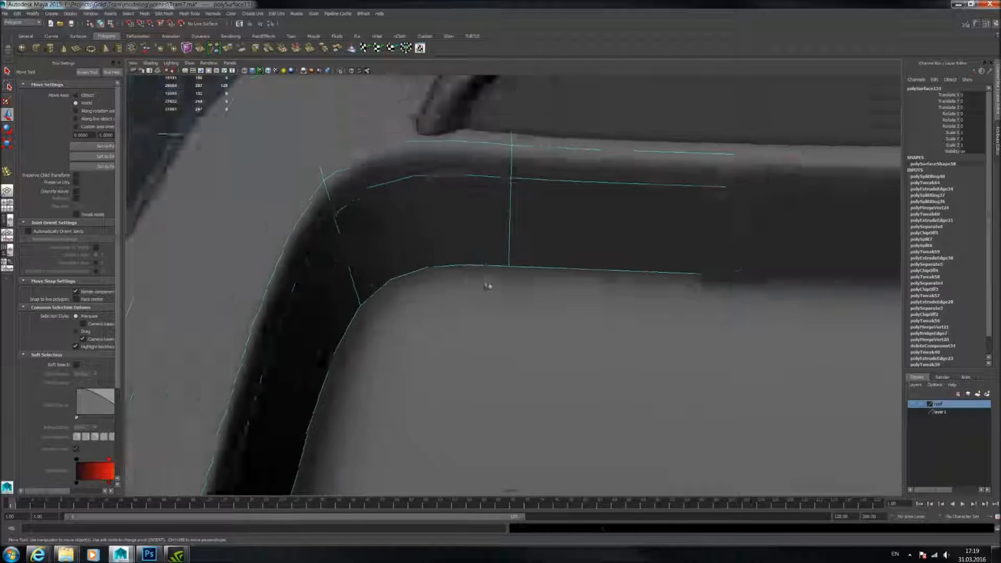
{"action": "left_click", "coordinate": [259, 217]}
{"action": "middle_click_drag", "start_coordinate": [518, 308], "coordinate": [420, 187], "text": "alt"}
{"action": "left_click_drag", "start_coordinate": [421, 187], "coordinate": [452, 249], "text": "alt"}
{"action": "left_click", "coordinate": [452, 249]}
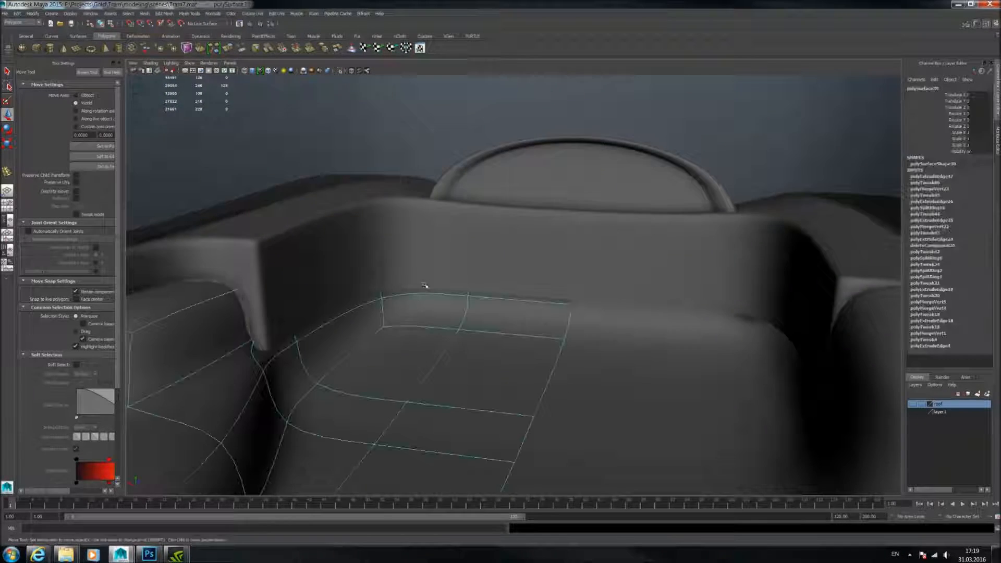
{"action": "left_click_drag", "start_coordinate": [421, 284], "coordinate": [450, 224], "text": "alt"}
Compare the two floor sections along the end wall, switching them between smoothed and unsmoothed display.
{"action": "key", "text": "1"}
{"action": "left_click", "coordinate": [616, 253]}
{"action": "left_click", "coordinate": [622, 298]}
{"action": "left_click_drag", "start_coordinate": [635, 280], "coordinate": [645, 303], "text": "alt"}
{"action": "key", "text": "1"}
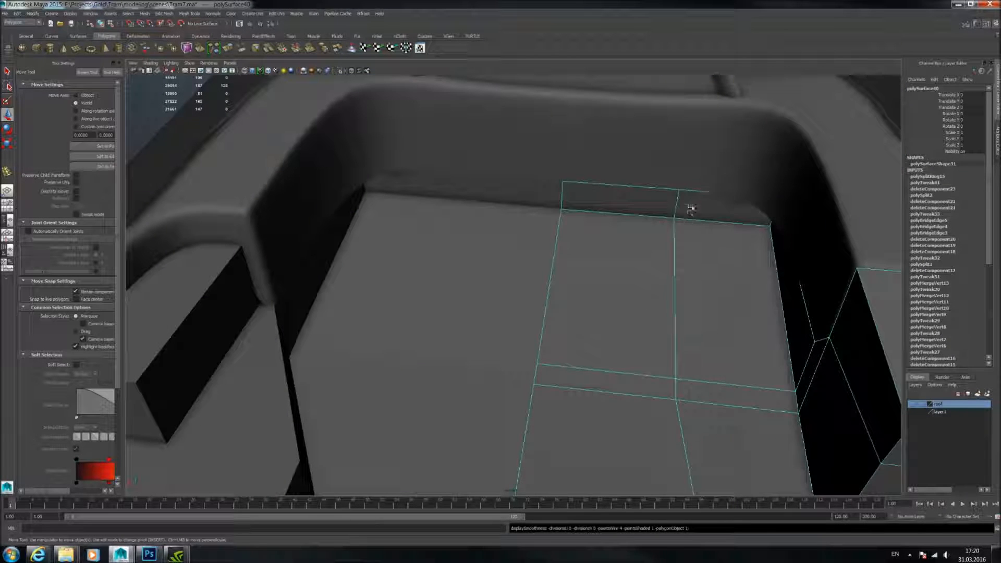
{"action": "key", "text": "3"}
{"action": "left_click", "coordinate": [693, 170]}
{"action": "left_click_drag", "start_coordinate": [725, 224], "coordinate": [736, 251], "text": "alt"}
{"action": "left_click", "coordinate": [517, 213]}
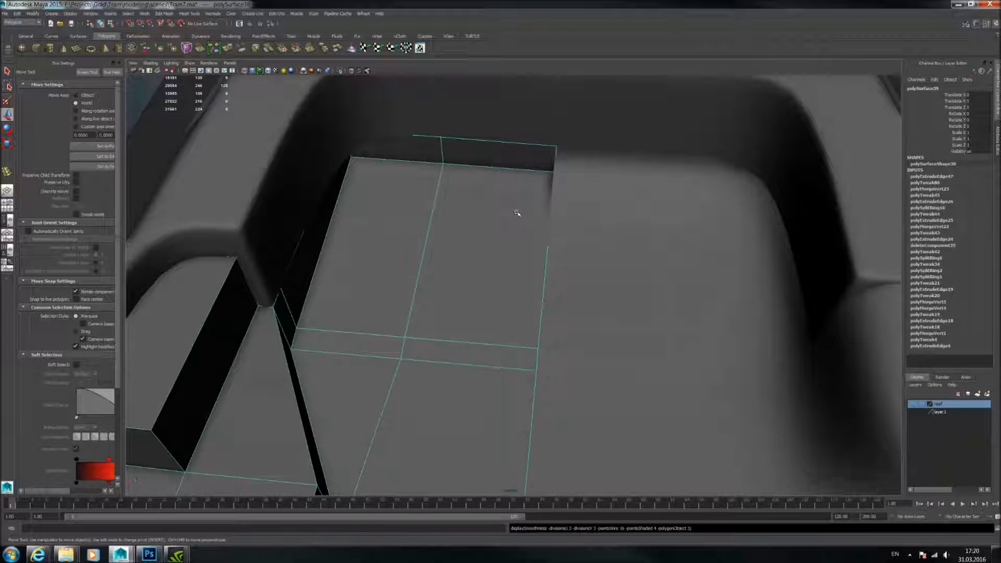
Examine how the opposite floor section meets the outer wall near its raised block, comparing smoothed and unsmoothed display.
{"action": "key", "text": "3"}
{"action": "left_click_drag", "start_coordinate": [524, 216], "coordinate": [598, 203], "text": "alt"}
{"action": "left_click", "coordinate": [599, 202]}
{"action": "middle_click_drag", "start_coordinate": [721, 276], "coordinate": [636, 252], "text": "alt"}
{"action": "left_click", "coordinate": [603, 221]}
{"action": "left_click", "coordinate": [554, 158], "text": "shift"}
{"action": "left_click_drag", "start_coordinate": [555, 159], "coordinate": [650, 217], "text": "alt"}
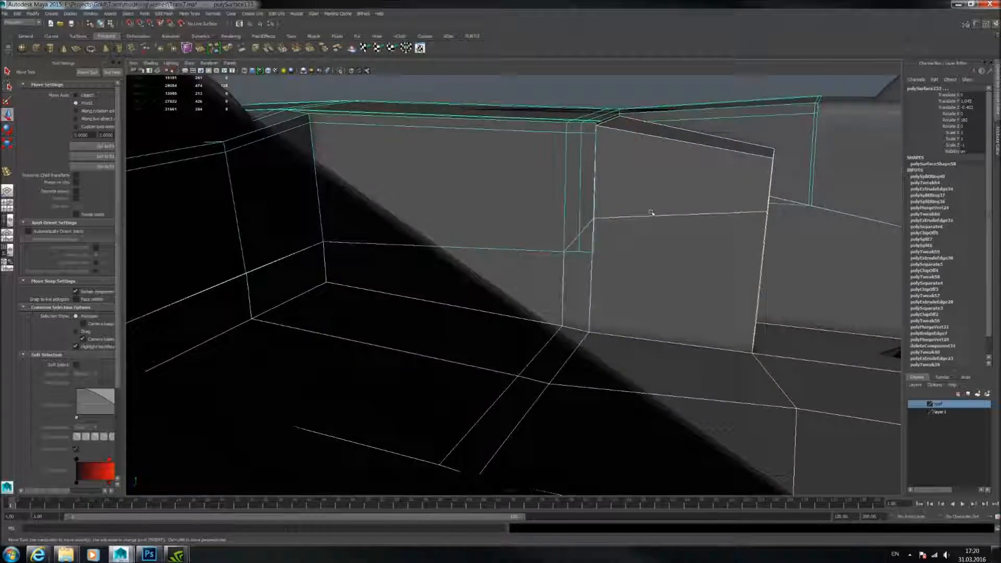
{"action": "scroll", "coordinate": [649, 216], "scroll_direction": "up", "scroll_amount": 3}
{"action": "middle_click_drag", "start_coordinate": [649, 217], "coordinate": [604, 286], "text": "alt"}
{"action": "key", "text": "3"}
{"action": "mouse_move", "coordinate": [642, 264]}
{"action": "left_mouse_down", "text": "alt"}
{"action": "mouse_move", "coordinate": [602, 259]}
{"action": "mouse_move", "coordinate": [647, 250]}
{"action": "mouse_move", "coordinate": [572, 266]}
{"action": "mouse_move", "coordinate": [634, 273]}
{"action": "left_mouse_up", "text": "alt"}
{"action": "key", "text": "1"}
{"action": "middle_click_drag", "start_coordinate": [635, 273], "coordinate": [626, 236], "text": "alt"}
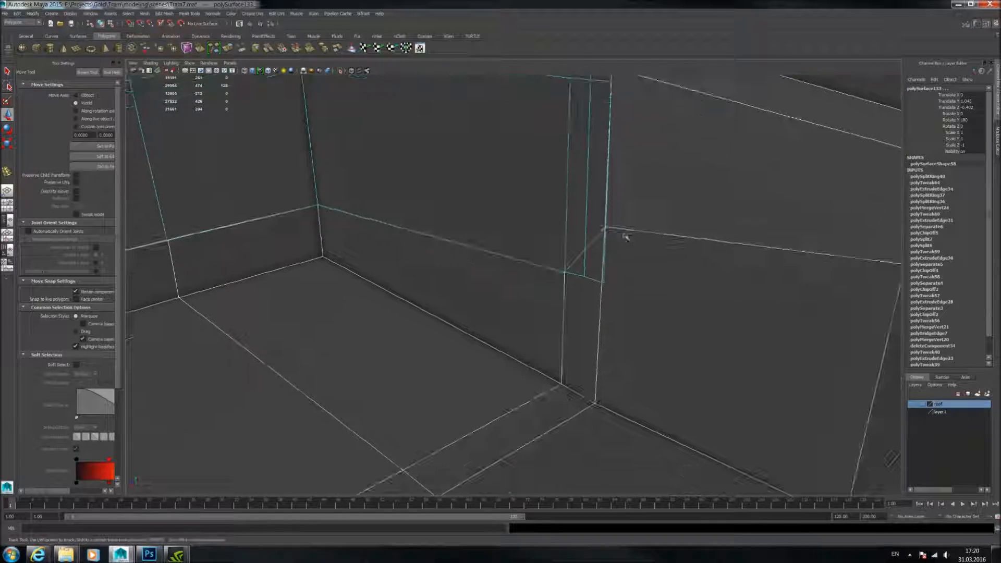
Lower the floor section's rim vertex at the foot of the raised block, in line with the low rim beside it, and preview it smoothed.
{"action": "right_click_drag", "start_coordinate": [641, 235], "coordinate": [590, 230]}
{"action": "left_click", "coordinate": [606, 227]}
{"action": "middle_click_drag", "start_coordinate": [632, 228], "coordinate": [595, 231], "text": "alt"}
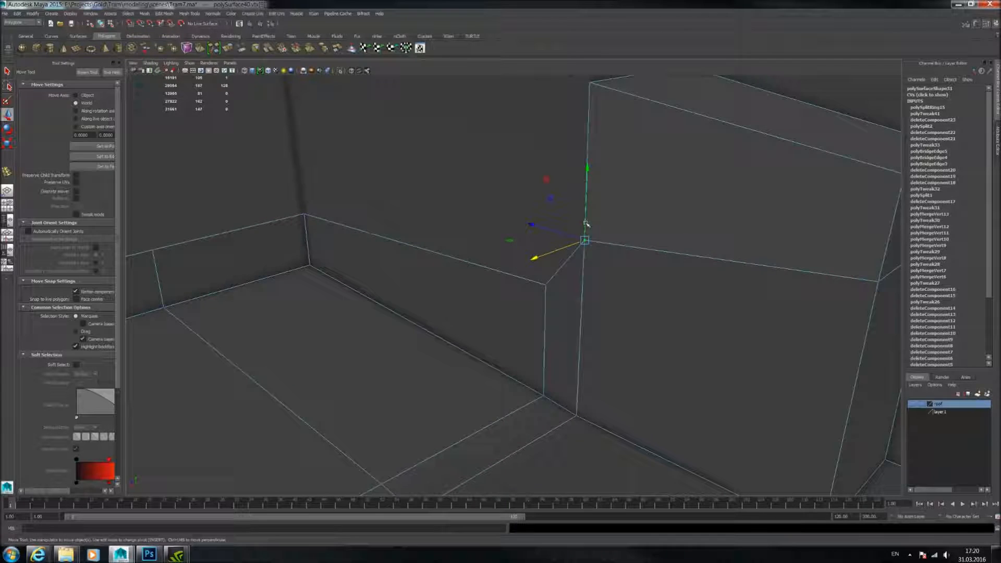
{"action": "left_click_drag", "start_coordinate": [589, 173], "coordinate": [590, 228]}
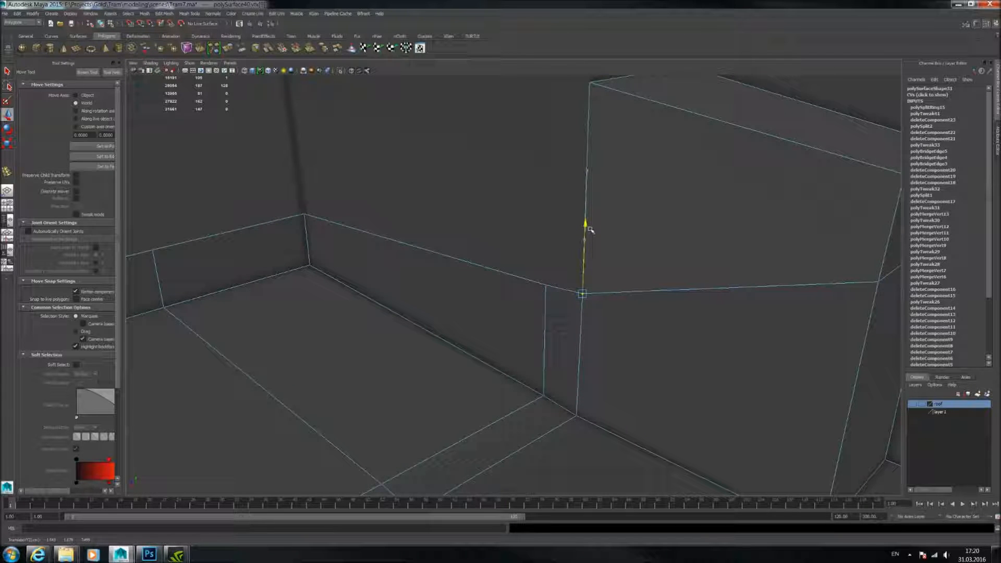
{"action": "key", "text": "3"}
{"action": "key", "text": "1"}
Bring the surrounding tram model back into view and examine both floor sections along the end wall.
{"action": "right_click_drag", "start_coordinate": [585, 225], "coordinate": [455, 112]}
{"action": "left_click", "coordinate": [340, 71]}
{"action": "left_click_drag", "start_coordinate": [532, 214], "coordinate": [584, 288], "text": "alt"}
{"action": "scroll", "coordinate": [584, 289], "scroll_direction": "down", "scroll_amount": 3}
{"action": "middle_click_drag", "start_coordinate": [583, 289], "coordinate": [643, 230], "text": "alt"}
{"action": "right_click_drag", "start_coordinate": [644, 230], "coordinate": [564, 230], "text": "alt"}
{"action": "left_click_drag", "start_coordinate": [563, 230], "coordinate": [715, 261], "text": "alt"}
{"action": "middle_click_drag", "start_coordinate": [715, 261], "coordinate": [612, 261], "text": "alt"}
{"action": "left_click_drag", "start_coordinate": [613, 262], "coordinate": [380, 292], "text": "alt"}
{"action": "left_click", "coordinate": [352, 75]}
{"action": "left_click", "coordinate": [340, 70]}
{"action": "left_click", "coordinate": [380, 293]}
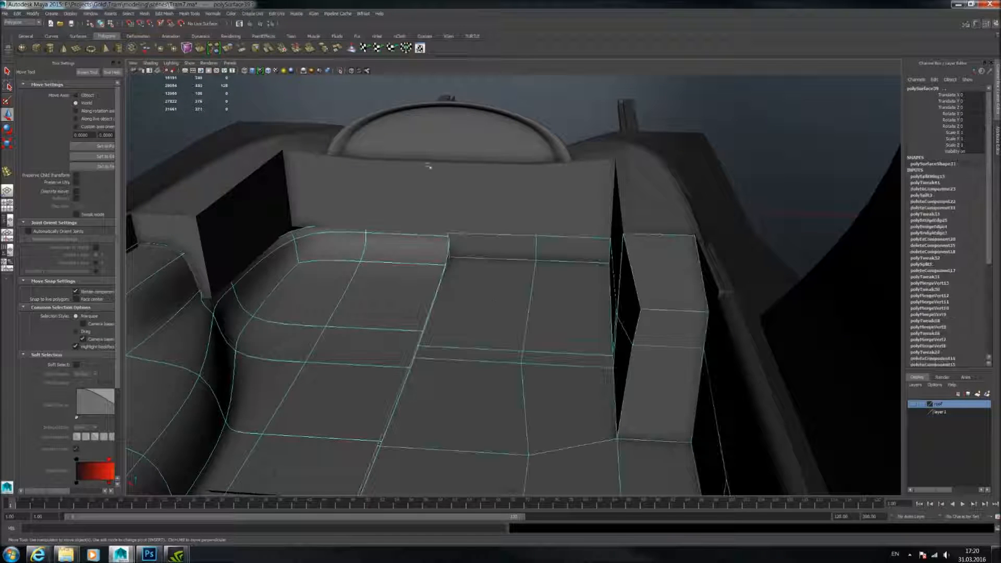
Isolate the two floor sections and switch them back to unsmoothed display after a smoothed preview.
{"action": "left_click", "coordinate": [340, 71]}
{"action": "key", "text": "3"}
{"action": "right_click_drag", "start_coordinate": [523, 260], "coordinate": [506, 261], "text": "alt"}
{"action": "left_click_drag", "start_coordinate": [506, 260], "coordinate": [630, 118], "text": "alt"}
{"action": "key", "text": "1"}
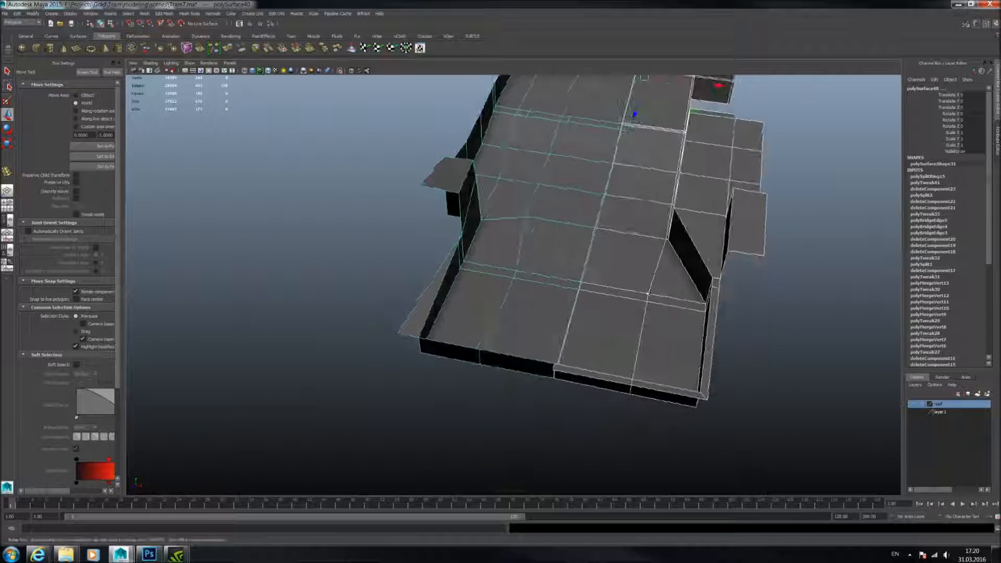
{"action": "left_click_drag", "start_coordinate": [610, 310], "coordinate": [625, 282], "text": "alt"}
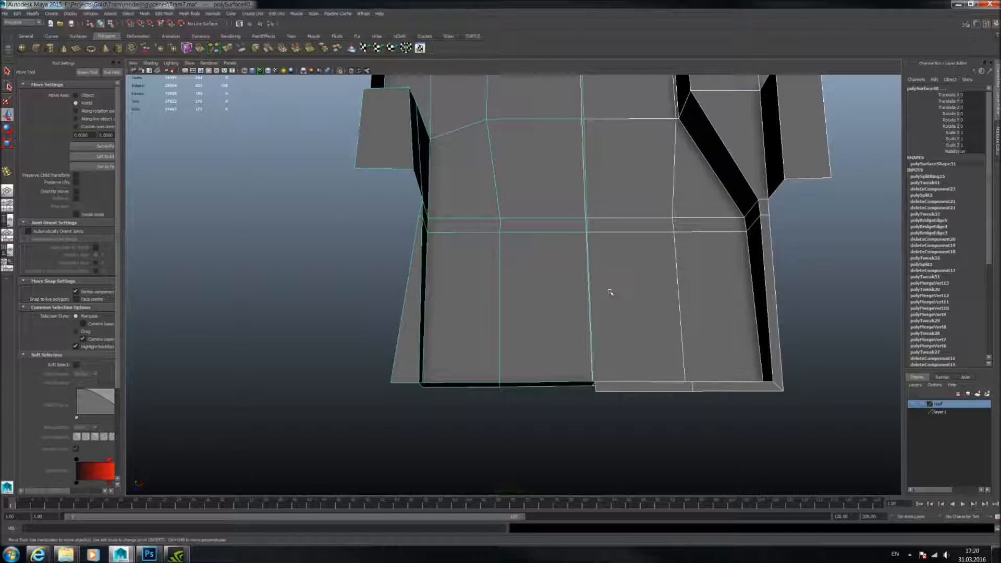
Extrude the upper edges of the opposite floor section's end side outward into a narrow rim.
{"action": "left_click_drag", "start_coordinate": [561, 310], "coordinate": [558, 286], "text": "alt"}
{"action": "right_click_drag", "start_coordinate": [451, 353], "coordinate": [452, 334]}
{"action": "left_click", "coordinate": [451, 352]}
{"action": "left_click", "coordinate": [573, 345], "text": "shift"}
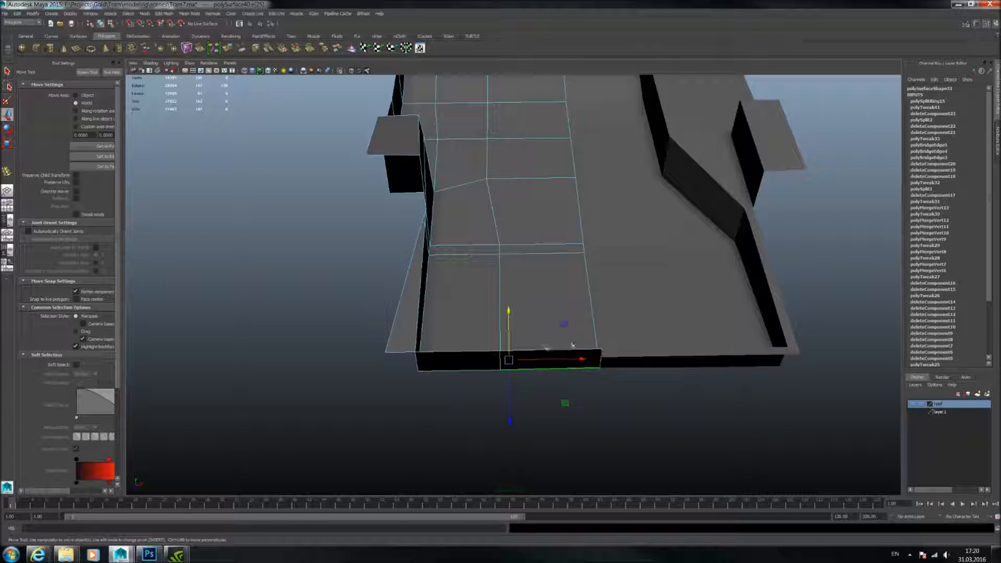
{"action": "left_click_drag", "start_coordinate": [539, 337], "coordinate": [479, 200], "text": "alt"}
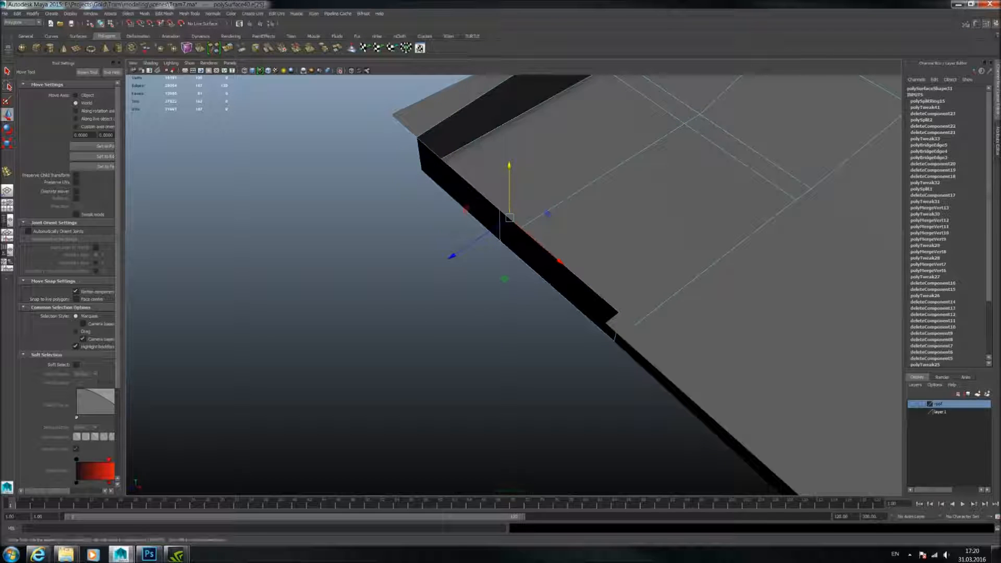
{"action": "key", "text": "ctrl+e"}
{"action": "key", "text": "w"}
{"action": "left_click_drag", "start_coordinate": [481, 221], "coordinate": [597, 292], "text": "alt"}
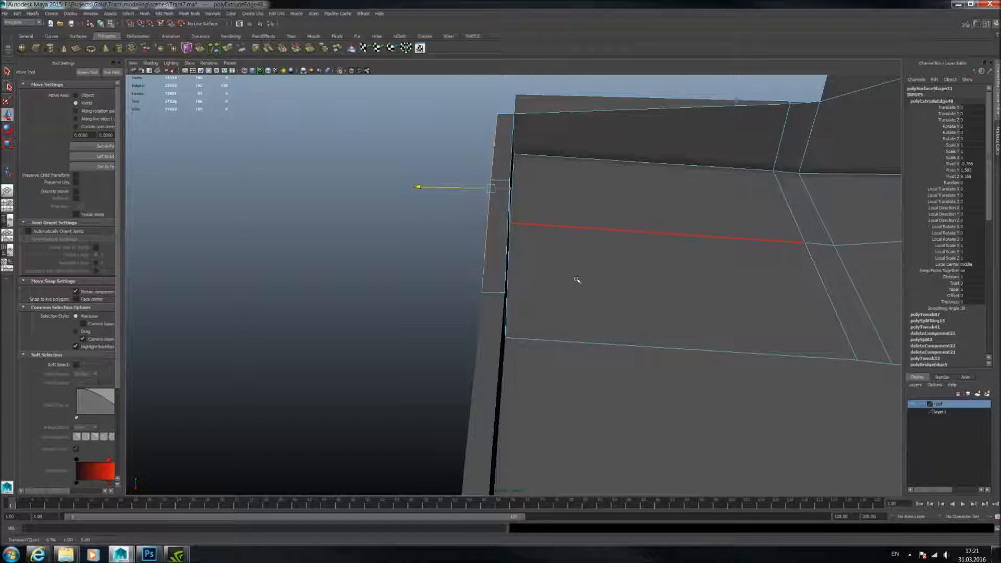
Move the new end rim's outer corner vertex outward to form the corner beside the side rim.
{"action": "left_click_drag", "start_coordinate": [531, 234], "coordinate": [628, 261], "text": "alt"}
{"action": "middle_click_drag", "start_coordinate": [417, 247], "coordinate": [561, 270], "text": "alt"}
{"action": "right_click_drag", "start_coordinate": [561, 270], "coordinate": [584, 274], "text": "alt"}
{"action": "left_click_drag", "start_coordinate": [501, 280], "coordinate": [517, 281], "text": "alt"}
{"action": "right_click_drag", "start_coordinate": [517, 281], "coordinate": [477, 283]}
{"action": "left_click_drag", "start_coordinate": [478, 277], "coordinate": [532, 302]}
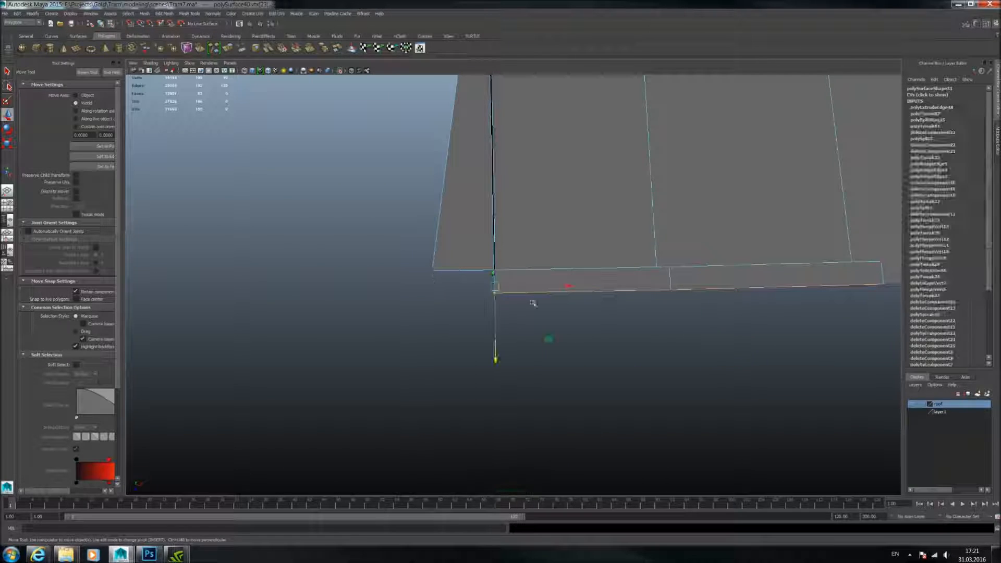
{"action": "scroll", "coordinate": [533, 307], "scroll_direction": "up", "scroll_amount": 1}
{"action": "middle_click_drag", "start_coordinate": [541, 311], "coordinate": [558, 316]}
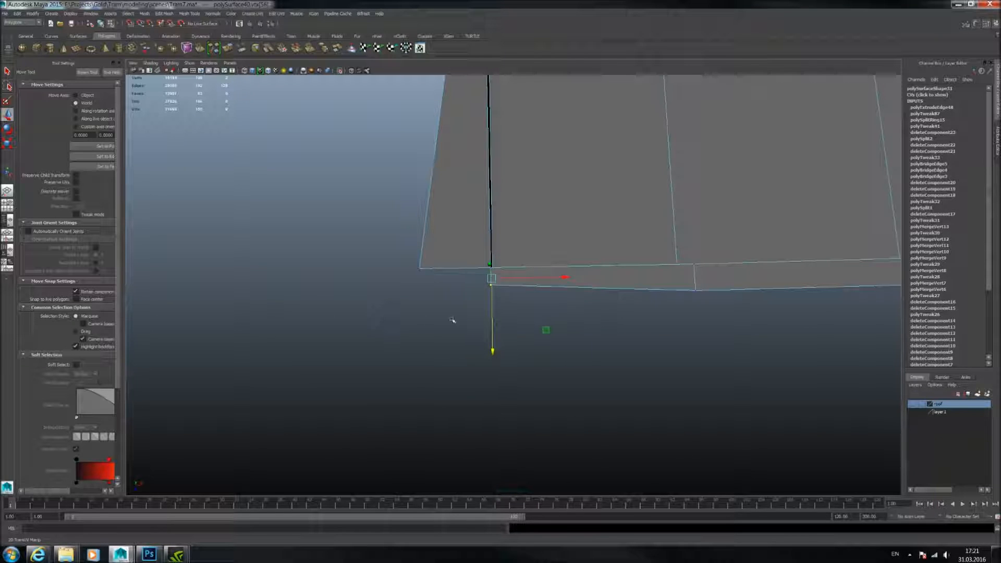
{"action": "middle_click_drag", "start_coordinate": [404, 290], "coordinate": [277, 306]}
{"action": "middle_click_drag", "start_coordinate": [429, 289], "coordinate": [477, 322]}
{"action": "left_click_drag", "start_coordinate": [567, 287], "coordinate": [559, 266]}
{"action": "key", "text": "ctrl+z"}
{"action": "left_click_drag", "start_coordinate": [493, 226], "coordinate": [485, 297], "text": "shift"}
{"action": "middle_click_drag", "start_coordinate": [599, 298], "coordinate": [582, 299]}
Move the side rim's end vertex onto the end rim's outer corner and merge the two vertices into a mitred corner.
{"action": "left_click_drag", "start_coordinate": [587, 297], "coordinate": [436, 293], "text": "alt"}
{"action": "left_click", "coordinate": [436, 304]}
{"action": "left_click", "coordinate": [421, 267]}
{"action": "middle_click_drag", "start_coordinate": [483, 279], "coordinate": [516, 283]}
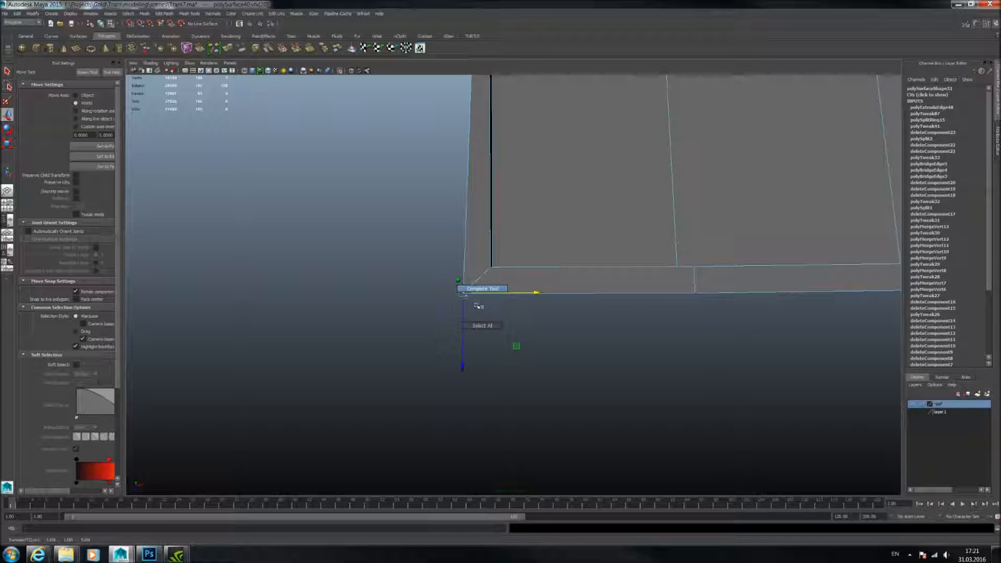
{"action": "left_click", "coordinate": [191, 16]}
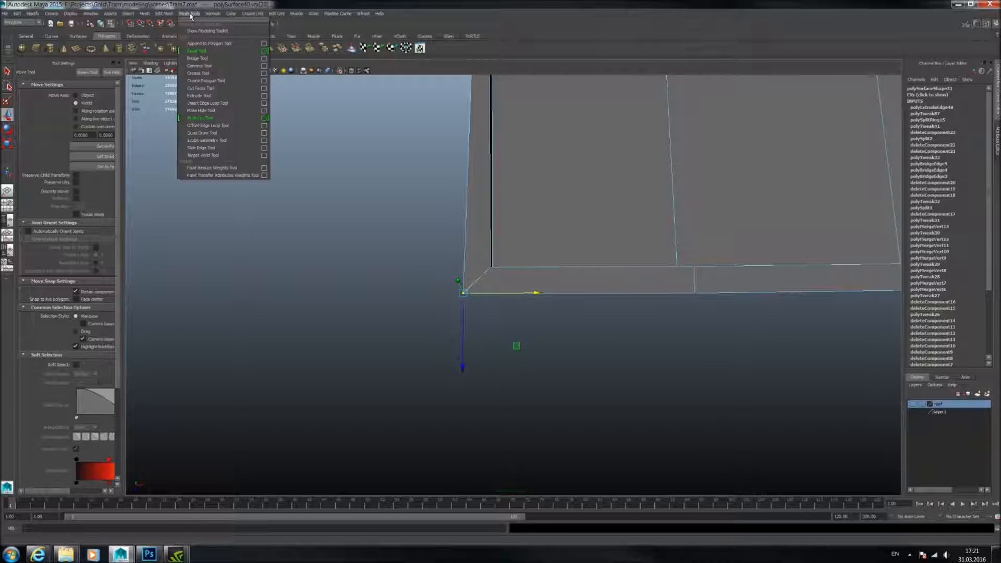
{"action": "left_click", "coordinate": [198, 140]}
{"action": "left_click_drag", "start_coordinate": [452, 155], "coordinate": [488, 245], "text": "alt"}
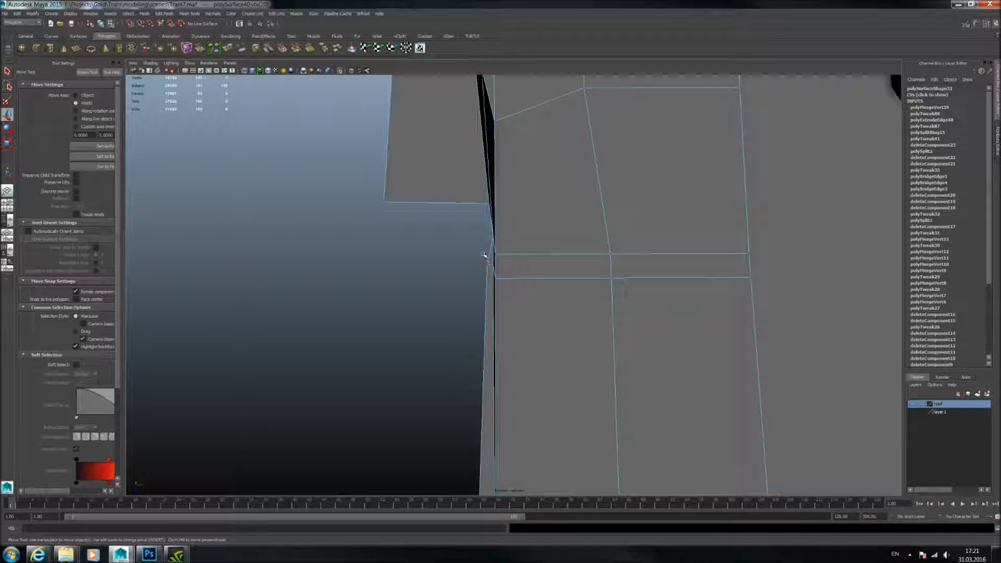
{"action": "mouse_move", "coordinate": [558, 265]}
{"action": "left_mouse_down"}
{"action": "mouse_move", "coordinate": [500, 224]}
{"action": "mouse_move", "coordinate": [585, 270]}
{"action": "mouse_move", "coordinate": [544, 261]}
{"action": "left_mouse_up"}
{"action": "right_click_drag", "start_coordinate": [543, 259], "coordinate": [578, 248]}
{"action": "right_click_drag", "start_coordinate": [472, 232], "coordinate": [531, 222]}
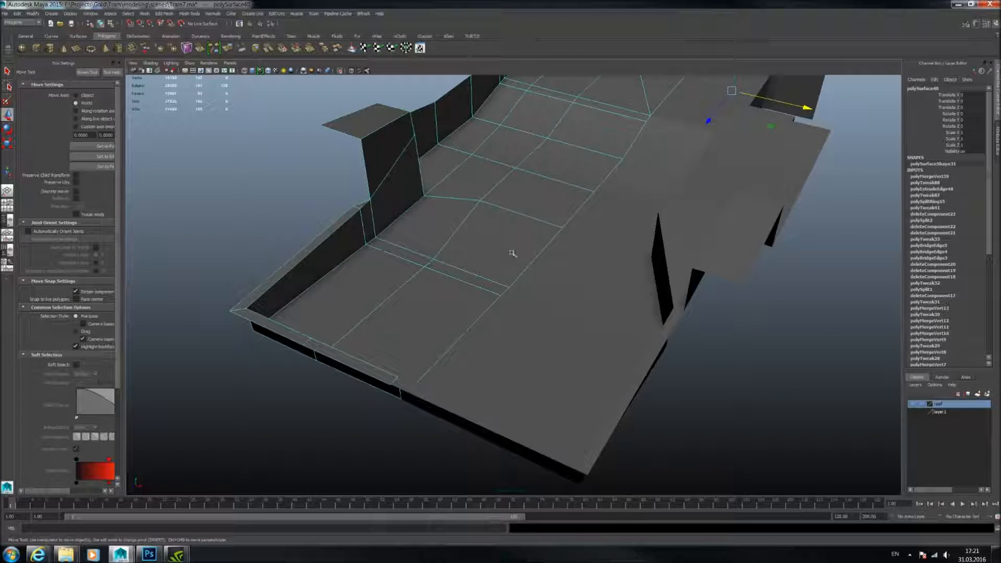
Compare the rims of the two isolated floor sections, selecting each section in turn.
{"action": "left_click_drag", "start_coordinate": [582, 252], "coordinate": [672, 255], "text": "alt"}
{"action": "left_click", "coordinate": [674, 254]}
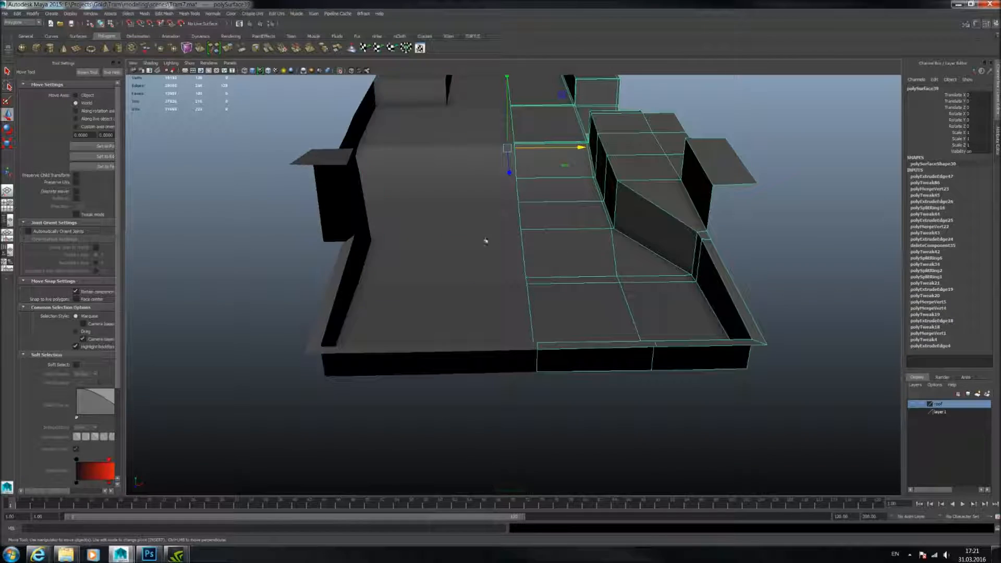
{"action": "left_click", "coordinate": [486, 239], "text": "shift"}
{"action": "scroll", "coordinate": [486, 238], "scroll_direction": "down", "scroll_amount": 1}
{"action": "mouse_move", "coordinate": [487, 230]}
{"action": "left_mouse_down", "text": "alt"}
{"action": "mouse_move", "coordinate": [476, 284]}
{"action": "mouse_move", "coordinate": [480, 240]}
{"action": "left_mouse_up", "text": "alt"}
{"action": "left_click", "coordinate": [363, 264]}
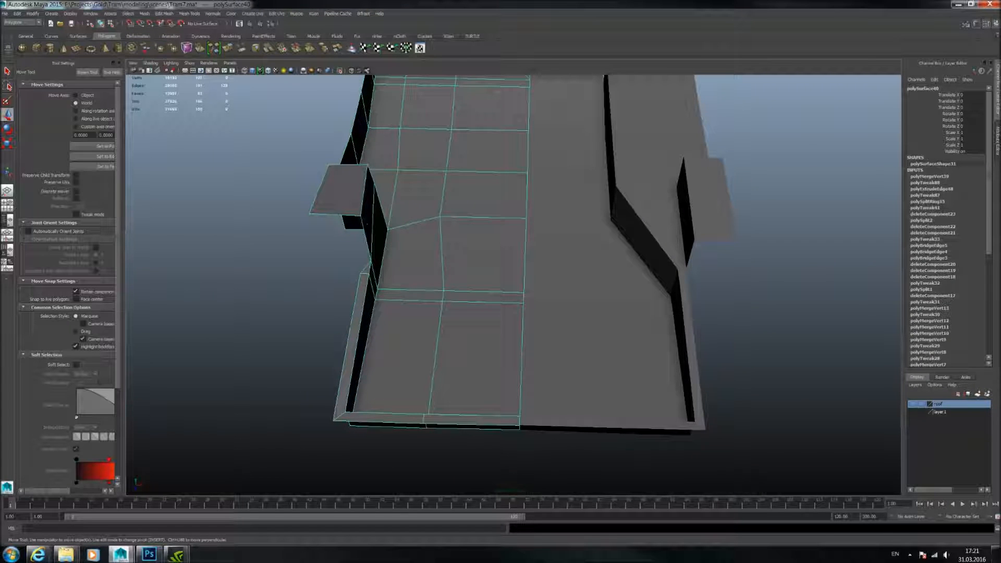
Show the surrounding model again and examine the opposite floor section's raised block and side rim against the wall.
{"action": "left_click", "coordinate": [341, 71]}
{"action": "middle_click_drag", "start_coordinate": [402, 175], "coordinate": [458, 268], "text": "alt"}
{"action": "scroll", "coordinate": [458, 268], "scroll_direction": "up", "scroll_amount": 4}
{"action": "left_click_drag", "start_coordinate": [384, 198], "coordinate": [320, 163], "text": "alt"}
{"action": "middle_click_drag", "start_coordinate": [407, 189], "coordinate": [426, 241], "text": "alt"}
{"action": "left_click", "coordinate": [342, 77]}
{"action": "key", "text": "ctrl+z"}
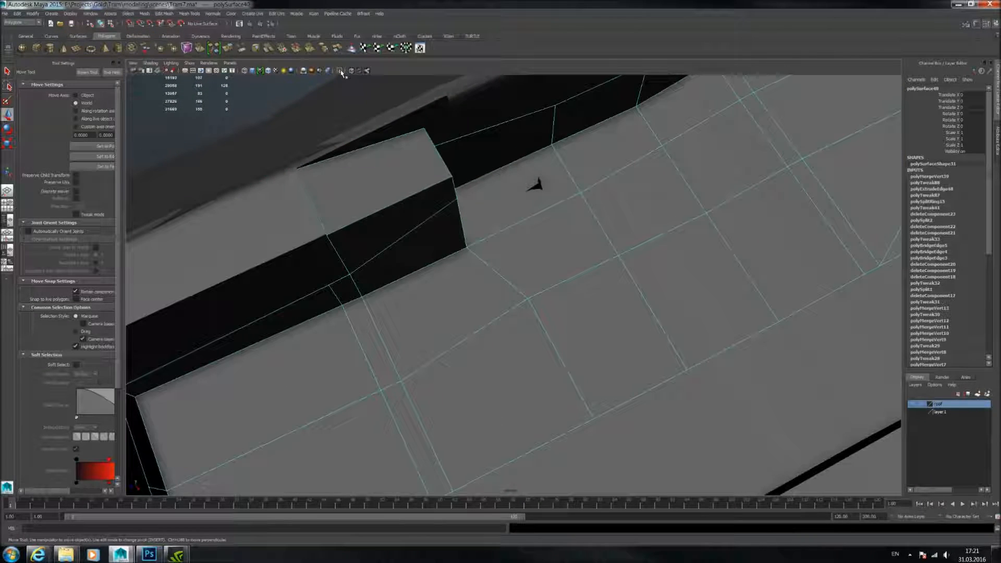
{"action": "left_click", "coordinate": [341, 70]}
{"action": "left_click_drag", "start_coordinate": [382, 165], "coordinate": [397, 279], "text": "alt"}
{"action": "left_click", "coordinate": [341, 70]}
{"action": "scroll", "coordinate": [393, 246], "scroll_direction": "up", "scroll_amount": 4}
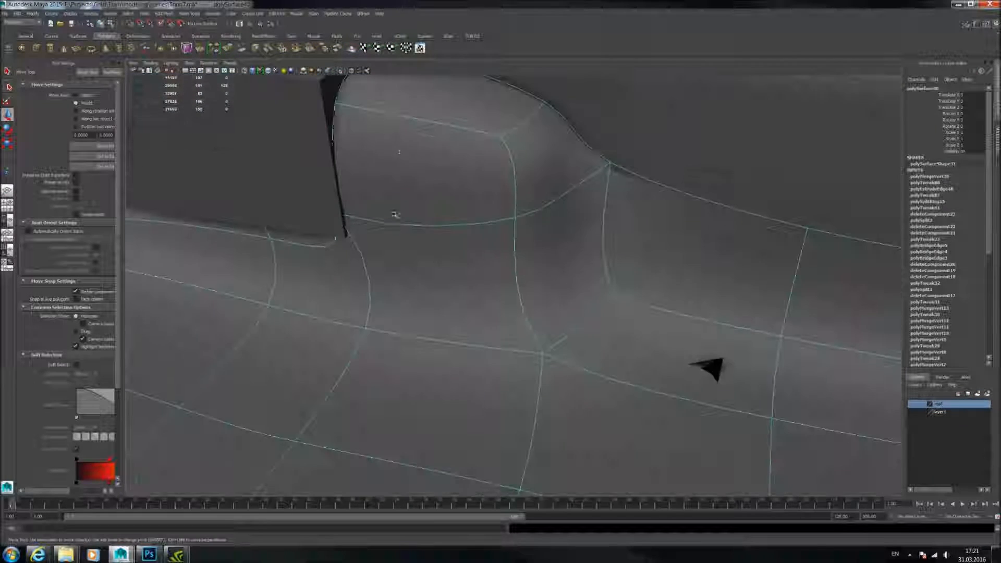
Check the raised block from inside against the unsmoothed outer wall, then preview the floor section smoothed.
{"action": "middle_click_drag", "start_coordinate": [393, 246], "coordinate": [407, 280], "text": "alt"}
{"action": "left_click_drag", "start_coordinate": [378, 187], "coordinate": [603, 326], "text": "alt"}
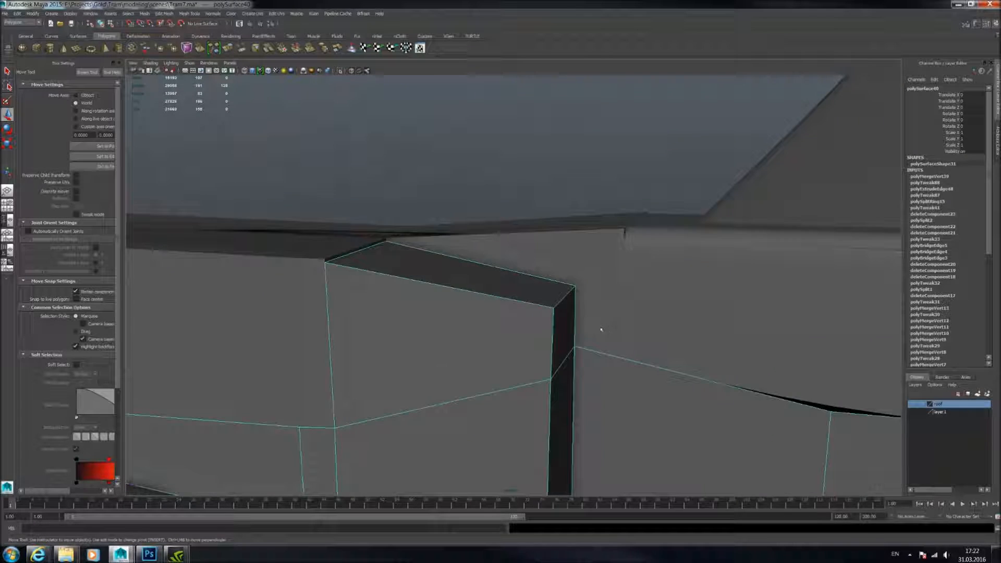
{"action": "middle_click_drag", "start_coordinate": [563, 334], "coordinate": [549, 233], "text": "alt"}
{"action": "left_click_drag", "start_coordinate": [566, 277], "coordinate": [552, 281], "text": "alt"}
{"action": "left_click_drag", "start_coordinate": [637, 303], "coordinate": [487, 237], "text": "alt"}
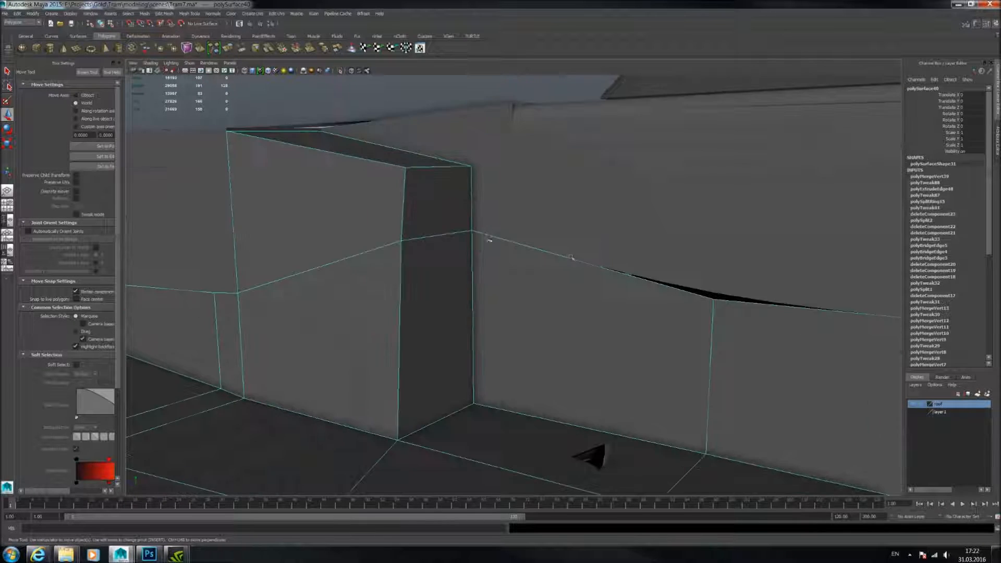
{"action": "left_click", "coordinate": [704, 261]}
{"action": "left_click", "coordinate": [498, 227]}
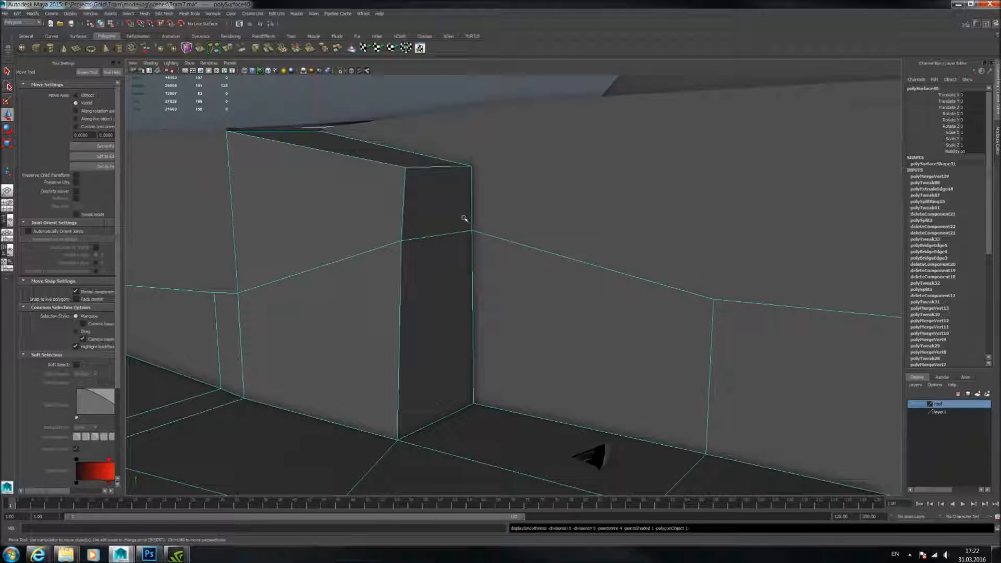
{"action": "key", "text": "3"}
{"action": "left_click_drag", "start_coordinate": [464, 221], "coordinate": [507, 293], "text": "alt"}
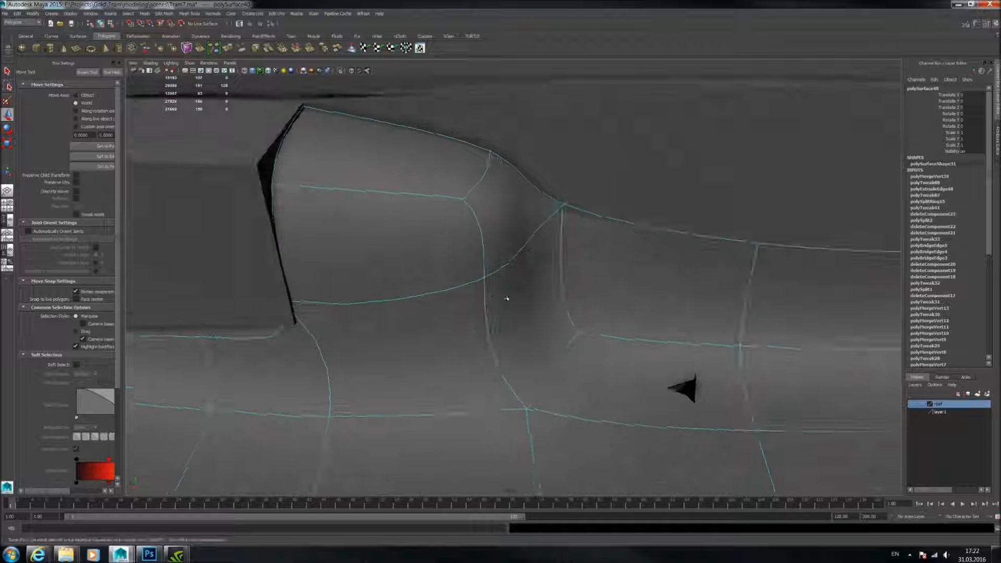
Isolate the opposite floor section unsmoothed and extrude the raised block's outer end edges into a narrow rim strip.
{"action": "left_click", "coordinate": [339, 70]}
{"action": "mouse_move", "coordinate": [391, 188]}
{"action": "left_mouse_down", "text": "alt"}
{"action": "mouse_move", "coordinate": [487, 295]}
{"action": "mouse_move", "coordinate": [471, 215]}
{"action": "mouse_move", "coordinate": [487, 281]}
{"action": "mouse_move", "coordinate": [479, 244]}
{"action": "mouse_move", "coordinate": [394, 205]}
{"action": "left_mouse_up", "text": "alt"}
{"action": "key", "text": "1"}
{"action": "right_click_drag", "start_coordinate": [395, 206], "coordinate": [394, 186]}
{"action": "left_click", "coordinate": [356, 201]}
{"action": "left_click_drag", "start_coordinate": [356, 201], "coordinate": [420, 230], "text": "alt"}
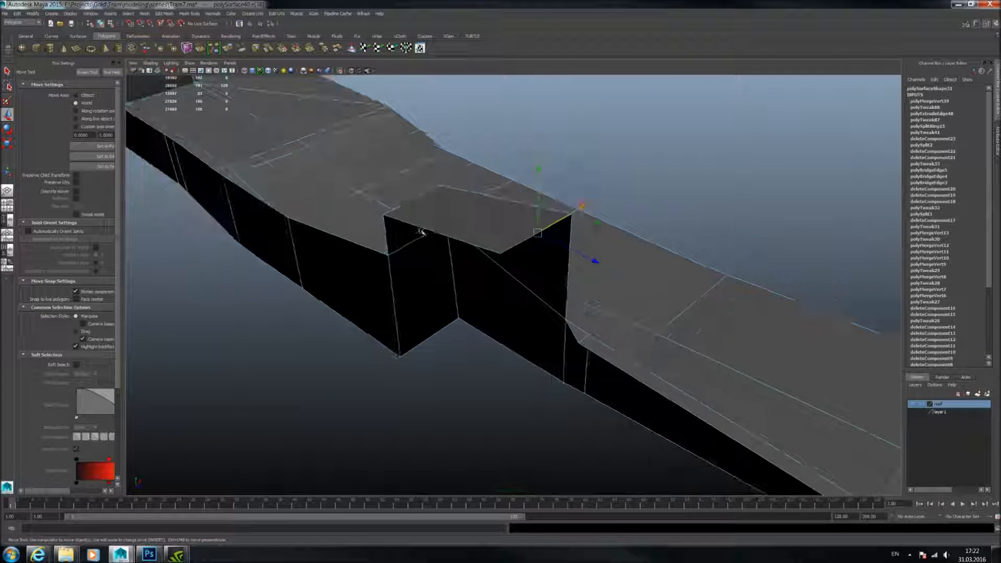
{"action": "left_click_drag", "start_coordinate": [528, 228], "coordinate": [486, 229], "text": "alt"}
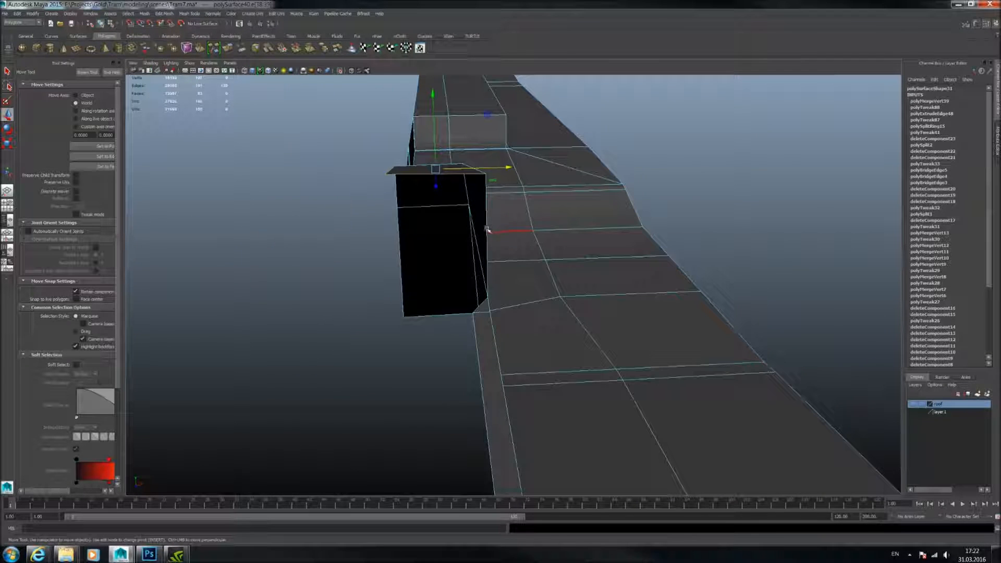
{"action": "left_click_drag", "start_coordinate": [480, 178], "coordinate": [444, 185], "text": "alt"}
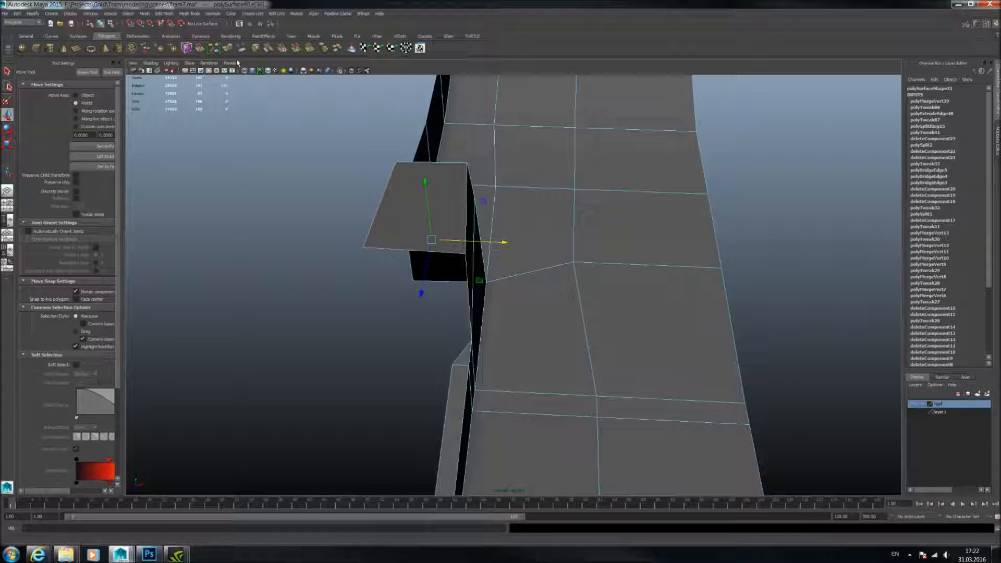
{"action": "key", "text": "ctrl+e"}
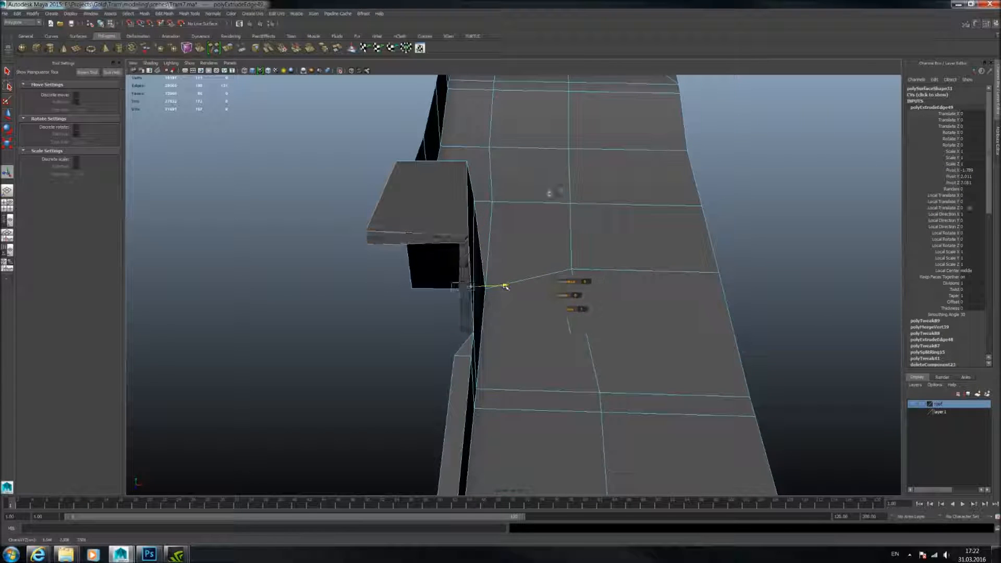
{"action": "left_click_drag", "start_coordinate": [525, 306], "coordinate": [496, 320], "text": "alt"}
Delete the small rim face at the foot of the raised block and bridge the gap between the block's rim and the side rim.
{"action": "right_click_drag", "start_coordinate": [478, 324], "coordinate": [477, 348]}
{"action": "key", "text": "Delete"}
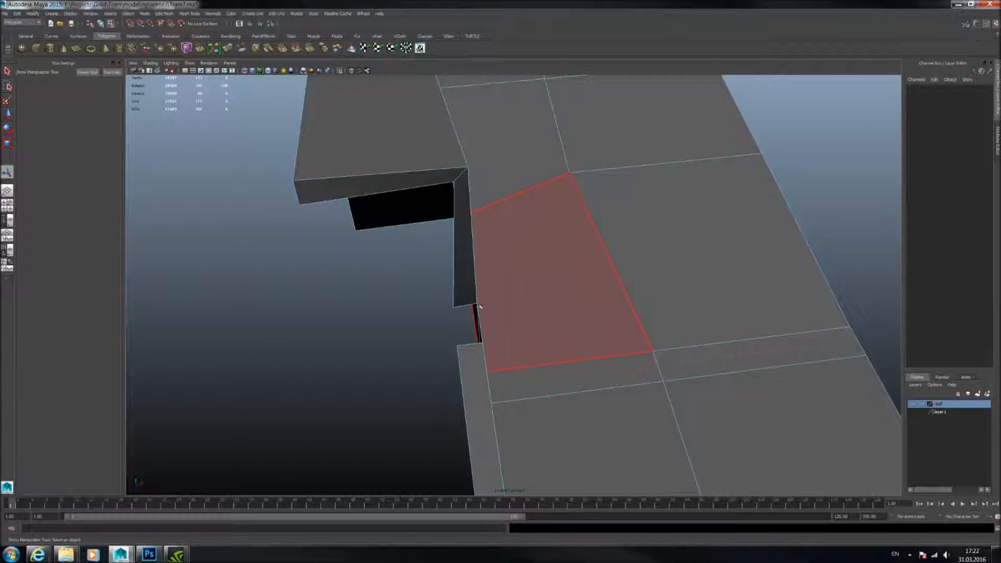
{"action": "right_click_drag", "start_coordinate": [467, 295], "coordinate": [467, 274]}
{"action": "left_click", "coordinate": [465, 305]}
{"action": "left_click", "coordinate": [472, 351]}
{"action": "right_click_drag", "start_coordinate": [473, 355], "coordinate": [466, 427], "text": "shift"}
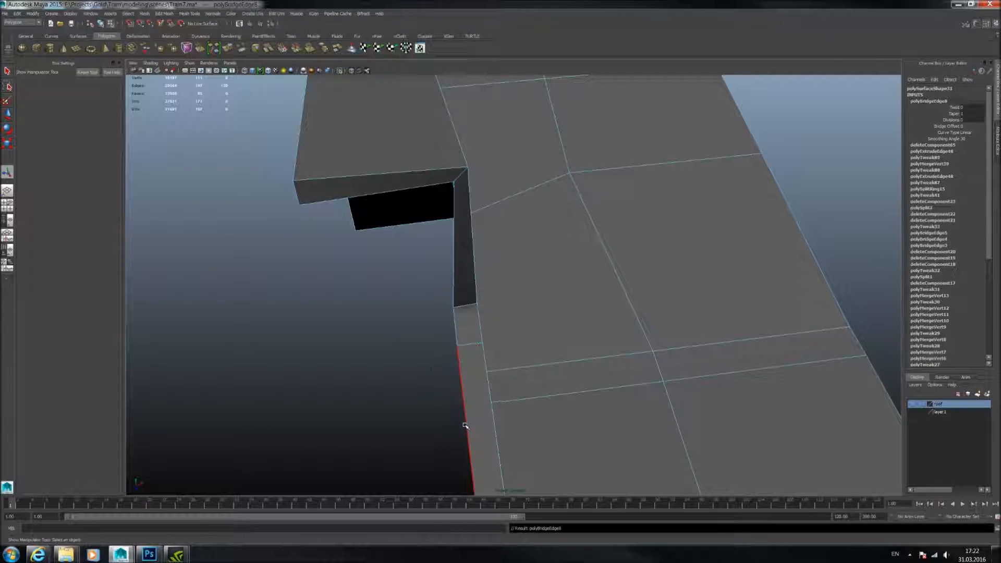
{"action": "left_click_drag", "start_coordinate": [490, 301], "coordinate": [518, 212], "text": "alt"}
{"action": "left_click_drag", "start_coordinate": [522, 308], "coordinate": [516, 334], "text": "alt"}
Move the inner corner vertex of the raised block's rim to give both rim strips an even width.
{"action": "right_click_drag", "start_coordinate": [474, 153], "coordinate": [437, 151]}
{"action": "left_click", "coordinate": [474, 146]}
{"action": "mouse_move", "coordinate": [474, 147]}
{"action": "left_mouse_down", "text": "alt"}
{"action": "mouse_move", "coordinate": [454, 130]}
{"action": "mouse_move", "coordinate": [461, 140]}
{"action": "left_mouse_up", "text": "alt"}
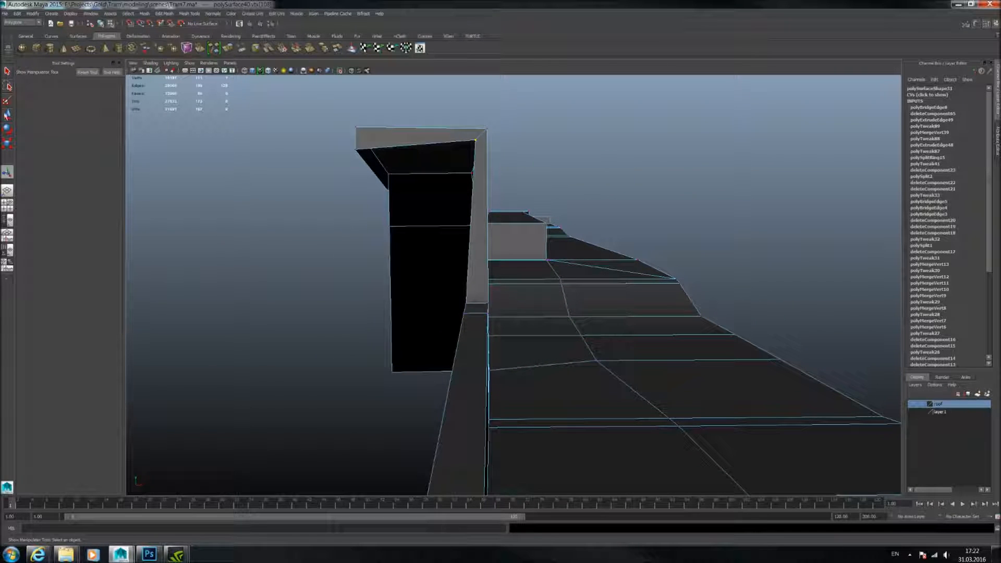
{"action": "key", "text": "w"}
{"action": "middle_click_drag", "start_coordinate": [529, 86], "coordinate": [518, 105]}
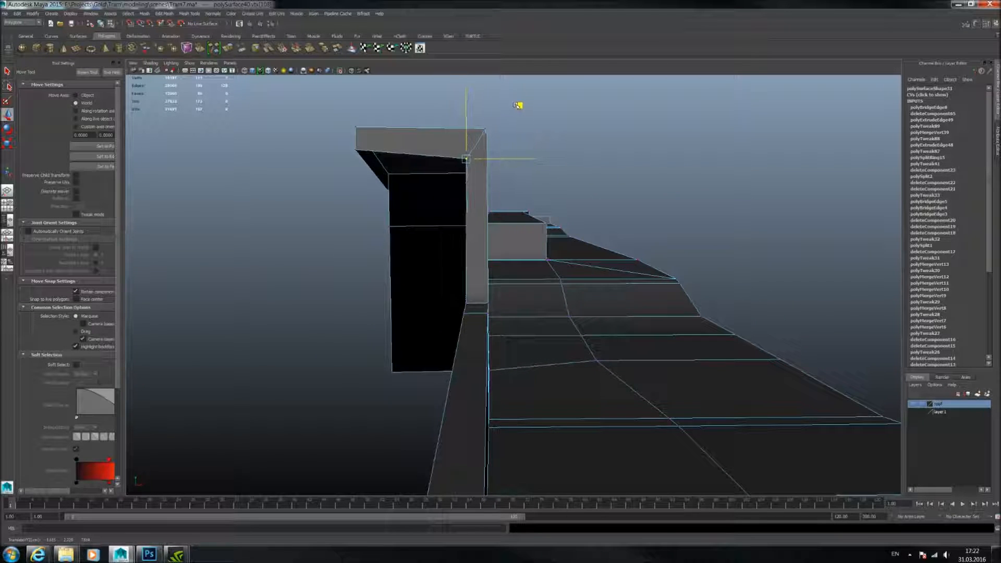
{"action": "left_click_drag", "start_coordinate": [367, 144], "coordinate": [584, 171], "text": "alt"}
{"action": "middle_click_drag", "start_coordinate": [618, 128], "coordinate": [619, 134]}
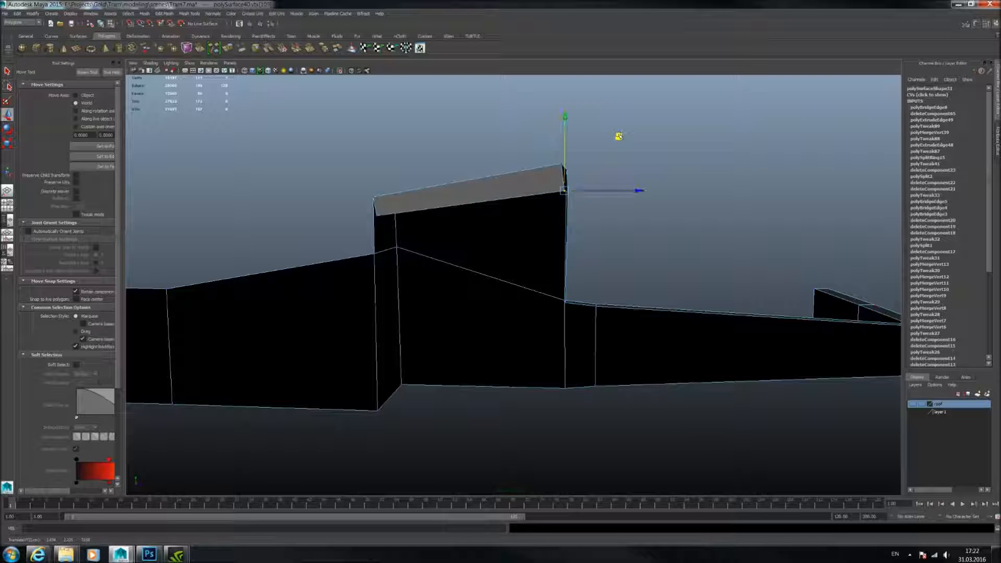
Merge the loose rim vertex at the raised block's far end into its neighbour and preview the section smoothed.
{"action": "left_click_drag", "start_coordinate": [415, 213], "coordinate": [407, 239], "text": "alt"}
{"action": "right_click_drag", "start_coordinate": [403, 233], "coordinate": [367, 211], "text": "shift"}
{"action": "left_click_drag", "start_coordinate": [381, 231], "coordinate": [381, 245]}
{"action": "left_click_drag", "start_coordinate": [396, 235], "coordinate": [553, 217], "text": "alt"}
{"action": "key", "text": "3"}
{"action": "key", "text": "1"}
{"action": "right_click", "coordinate": [561, 222]}
{"action": "key", "text": "3"}
{"action": "key", "text": "1"}
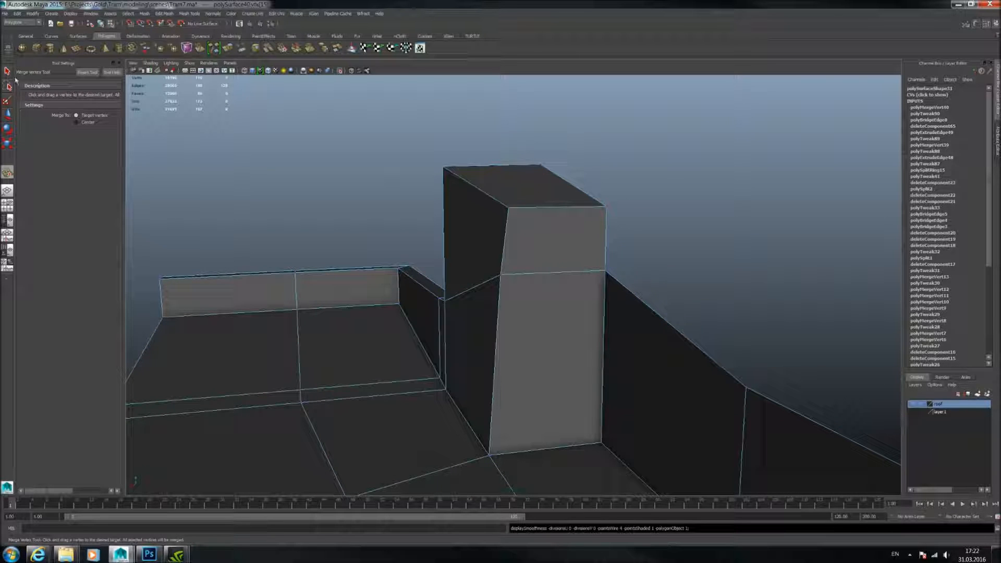
{"action": "left_click", "coordinate": [8, 72]}
Preview the floor section smoothed in object mode, then check it unsmoothed within the surrounding tram model.
{"action": "right_click_drag", "start_coordinate": [494, 193], "coordinate": [541, 168]}
{"action": "key", "text": "3"}
{"action": "left_click", "coordinate": [588, 174]}
{"action": "mouse_move", "coordinate": [589, 173]}
{"action": "left_mouse_down", "text": "alt"}
{"action": "mouse_move", "coordinate": [611, 161]}
{"action": "mouse_move", "coordinate": [515, 180]}
{"action": "mouse_move", "coordinate": [527, 214]}
{"action": "mouse_move", "coordinate": [555, 208]}
{"action": "mouse_move", "coordinate": [579, 177]}
{"action": "left_mouse_up", "text": "alt"}
{"action": "left_click", "coordinate": [339, 71]}
{"action": "left_click", "coordinate": [570, 279]}
{"action": "key", "text": "1"}
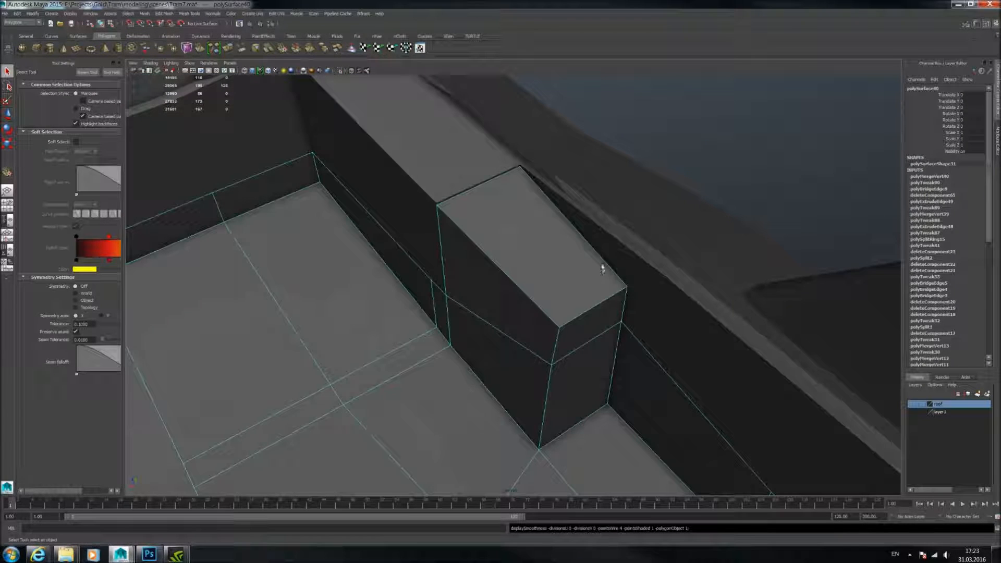
Undo the recent vertex move and merge on the raised block's rim.
{"action": "left_click", "coordinate": [339, 71]}
{"action": "left_click_drag", "start_coordinate": [490, 155], "coordinate": [412, 155], "text": "alt"}
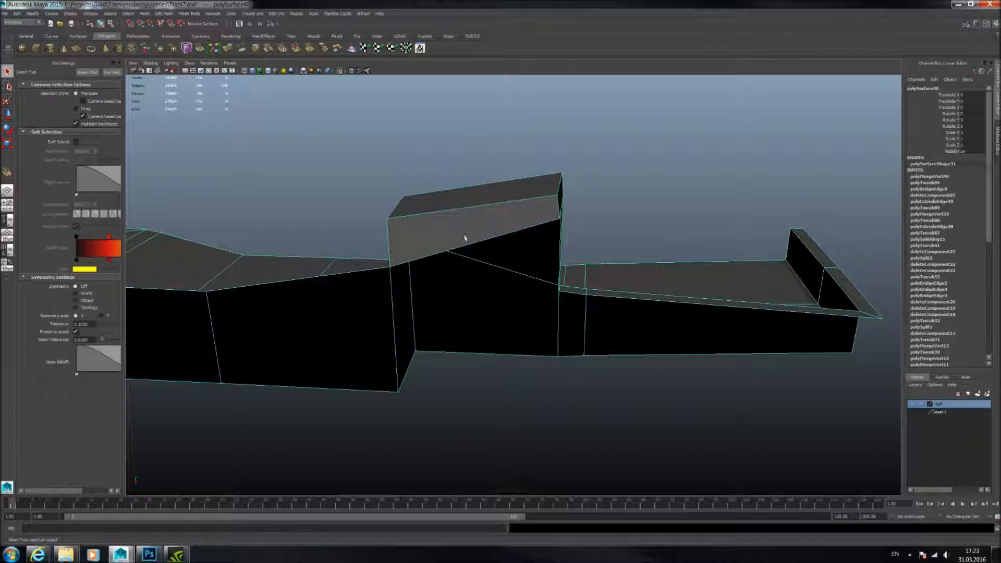
{"action": "key", "text": "ctrl+z"}
{"action": "key", "text": "ctrl+z"}
{"action": "key", "text": "ctrl+z"}
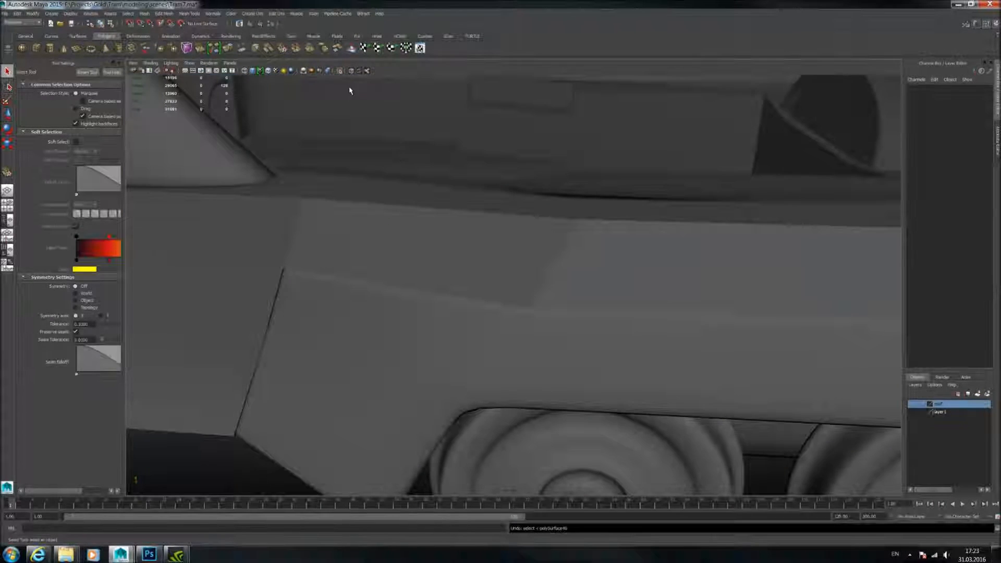
{"action": "key", "text": "ctrl+z"}
{"action": "key", "text": "ctrl+z"}
{"action": "key", "text": "ctrl+z"}
{"action": "key", "text": "ctrl+z"}
{"action": "key", "text": "ctrl+z"}
Preview the floor section smoothed and check how it meets the surrounding tram walls.
{"action": "left_click_drag", "start_coordinate": [494, 223], "coordinate": [574, 244], "text": "alt"}
{"action": "key", "text": "3"}
{"action": "right_click_drag", "start_coordinate": [537, 227], "coordinate": [730, 230], "text": "alt"}
{"action": "left_click_drag", "start_coordinate": [730, 229], "coordinate": [417, 196], "text": "alt"}
{"action": "left_click", "coordinate": [341, 72]}
{"action": "left_click_drag", "start_coordinate": [552, 409], "coordinate": [573, 374], "text": "alt"}
Select the floor and rim faces in the far corner beyond the raised block.
{"action": "right_click_drag", "start_coordinate": [441, 265], "coordinate": [485, 234]}
{"action": "left_click_drag", "start_coordinate": [485, 235], "coordinate": [484, 269], "text": "alt"}
{"action": "left_click", "coordinate": [317, 261], "text": "shift"}
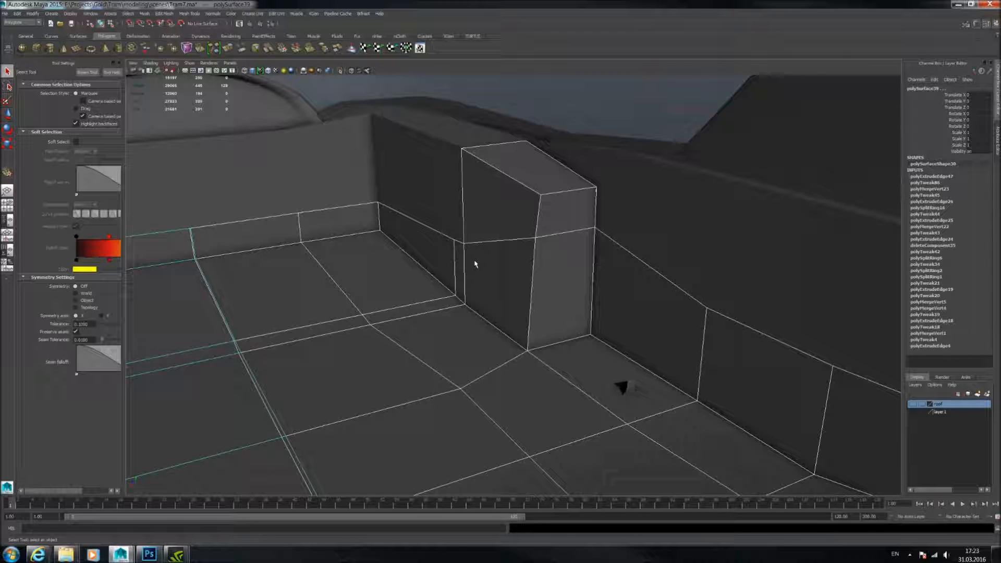
{"action": "middle_click_drag", "start_coordinate": [475, 261], "coordinate": [472, 240], "text": "alt"}
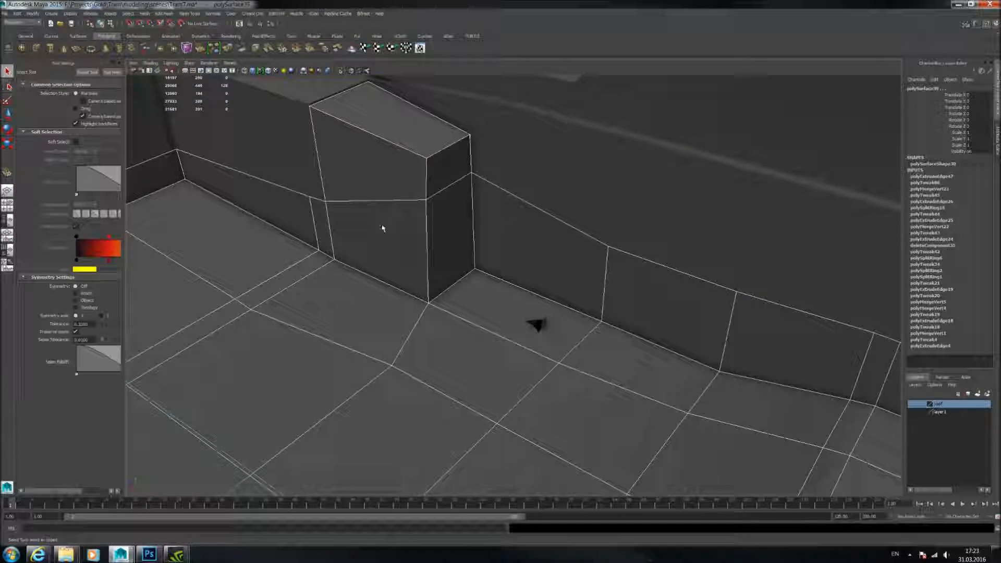
{"action": "left_click_drag", "start_coordinate": [382, 228], "coordinate": [380, 264], "text": "alt"}
{"action": "right_click", "coordinate": [383, 262]}
{"action": "left_click", "coordinate": [382, 263]}
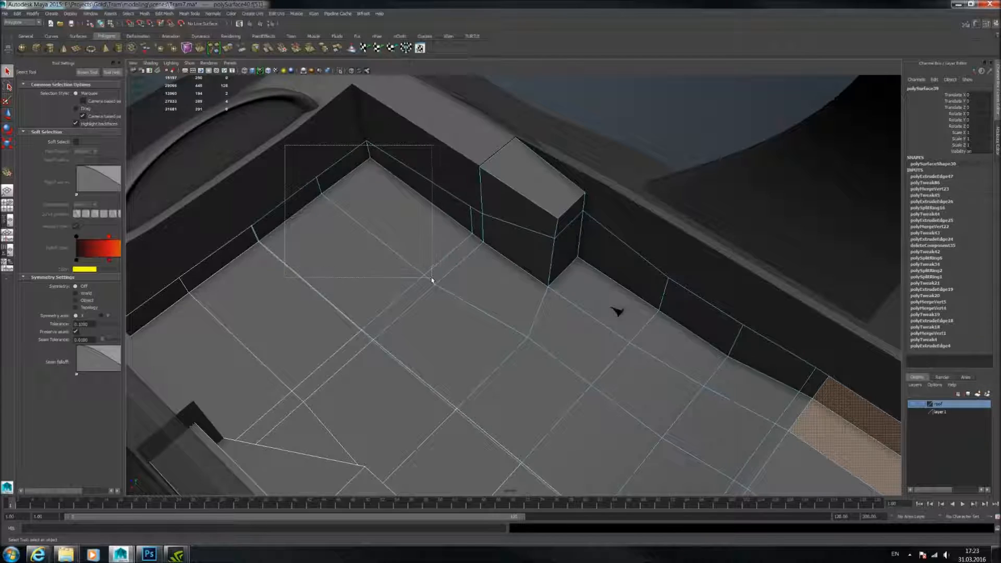
{"action": "left_click_drag", "start_coordinate": [432, 280], "coordinate": [433, 278]}
{"action": "left_click_drag", "start_coordinate": [557, 286], "coordinate": [570, 256], "text": "alt"}
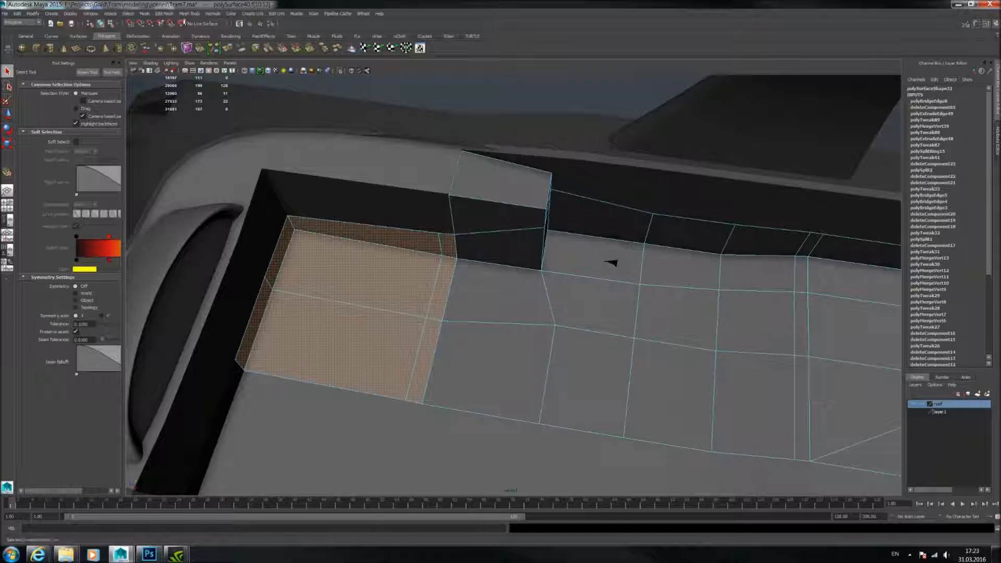
Extract the selected corner floor and rim faces from the floor section as a separate mesh.
{"action": "left_click", "coordinate": [146, 14]}
{"action": "left_click", "coordinate": [156, 49]}
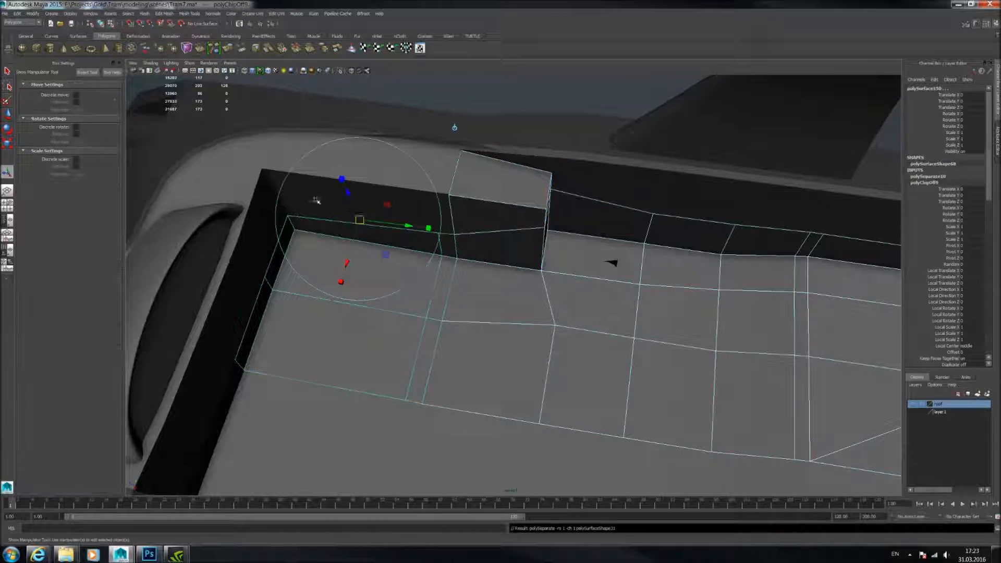
{"action": "left_click_drag", "start_coordinate": [612, 262], "coordinate": [562, 295], "text": "alt"}
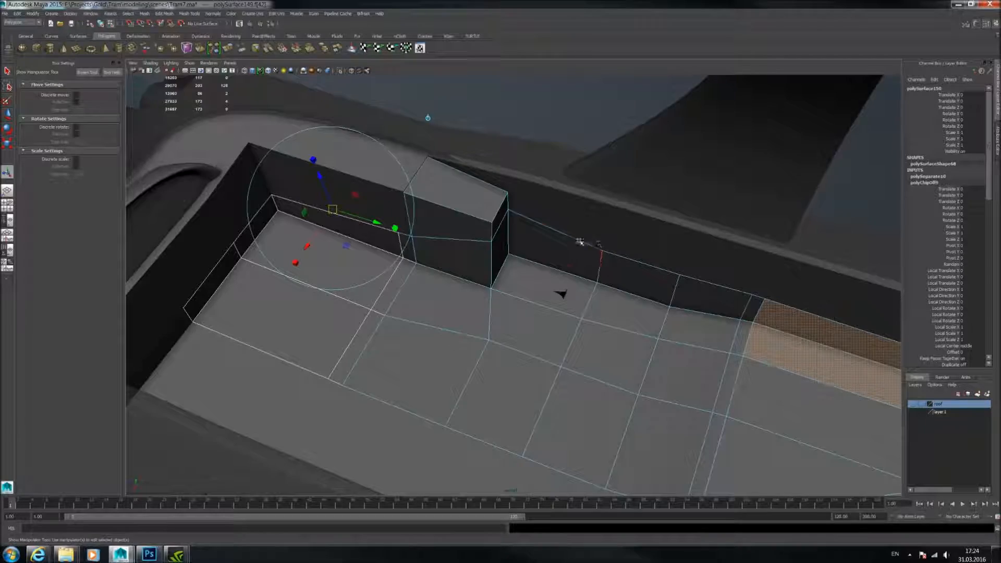
{"action": "left_click_drag", "start_coordinate": [562, 294], "coordinate": [558, 322], "text": "alt"}
{"action": "left_click_drag", "start_coordinate": [519, 247], "coordinate": [549, 234], "text": "alt"}
Select all faces of the raised block on the remaining floor mesh to separate them.
{"action": "left_click", "coordinate": [488, 215]}
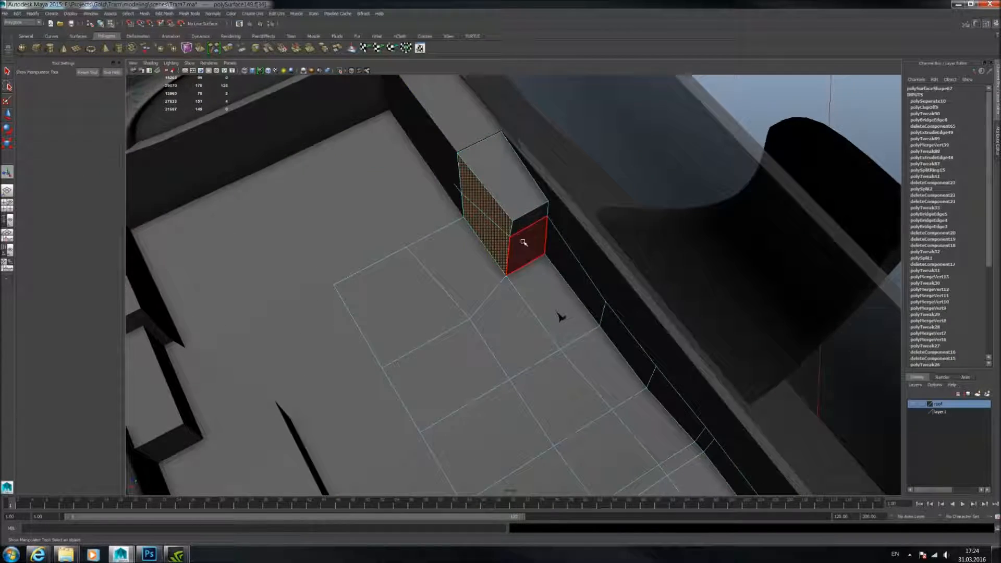
{"action": "left_click_drag", "start_coordinate": [561, 316], "coordinate": [506, 298], "text": "alt"}
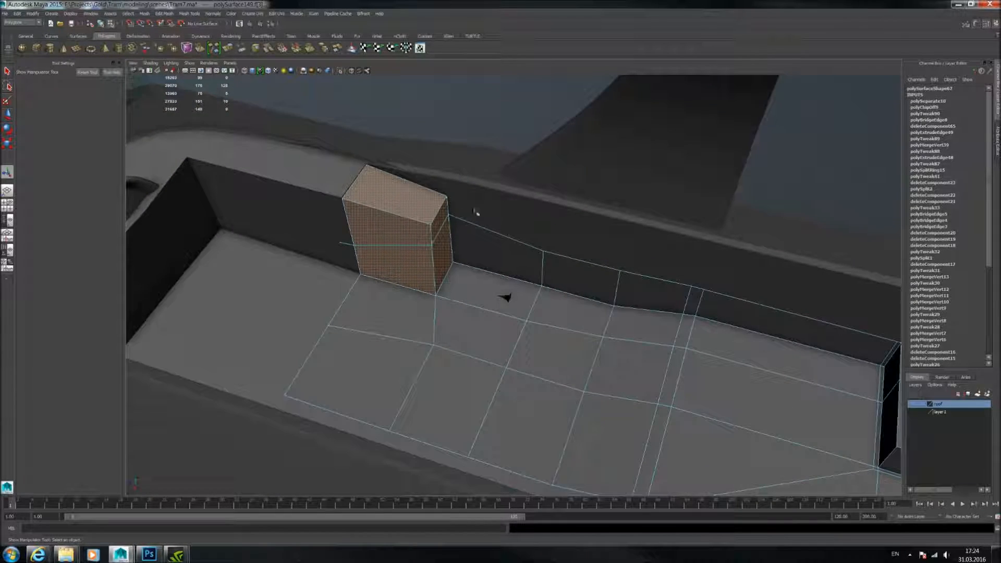
{"action": "left_click", "coordinate": [144, 13]}
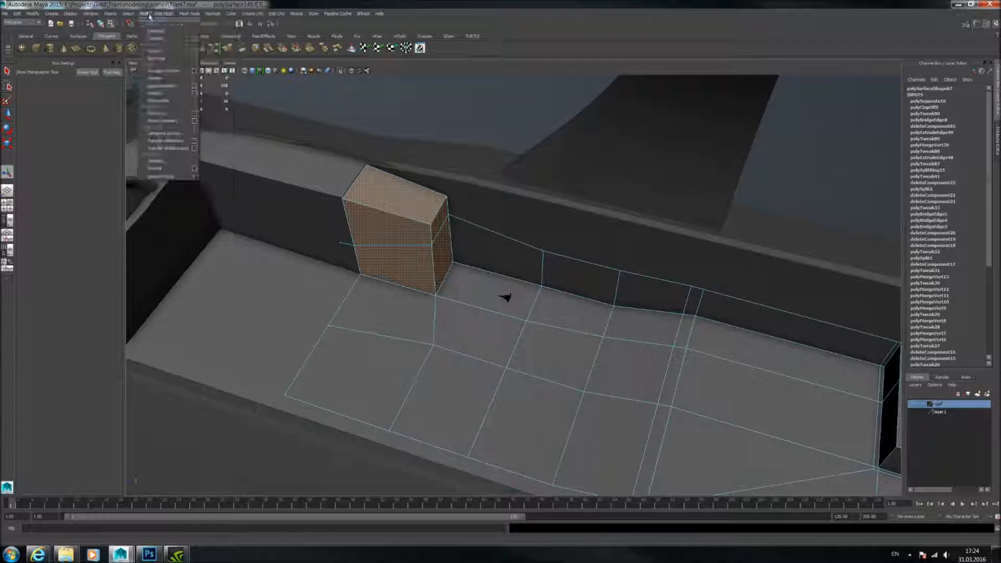
{"action": "left_click", "coordinate": [158, 51]}
{"action": "left_click_drag", "start_coordinate": [489, 98], "coordinate": [529, 297], "text": "alt"}
{"action": "left_click", "coordinate": [457, 204]}
{"action": "left_click_drag", "start_coordinate": [543, 235], "coordinate": [617, 293], "text": "alt"}
{"action": "right_click_drag", "start_coordinate": [617, 293], "coordinate": [575, 301], "text": "alt"}
{"action": "left_click_drag", "start_coordinate": [575, 301], "coordinate": [541, 274], "text": "alt"}
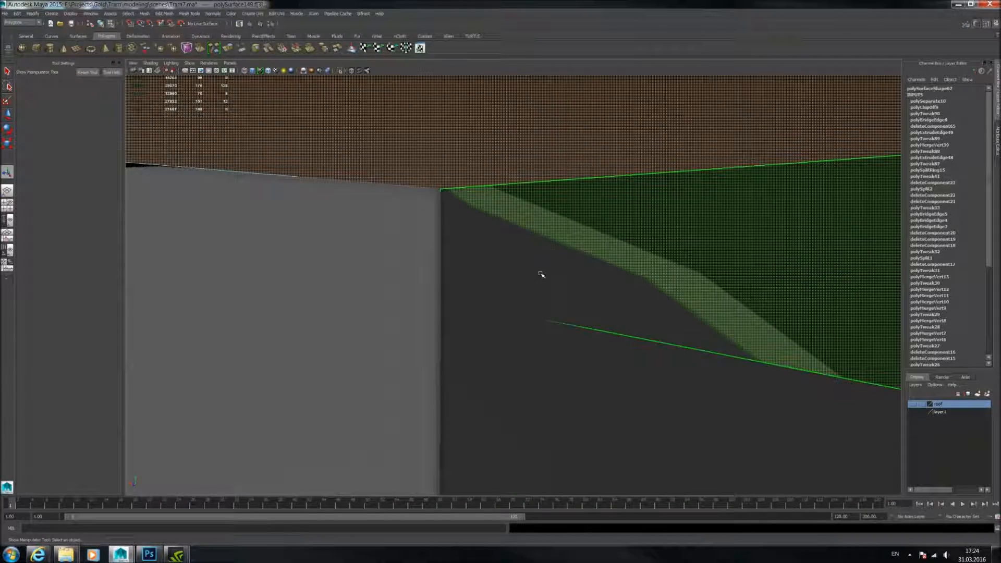
{"action": "mouse_move", "coordinate": [482, 263]}
{"action": "left_mouse_down", "text": "alt"}
{"action": "mouse_move", "coordinate": [425, 306]}
{"action": "mouse_move", "coordinate": [459, 217]}
{"action": "mouse_move", "coordinate": [484, 264]}
{"action": "left_mouse_up", "text": "alt"}
{"action": "left_click_drag", "start_coordinate": [542, 239], "coordinate": [485, 268], "text": "alt"}
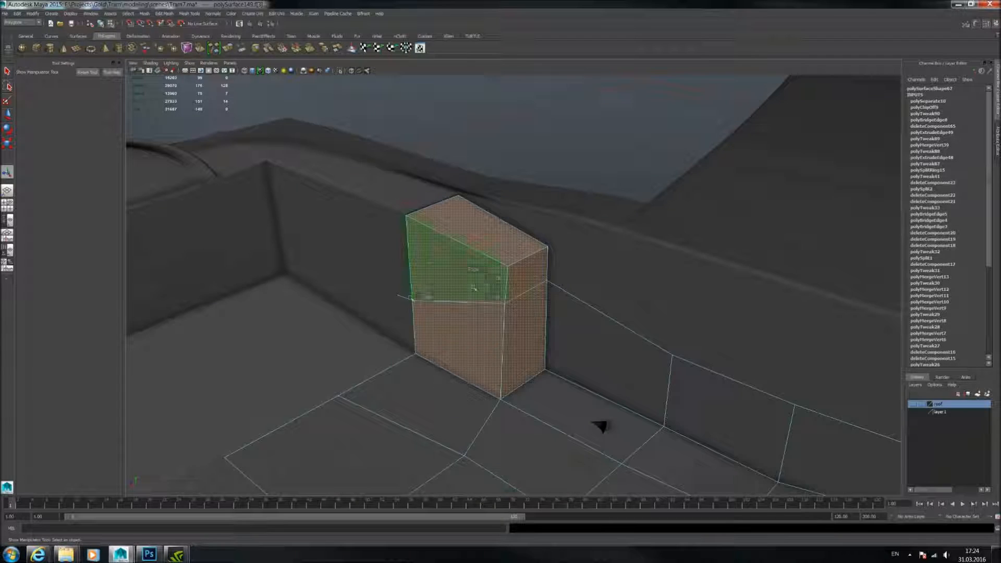
Isolate the raised block's mesh for a check, and undo back to the selection of the far corner faces.
{"action": "key", "text": "F8"}
{"action": "left_click", "coordinate": [339, 70]}
{"action": "right_click_drag", "start_coordinate": [492, 259], "coordinate": [492, 279]}
{"action": "left_click_drag", "start_coordinate": [491, 278], "coordinate": [573, 231], "text": "alt"}
{"action": "key", "text": "ctrl+z"}
{"action": "key", "text": "ctrl+z"}
{"action": "key", "text": "ctrl+z"}
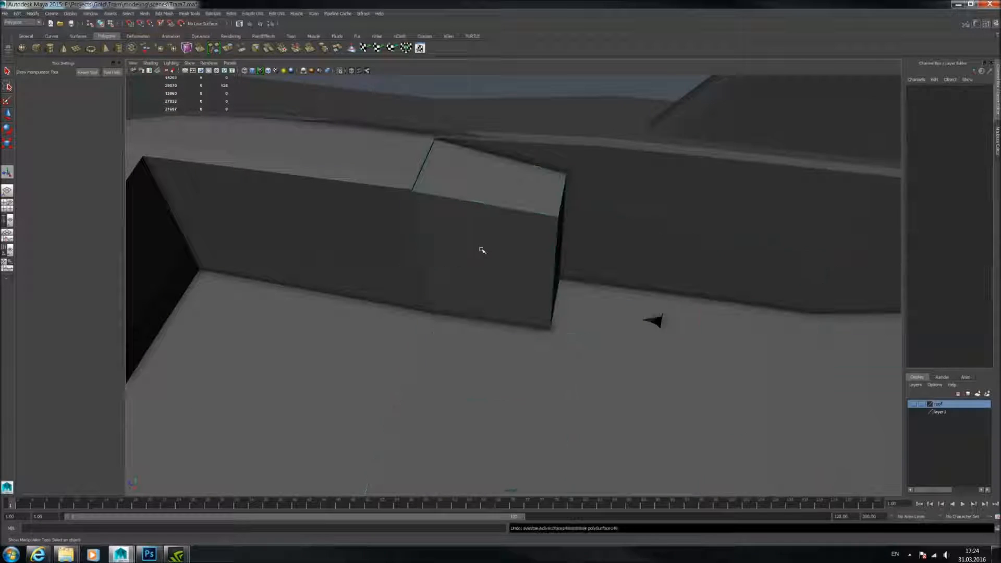
{"action": "key", "text": "ctrl+z"}
{"action": "key", "text": "ctrl+z"}
{"action": "key", "text": "ctrl+z"}
{"action": "key", "text": "ctrl+z"}
{"action": "key", "text": "ctrl+z"}
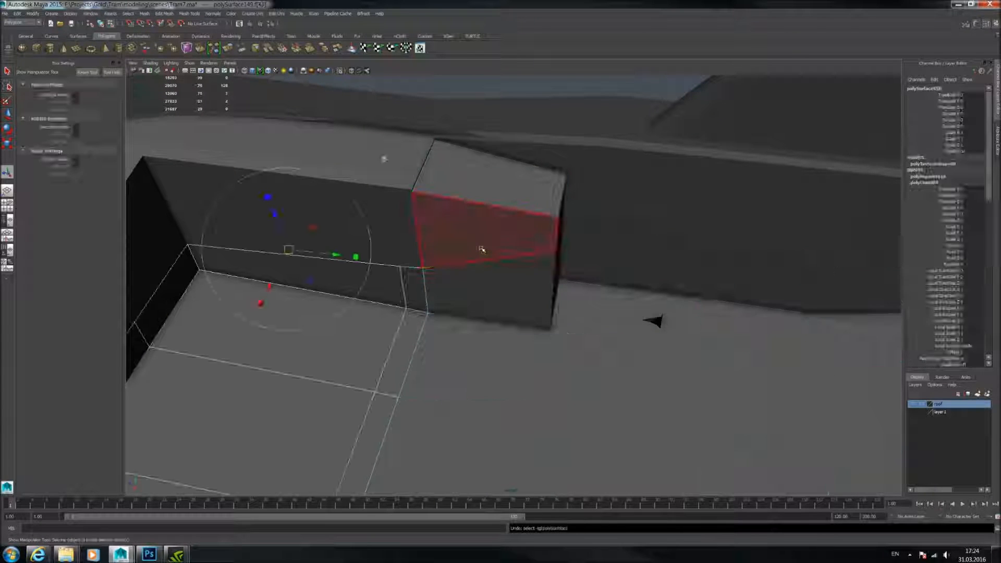
{"action": "key", "text": "ctrl+z"}
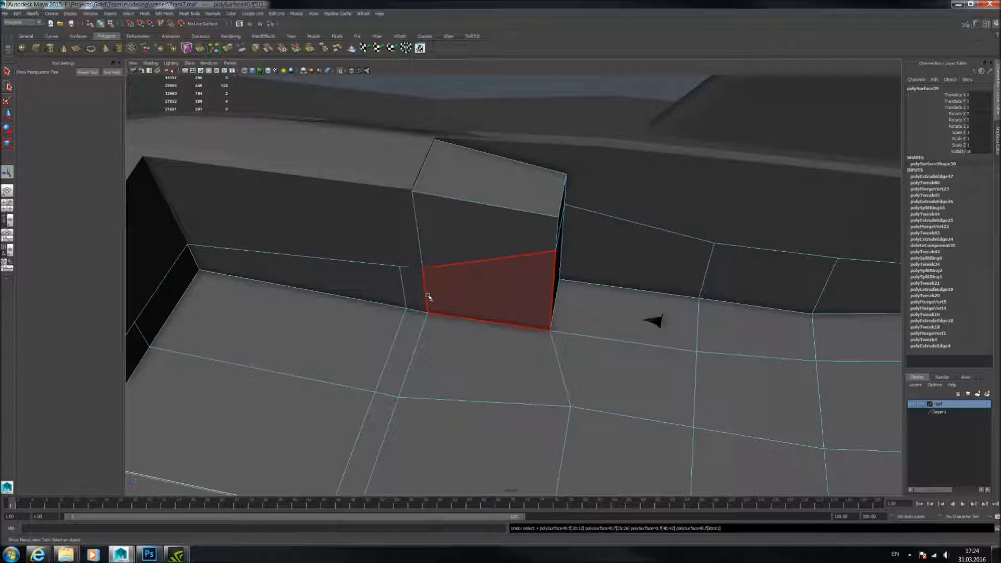
{"action": "key", "text": "shift+z"}
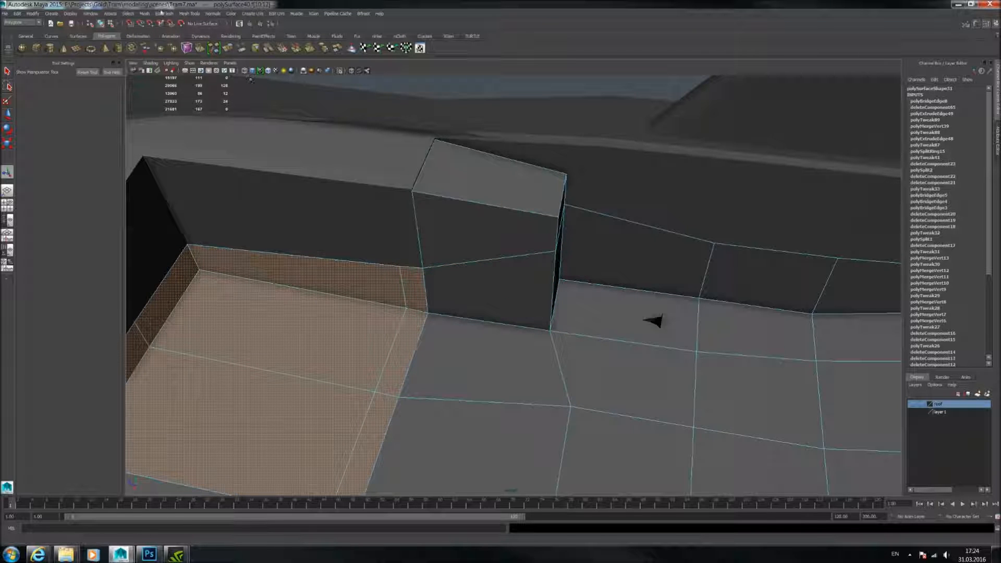
Extract the selected far corner faces into their own mesh and select the remaining floor mesh.
{"action": "left_click", "coordinate": [144, 13]}
{"action": "left_click", "coordinate": [151, 41]}
{"action": "right_click", "coordinate": [467, 209]}
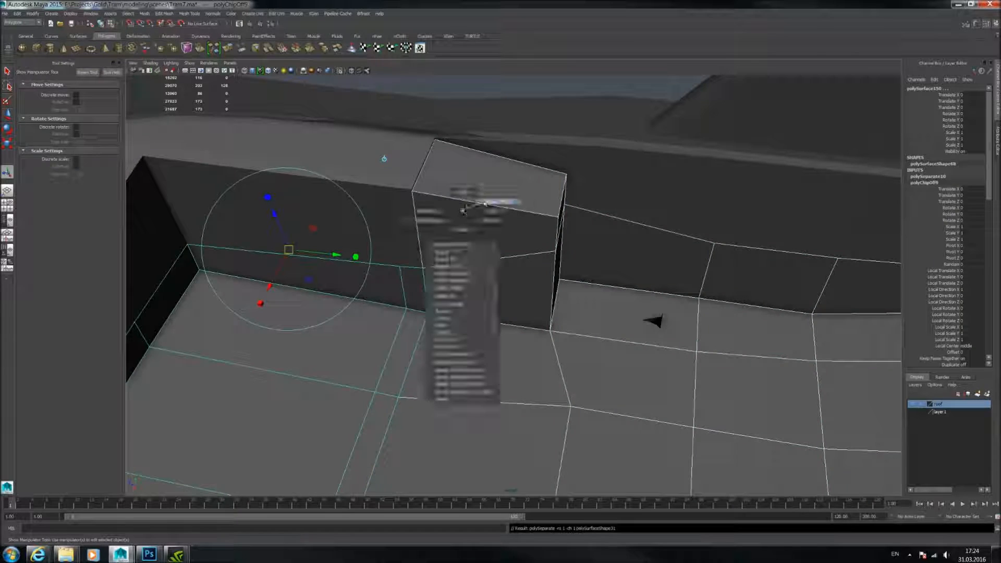
{"action": "right_click_drag", "start_coordinate": [466, 210], "coordinate": [428, 181]}
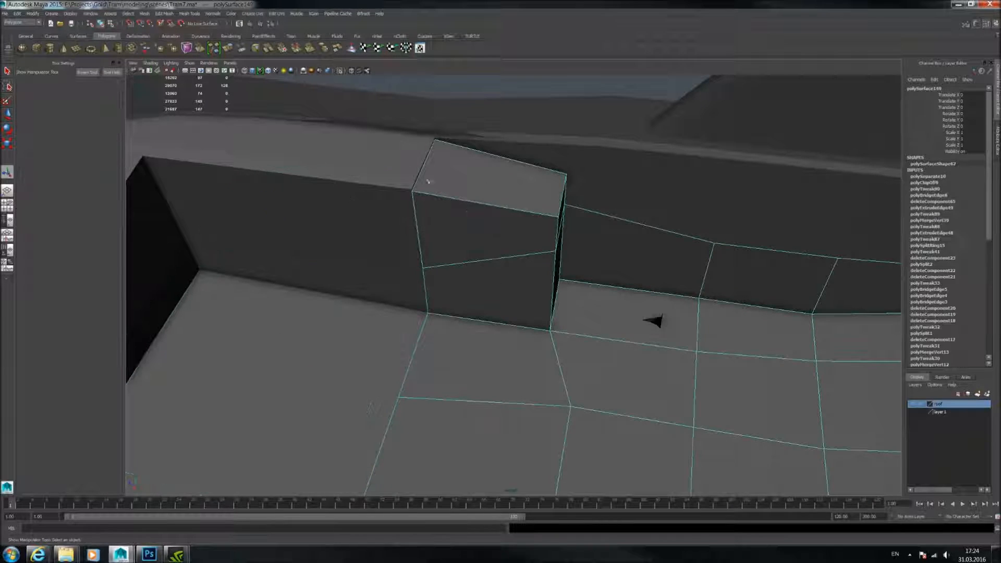
Isolate the remaining floor mesh and extract the raised block's faces, including its rim, as a separate piece.
{"action": "left_click", "coordinate": [342, 71]}
{"action": "right_click_drag", "start_coordinate": [483, 206], "coordinate": [487, 225]}
{"action": "left_click_drag", "start_coordinate": [487, 225], "coordinate": [434, 166], "text": "alt"}
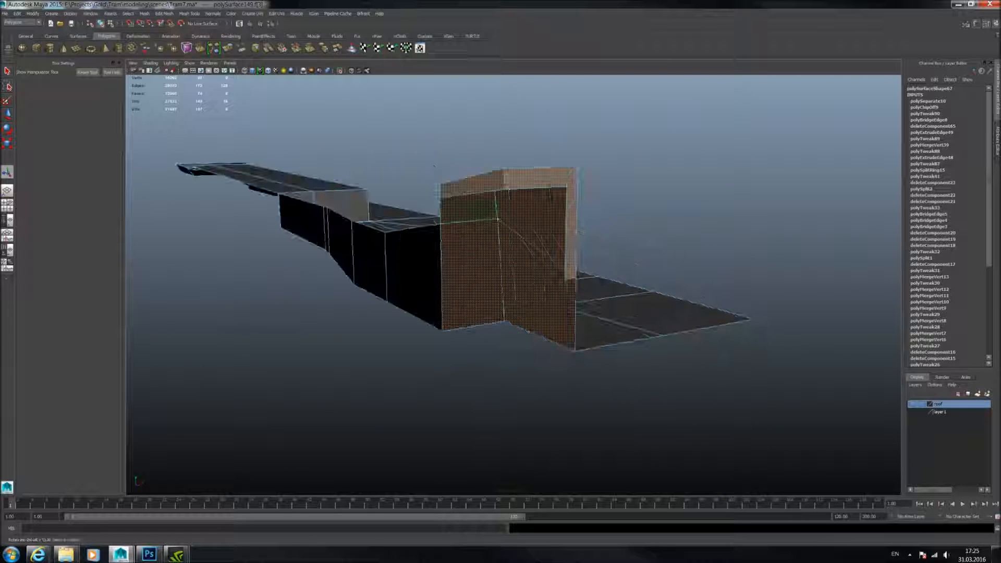
{"action": "left_click", "coordinate": [147, 15]}
{"action": "left_click", "coordinate": [152, 48]}
Merge the loose vertex at the end of the extracted block's rim into the corner vertex below it.
{"action": "left_click_drag", "start_coordinate": [414, 224], "coordinate": [633, 198], "text": "alt"}
{"action": "scroll", "coordinate": [488, 191], "scroll_direction": "up", "scroll_amount": 3}
{"action": "right_click_drag", "start_coordinate": [458, 166], "coordinate": [423, 167]}
{"action": "left_click", "coordinate": [454, 195]}
{"action": "mouse_move", "coordinate": [478, 185]}
{"action": "right_mouse_down", "text": "shift"}
{"action": "mouse_move", "coordinate": [477, 161]}
{"action": "mouse_move", "coordinate": [476, 179]}
{"action": "right_mouse_up", "text": "shift"}
{"action": "left_click_drag", "start_coordinate": [454, 195], "coordinate": [444, 214]}
{"action": "left_click_drag", "start_coordinate": [498, 174], "coordinate": [542, 172], "text": "alt"}
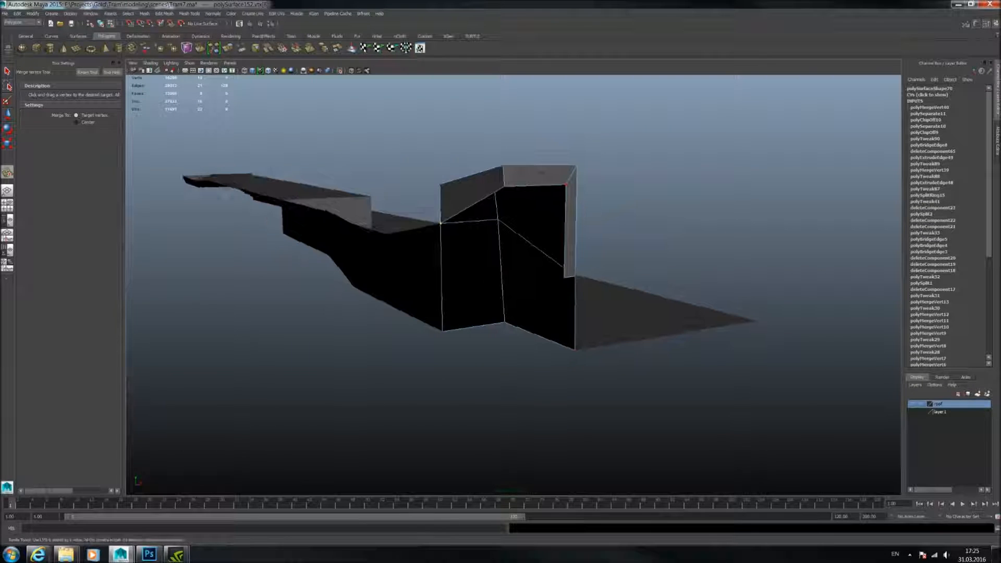
Lower the edge of the extracted block's top rim along the vertical axis.
{"action": "key", "text": "w"}
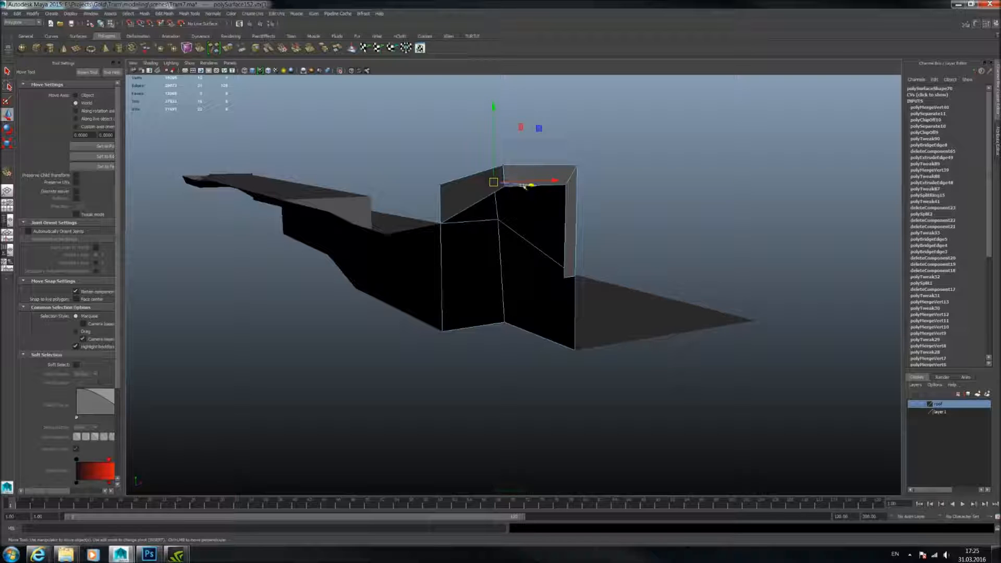
{"action": "left_click_drag", "start_coordinate": [521, 193], "coordinate": [597, 200], "text": "alt"}
{"action": "right_click_drag", "start_coordinate": [573, 181], "coordinate": [573, 158]}
{"action": "left_click", "coordinate": [571, 181]}
{"action": "left_click_drag", "start_coordinate": [564, 106], "coordinate": [565, 124]}
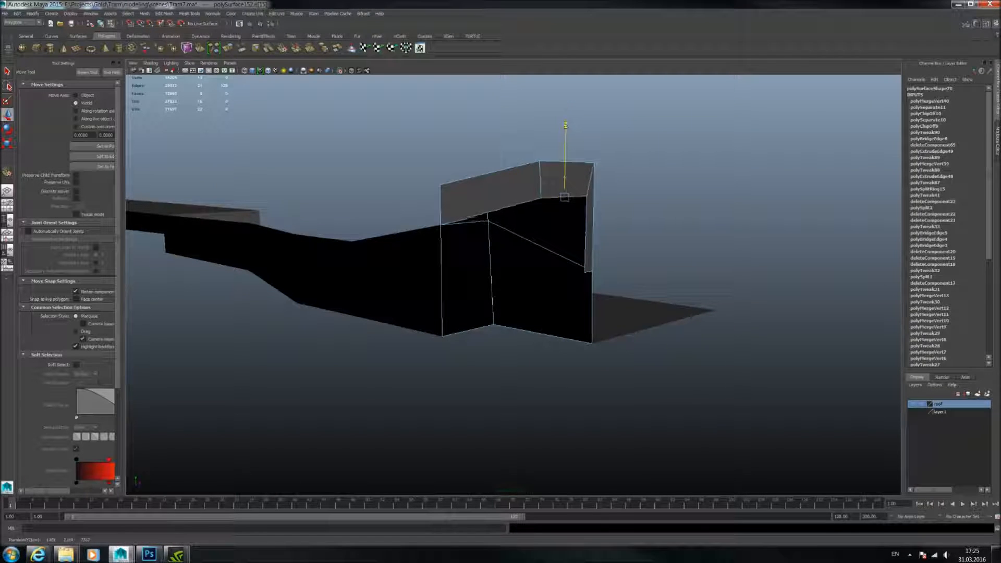
{"action": "left_click_drag", "start_coordinate": [606, 158], "coordinate": [544, 211], "text": "alt"}
Turn on the smooth preview for the raised block and the adjoining floor piece, showing the full tram again.
{"action": "right_click_drag", "start_coordinate": [522, 181], "coordinate": [554, 166]}
{"action": "key", "text": "3"}
{"action": "left_click_drag", "start_coordinate": [546, 179], "coordinate": [433, 177], "text": "alt"}
{"action": "left_click", "coordinate": [552, 170]}
{"action": "left_click", "coordinate": [340, 70]}
{"action": "left_click_drag", "start_coordinate": [358, 94], "coordinate": [507, 258], "text": "alt"}
{"action": "left_click", "coordinate": [516, 326]}
{"action": "key", "text": "3"}
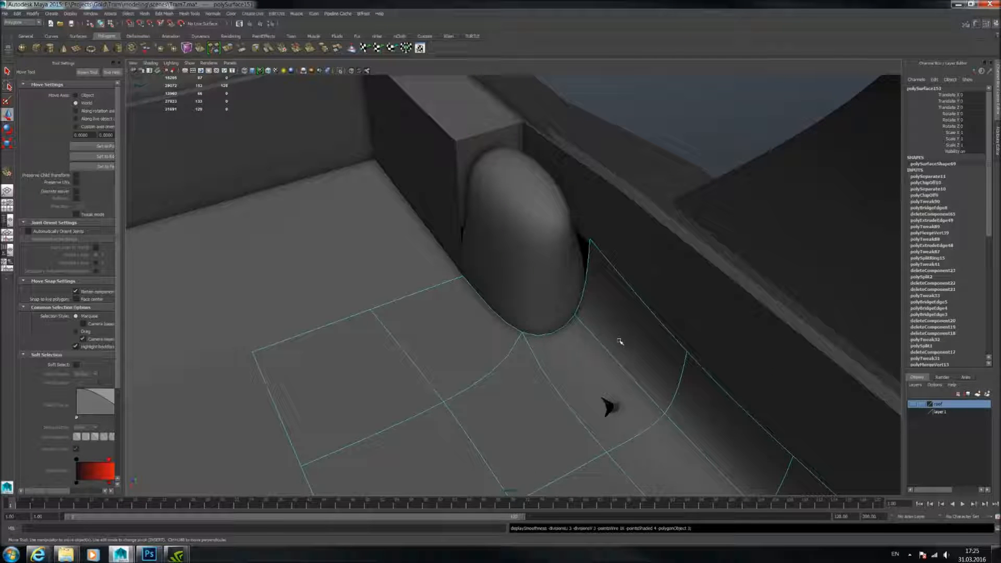
Turn on the smooth preview for the far corner floor piece, the surrounding walls and the neighbouring floor section.
{"action": "middle_click_drag", "start_coordinate": [415, 297], "coordinate": [529, 297], "text": "alt"}
{"action": "left_click", "coordinate": [511, 283]}
{"action": "key", "text": "3"}
{"action": "left_click", "coordinate": [508, 152]}
{"action": "key", "text": "3"}
{"action": "left_click", "coordinate": [547, 160]}
{"action": "key", "text": "3"}
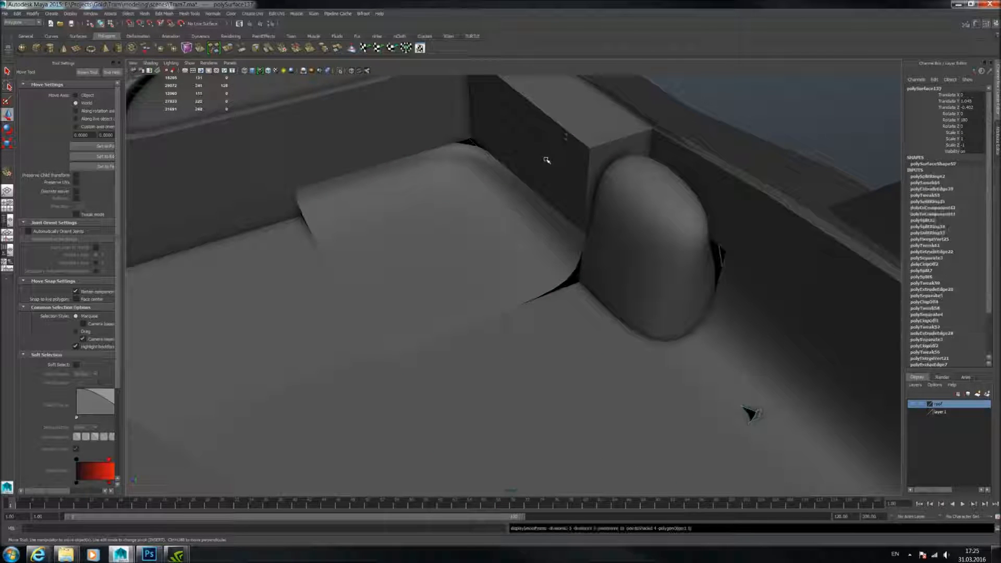
{"action": "left_click", "coordinate": [506, 123]}
{"action": "key", "text": "3"}
{"action": "left_click_drag", "start_coordinate": [545, 199], "coordinate": [623, 285], "text": "alt"}
{"action": "left_click", "coordinate": [483, 235]}
{"action": "key", "text": "3"}
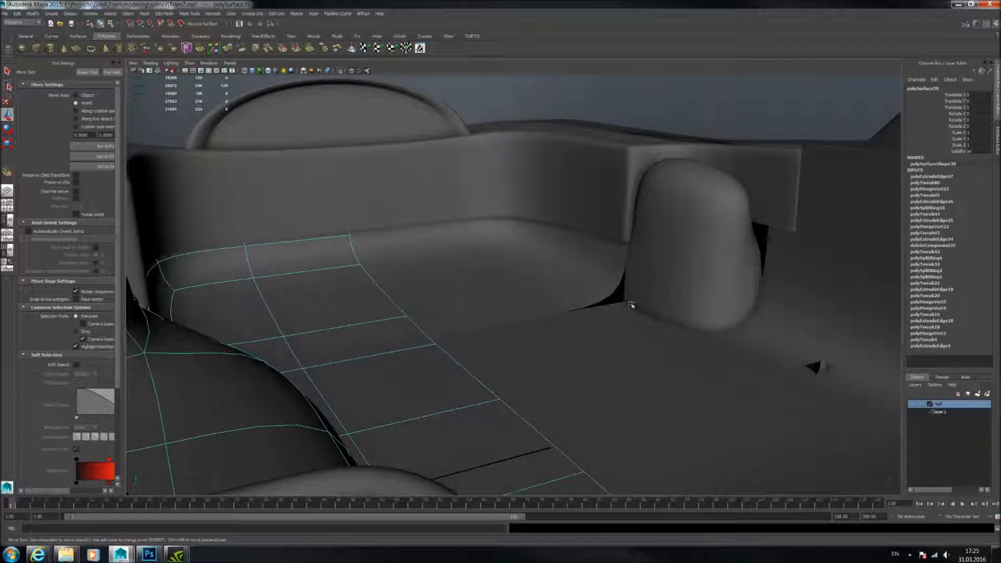
Examine the seam between the smoothed corner floor piece and the foot of the raised block.
{"action": "left_click", "coordinate": [633, 305]}
{"action": "middle_click_drag", "start_coordinate": [632, 305], "coordinate": [521, 271], "text": "alt"}
{"action": "scroll", "coordinate": [515, 267], "scroll_direction": "up", "scroll_amount": 3}
{"action": "left_click", "coordinate": [522, 270]}
{"action": "left_click", "coordinate": [546, 322]}
{"action": "key", "text": "3"}
{"action": "left_click", "coordinate": [498, 276]}
{"action": "scroll", "coordinate": [498, 275], "scroll_direction": "down", "scroll_amount": 3}
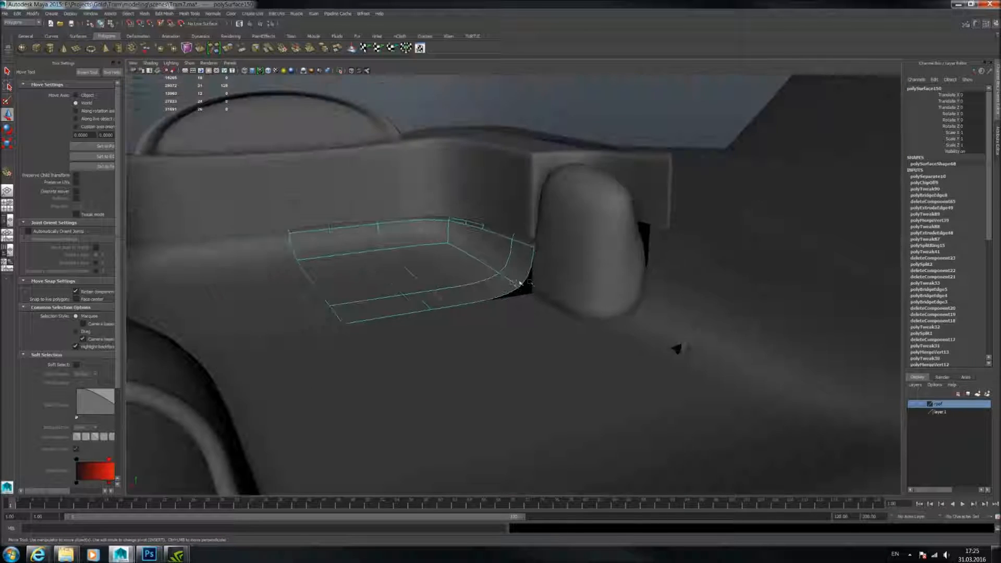
{"action": "left_click_drag", "start_coordinate": [498, 275], "coordinate": [509, 253], "text": "alt"}
Select the opposite floor section with the raised platform and isolate it.
{"action": "scroll", "coordinate": [428, 279], "scroll_direction": "down", "scroll_amount": 3}
{"action": "left_click", "coordinate": [428, 279]}
{"action": "scroll", "coordinate": [451, 289], "scroll_direction": "down", "scroll_amount": 2}
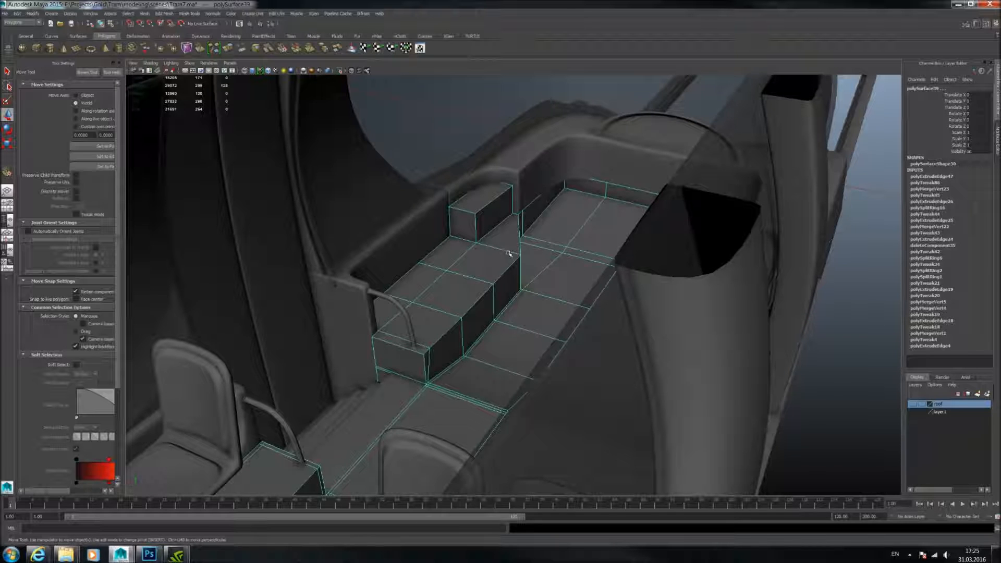
{"action": "scroll", "coordinate": [509, 253], "scroll_direction": "up", "scroll_amount": 6}
{"action": "mouse_move", "coordinate": [535, 268]}
{"action": "left_mouse_down", "text": "alt"}
{"action": "mouse_move", "coordinate": [554, 249]}
{"action": "mouse_move", "coordinate": [574, 255]}
{"action": "mouse_move", "coordinate": [508, 263]}
{"action": "mouse_move", "coordinate": [518, 241]}
{"action": "mouse_move", "coordinate": [565, 236]}
{"action": "mouse_move", "coordinate": [543, 242]}
{"action": "mouse_move", "coordinate": [496, 212]}
{"action": "mouse_move", "coordinate": [552, 262]}
{"action": "mouse_move", "coordinate": [647, 256]}
{"action": "mouse_move", "coordinate": [678, 244]}
{"action": "mouse_move", "coordinate": [521, 272]}
{"action": "left_mouse_up", "text": "alt"}
{"action": "left_click", "coordinate": [339, 71]}
Extract the raised platform and its adjoining block from the isolated floor section as a separate mesh.
{"action": "right_click", "coordinate": [452, 259]}
{"action": "right_click_drag", "start_coordinate": [453, 258], "coordinate": [406, 254]}
{"action": "left_click_drag", "start_coordinate": [409, 254], "coordinate": [533, 304]}
{"action": "left_click_drag", "start_coordinate": [533, 304], "coordinate": [537, 215], "text": "alt"}
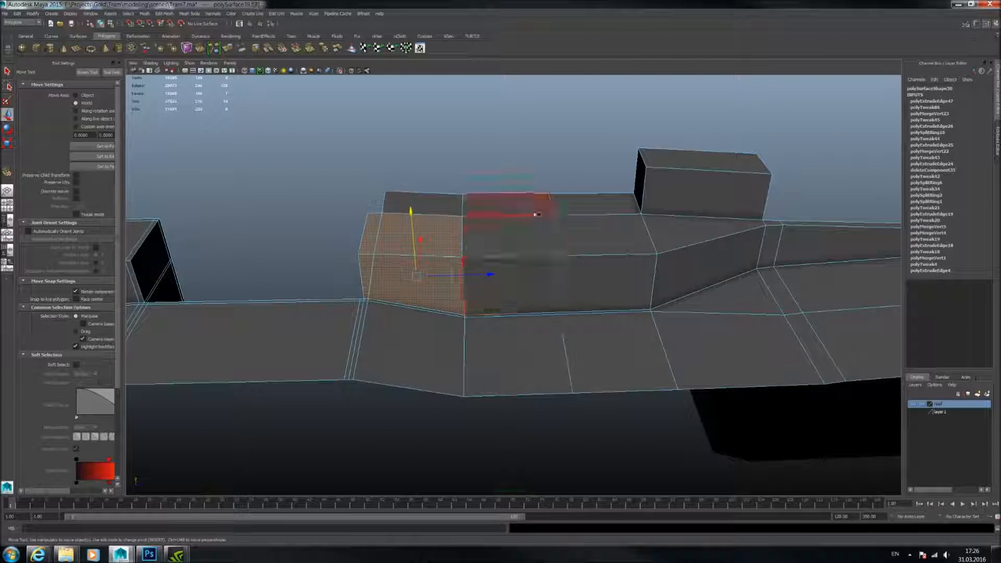
{"action": "left_click_drag", "start_coordinate": [522, 261], "coordinate": [386, 158], "text": "alt"}
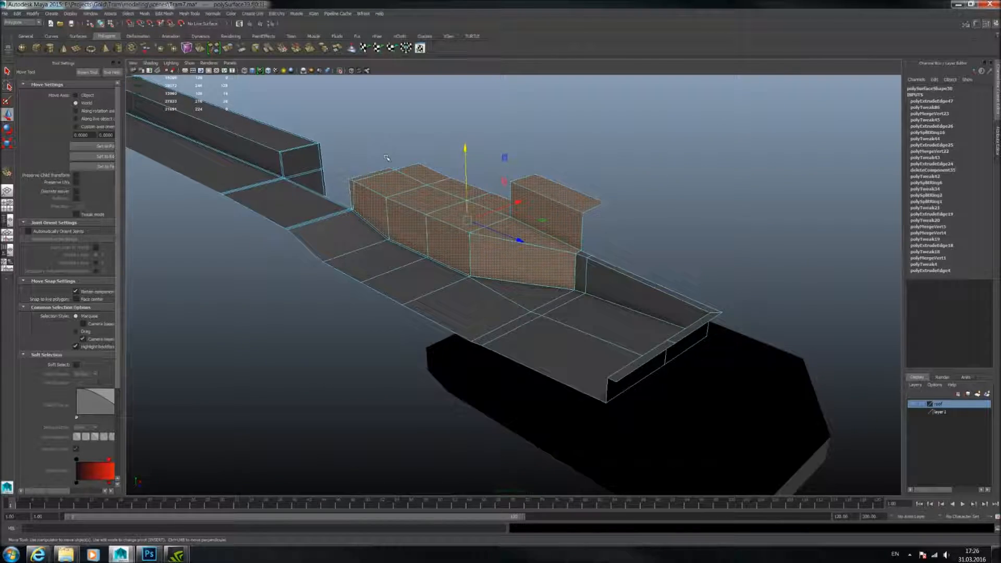
{"action": "left_click", "coordinate": [145, 14]}
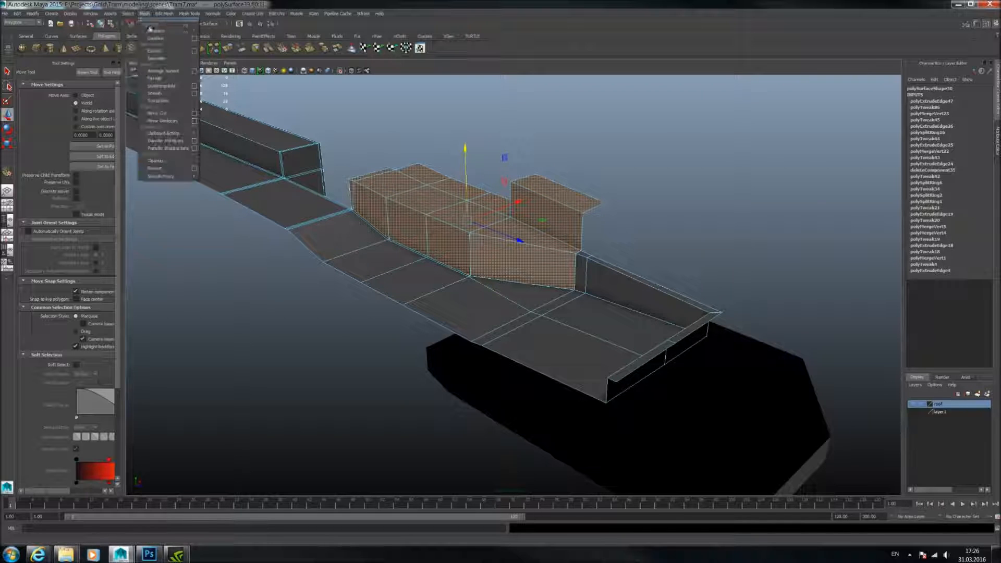
{"action": "left_click", "coordinate": [155, 51]}
Extract the end floor area beyond the platform, with its rims, as another separate piece.
{"action": "left_click_drag", "start_coordinate": [574, 250], "coordinate": [592, 240], "text": "alt"}
{"action": "scroll", "coordinate": [602, 270], "scroll_direction": "up", "scroll_amount": 3}
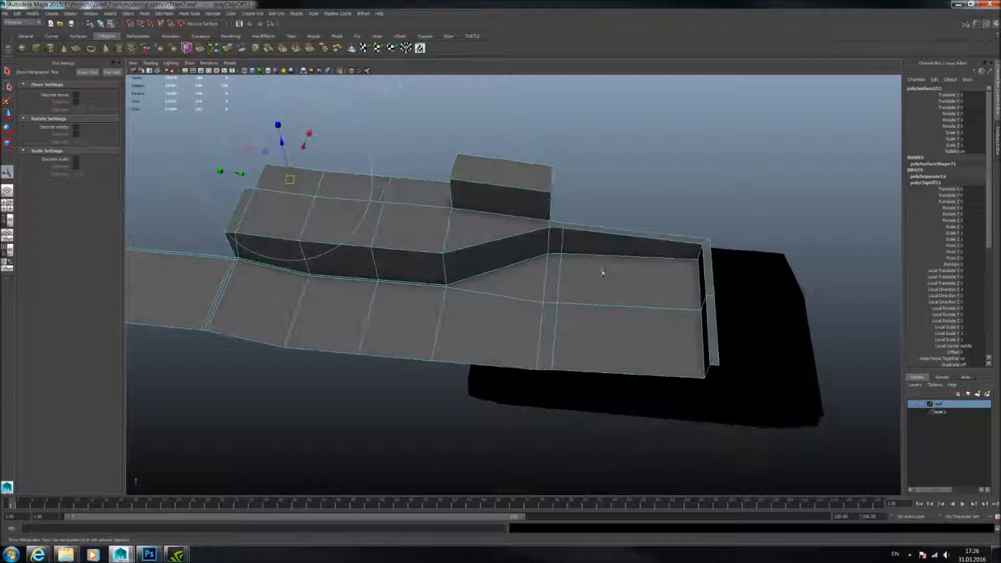
{"action": "scroll", "coordinate": [601, 270], "scroll_direction": "down", "scroll_amount": 3}
{"action": "left_click_drag", "start_coordinate": [758, 382], "coordinate": [514, 155]}
{"action": "left_click", "coordinate": [145, 13]}
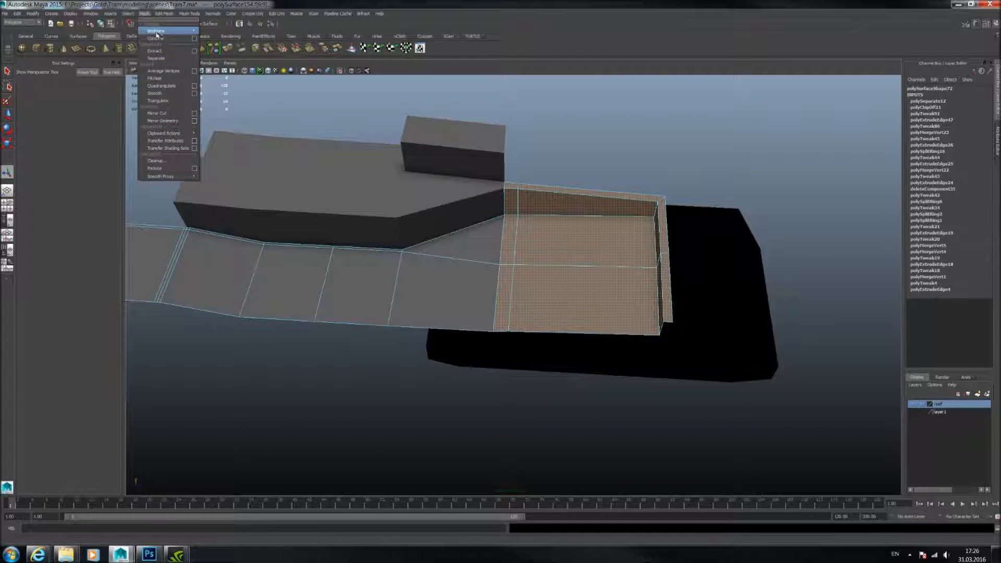
{"action": "left_click", "coordinate": [154, 51]}
{"action": "right_click_drag", "start_coordinate": [517, 250], "coordinate": [519, 254]}
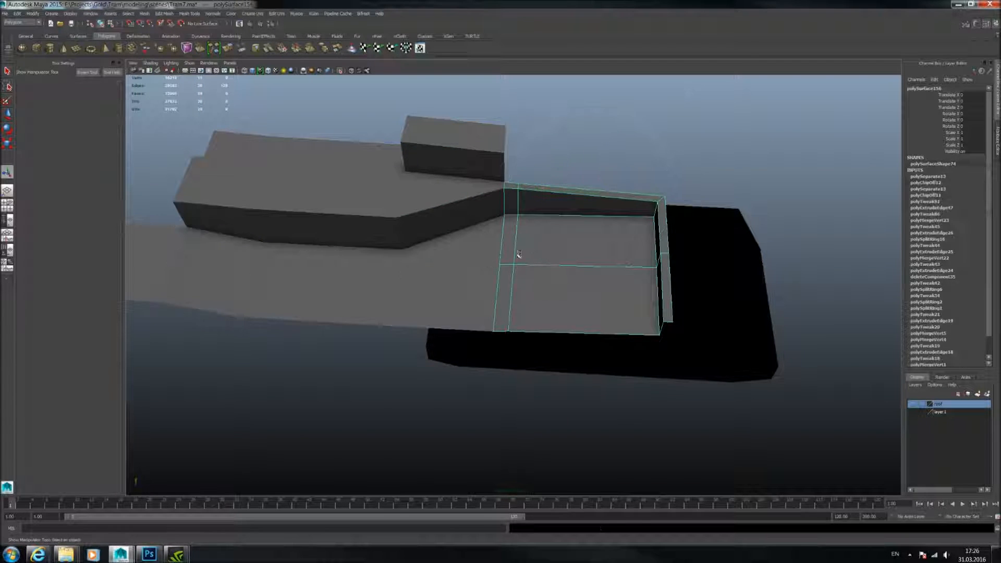
Turn on the smooth preview for all the extracted floor pieces and view them within the full tram interior.
{"action": "key", "text": "3"}
{"action": "left_click", "coordinate": [442, 201]}
{"action": "key", "text": "3"}
{"action": "left_click", "coordinate": [487, 243]}
{"action": "key", "text": "3"}
{"action": "left_click", "coordinate": [524, 172]}
{"action": "left_click_drag", "start_coordinate": [469, 240], "coordinate": [503, 226], "text": "alt"}
{"action": "left_click", "coordinate": [340, 70]}
{"action": "left_click_drag", "start_coordinate": [418, 151], "coordinate": [459, 198], "text": "alt"}
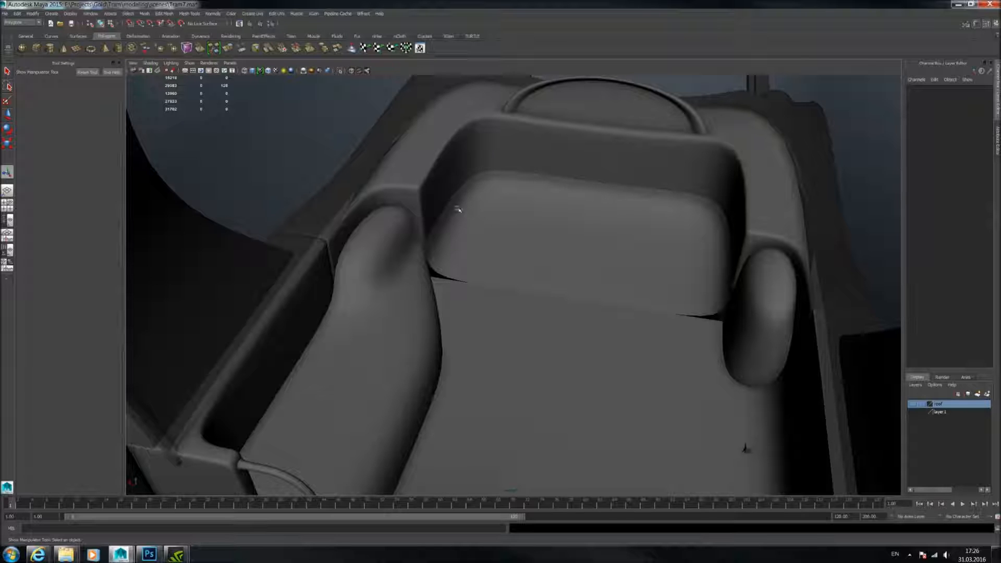
Compare the end floor piece with its smooth preview off and on, checking the corner beside the raised block.
{"action": "left_click", "coordinate": [459, 245]}
{"action": "scroll", "coordinate": [510, 239], "scroll_direction": "down", "scroll_amount": 2}
{"action": "left_click_drag", "start_coordinate": [509, 239], "coordinate": [472, 223], "text": "alt"}
{"action": "key", "text": "1"}
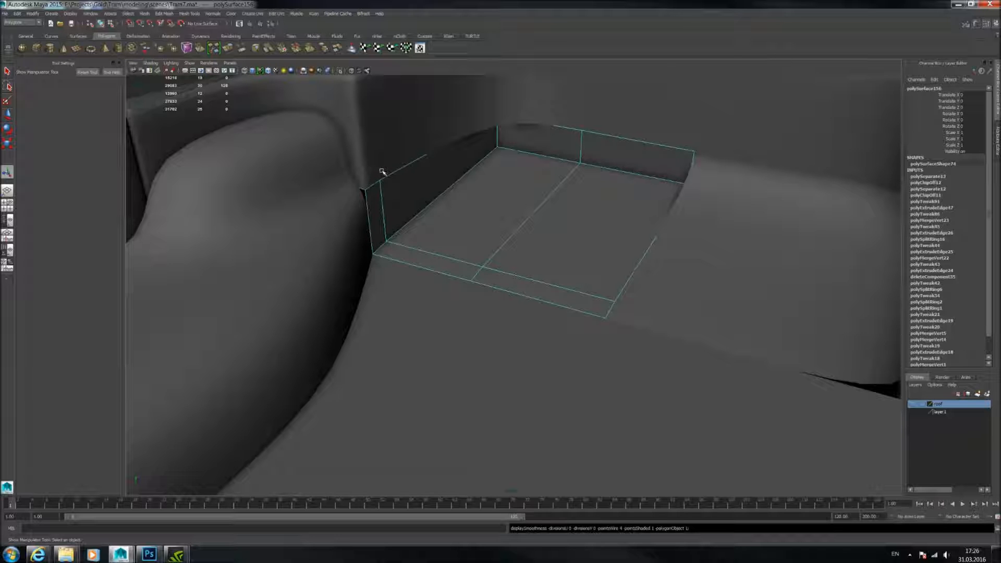
{"action": "left_click_drag", "start_coordinate": [471, 179], "coordinate": [427, 217], "text": "alt"}
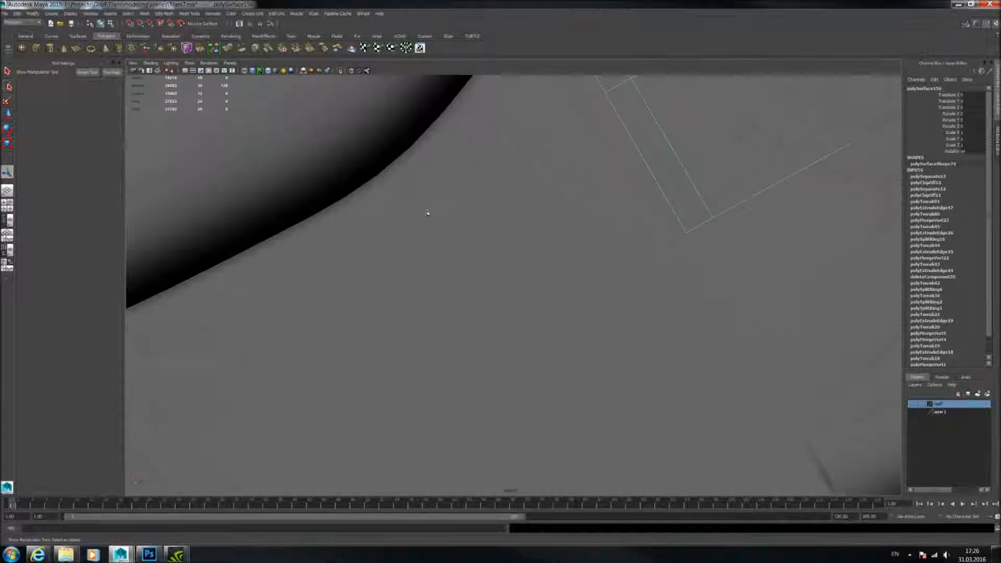
{"action": "middle_click_drag", "start_coordinate": [427, 217], "coordinate": [436, 330], "text": "alt"}
{"action": "left_click_drag", "start_coordinate": [436, 331], "coordinate": [516, 214], "text": "alt"}
{"action": "scroll", "coordinate": [503, 232], "scroll_direction": "down", "scroll_amount": 3}
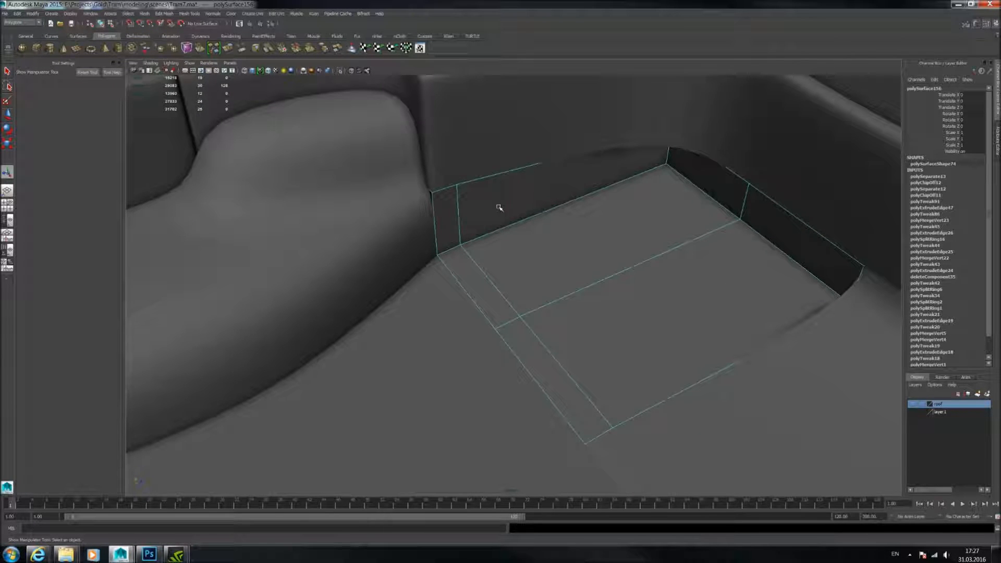
{"action": "key", "text": "3"}
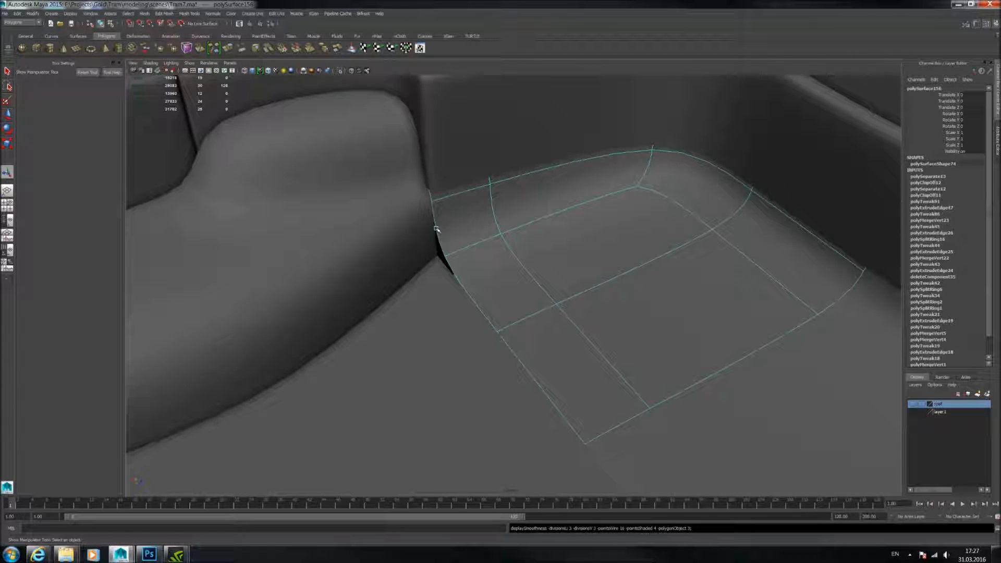
Check the edges along the gap between the main floor and the end floor piece with the latter's smooth preview off.
{"action": "left_click", "coordinate": [454, 278]}
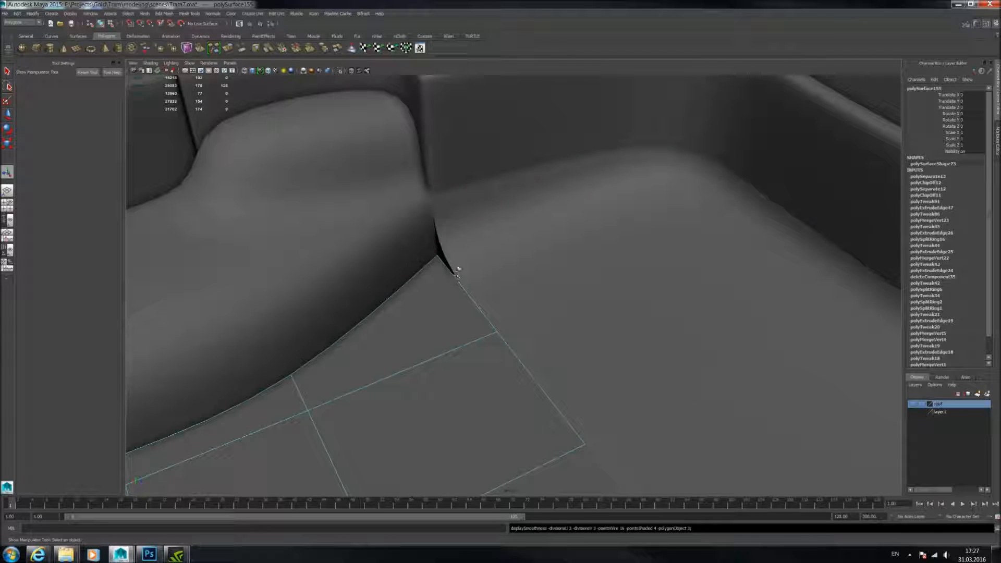
{"action": "middle_click_drag", "start_coordinate": [420, 271], "coordinate": [469, 236], "text": "alt"}
{"action": "left_click", "coordinate": [489, 245]}
{"action": "key", "text": "1"}
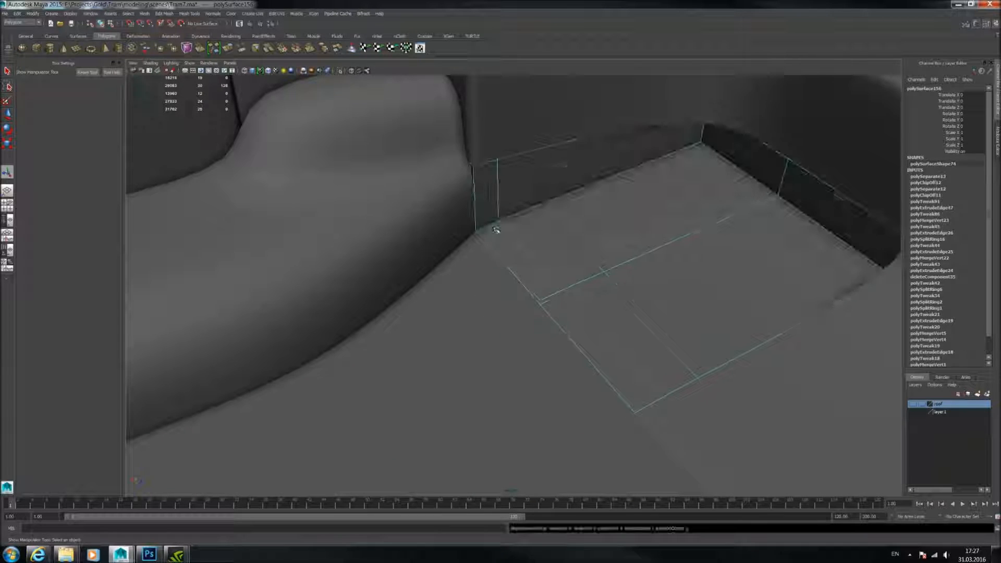
{"action": "right_click_drag", "start_coordinate": [495, 229], "coordinate": [491, 194]}
{"action": "left_click", "coordinate": [476, 202]}
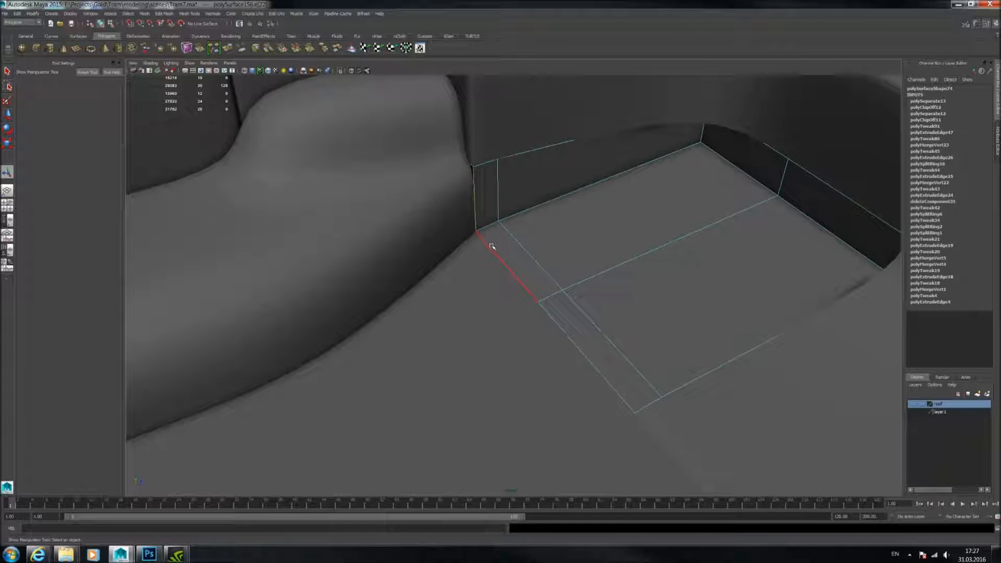
{"action": "left_click", "coordinate": [548, 210]}
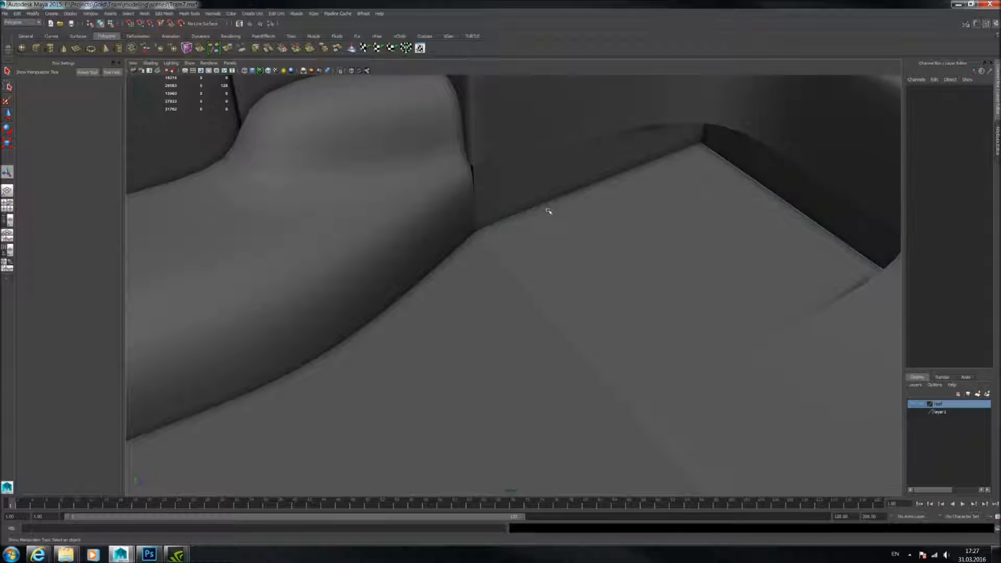
Inspect the end floor piece's edges in isolation and bring back the full interior with its smooth preview on.
{"action": "left_click", "coordinate": [548, 211]}
{"action": "left_click_drag", "start_coordinate": [549, 211], "coordinate": [586, 223], "text": "alt"}
{"action": "left_click", "coordinate": [340, 71]}
{"action": "right_click_drag", "start_coordinate": [401, 230], "coordinate": [394, 222]}
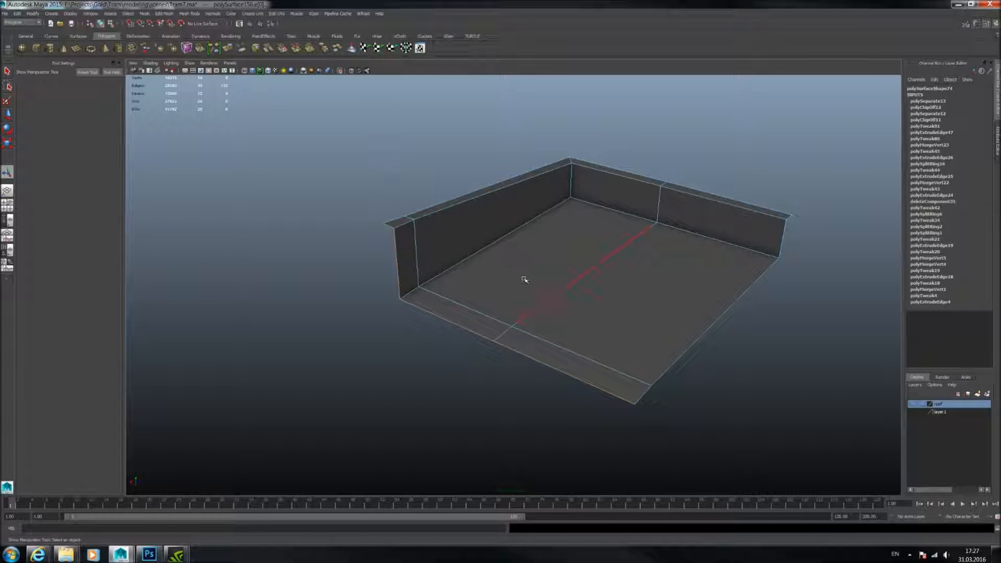
{"action": "right_click_drag", "start_coordinate": [524, 280], "coordinate": [557, 250]}
{"action": "left_click", "coordinate": [557, 250]}
{"action": "left_click", "coordinate": [340, 70]}
{"action": "key", "text": "3"}
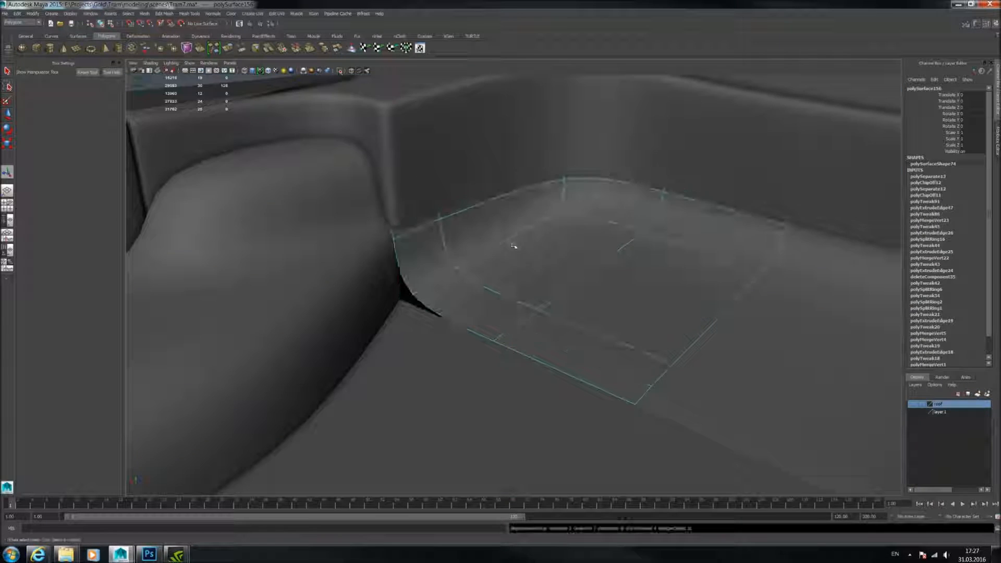
Turn off the smooth preview on the raised platform piece with its adjoining block beside the end floor area.
{"action": "scroll", "coordinate": [533, 252], "scroll_direction": "down", "scroll_amount": 5}
{"action": "left_click_drag", "start_coordinate": [552, 257], "coordinate": [666, 273], "text": "alt"}
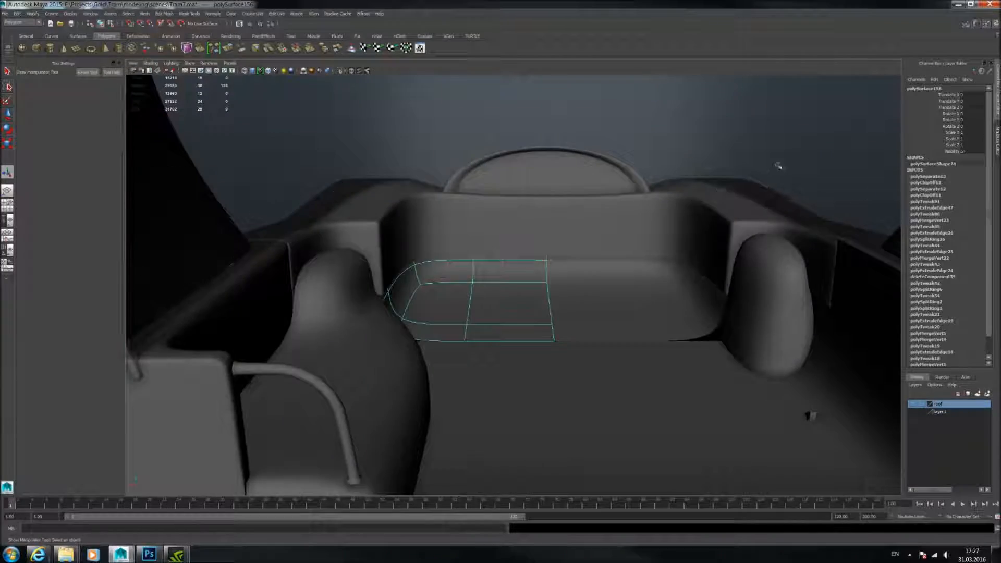
{"action": "left_click", "coordinate": [778, 166]}
{"action": "scroll", "coordinate": [753, 219], "scroll_direction": "down", "scroll_amount": 3}
{"action": "left_click_drag", "start_coordinate": [753, 219], "coordinate": [614, 287], "text": "alt"}
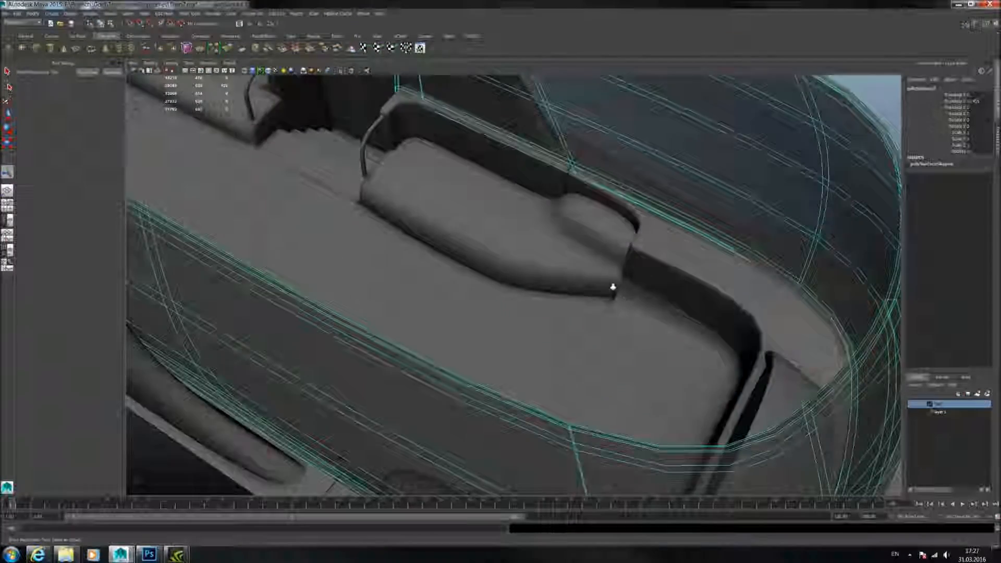
{"action": "scroll", "coordinate": [613, 287], "scroll_direction": "up", "scroll_amount": 2}
{"action": "left_click", "coordinate": [584, 227]}
{"action": "scroll", "coordinate": [592, 228], "scroll_direction": "up", "scroll_amount": 2}
{"action": "middle_click_drag", "start_coordinate": [584, 228], "coordinate": [579, 270], "text": "alt"}
{"action": "key", "text": "1"}
{"action": "left_click_drag", "start_coordinate": [580, 271], "coordinate": [646, 306], "text": "alt"}
{"action": "scroll", "coordinate": [646, 306], "scroll_direction": "down", "scroll_amount": 1}
{"action": "middle_click_drag", "start_coordinate": [646, 306], "coordinate": [592, 244], "text": "alt"}
{"action": "left_click_drag", "start_coordinate": [592, 244], "coordinate": [612, 285], "text": "alt"}
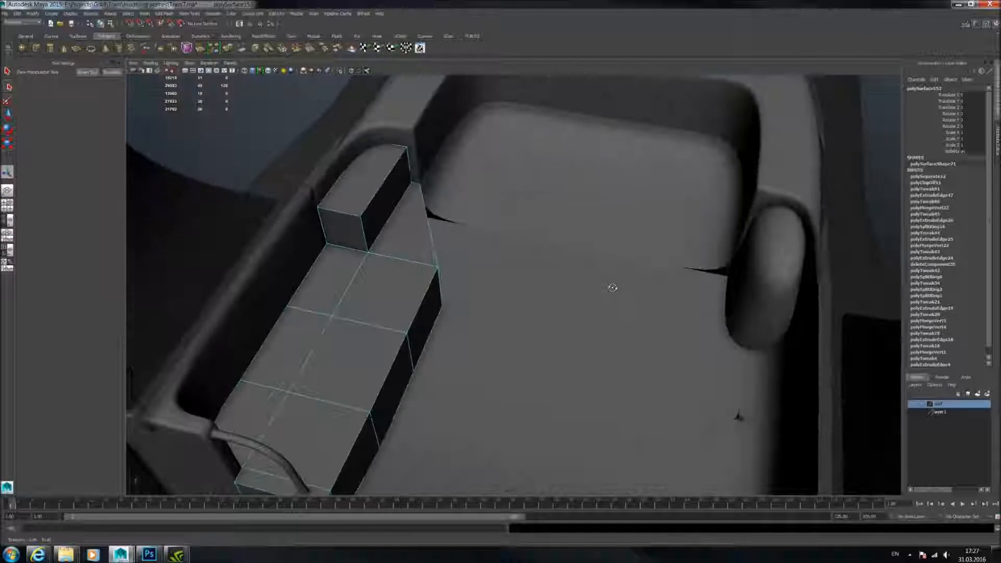
Select the tram's side wall panel and turn on its smooth preview.
{"action": "middle_click_drag", "start_coordinate": [611, 286], "coordinate": [561, 283], "text": "alt"}
{"action": "left_click_drag", "start_coordinate": [561, 283], "coordinate": [595, 252], "text": "alt"}
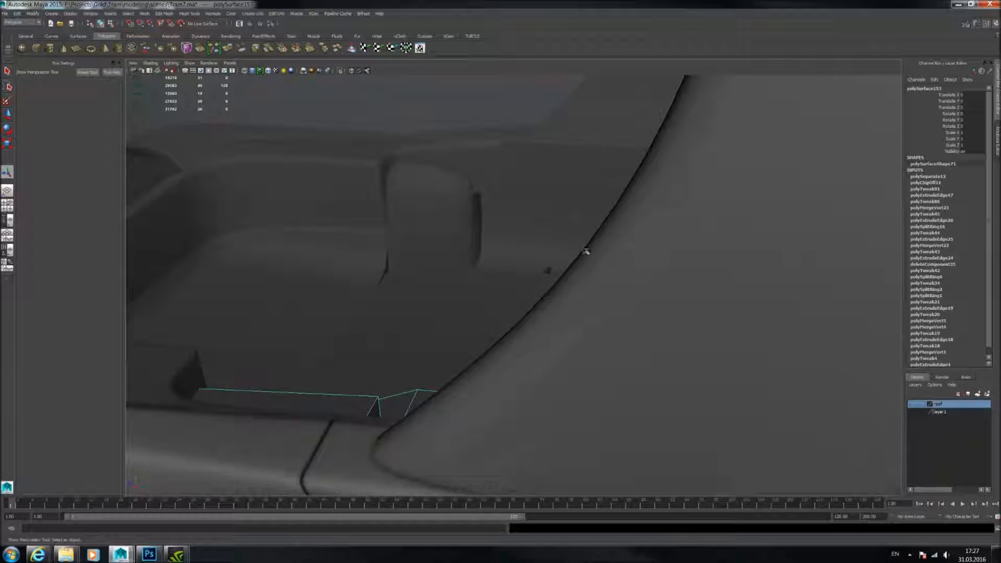
{"action": "right_click_drag", "start_coordinate": [596, 251], "coordinate": [624, 290], "text": "alt"}
{"action": "left_click_drag", "start_coordinate": [624, 290], "coordinate": [586, 262], "text": "alt"}
{"action": "left_click", "coordinate": [657, 208]}
{"action": "left_click_drag", "start_coordinate": [701, 205], "coordinate": [561, 236], "text": "alt"}
{"action": "left_click", "coordinate": [514, 250]}
{"action": "key", "text": "3"}
Examine how the side wall panel's smoothed end and upper corner meet the adjoining body section.
{"action": "mouse_move", "coordinate": [561, 236]}
{"action": "right_mouse_down", "text": "alt"}
{"action": "mouse_move", "coordinate": [550, 264]}
{"action": "mouse_move", "coordinate": [556, 255]}
{"action": "right_mouse_up", "text": "alt"}
{"action": "left_click_drag", "start_coordinate": [556, 255], "coordinate": [683, 237], "text": "alt"}
{"action": "right_click_drag", "start_coordinate": [683, 237], "coordinate": [577, 254], "text": "alt"}
{"action": "left_click_drag", "start_coordinate": [554, 251], "coordinate": [512, 244], "text": "alt"}
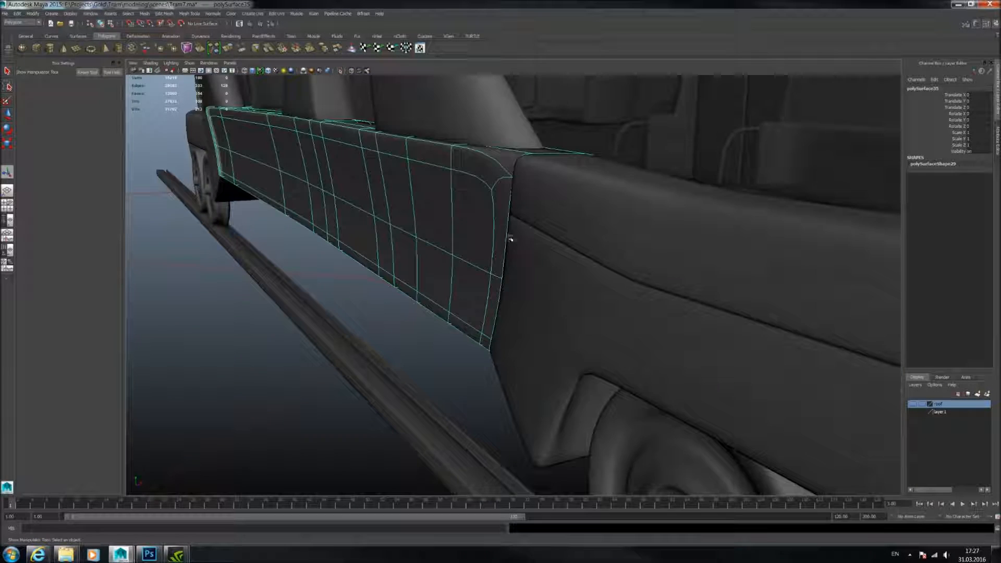
{"action": "left_click_drag", "start_coordinate": [511, 209], "coordinate": [581, 271], "text": "alt"}
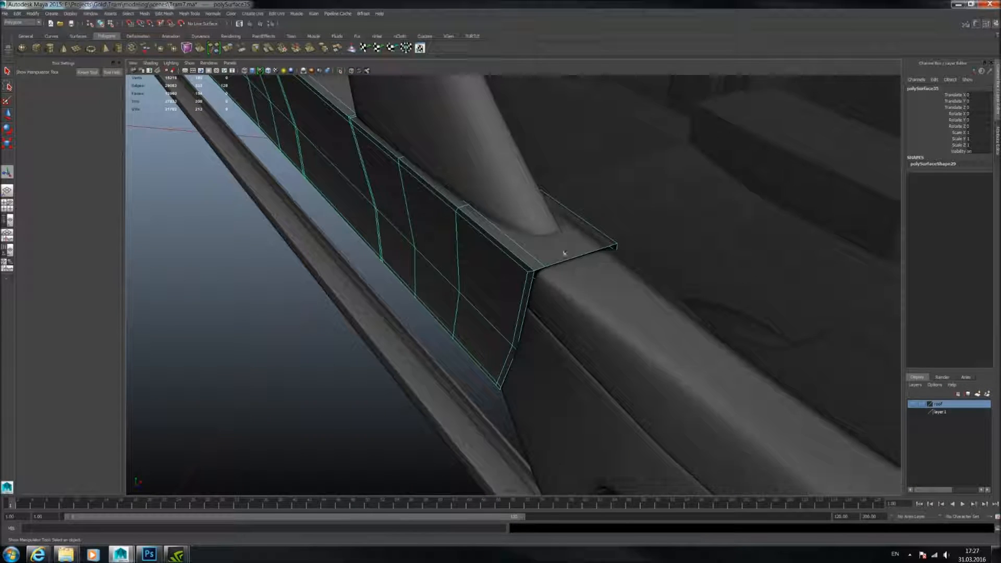
{"action": "right_click_drag", "start_coordinate": [562, 290], "coordinate": [519, 298], "text": "alt"}
{"action": "left_click_drag", "start_coordinate": [518, 298], "coordinate": [414, 296], "text": "alt"}
{"action": "right_click_drag", "start_coordinate": [413, 297], "coordinate": [512, 302], "text": "alt"}
{"action": "mouse_move", "coordinate": [511, 302]}
{"action": "left_mouse_down", "text": "alt"}
{"action": "mouse_move", "coordinate": [496, 257]}
{"action": "mouse_move", "coordinate": [485, 256]}
{"action": "mouse_move", "coordinate": [480, 308]}
{"action": "mouse_move", "coordinate": [499, 301]}
{"action": "left_mouse_up", "text": "alt"}
Examine the gaps around the interior floor corners and raised blocks, and review the whole tram from outside.
{"action": "left_click_drag", "start_coordinate": [525, 340], "coordinate": [644, 279], "text": "alt"}
{"action": "left_click_drag", "start_coordinate": [385, 278], "coordinate": [320, 285], "text": "alt"}
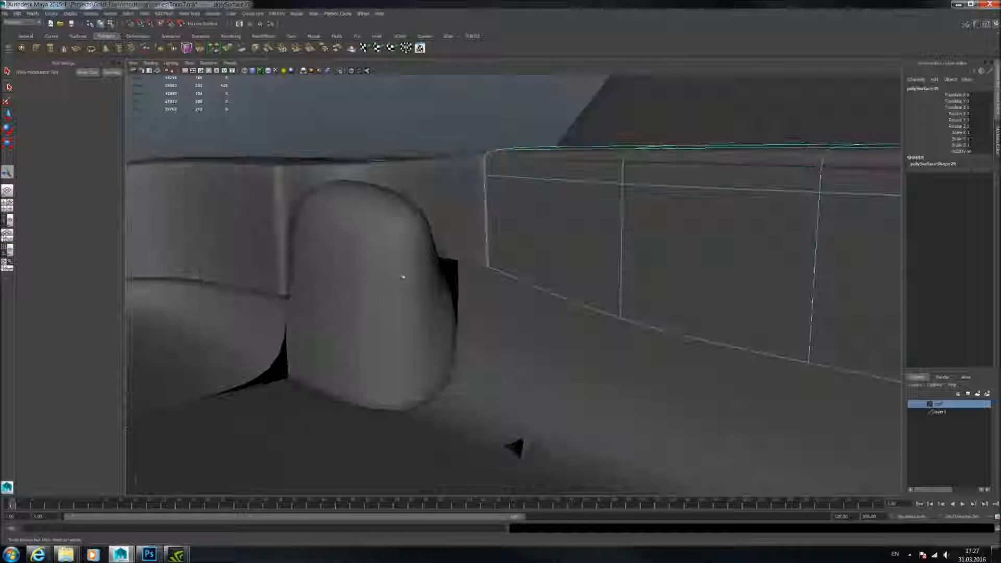
{"action": "middle_click_drag", "start_coordinate": [433, 242], "coordinate": [525, 235], "text": "alt"}
{"action": "left_click_drag", "start_coordinate": [699, 243], "coordinate": [472, 232], "text": "alt"}
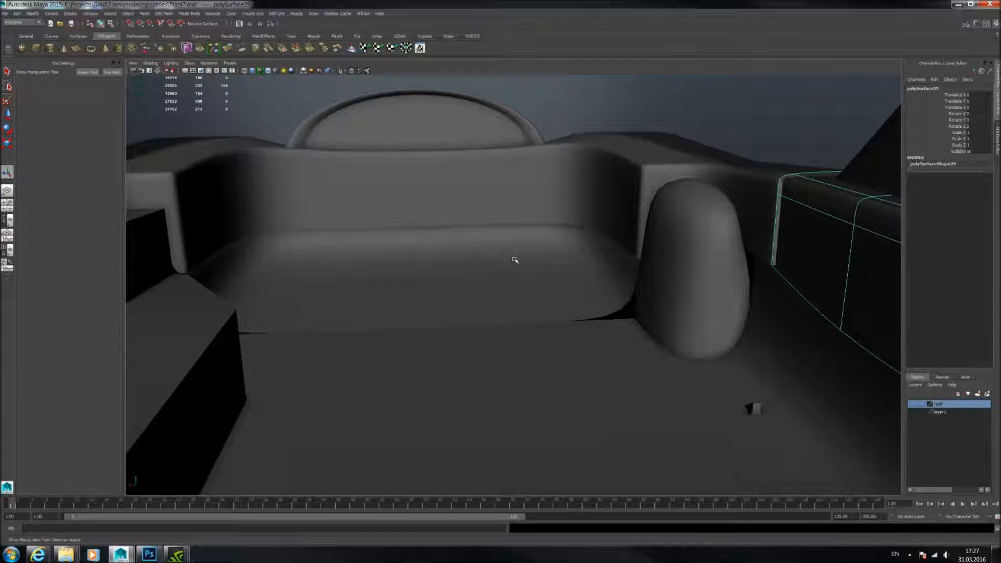
{"action": "right_click_drag", "start_coordinate": [509, 259], "coordinate": [503, 232], "text": "alt"}
{"action": "middle_click_drag", "start_coordinate": [502, 233], "coordinate": [514, 387], "text": "alt"}
{"action": "left_click_drag", "start_coordinate": [486, 298], "coordinate": [512, 313], "text": "alt"}
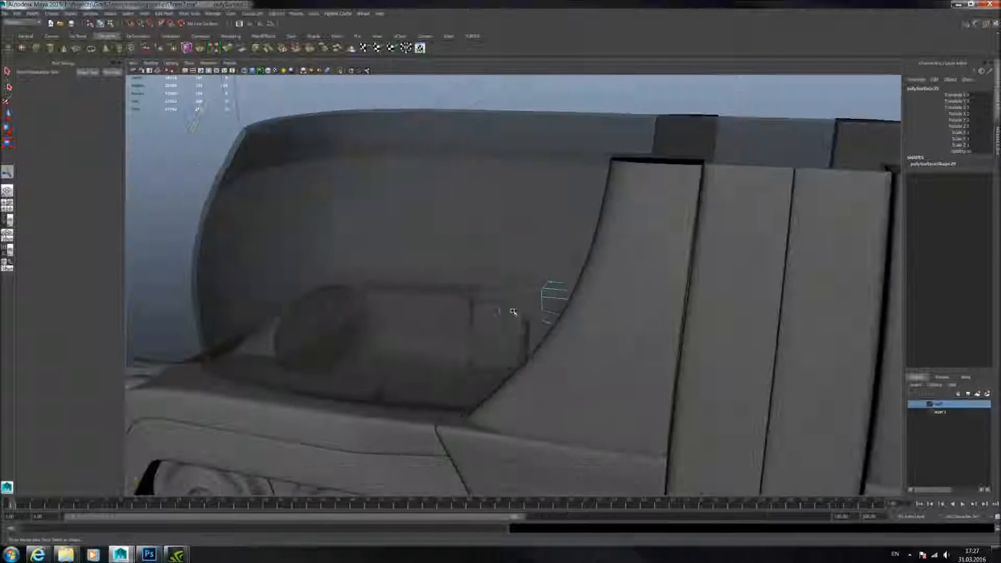
{"action": "middle_click_drag", "start_coordinate": [512, 312], "coordinate": [601, 277], "text": "alt"}
{"action": "left_click_drag", "start_coordinate": [601, 277], "coordinate": [584, 331], "text": "alt"}
{"action": "right_click_drag", "start_coordinate": [584, 331], "coordinate": [561, 300], "text": "alt"}
{"action": "middle_click_drag", "start_coordinate": [560, 300], "coordinate": [496, 293], "text": "alt"}
{"action": "left_click_drag", "start_coordinate": [495, 293], "coordinate": [509, 264], "text": "alt"}
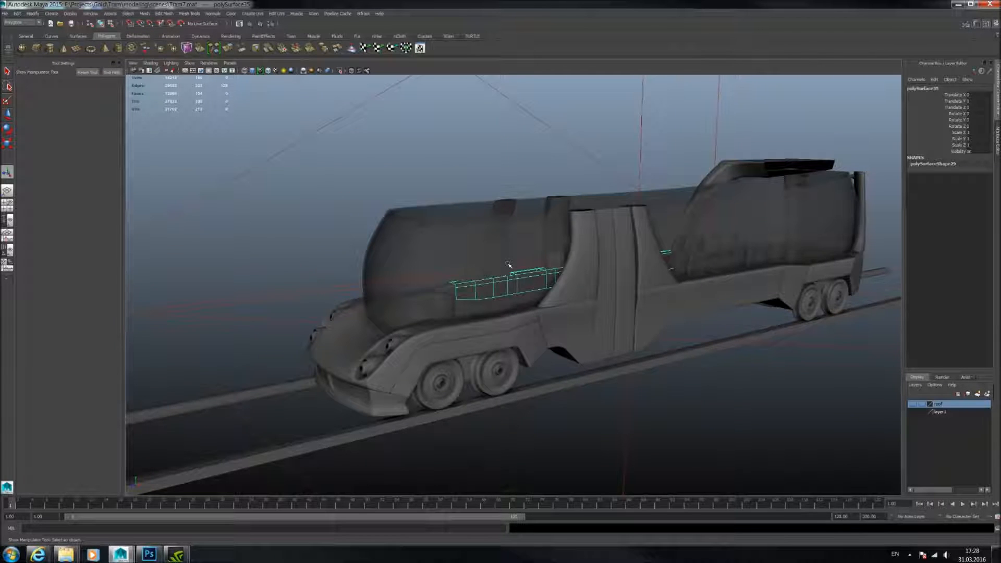